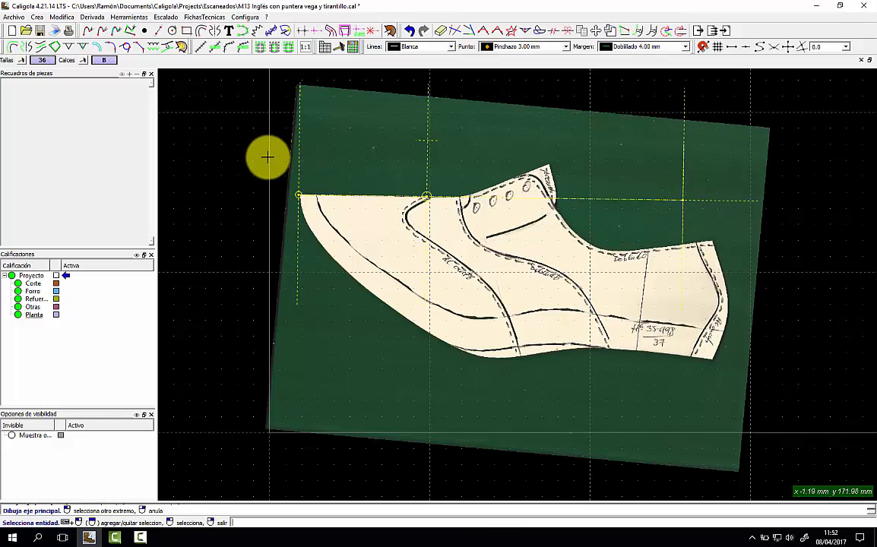
Trace a base line in the Scanner line type, about 302 mm, along the pattern's lower contour from the toe tip to the lower heel corner.
click(450, 46)
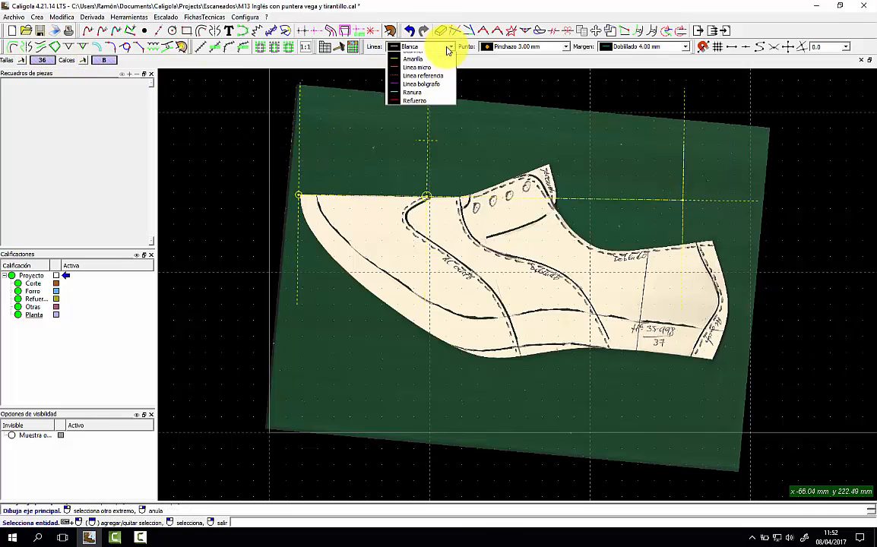
click(426, 82)
scroll(307, 197, up, 1)
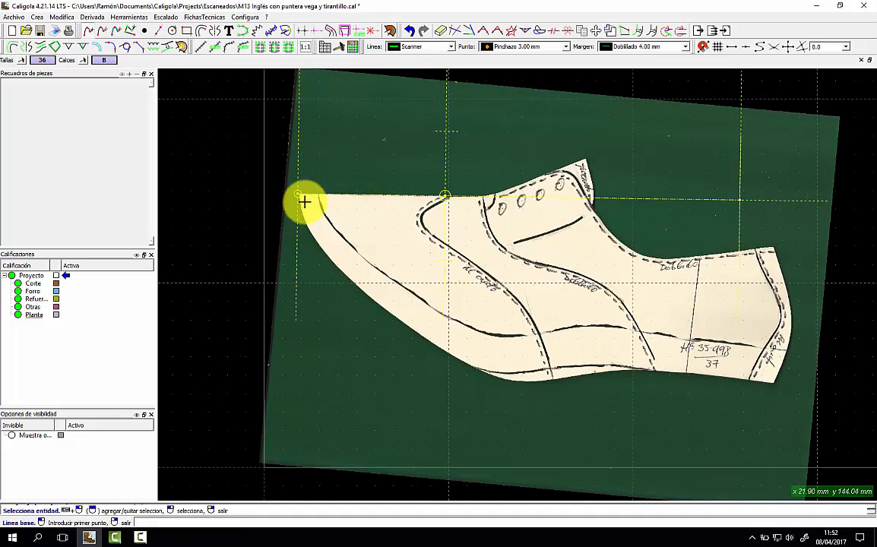
scroll(339, 203, up, 1)
scroll(390, 233, up, 1)
middle_drag(390, 234, 293, 201)
scroll(173, 163, up, 1)
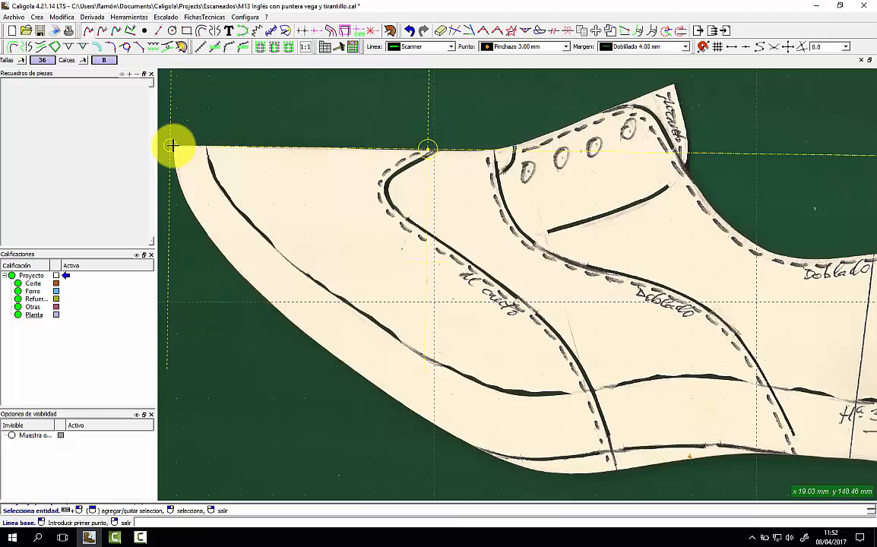
click(169, 149)
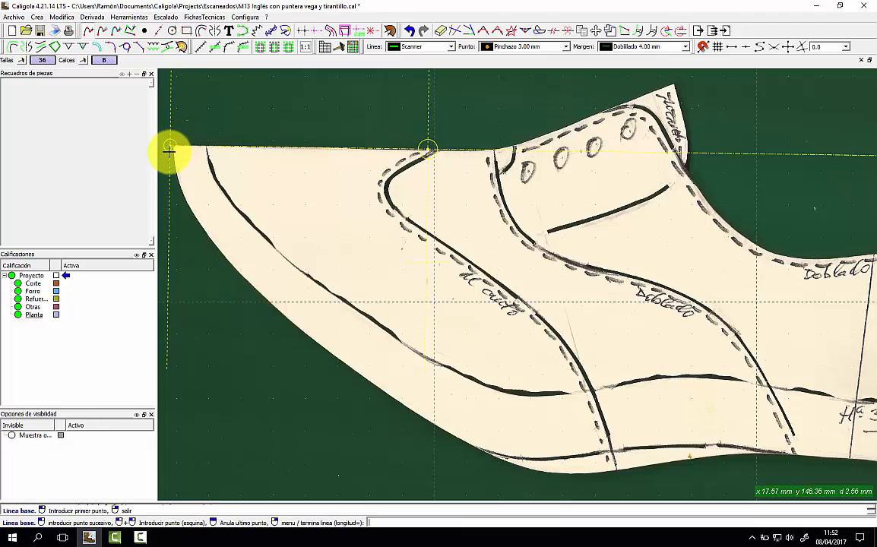
click(184, 199)
click(207, 233)
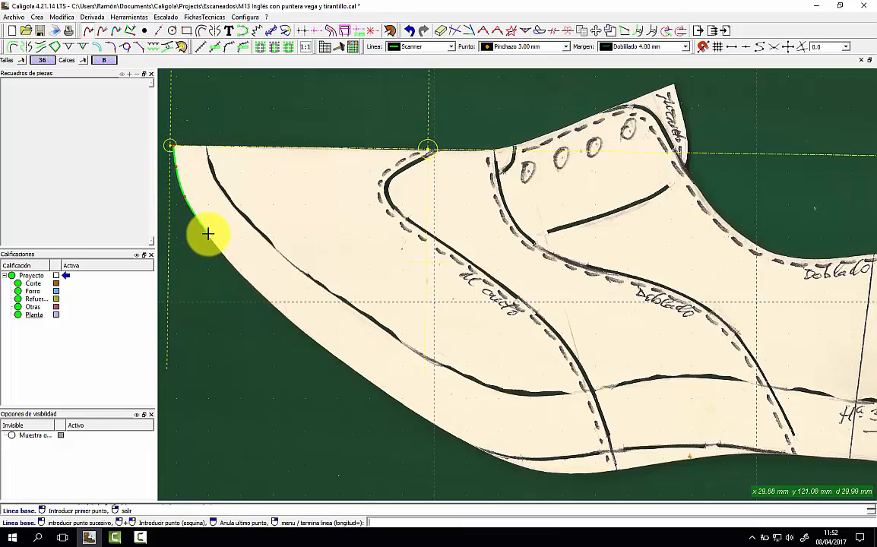
click(243, 274)
click(295, 325)
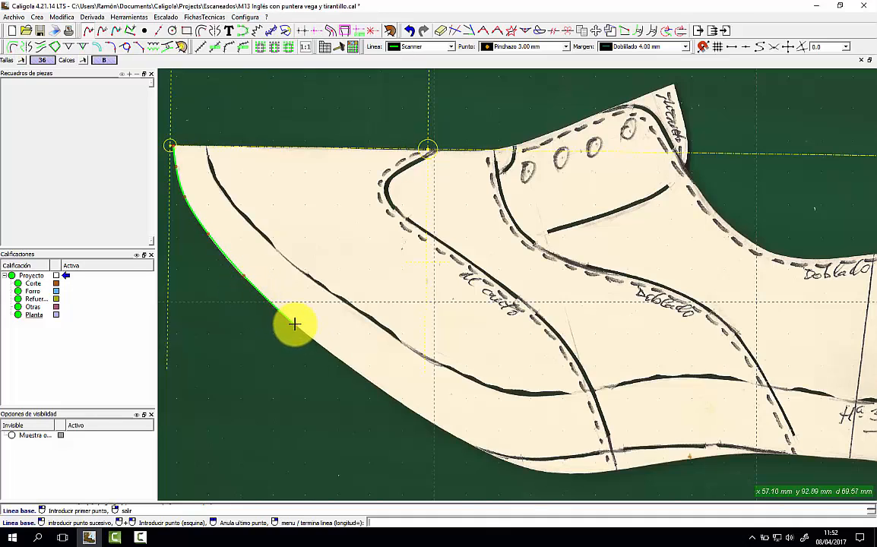
click(351, 369)
click(396, 399)
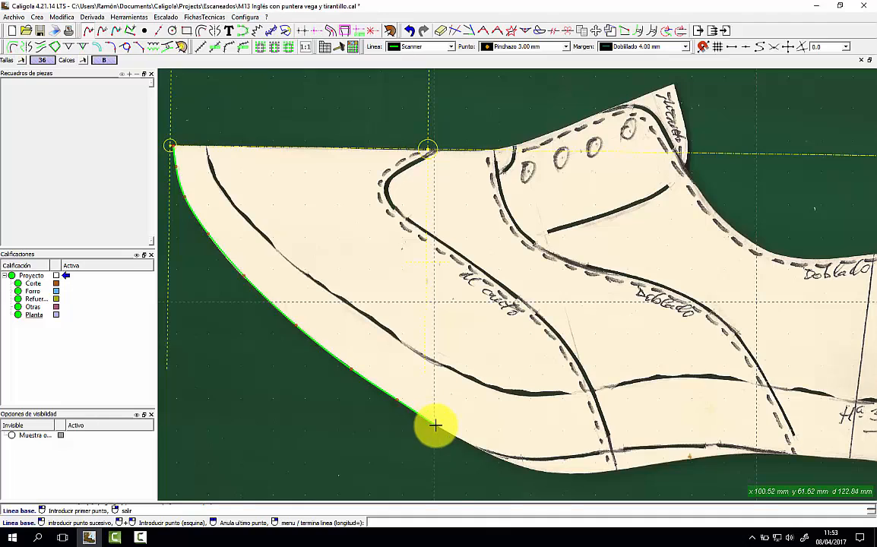
click(435, 426)
click(487, 452)
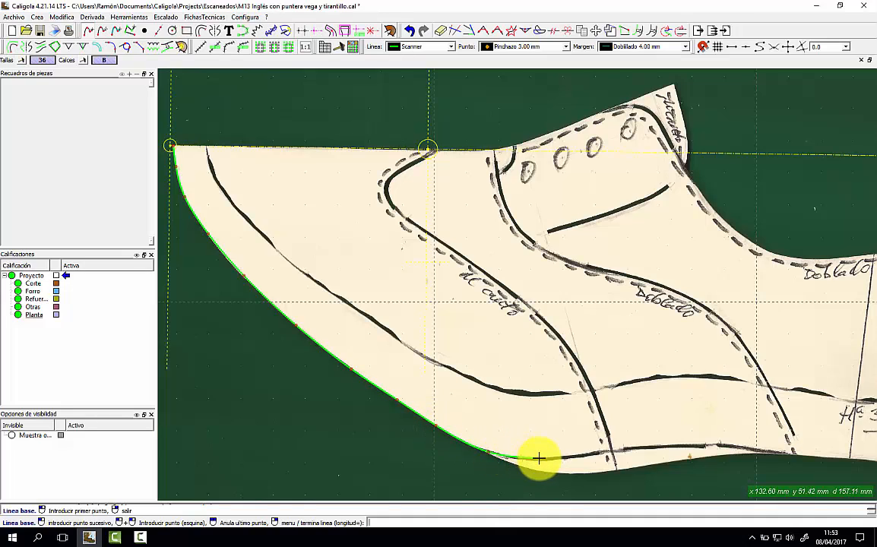
click(538, 458)
click(604, 453)
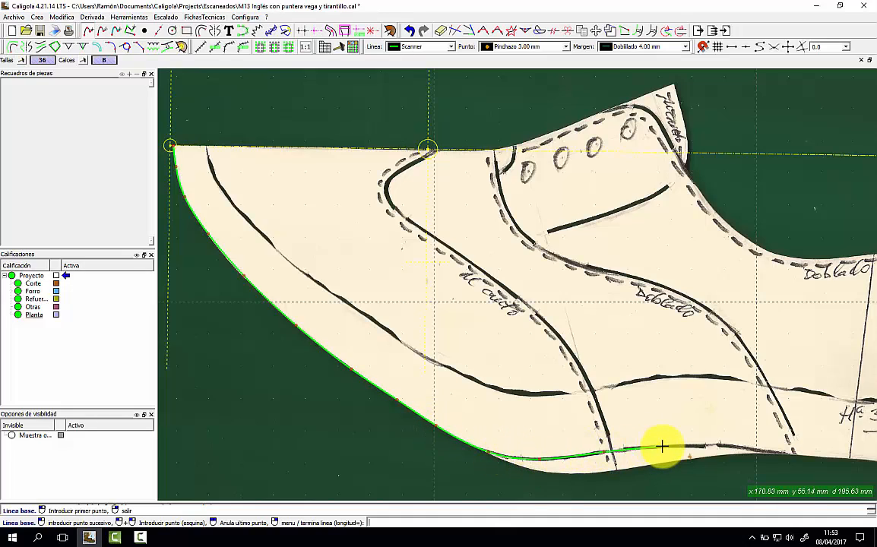
click(662, 447)
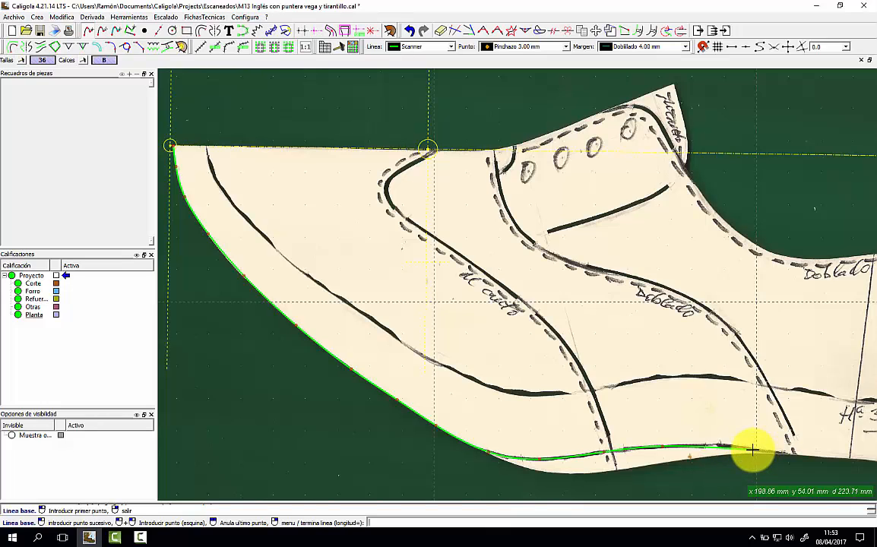
click(753, 450)
middle_drag(765, 437, 590, 380)
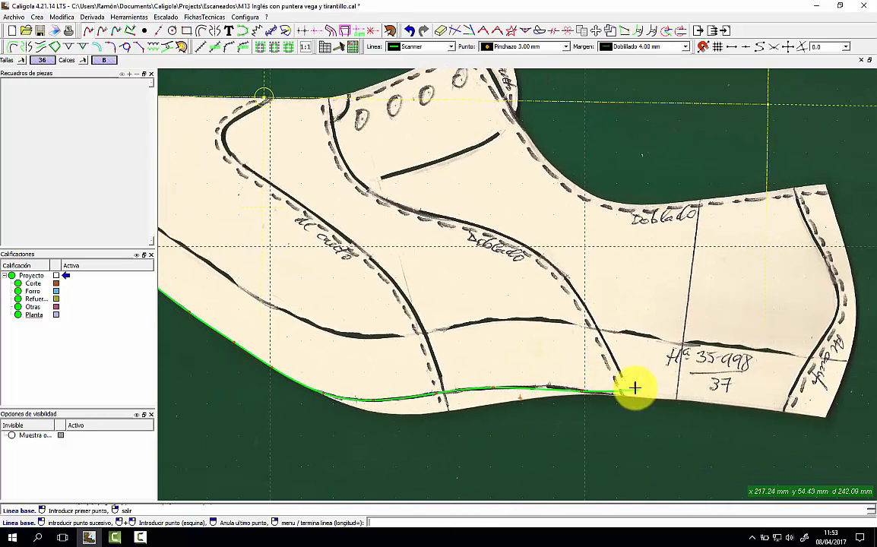
click(697, 401)
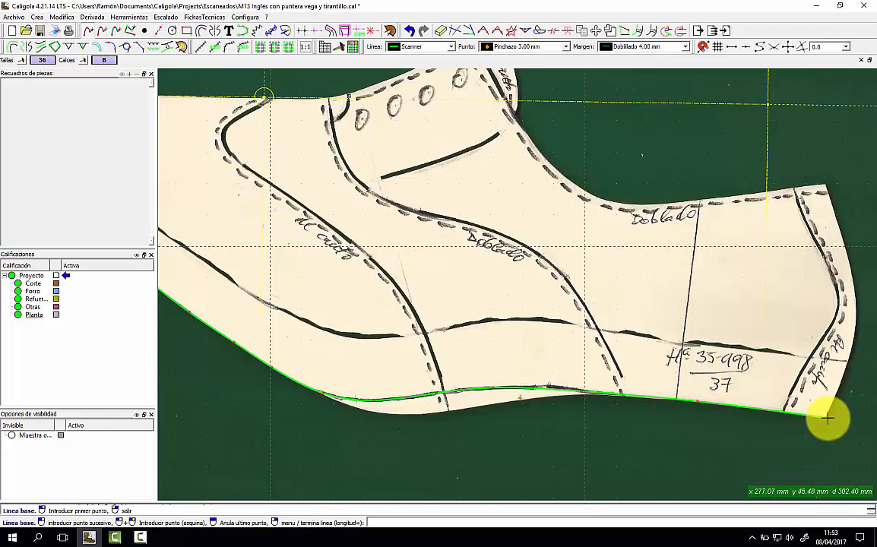
right_click(828, 418)
click(823, 419)
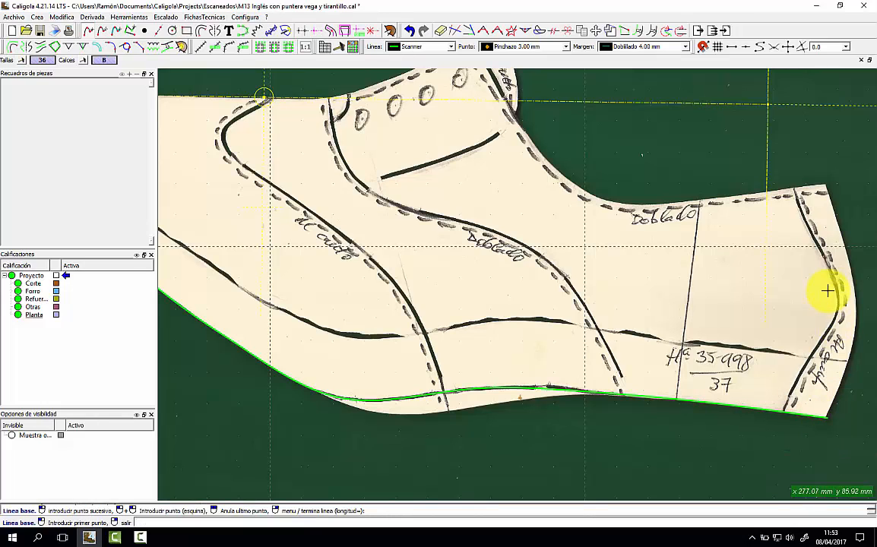
Trace the outer heel curve, about 77 mm, from the upper back corner down to the lower heel corner.
click(829, 186)
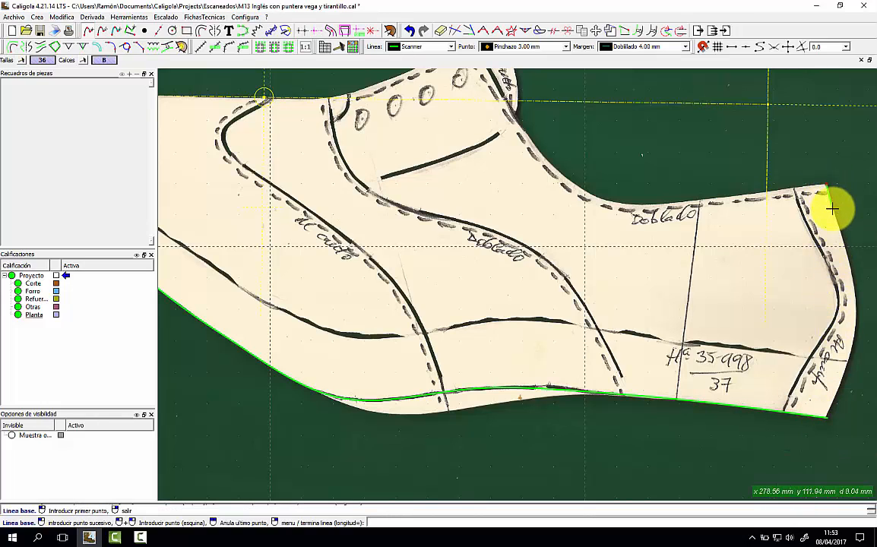
click(845, 248)
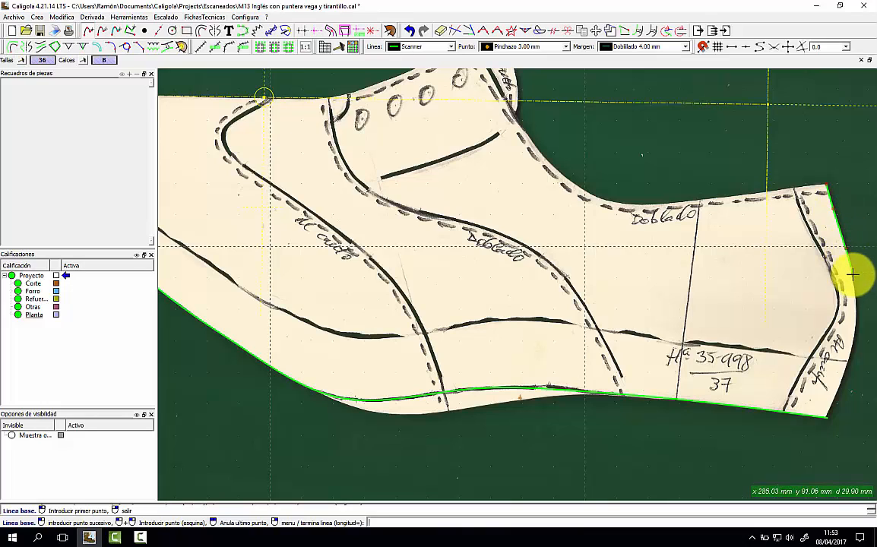
click(855, 319)
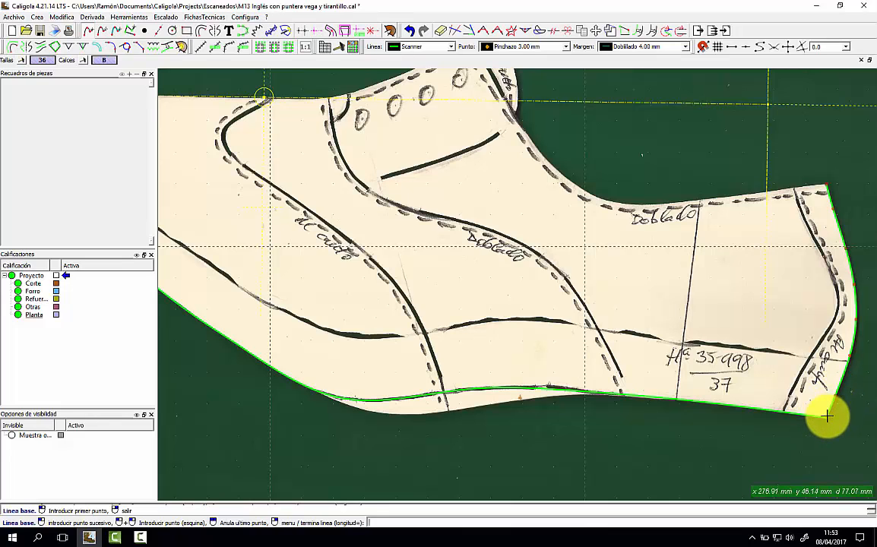
click(827, 416)
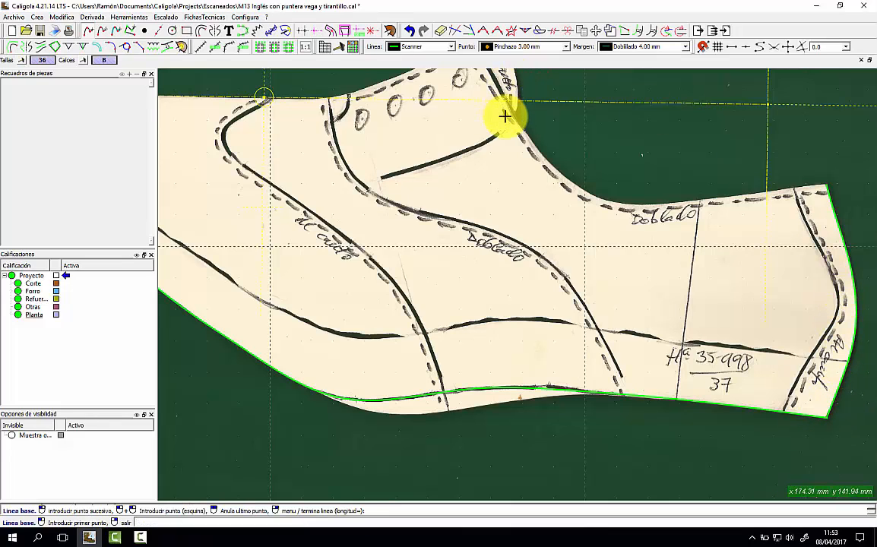
Trace the upper contour from the throat point over the eyelet facing and along the collar to the upper back corner.
scroll(495, 152, down, 4)
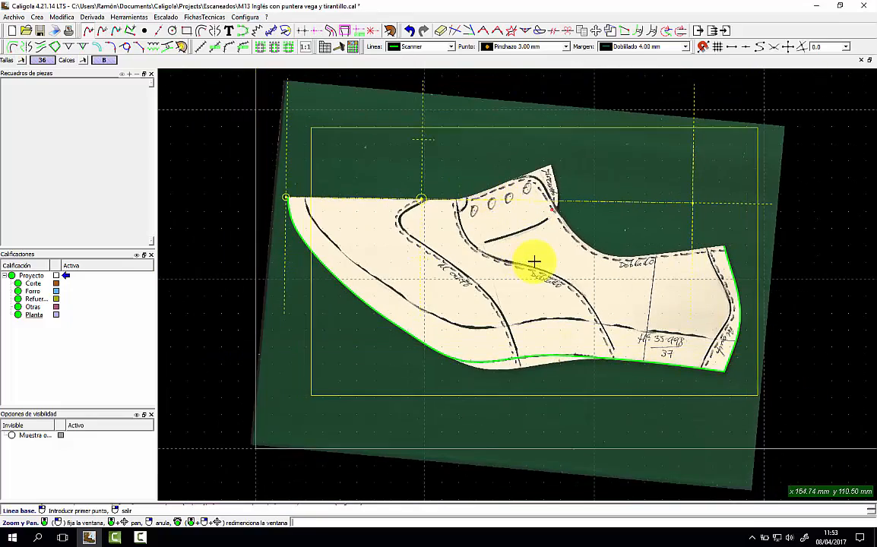
click(535, 261)
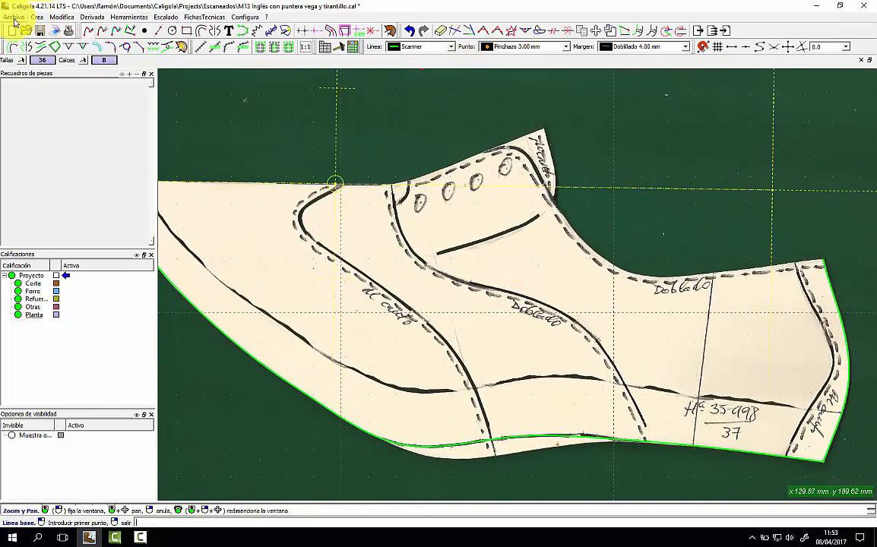
click(392, 183)
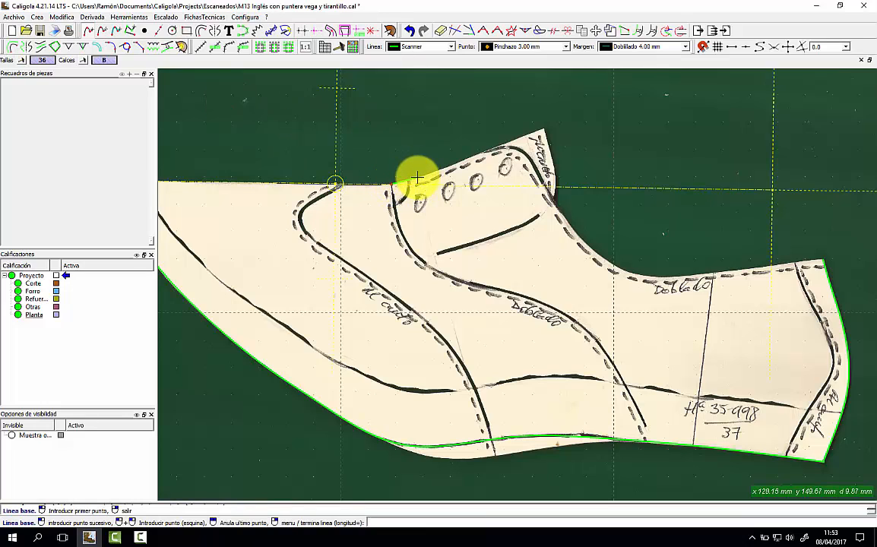
click(455, 160)
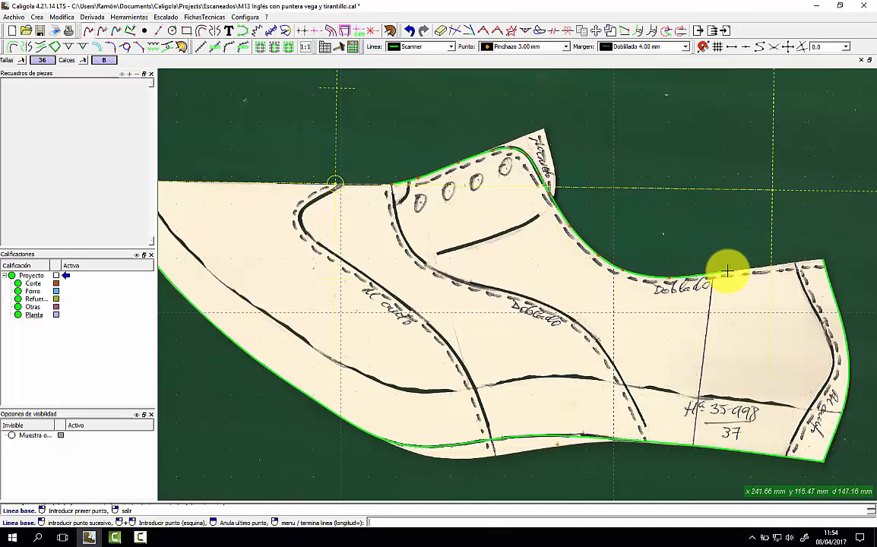
right_click(836, 250)
click(841, 254)
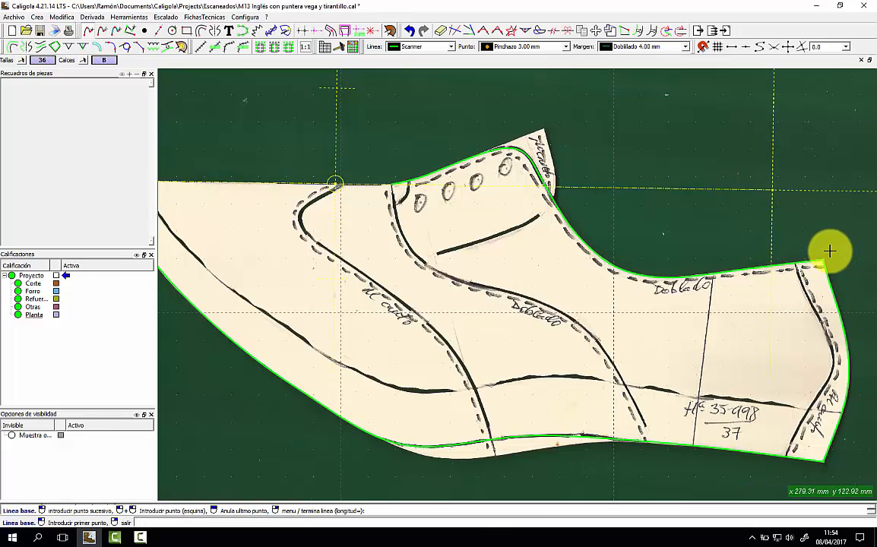
Trace the solid inner line of the heel piece from the collar edge down to the lower contour.
scroll(789, 280, up, 1)
scroll(635, 238, up, 2)
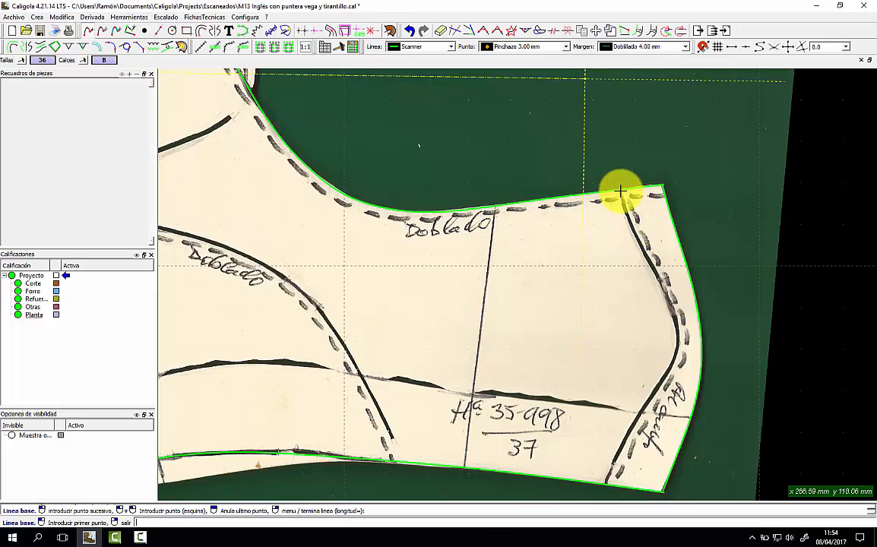
click(621, 191)
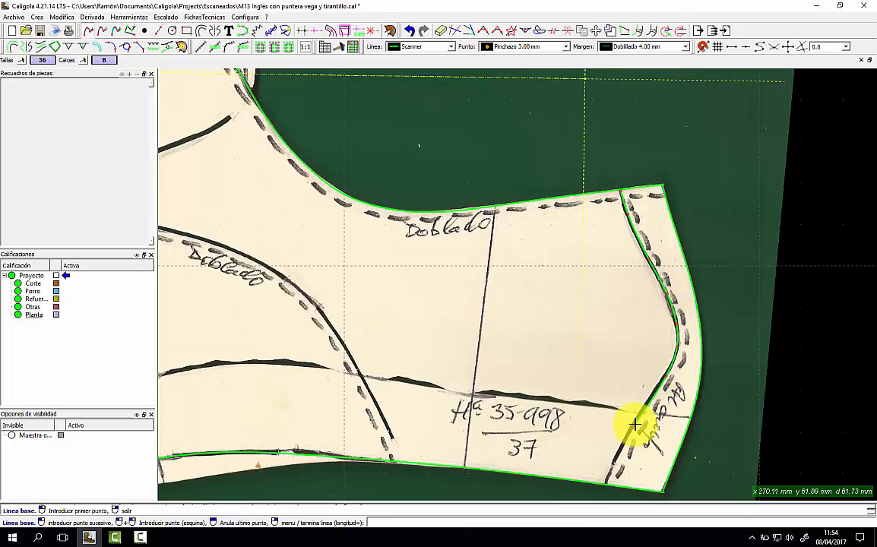
right_click(593, 475)
click(602, 482)
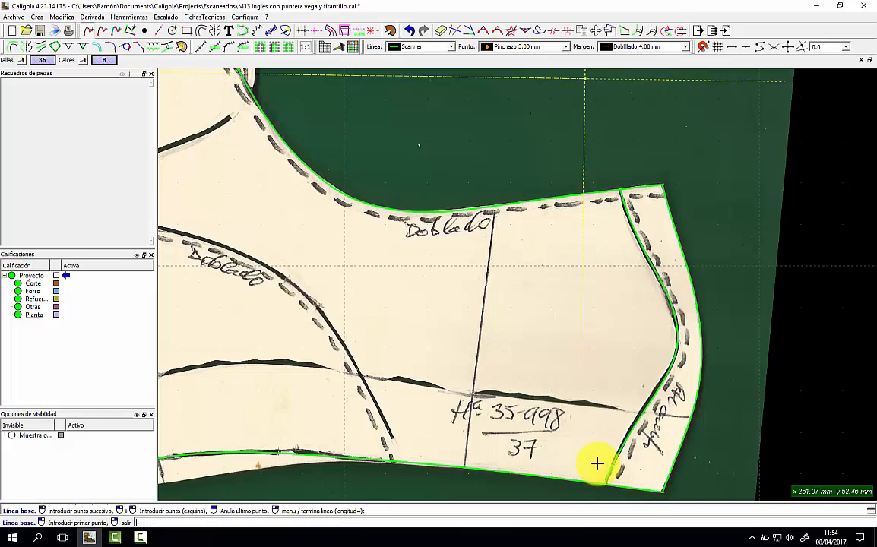
Trace the tirantillo line from its upper corner around the collar bend and below the eyelets to just past the quarter's front line.
middle_drag(408, 350, 608, 385)
scroll(607, 385, up, 1)
scroll(574, 372, down, 3)
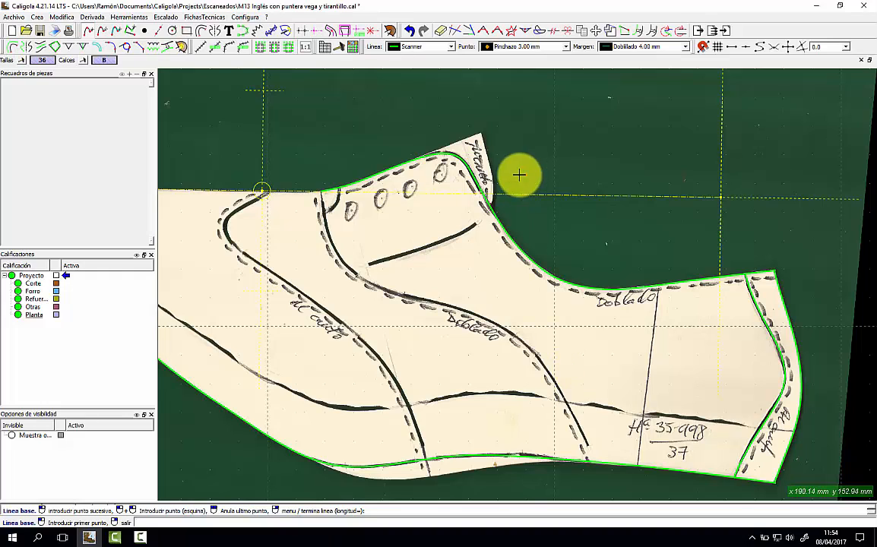
click(480, 131)
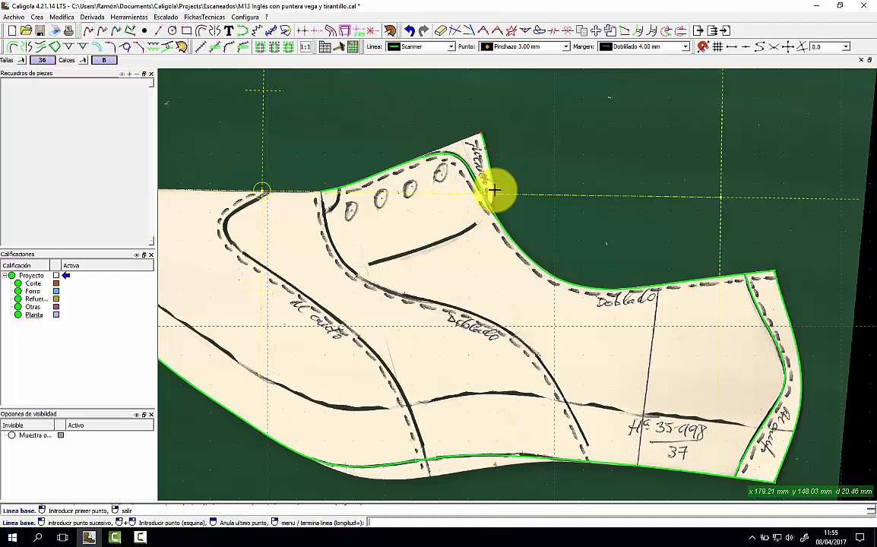
click(479, 222)
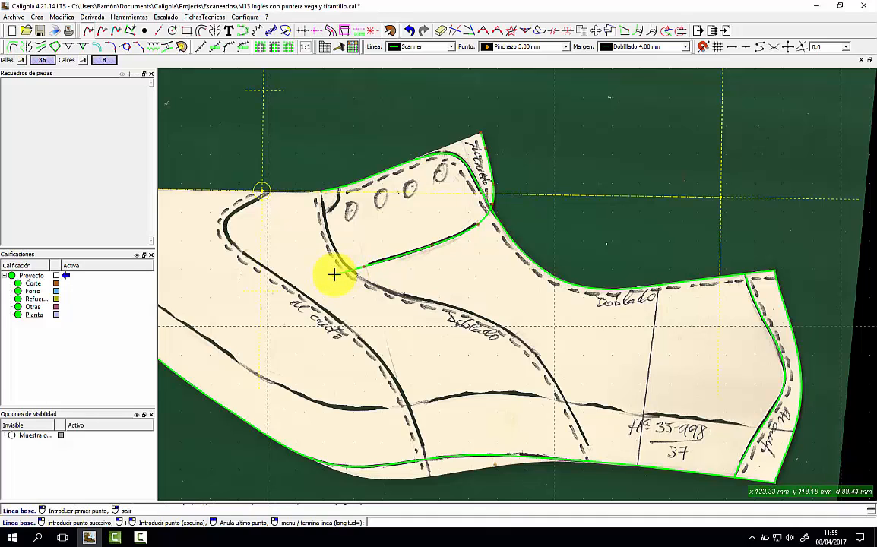
right_click(334, 275)
click(344, 273)
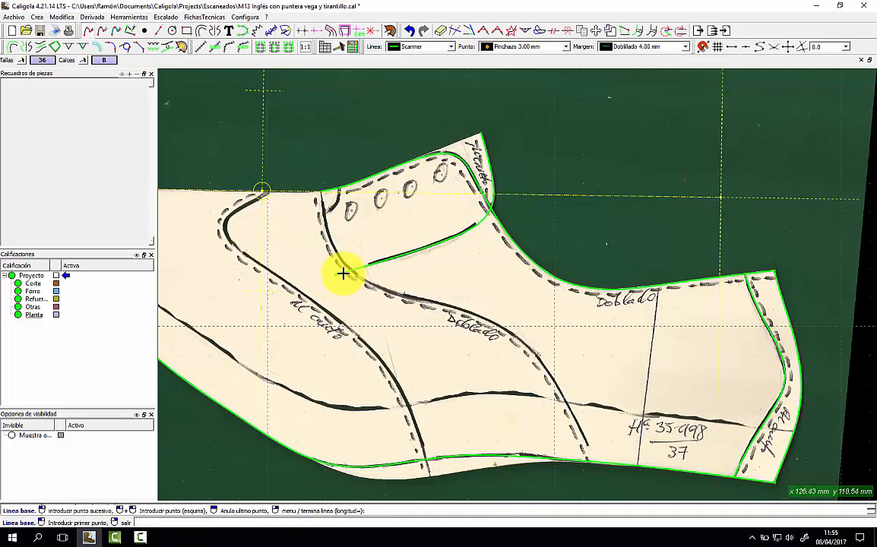
Trace the quarter's solid front line and the toe cap's solid line, each from the upper edge down past the lower contour.
click(322, 191)
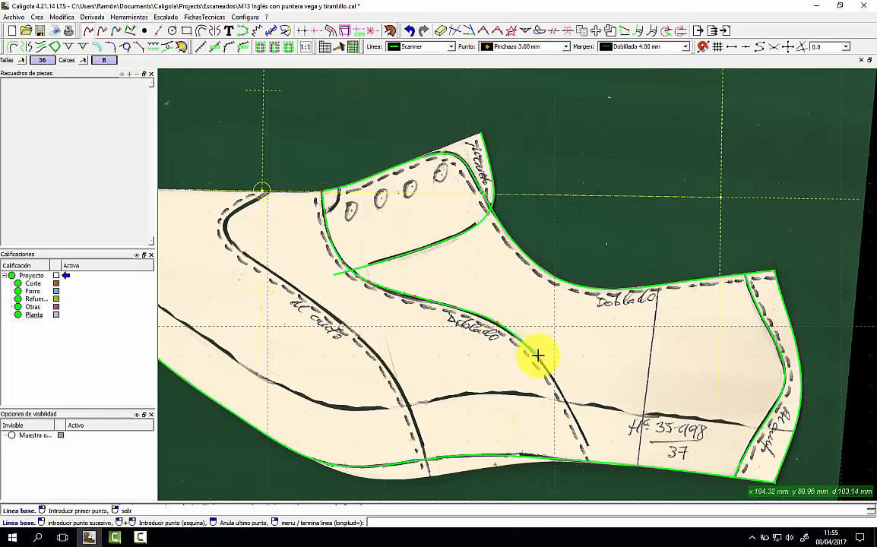
right_click(596, 464)
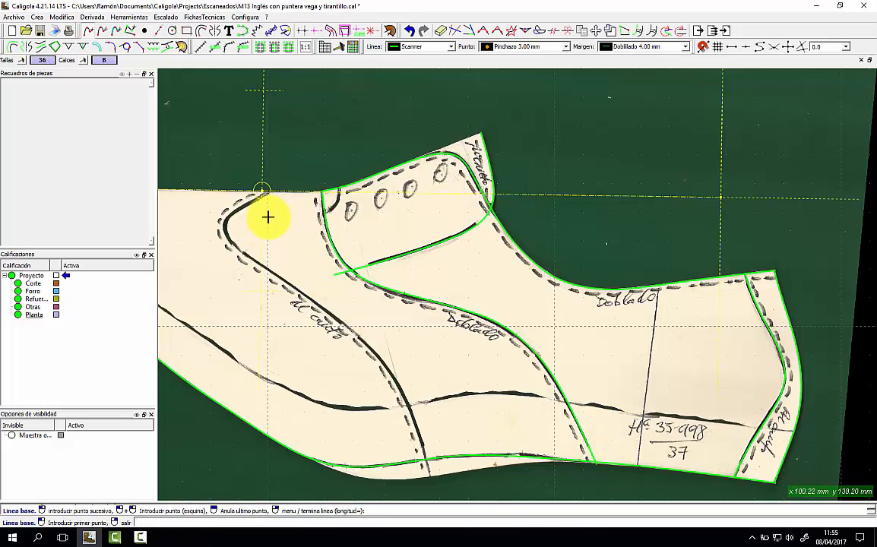
click(263, 190)
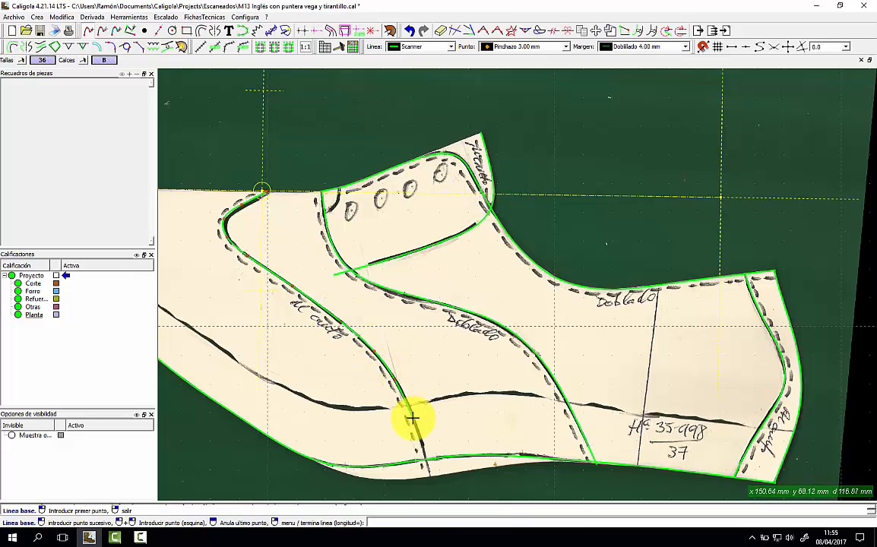
right_click(431, 477)
click(441, 476)
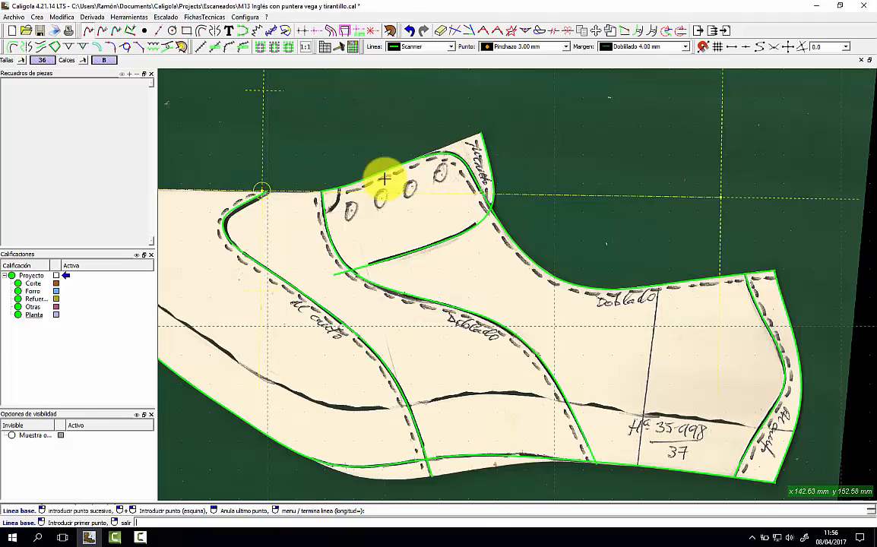
Draw an axis from the throat point of the eyelet facing through the tirantillo's upper corner.
click(215, 30)
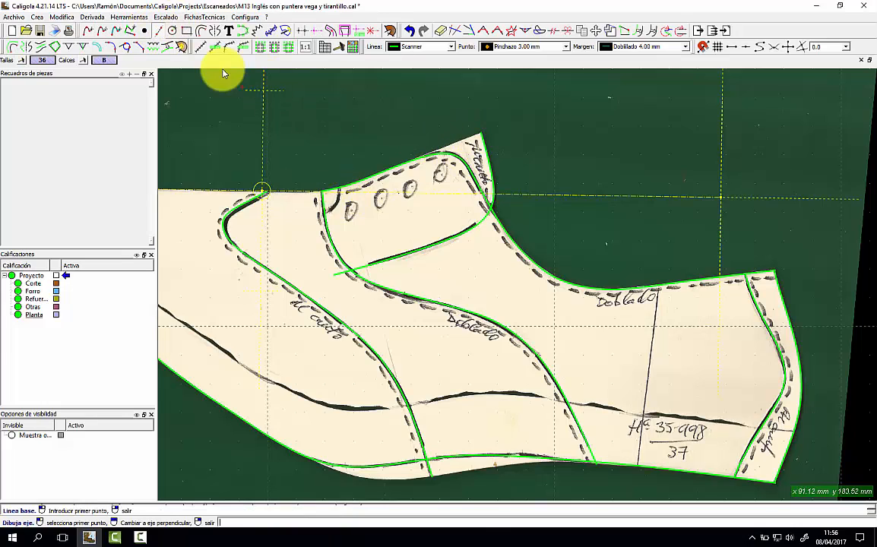
click(315, 196)
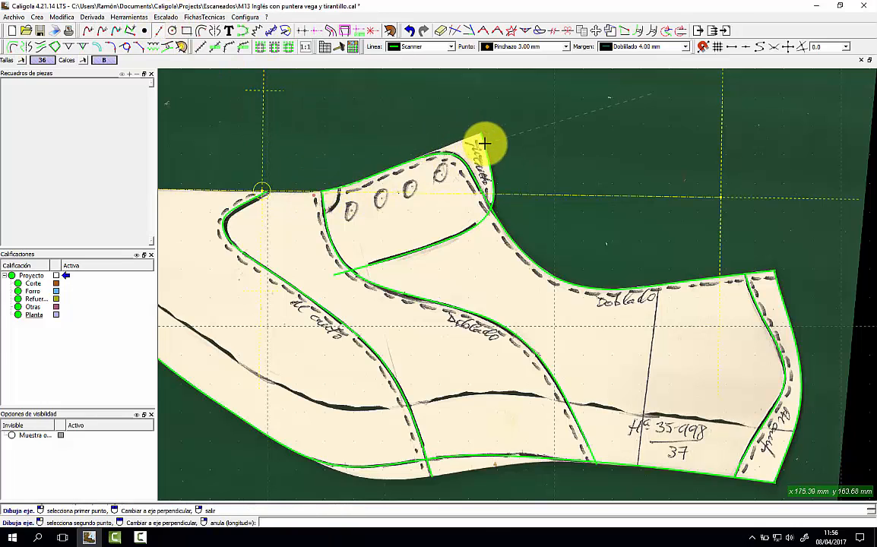
click(498, 126)
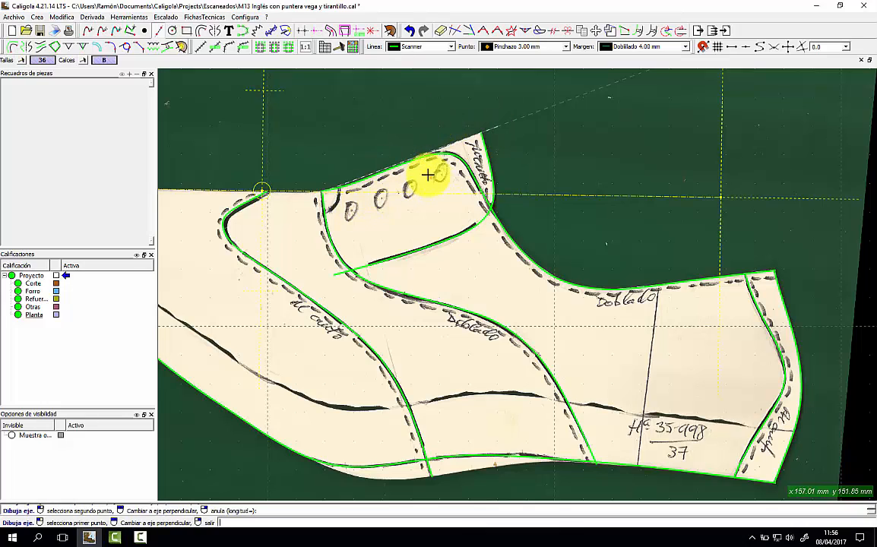
Add a perforation row parallel to the facing edge, running from the first to the last eyelet, with 4 points in the base size.
click(241, 34)
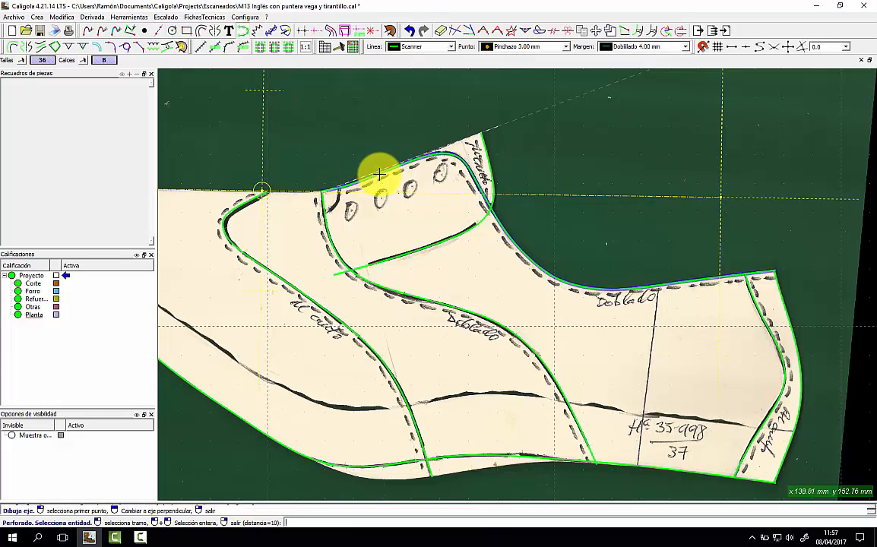
click(376, 181)
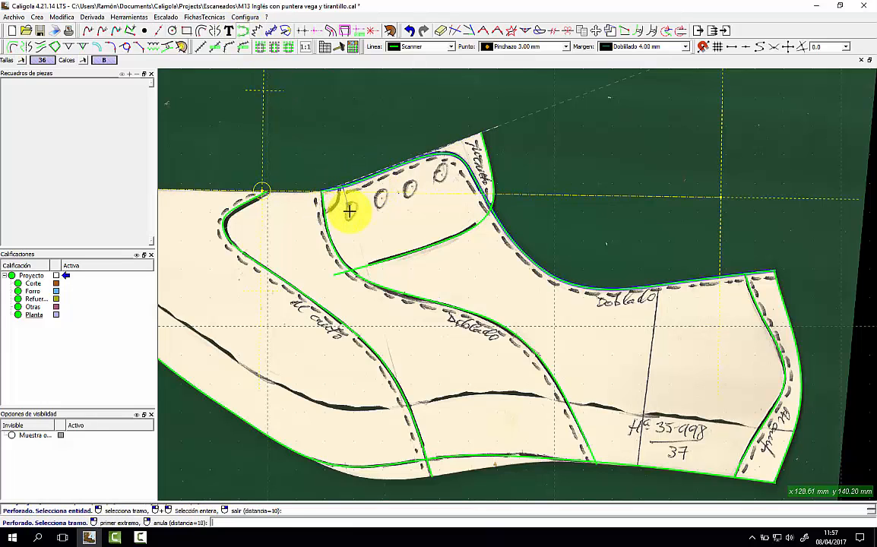
click(349, 204)
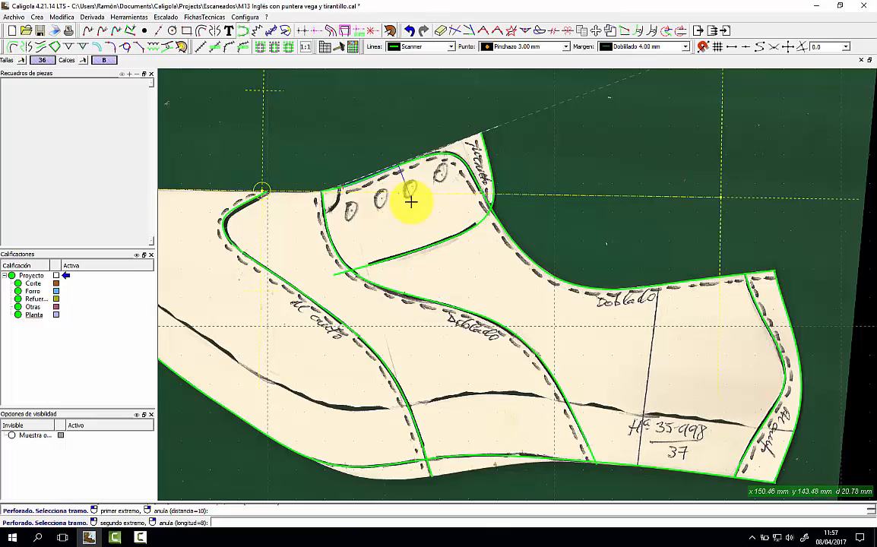
click(442, 177)
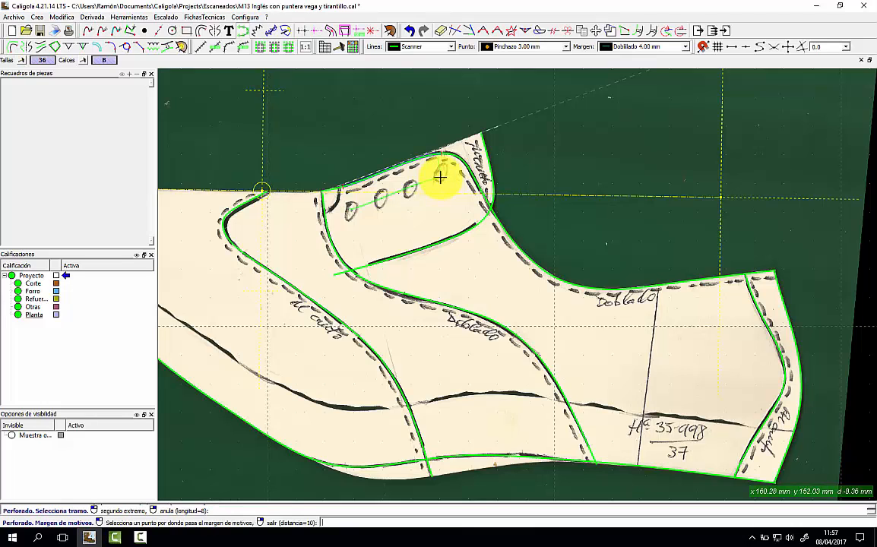
click(441, 179)
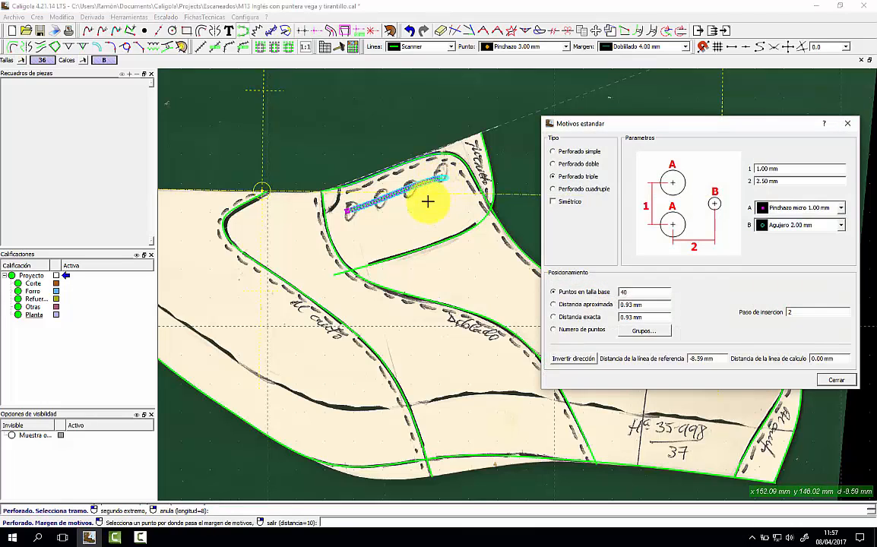
drag(646, 293, 600, 285)
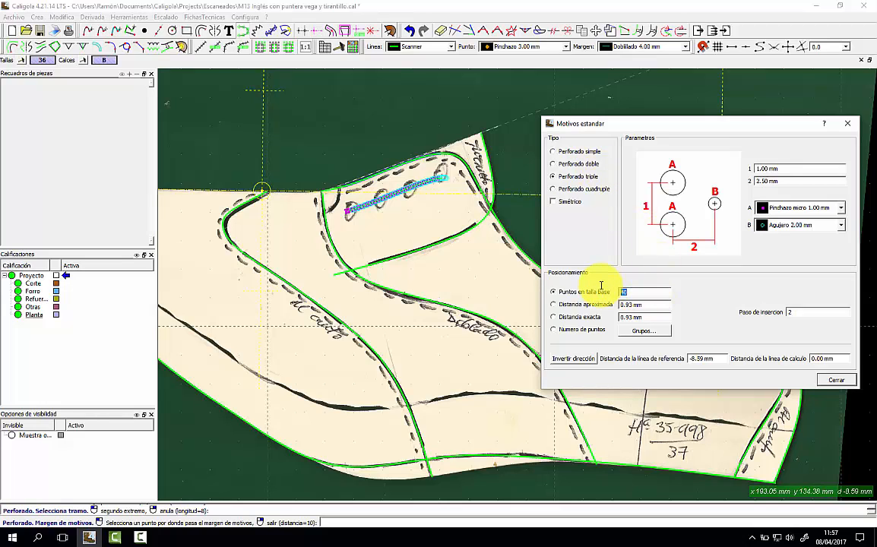
text(4)
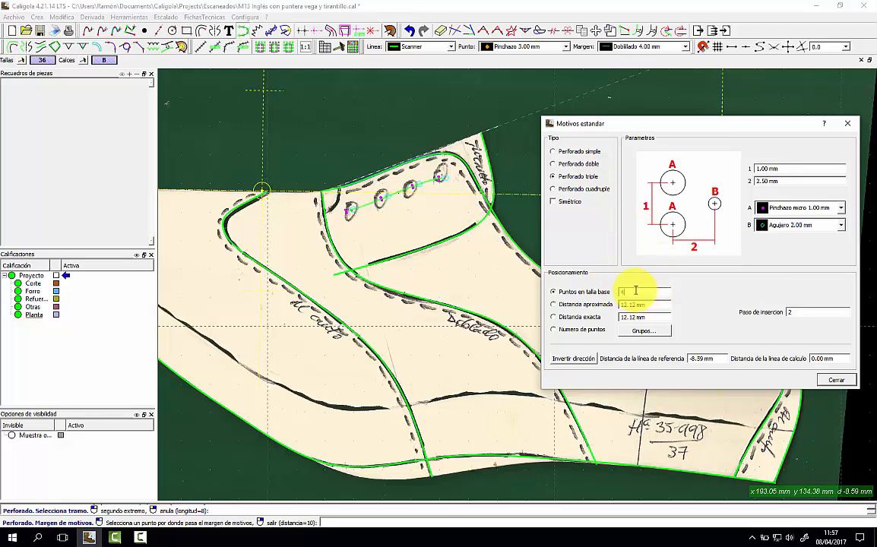
key(Return)
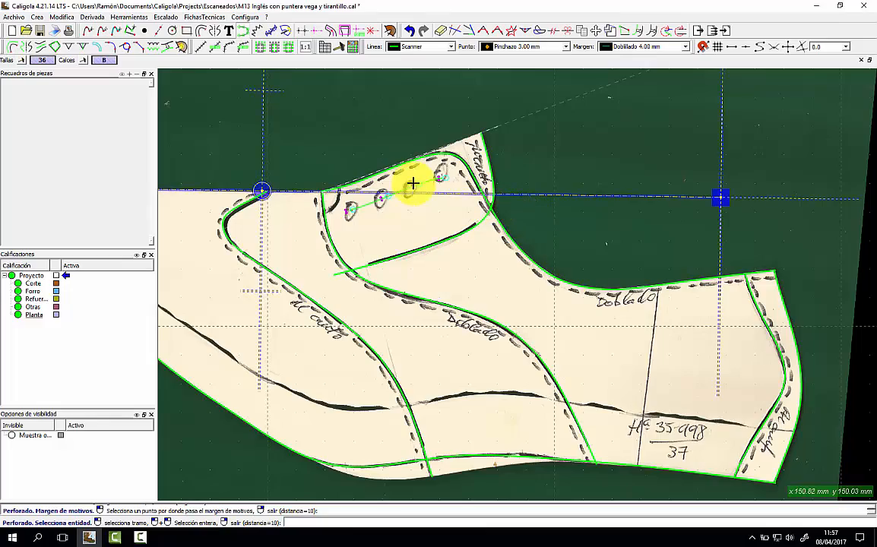
Change the eyelet row's motif type to Perforado simple with the Marca micro 1.00 mm point.
scroll(374, 209, up, 3)
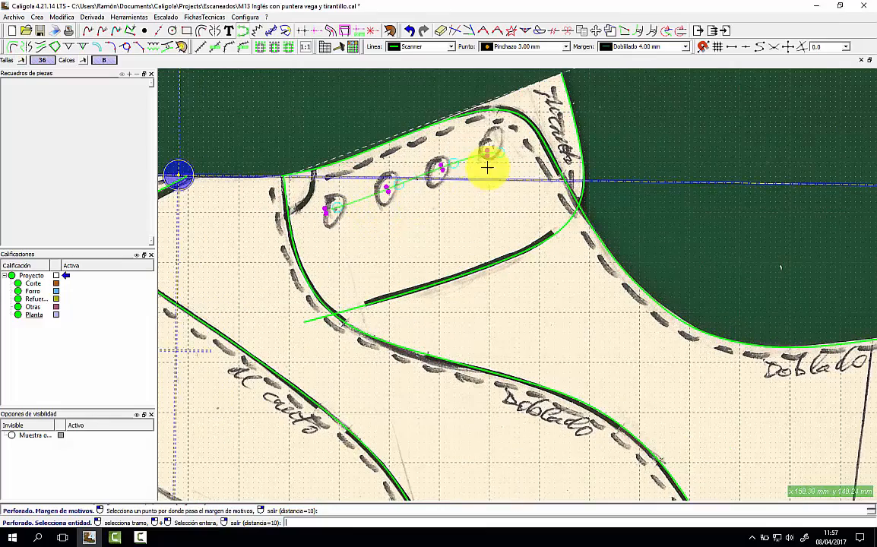
scroll(500, 153, up, 1)
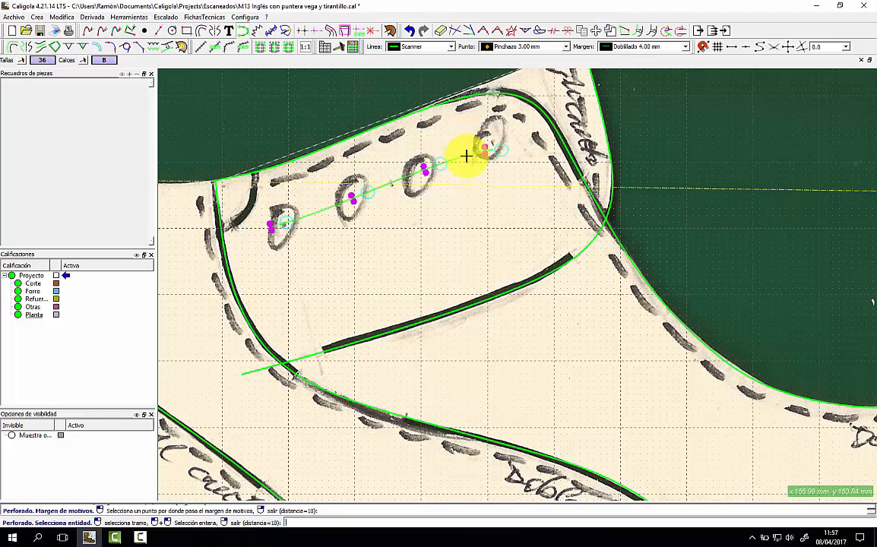
click(489, 149)
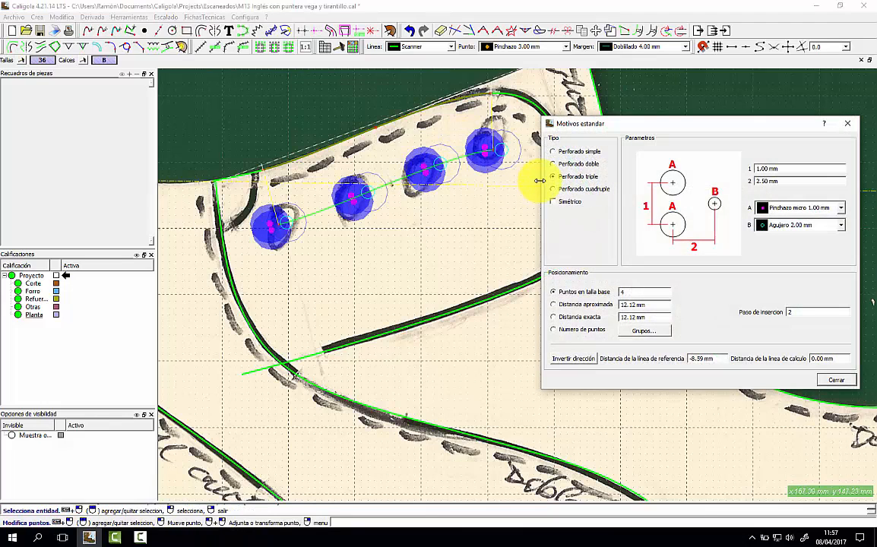
click(579, 152)
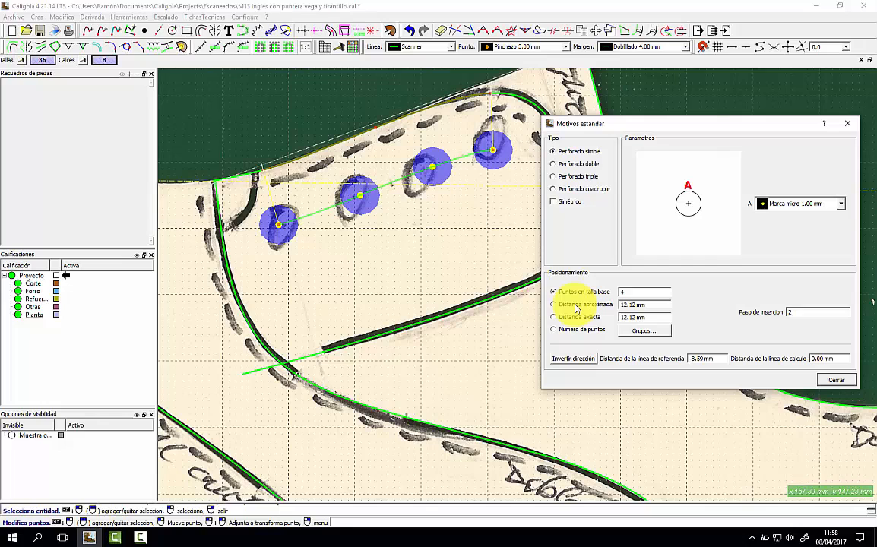
click(834, 382)
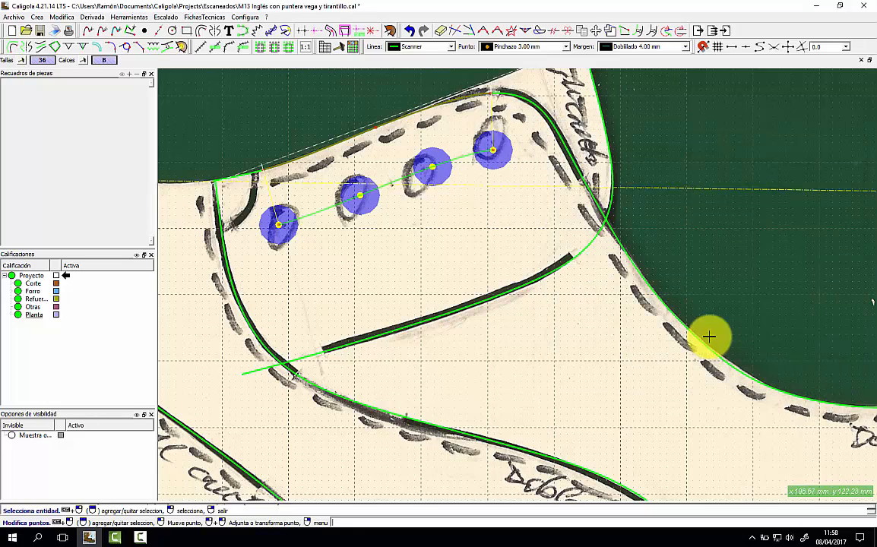
Shift the upper end of the eyelet row slightly forward along the facing edge to align the points with the drawn eyelets.
click(491, 93)
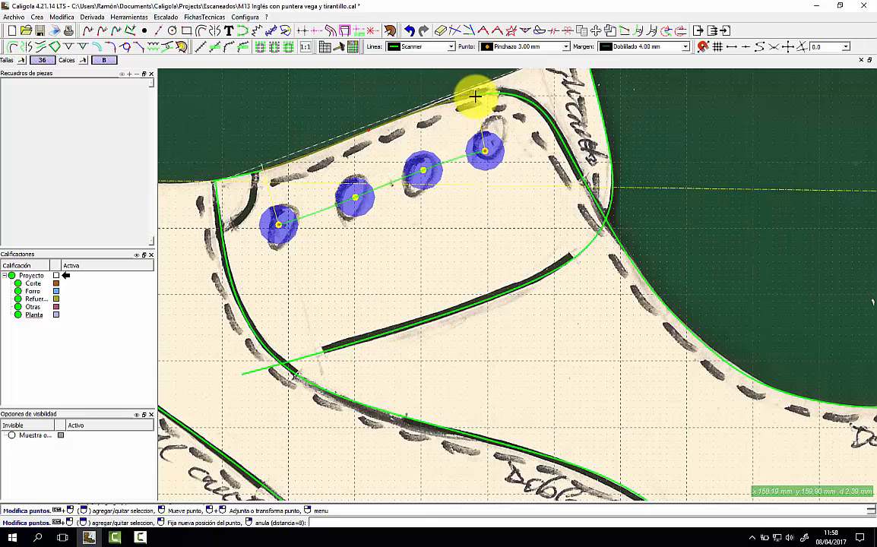
click(475, 97)
click(513, 208)
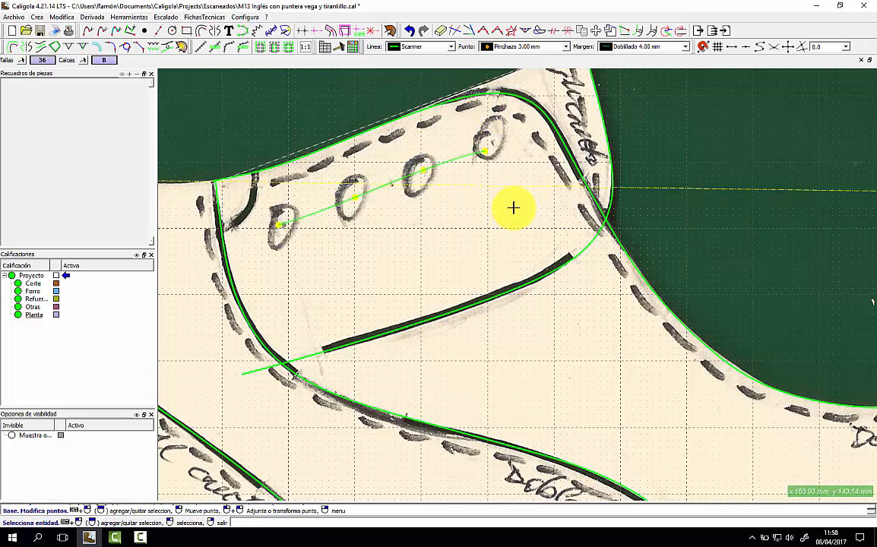
Copy the lower contour line over its full length, from the back heel end to the toe.
scroll(513, 208, down, 1)
scroll(492, 225, down, 4)
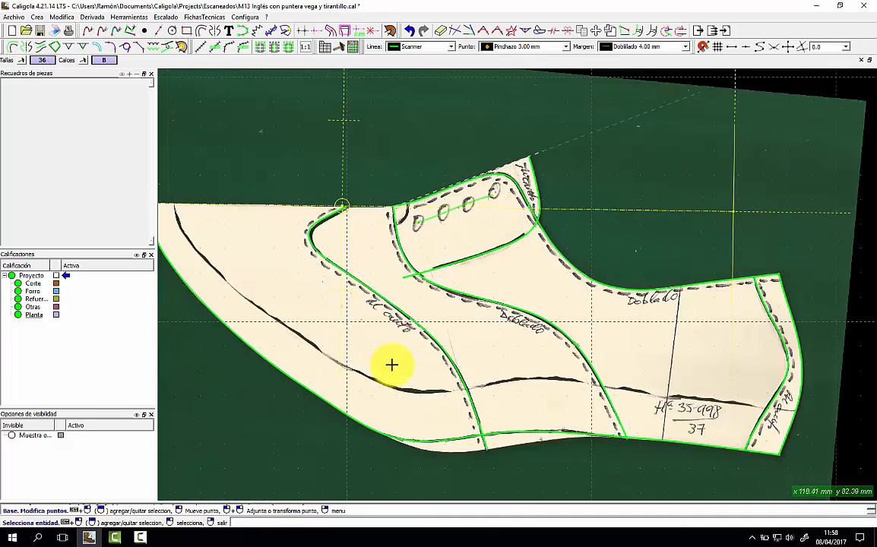
scroll(418, 407, up, 1)
middle_drag(418, 406, 432, 281)
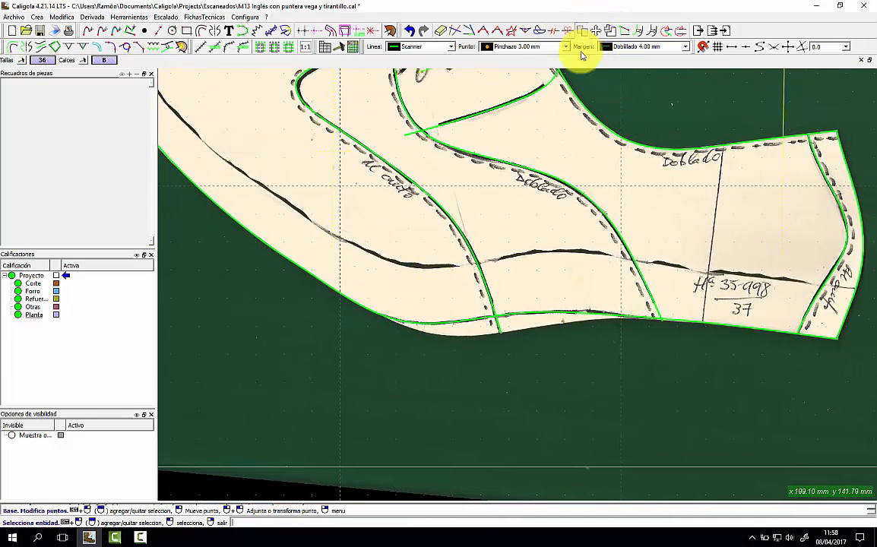
click(582, 30)
click(519, 313)
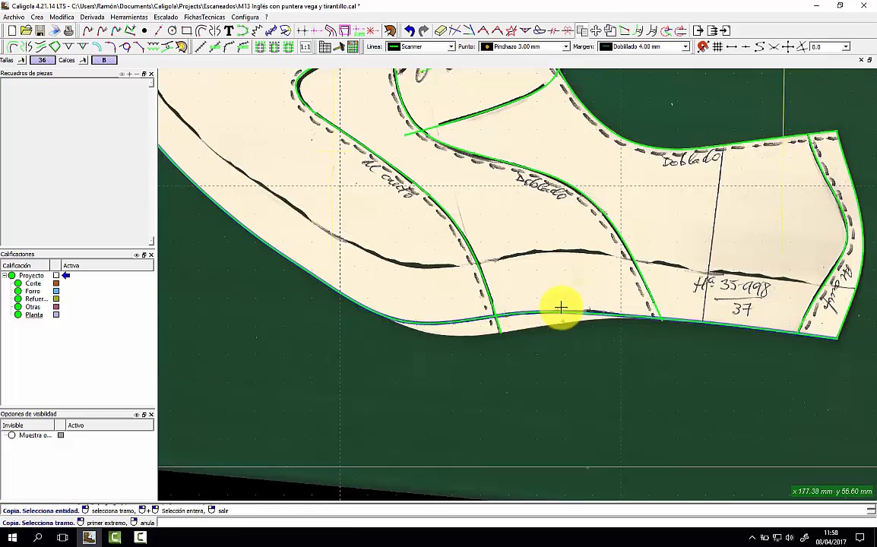
click(841, 278)
scroll(369, 285, down, 2)
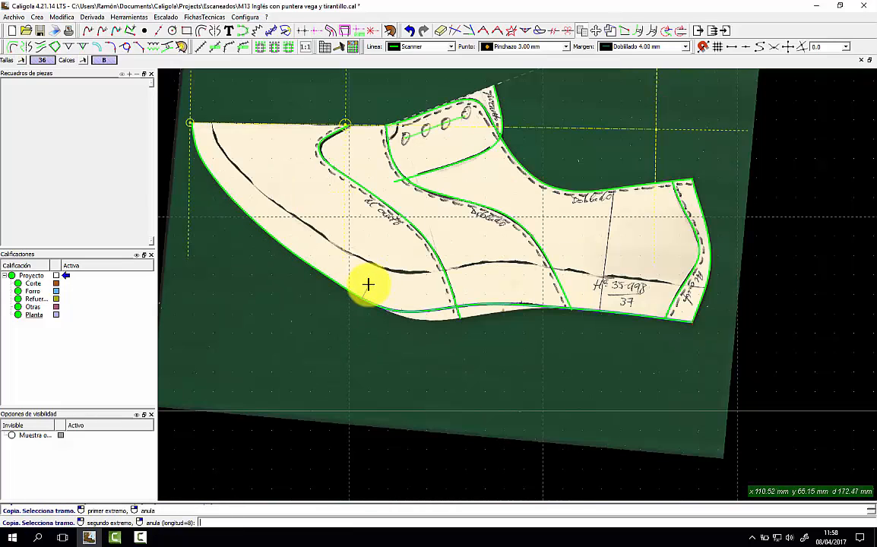
click(264, 93)
Bend the copied lower line's waist section outward at two points, by about 5.6 mm and 5.8 mm, to match the scan's outer edge.
click(527, 32)
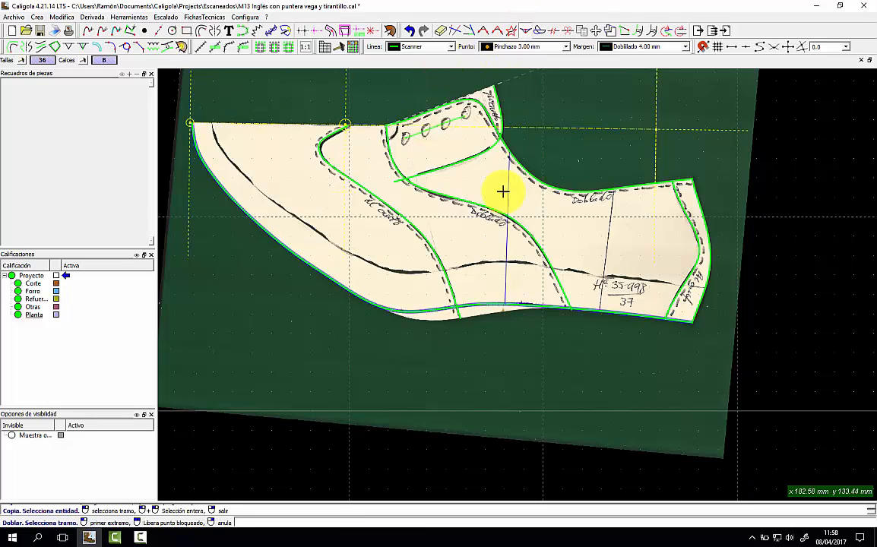
click(400, 280)
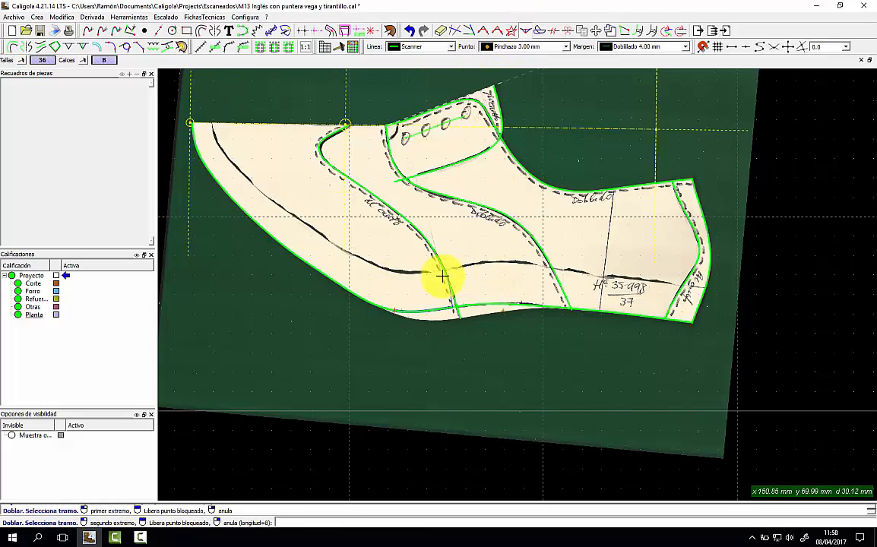
click(543, 270)
click(471, 306)
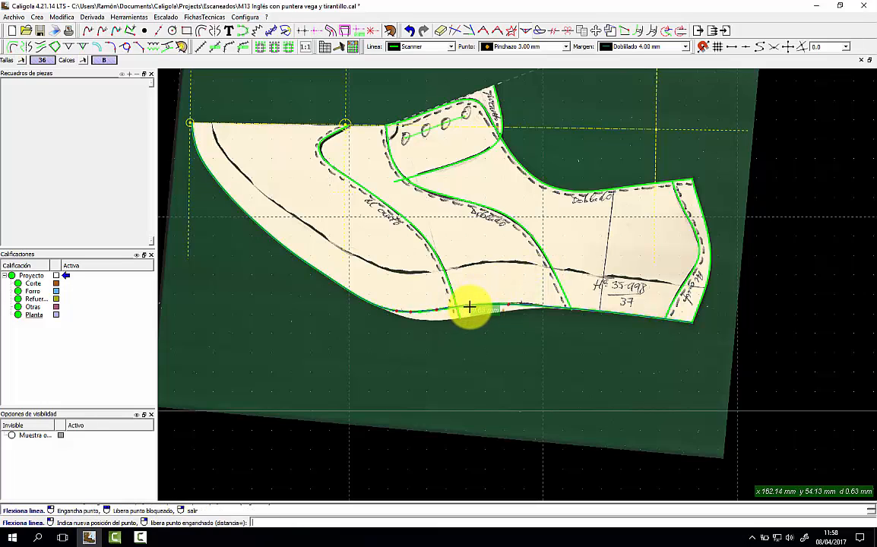
click(434, 323)
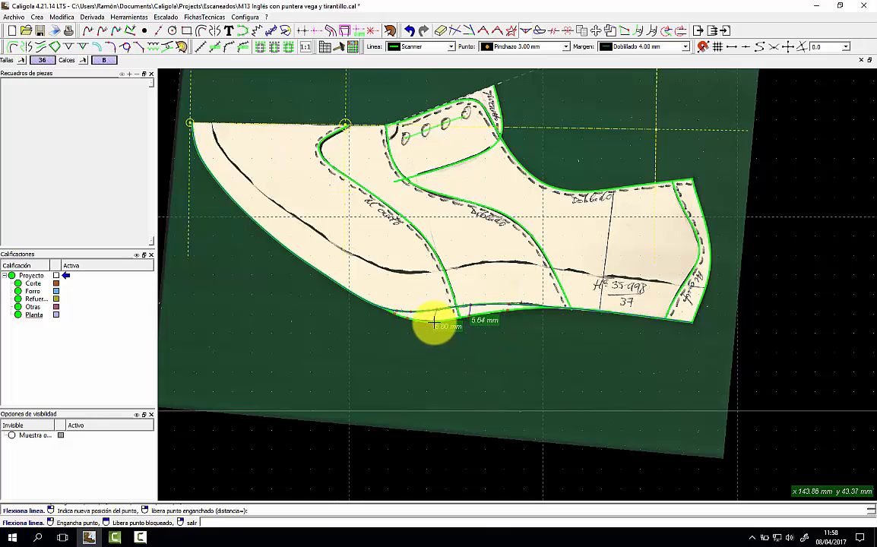
scroll(431, 325, up, 2)
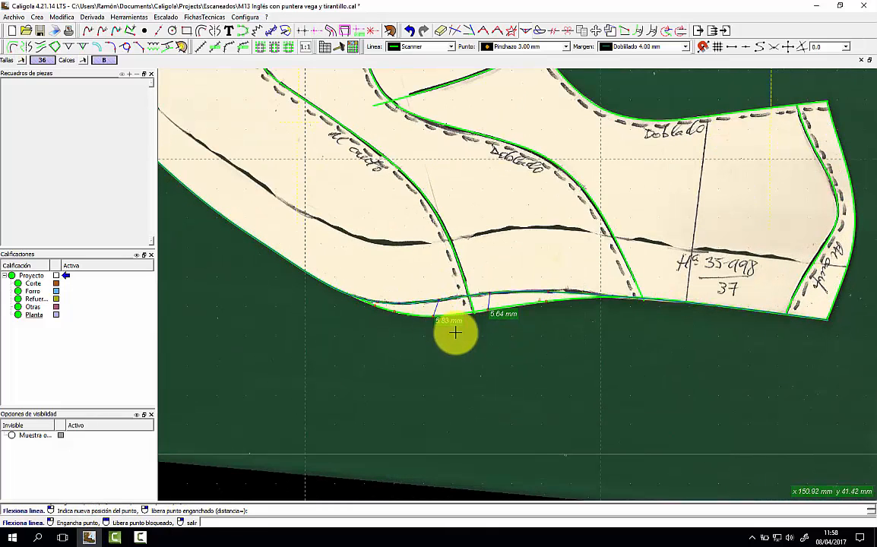
scroll(479, 338, down, 2)
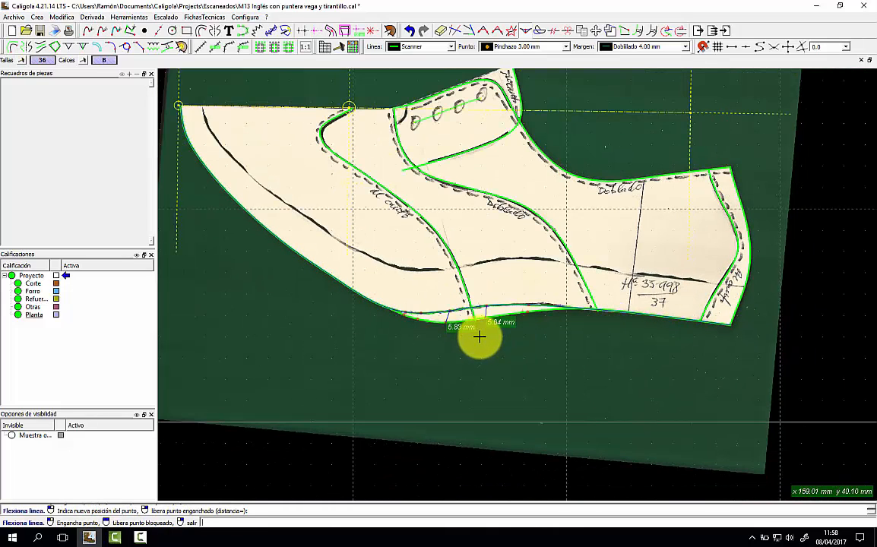
click(427, 183)
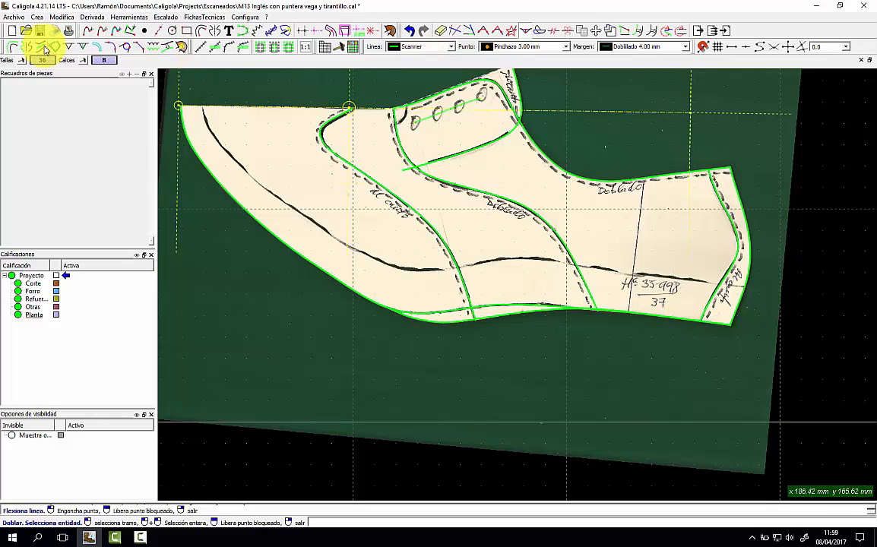
Trace the straight reference line beside the Hª 35-998 note, from just above the collar edge to just below the lower contour.
click(88, 31)
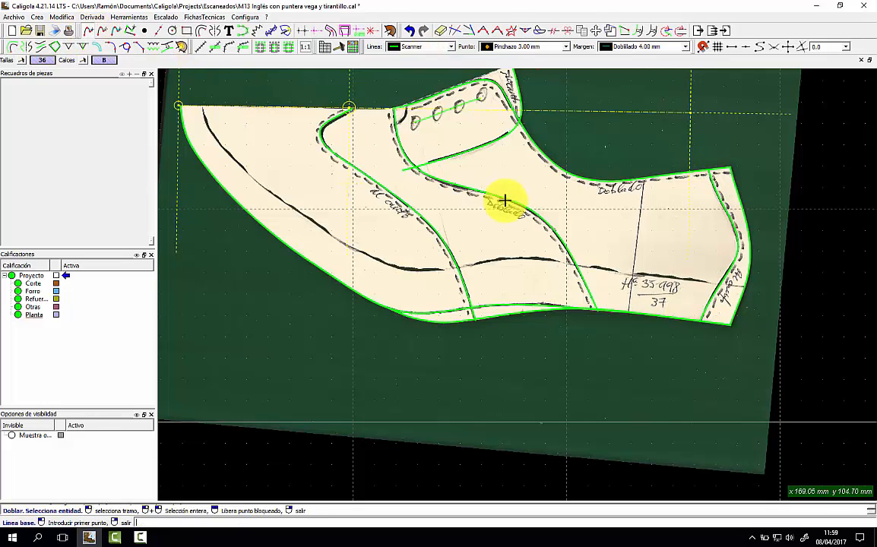
click(645, 169)
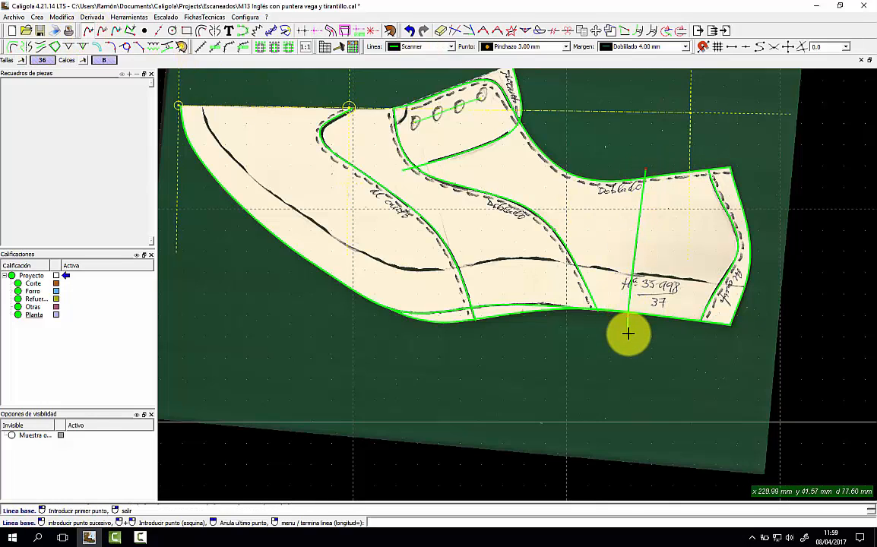
right_click(635, 338)
click(634, 339)
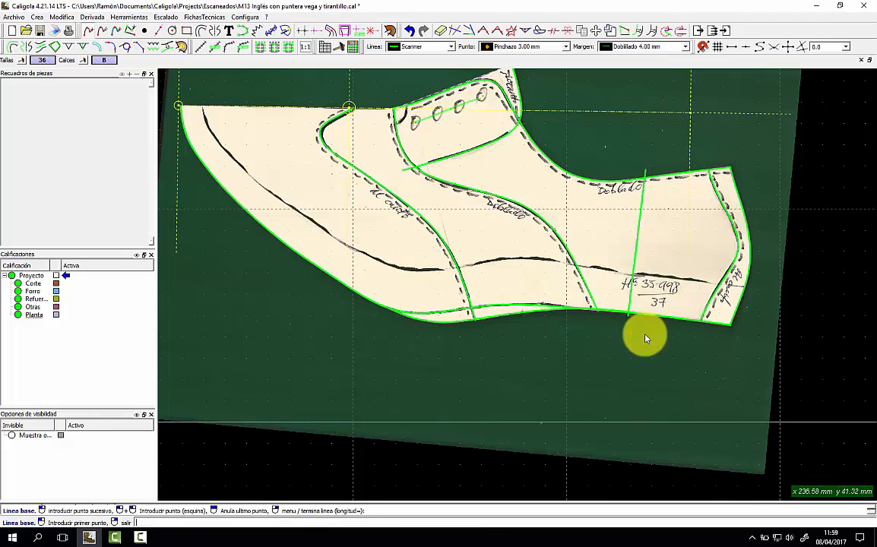
Select the scanned pattern image and remove it from view, leaving only the traced lines.
click(786, 210)
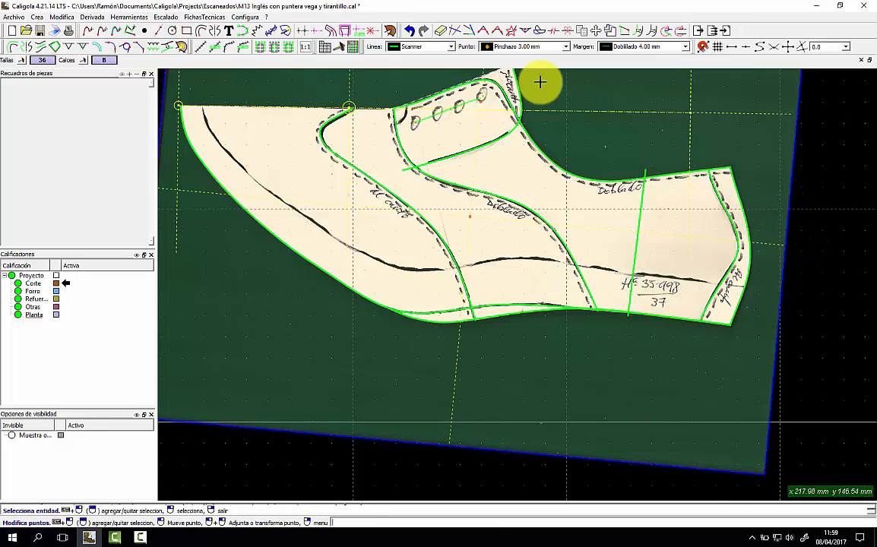
click(129, 17)
click(169, 122)
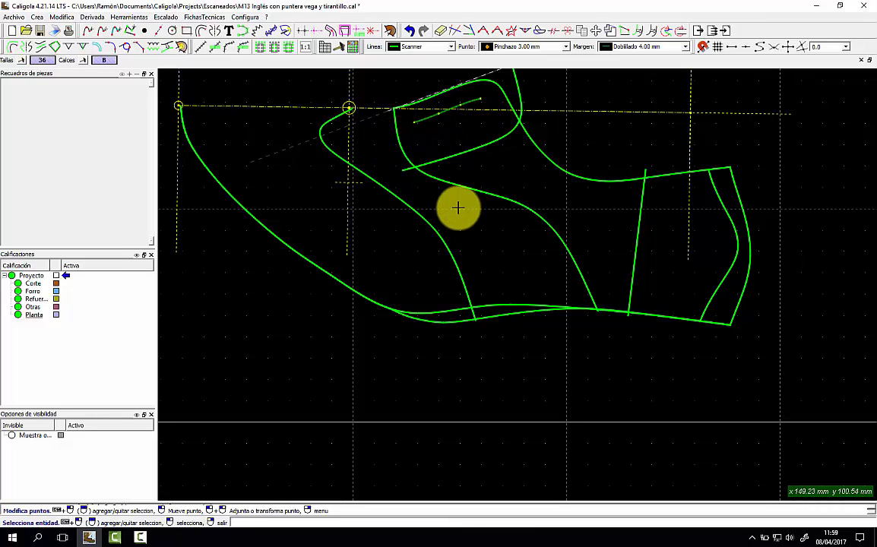
scroll(456, 206, up, 2)
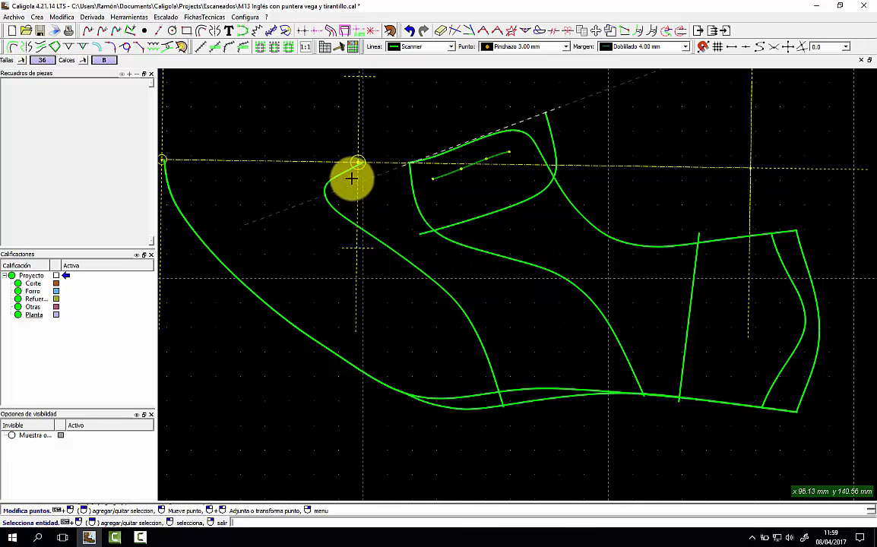
Move the upper end point of the toe-cap line about 1 mm so it extends slightly past the horizontal axis.
click(340, 173)
scroll(358, 162, up, 1)
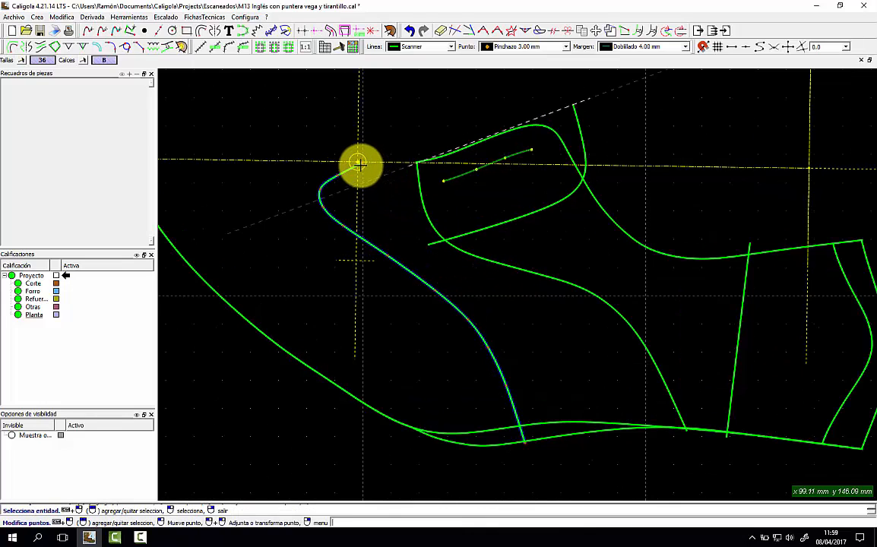
click(360, 162)
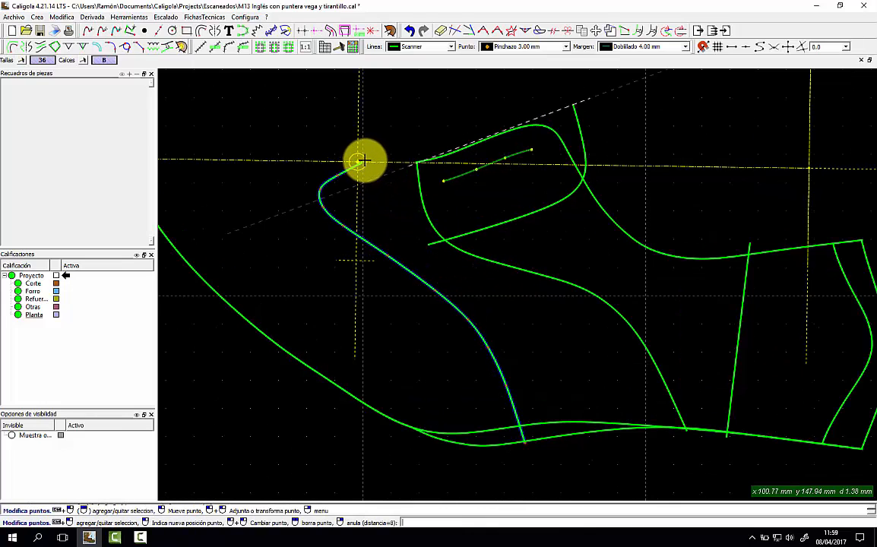
click(359, 161)
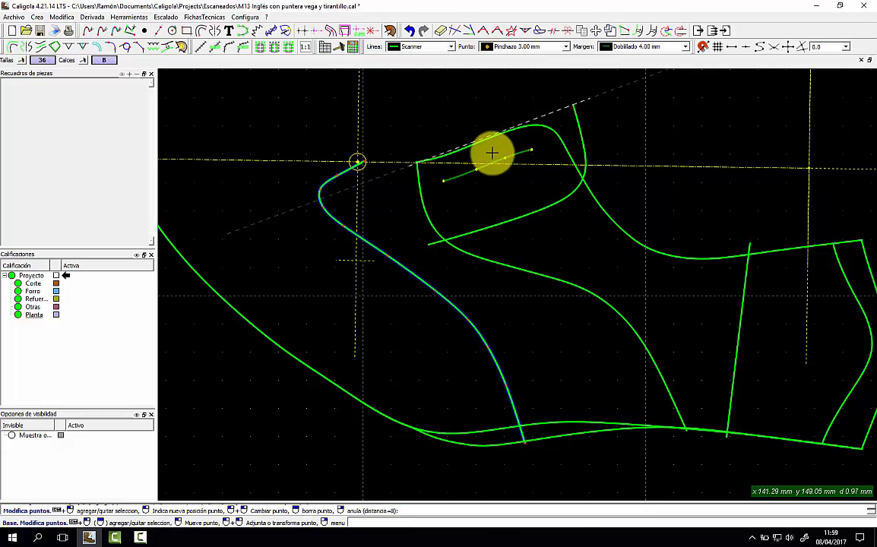
Move the upper contour's front end point onto the dashed slanted line, and extend that dashed line's lower end slightly beyond the corner.
click(530, 124)
click(417, 163)
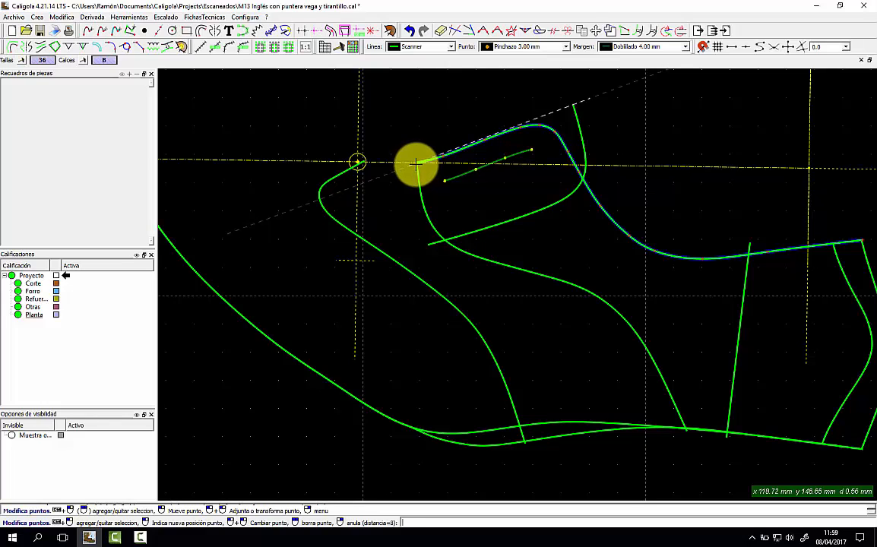
click(416, 162)
scroll(457, 157, up, 1)
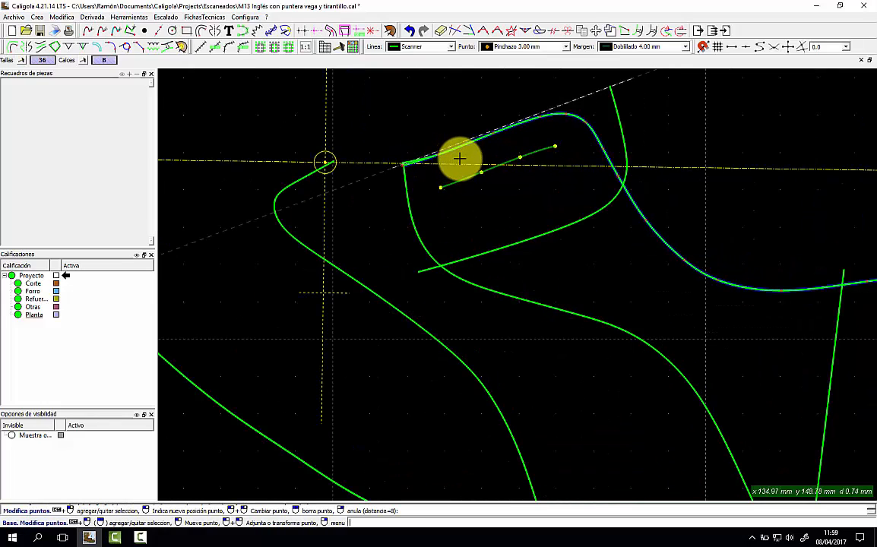
click(570, 100)
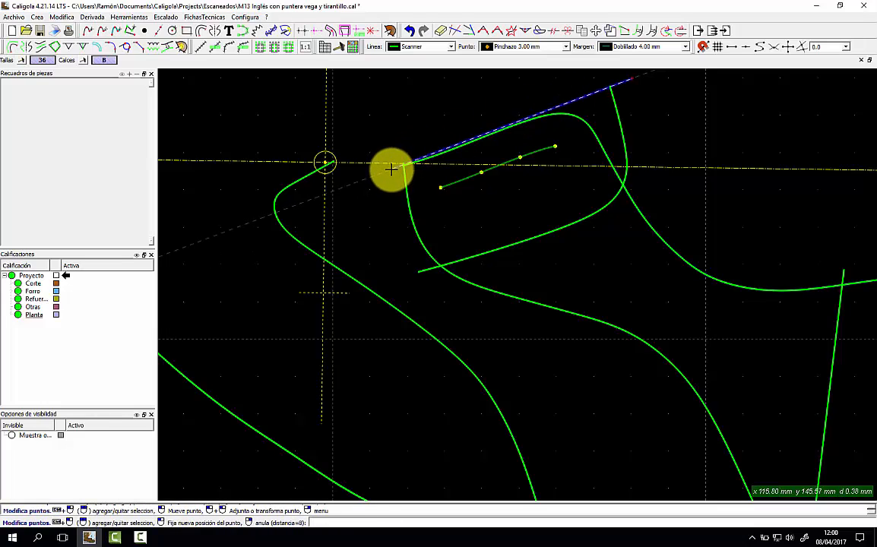
click(391, 171)
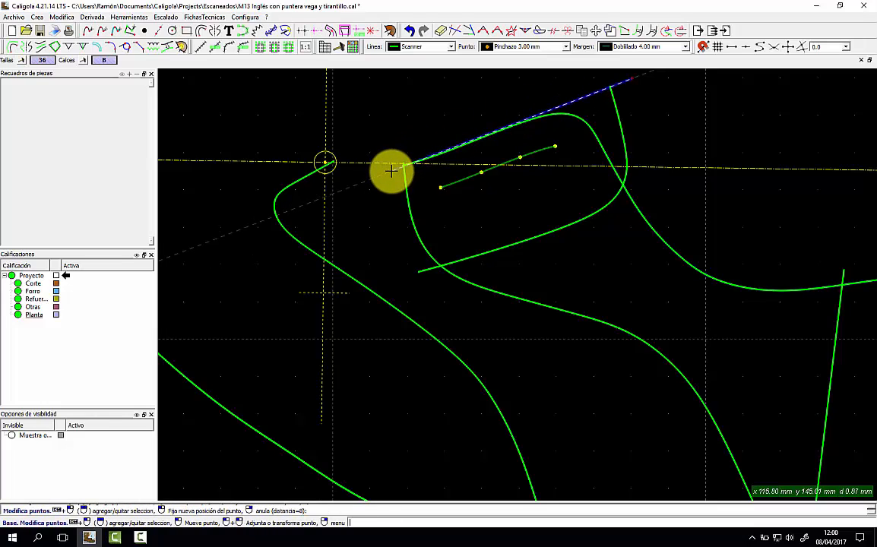
Shift the upper contour's point at the rounded peak above the eyelets slightly outward, towards the dashed line.
click(555, 132)
click(574, 117)
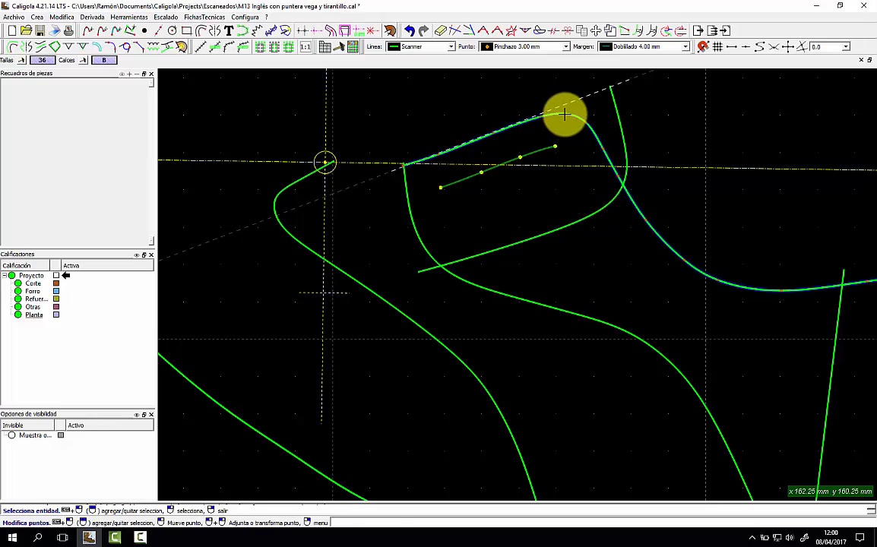
click(564, 114)
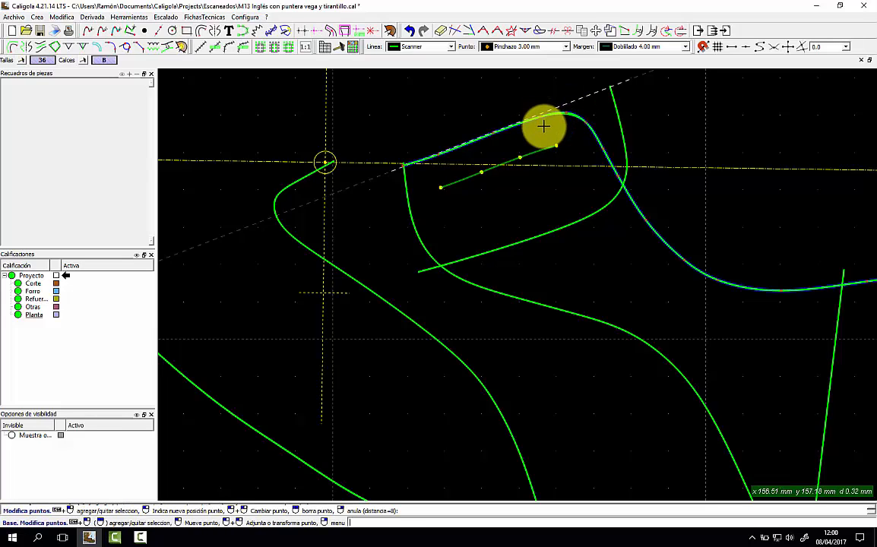
right_click(542, 125)
scroll(562, 210, down, 2)
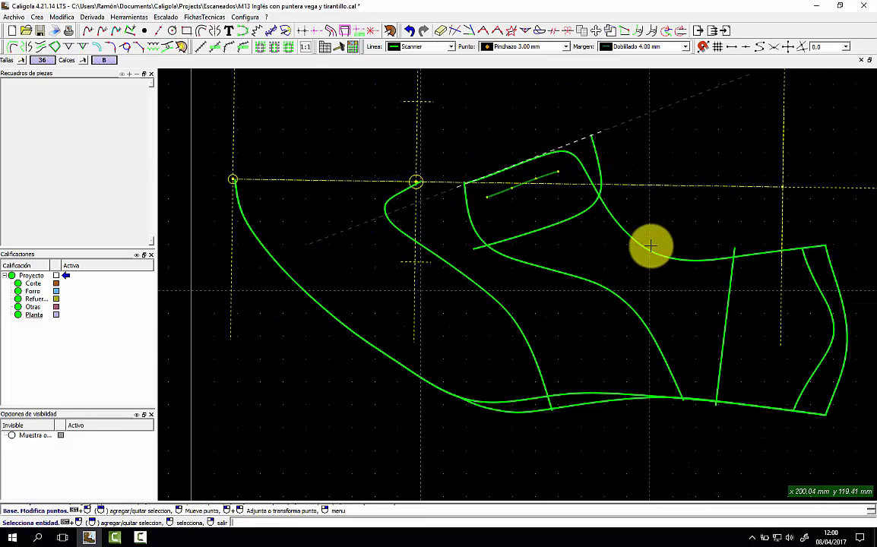
Adjust the upper contour's back end point slightly at the top corner of the heel.
scroll(783, 263, up, 1)
scroll(662, 280, down, 2)
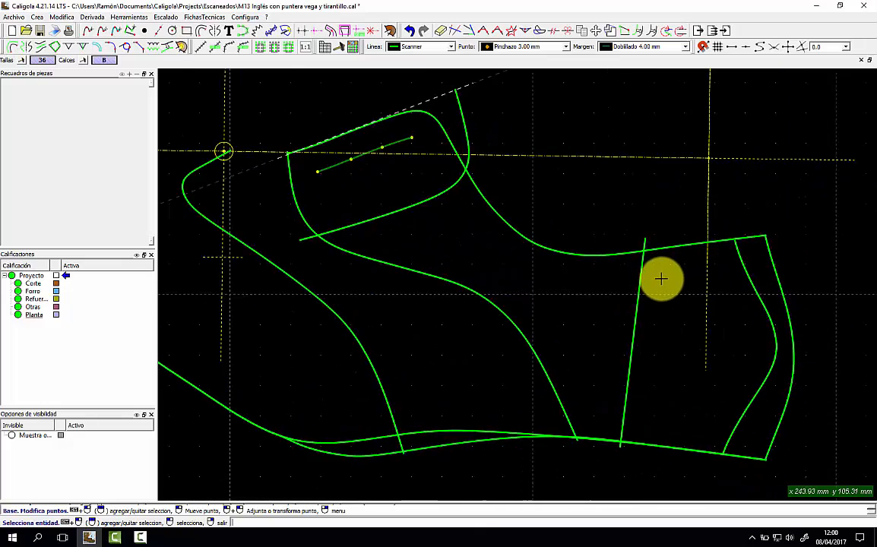
scroll(644, 277, up, 1)
scroll(643, 277, up, 1)
click(630, 249)
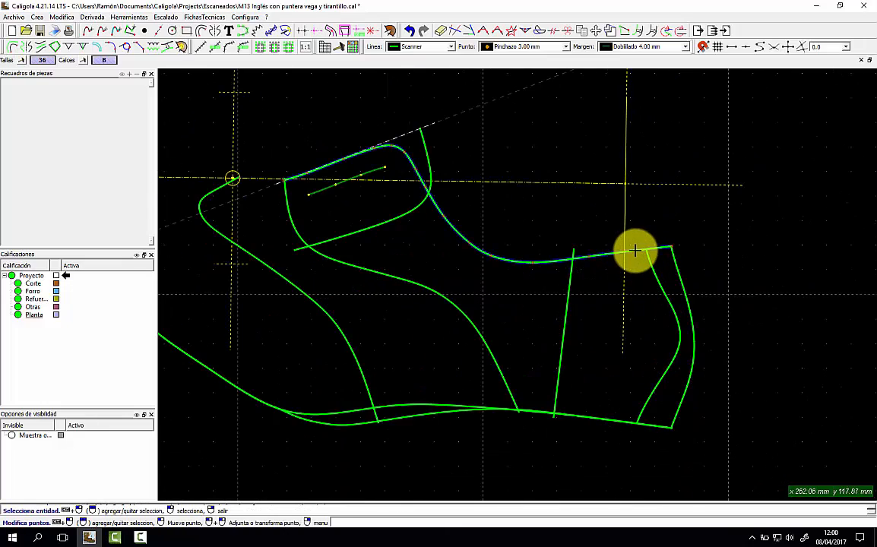
click(673, 247)
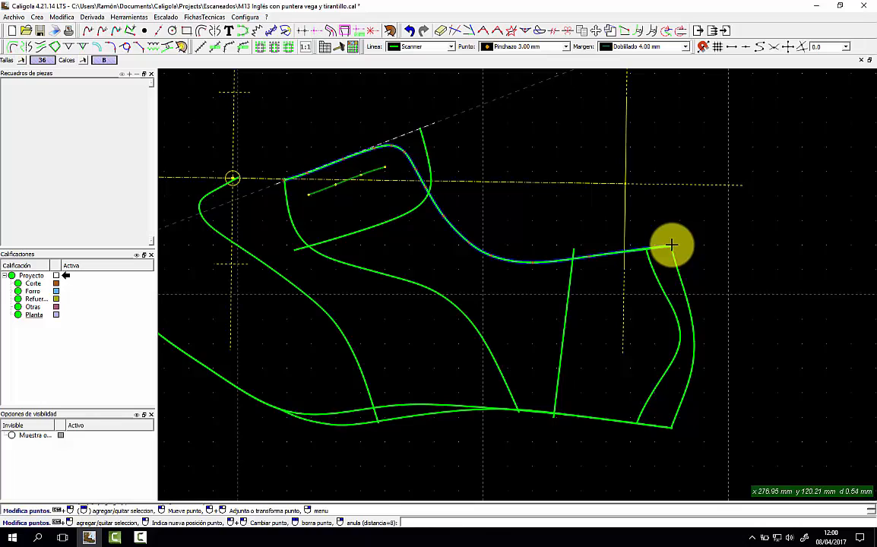
right_click(710, 257)
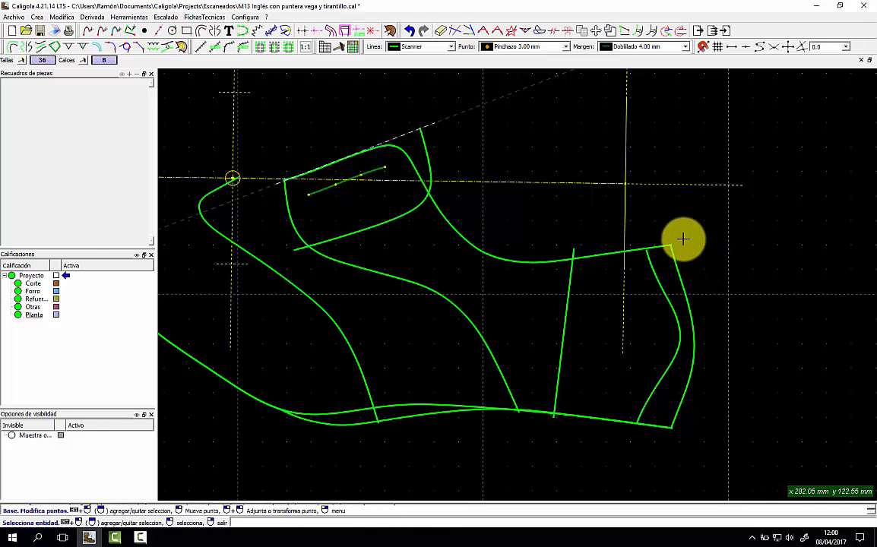
Join the heel curve's upper end point to the back end of the upper contour.
click(677, 269)
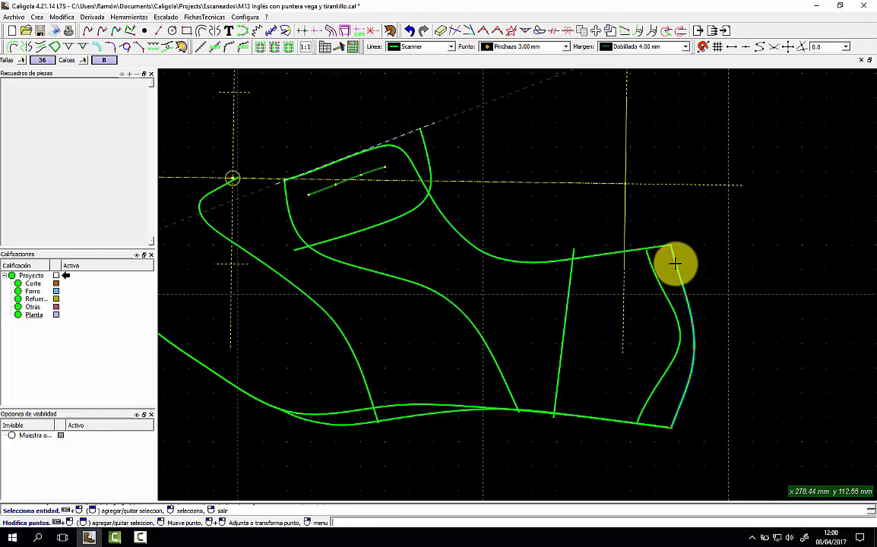
right_click(694, 265)
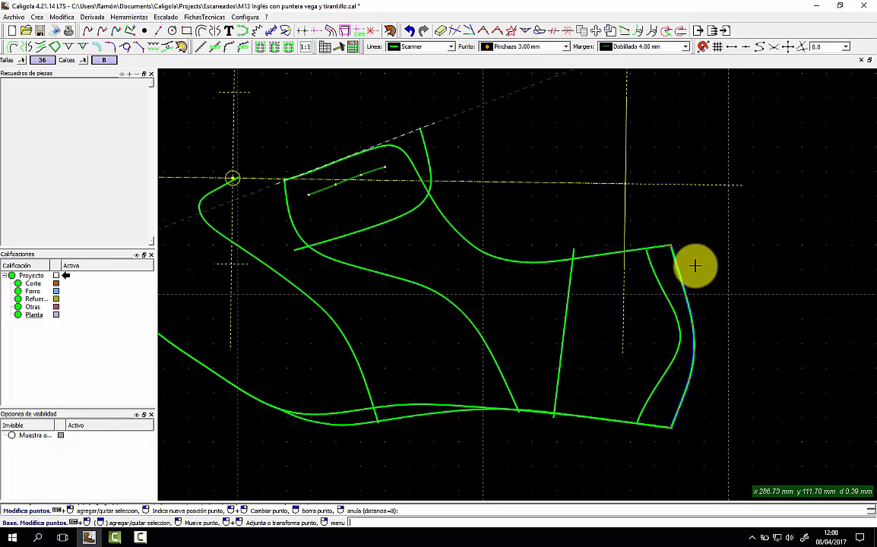
right_click(694, 265)
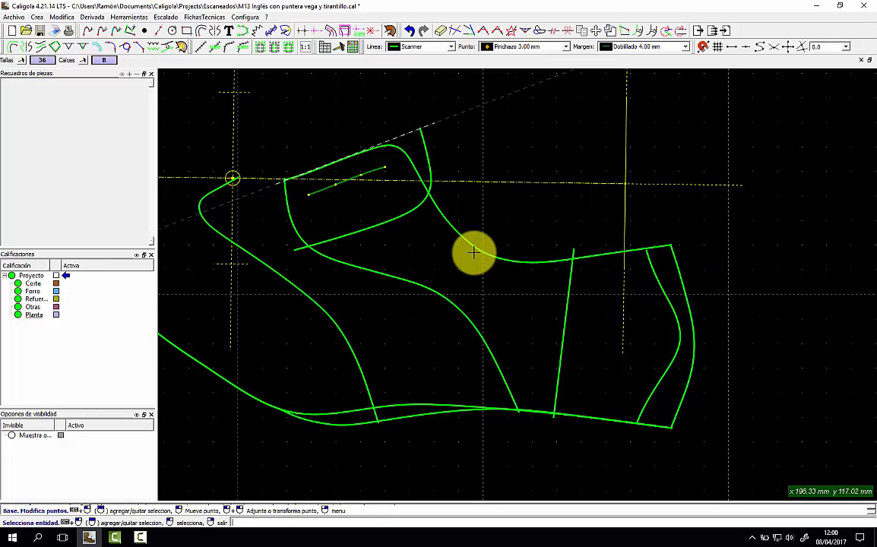
Make Corte the active qualification of the project.
scroll(490, 259, up, 1)
middle_drag(514, 279, 646, 286)
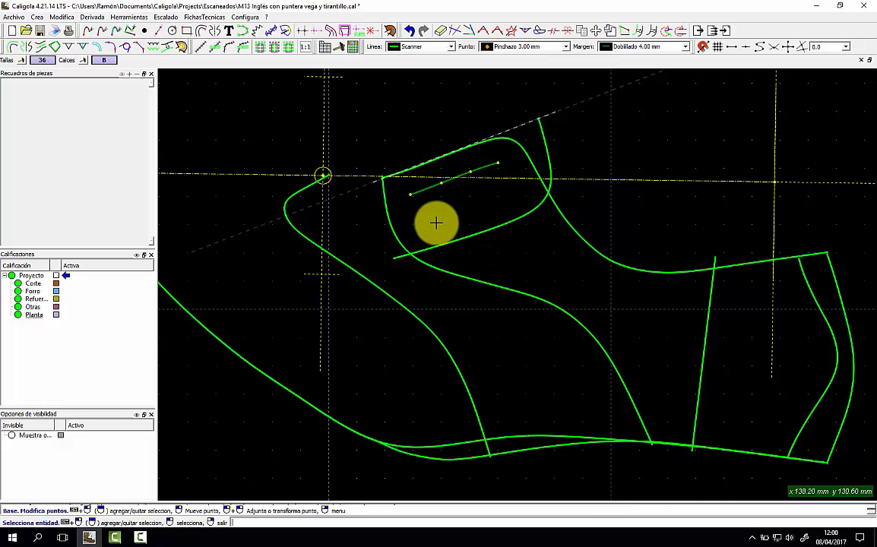
click(67, 283)
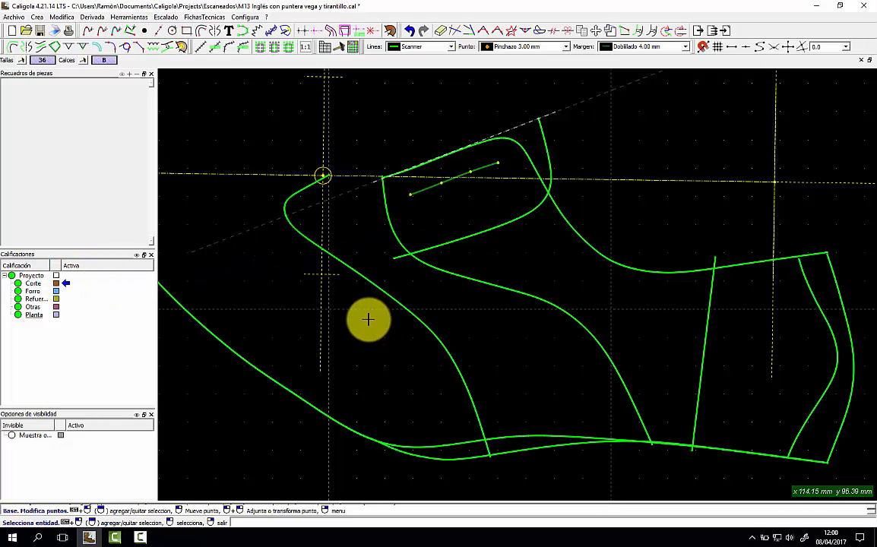
Add a Zig-Zag festoon with 40 points along the full toe-cap line, 1.5 mm from it on the heel side.
scroll(370, 327, up, 1)
middle_drag(370, 327, 482, 335)
scroll(481, 326, down, 4)
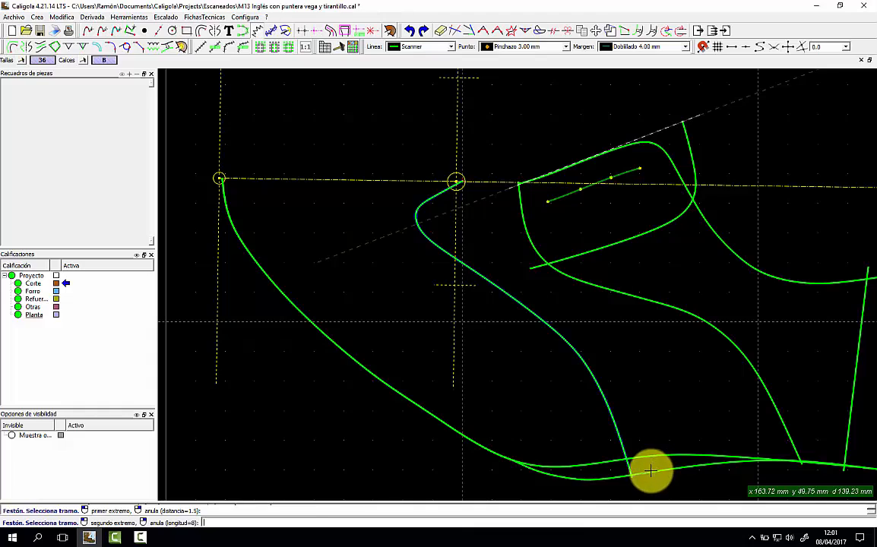
click(650, 470)
text(1.)
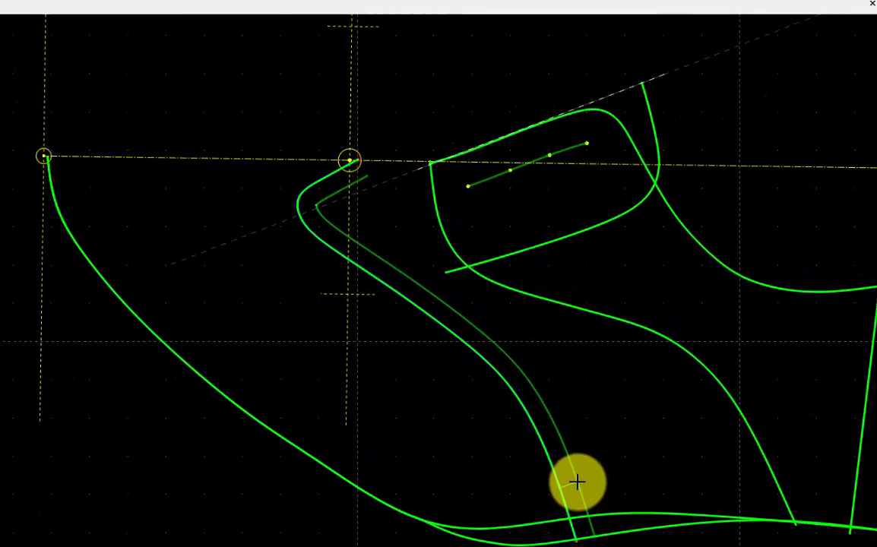
key(Return)
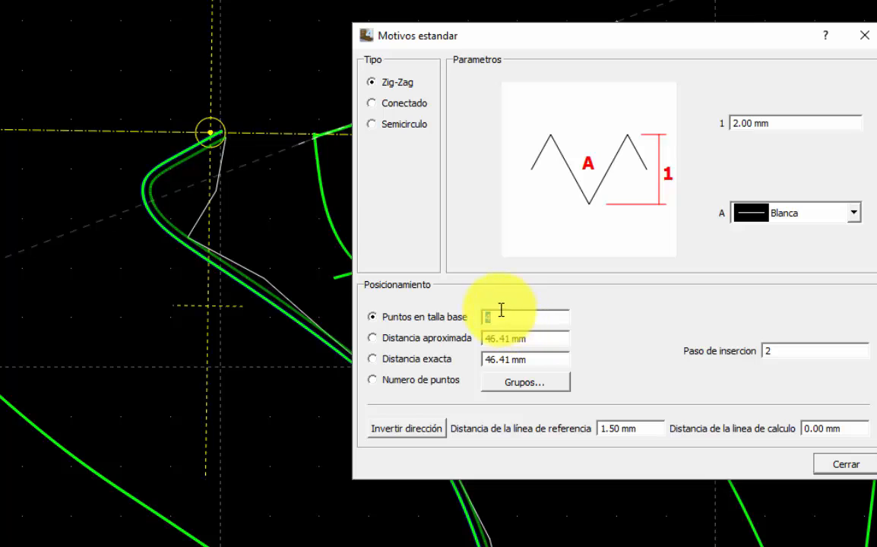
text(0)
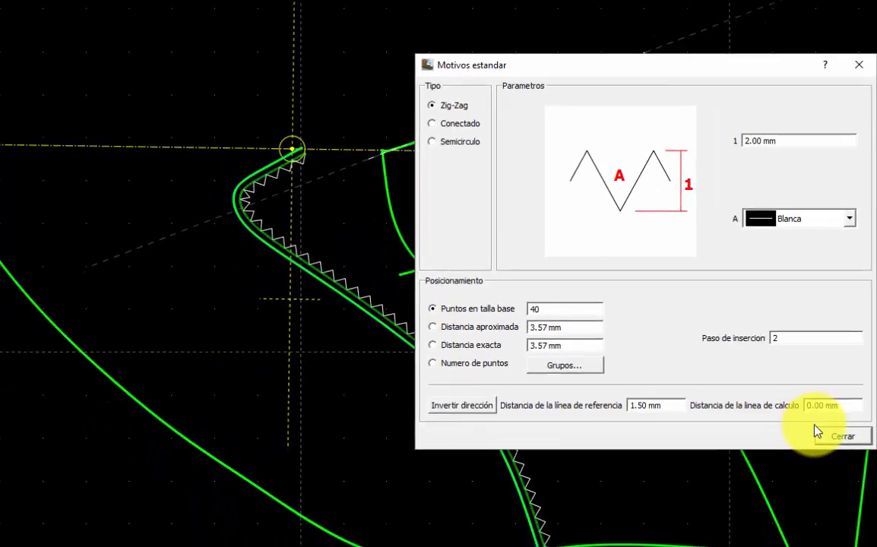
click(818, 432)
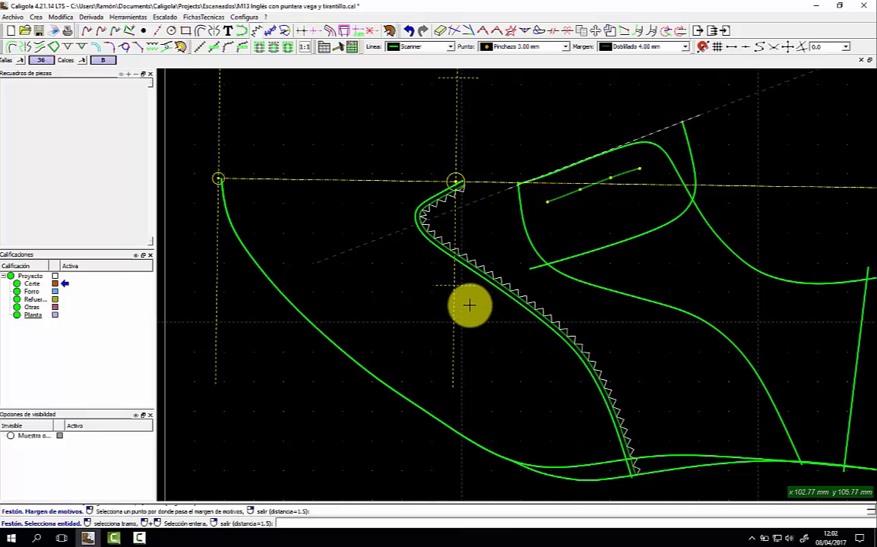
Create a perforation along the full toe-cap line, 2 mm from it on the toe side.
click(307, 47)
click(434, 194)
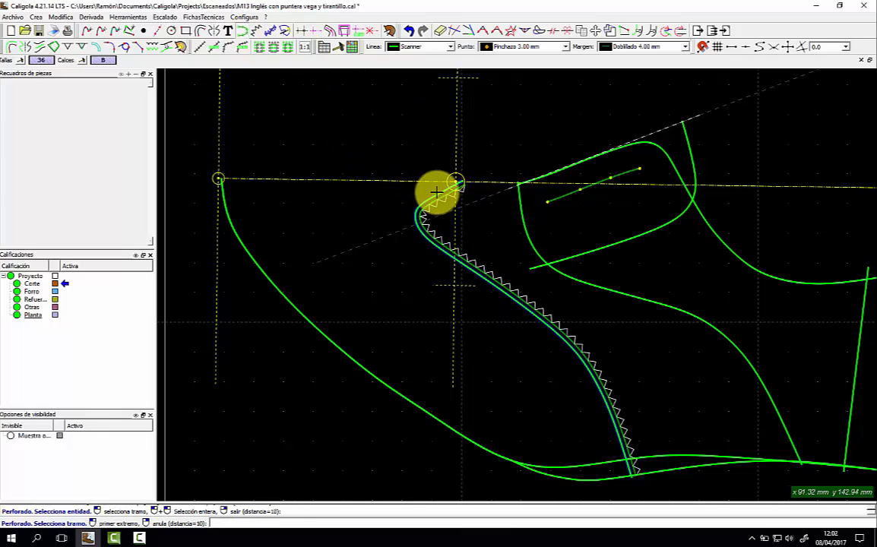
click(459, 162)
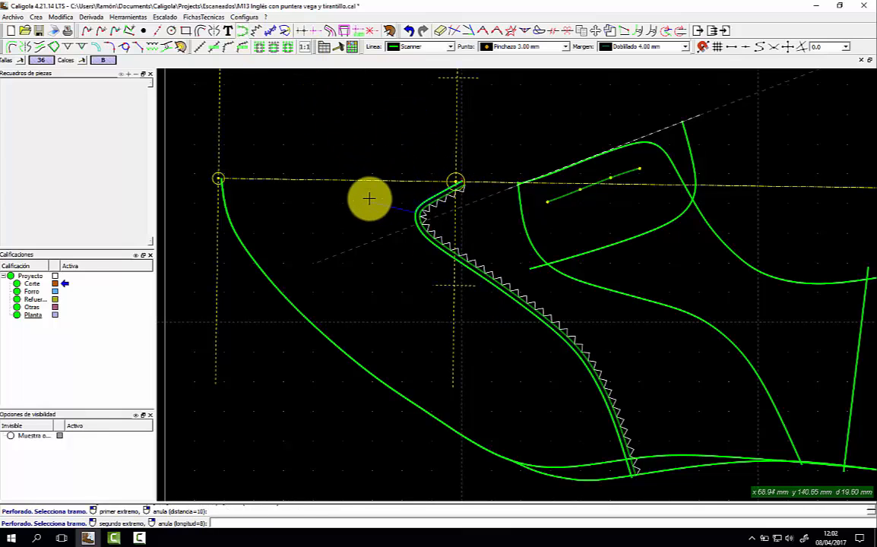
click(614, 474)
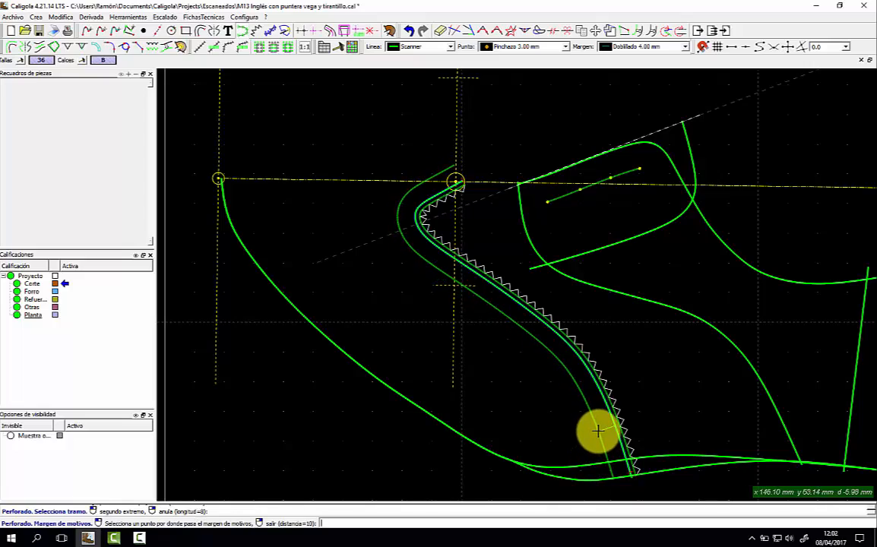
text(2)
key(Return)
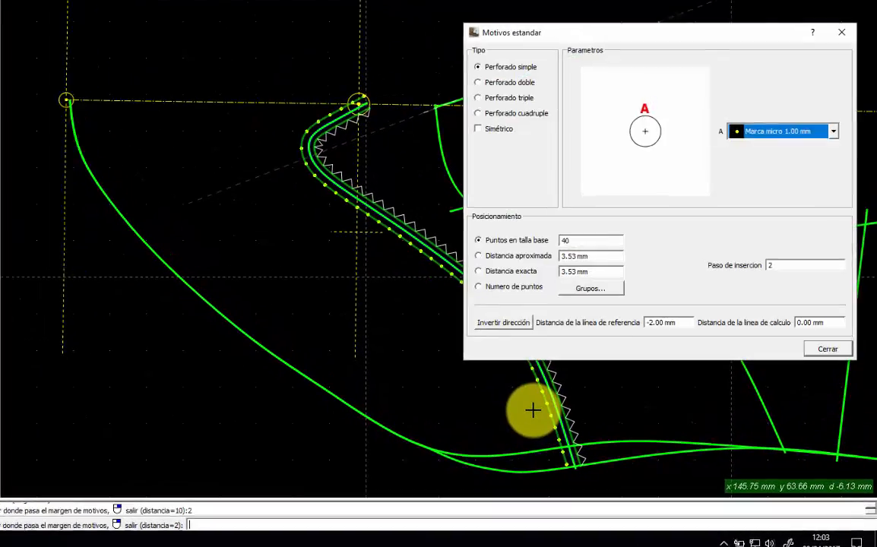
Compare the double, triple and quadruple perforation types and choose Perforado triple.
click(502, 82)
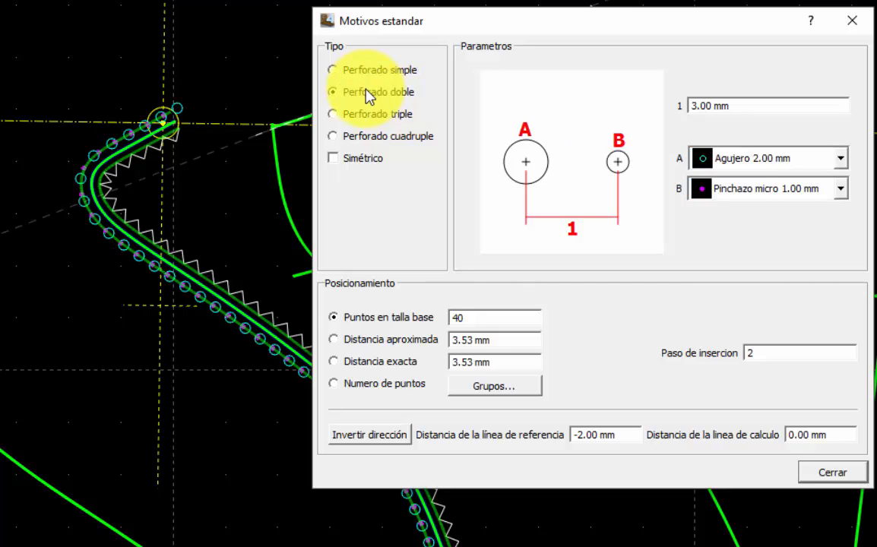
click(351, 120)
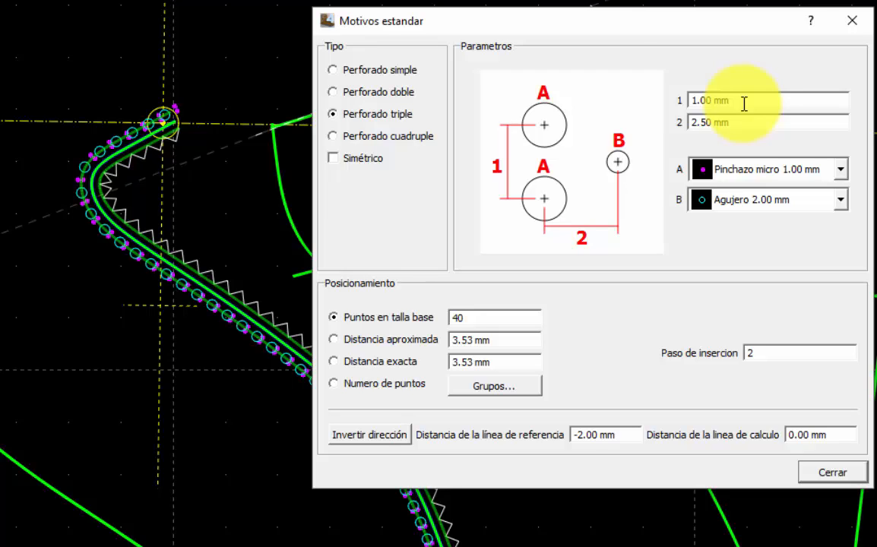
click(335, 136)
click(340, 116)
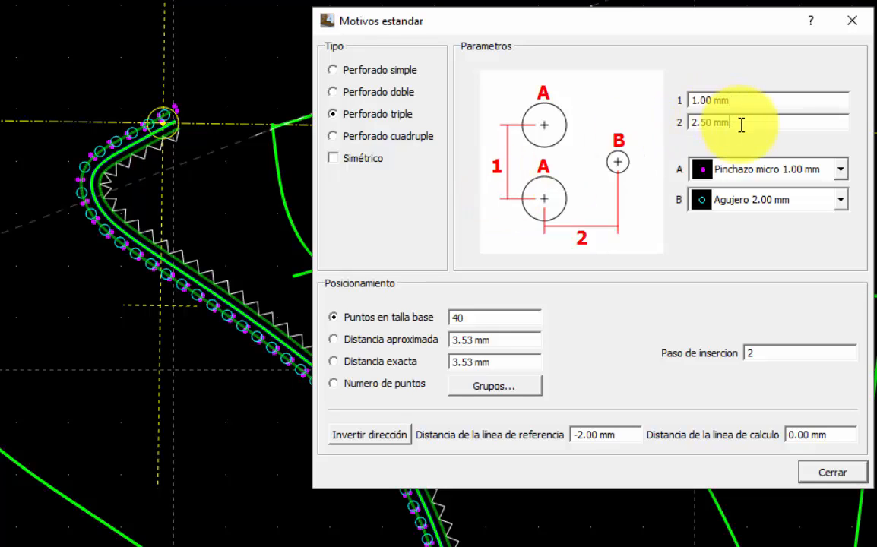
Try 2 mm for parameter 2 and 1.5 mm for parameter 1 of the triple perforation.
drag(741, 123, 684, 120)
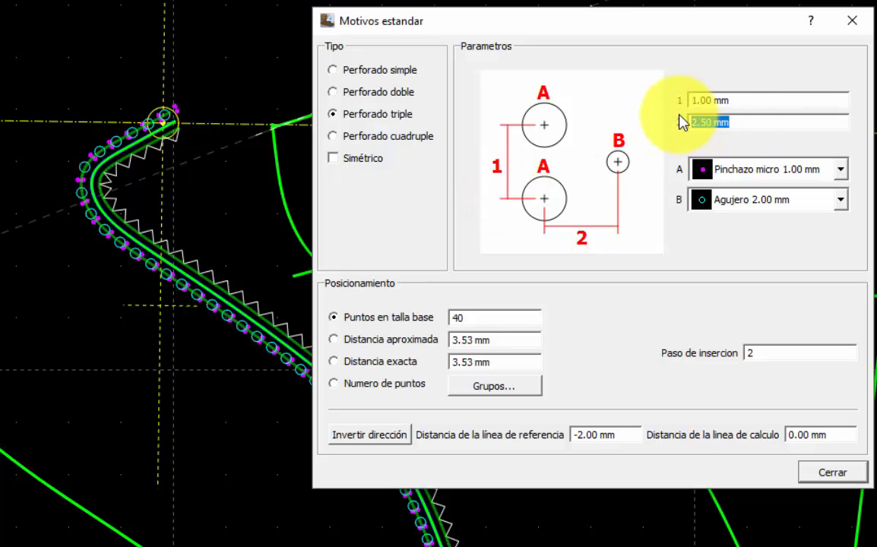
text(5)
key(BackSpace)
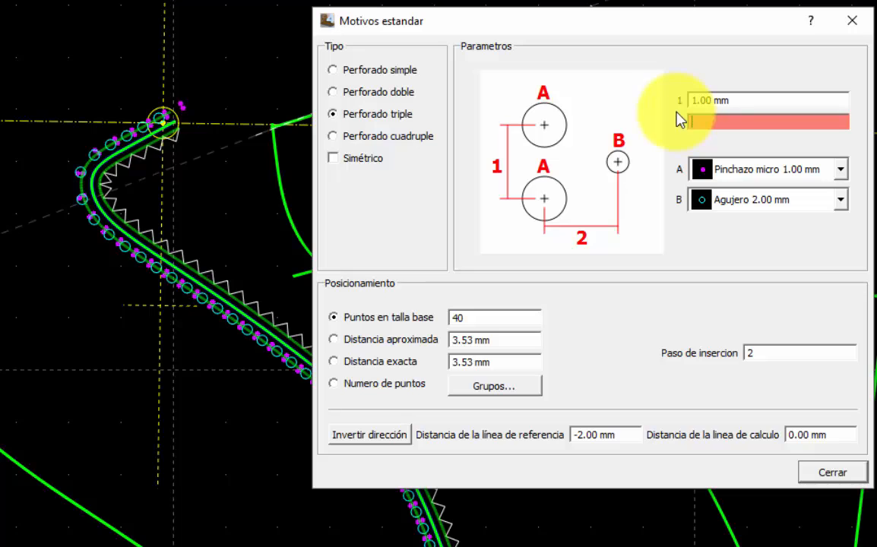
text(2)
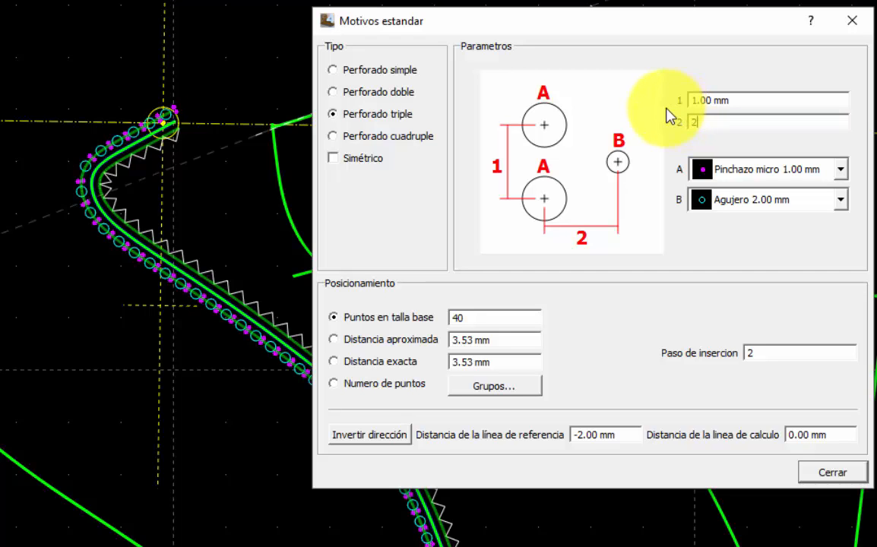
drag(732, 100, 669, 95)
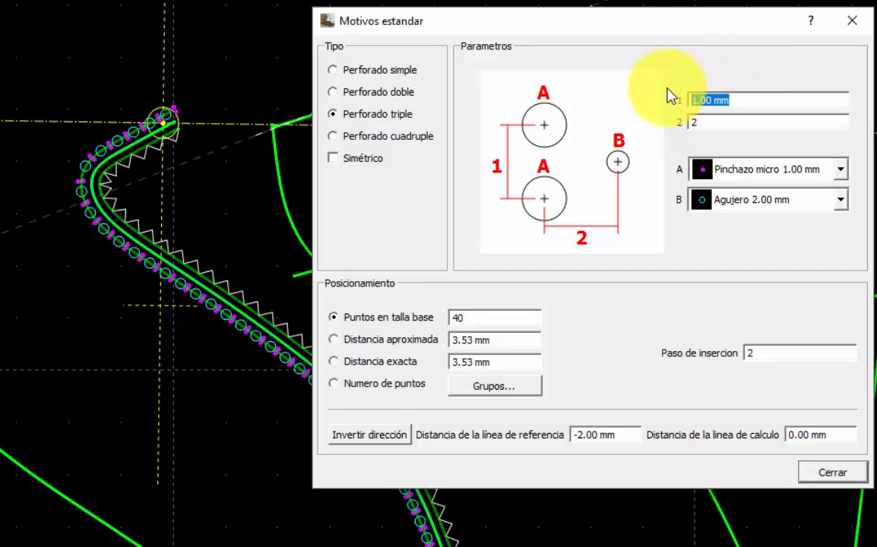
text(1.5)
key(Tab)
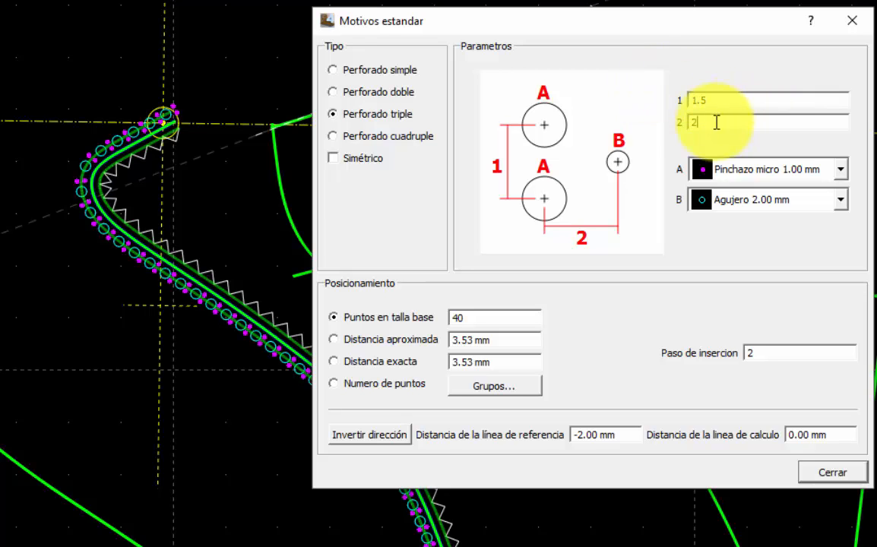
Try 3.5 mm and 4 mm as parameter 2 of the triple perforation.
text(3.)
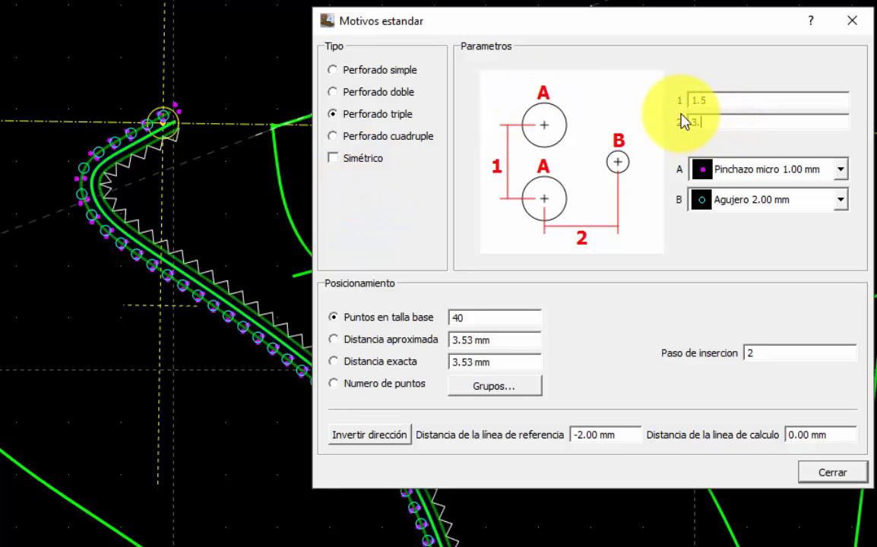
text(3.5)
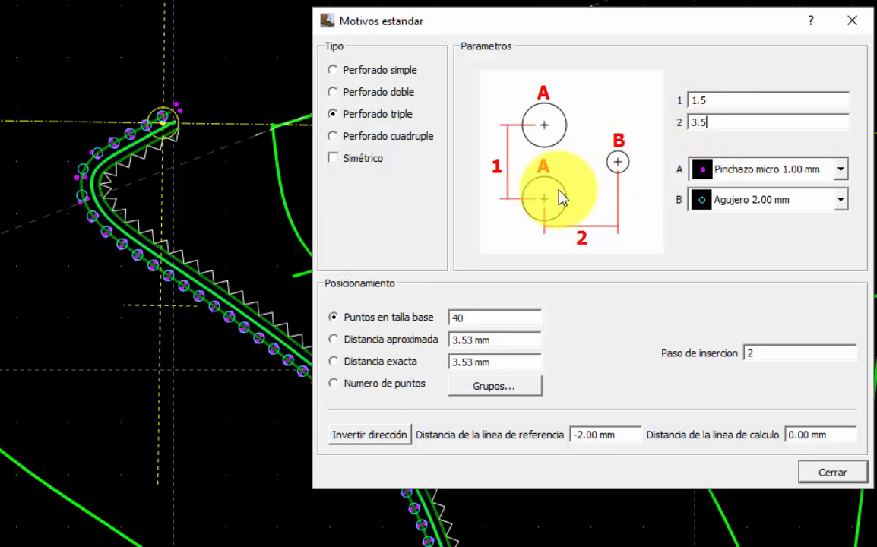
drag(717, 121, 630, 125)
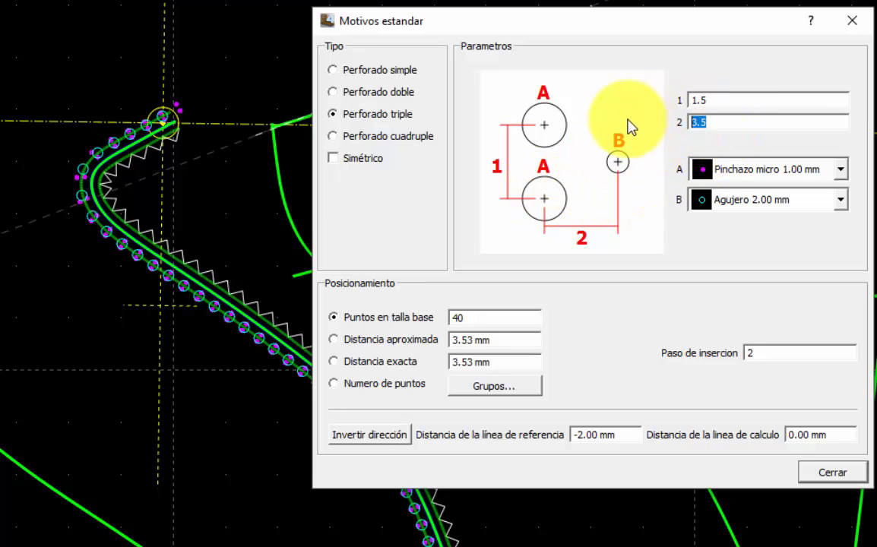
text(4)
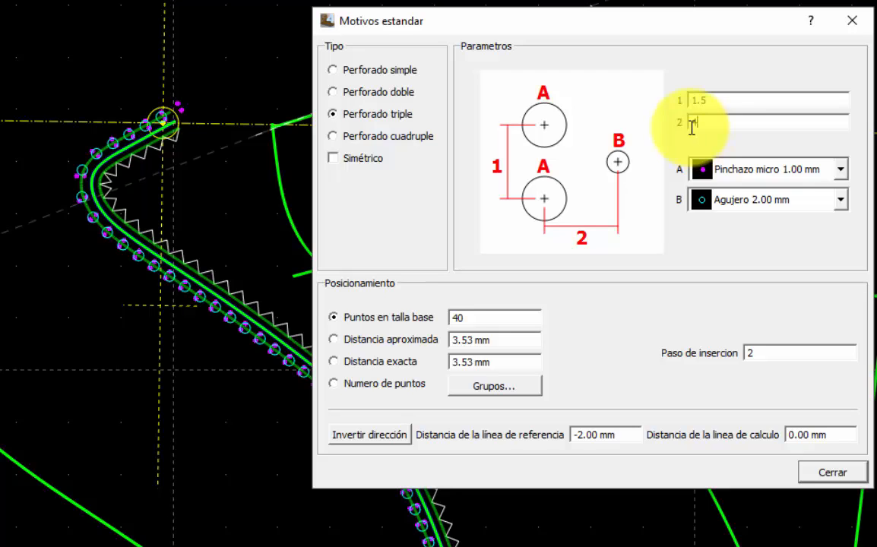
Set both parameters 1 and 2 of the triple perforation to 2 mm and close the pattern settings.
drag(696, 122, 672, 130)
text(2)
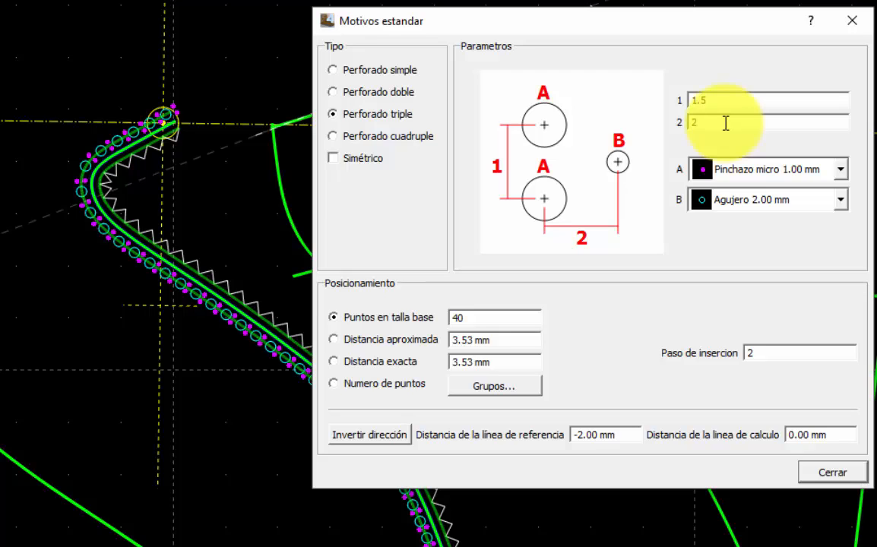
drag(723, 99, 649, 101)
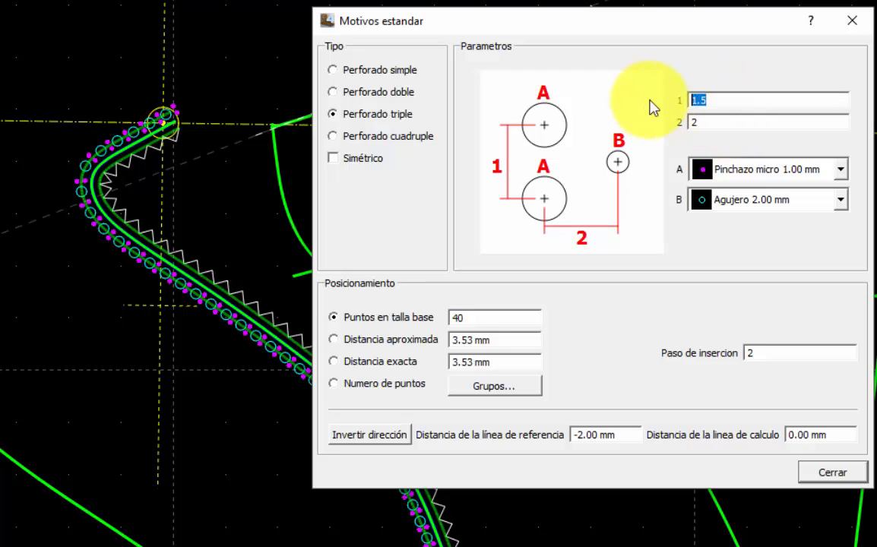
text(2)
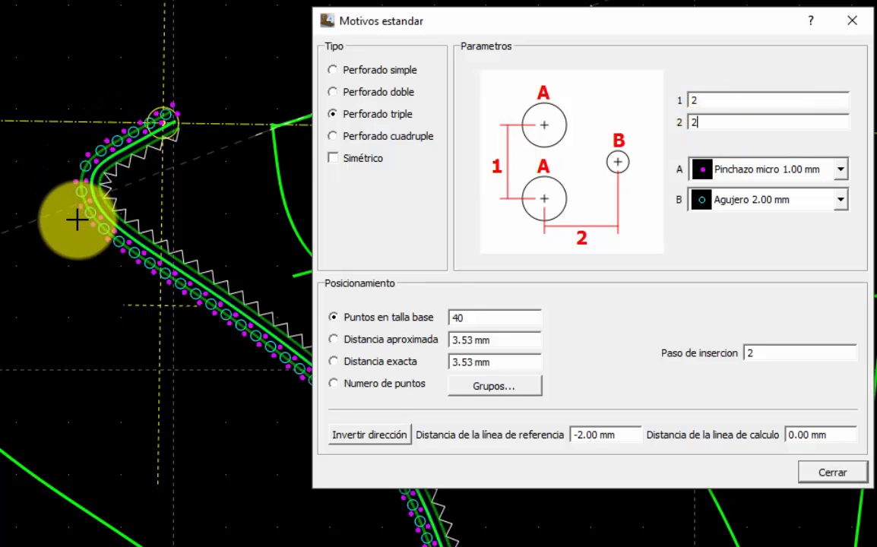
click(821, 471)
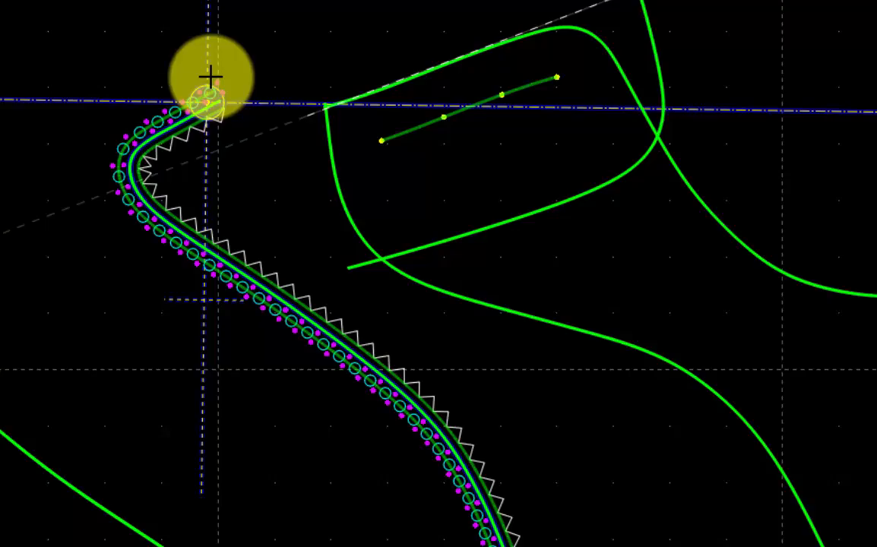
Edit the toe-cap perforation and invert its direction in the standard pattern settings.
scroll(211, 77, up, 4)
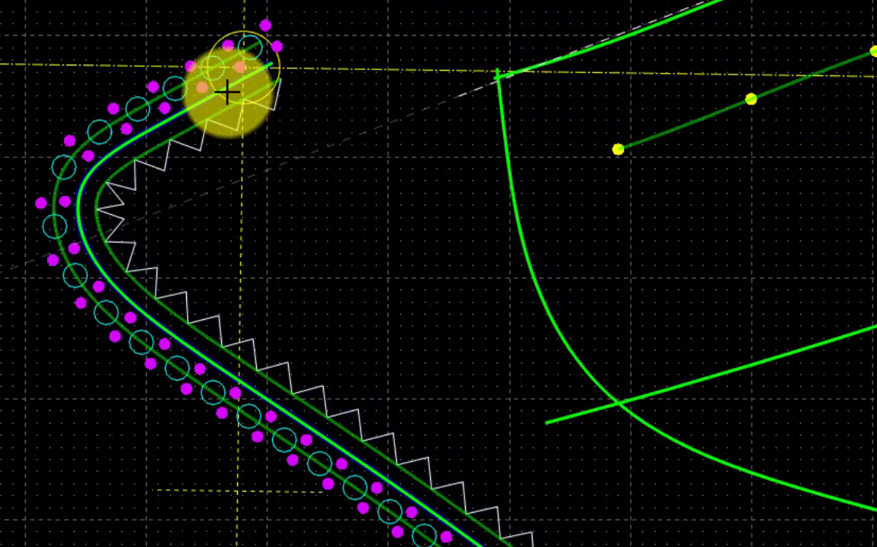
click(253, 48)
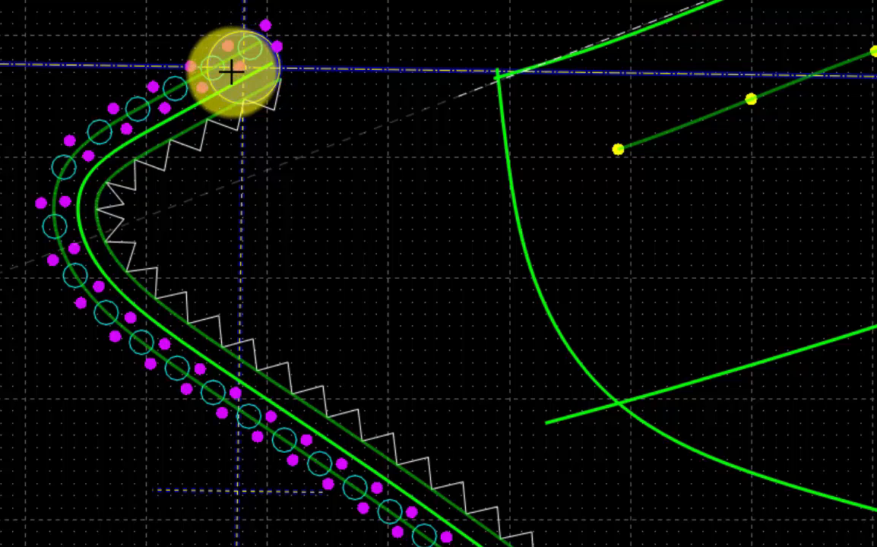
click(163, 87)
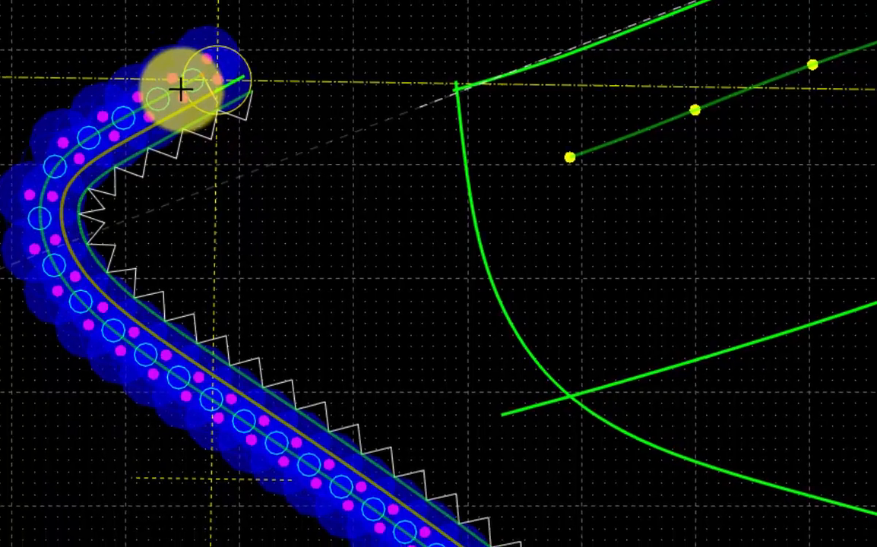
click(182, 85)
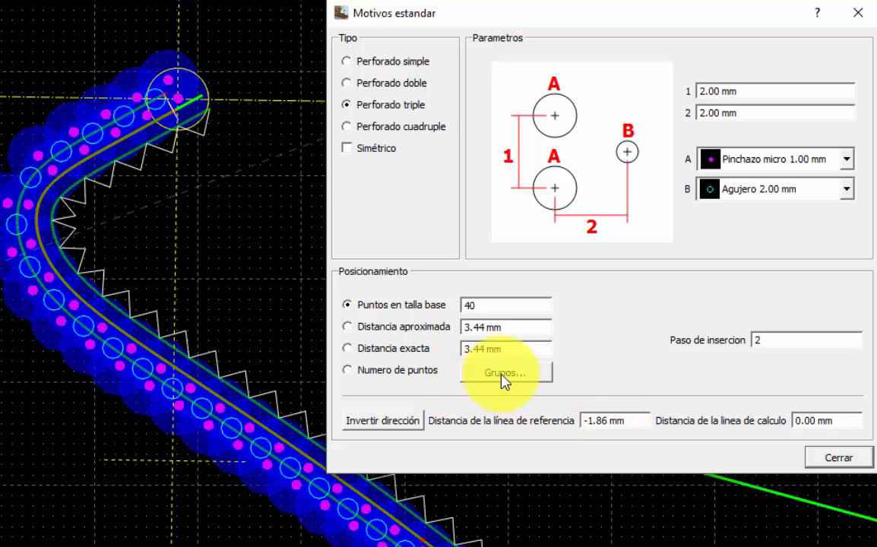
click(401, 425)
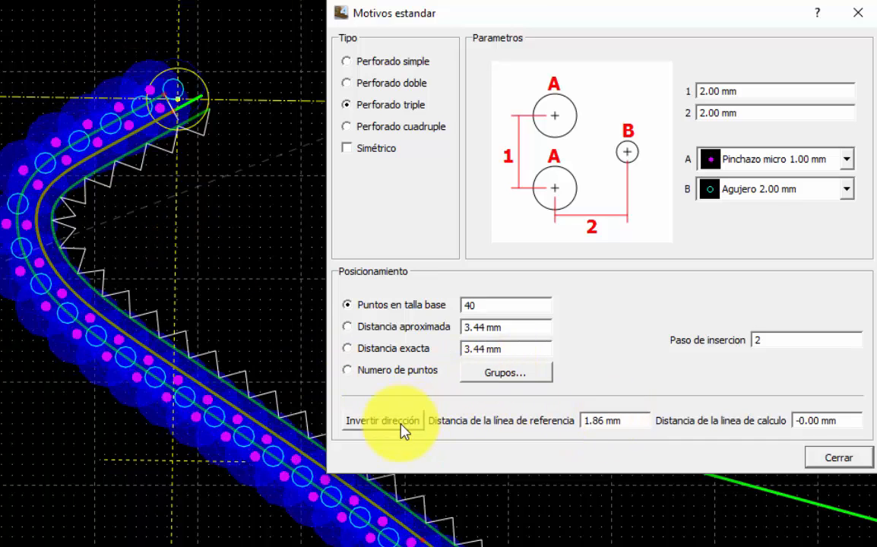
click(840, 458)
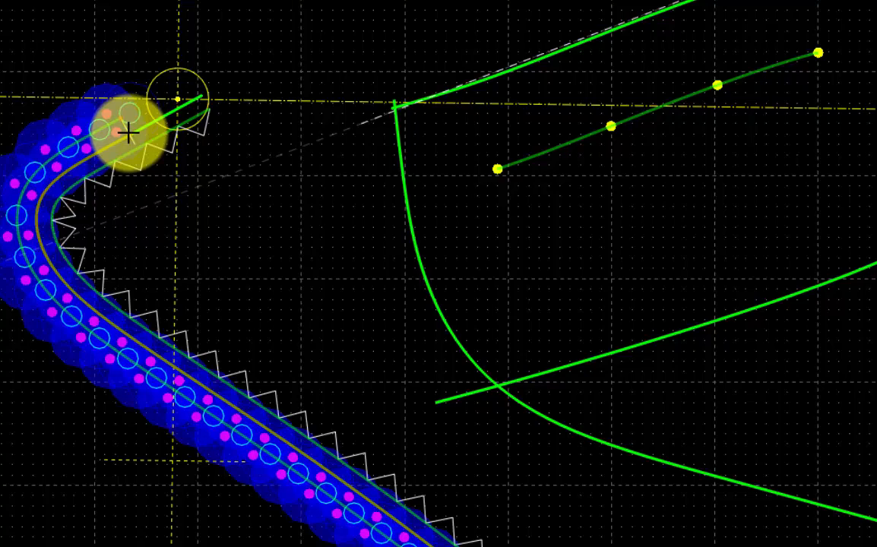
Shorten the perforation at both ends, pulling it back from the centre axis and the lower outline.
drag(129, 133, 300, 202)
middle_drag(346, 282, 259, 130)
scroll(259, 130, up, 1)
middle_drag(362, 310, 306, 204)
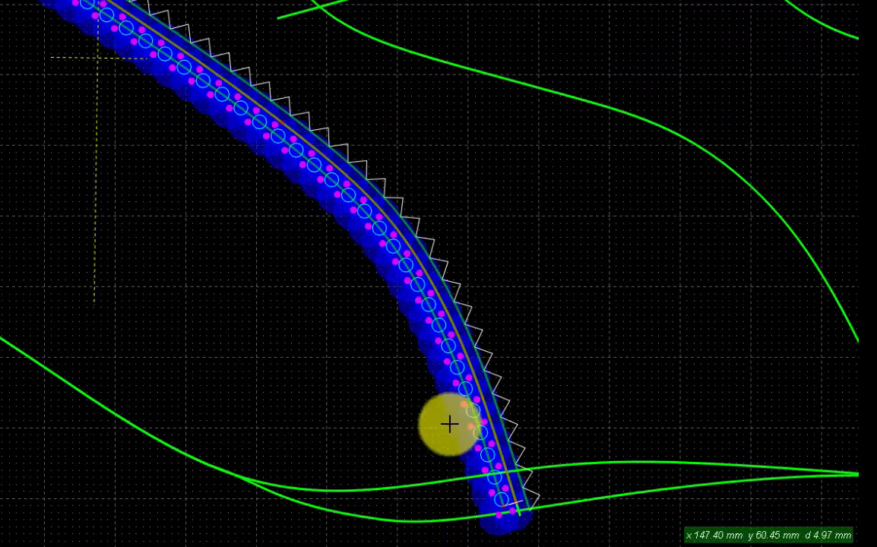
mouse_move(522, 502)
mouse_down()
mouse_move(512, 447)
mouse_move(511, 487)
mouse_up()
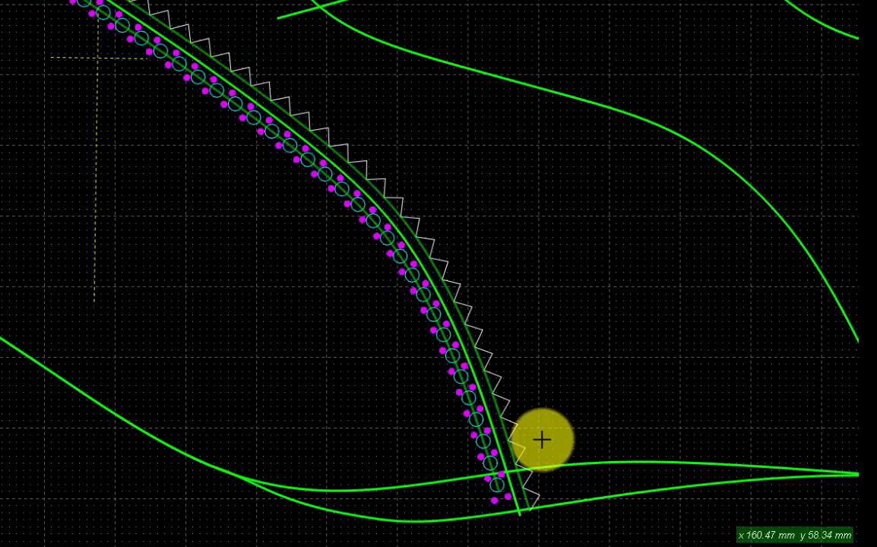
scroll(542, 441, down, 3)
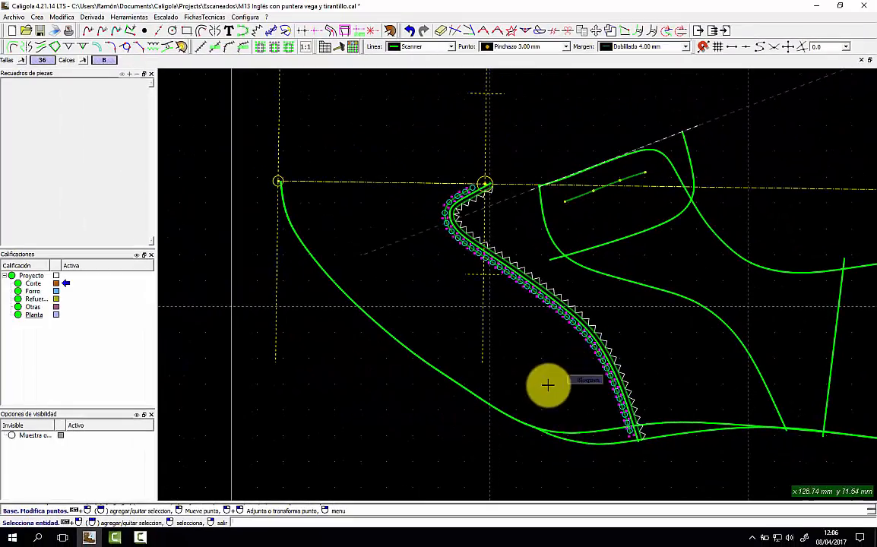
Mirror the toe-cap zig-zag festoon and triple perforation about the horizontal centre axis with Simetría.
scroll(516, 366, down, 1)
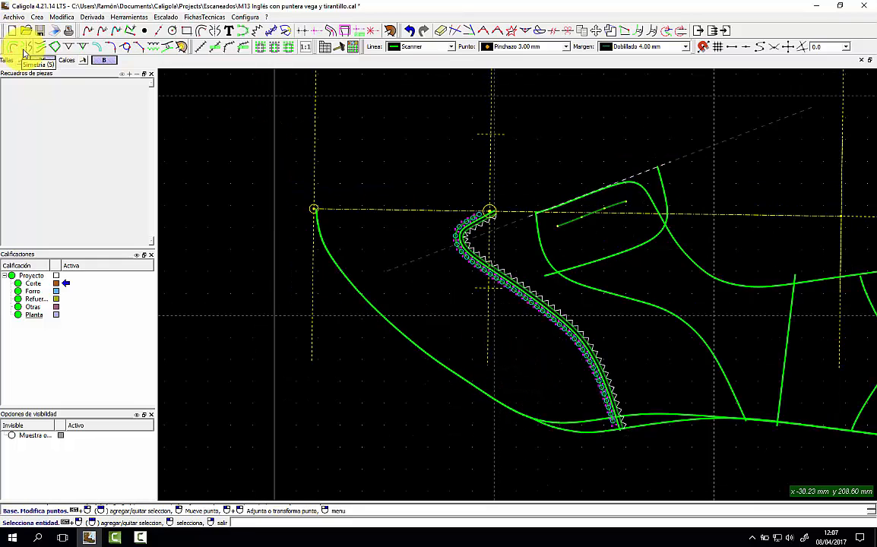
click(396, 209)
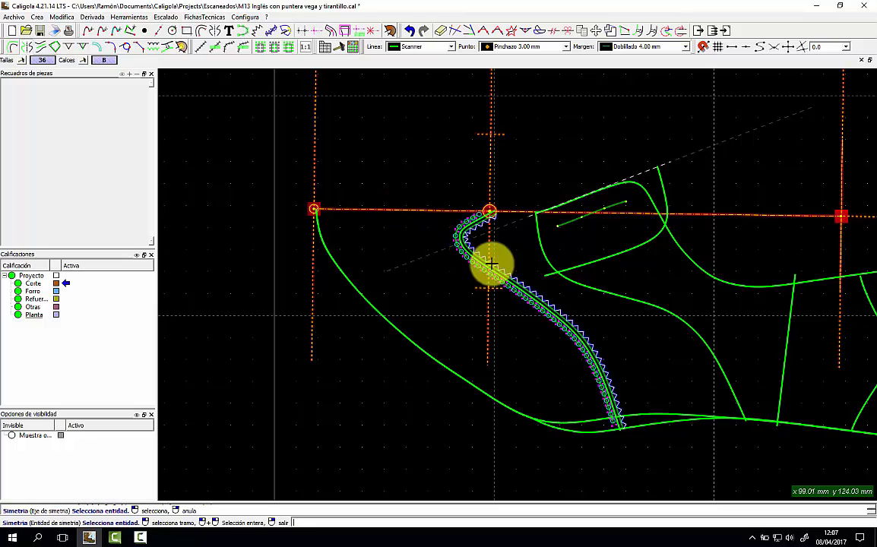
click(488, 263)
click(494, 229)
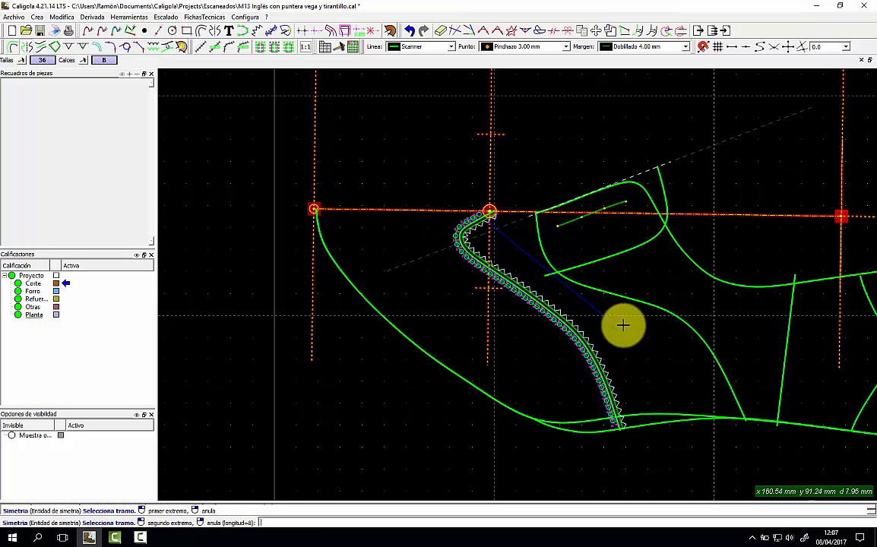
click(636, 440)
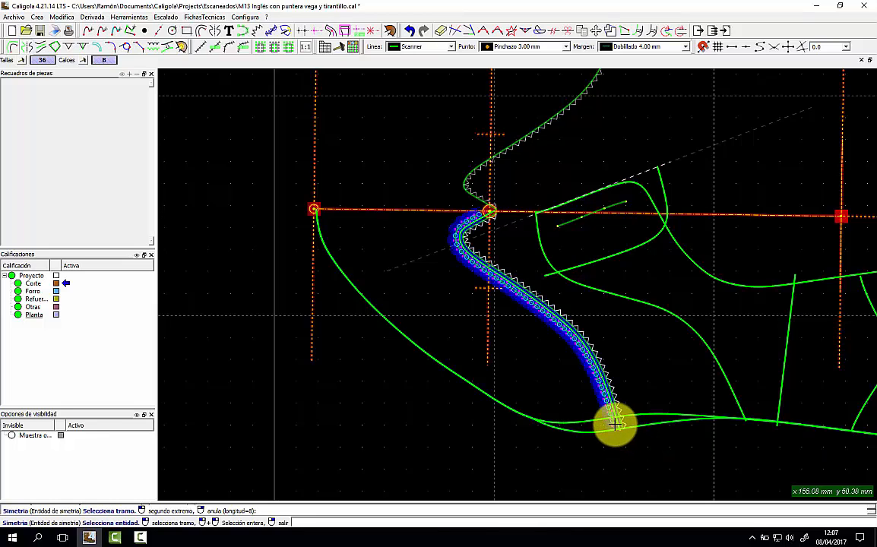
click(615, 423)
Mirror the outer toe outline about the same axis, from the toe tip to the lower end of the toe-cap line.
click(372, 307)
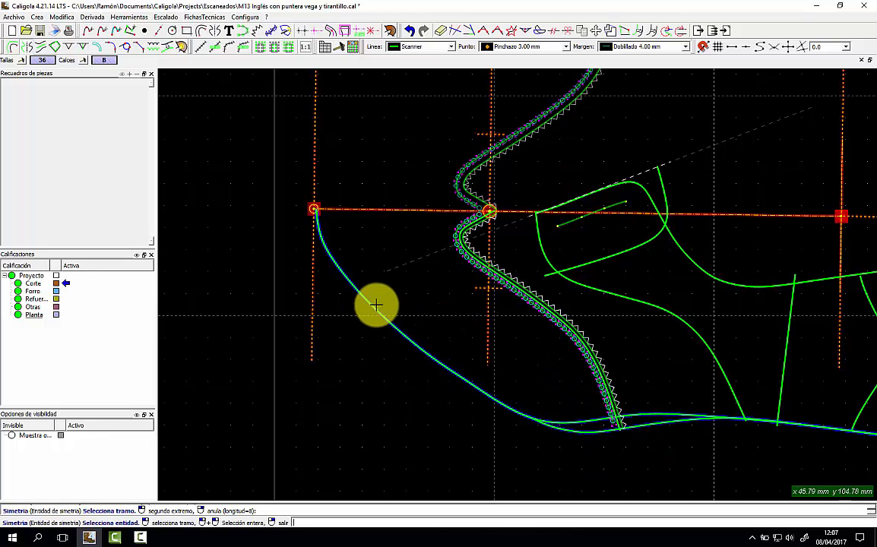
click(636, 455)
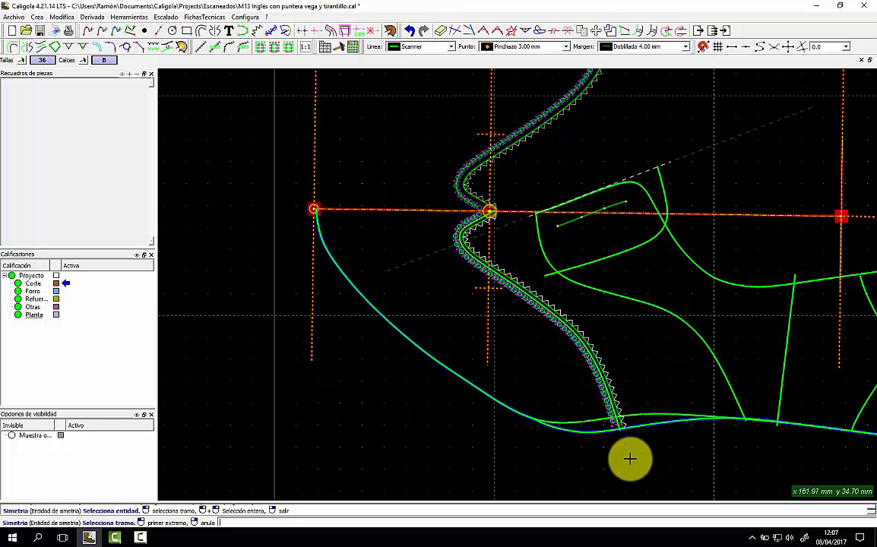
scroll(344, 221, down, 2)
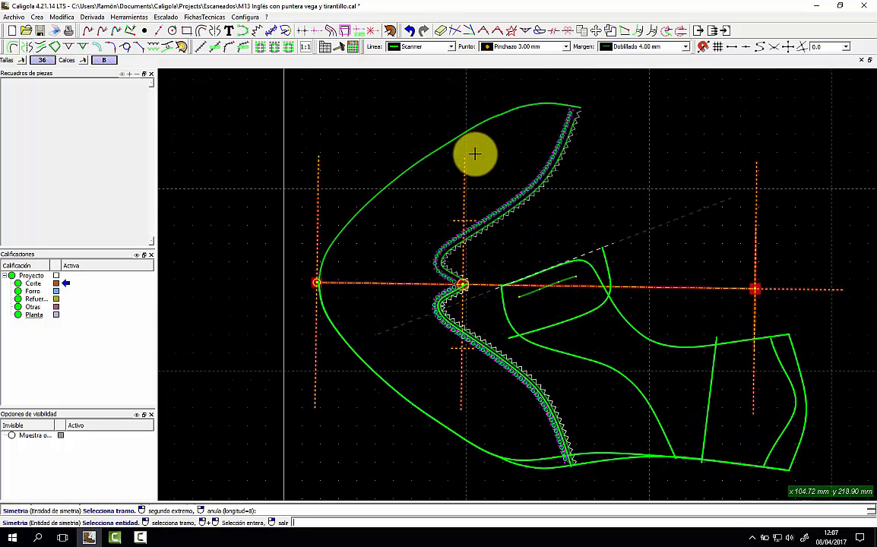
right_click(527, 137)
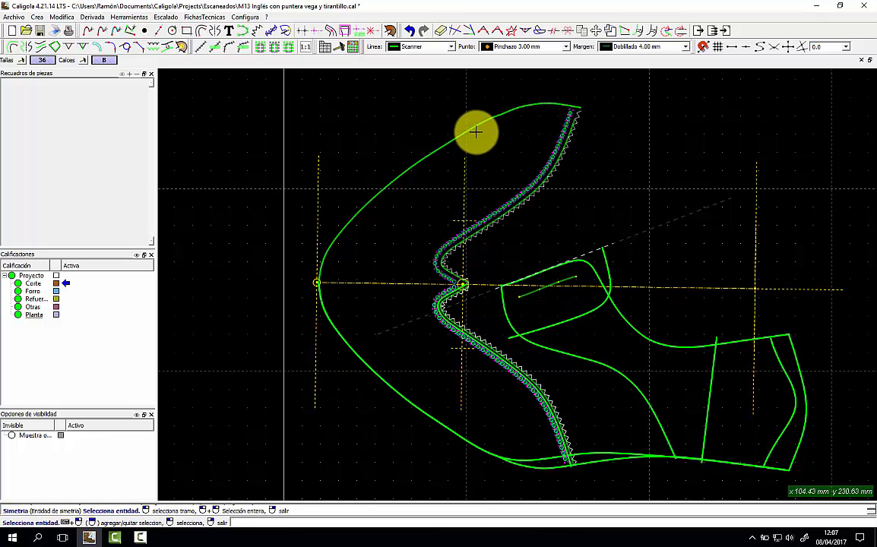
Smooth the lower side of the outer toe outline with Suavizar, between the toe-cap line's lower end and the toe tip.
click(513, 31)
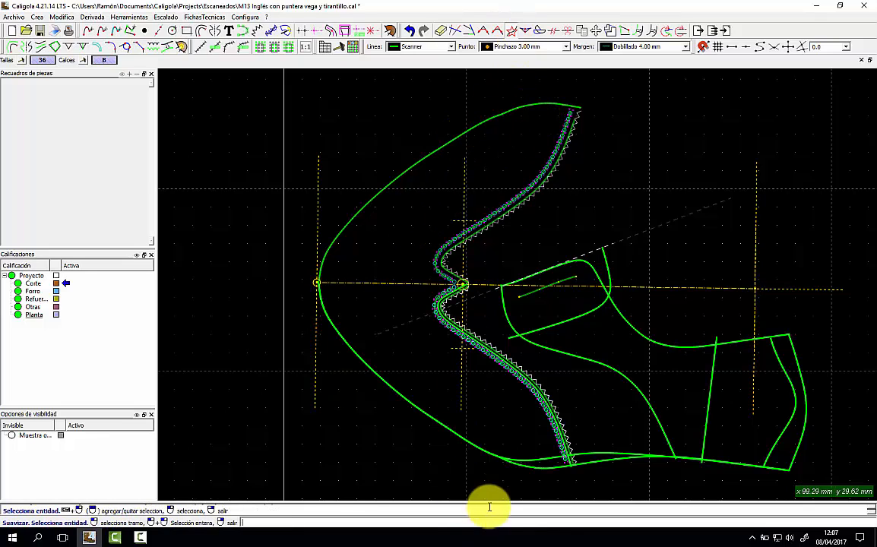
click(545, 466)
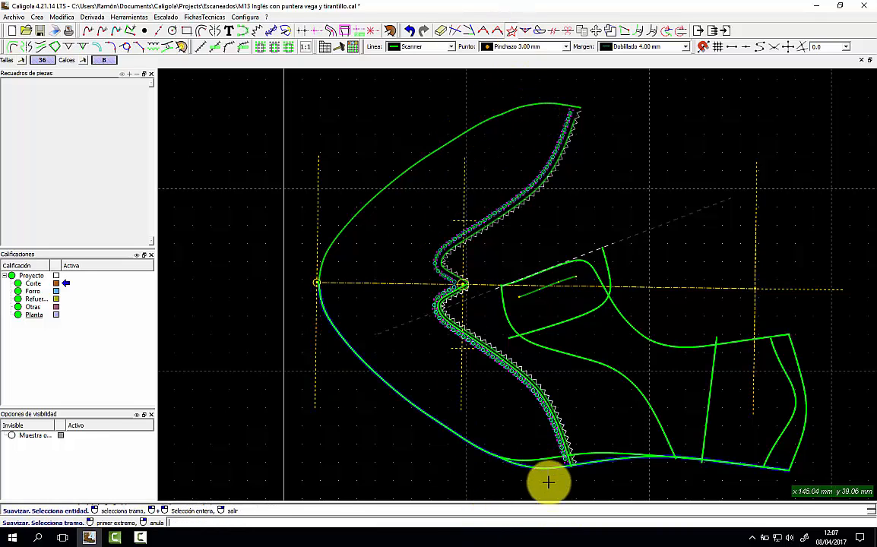
click(339, 369)
click(474, 414)
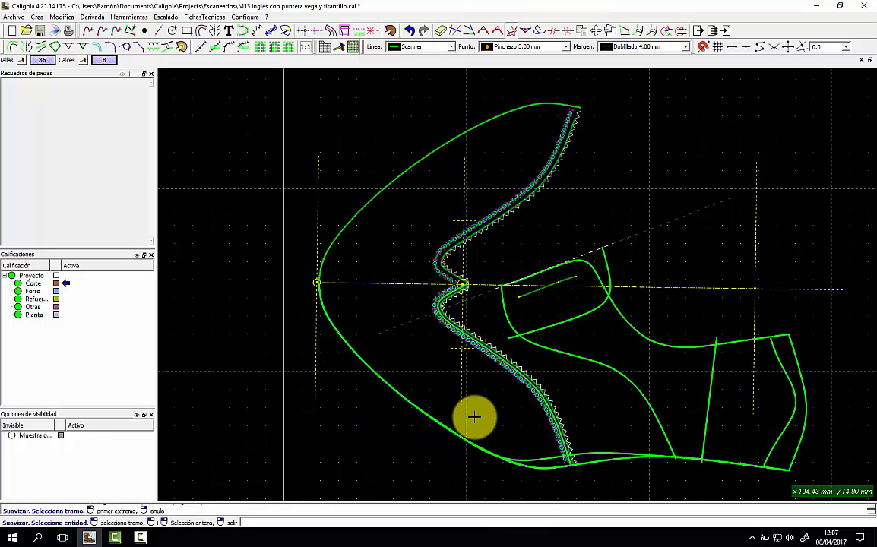
click(528, 468)
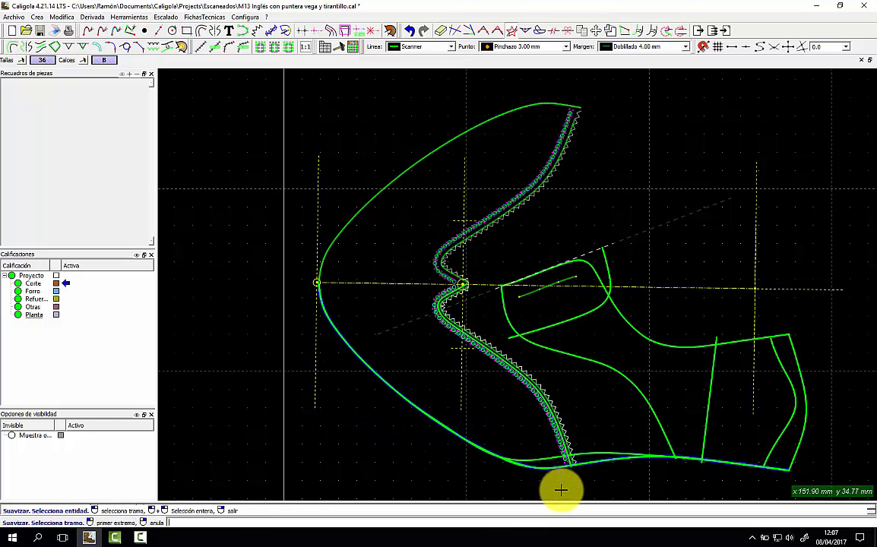
click(321, 354)
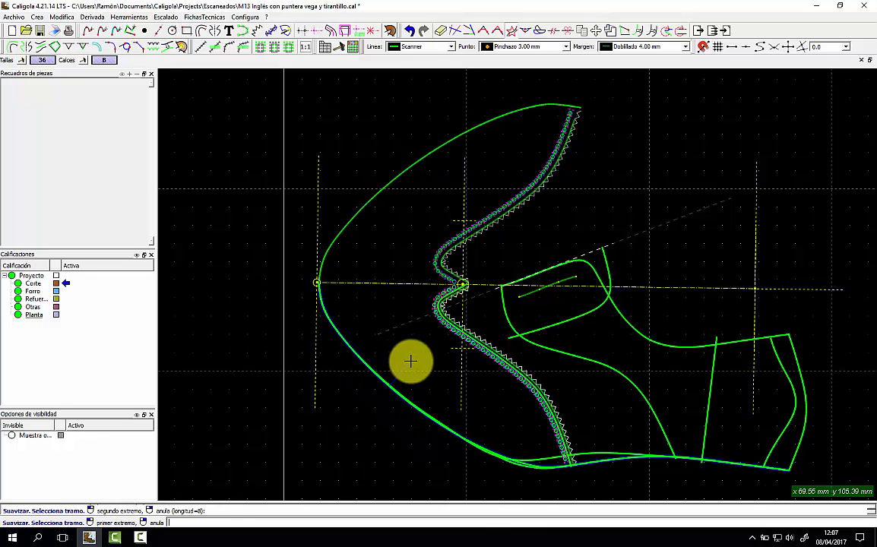
click(410, 362)
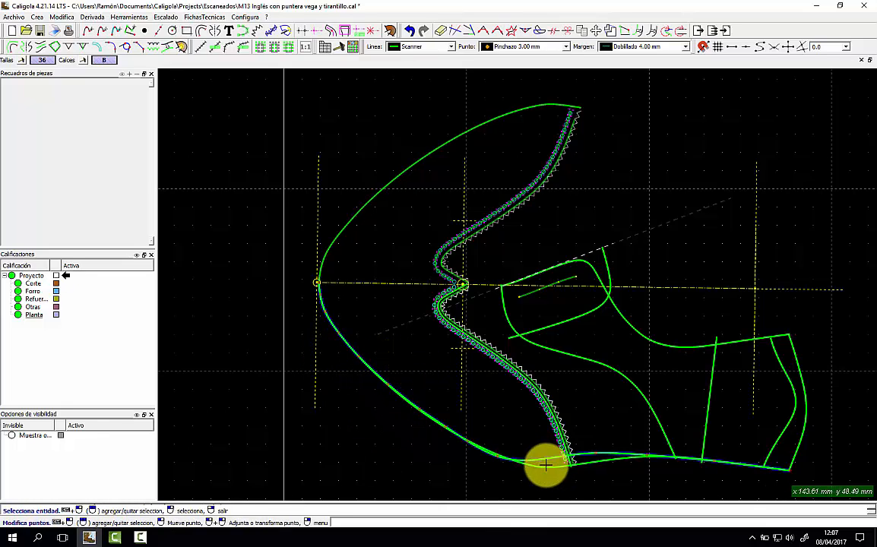
click(656, 251)
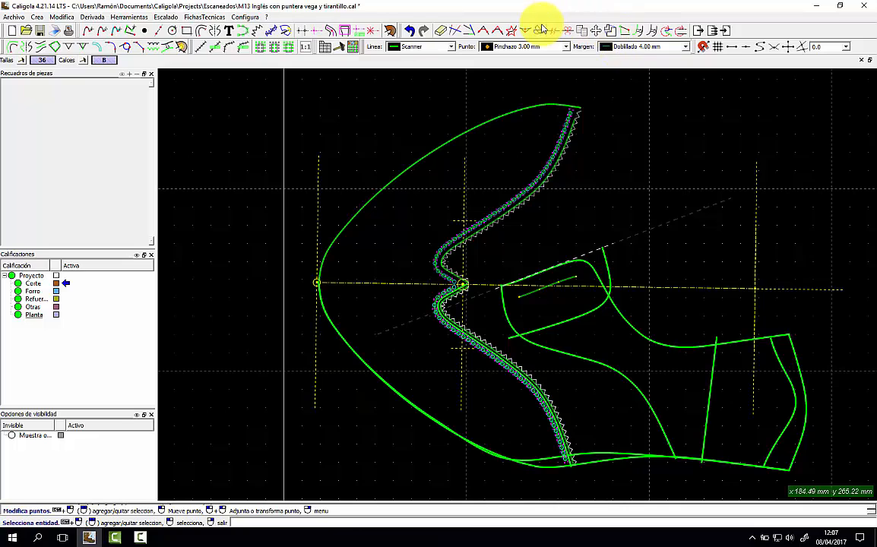
Smooth the second, nearly overlapping lower outline with Suavizar over the stretch from the toe-cap line to the toe tip.
click(512, 32)
click(528, 462)
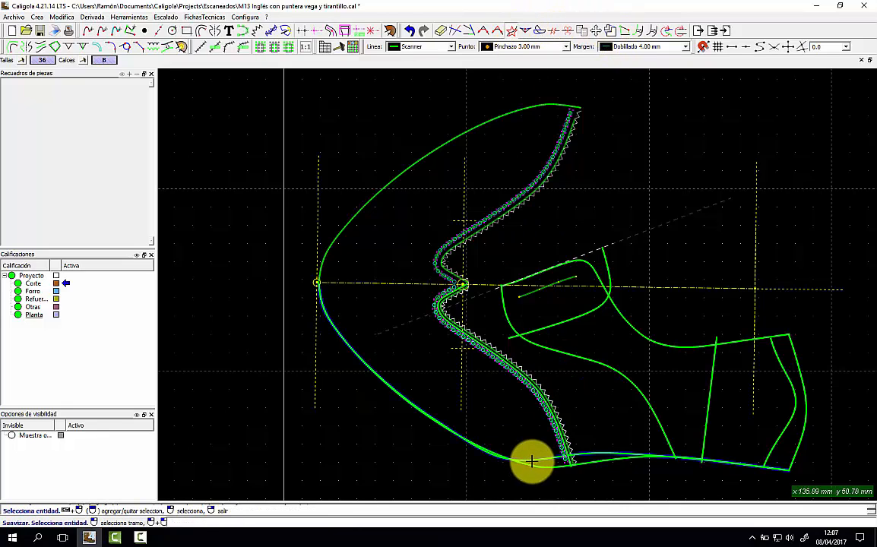
click(506, 484)
click(317, 359)
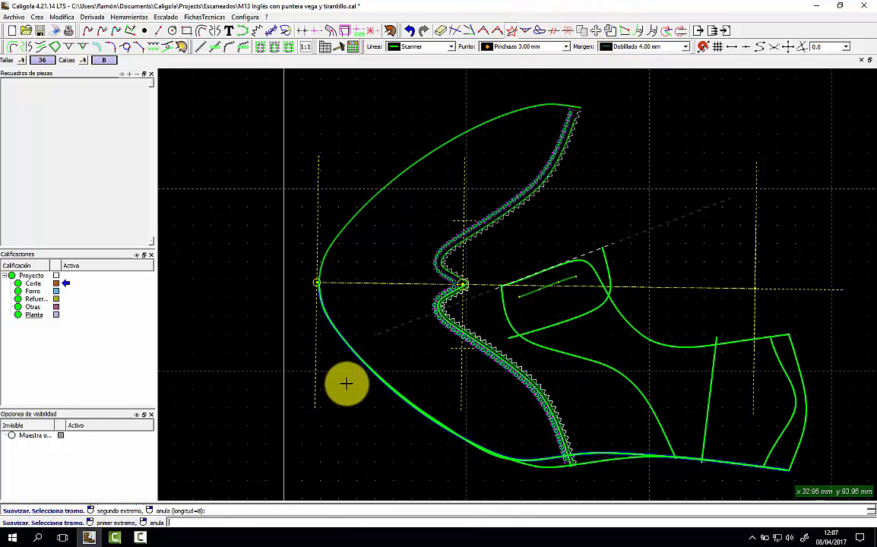
right_click(430, 403)
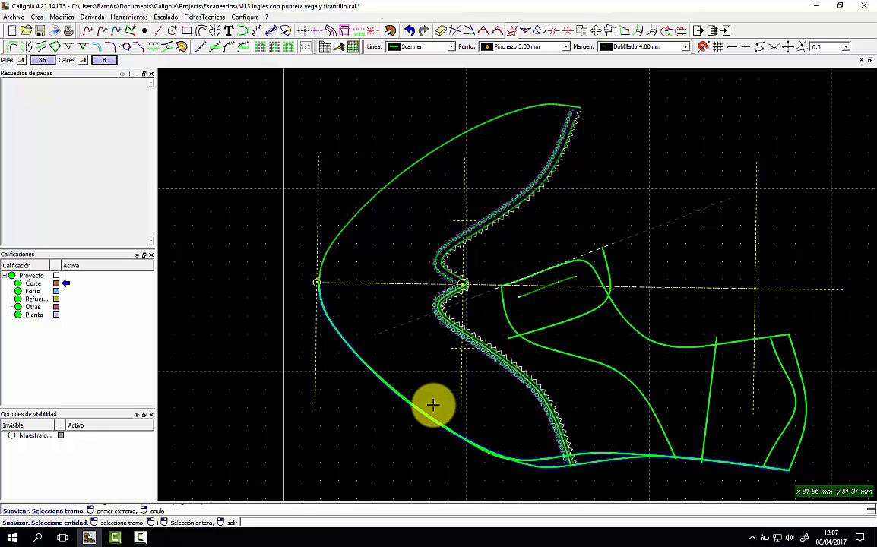
click(539, 460)
click(506, 485)
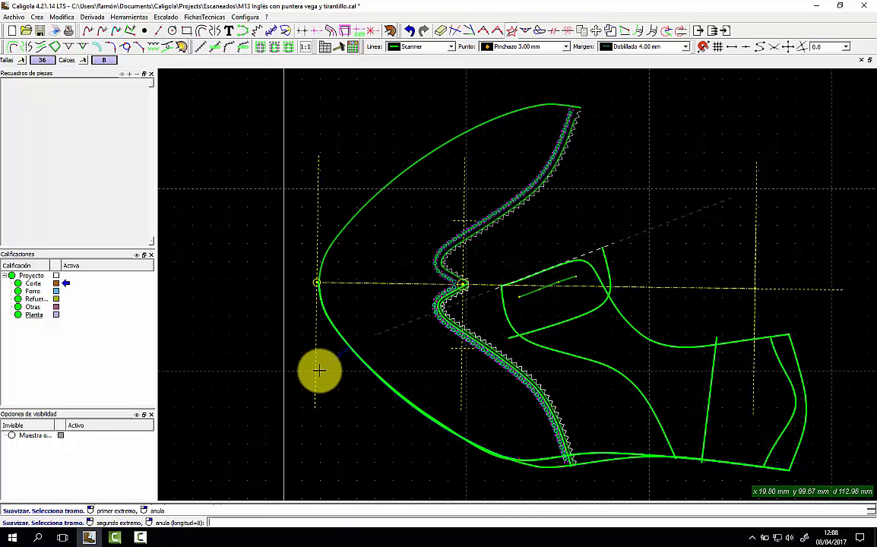
click(415, 368)
right_click(413, 371)
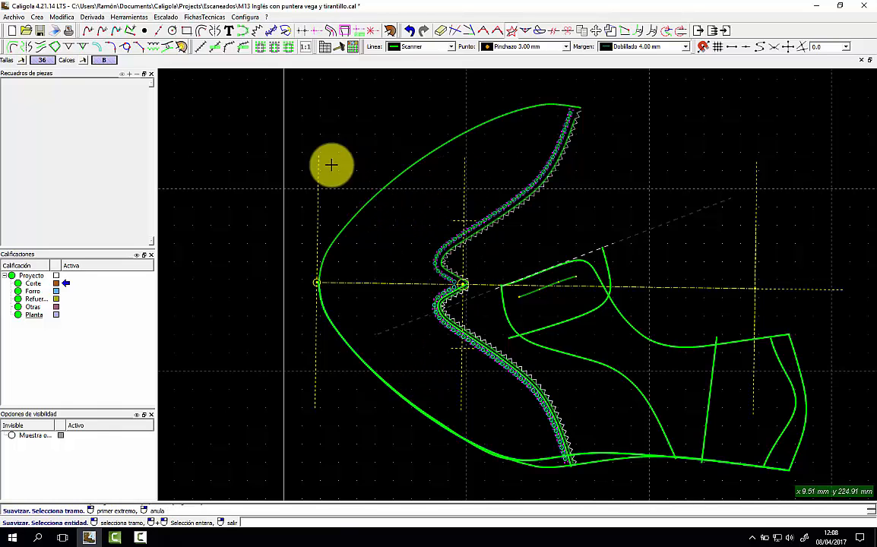
Insert a 6.00 x 5.00 mm V notch on the upper toe outline and an associated V notch where it meets the centre axis.
click(70, 47)
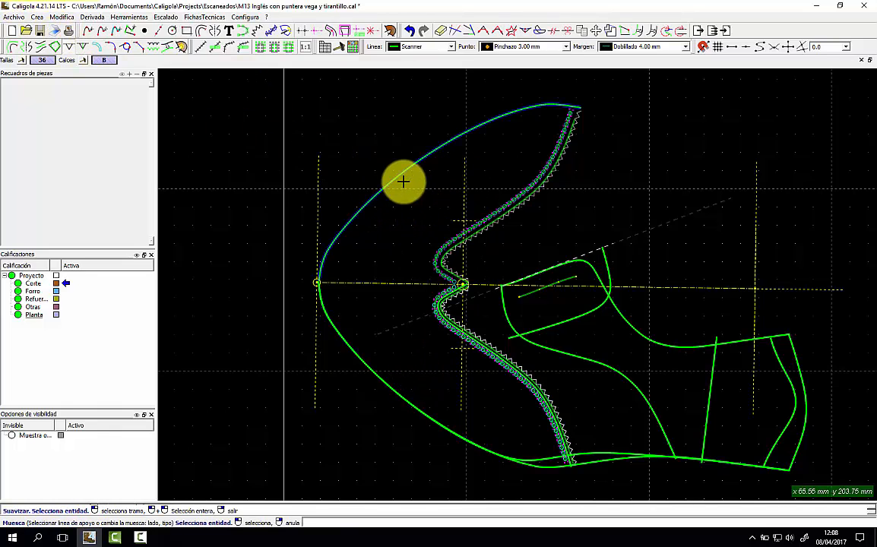
click(446, 149)
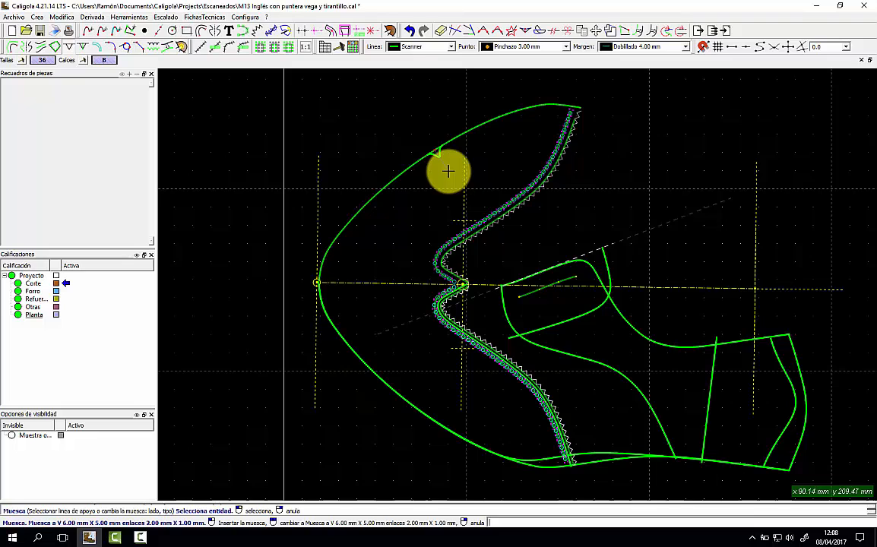
click(76, 47)
click(354, 218)
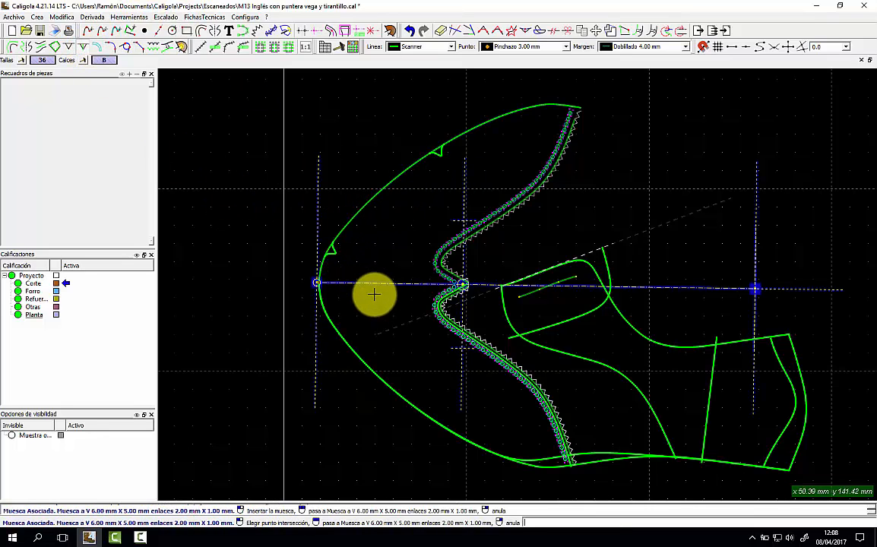
click(370, 283)
scroll(319, 289, up, 5)
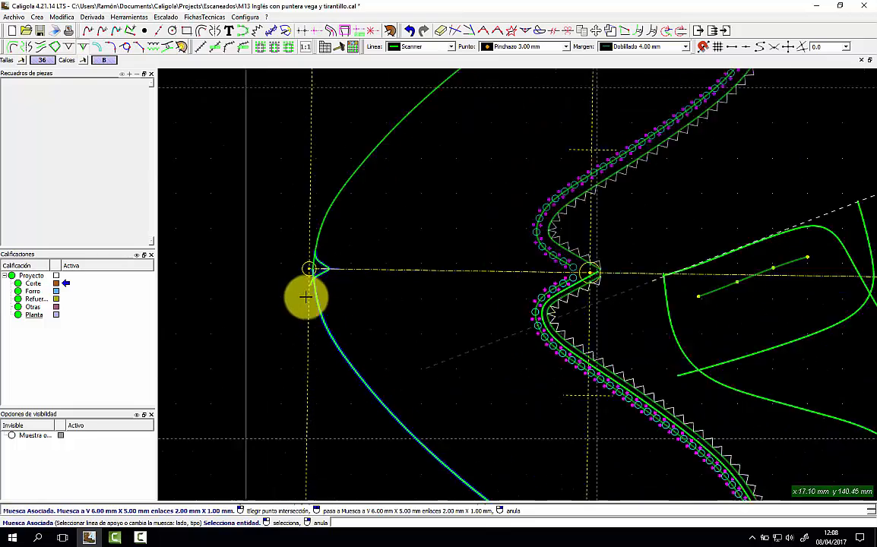
scroll(308, 297, up, 2)
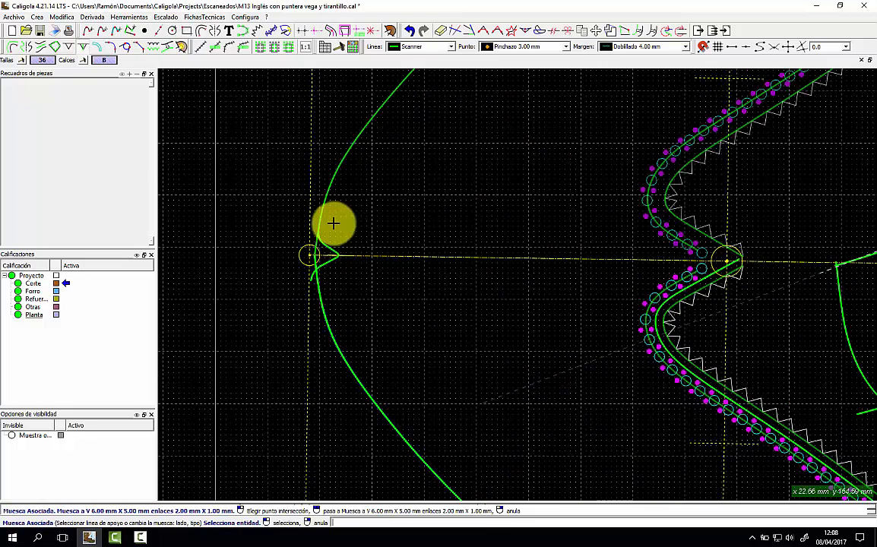
right_click(365, 284)
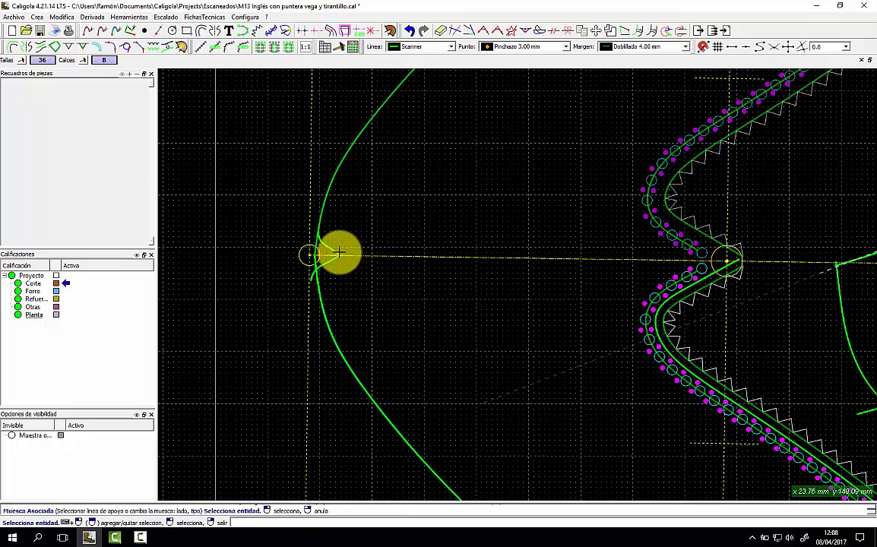
Move the toe-tip end point of the lower outline to join the mirrored upper outline on the centre axis.
click(317, 247)
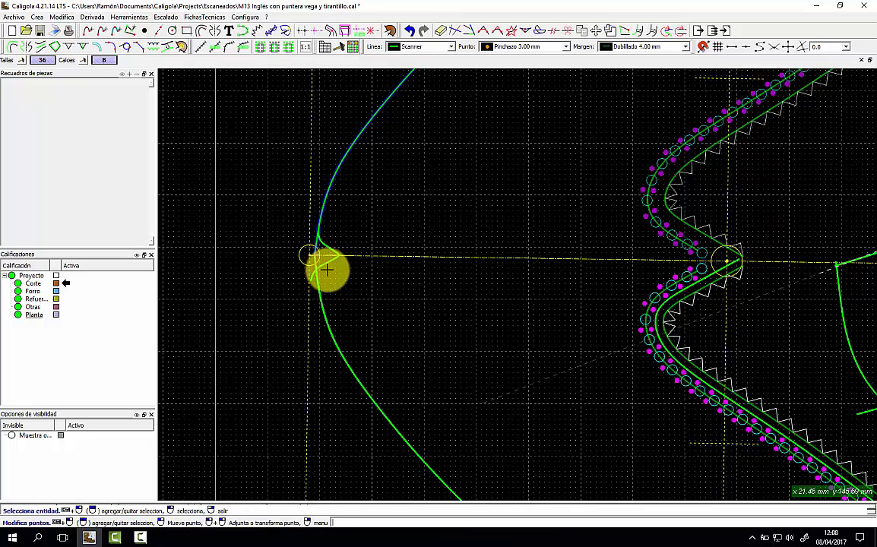
right_click(317, 283)
click(325, 298)
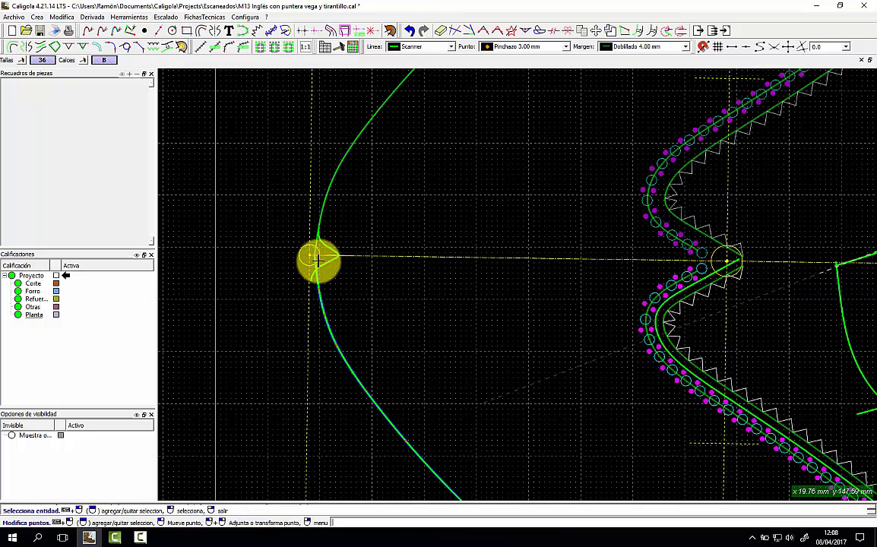
click(314, 256)
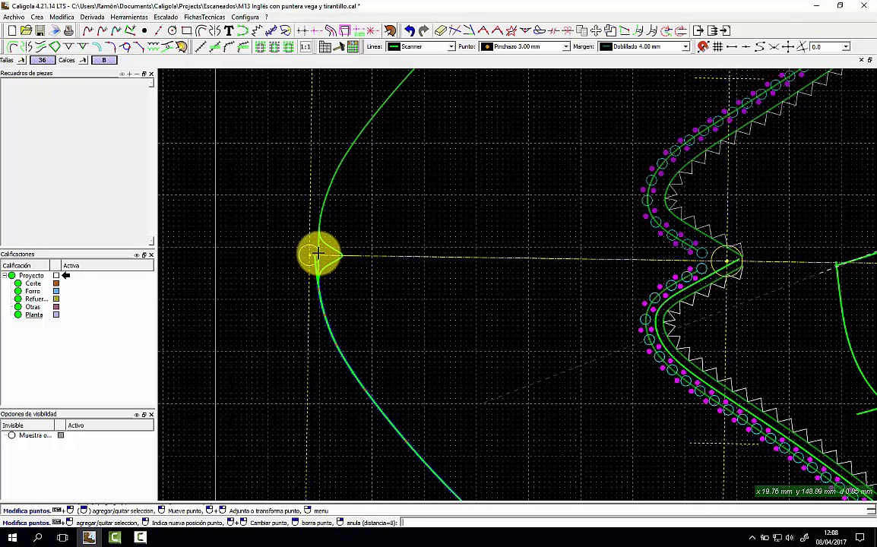
click(317, 253)
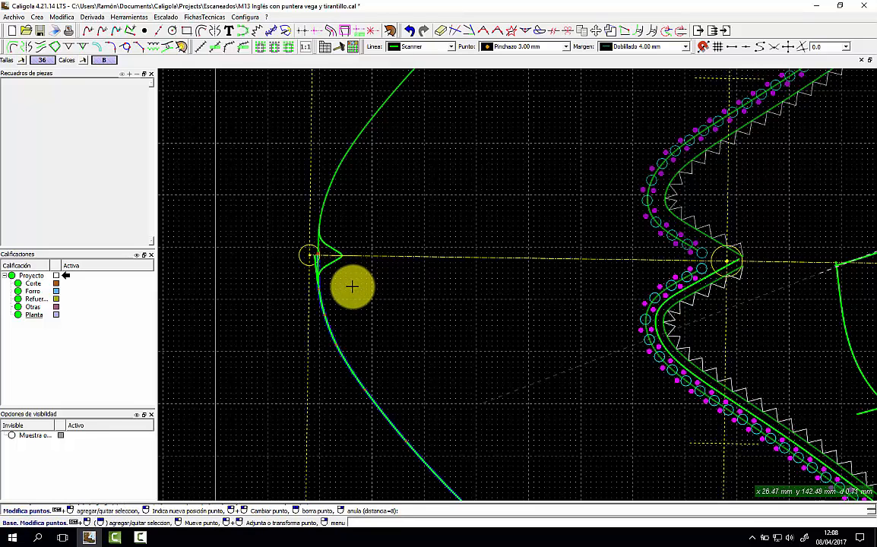
scroll(352, 286, up, 1)
click(301, 256)
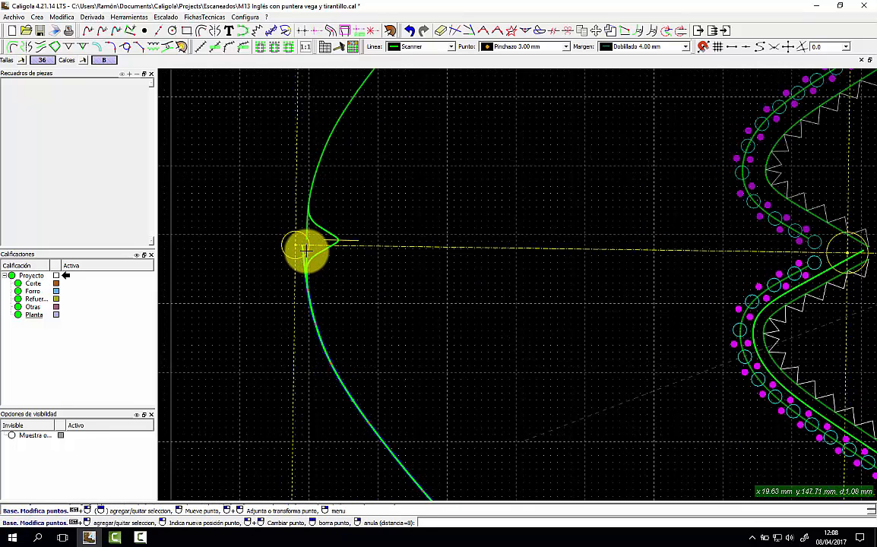
click(307, 251)
click(304, 248)
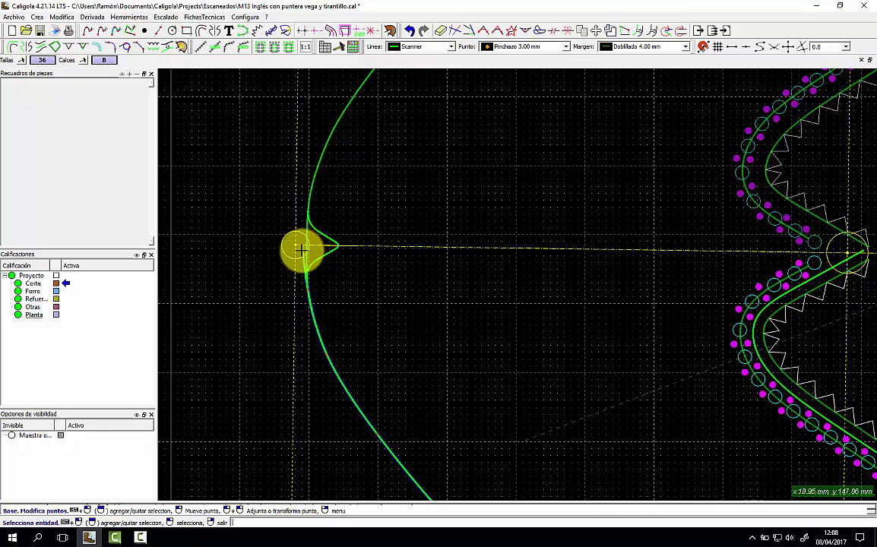
Fine-tune the end points of the overlapping outlines at the toe tip, aligning them at the centre-axis notch.
click(302, 248)
click(305, 247)
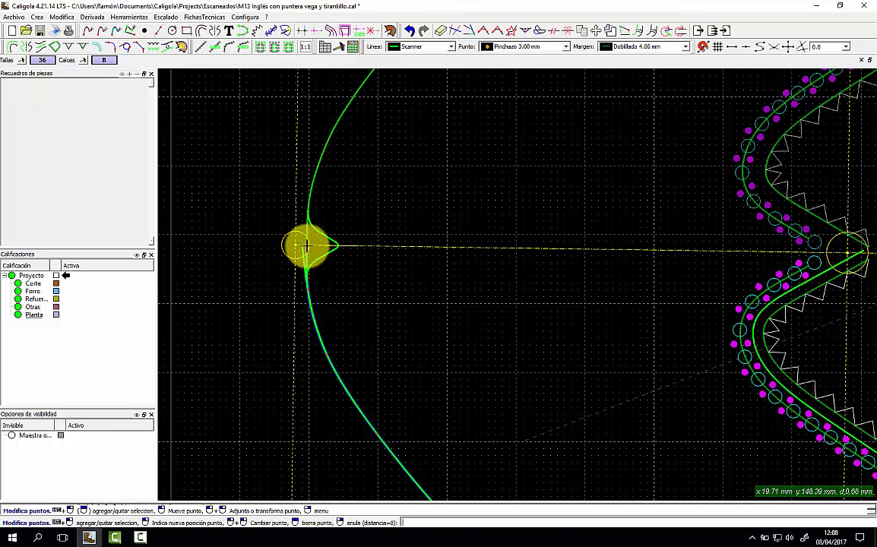
click(305, 249)
click(327, 279)
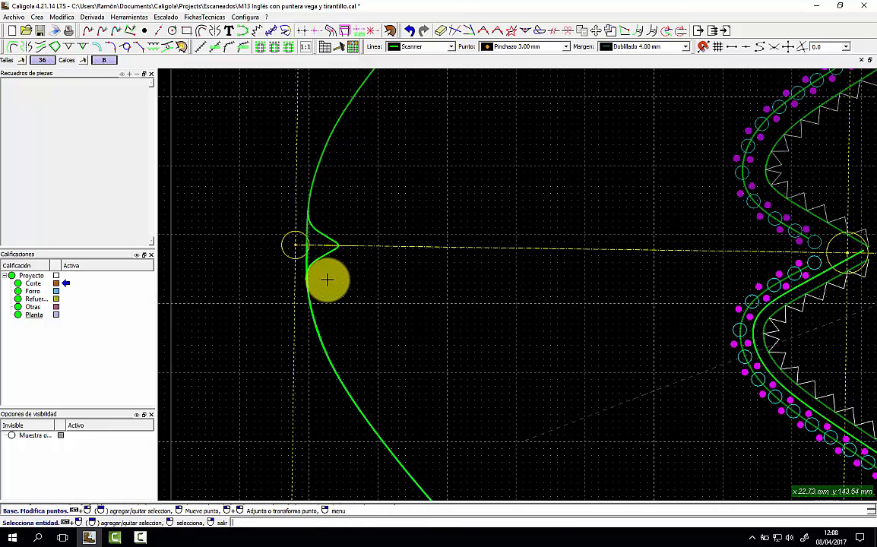
scroll(333, 271, up, 1)
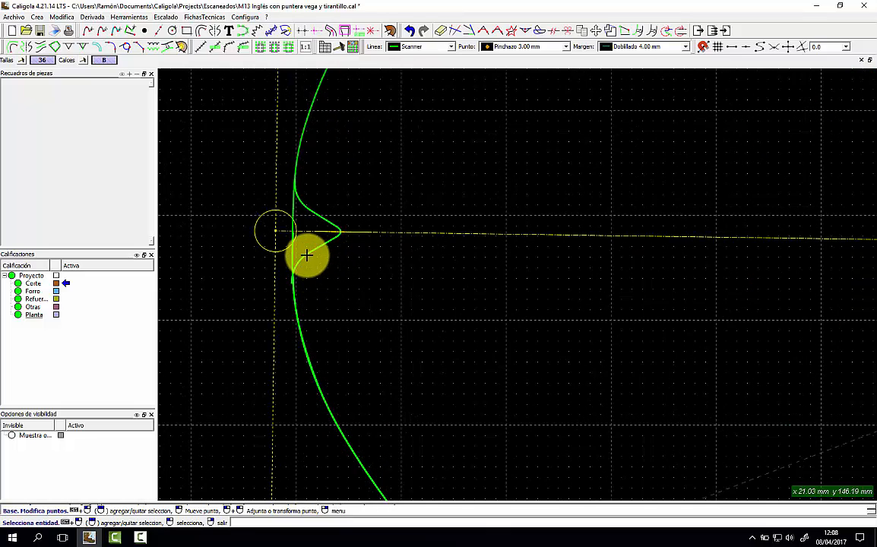
click(293, 294)
click(301, 304)
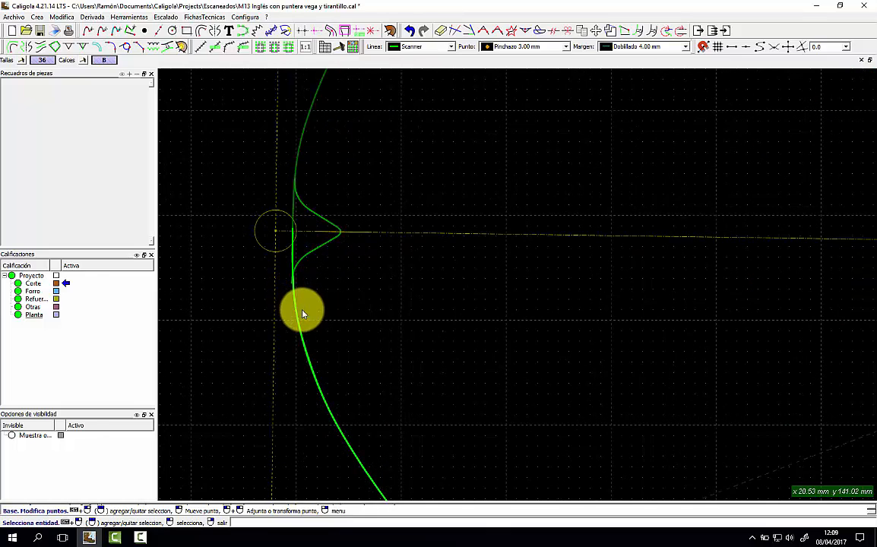
click(294, 230)
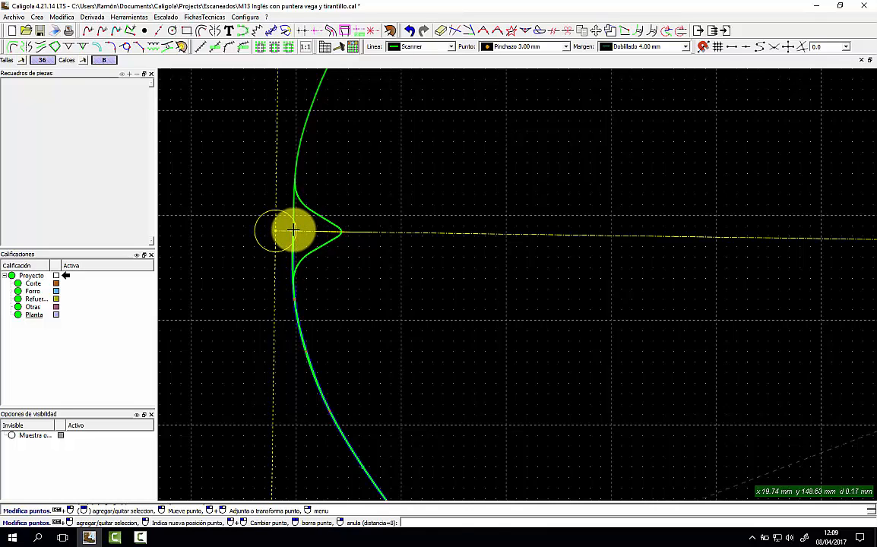
click(313, 245)
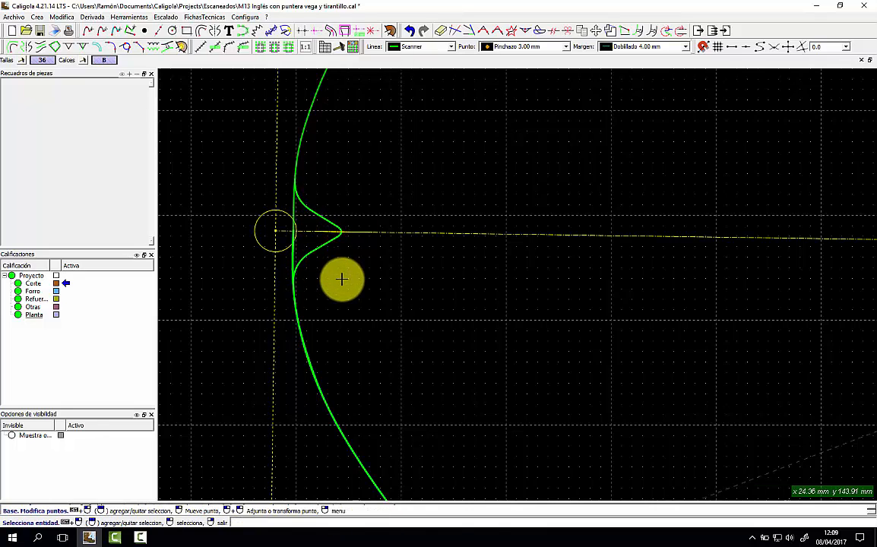
Create a toe-cap piece with Crea pieza from the outer outlines and the serrated edges on both sides of the centre axis.
scroll(340, 280, down, 3)
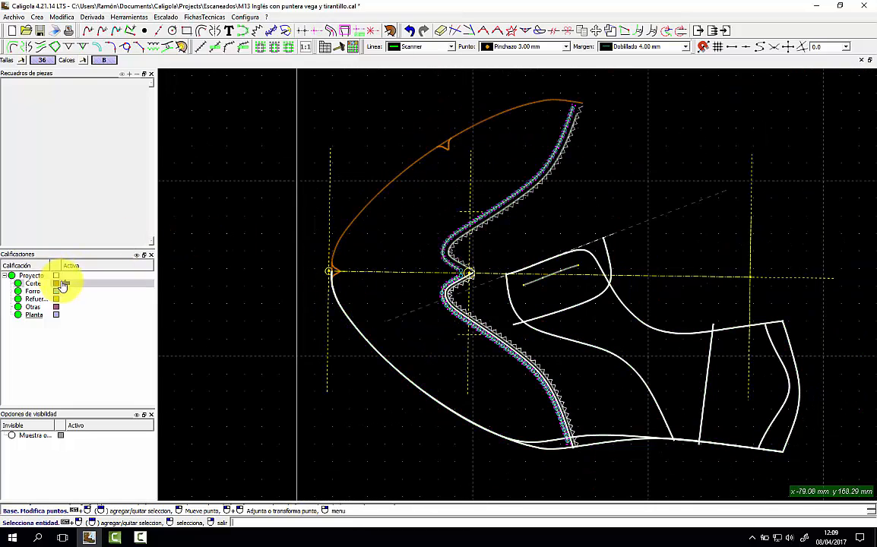
click(392, 31)
click(392, 31)
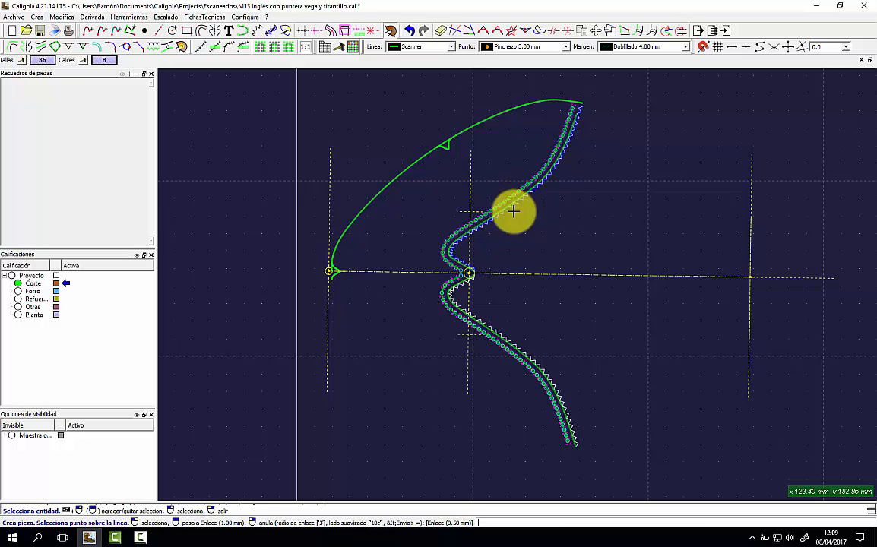
click(31, 275)
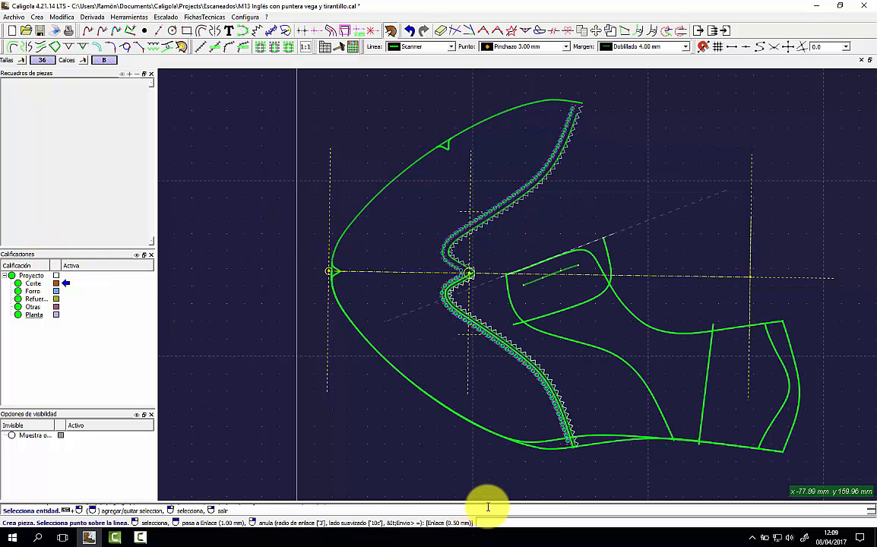
click(532, 186)
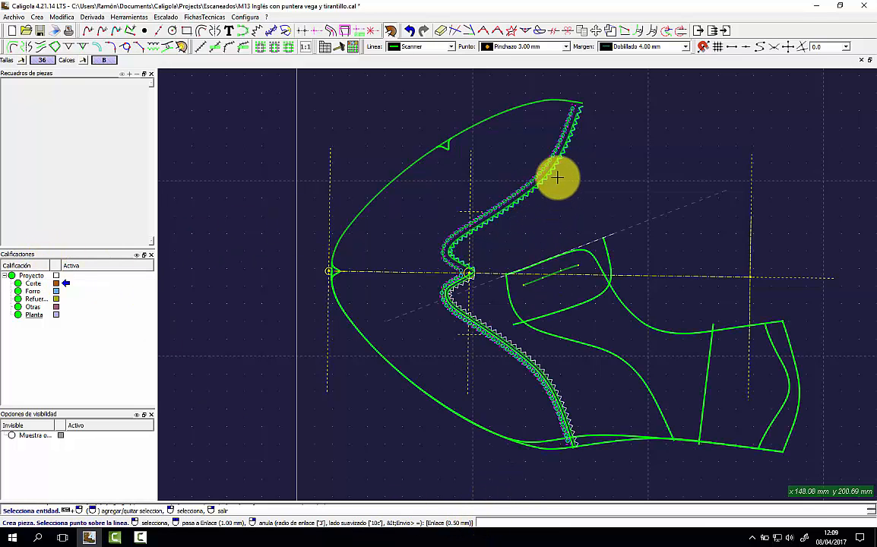
click(537, 100)
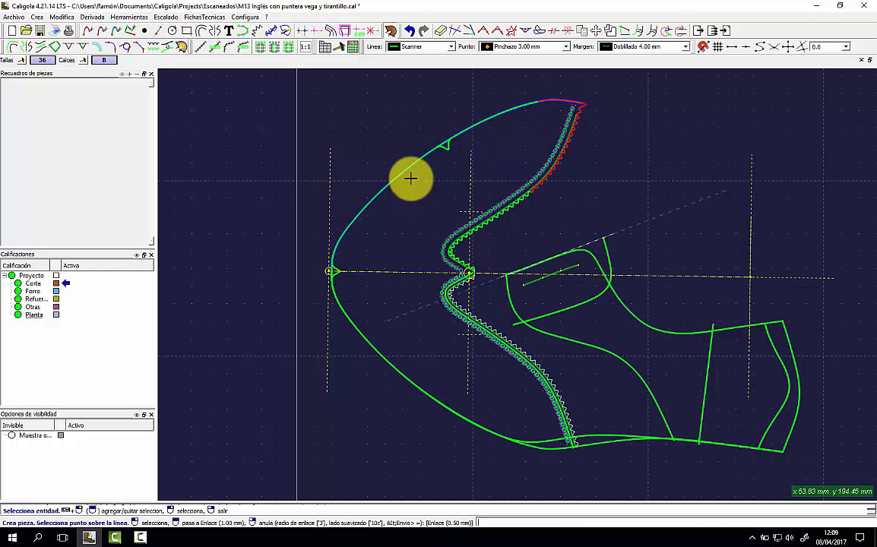
click(544, 440)
click(562, 409)
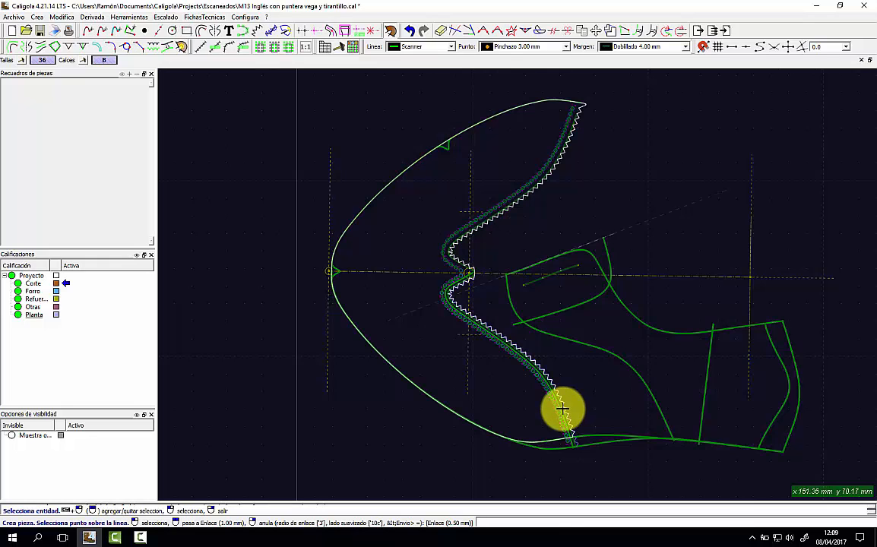
click(463, 357)
click(453, 345)
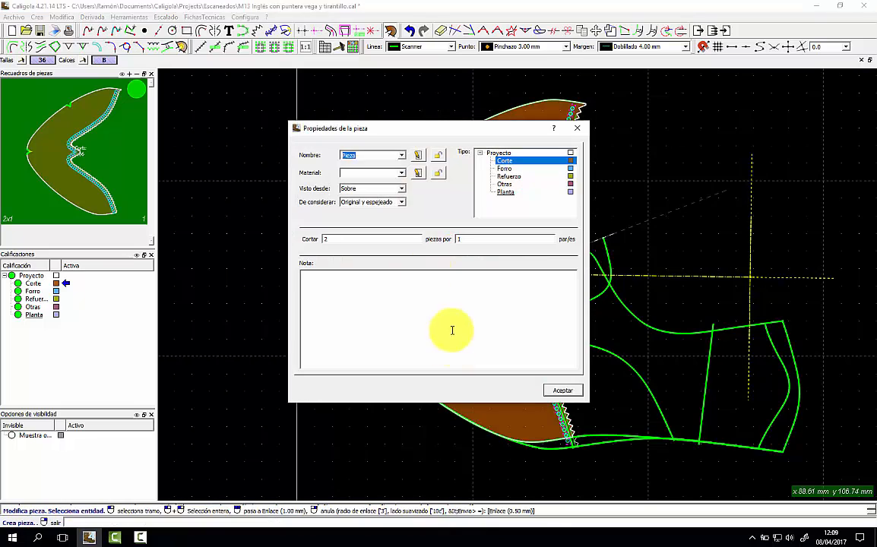
Add Puntera to the list of piece names and assign it as the toe-cap piece's name.
click(403, 156)
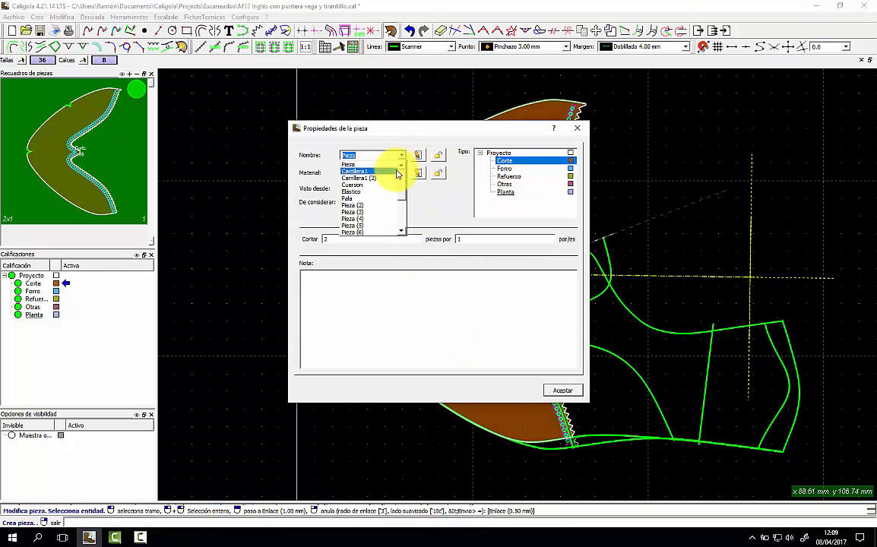
scroll(381, 206, down, 3)
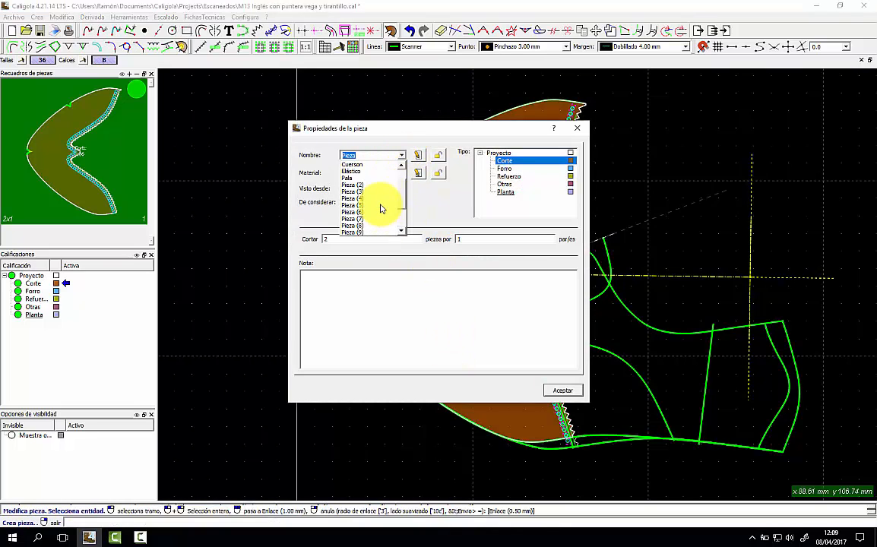
click(418, 155)
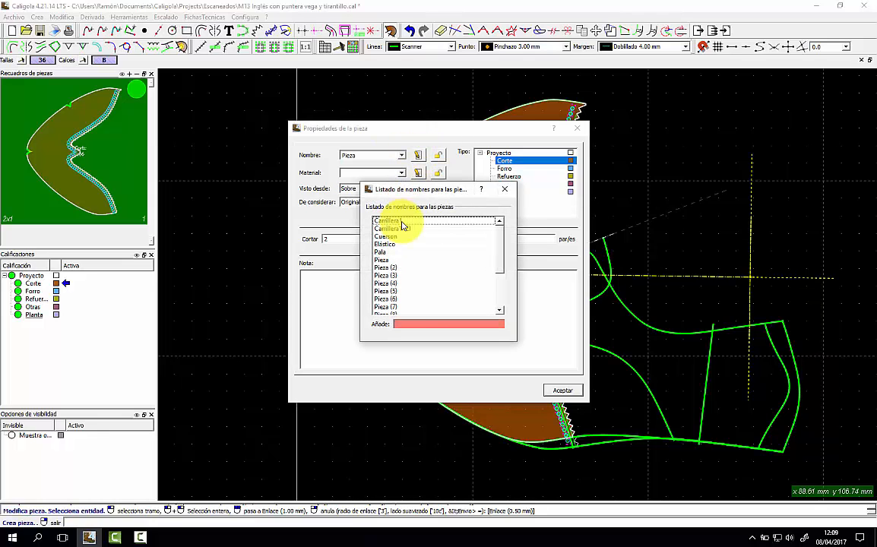
text(P)
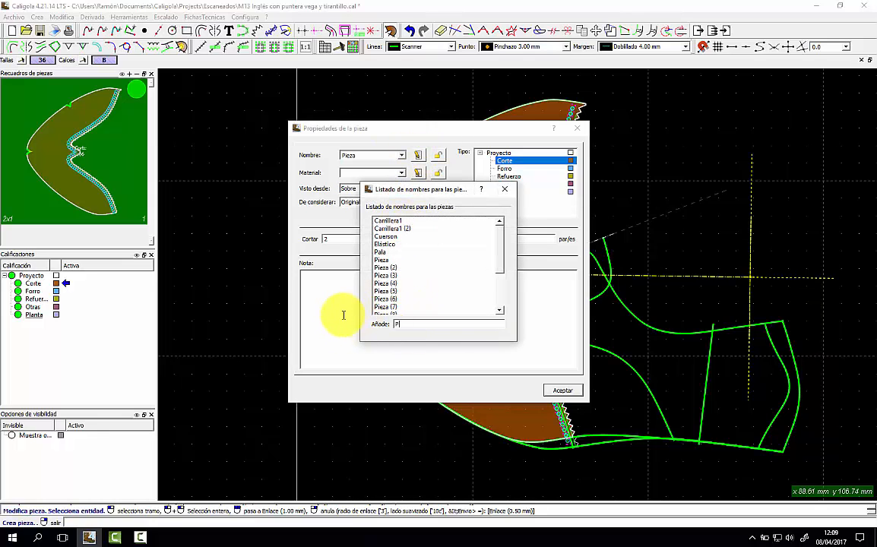
text(untera)
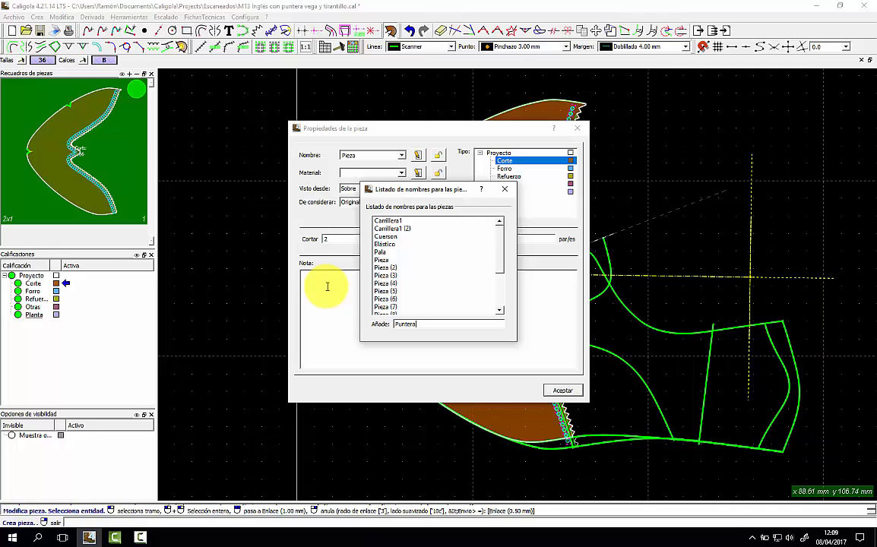
key(Return)
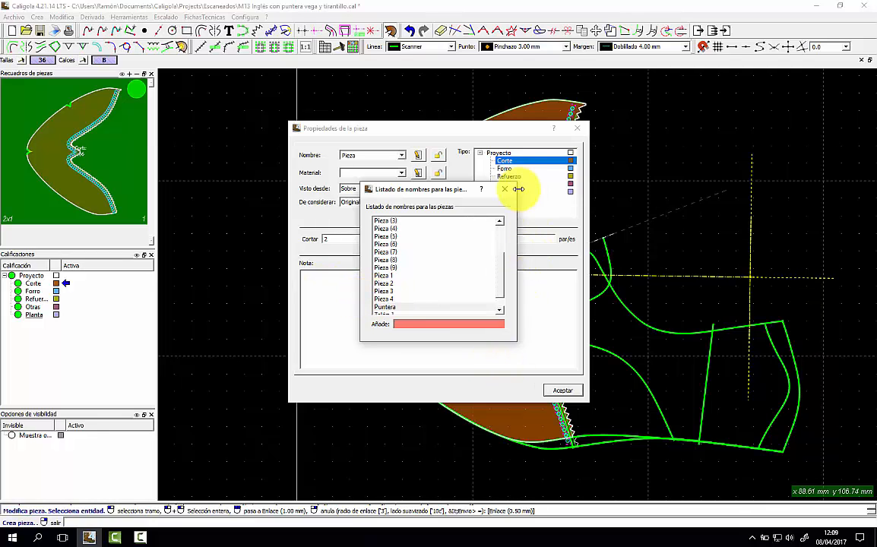
click(504, 188)
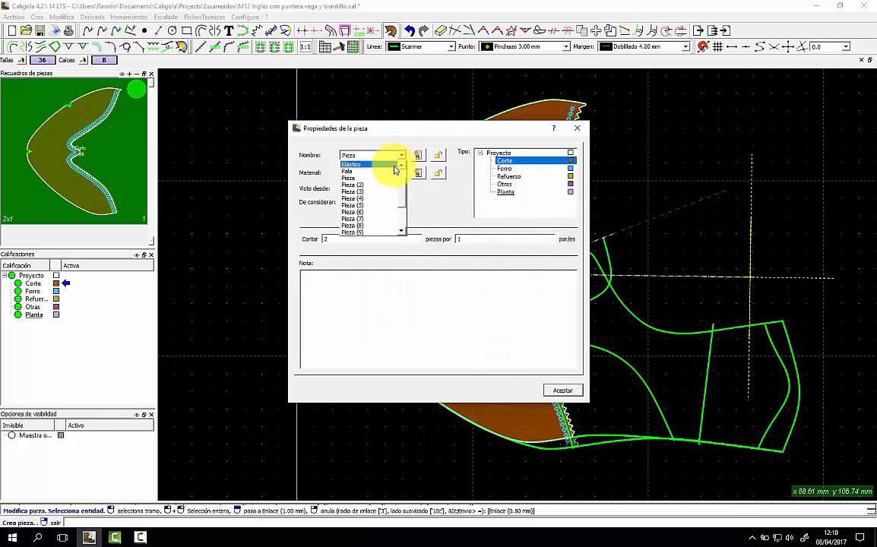
click(372, 212)
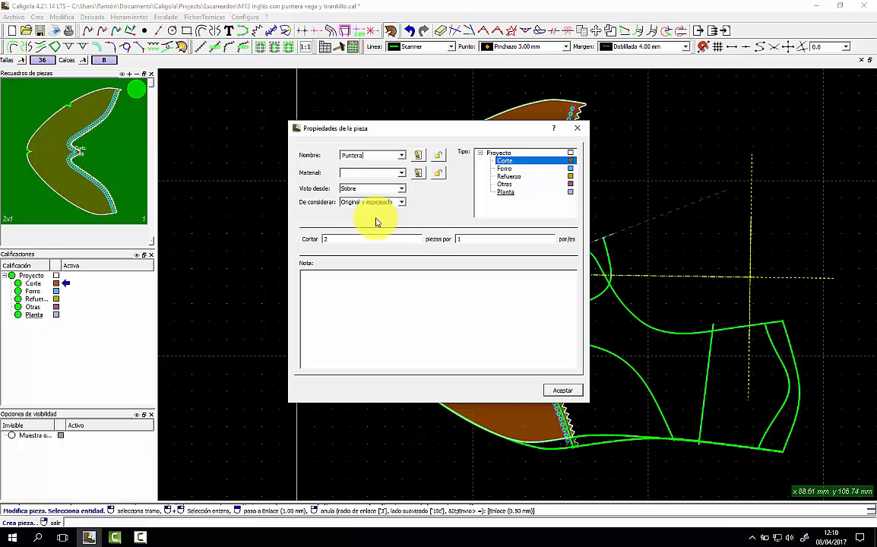
Set the Puntera piece's material to Charol rojo and accept its properties.
click(401, 173)
click(386, 181)
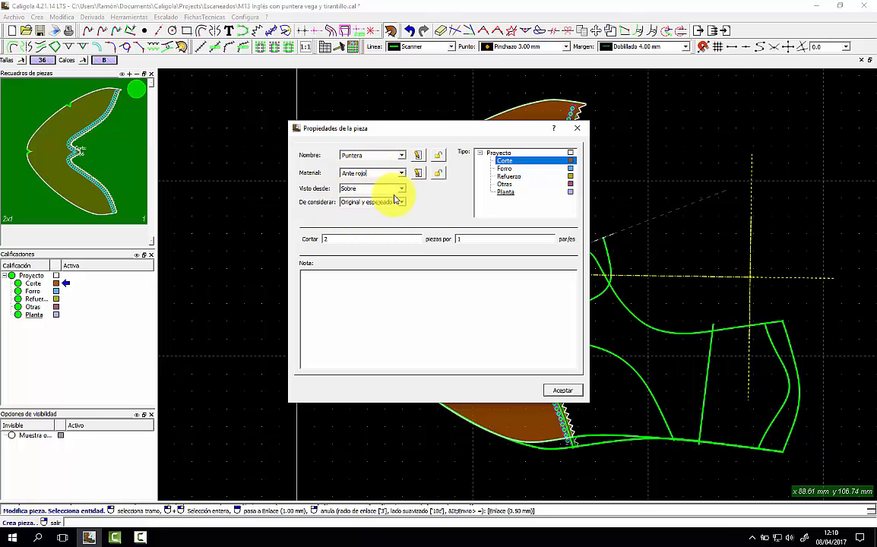
click(380, 193)
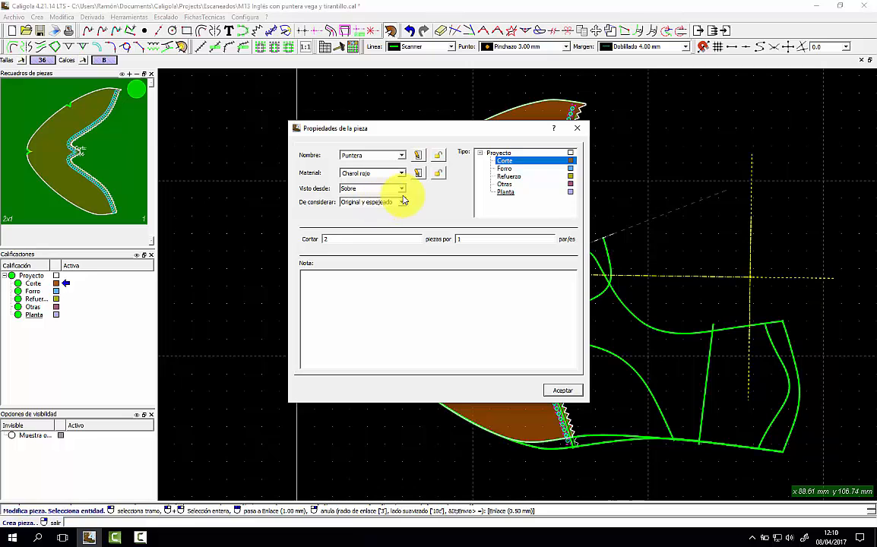
click(563, 391)
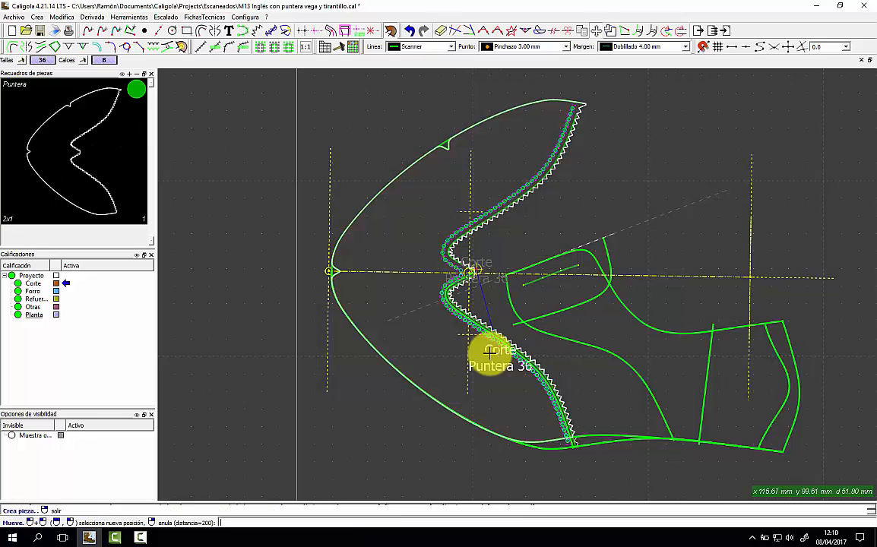
Place the Puntera label inside the toe cap, just below the centre axis, and hide the finished piece in the drawing.
click(409, 295)
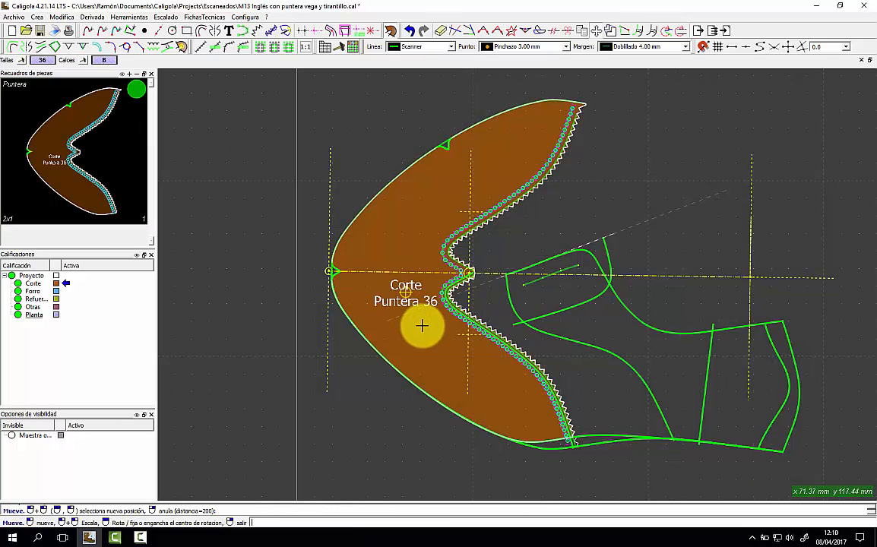
click(424, 325)
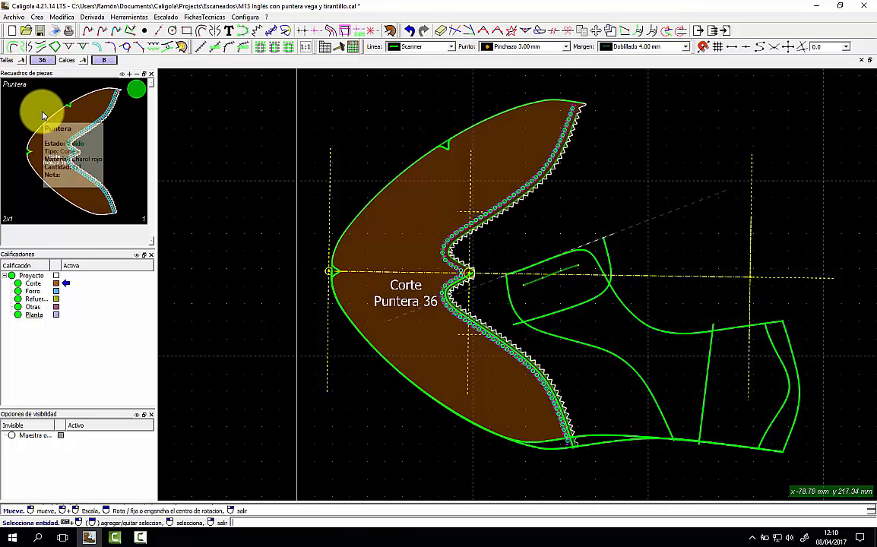
click(42, 112)
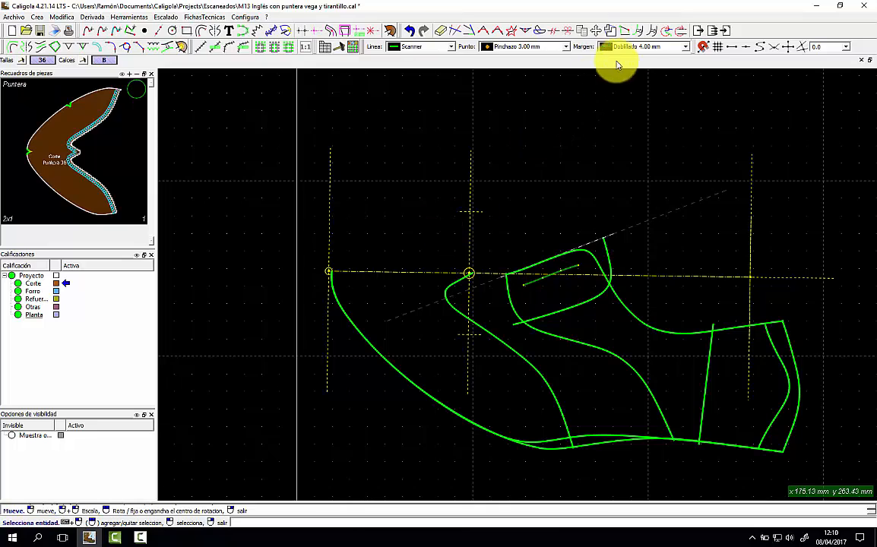
Add an Empalme 8.00 mm margin along the whole toe-cap line, on its toe side.
click(646, 50)
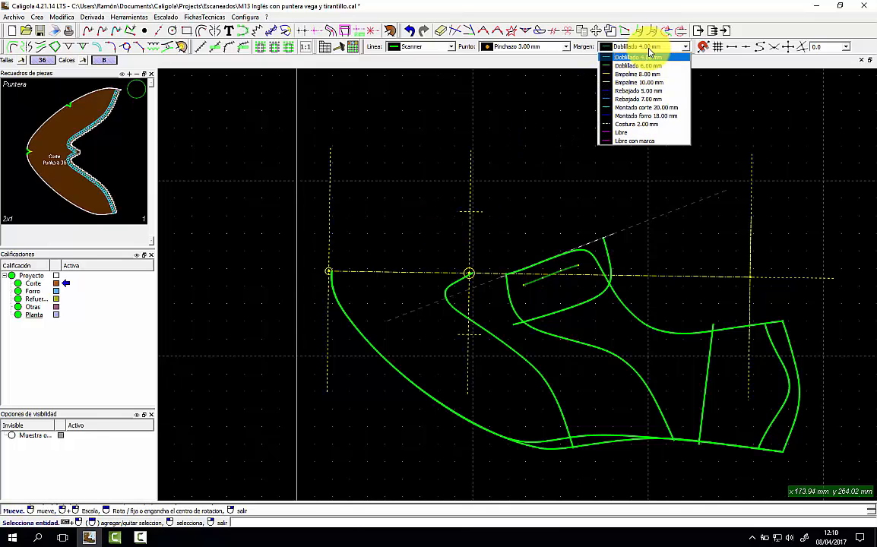
click(626, 72)
click(447, 289)
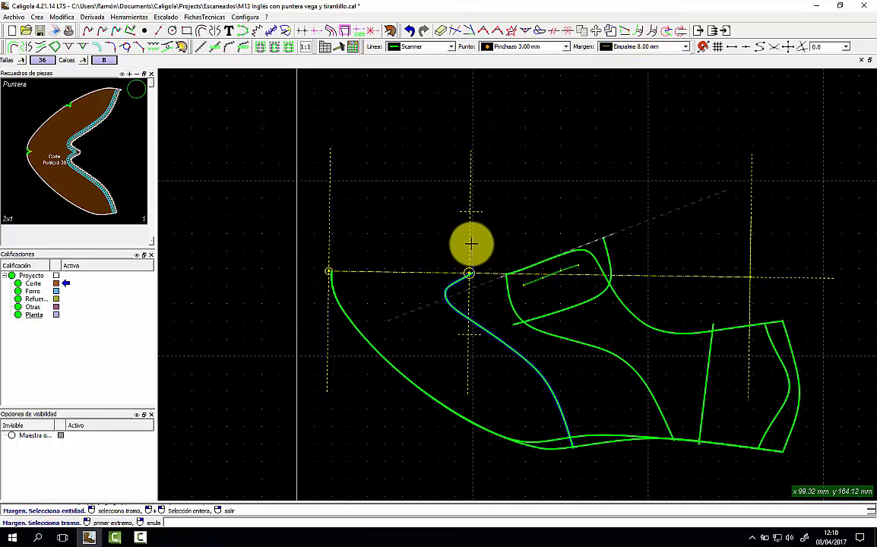
click(431, 250)
click(555, 457)
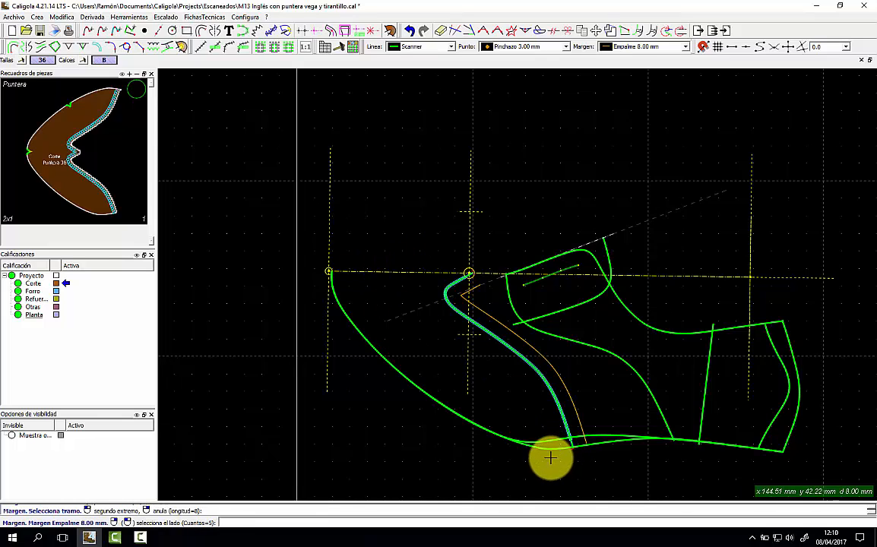
click(513, 415)
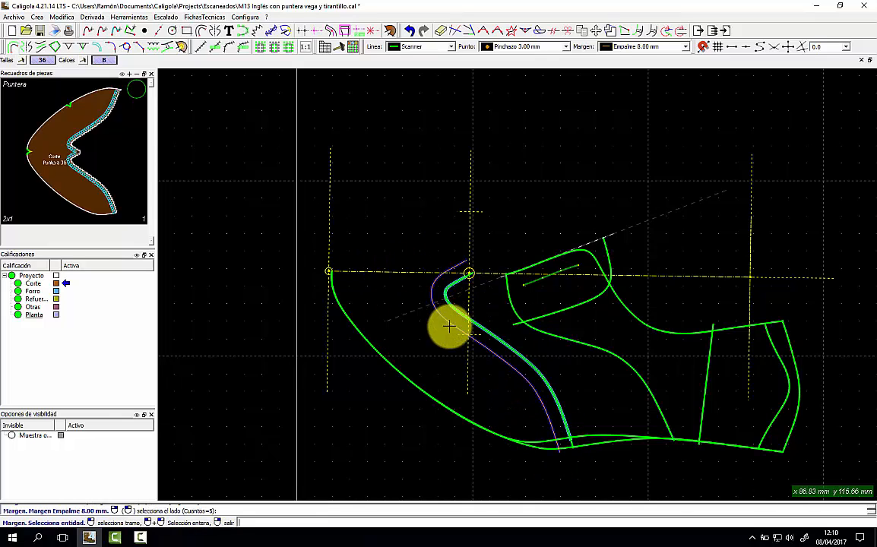
Add a Doblillado 4.00 mm margin along the curved line from the lacing tab's front corner to the lower outline, on its heel side.
click(684, 47)
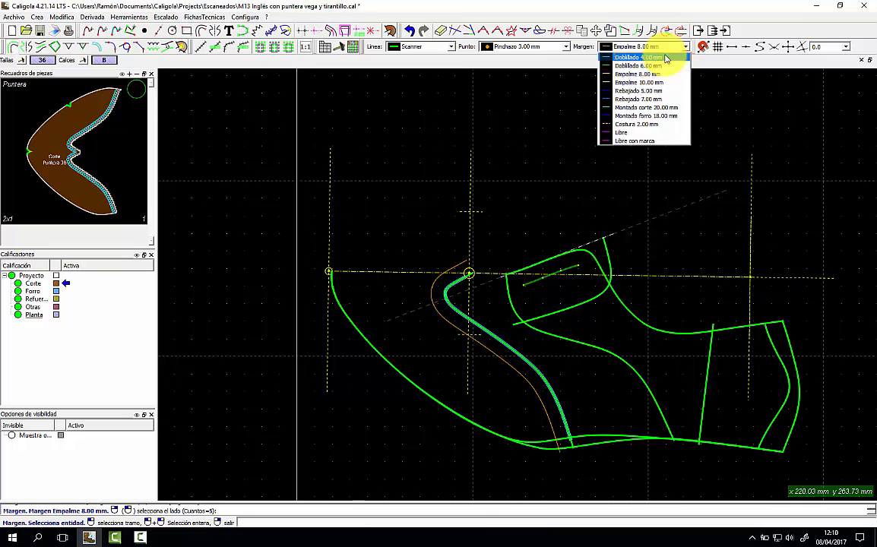
click(627, 90)
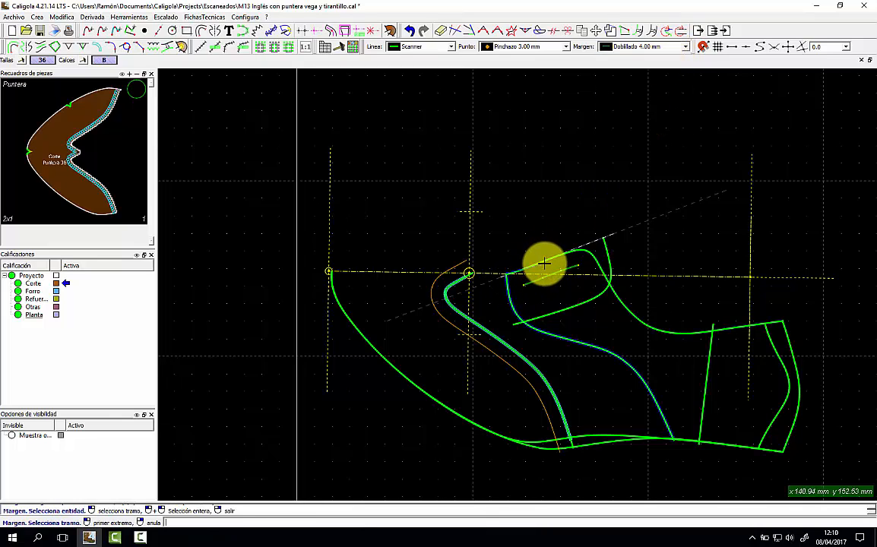
click(544, 263)
click(706, 462)
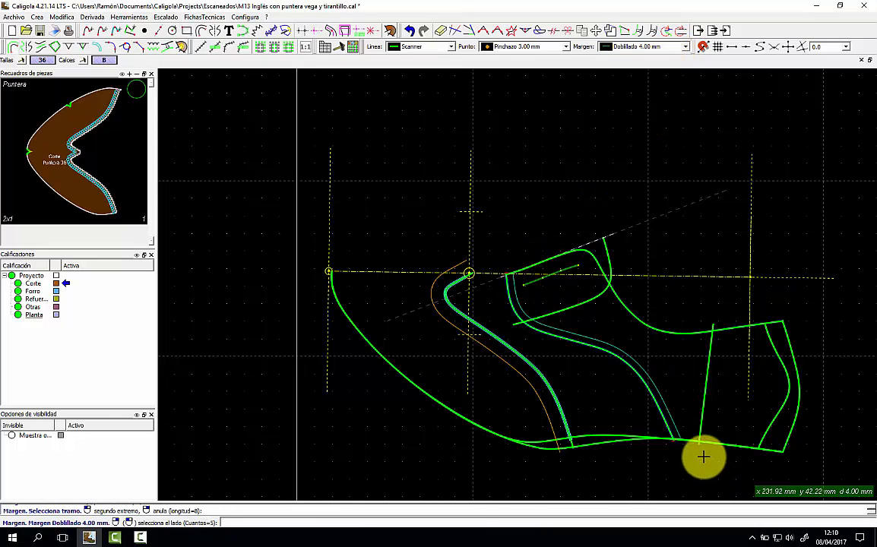
click(682, 376)
scroll(669, 372, up, 5)
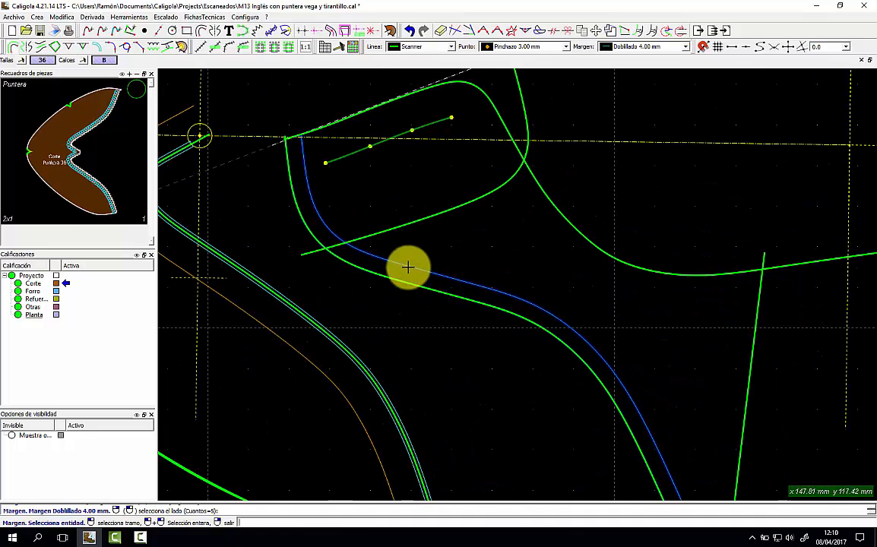
scroll(451, 325, down, 3)
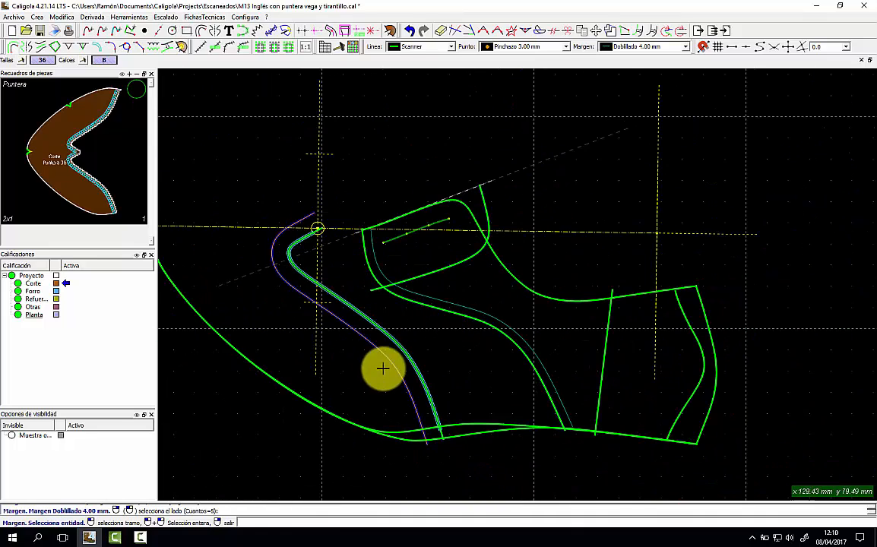
Mirror the 8 mm margin, the 4 mm margin and the lower outline stretch between them across the centre axis with Simetria.
click(25, 49)
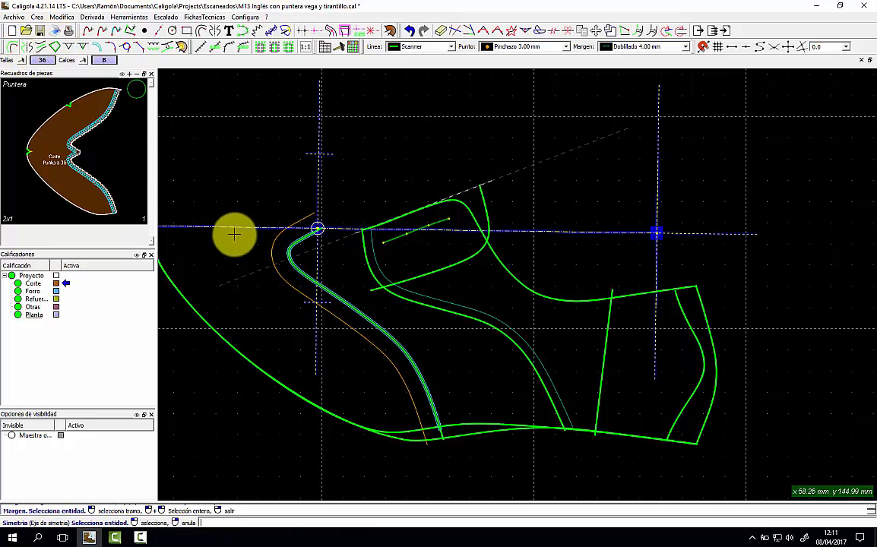
click(285, 280)
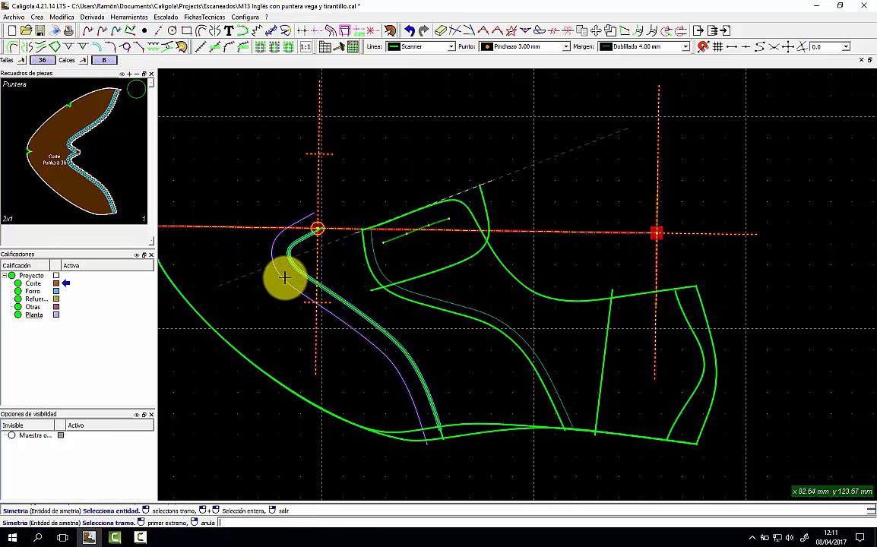
click(263, 196)
click(392, 471)
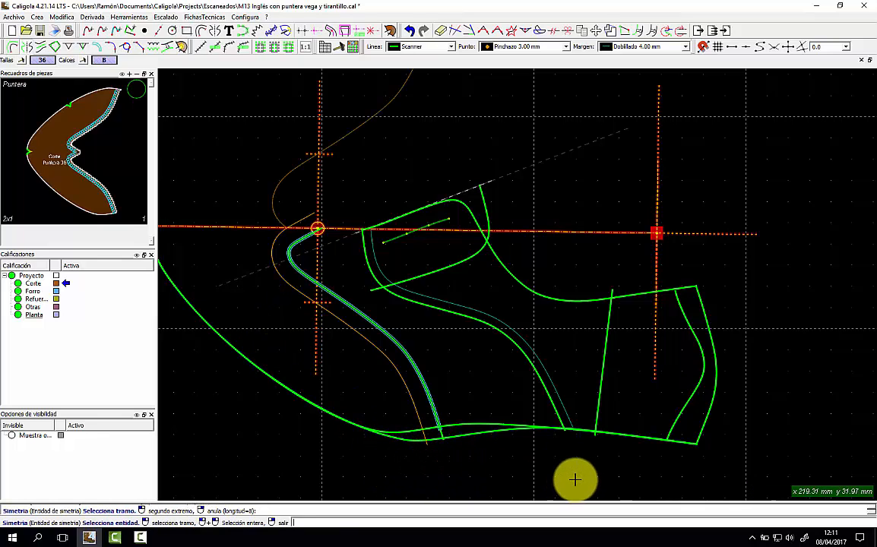
click(394, 214)
scroll(401, 248, down, 3)
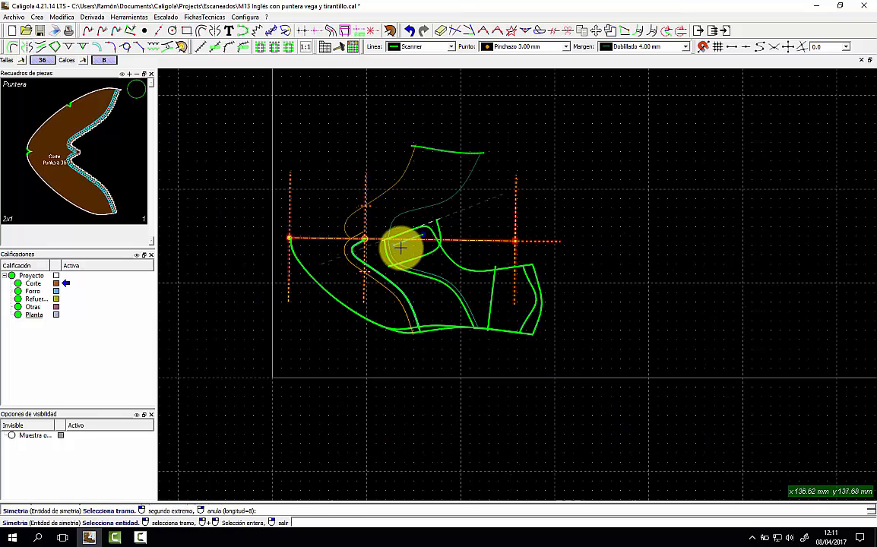
scroll(408, 209, up, 3)
right_click(408, 199)
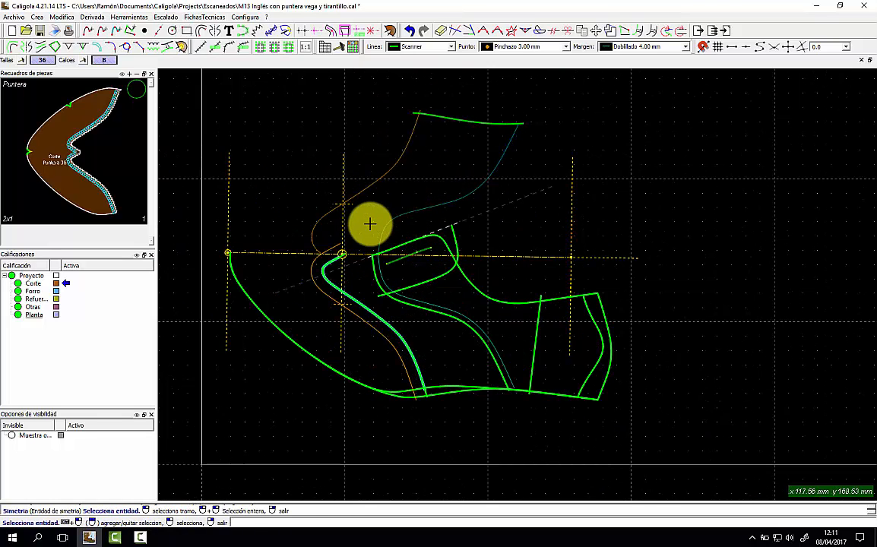
Add a 6.00 x 5.00 mm V notch to the mirrored lower outline and mirror the toe-cap line's marks across the centre axis with Simetria.
click(69, 46)
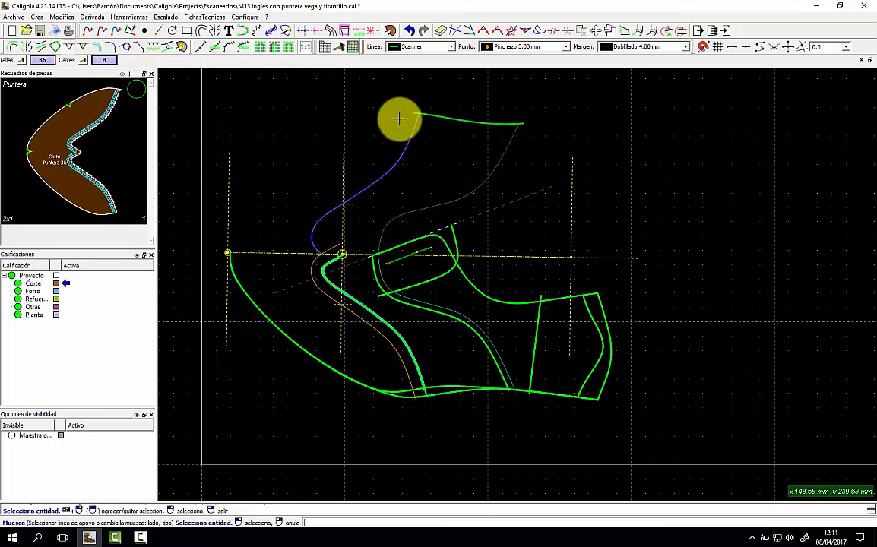
click(460, 128)
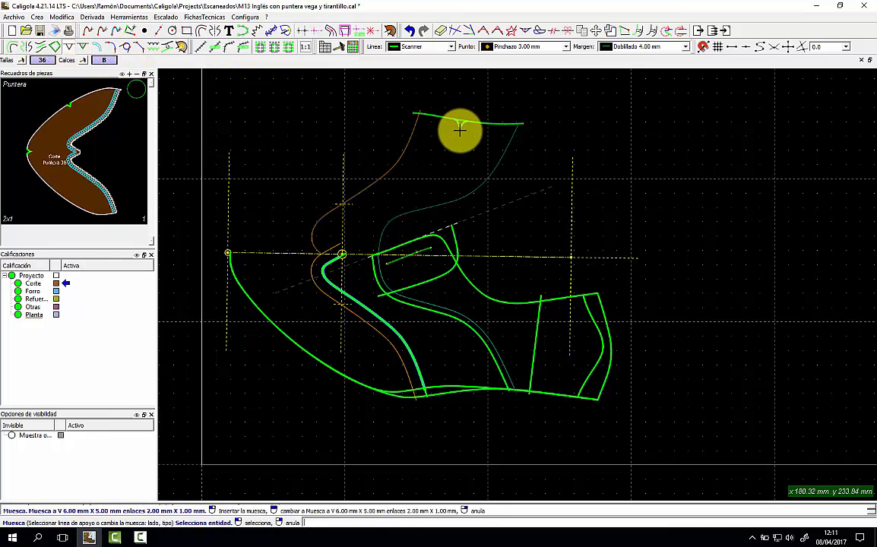
click(29, 44)
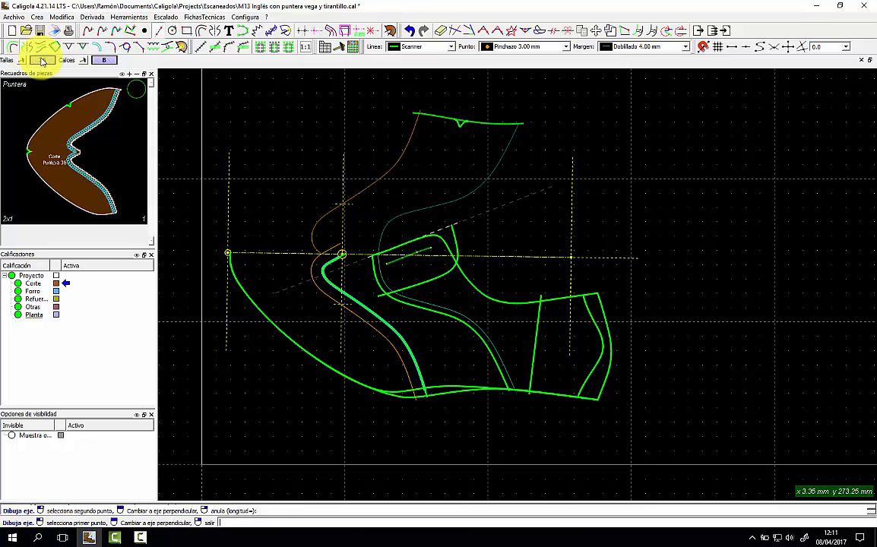
click(356, 254)
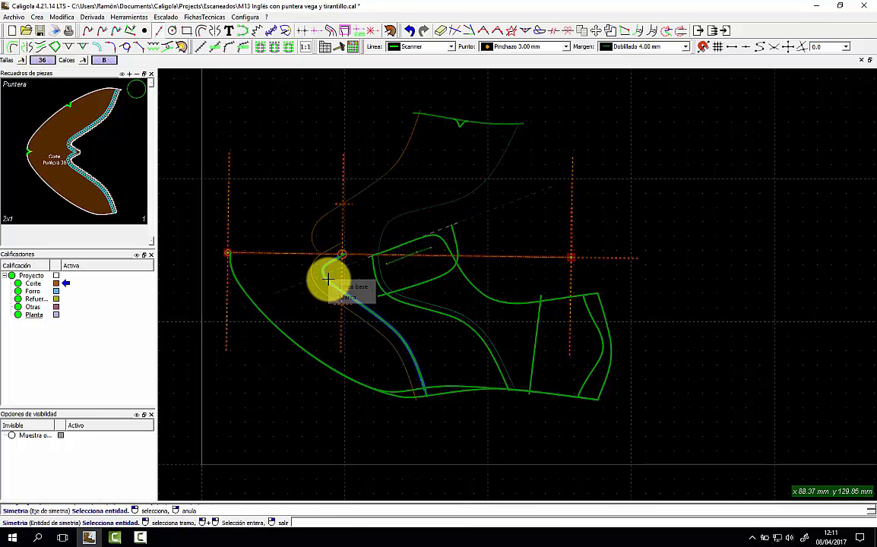
click(330, 278)
click(343, 296)
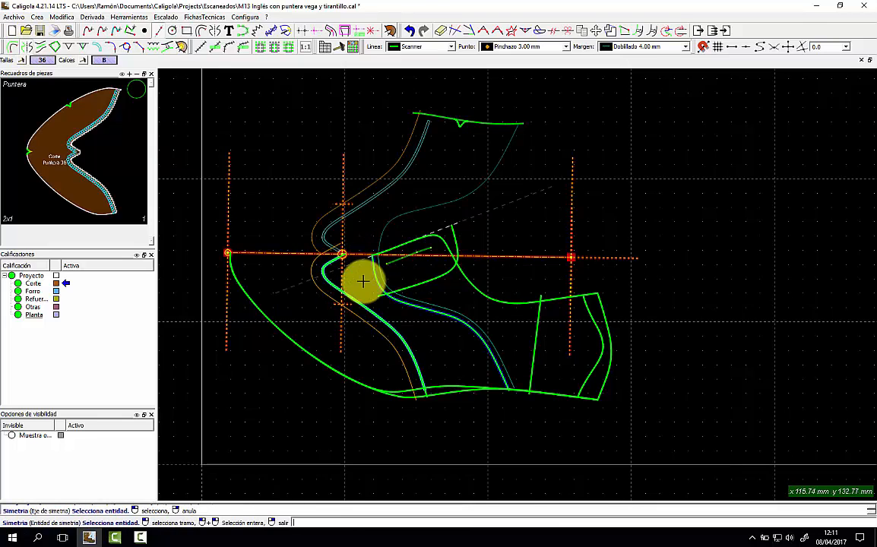
right_click(412, 339)
Create the vamp piece from the 8 mm and 4 mm margins, the lower outline between them and their mirrored counterparts.
scroll(414, 339, up, 2)
scroll(404, 323, up, 1)
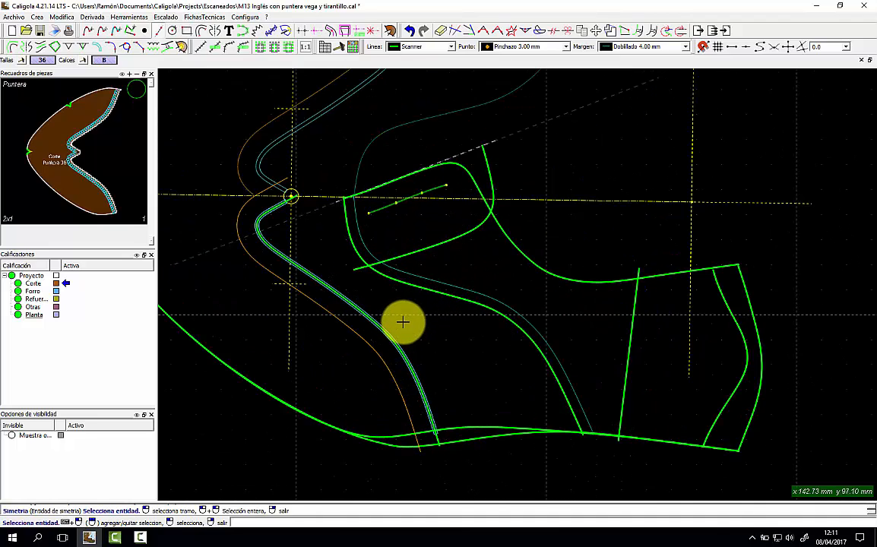
scroll(403, 323, down, 2)
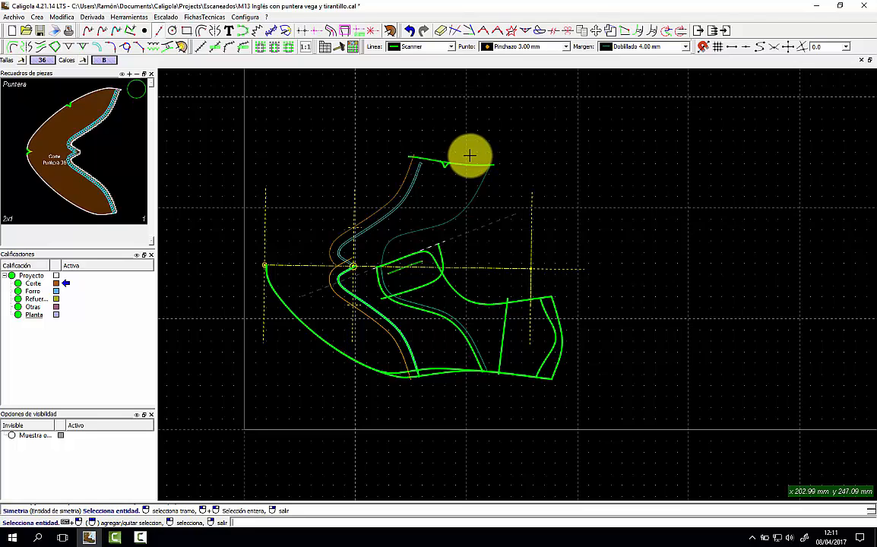
click(390, 31)
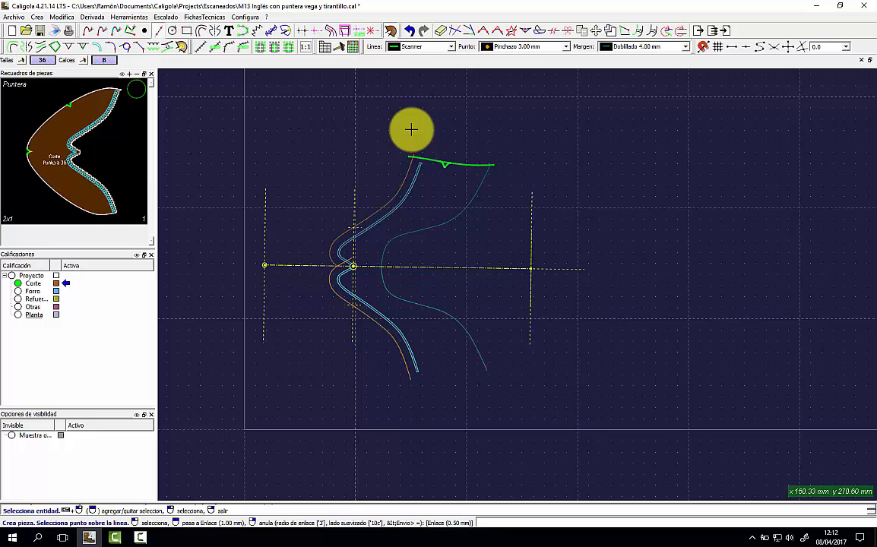
click(11, 275)
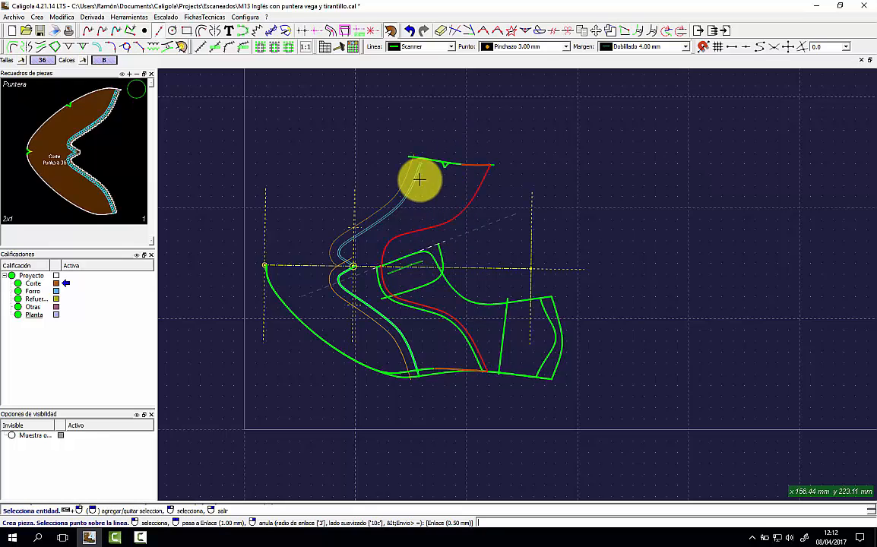
click(370, 317)
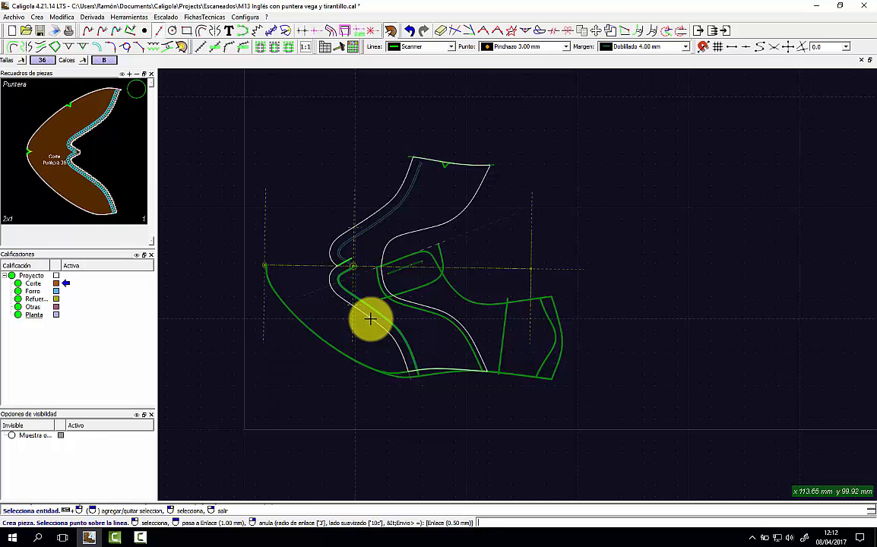
click(354, 267)
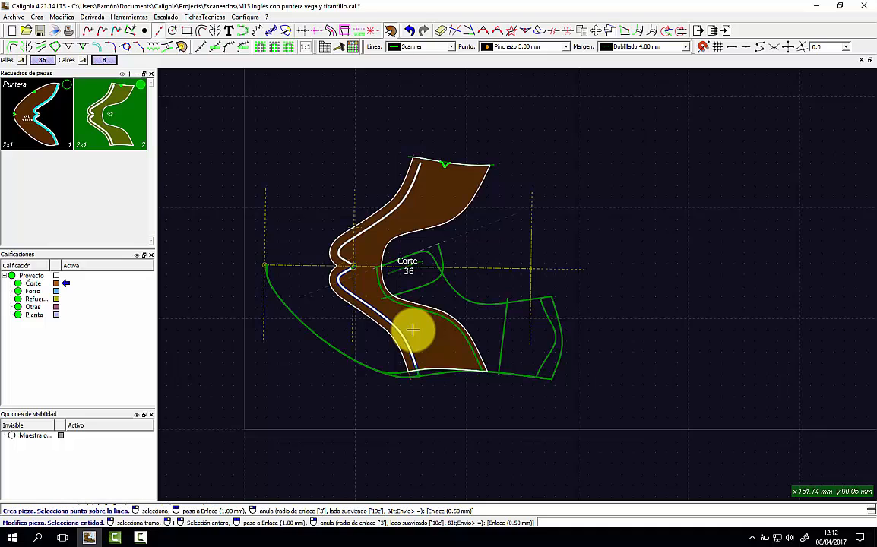
Add the toe-cap line's marks on both halves of the vamp as Marca and name the piece Pala.
click(412, 329)
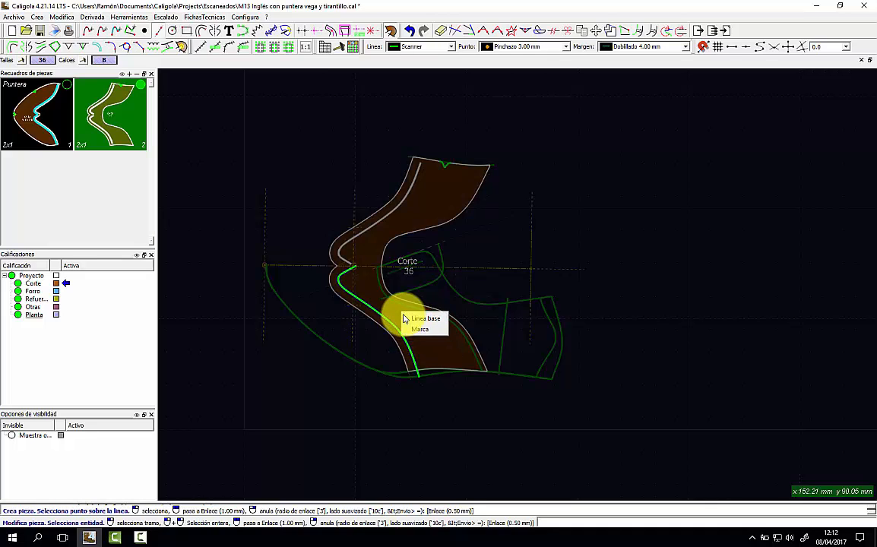
click(406, 230)
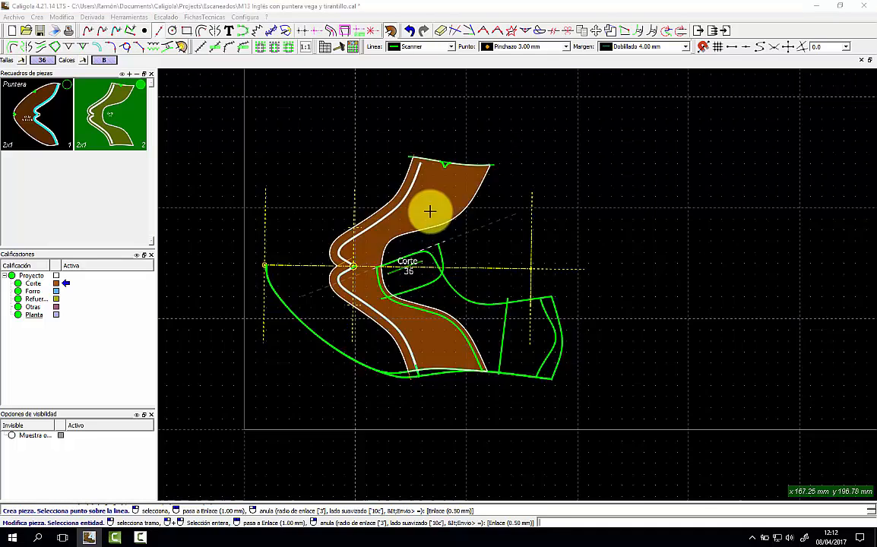
click(404, 157)
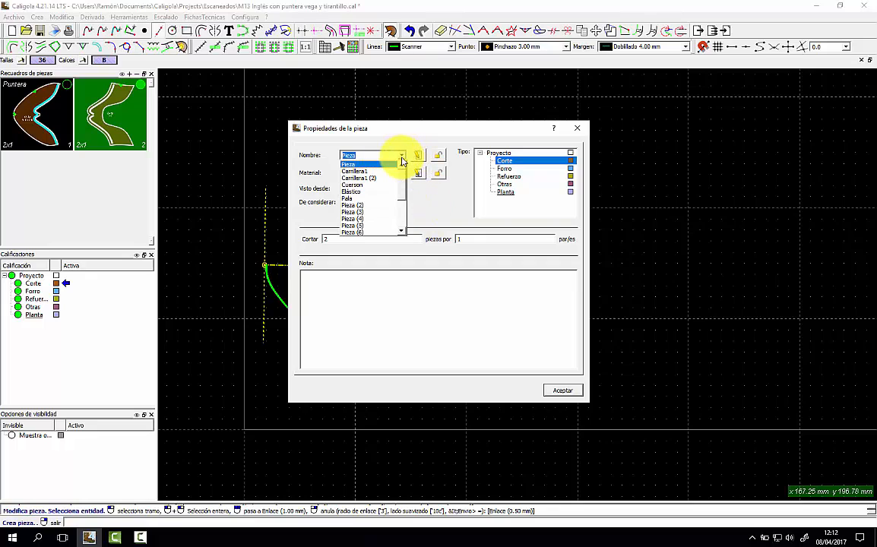
click(372, 198)
click(403, 175)
click(388, 187)
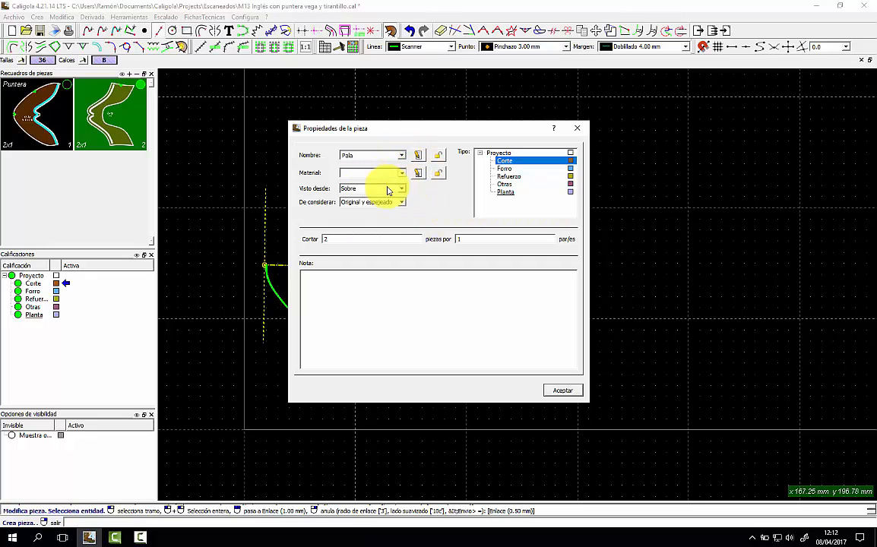
click(561, 391)
Place the Pala label inside the vamp's lower half and hide the finished piece in the drawing.
click(426, 333)
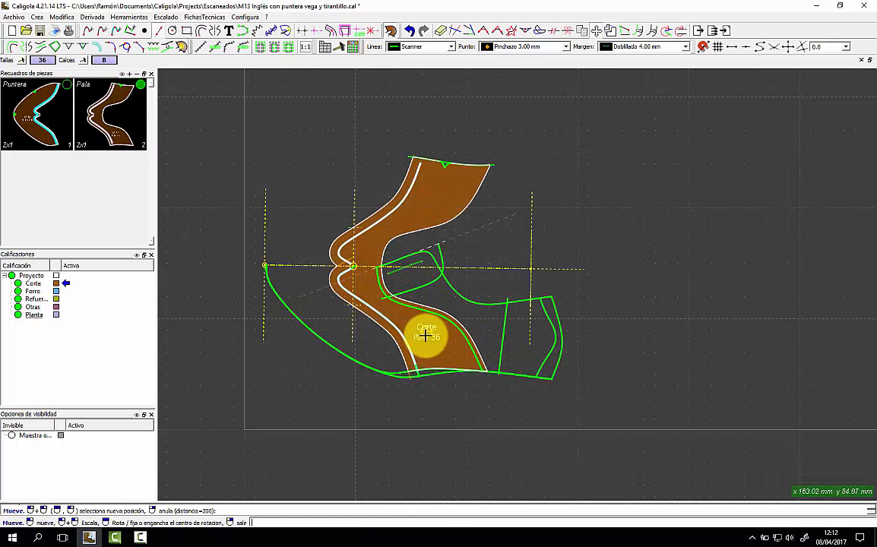
click(389, 308)
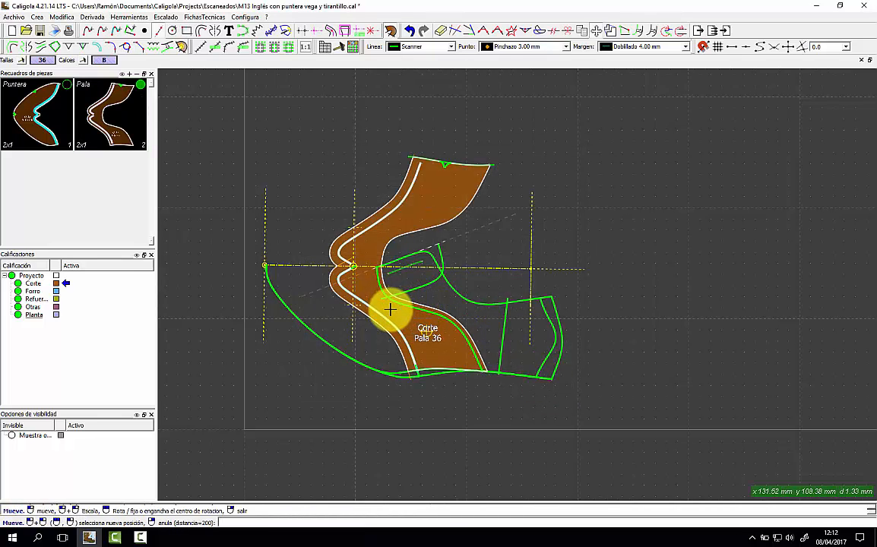
click(394, 313)
right_click(394, 313)
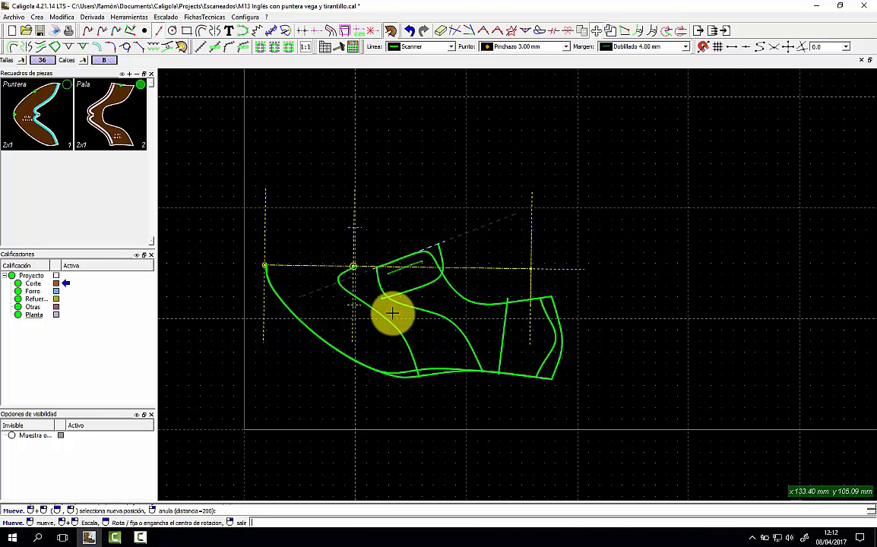
click(130, 129)
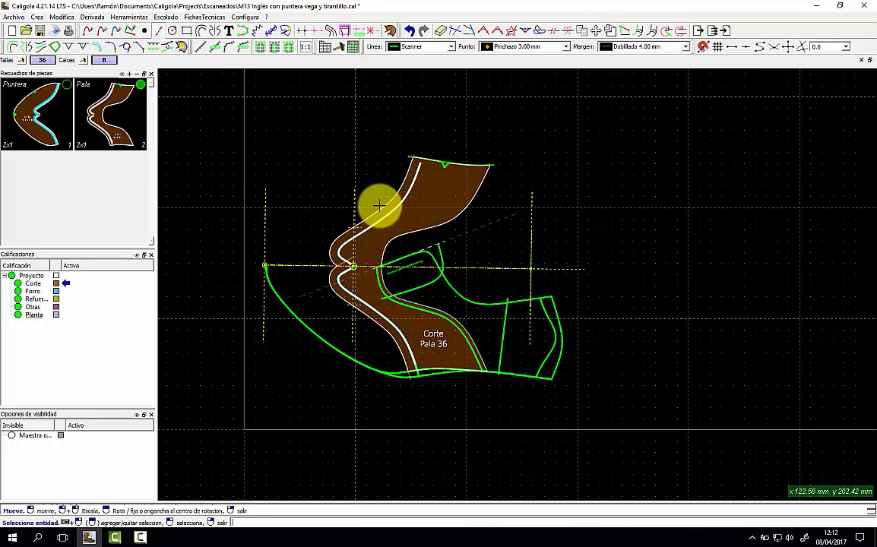
scroll(378, 201, up, 1)
scroll(360, 203, down, 1)
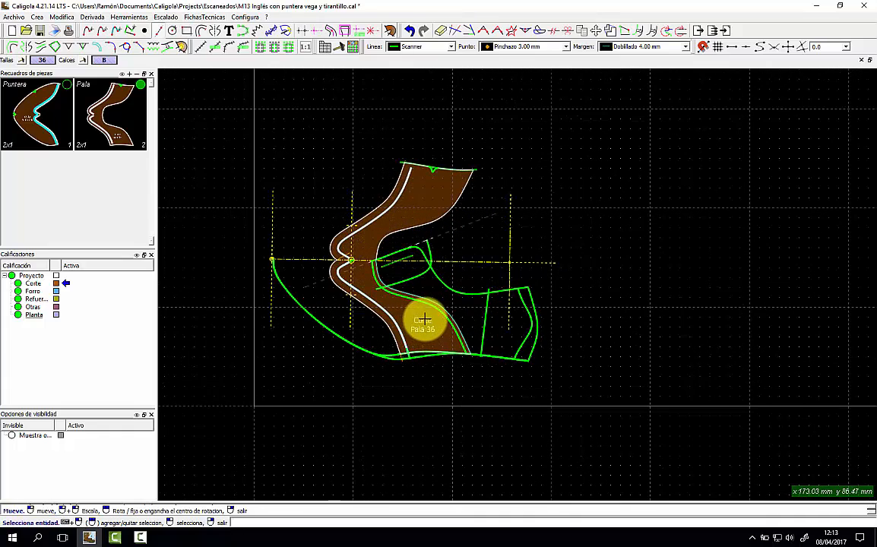
scroll(423, 319, up, 1)
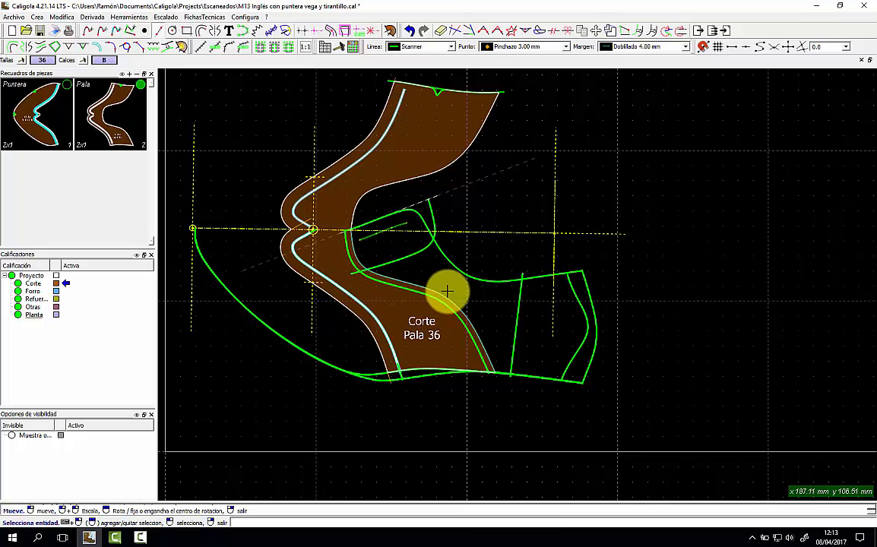
click(141, 84)
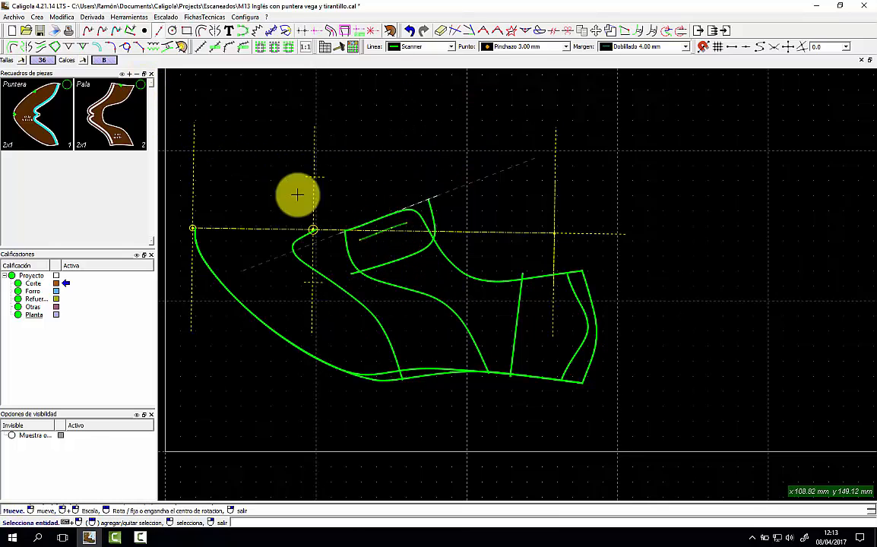
Duplicate in place the curved line from the lacing tab's front corner to the lower outline and select one of the overlapping base lines.
click(400, 286)
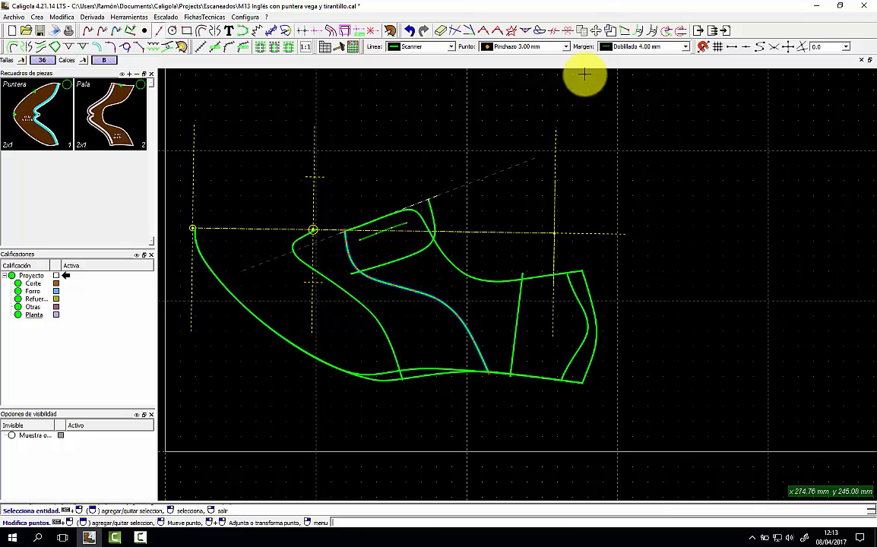
click(586, 33)
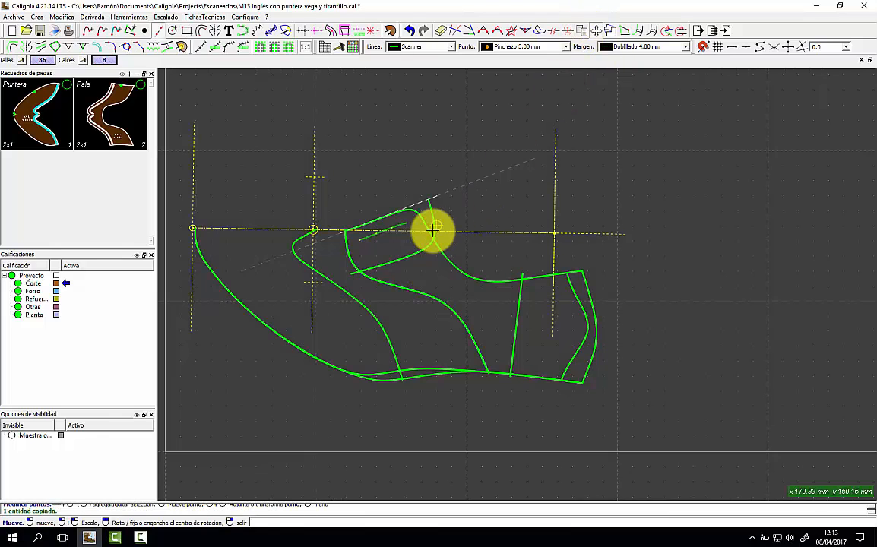
right_click(417, 277)
click(409, 289)
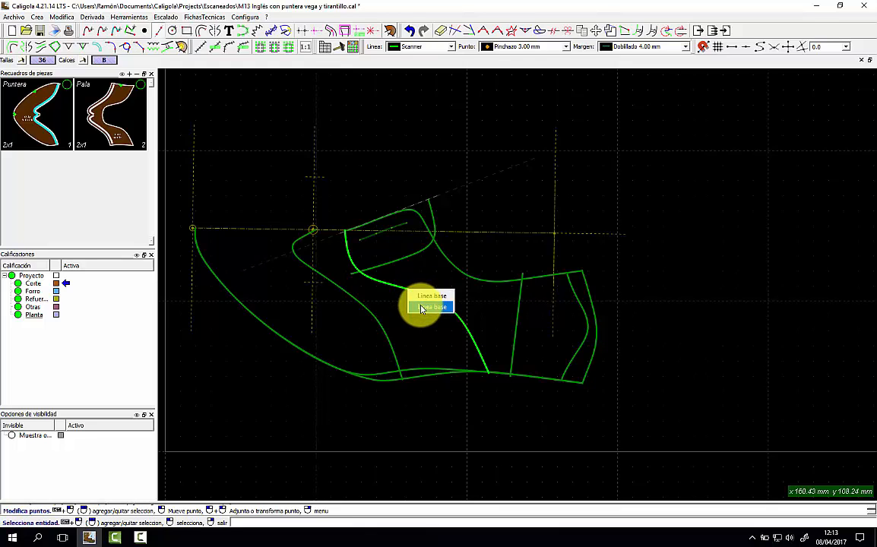
click(423, 307)
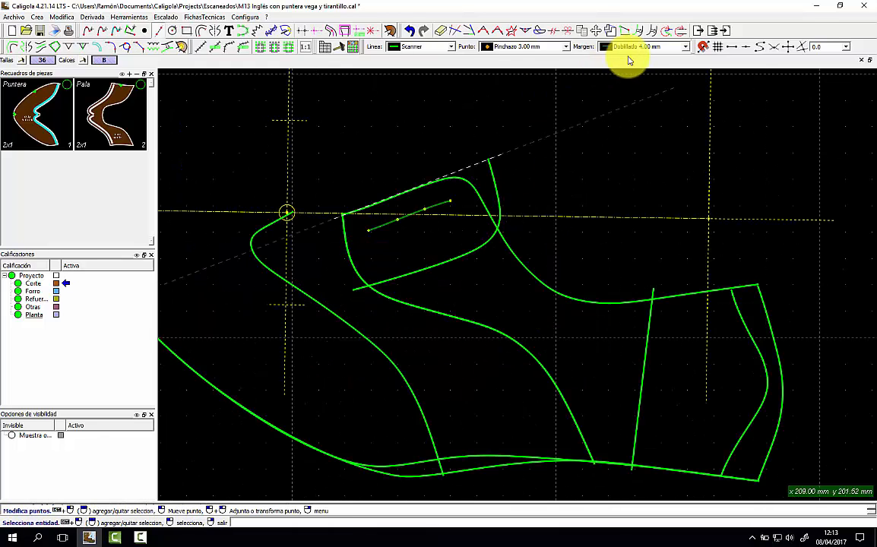
Add a Doblillado 4.00 mm margin along the whole collar line, from the lacing tab's front corner to the heel, on its upper side.
click(13, 47)
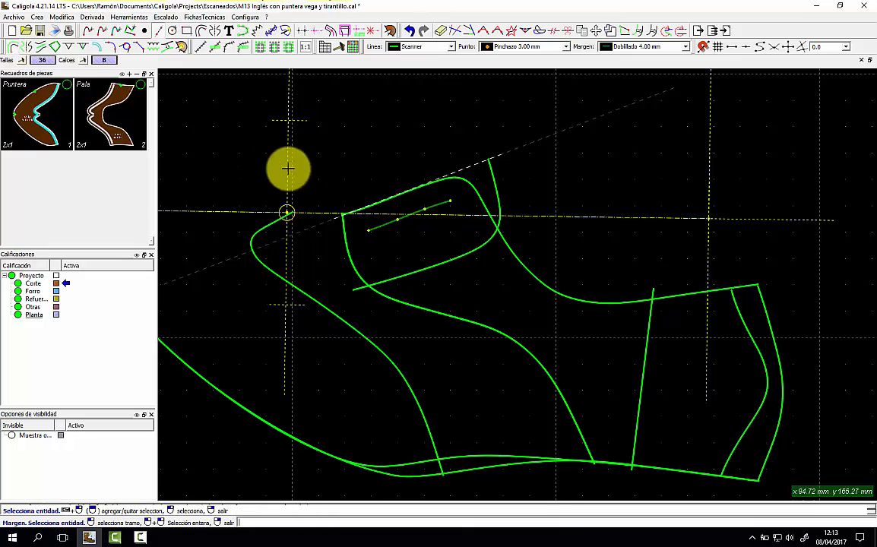
click(466, 177)
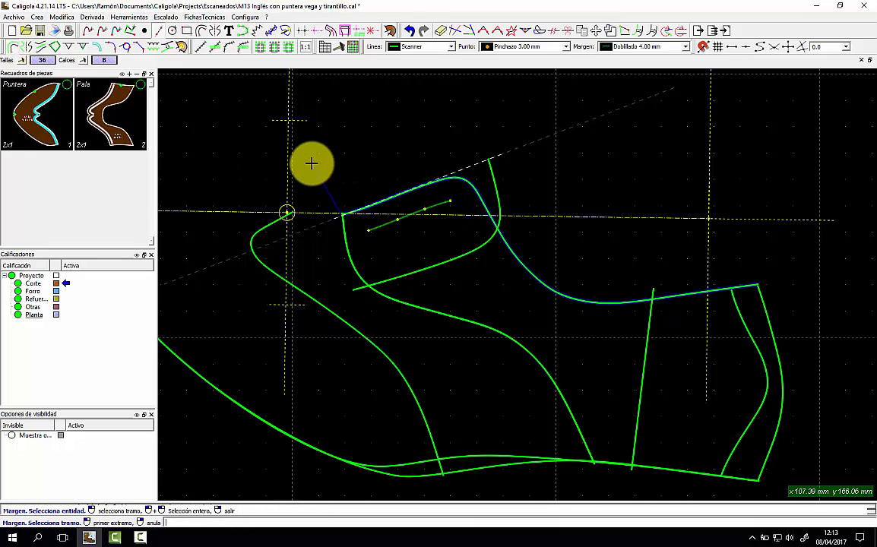
click(787, 236)
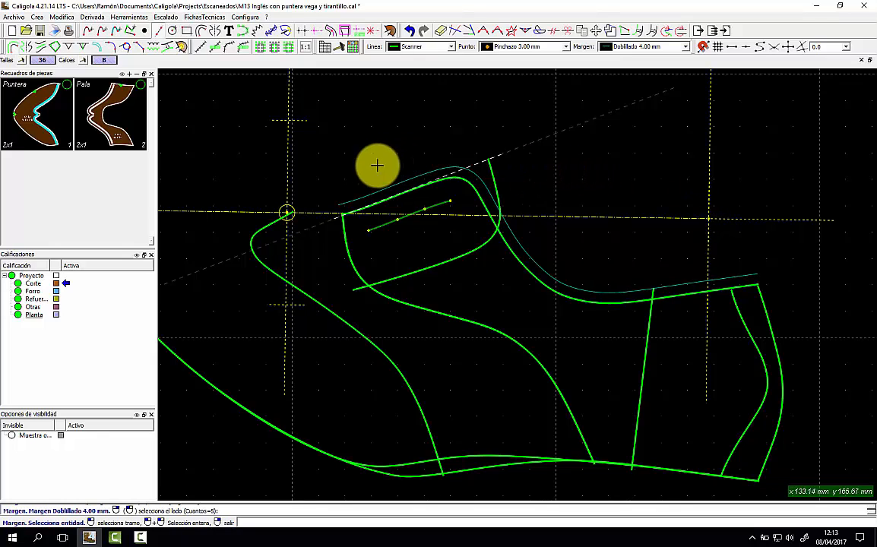
Add an Empalme 8.00 mm margin along the duplicated curved line from the lacing tab's front corner to the lower outline, on its toe side.
click(639, 48)
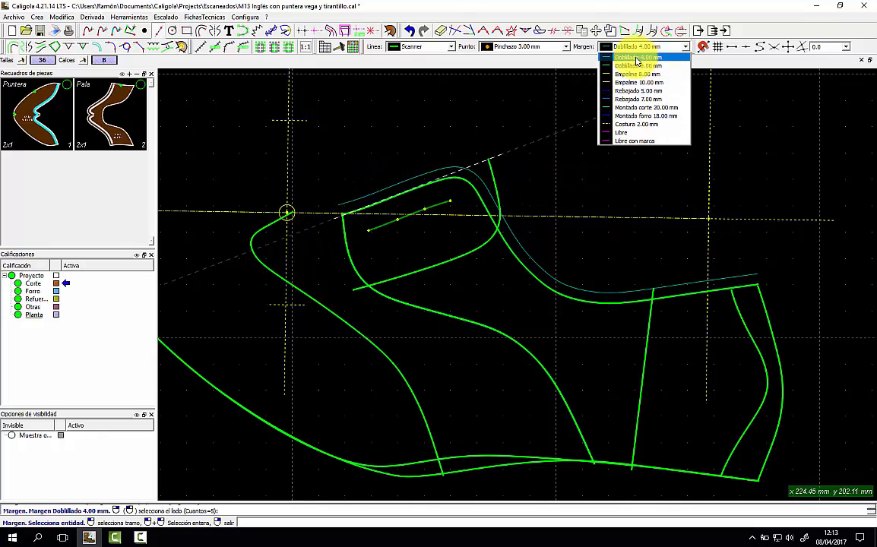
click(640, 75)
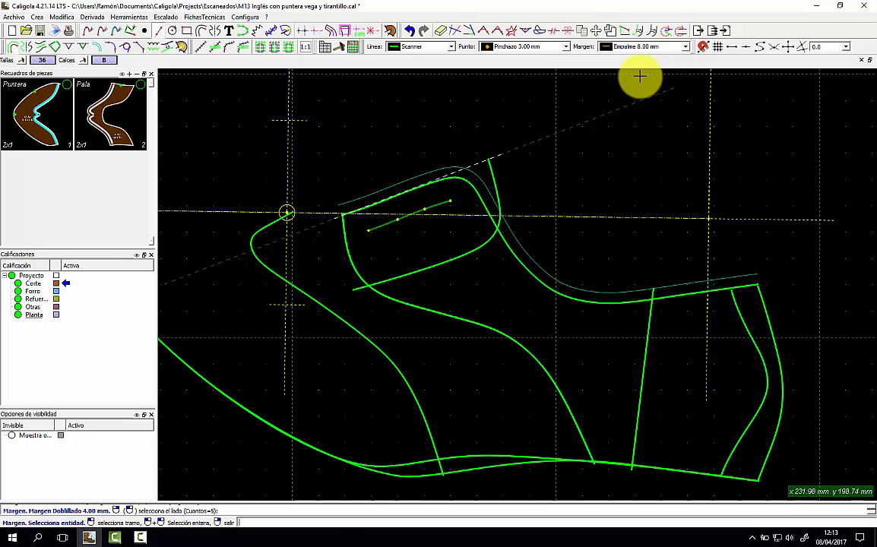
click(417, 309)
click(268, 233)
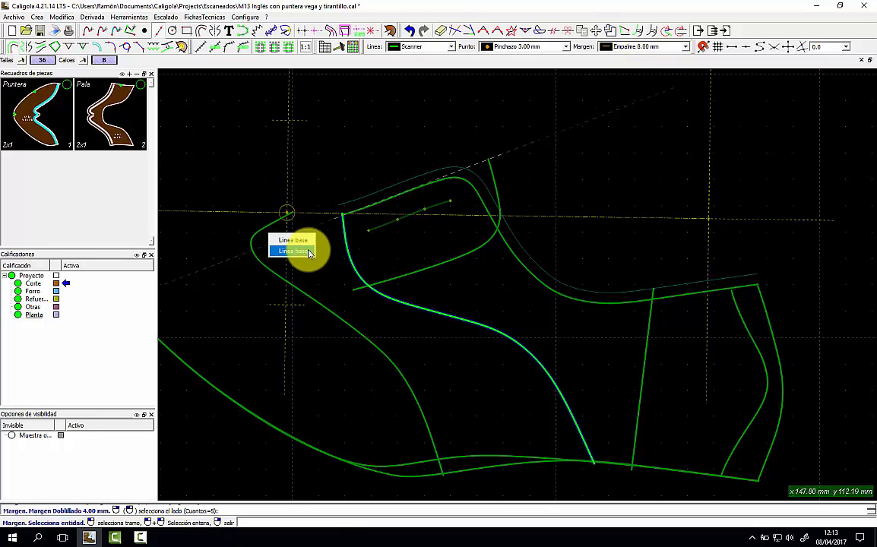
click(293, 252)
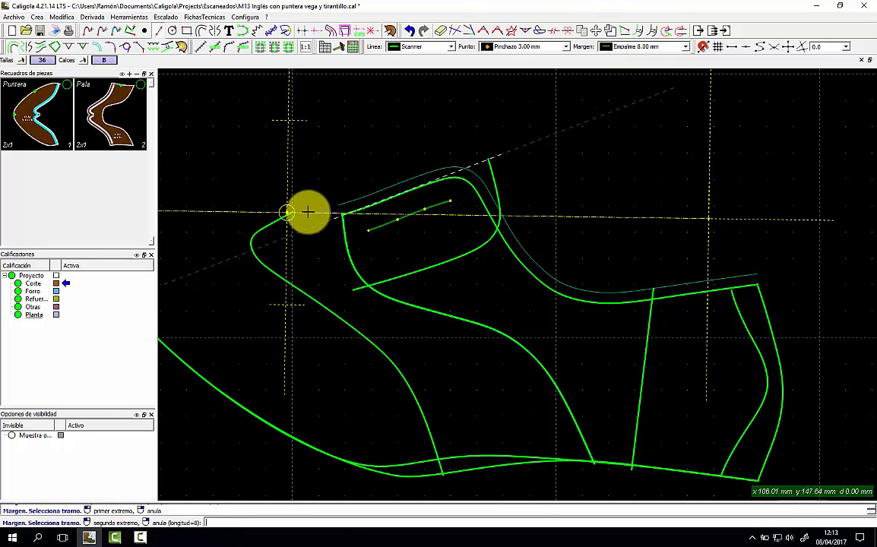
click(288, 212)
click(557, 493)
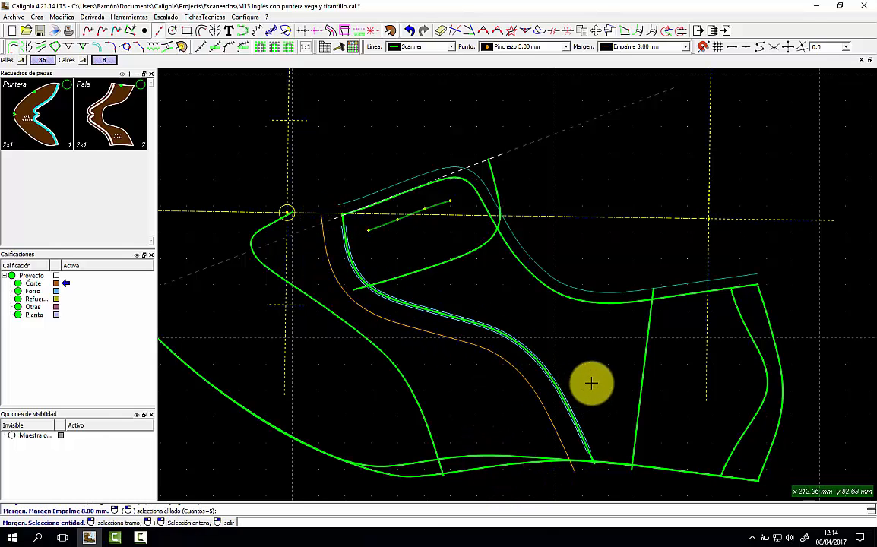
click(710, 335)
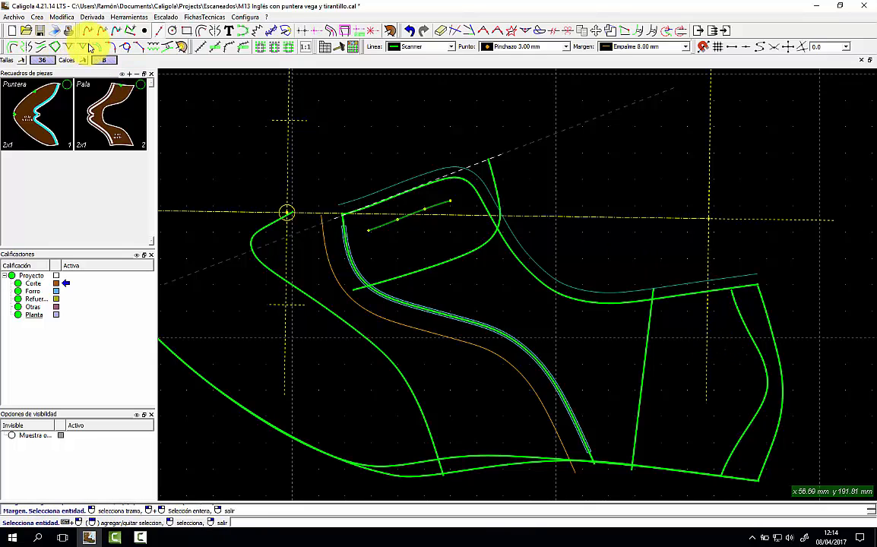
Add Marca channels along the upper and lower stretches of the curved line beside the heel, leaving a gap at its middle bend.
click(94, 47)
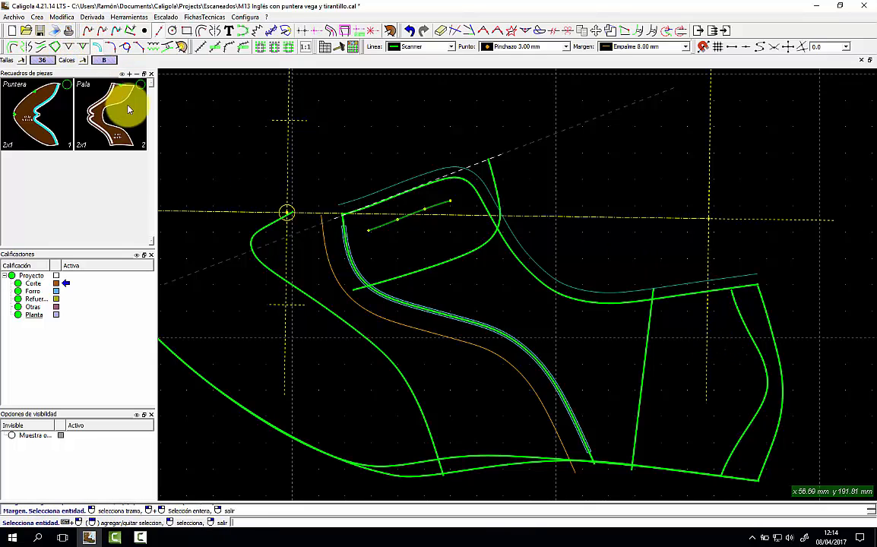
click(727, 312)
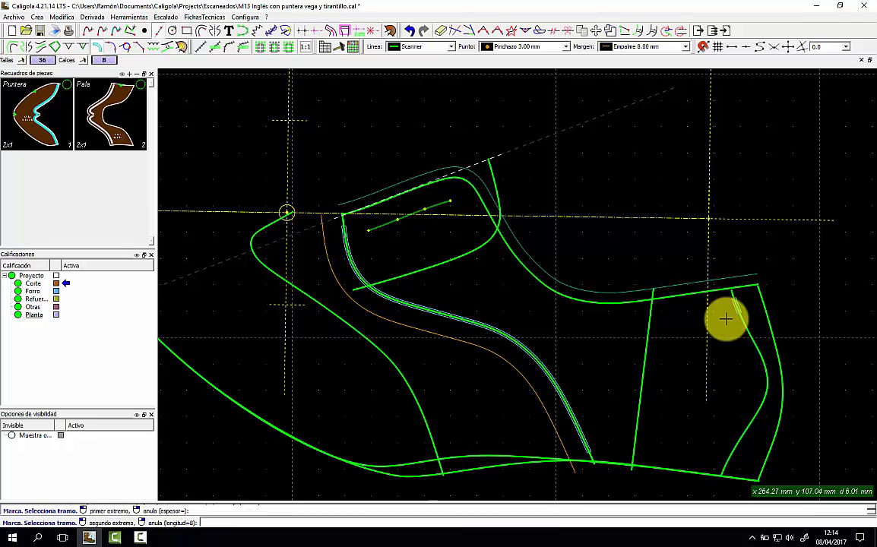
click(765, 363)
click(767, 387)
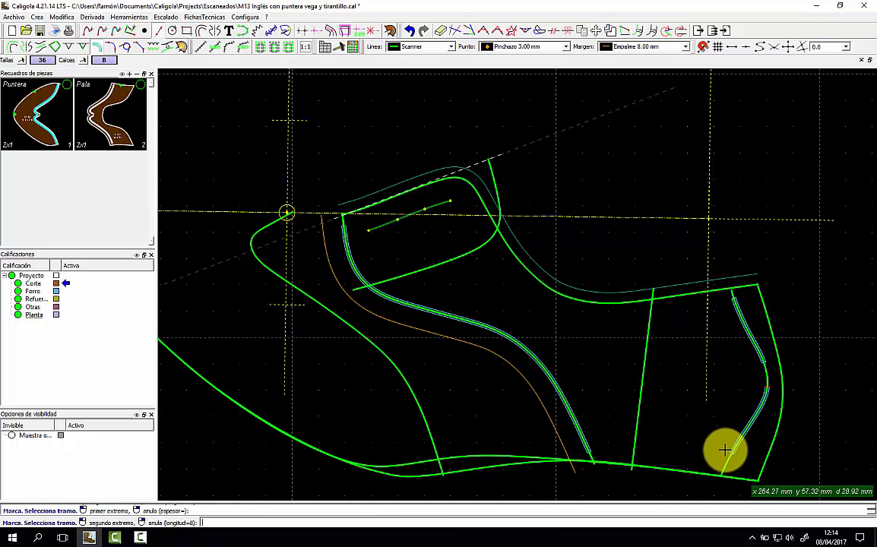
click(720, 452)
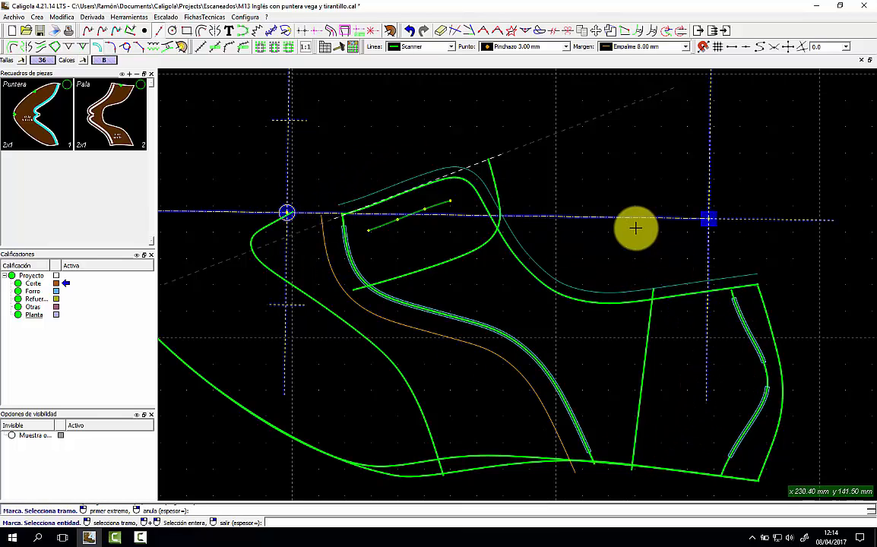
right_click(615, 258)
Create a Corte piece bounded by the collar margin, the toe-side Empalme margin, the lower base line and the heel line.
click(390, 30)
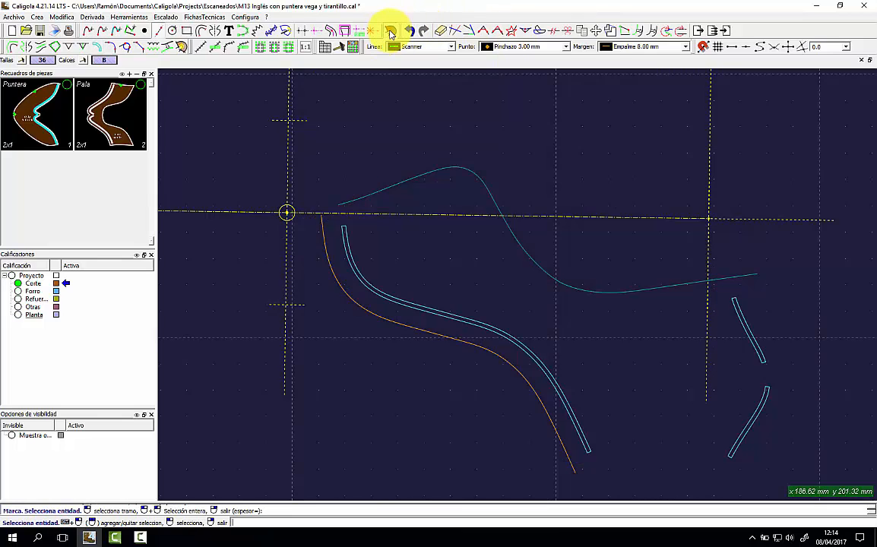
click(13, 276)
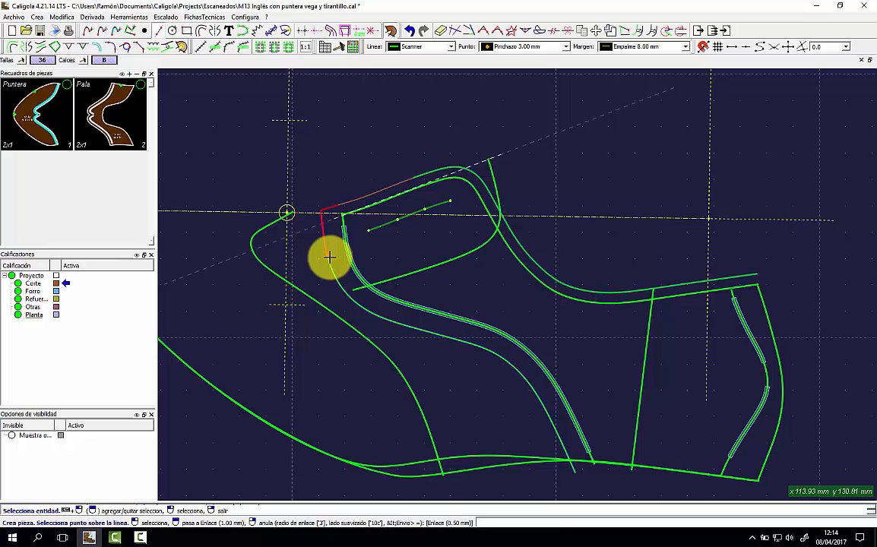
click(619, 465)
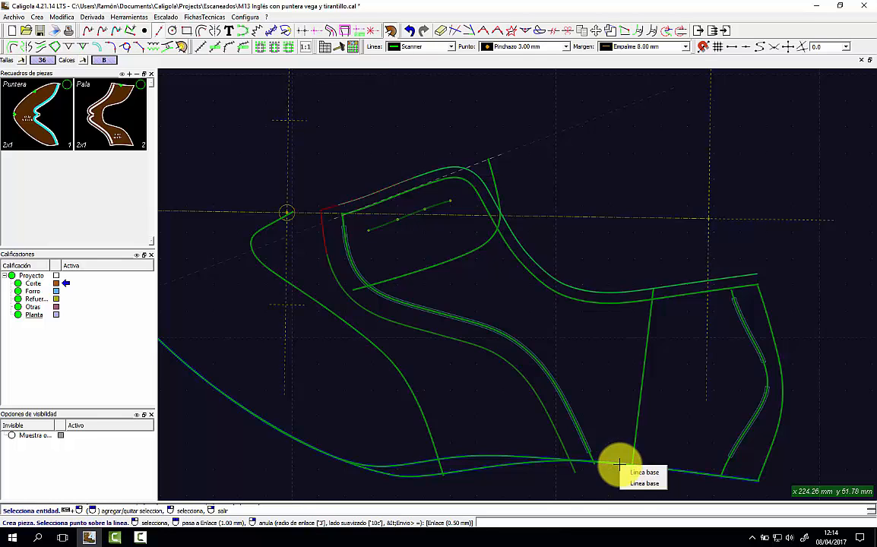
click(632, 471)
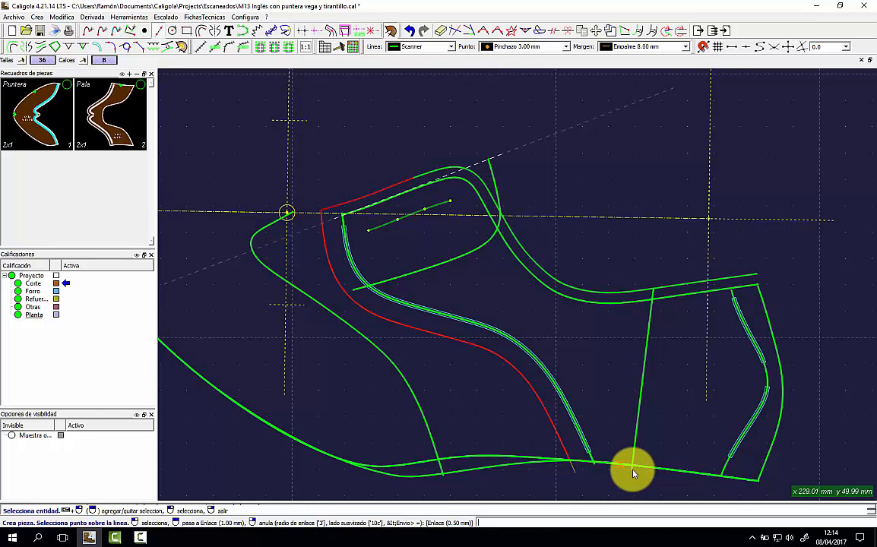
click(776, 436)
click(538, 311)
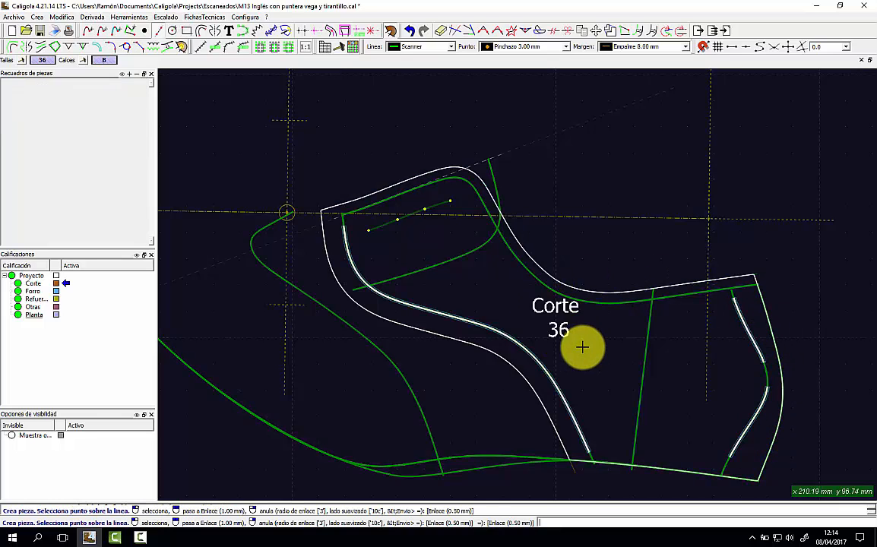
click(597, 363)
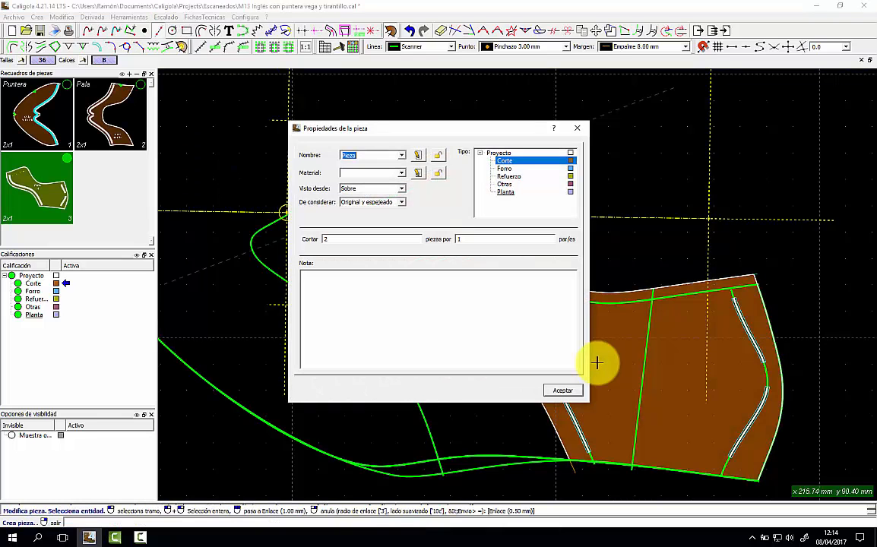
Name the piece Talón 1, set its material to Charol rojo and cut 4 pieces per 1 pair.
click(401, 156)
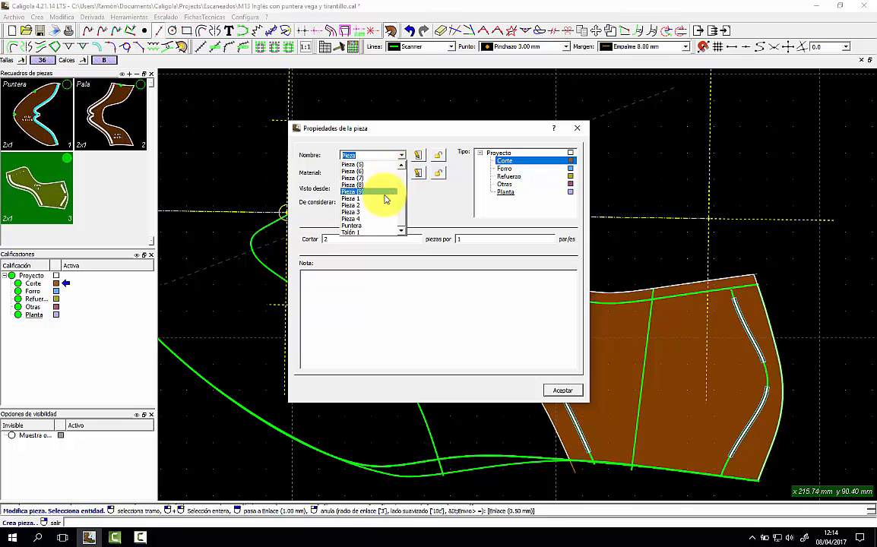
click(372, 233)
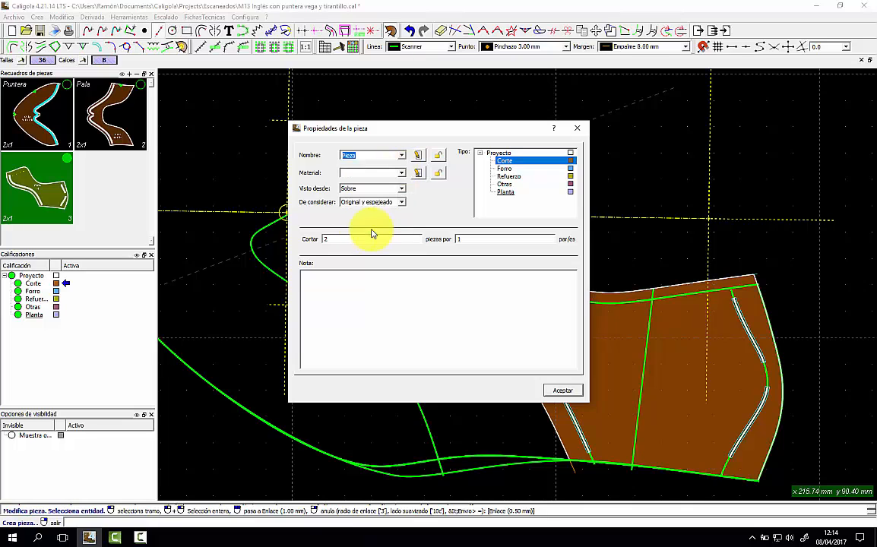
click(401, 172)
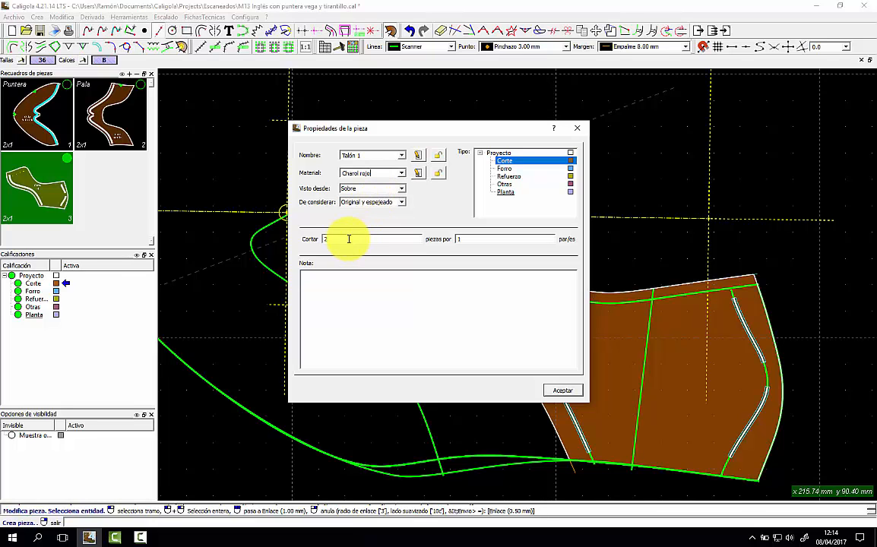
key(Return)
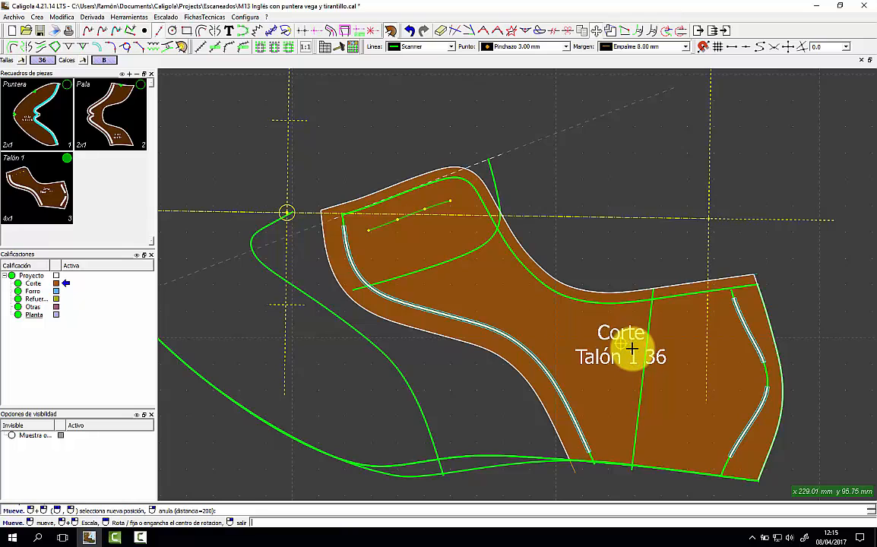
Place the Talón 1 label in the rear half of the piece and hide the finished piece in the drawing.
right_click(633, 349)
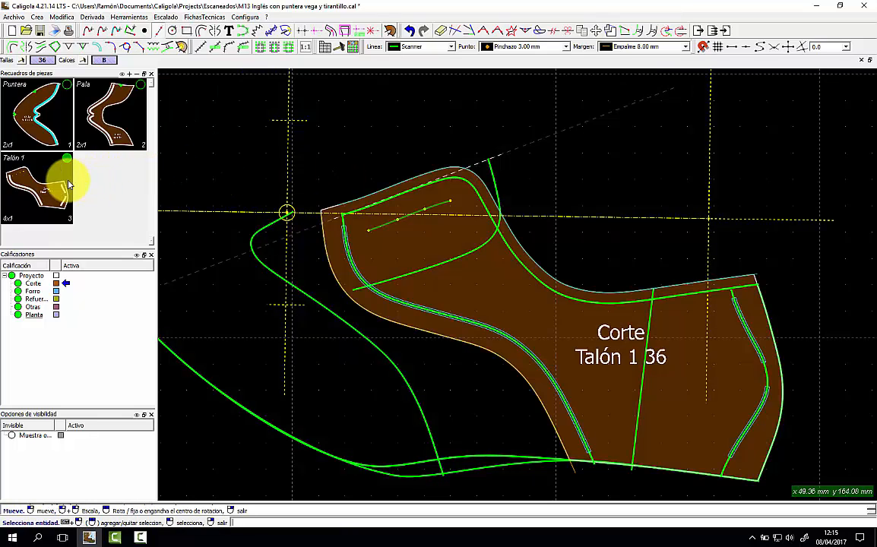
scroll(406, 239, up, 2)
scroll(373, 220, down, 2)
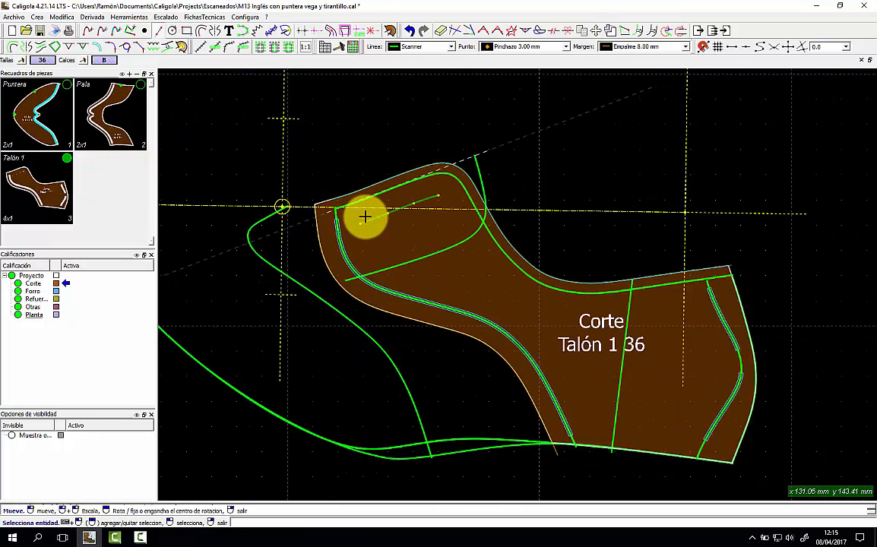
scroll(364, 217, down, 2)
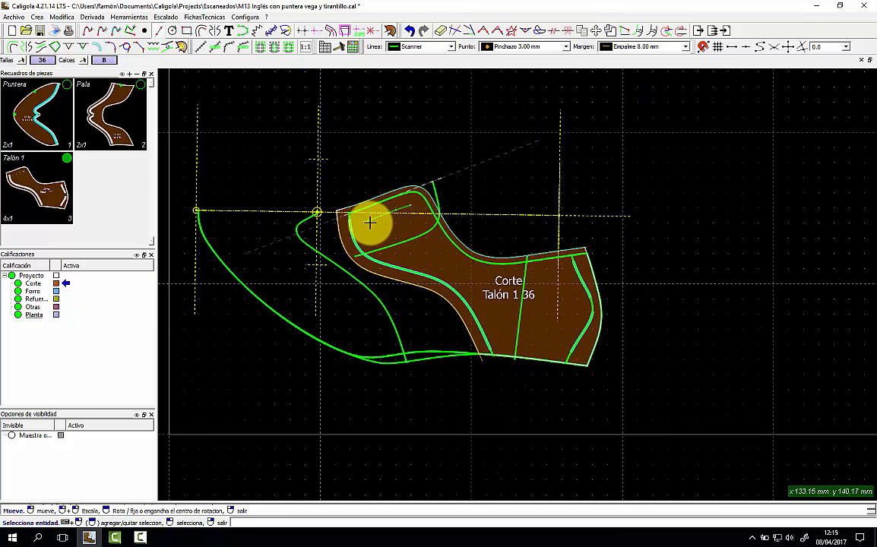
click(66, 158)
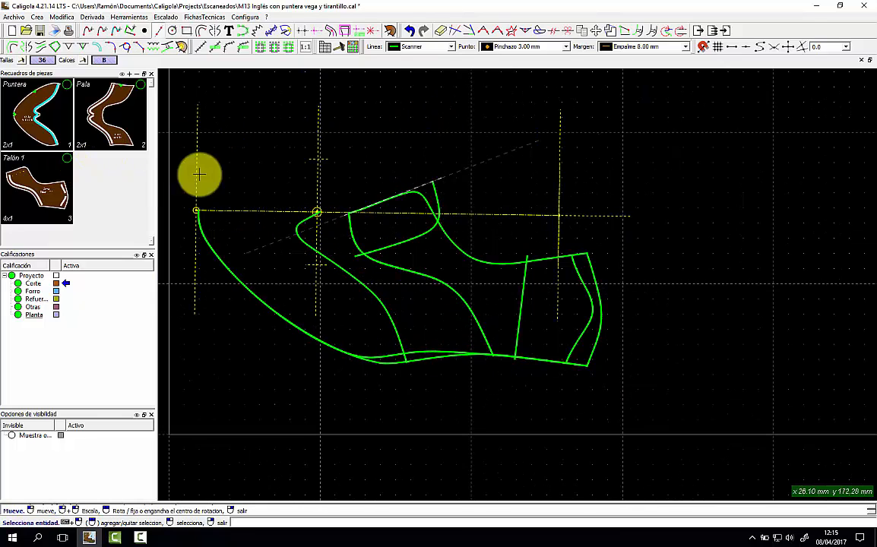
Mirror the curved line from the lacing tab's front corner to the lower outline across the sloping axis above the tab.
click(348, 241)
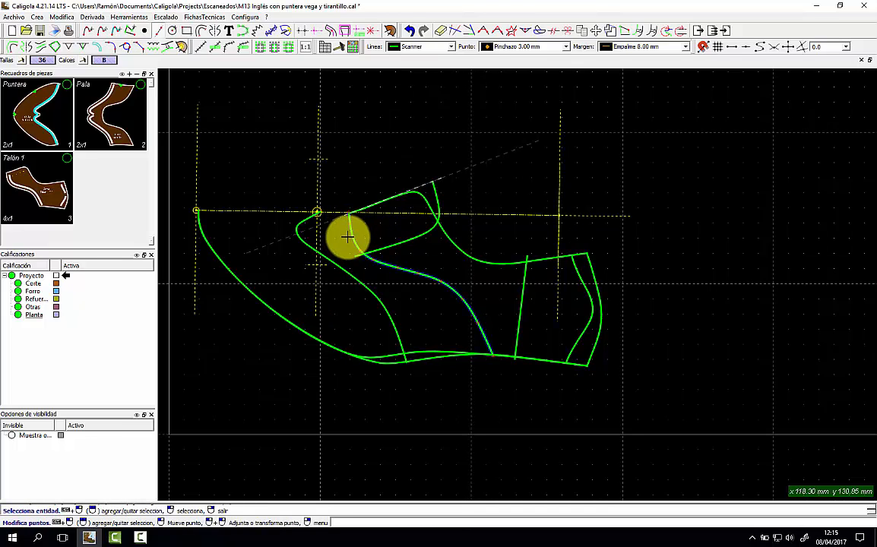
click(353, 182)
click(15, 49)
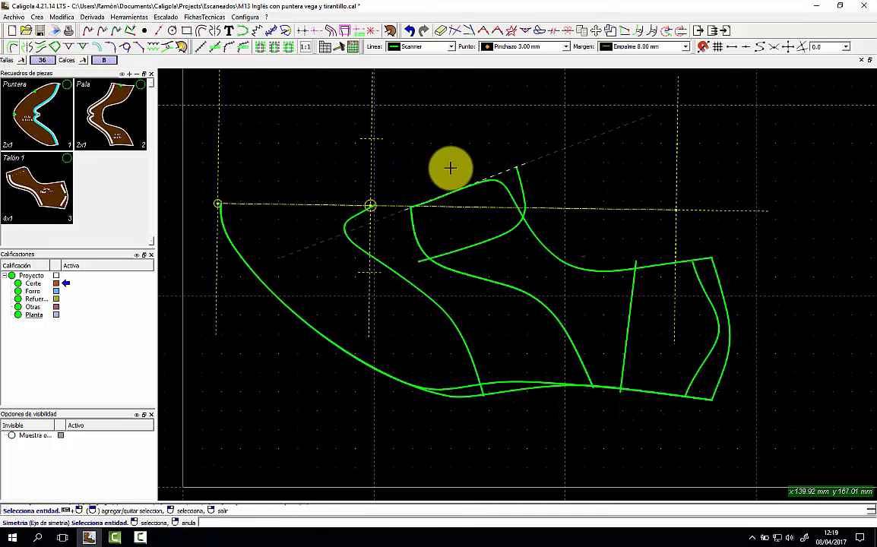
click(507, 172)
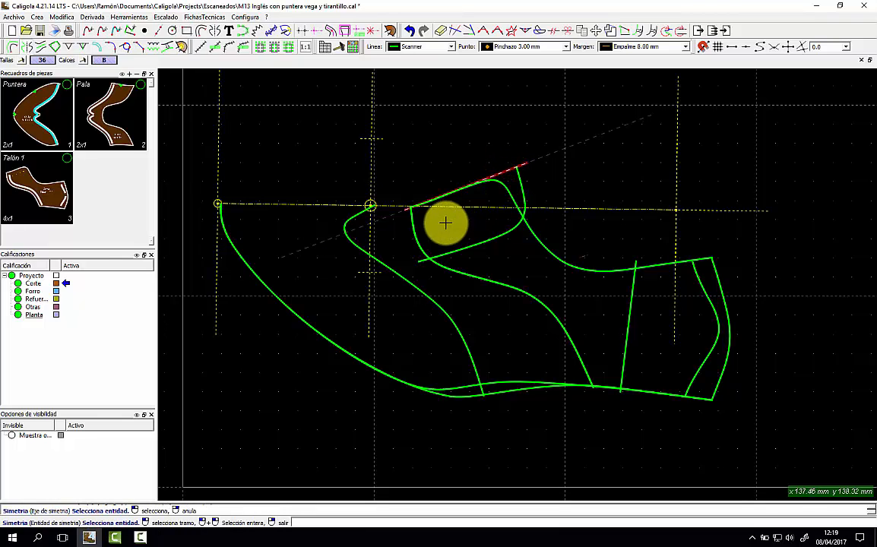
click(413, 226)
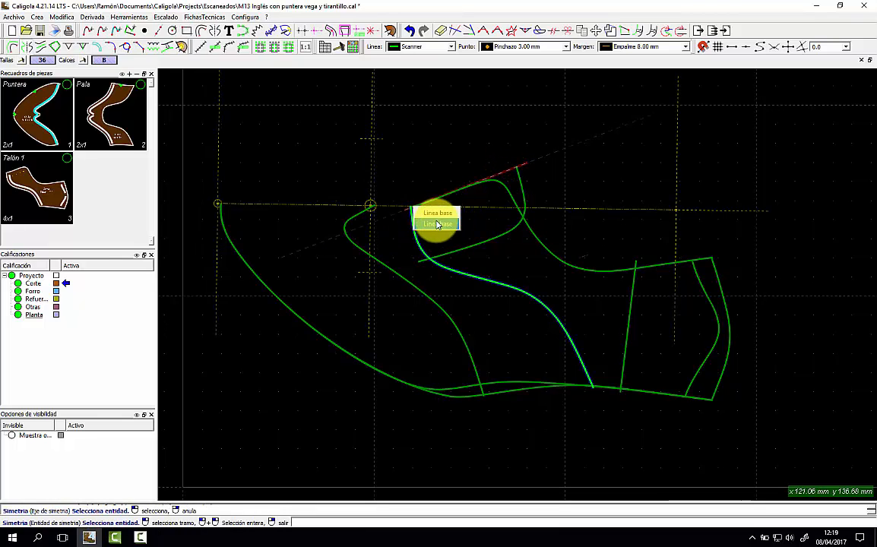
click(435, 223)
click(443, 202)
click(565, 338)
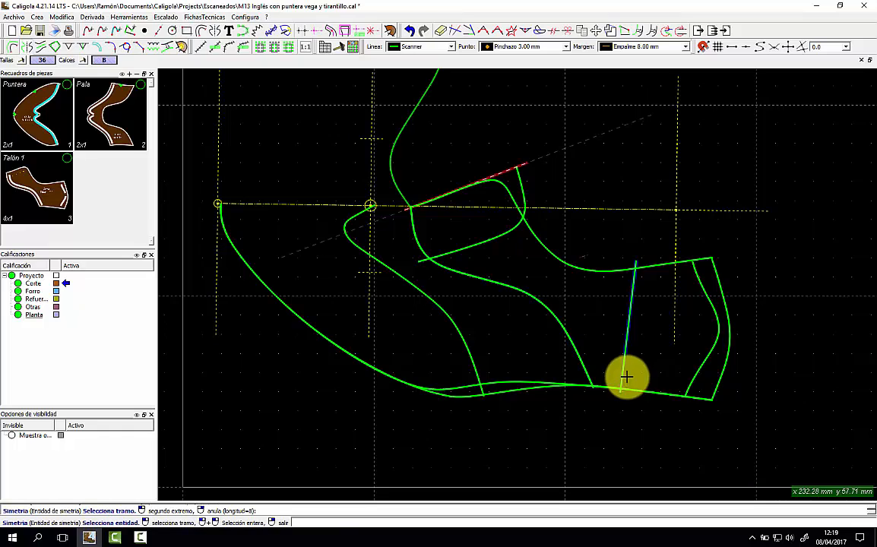
Mirror the full collar line, from the heel to the lacing tab's front corner, across the same sloping axis.
click(542, 251)
click(501, 155)
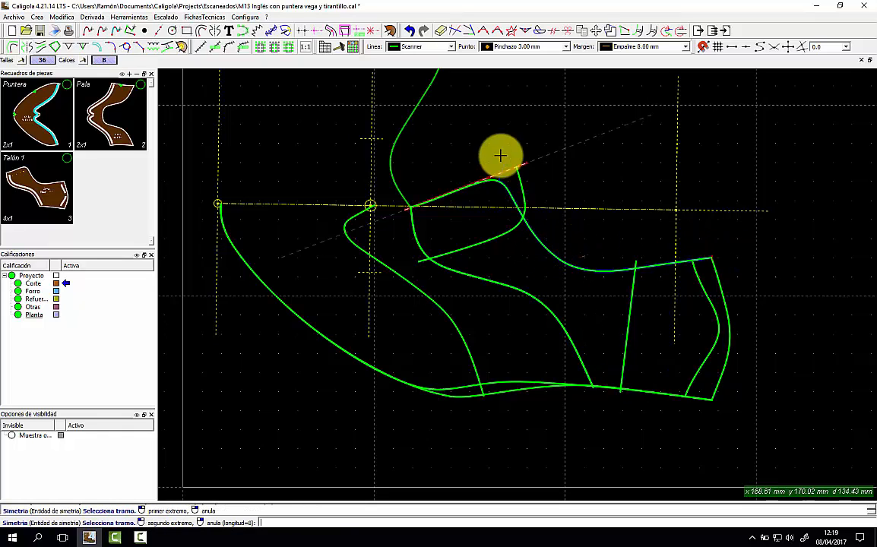
click(391, 163)
scroll(613, 222, down, 3)
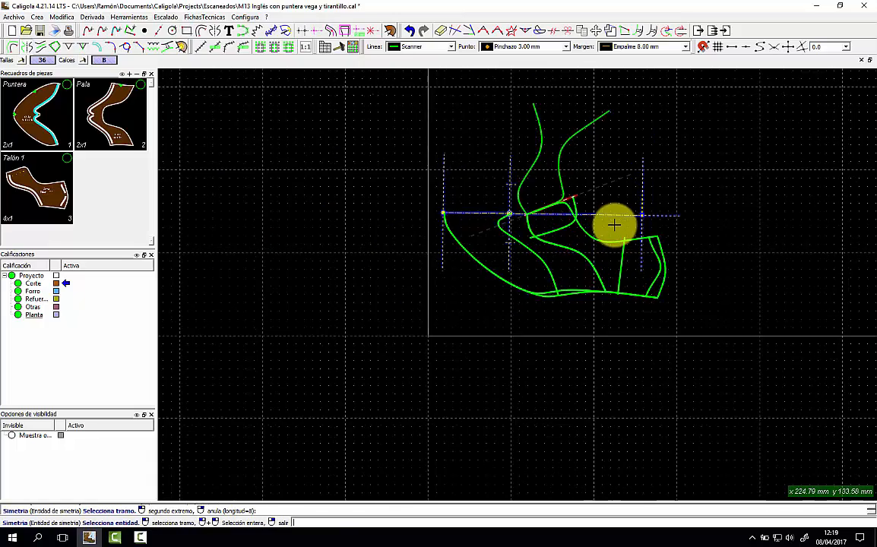
scroll(614, 224, up, 3)
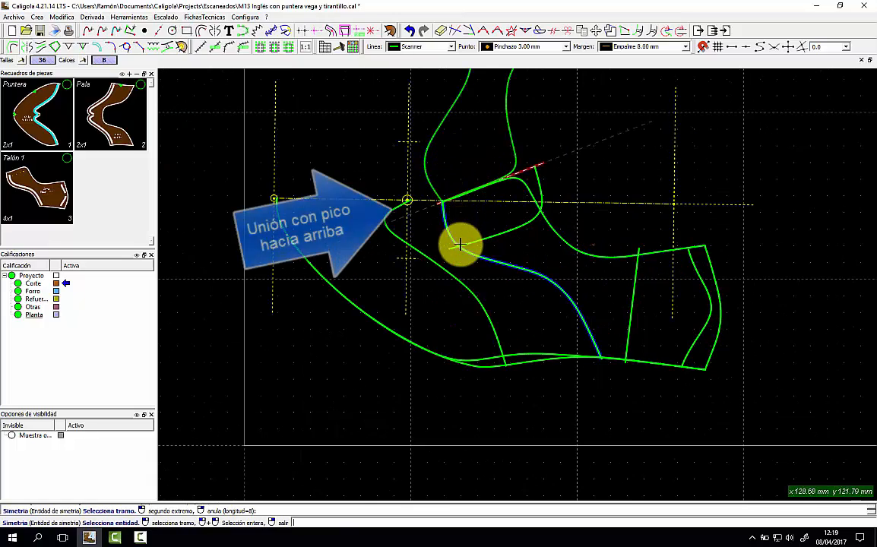
scroll(445, 224, up, 1)
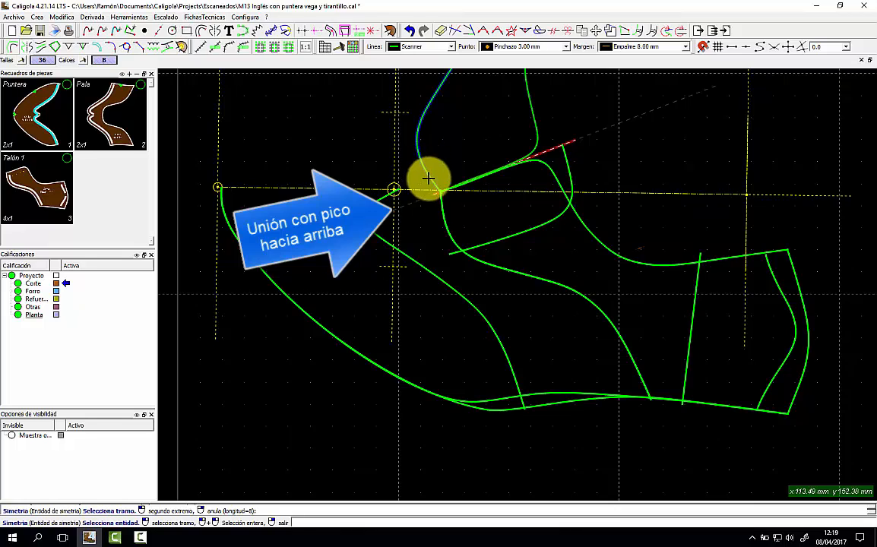
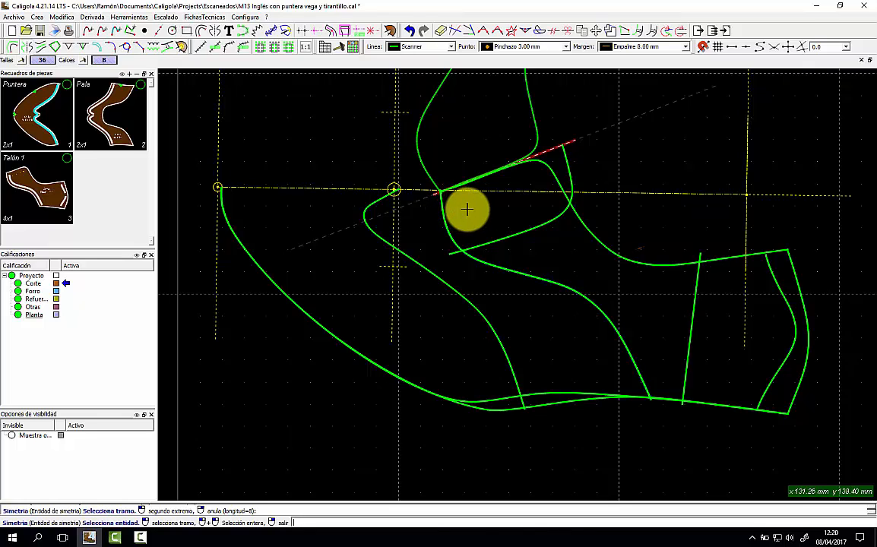
key(Escape)
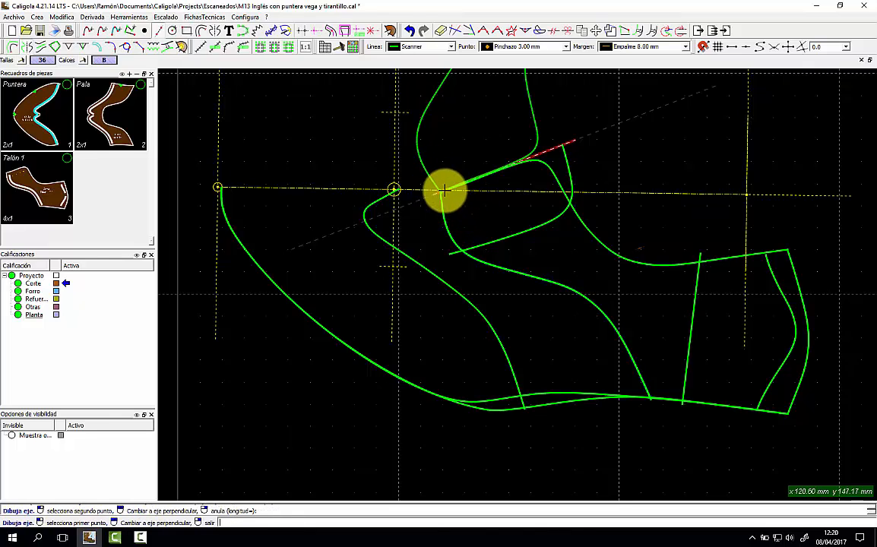
right_click(452, 232)
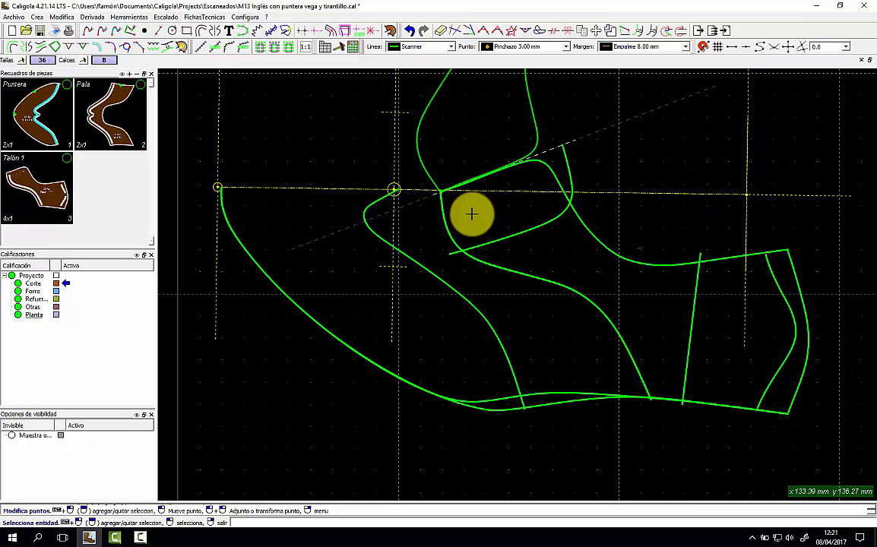
Select the upper segment of the quarter's curved front line for Cambra and try rotating it about a point on the curve.
click(497, 31)
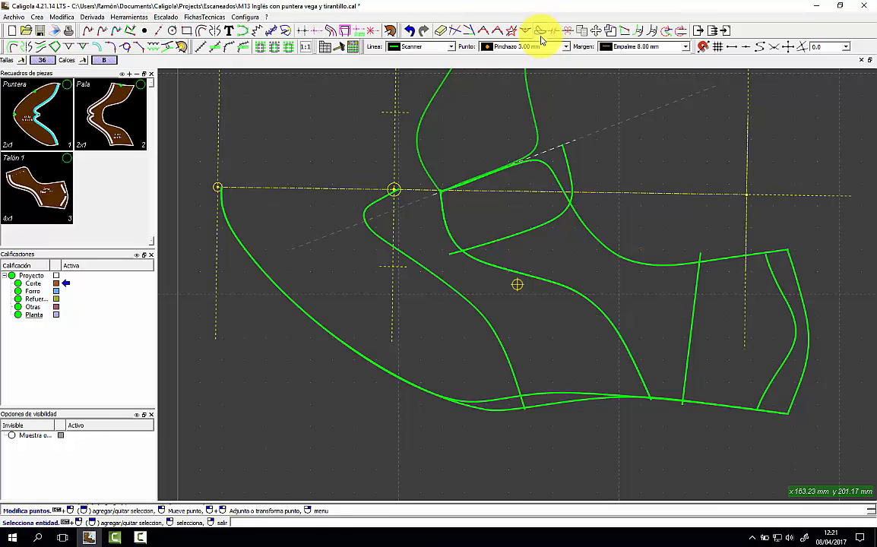
click(453, 192)
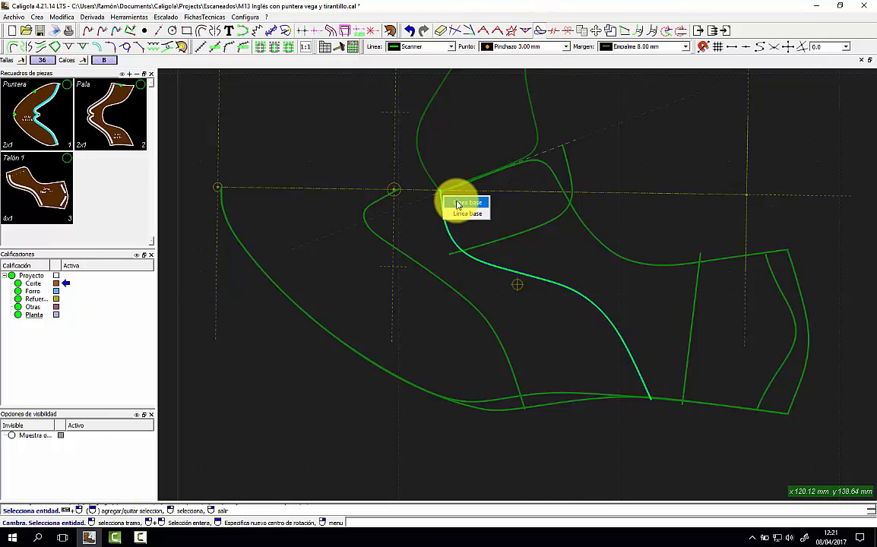
click(454, 214)
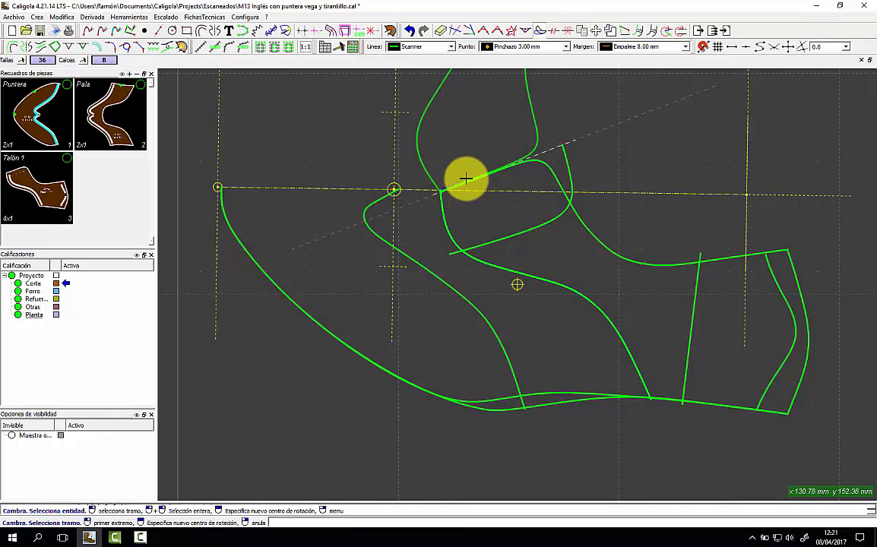
click(466, 178)
click(456, 235)
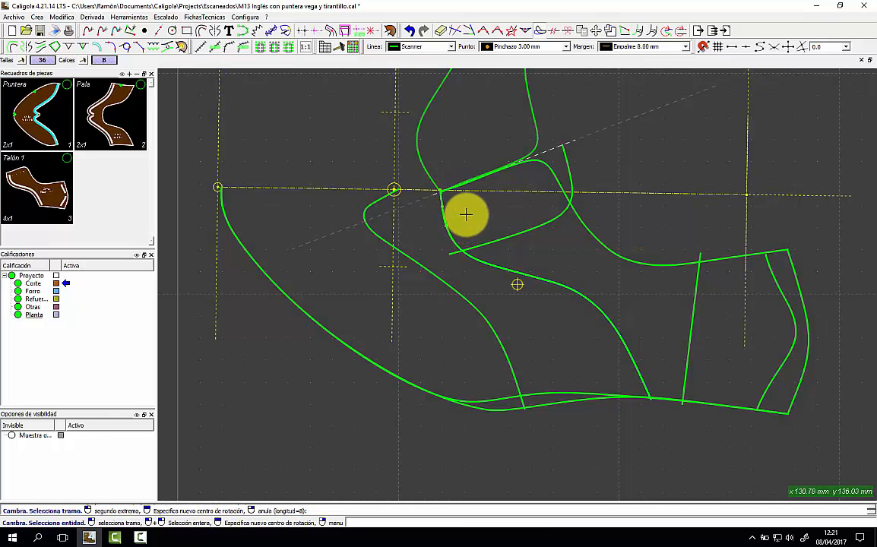
click(455, 218)
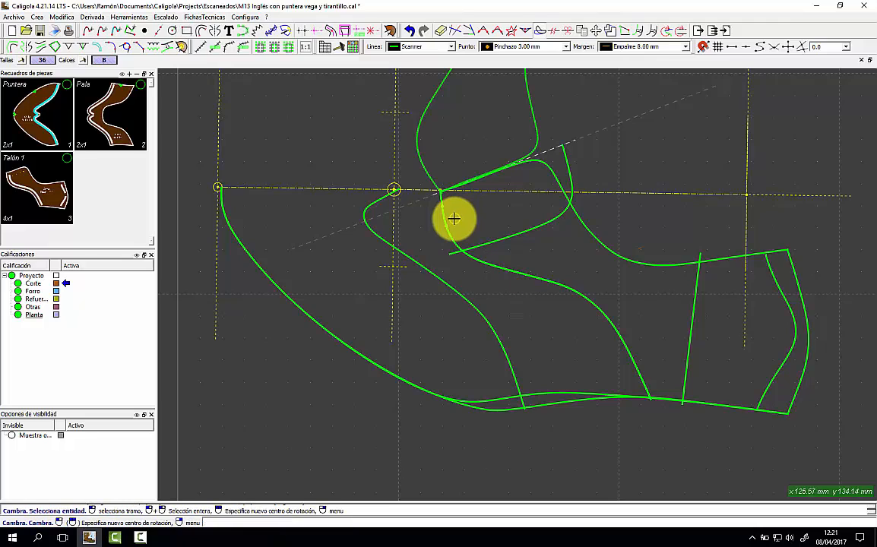
click(446, 224)
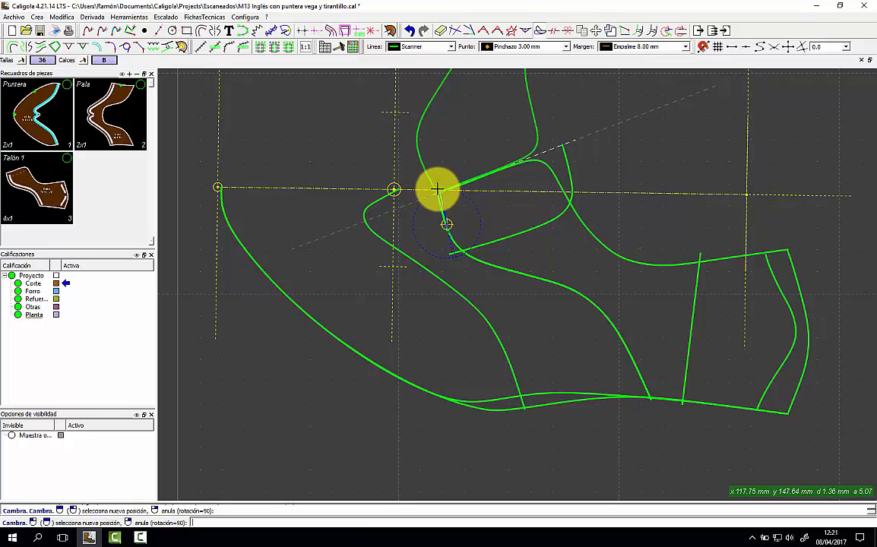
click(440, 189)
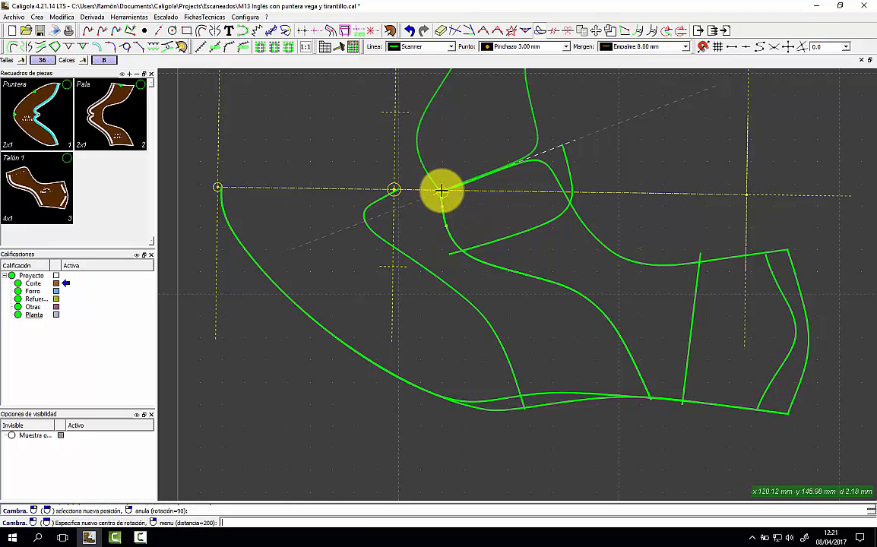
Rotate the front curve's upper end forward about a lower point to follow the mirrored curve, and check the corner on the Talón 1 piece.
click(453, 239)
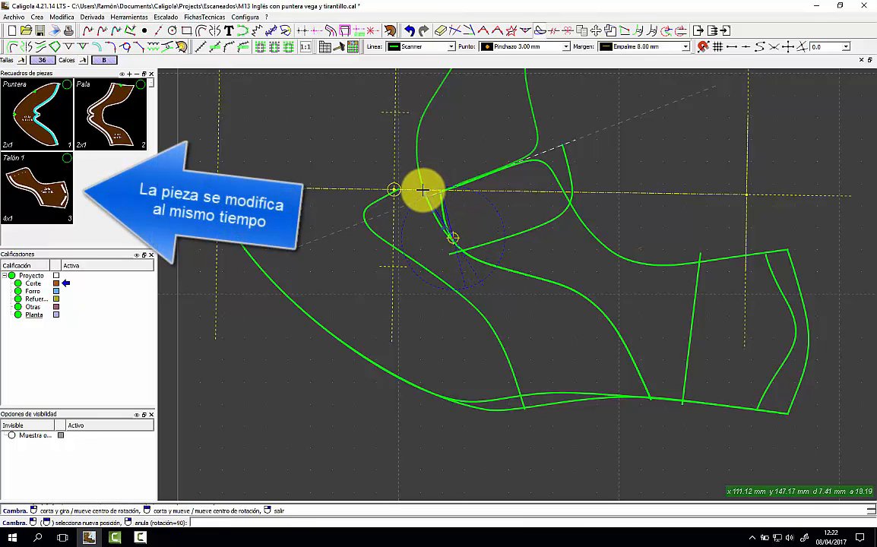
click(463, 207)
scroll(465, 209, down, 1)
right_click(465, 209)
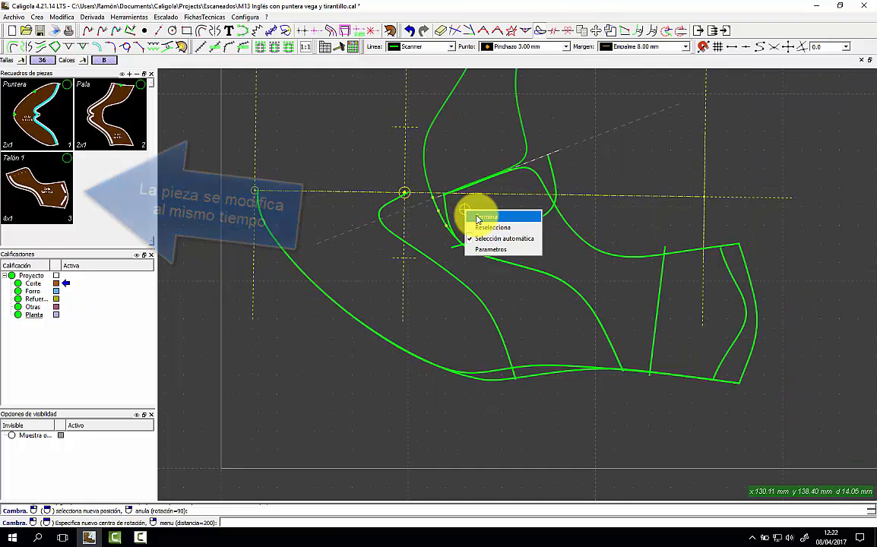
click(476, 218)
click(74, 176)
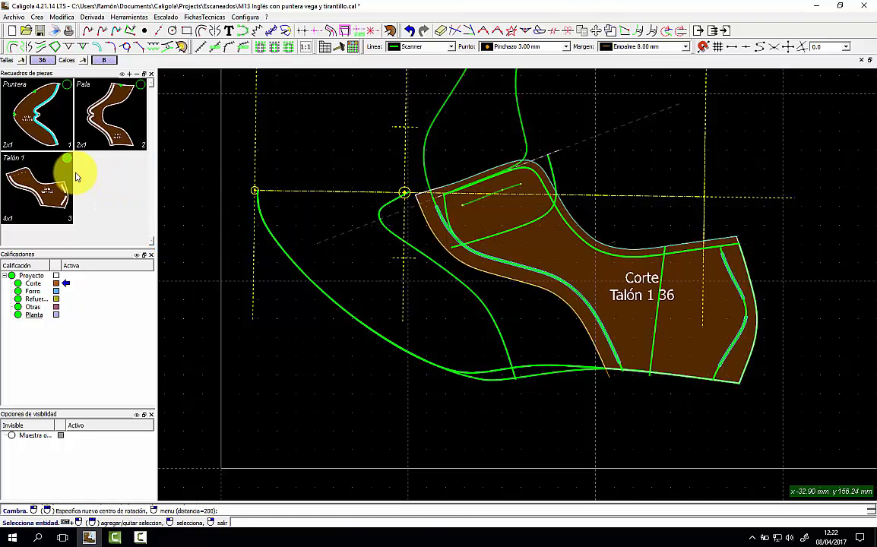
scroll(410, 213, up, 1)
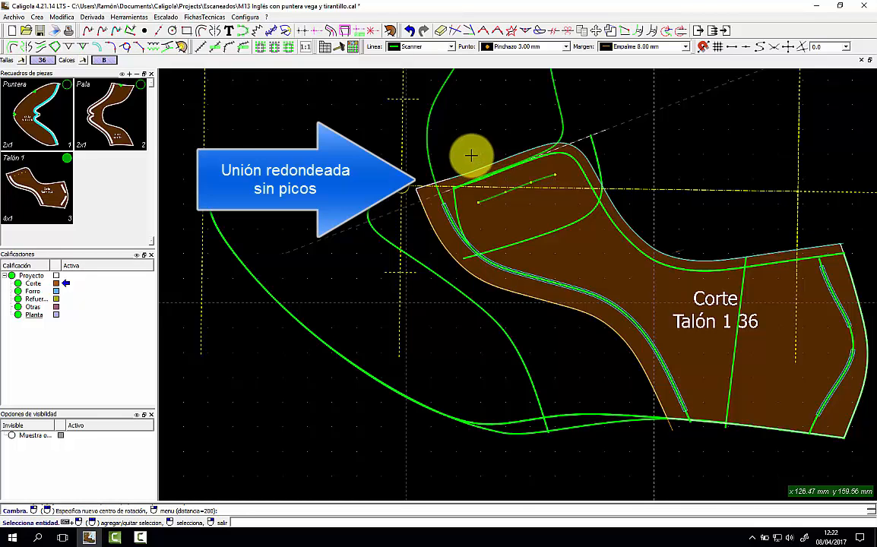
click(67, 158)
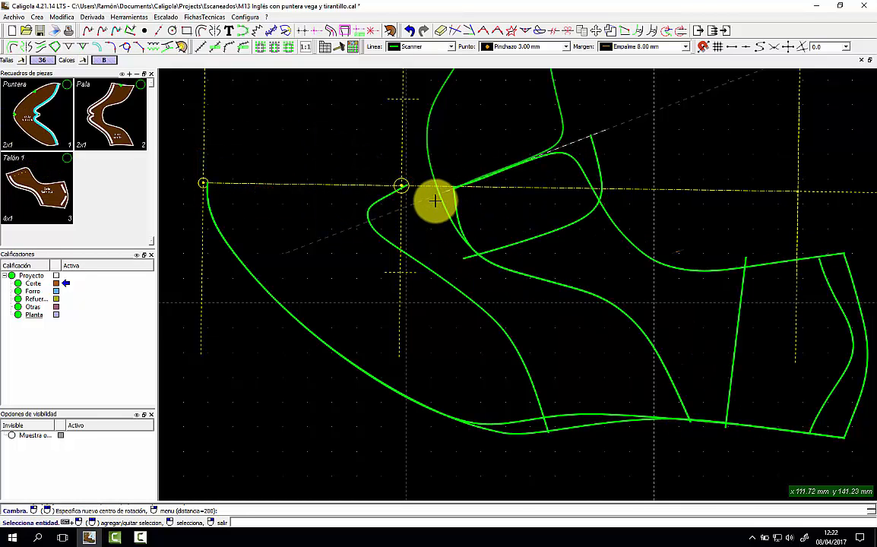
Move the collar line's front endpoint onto the front curve's new upper end and check the corner on the Talón 1 piece.
scroll(434, 200, up, 1)
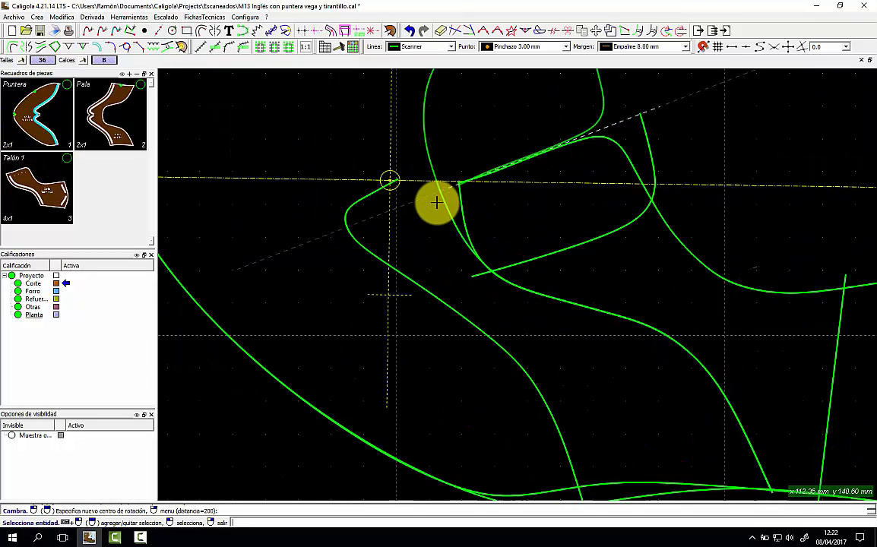
click(562, 146)
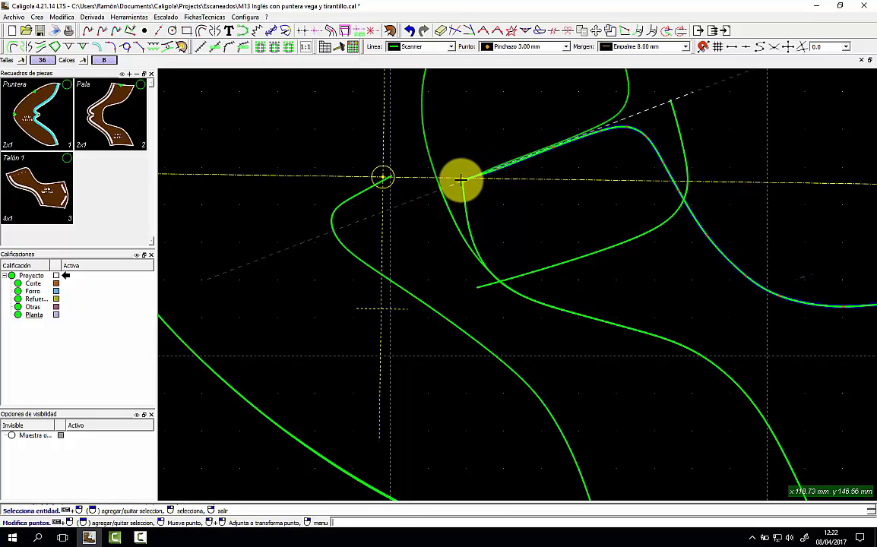
drag(460, 180, 440, 189)
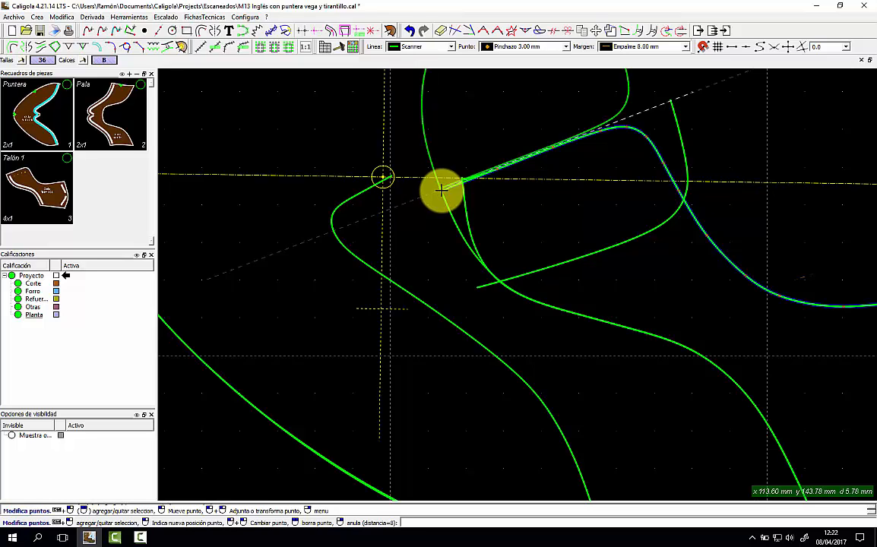
drag(438, 189, 441, 188)
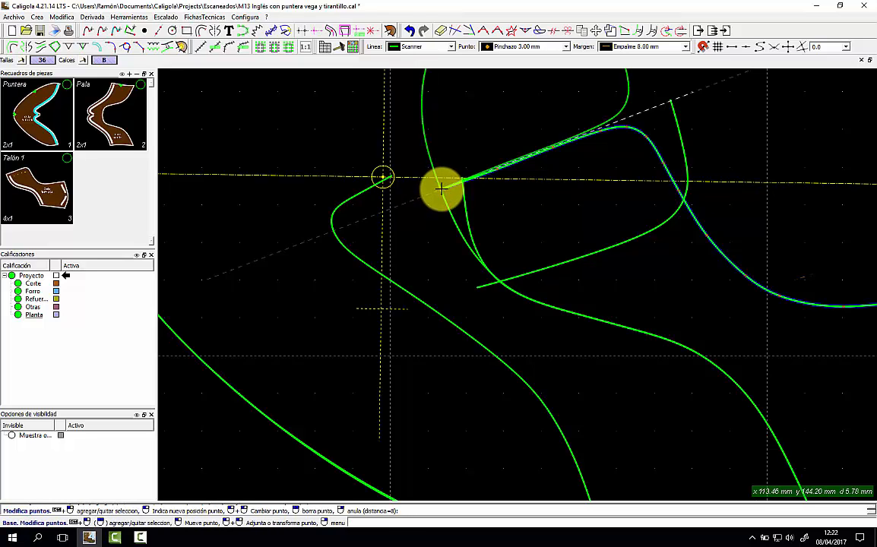
key(Escape)
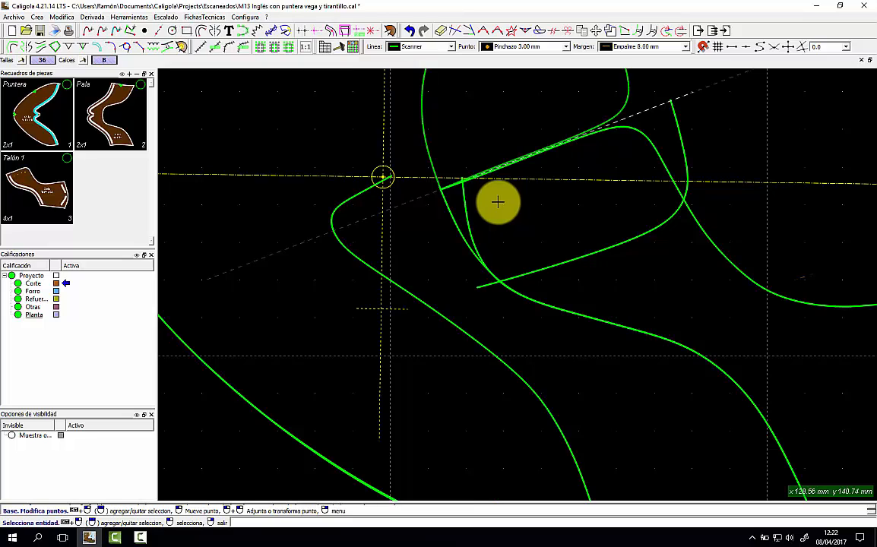
click(38, 162)
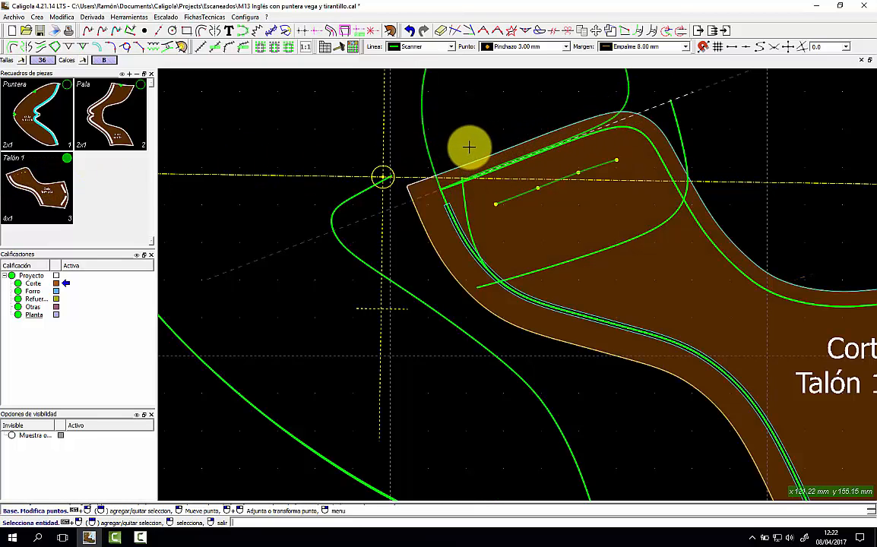
scroll(435, 136, down, 2)
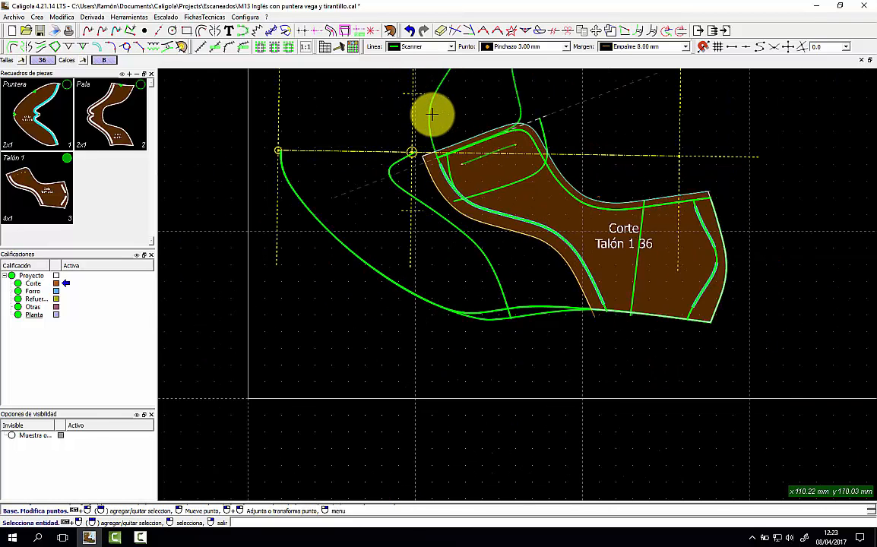
Delete the mirrored front curve and the mirrored collar line above the sloping axis, and hide the Talón 1 piece.
click(430, 112)
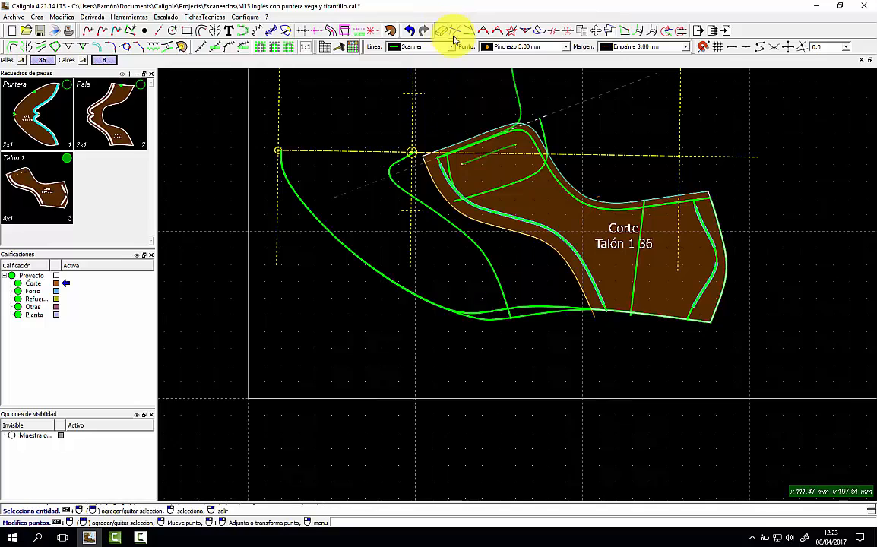
click(513, 86)
scroll(464, 108, down, 4)
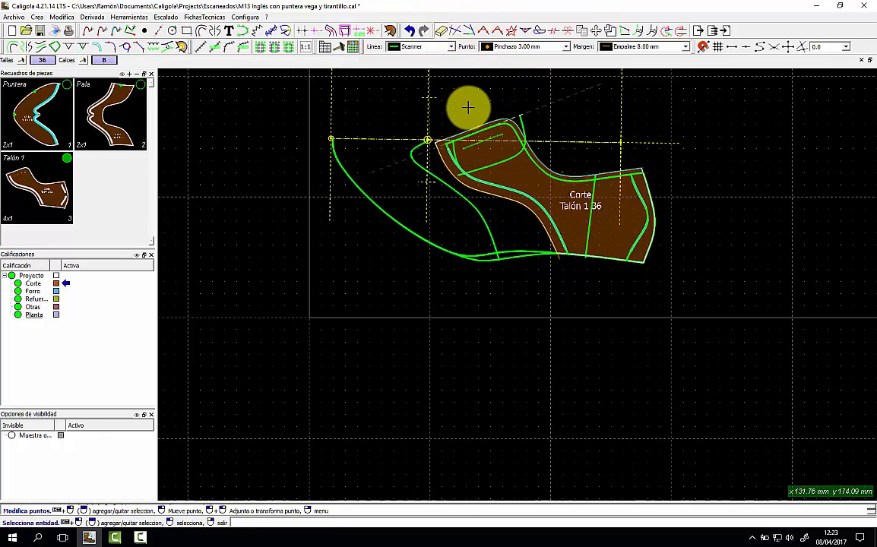
scroll(472, 113, up, 3)
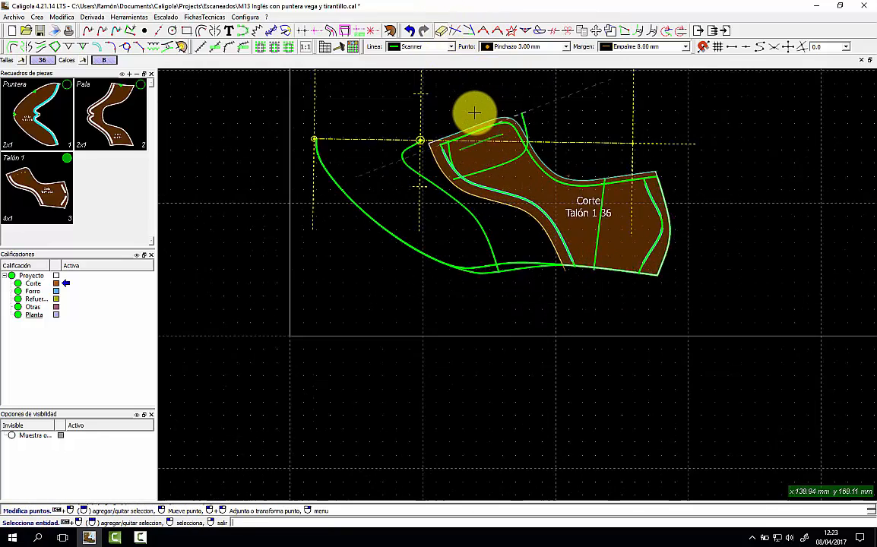
scroll(372, 190, up, 1)
click(72, 173)
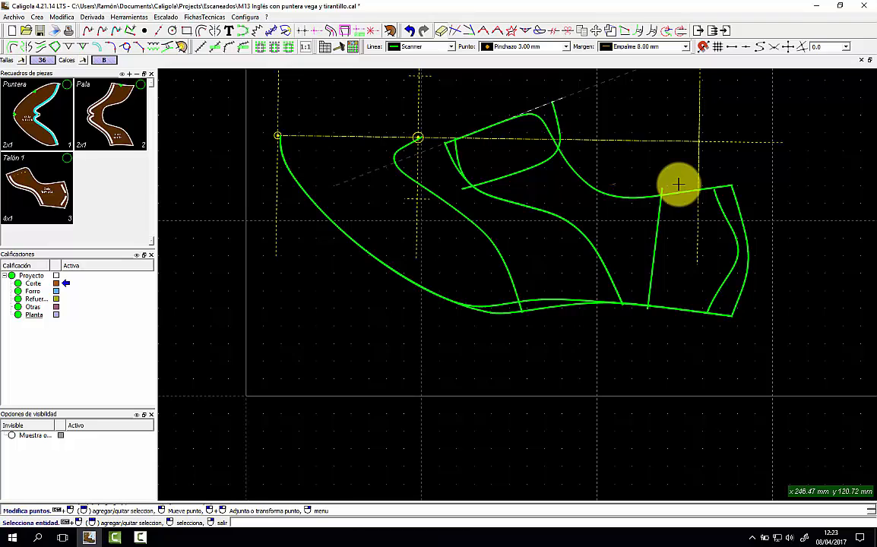
Add an Empalme 10.00 mm margin on the front side of the short upper segment of the quarter's front curve.
click(666, 48)
click(637, 82)
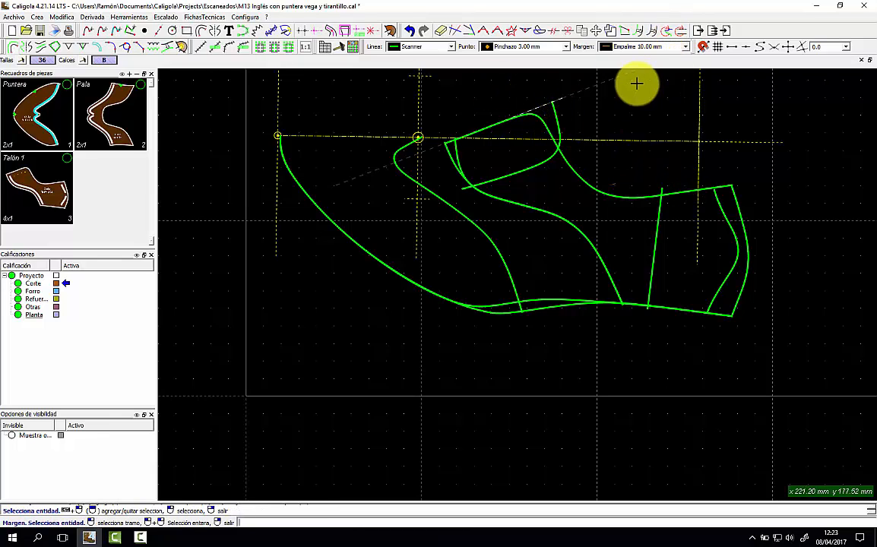
click(455, 159)
click(422, 143)
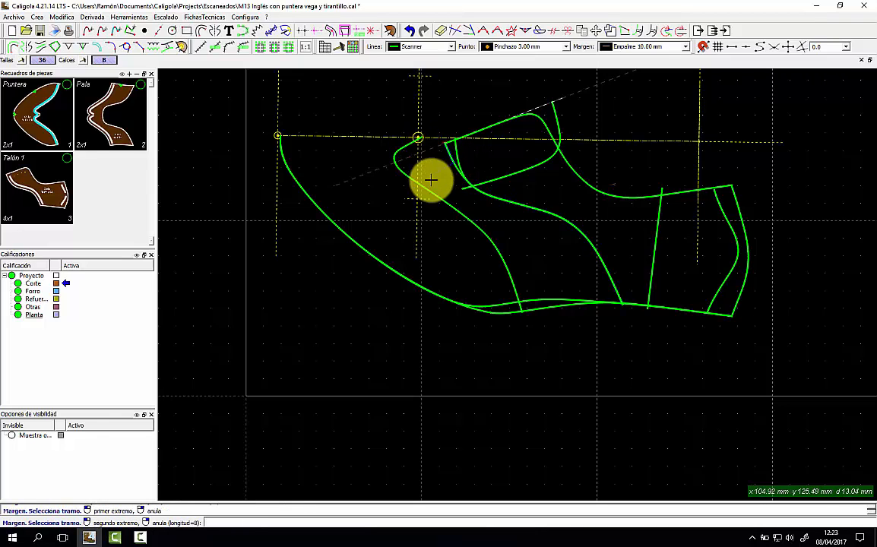
click(433, 205)
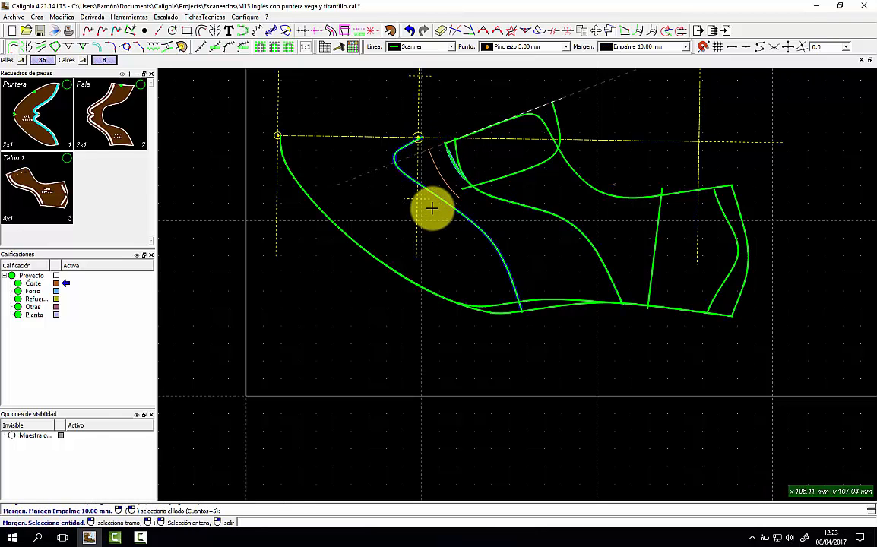
Delete the centred 1.50 mm mark on the front curve's upper segment, keeping the margin line.
scroll(455, 165, up, 2)
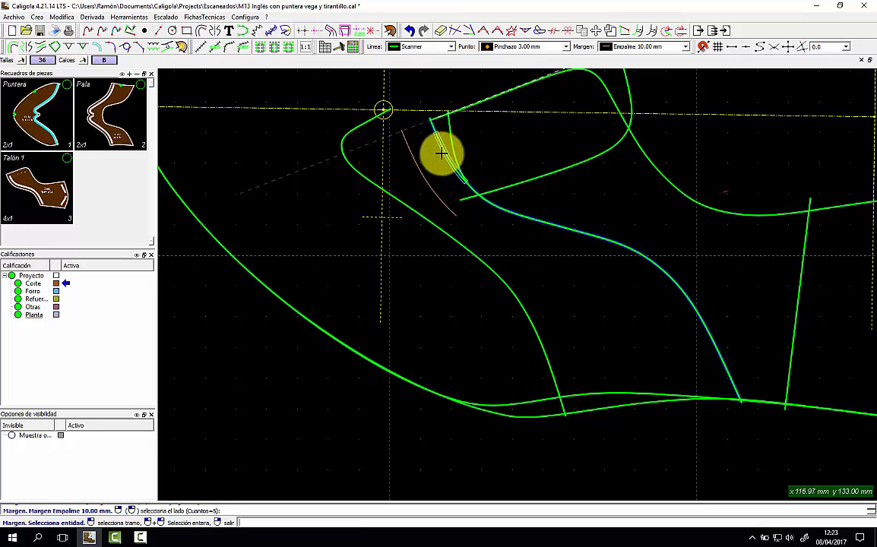
click(441, 143)
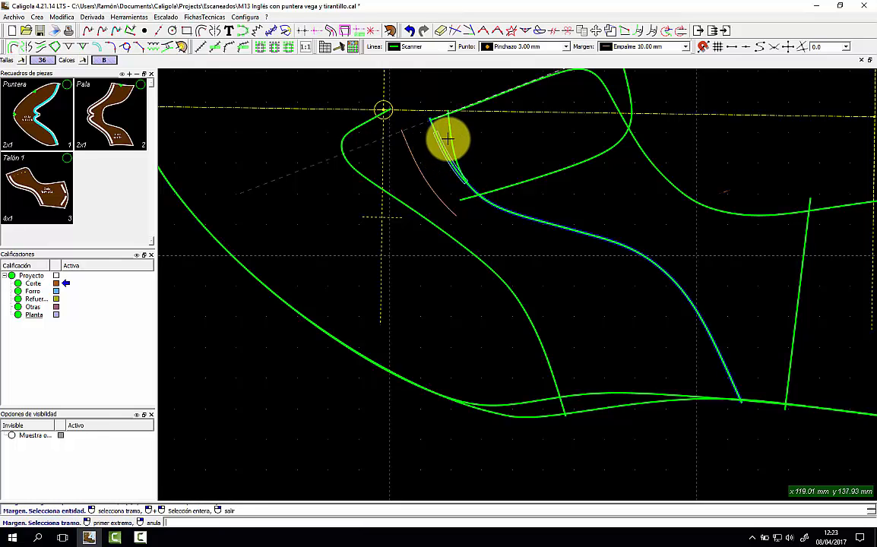
click(445, 140)
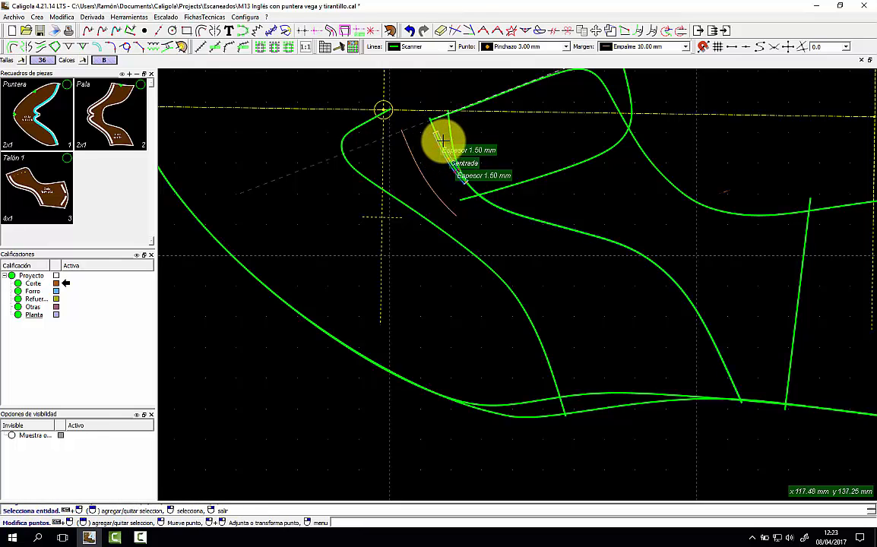
click(445, 33)
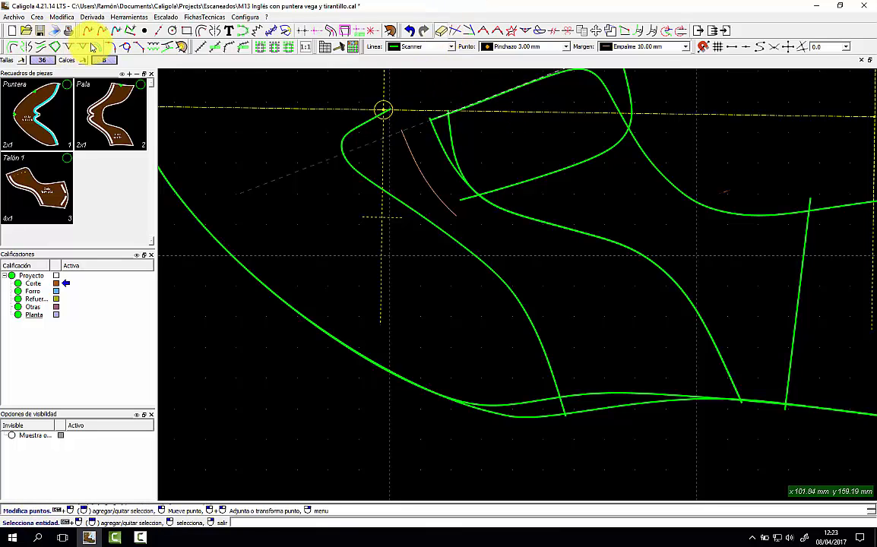
Add a short mark on the collar line just behind the lacing tab's rounded rear corner.
click(91, 47)
click(606, 85)
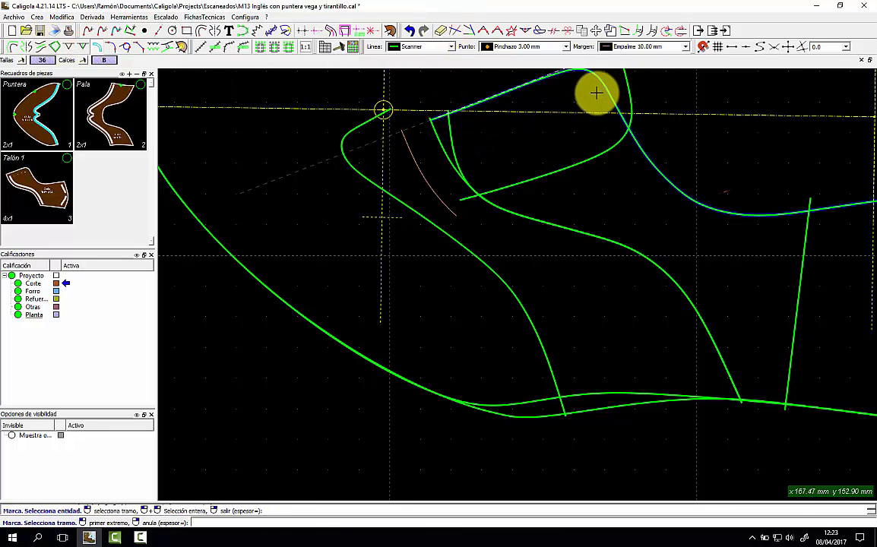
click(589, 120)
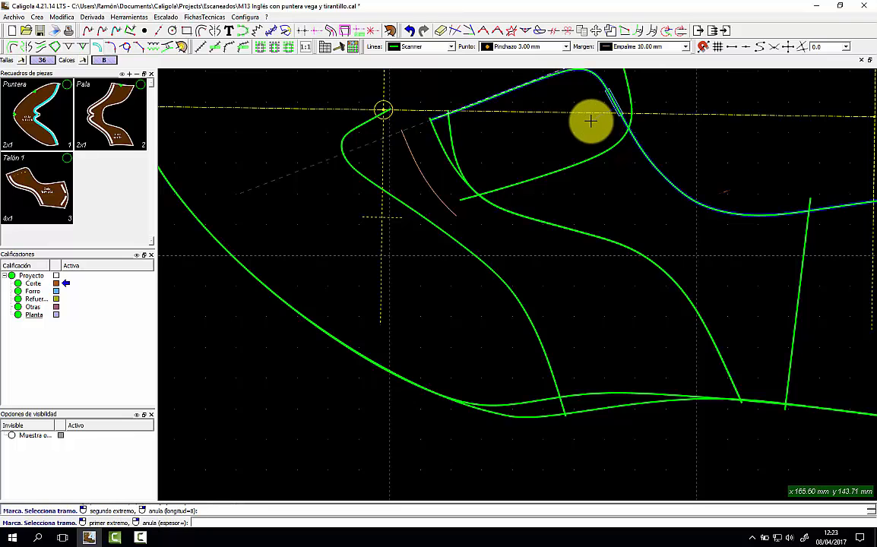
scroll(587, 120, down, 1)
right_click(581, 118)
Add a short mark on the front end of the lacing edge, between the quarter's front corner and the neighbouring inner curve.
scroll(531, 119, up, 3)
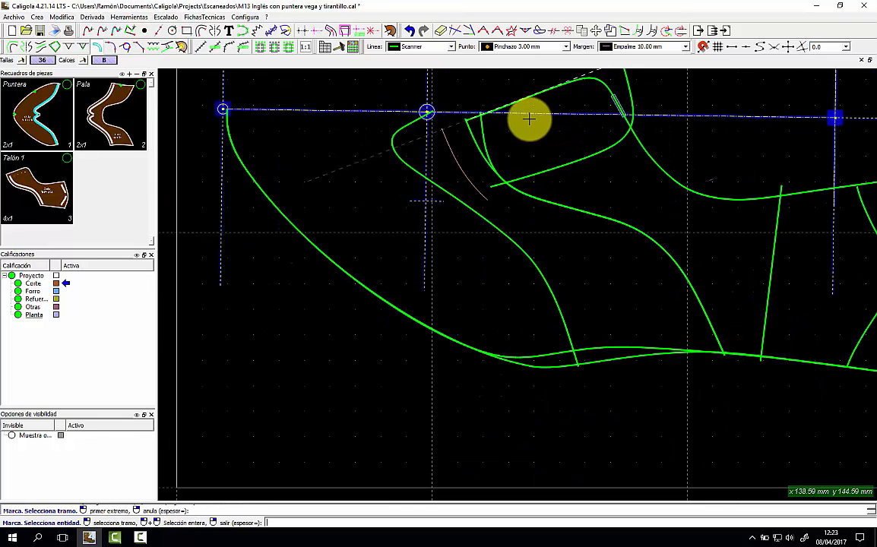
click(460, 117)
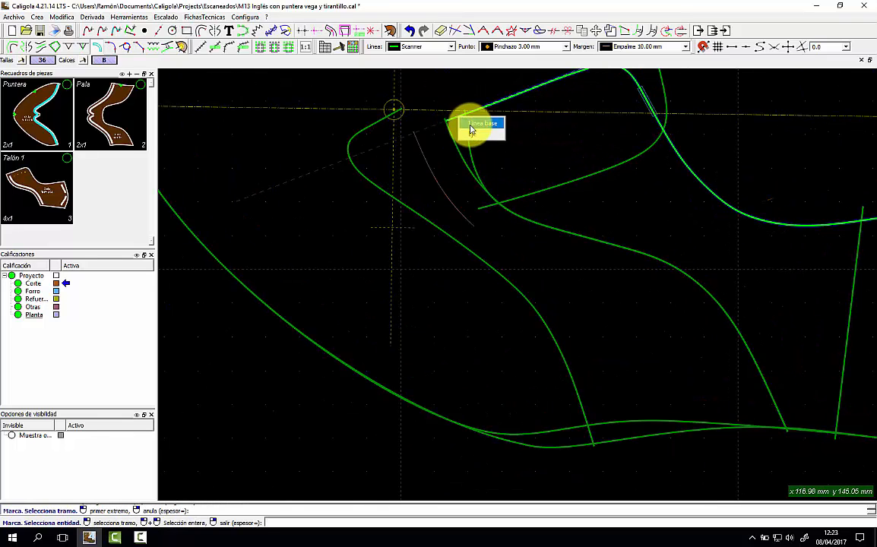
click(472, 124)
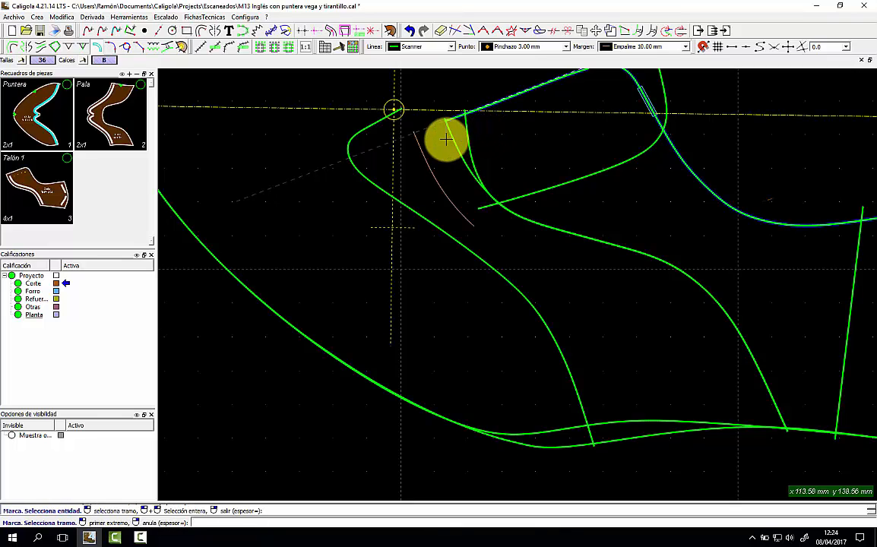
click(475, 133)
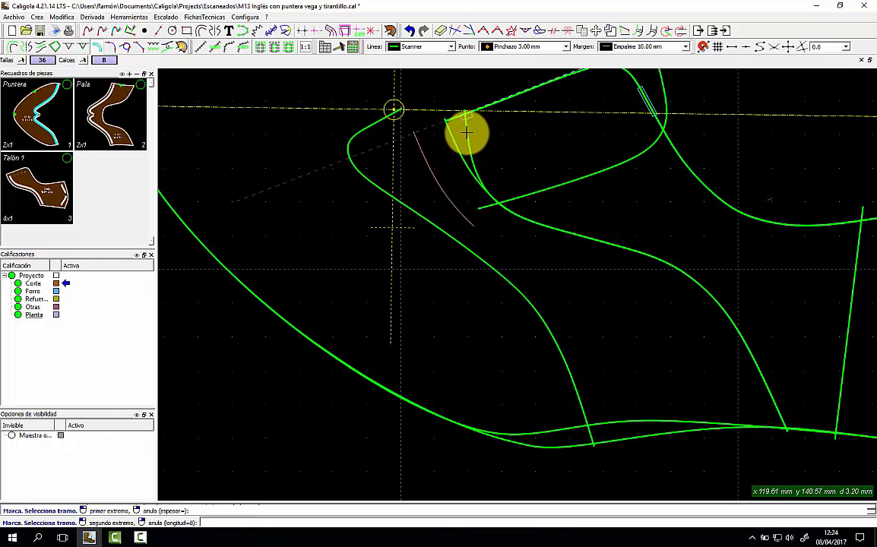
click(484, 141)
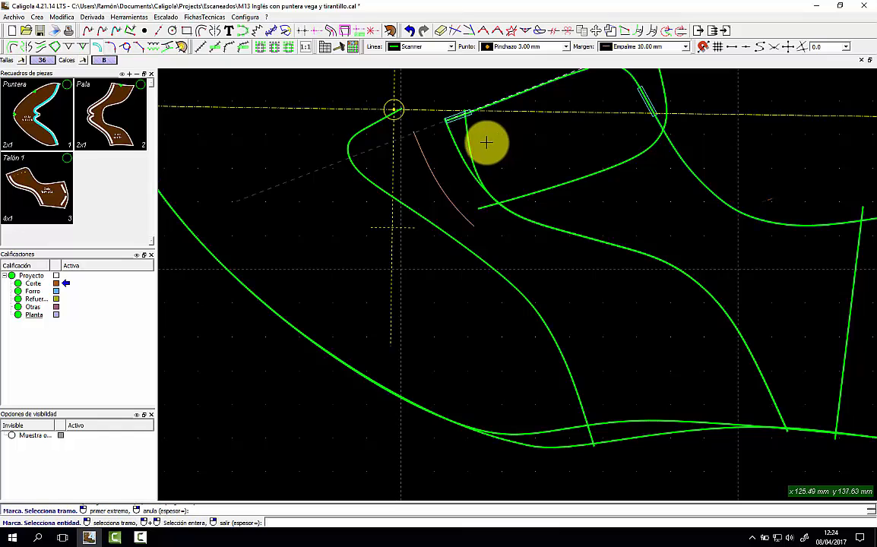
Mirror the tongue outline and the thin margin curve in front of the quarter about the sloping dashed axis.
scroll(485, 145, down, 3)
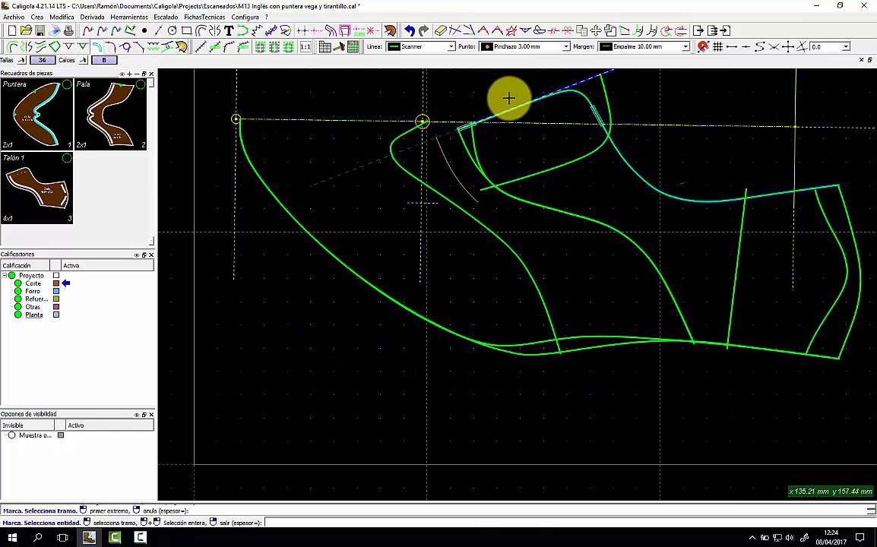
scroll(476, 186, up, 2)
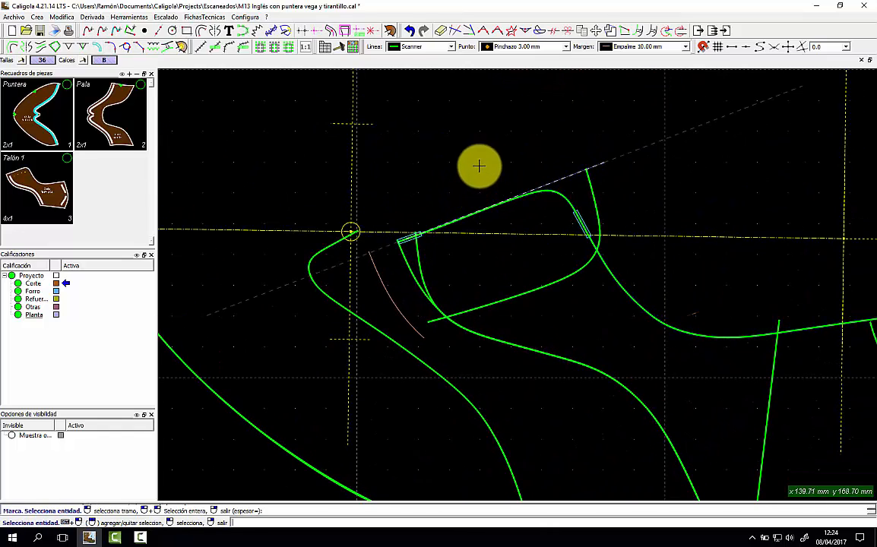
click(28, 47)
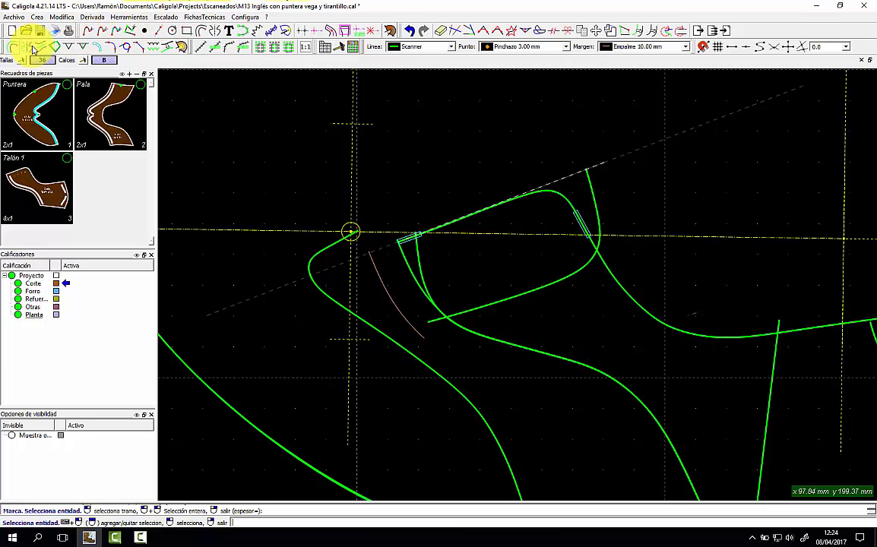
click(572, 179)
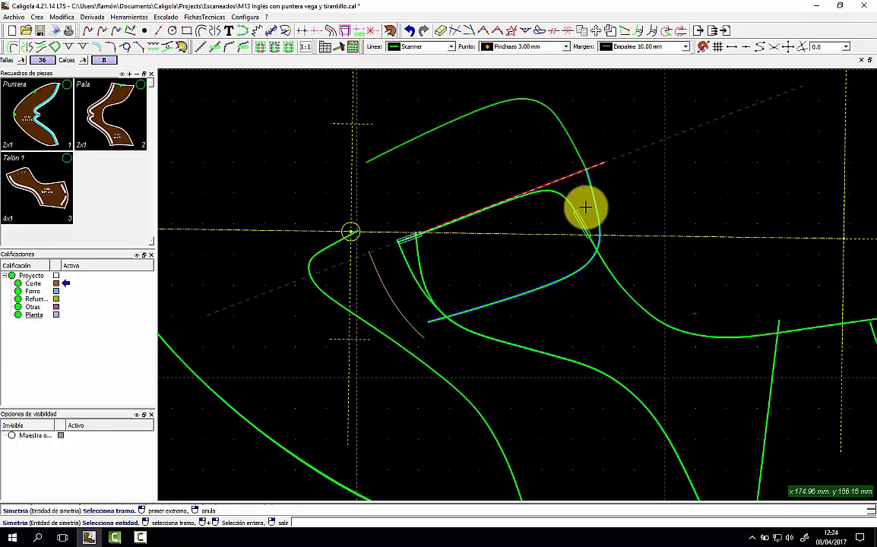
click(394, 299)
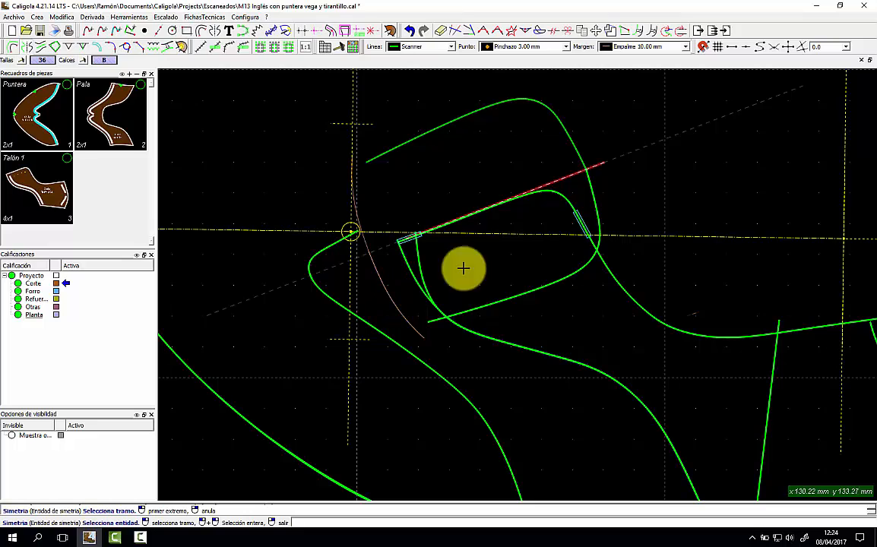
Mirror the slanted rectangular mark across the dashed tongue axis, and create a Corte piece from the closed tongue outline with its three marks.
click(586, 225)
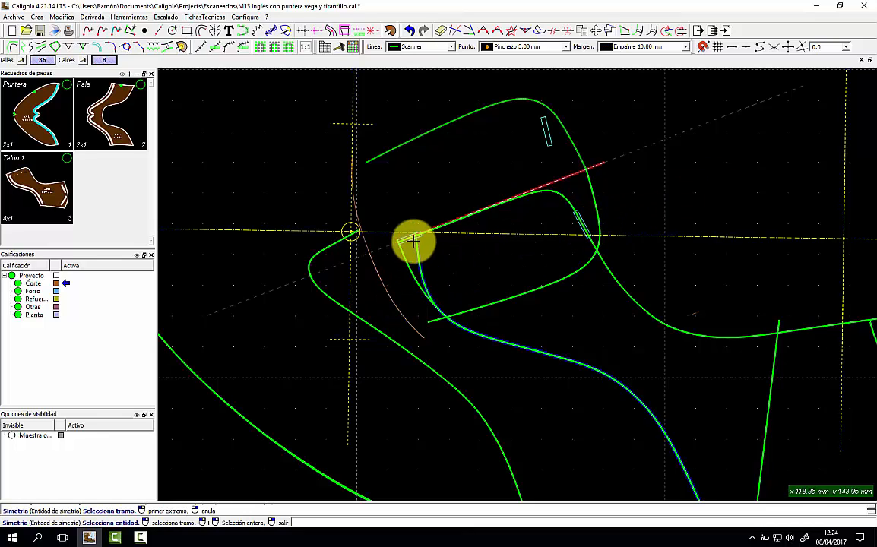
right_click(650, 207)
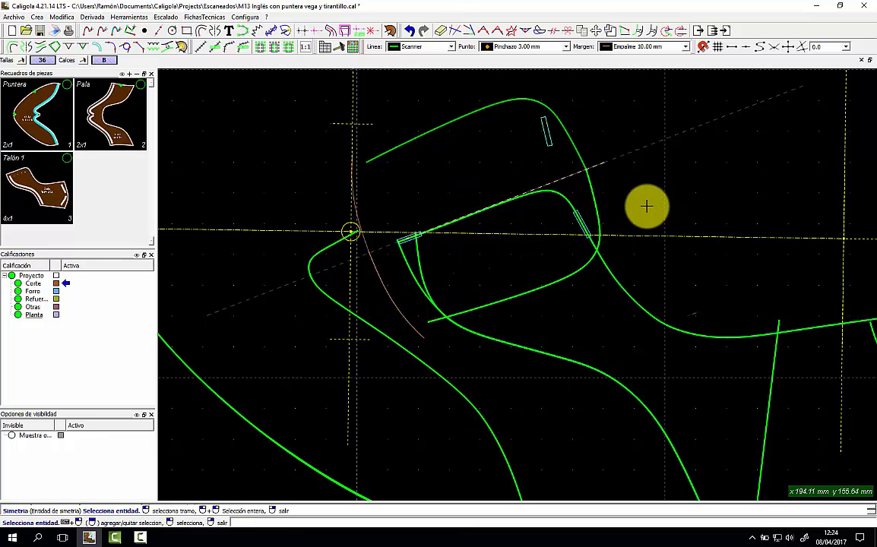
click(391, 31)
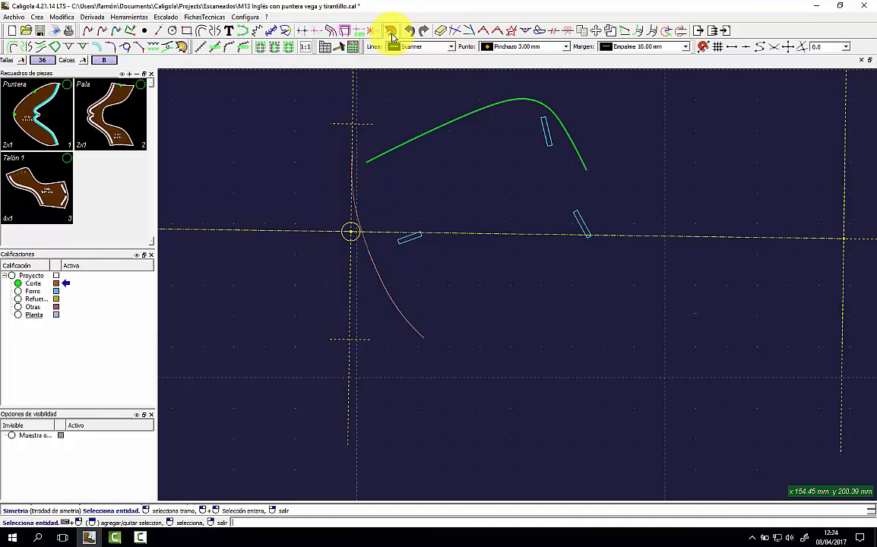
click(14, 275)
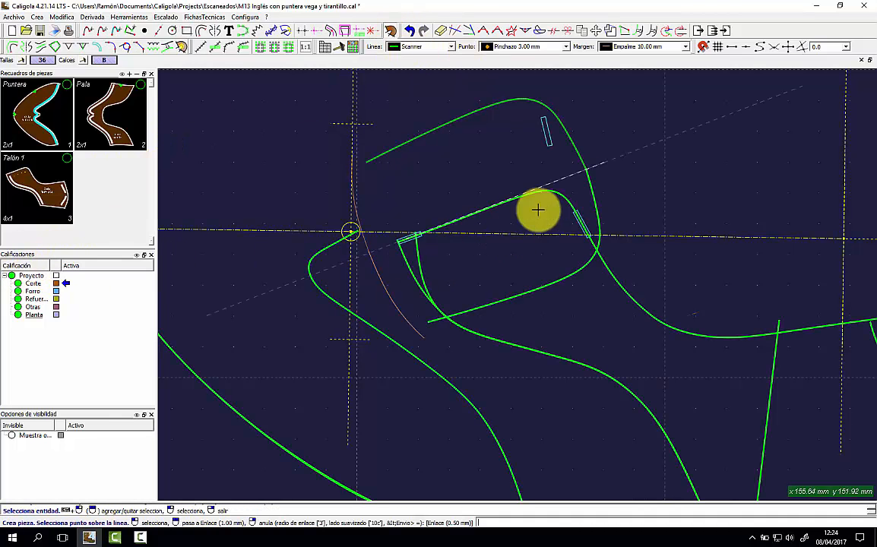
click(576, 145)
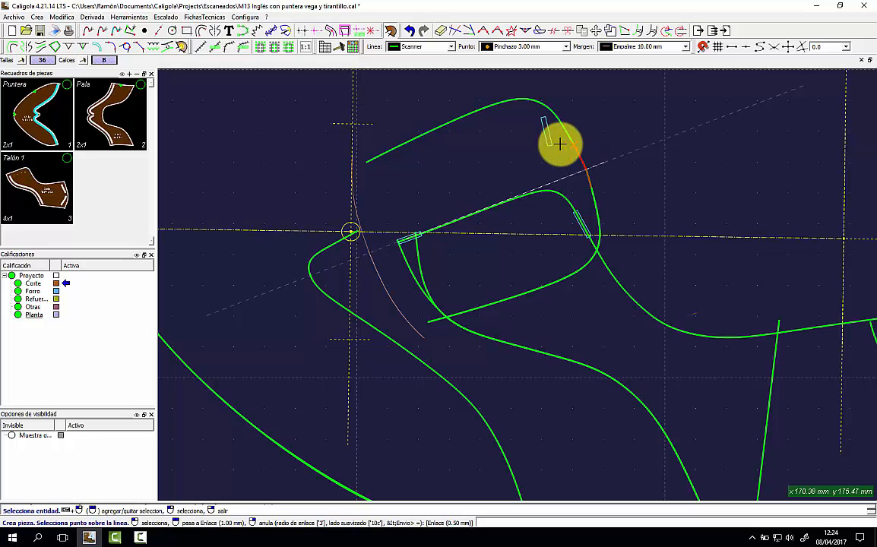
click(357, 208)
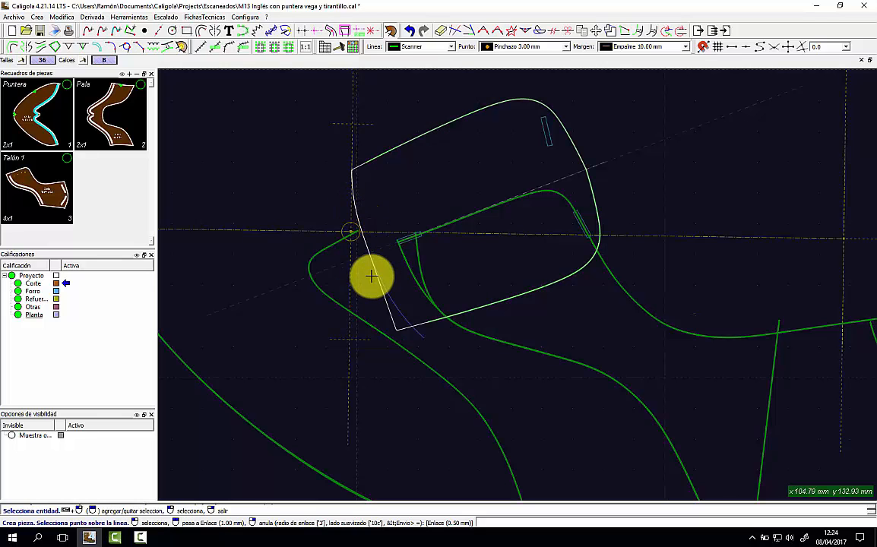
click(552, 244)
click(552, 244)
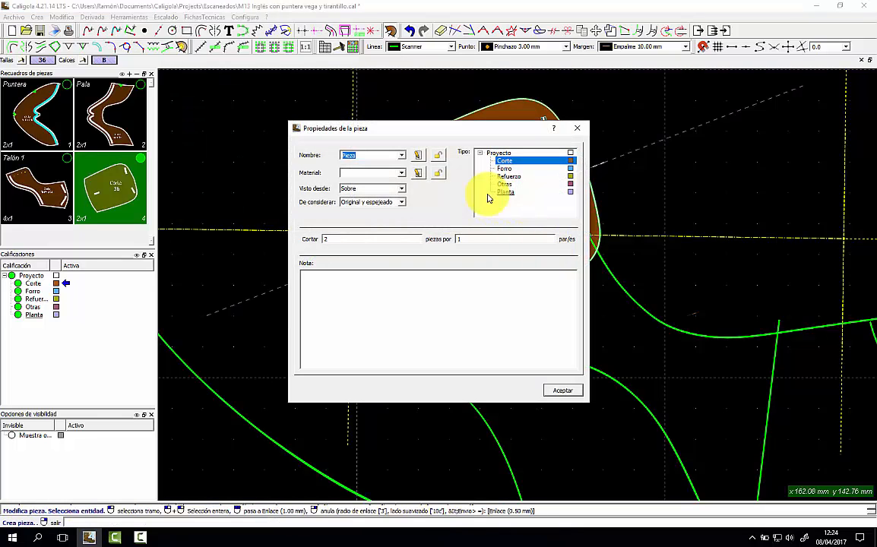
Name the new piece Lengua with material Ante rojo, accept its properties and display it in the drawing.
click(401, 156)
click(363, 191)
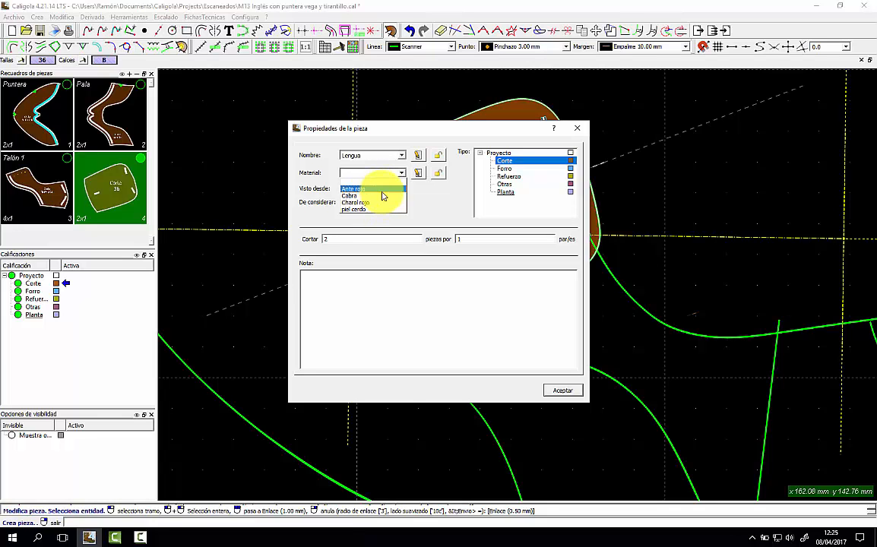
click(373, 189)
click(562, 391)
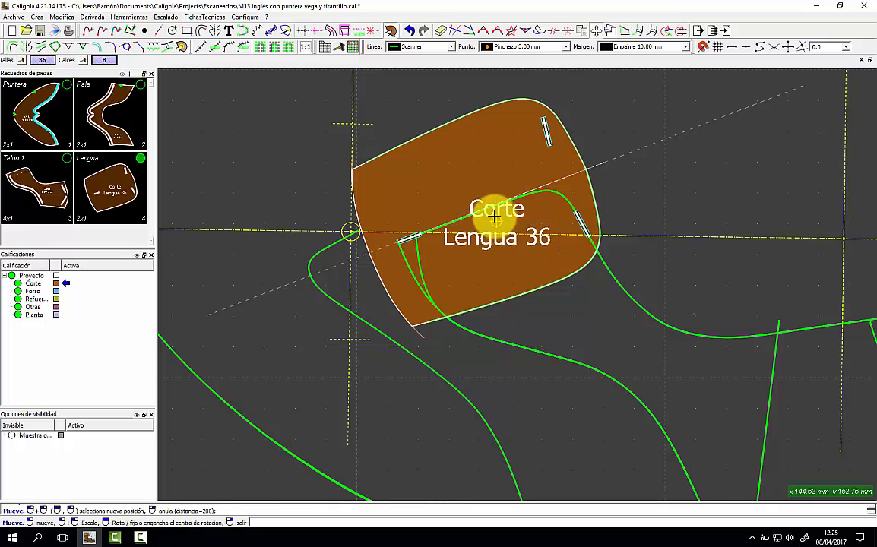
click(498, 175)
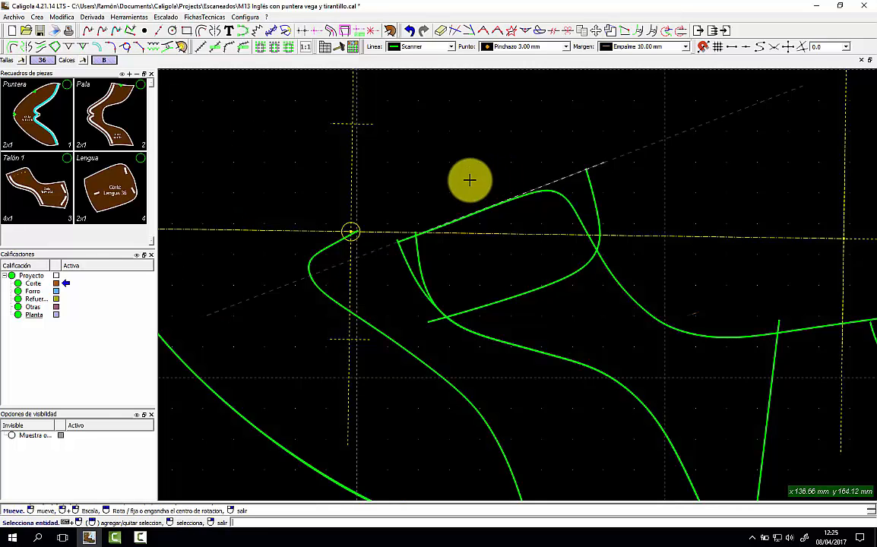
click(109, 174)
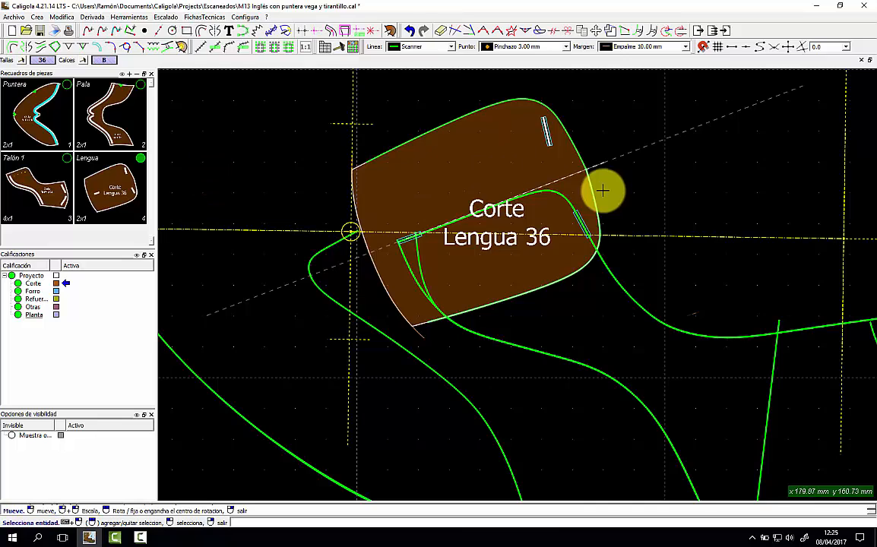
Adjust the end point of the tongue's lower curve where it meets the mirrored curve at the dashed axis.
scroll(591, 189, up, 3)
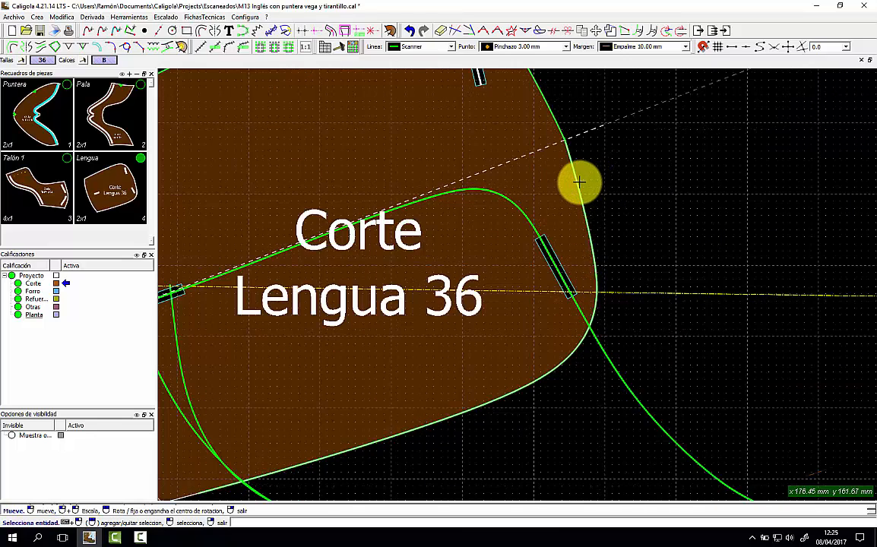
click(577, 184)
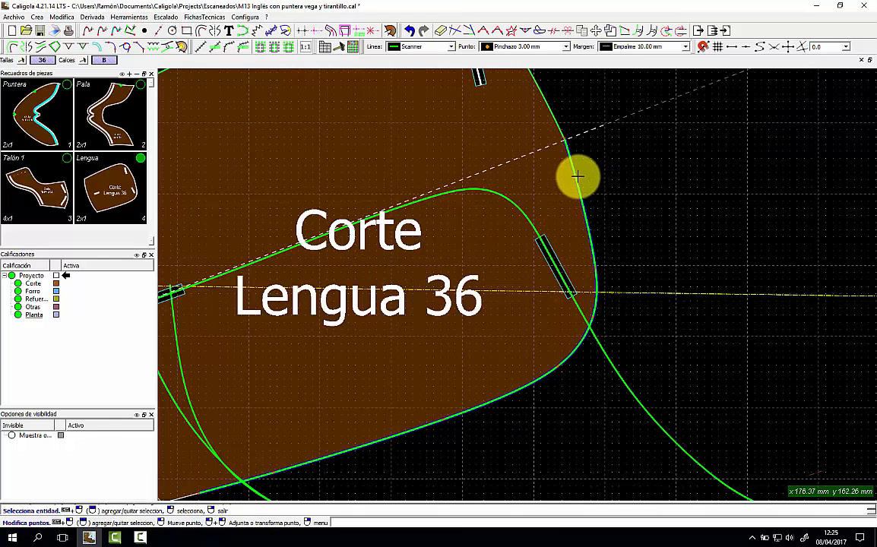
click(564, 139)
click(568, 144)
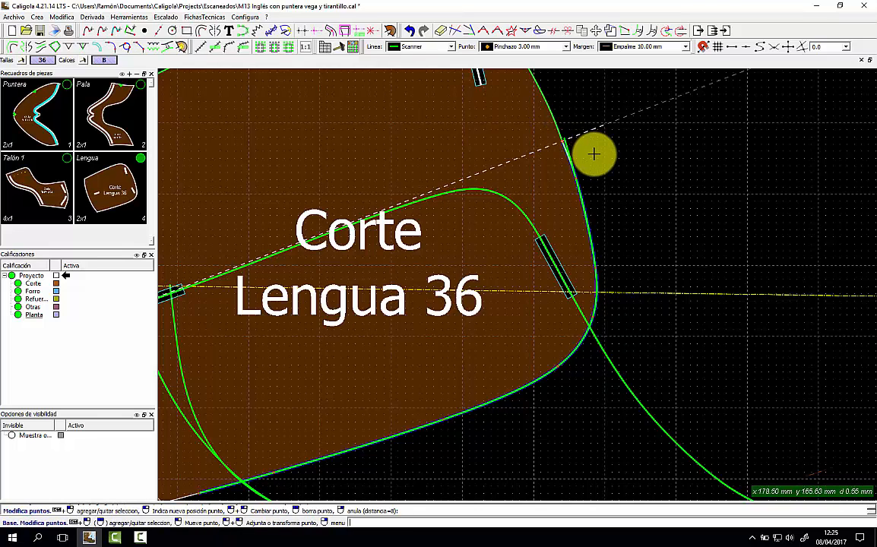
key(Escape)
scroll(164, 179, down, 4)
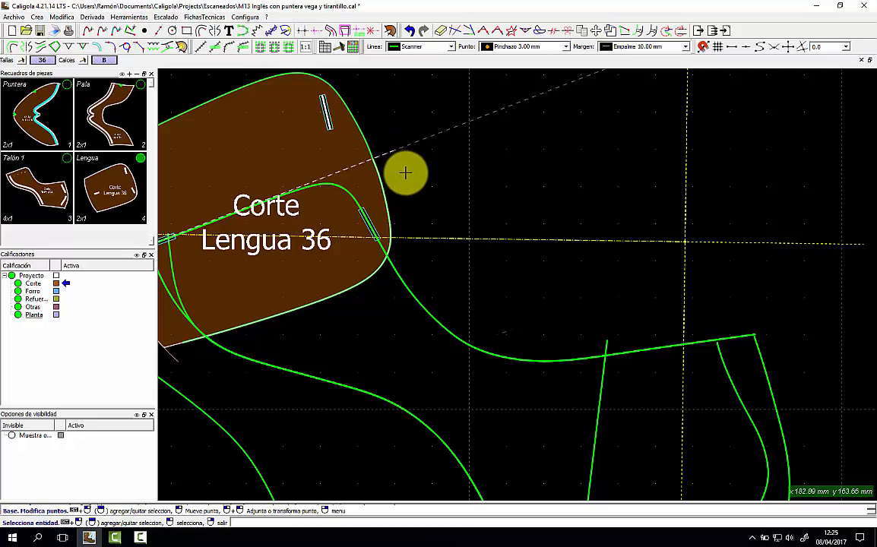
Smooth the stretch of the tongue's lower curve near its junction with the dashed axis.
click(512, 32)
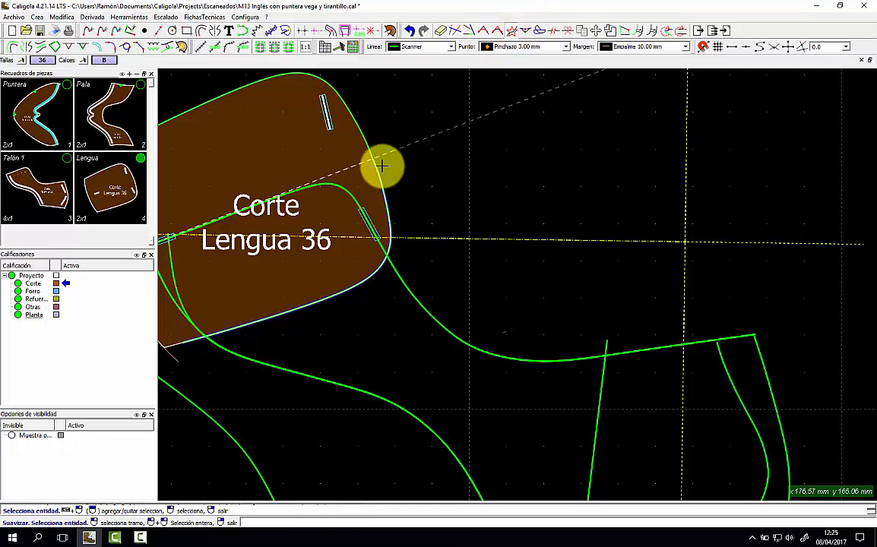
click(377, 165)
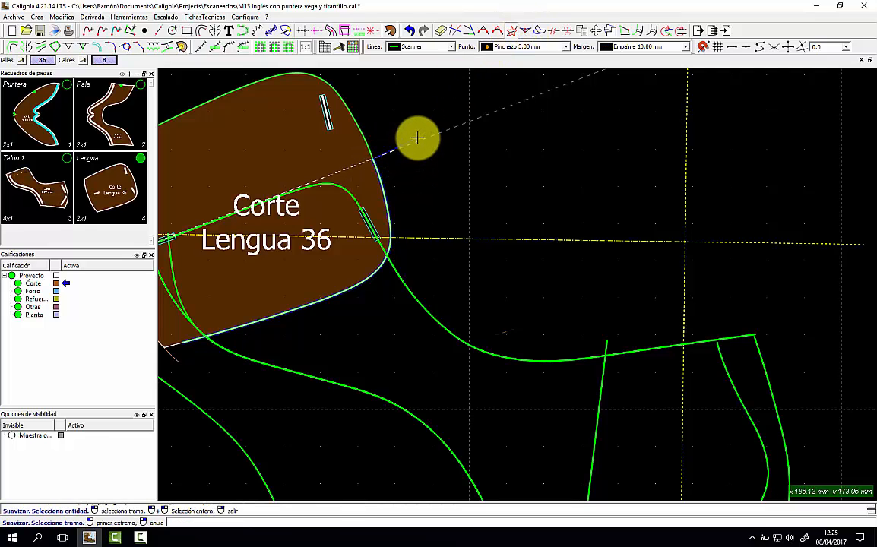
click(417, 138)
click(417, 231)
right_click(423, 197)
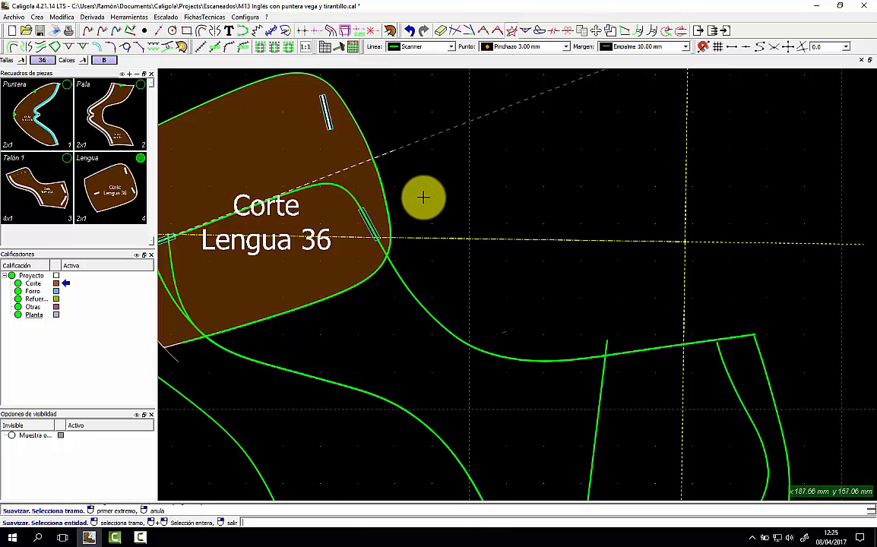
Draw an axis along the upper part of the outer heel curve, extending beyond both sides of the heel.
scroll(421, 198, down, 3)
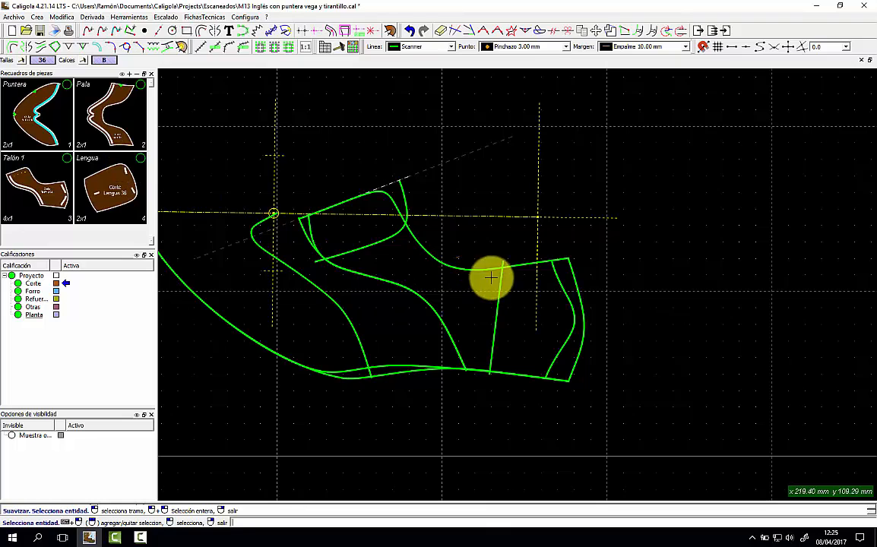
scroll(589, 333, up, 2)
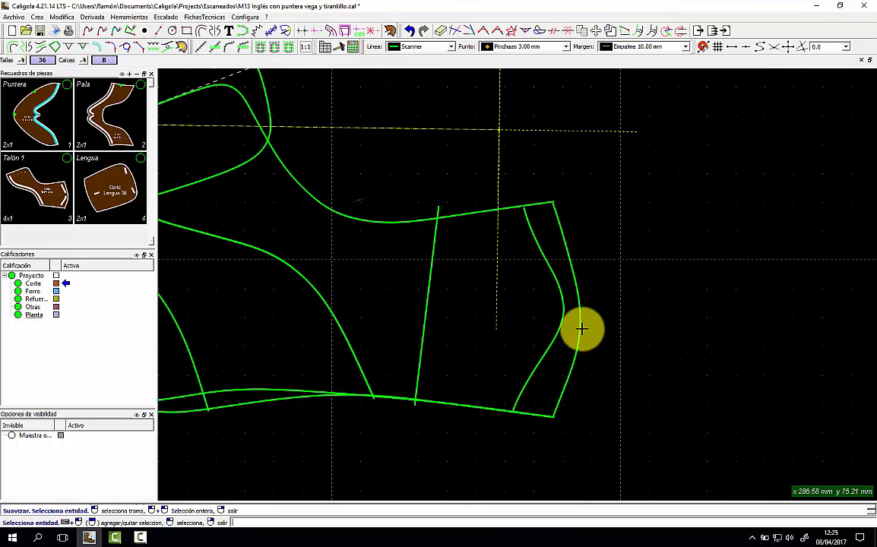
click(144, 31)
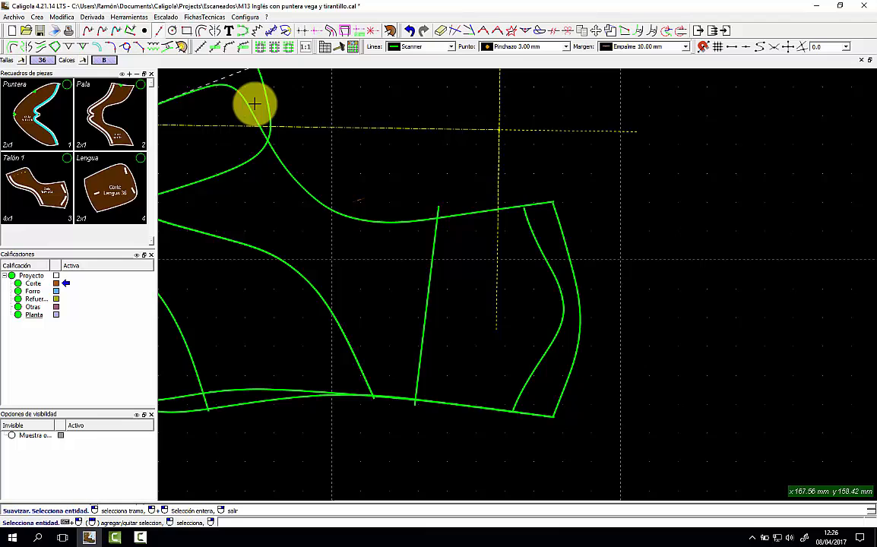
click(548, 184)
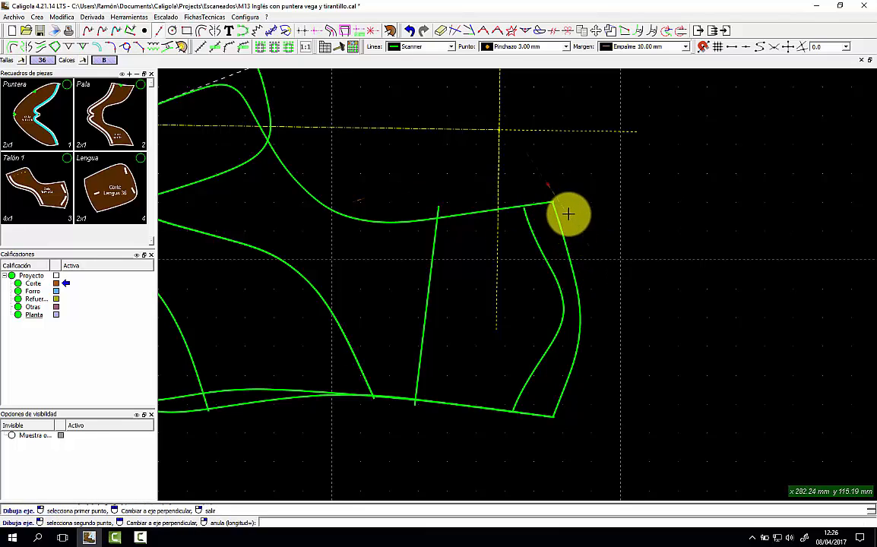
click(618, 429)
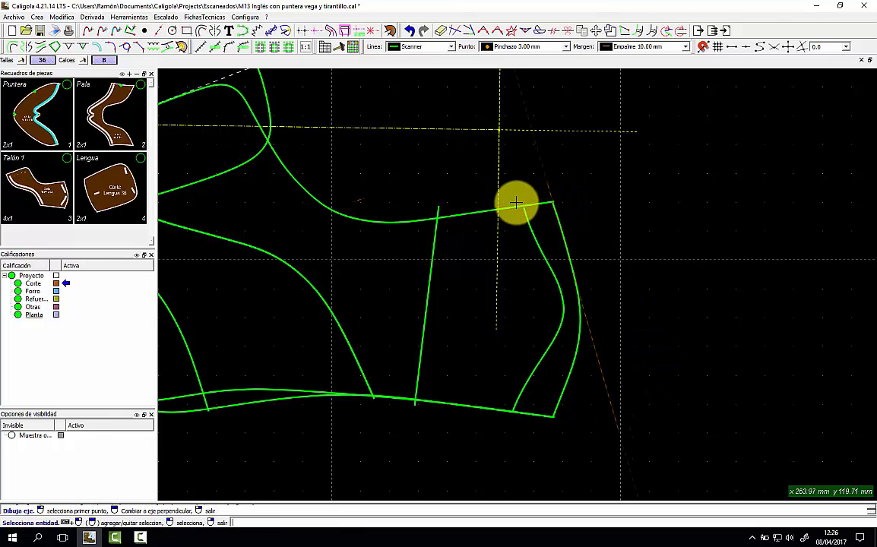
Add a Doblillado 6.00 mm margin on the outer side of the topline's short end stretch at the heel.
click(661, 47)
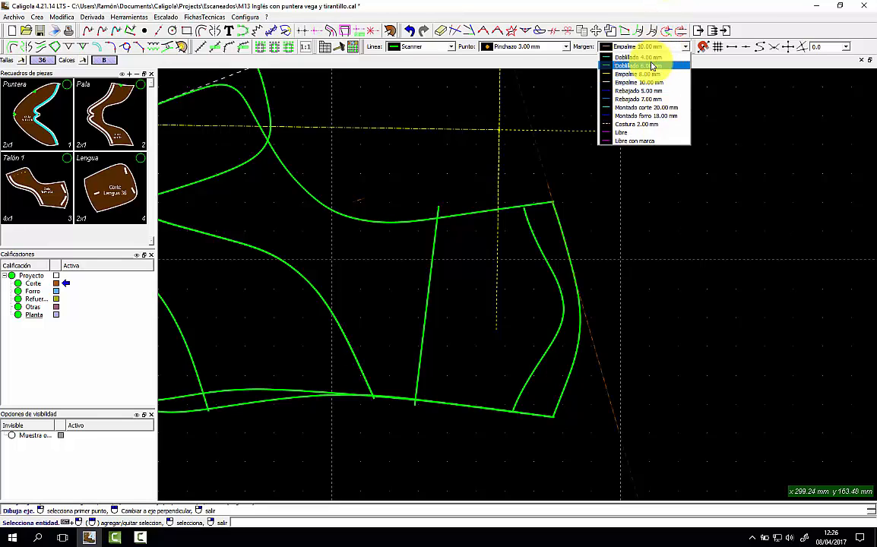
click(643, 65)
click(538, 201)
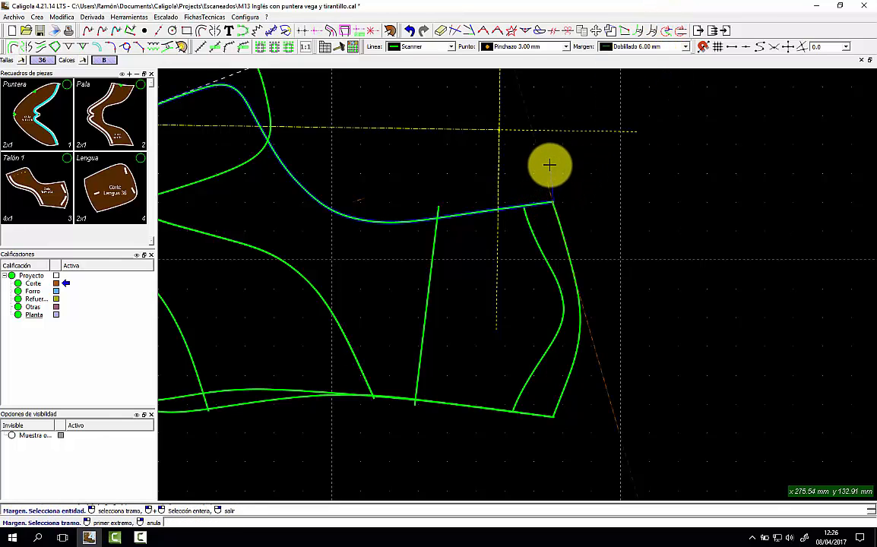
click(549, 165)
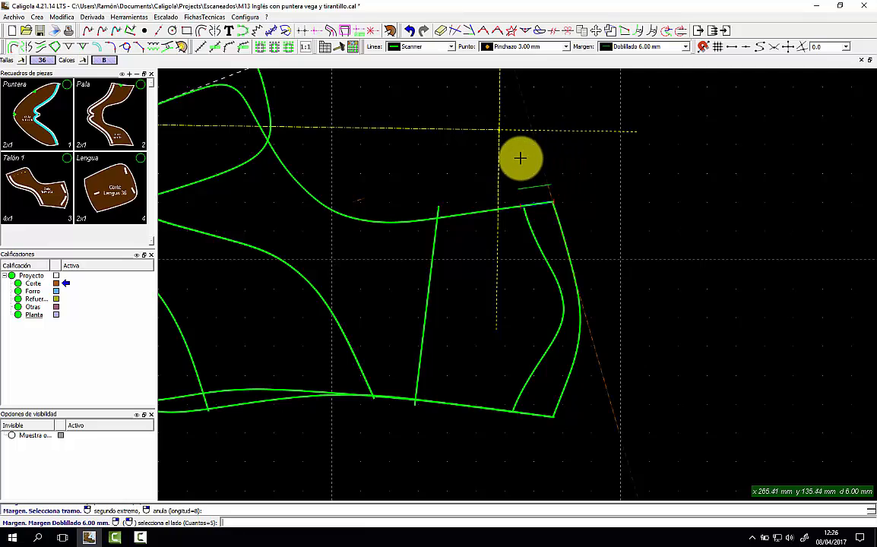
click(562, 173)
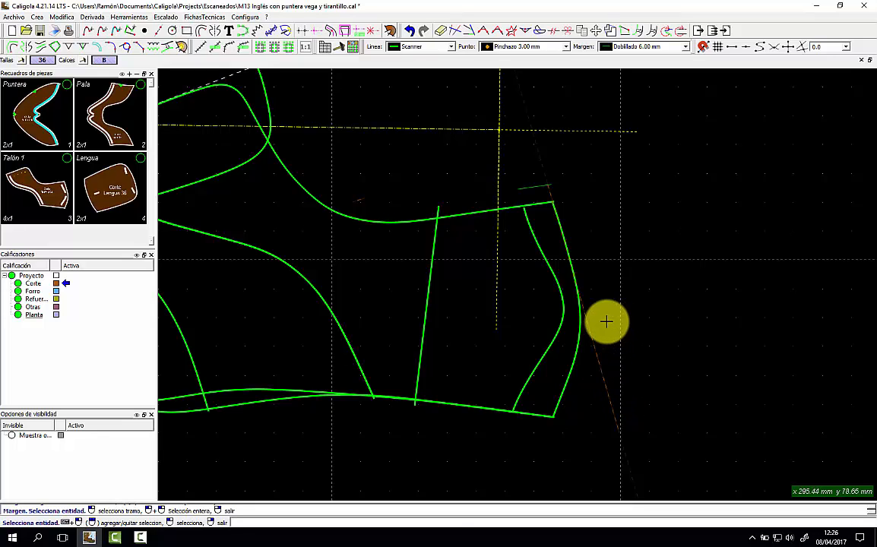
Duplicate the inner and outer heel curves in place and check for the overlapping base lines.
click(578, 342)
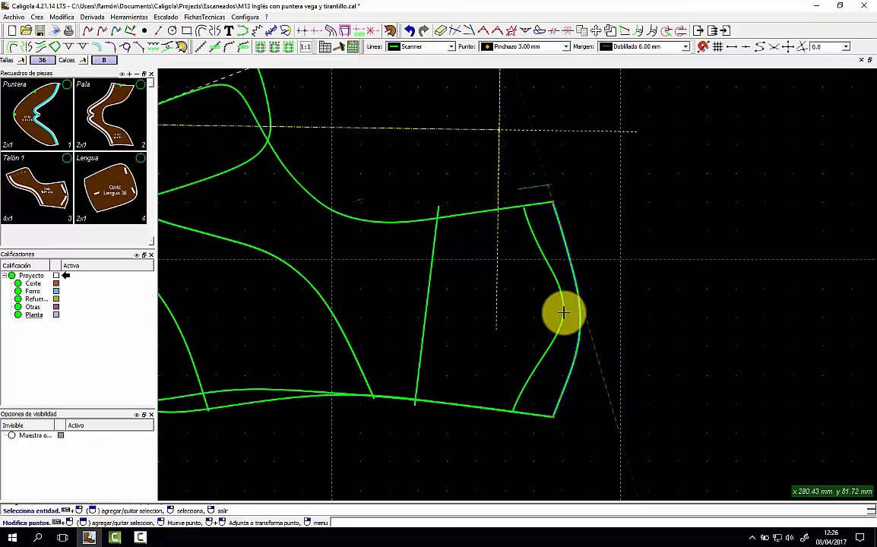
right_click(562, 309)
click(584, 31)
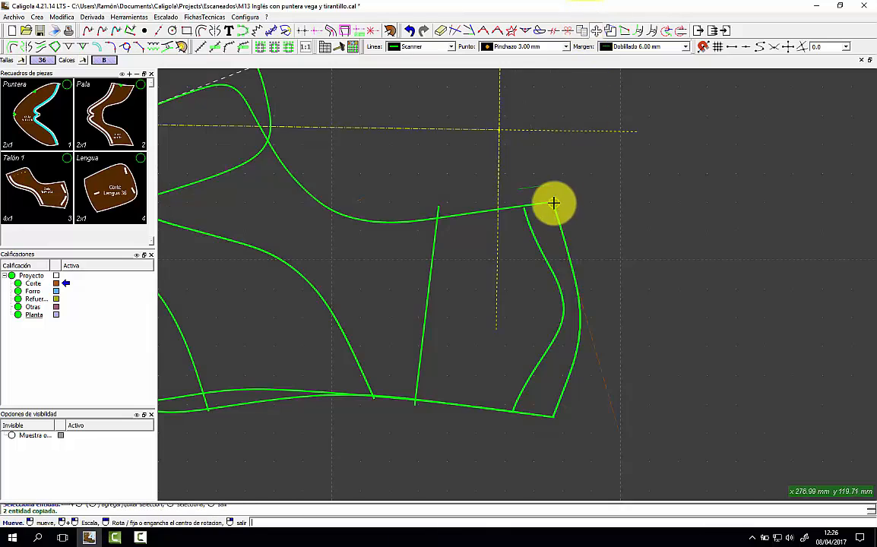
click(564, 219)
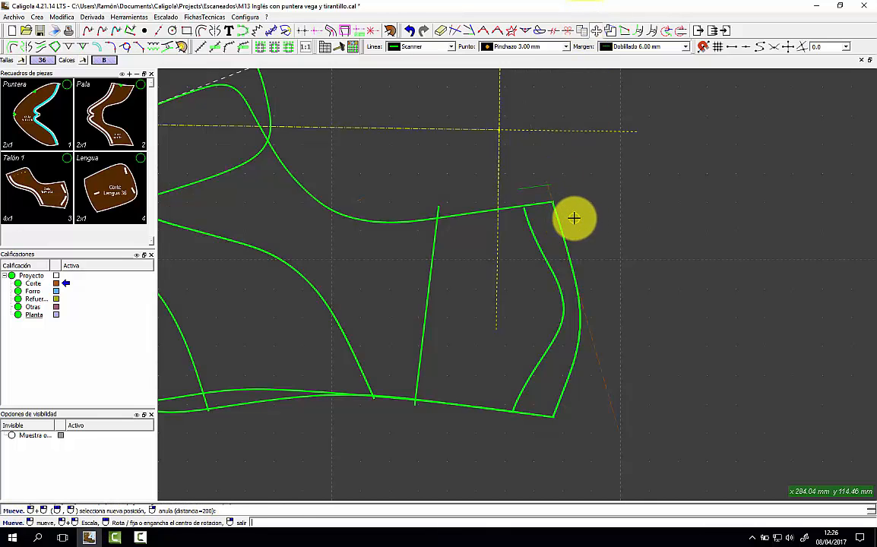
right_click(573, 217)
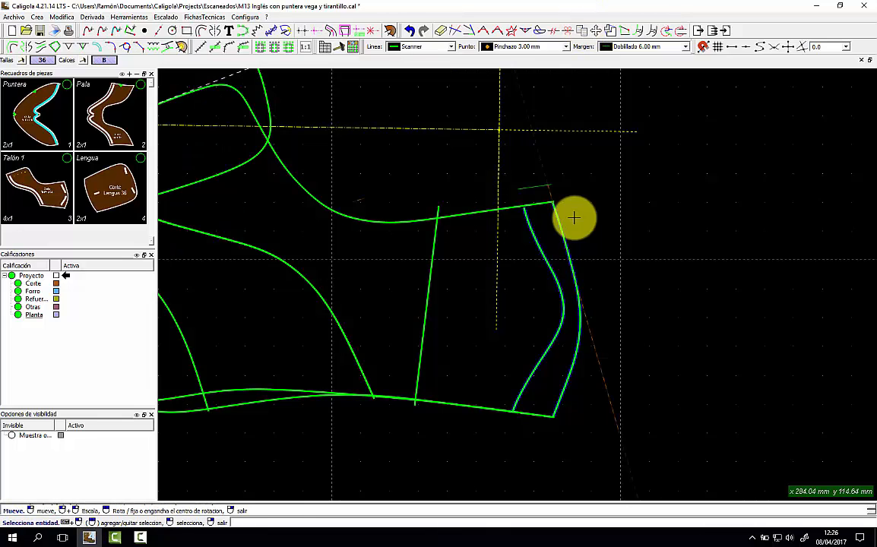
click(563, 312)
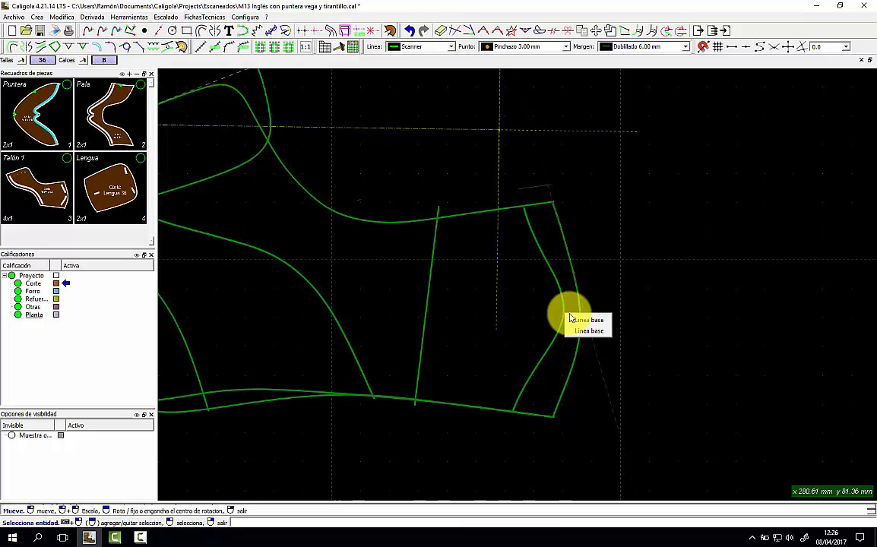
click(607, 276)
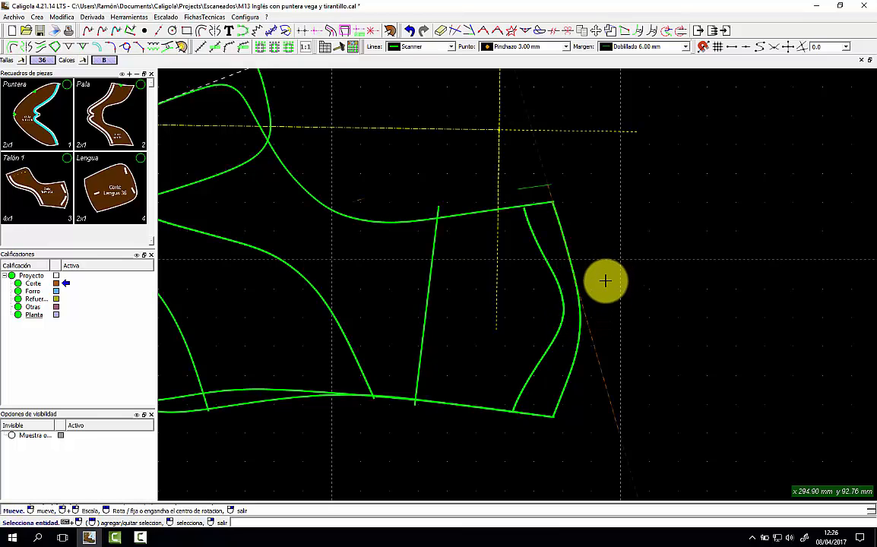
Pick the lower stretches of the outer and inner heel curves, from their bulge to the base ends, for the Cambra operation.
click(539, 30)
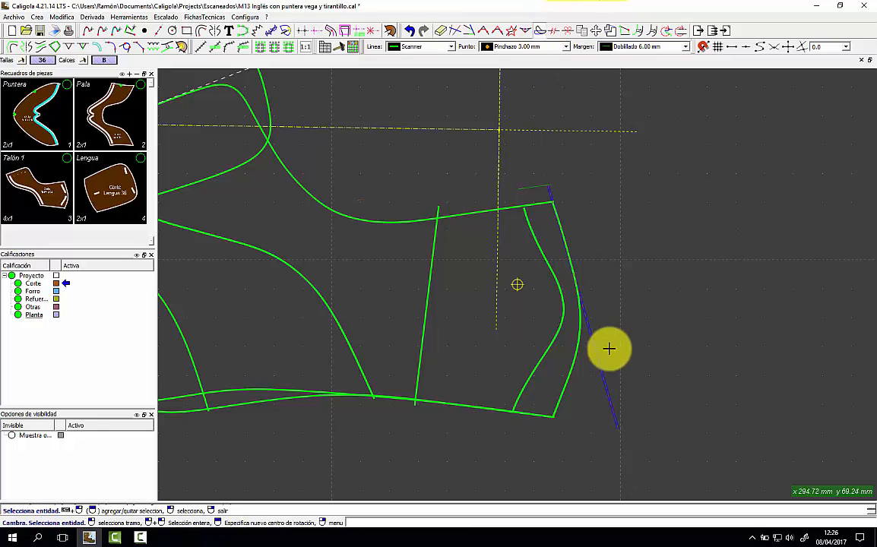
scroll(580, 307, up, 1)
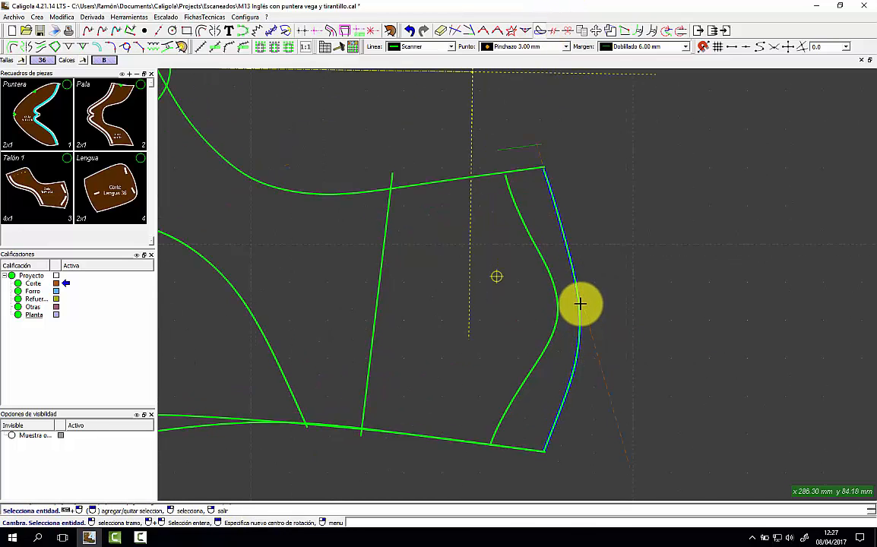
click(578, 297)
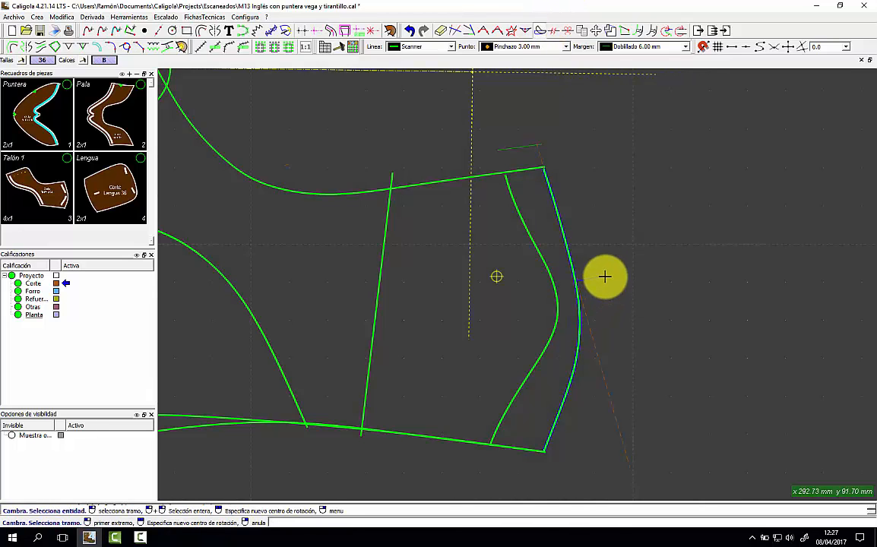
click(601, 281)
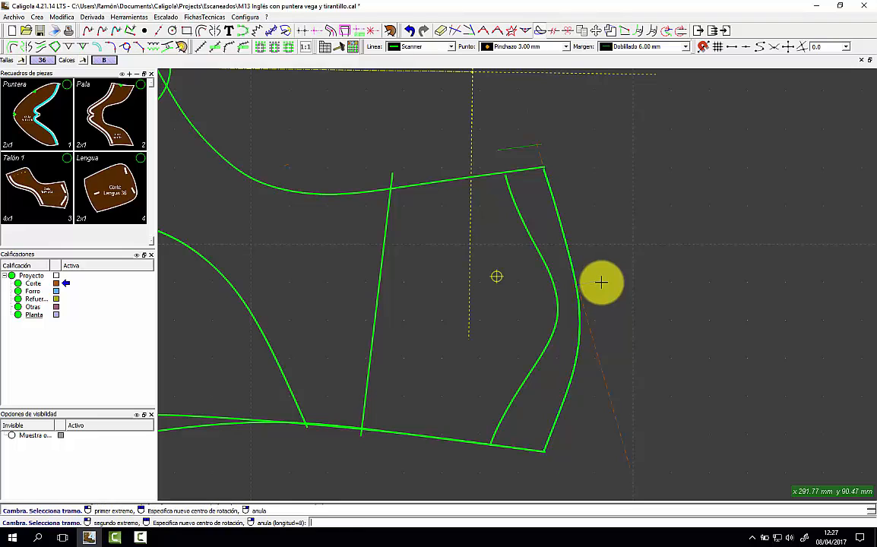
click(576, 467)
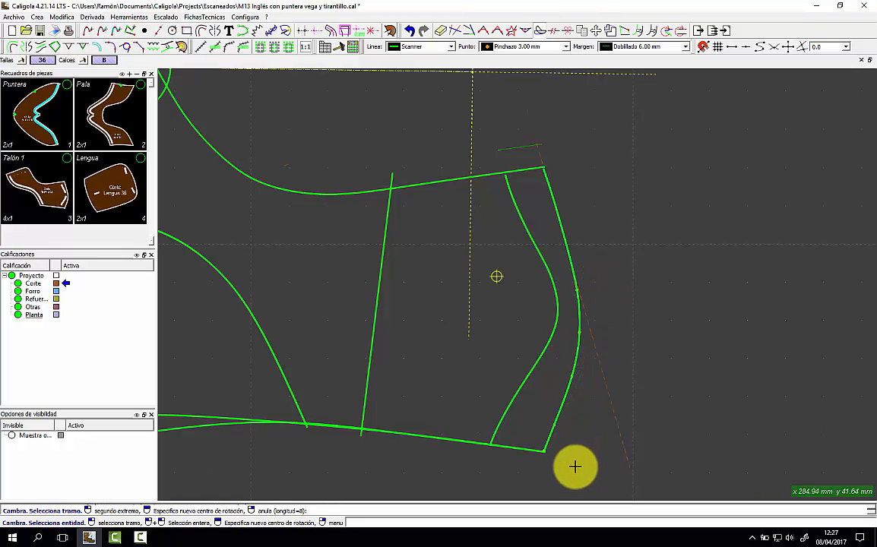
click(549, 304)
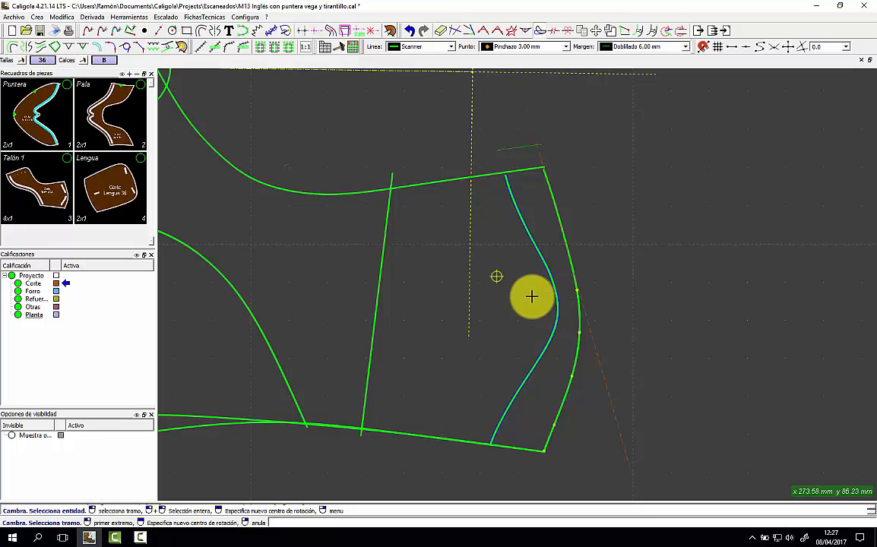
click(531, 300)
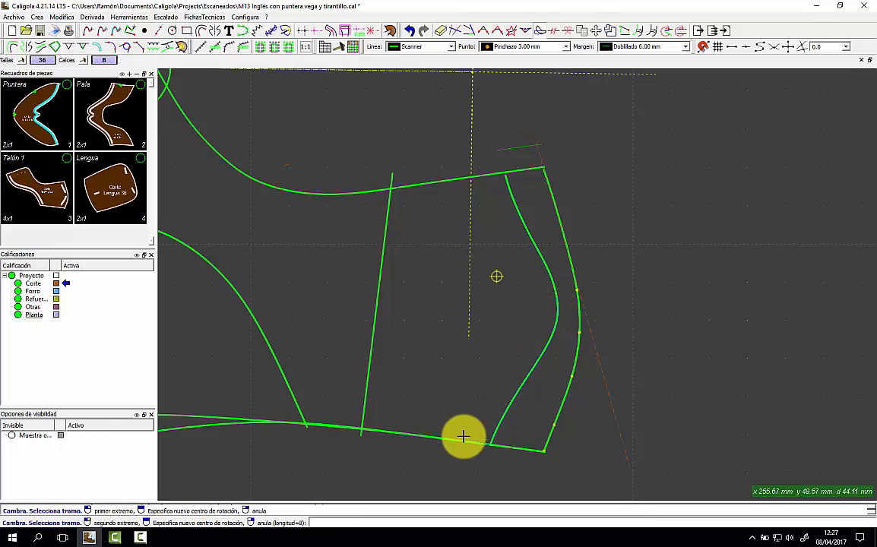
click(462, 436)
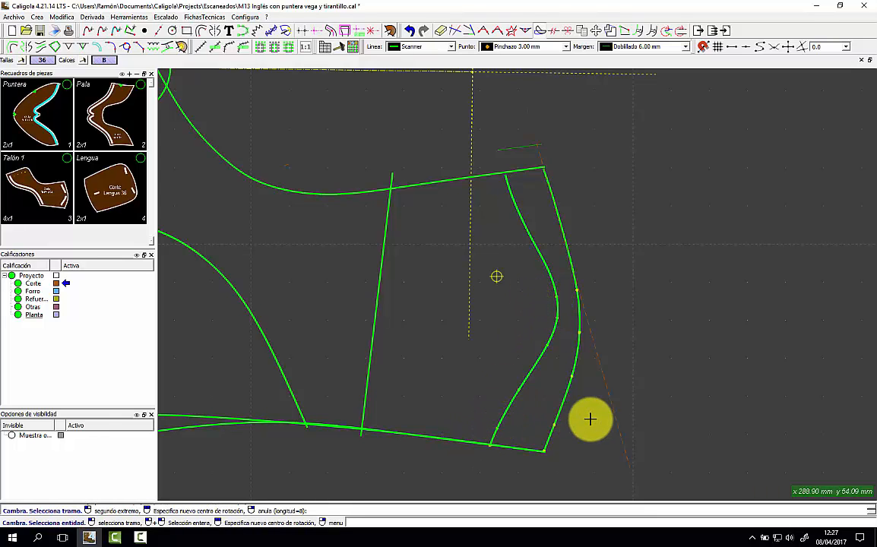
Rotate the picked stretches about 13° outward toward the dashed heel axis, around a centre on the inner curve's bulge, and finish the Cambra.
right_click(563, 320)
click(550, 319)
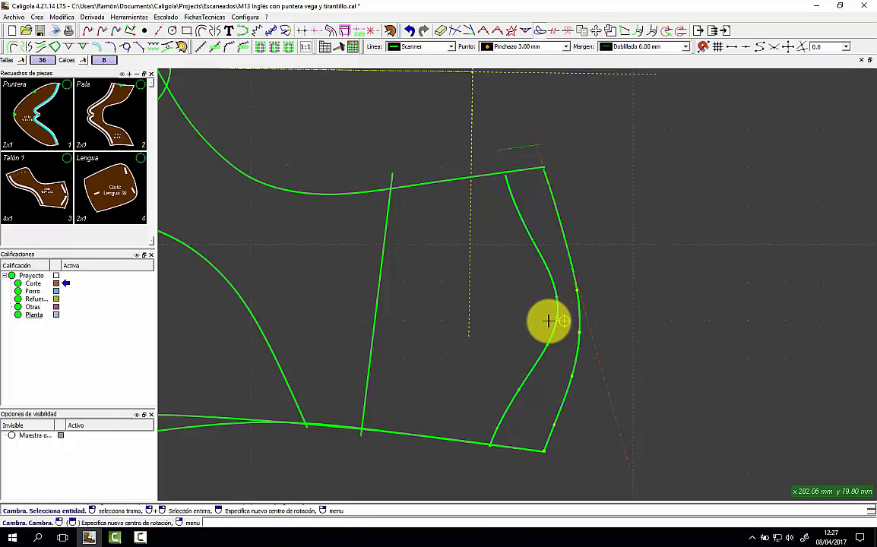
right_click(549, 323)
click(566, 338)
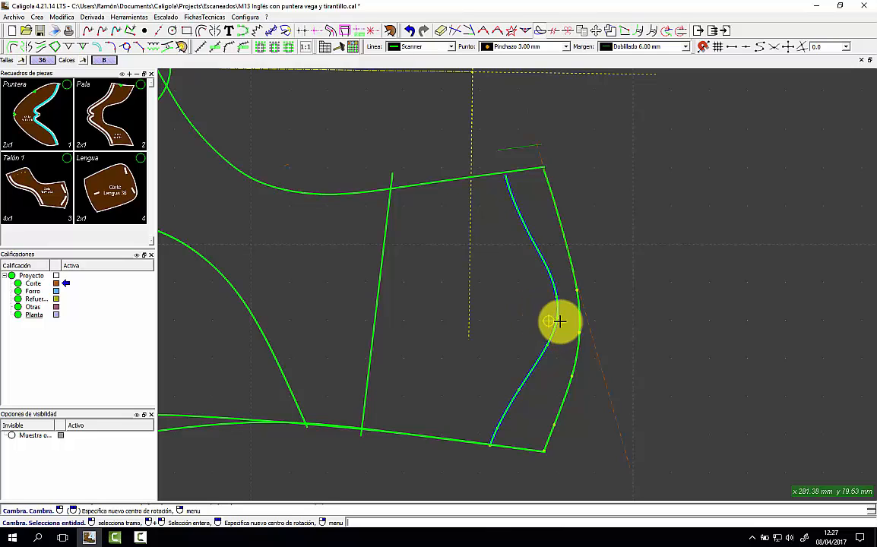
click(561, 322)
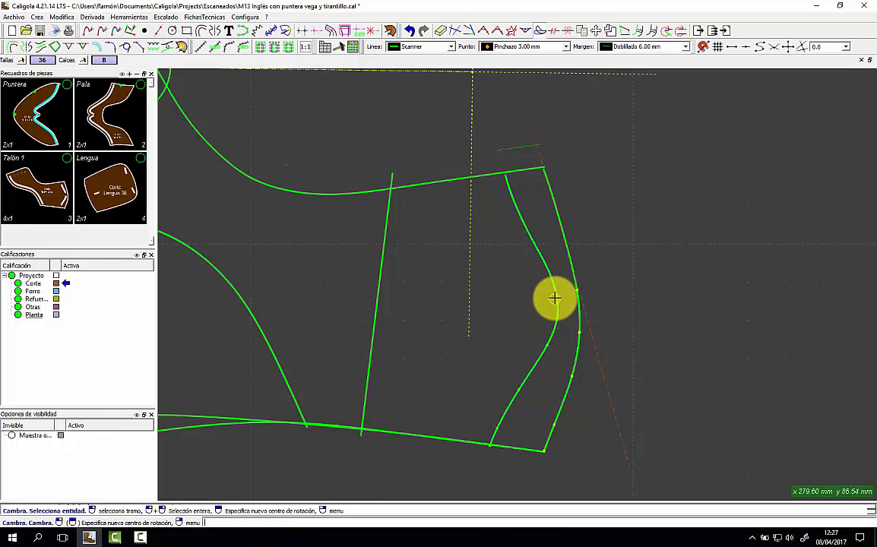
click(554, 296)
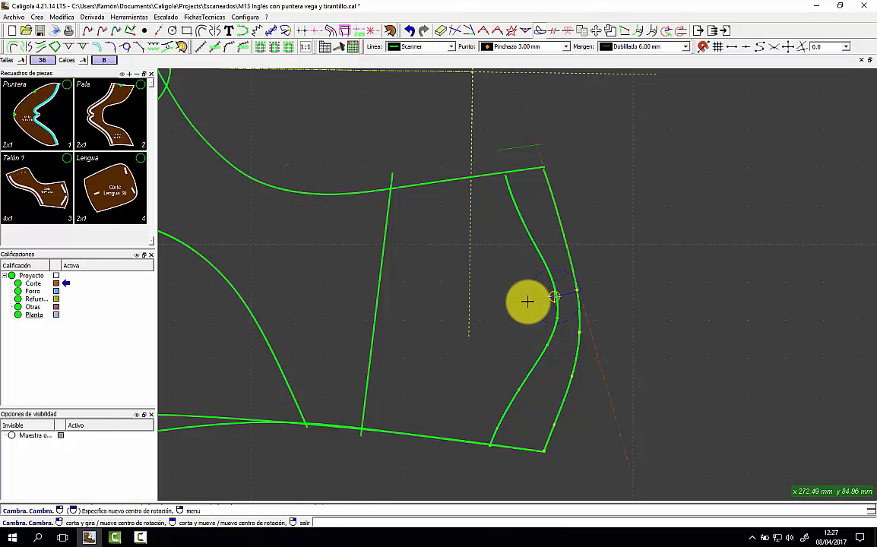
click(527, 301)
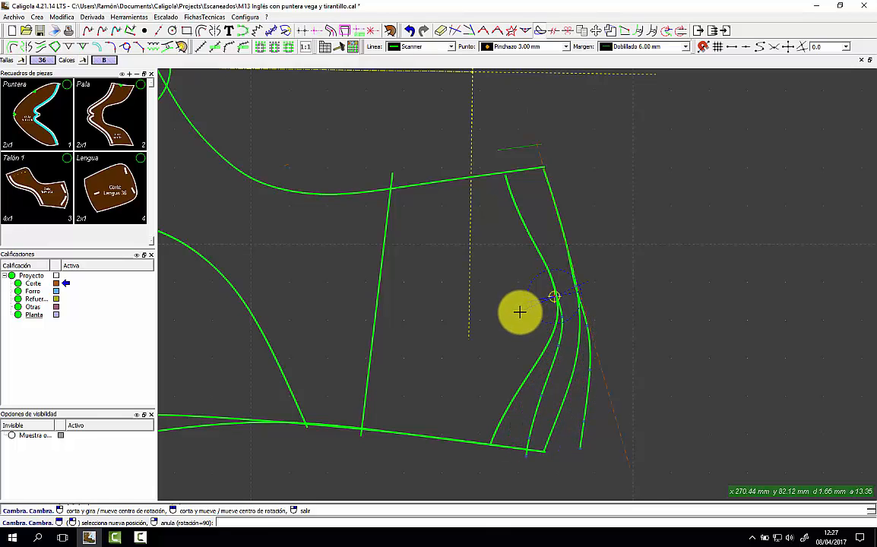
click(564, 326)
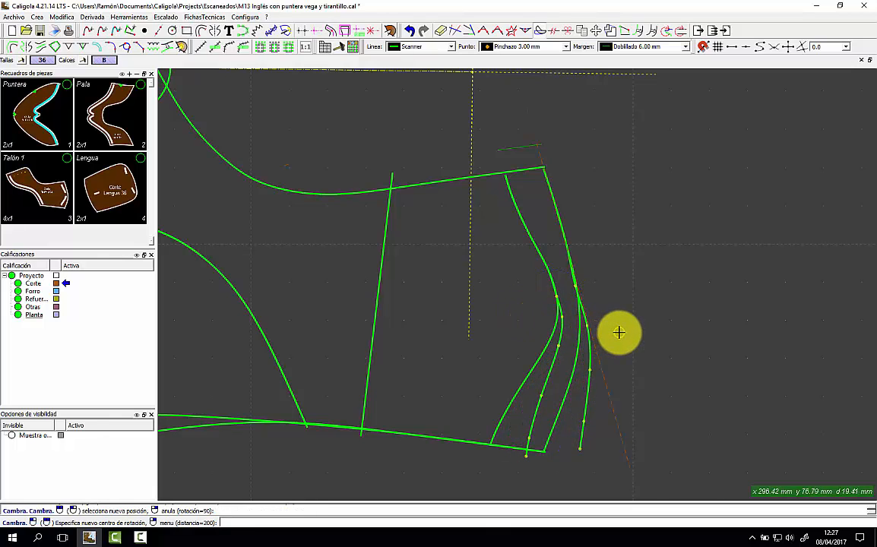
right_click(618, 333)
click(628, 339)
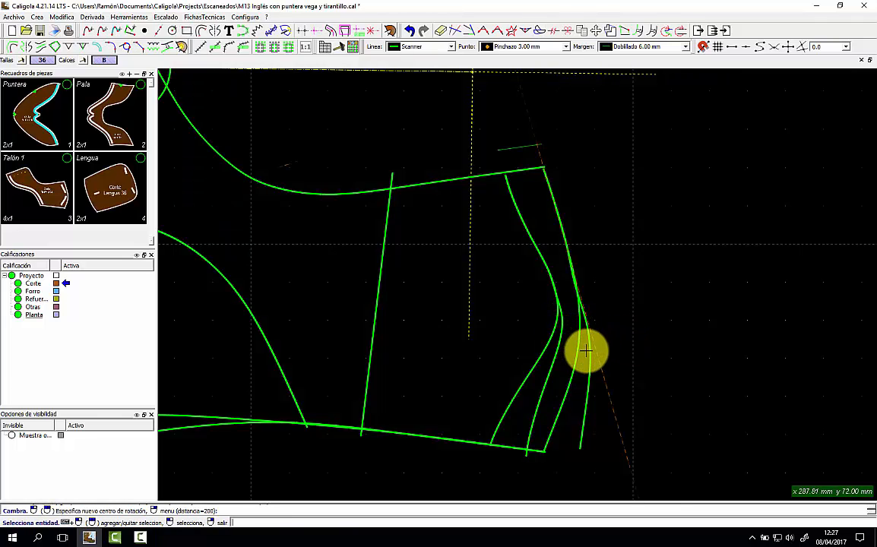
Apply a second Cambra to the lower stretches of the rotated heel curves, turning them about 13° outward around a point just below the bulge.
click(597, 30)
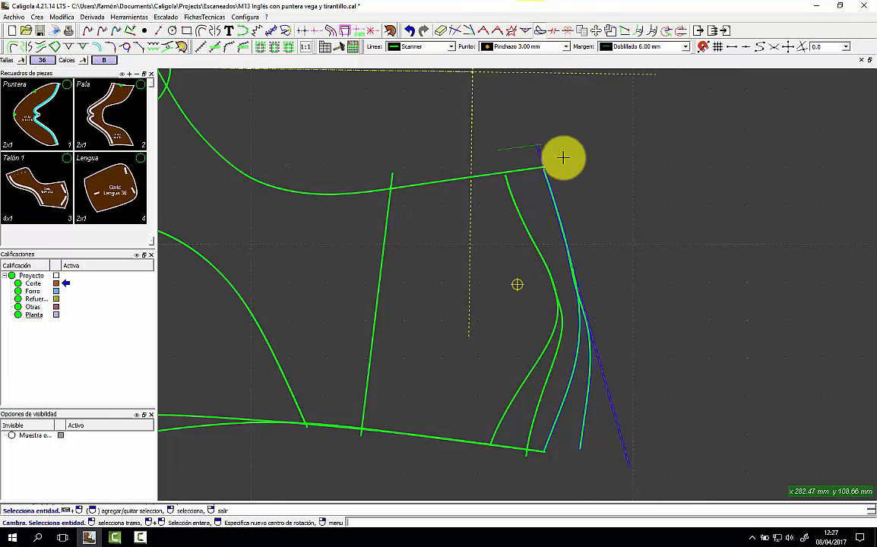
click(589, 339)
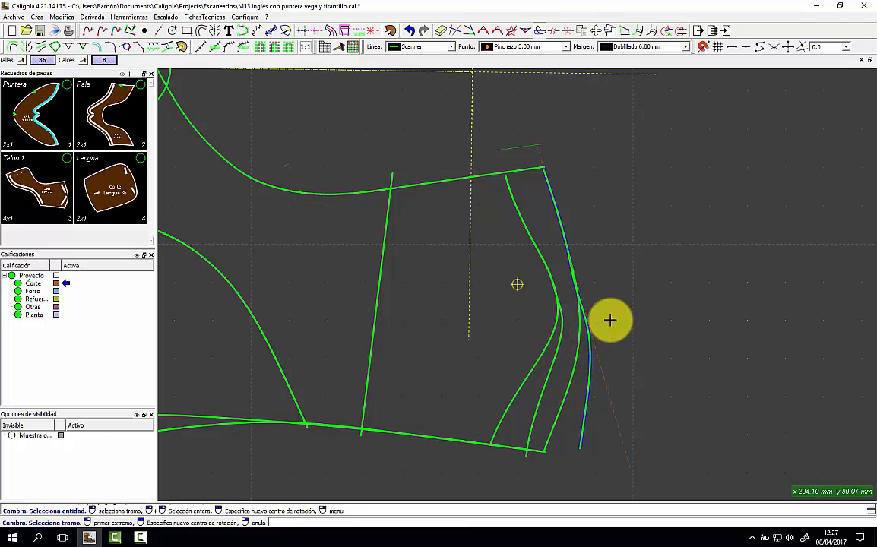
click(532, 453)
click(542, 458)
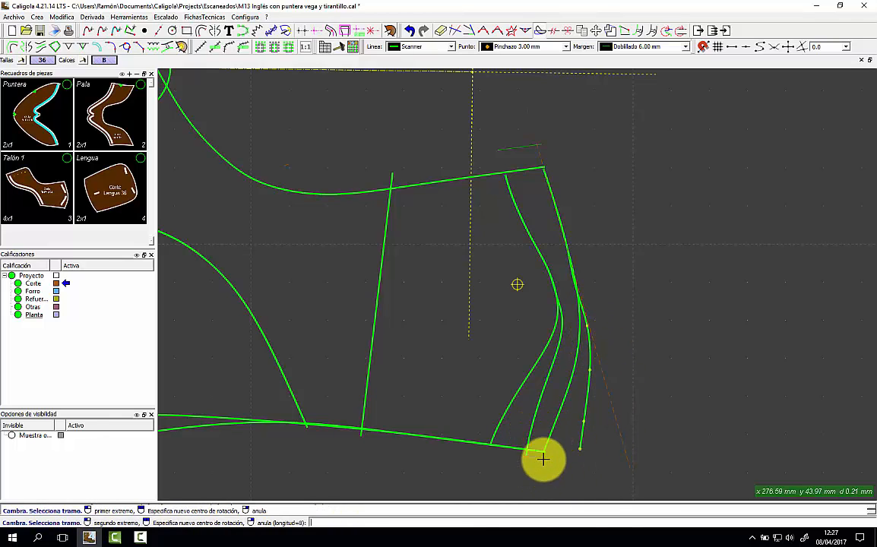
click(577, 331)
click(571, 326)
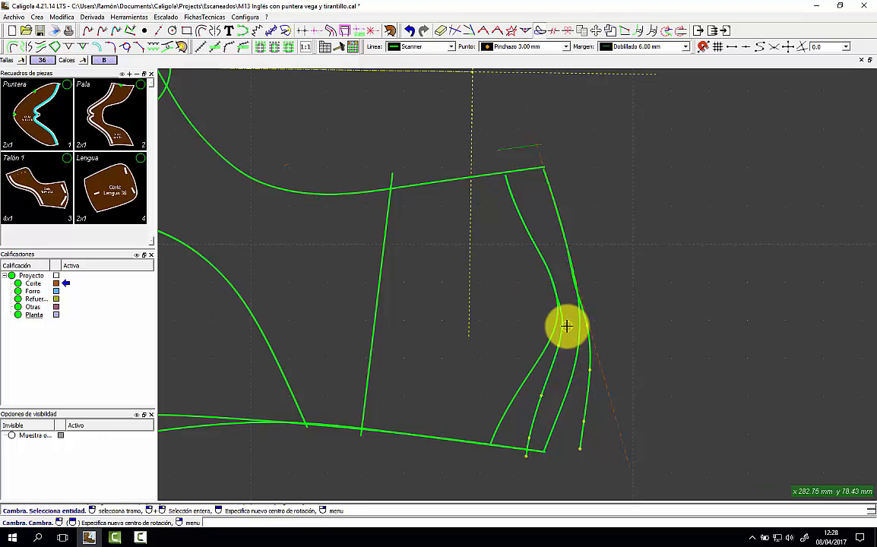
click(530, 328)
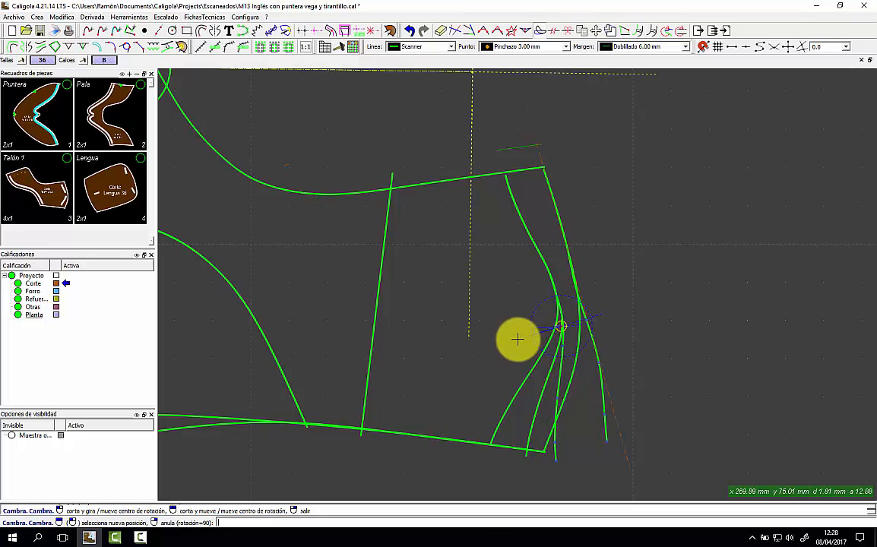
right_click(519, 339)
right_click(612, 336)
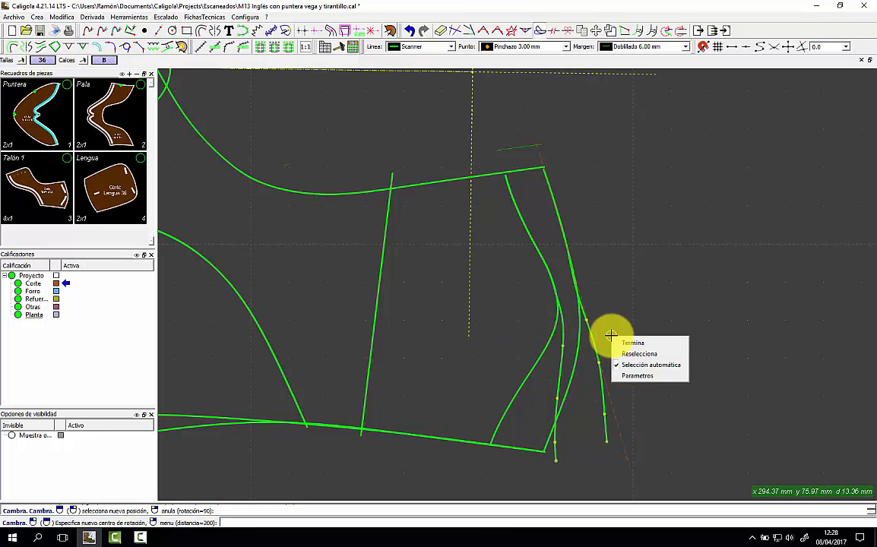
click(629, 345)
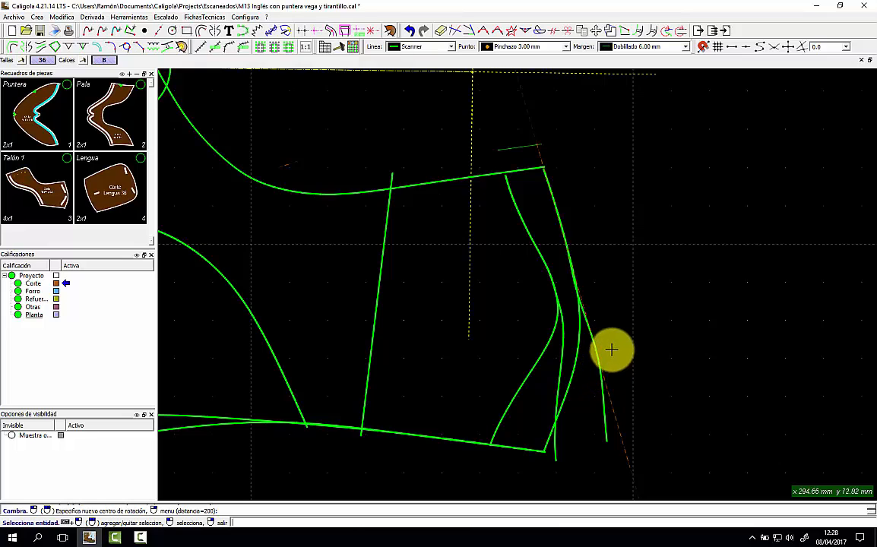
Apply a third Cambra to the lowest stretches of both rotated heel curves, turning them about 9° so the outer curve follows the dashed axis.
click(541, 33)
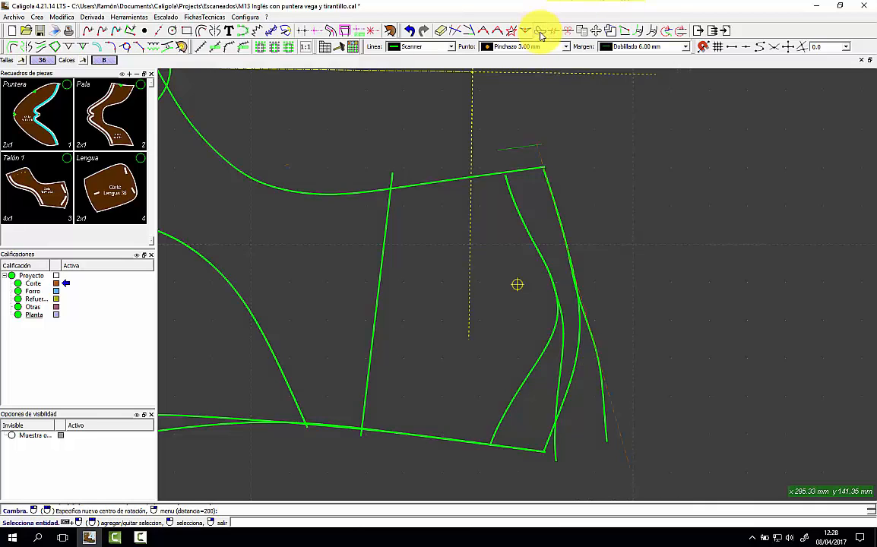
click(602, 385)
click(639, 406)
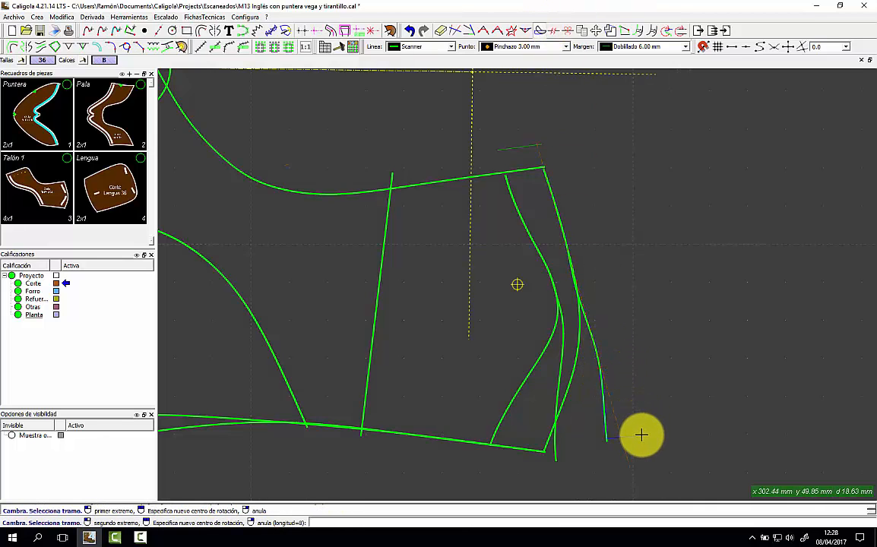
click(643, 442)
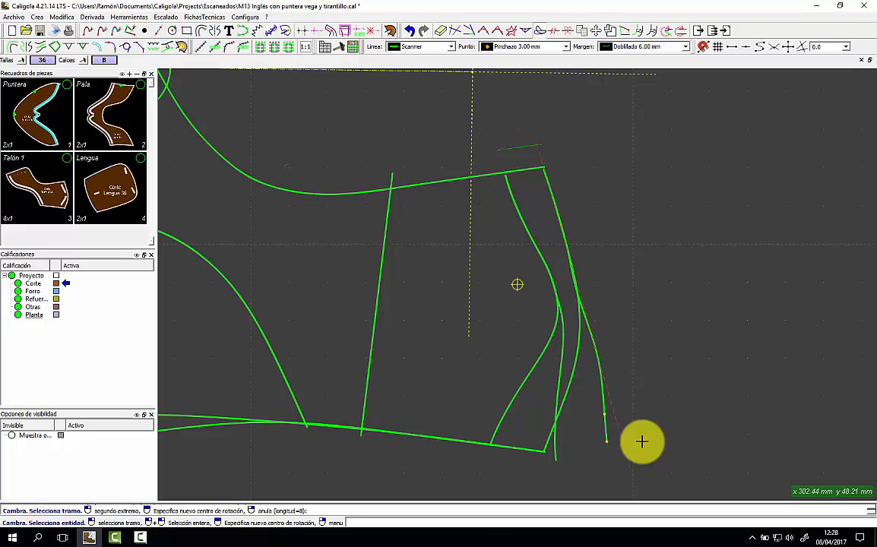
click(563, 356)
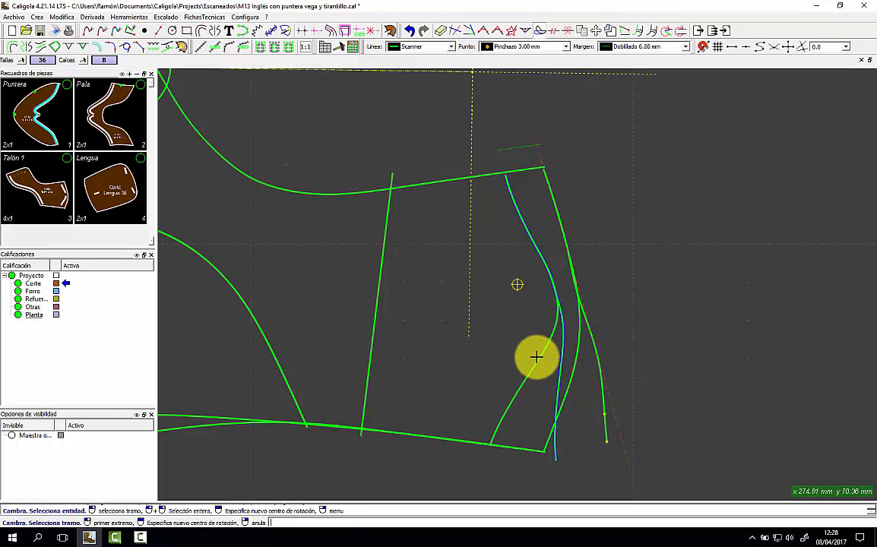
click(533, 479)
click(567, 356)
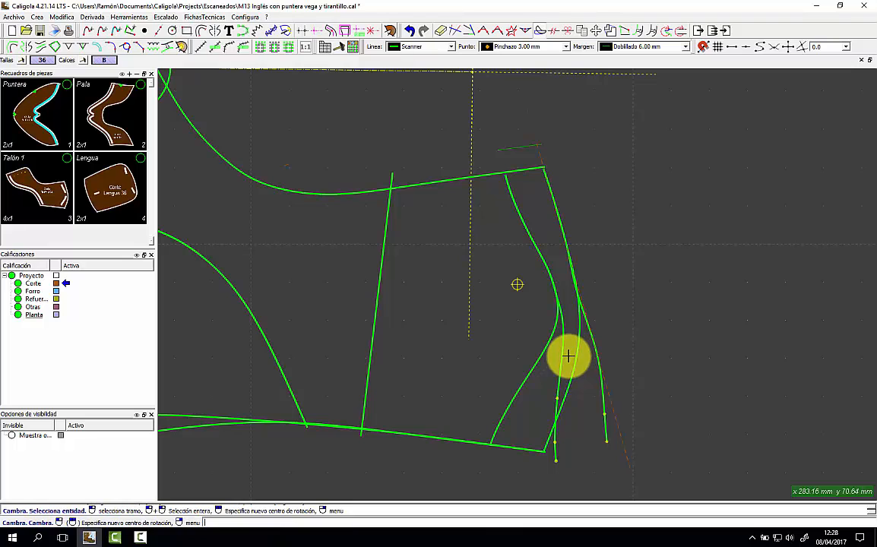
click(568, 357)
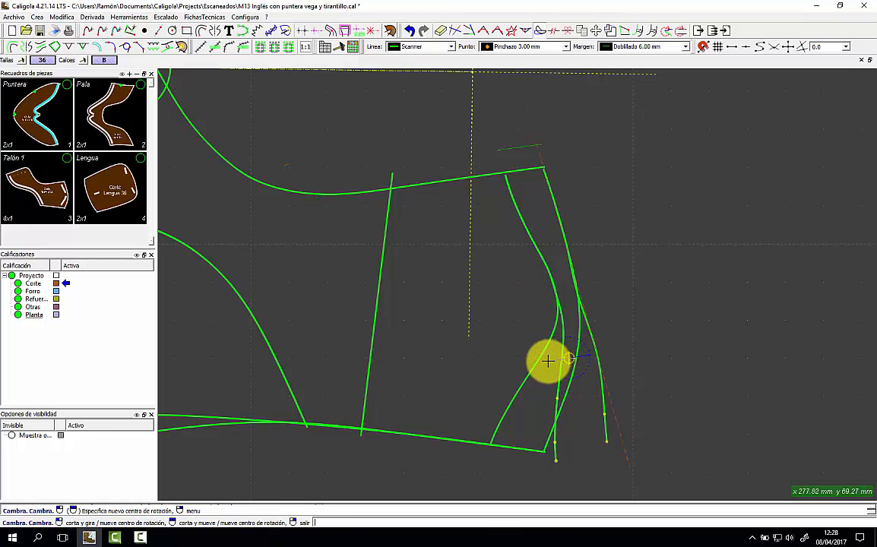
click(540, 361)
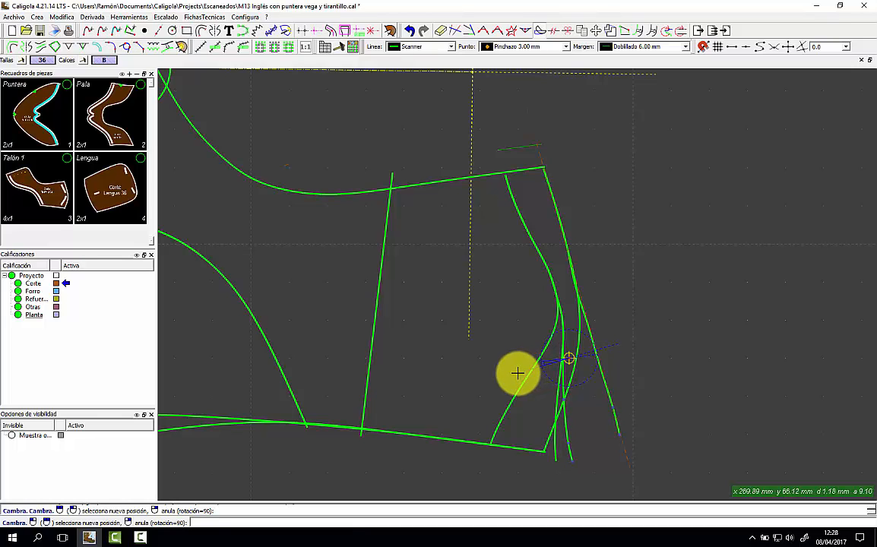
right_click(620, 345)
click(626, 351)
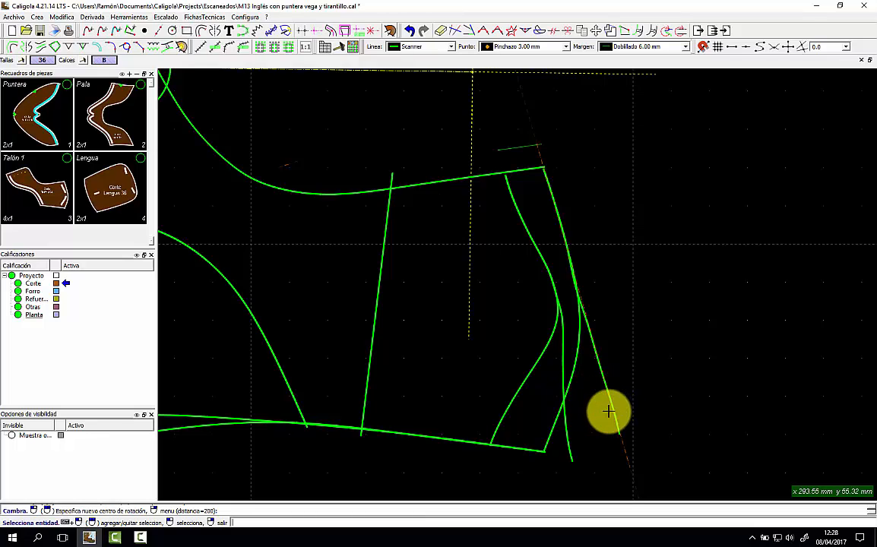
Draw a perpendicular axis to the heel axis, passing through the lower end of the rotated inner curve.
click(37, 17)
mouse_move(149, 73)
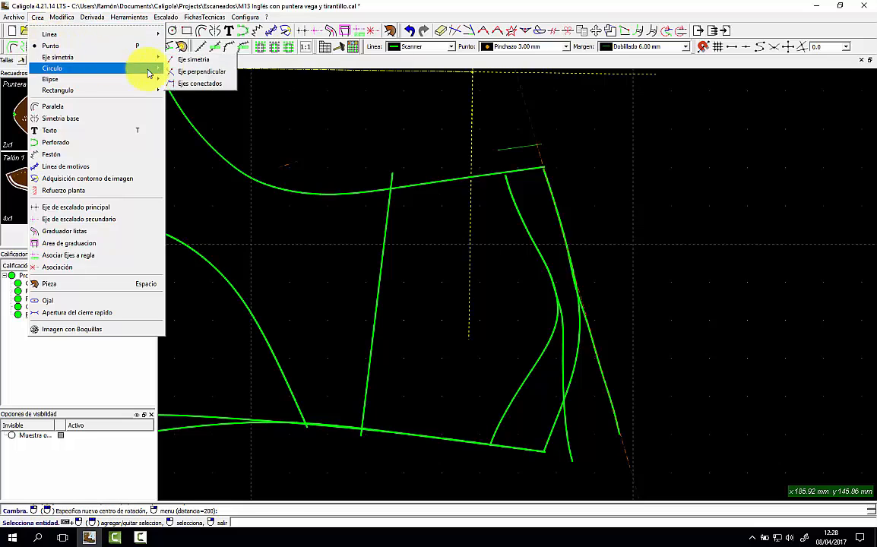
click(197, 71)
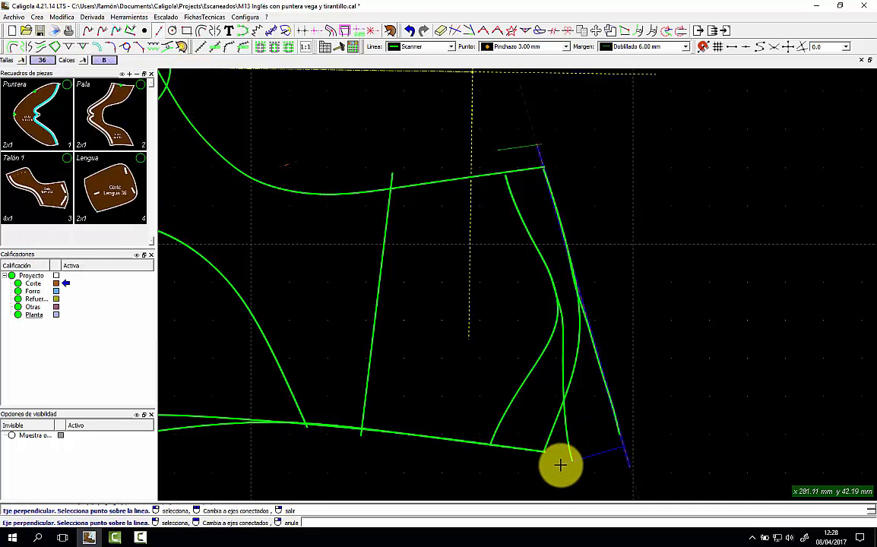
right_click(618, 372)
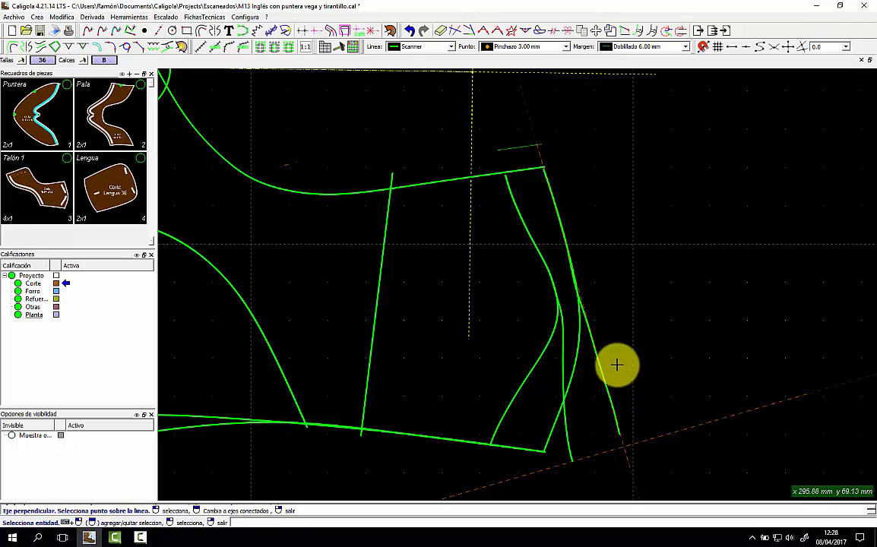
Add a Libre margin at distance 0 along the perpendicular axis, from the inner curve's lower end to the heel axis.
click(652, 47)
click(621, 132)
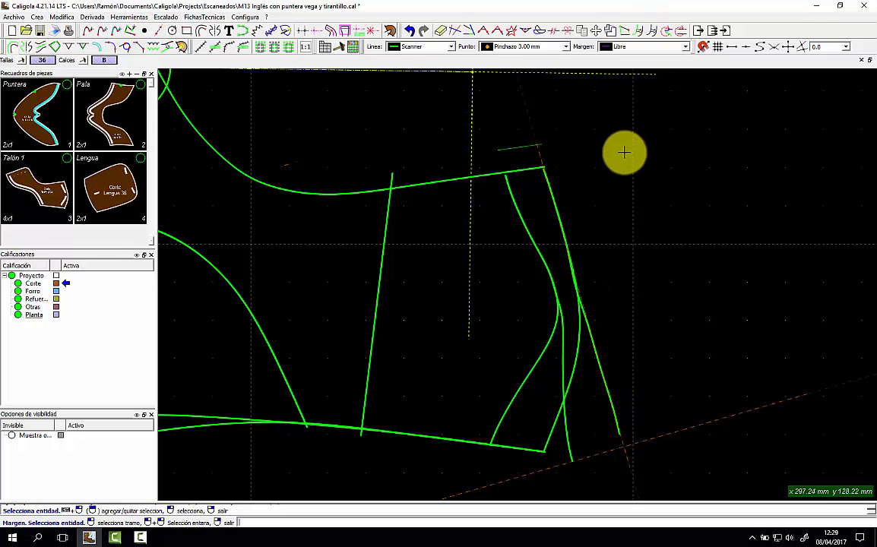
click(601, 455)
click(578, 482)
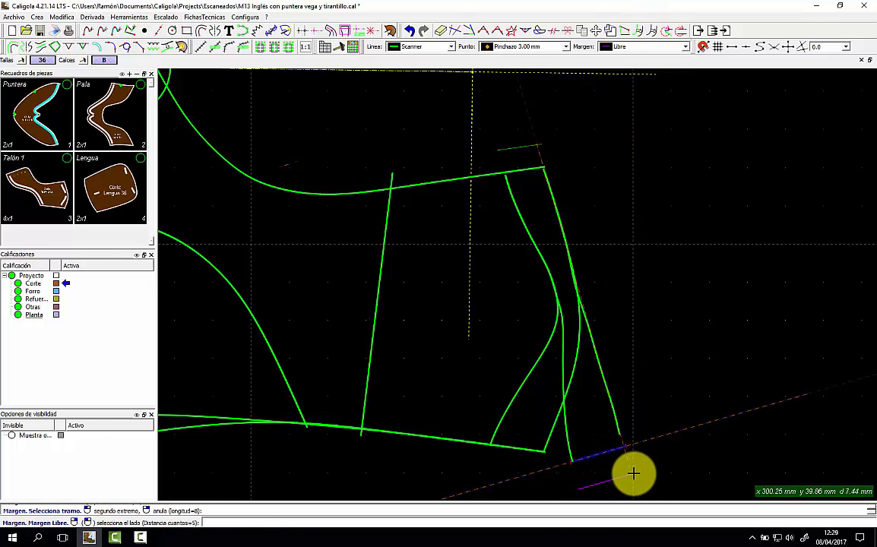
click(628, 456)
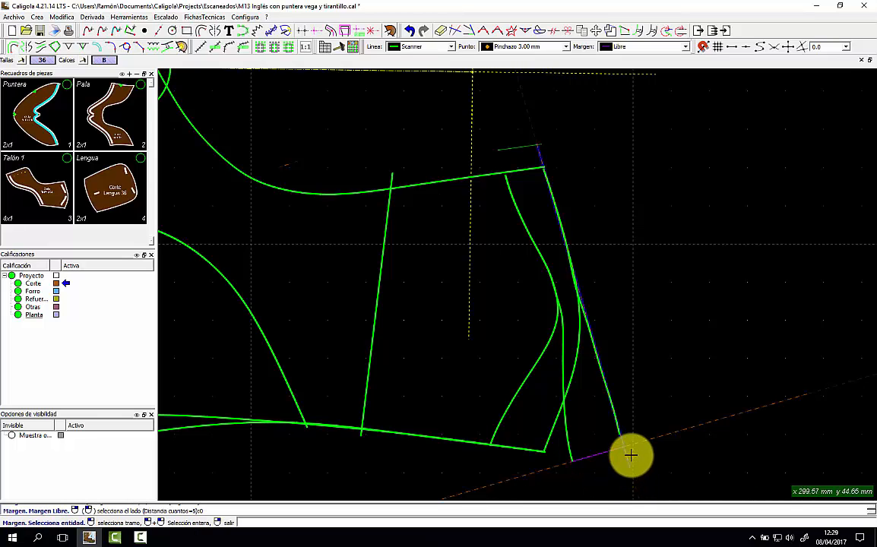
right_click(675, 393)
Convert the new margin at the foot of the heel strap into a base line.
click(607, 452)
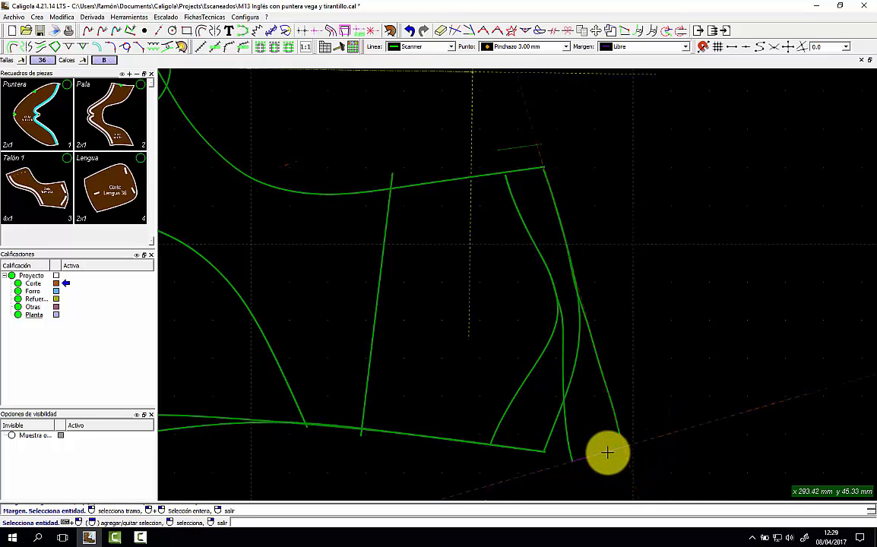
click(623, 470)
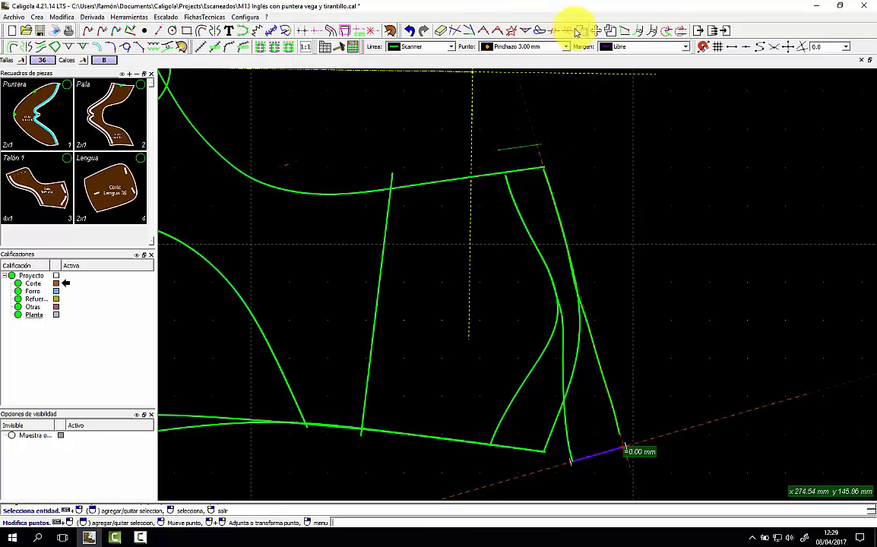
click(636, 31)
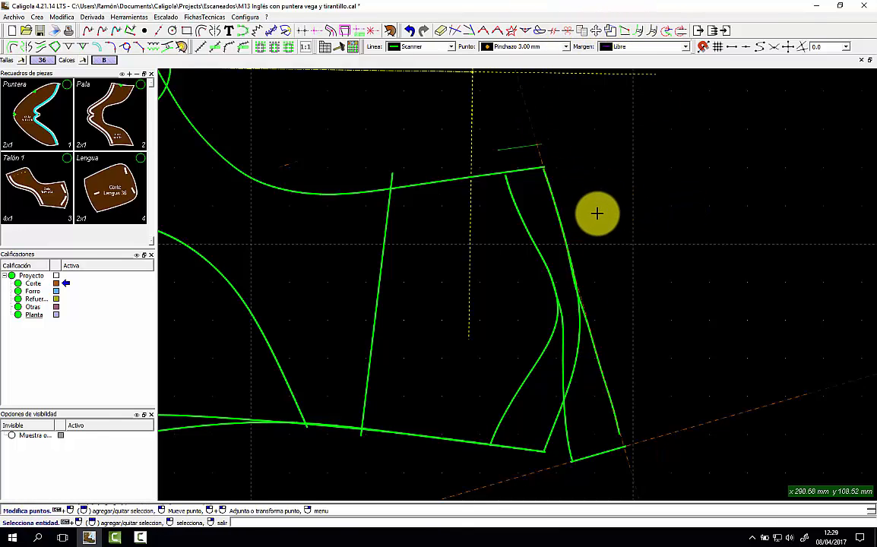
Delete the rotated outer curve along the heel axis and the original unrotated inner heel curve.
click(618, 382)
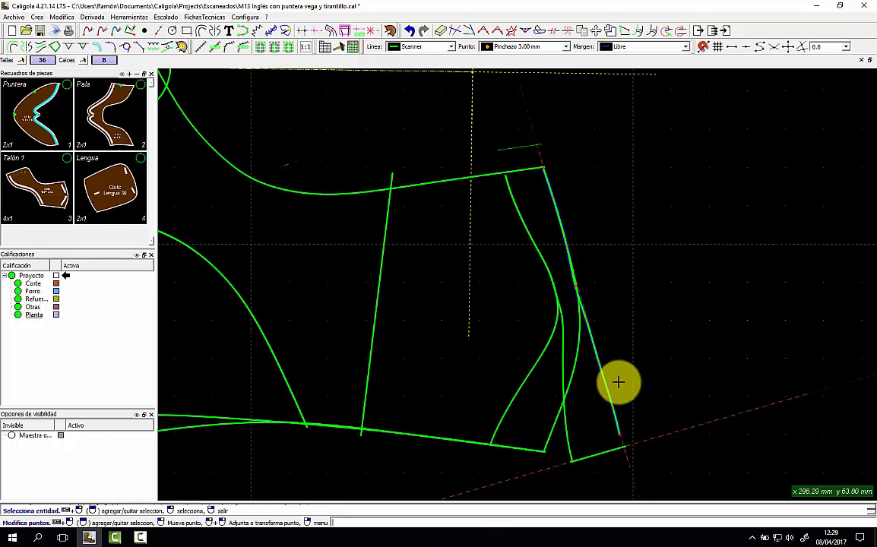
click(443, 32)
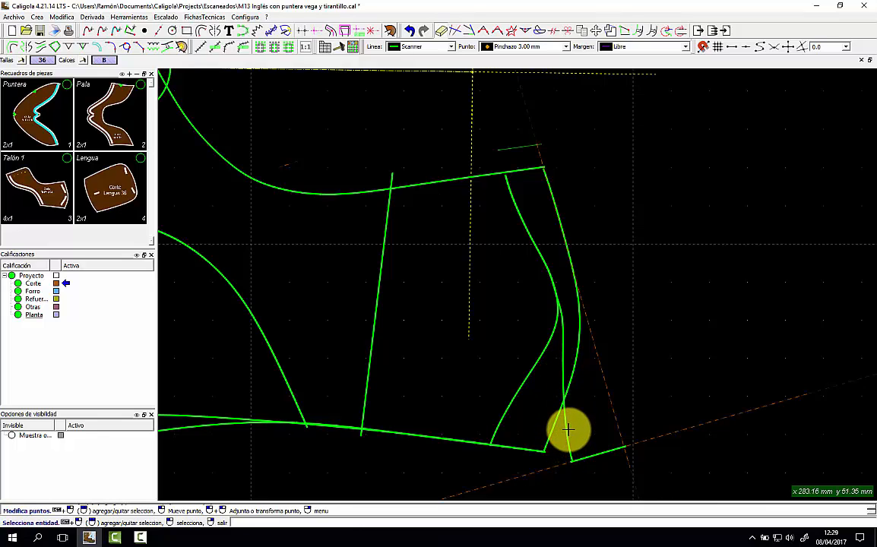
click(529, 370)
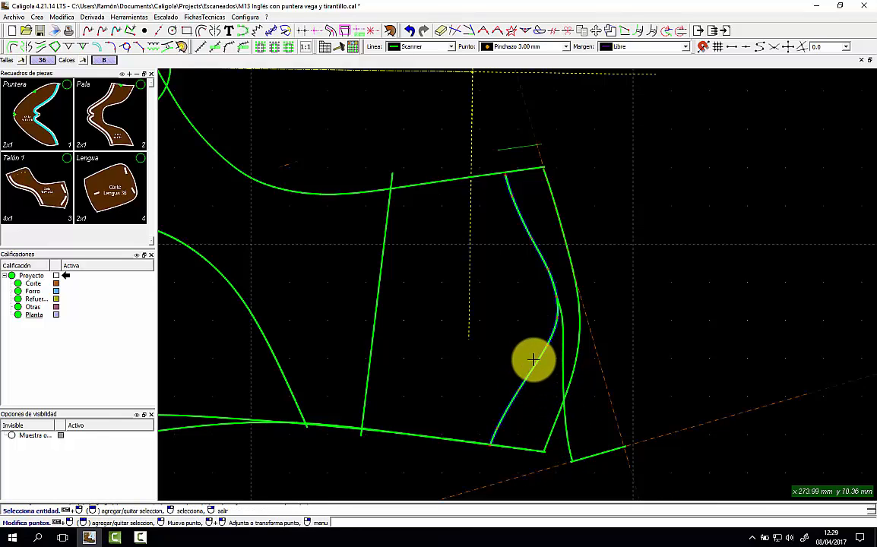
click(262, 48)
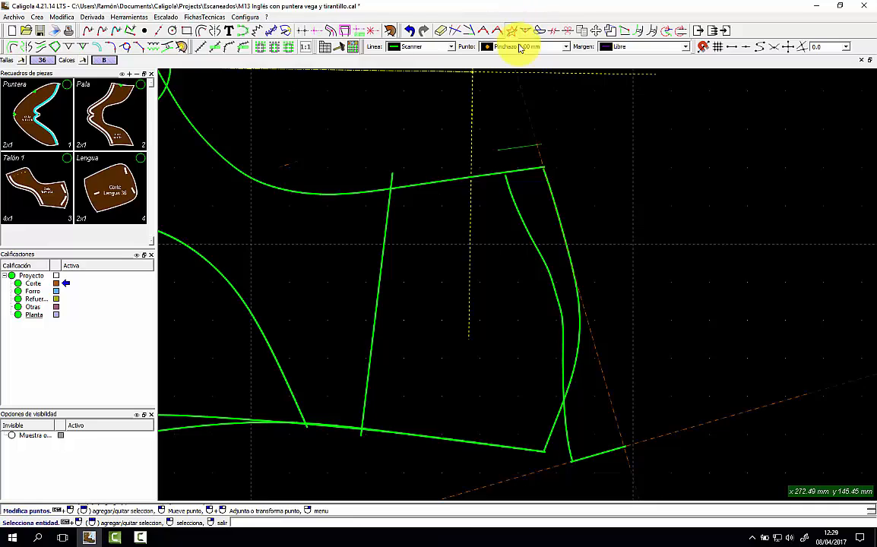
Smooth the stretch of the rotated inner heel curve around its bulge with Suavizar.
click(549, 276)
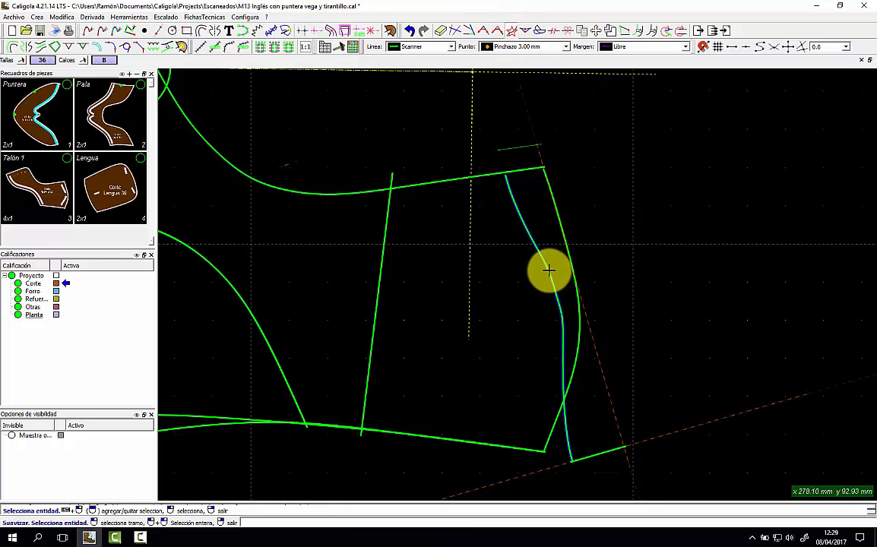
right_click(552, 266)
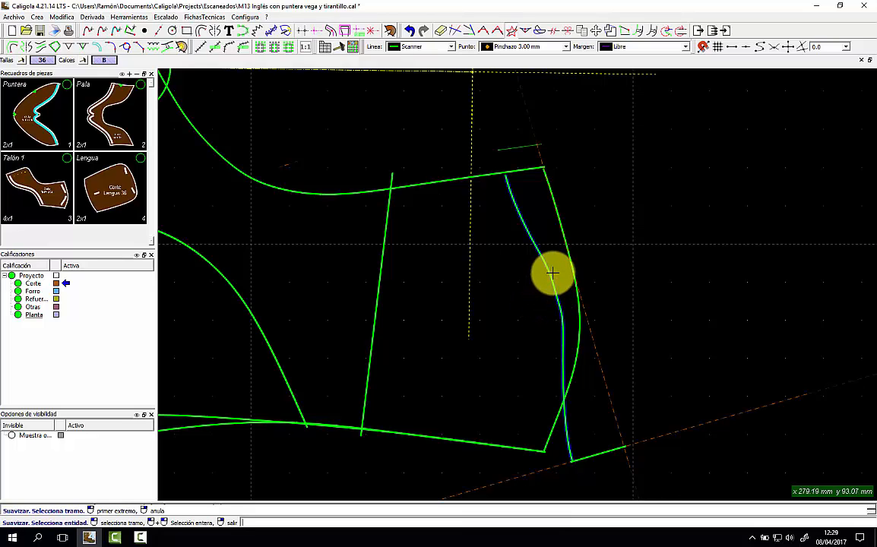
right_click(541, 280)
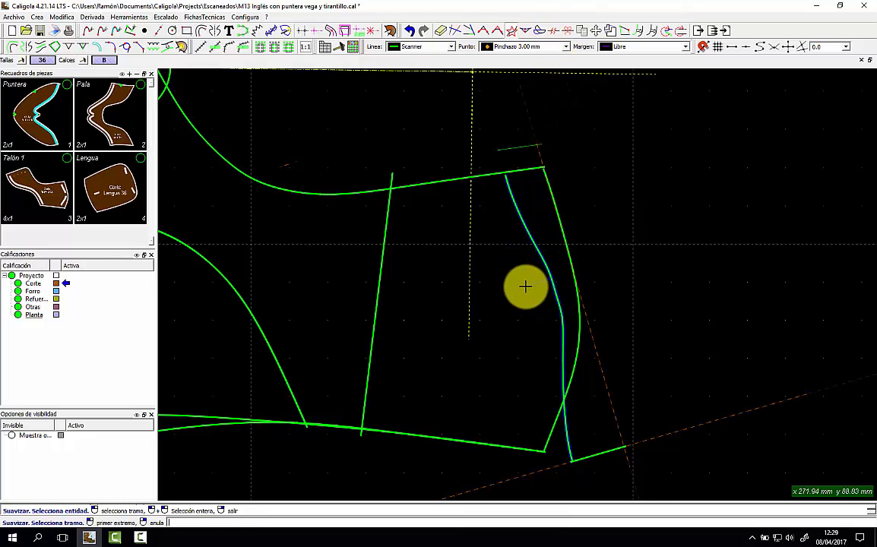
click(538, 307)
click(570, 304)
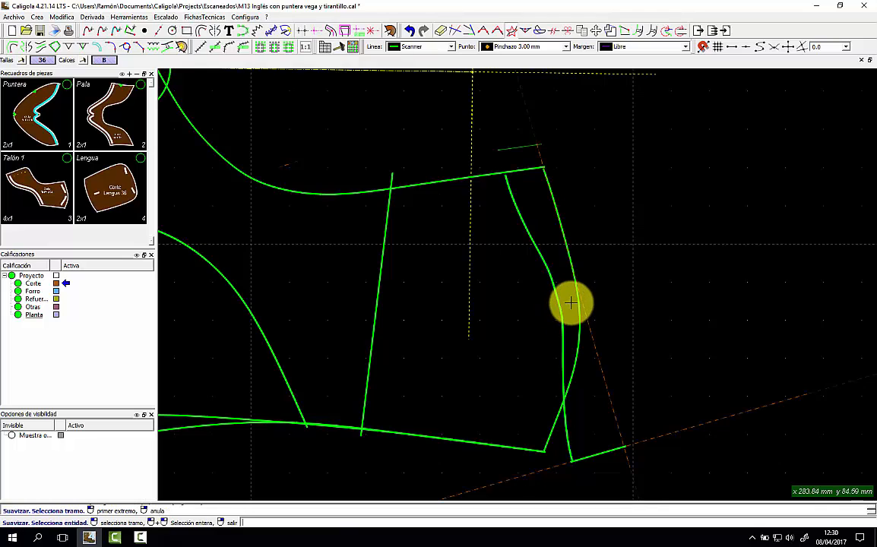
right_click(568, 306)
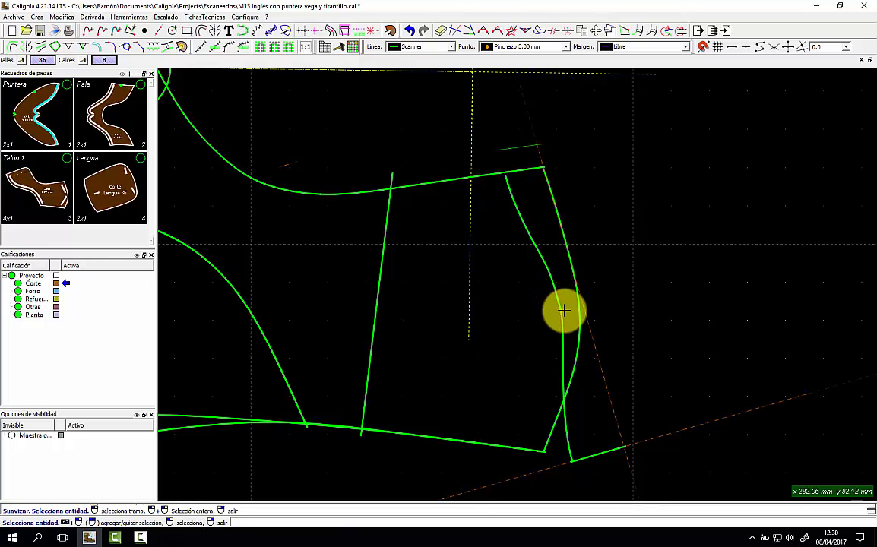
Insert an associated V notch of 6.00 × 5.00 mm with 2.00 × 1.00 mm links where the lower base line meets the heel axis.
click(80, 45)
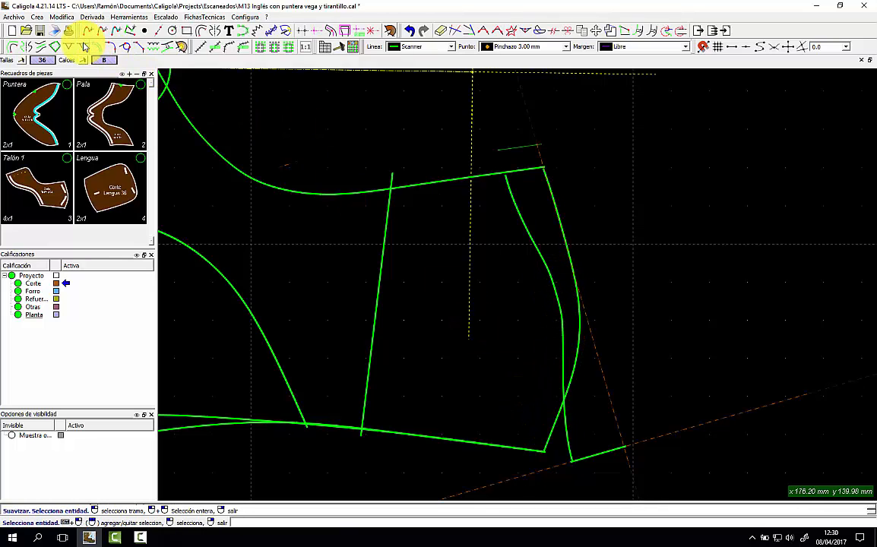
click(596, 432)
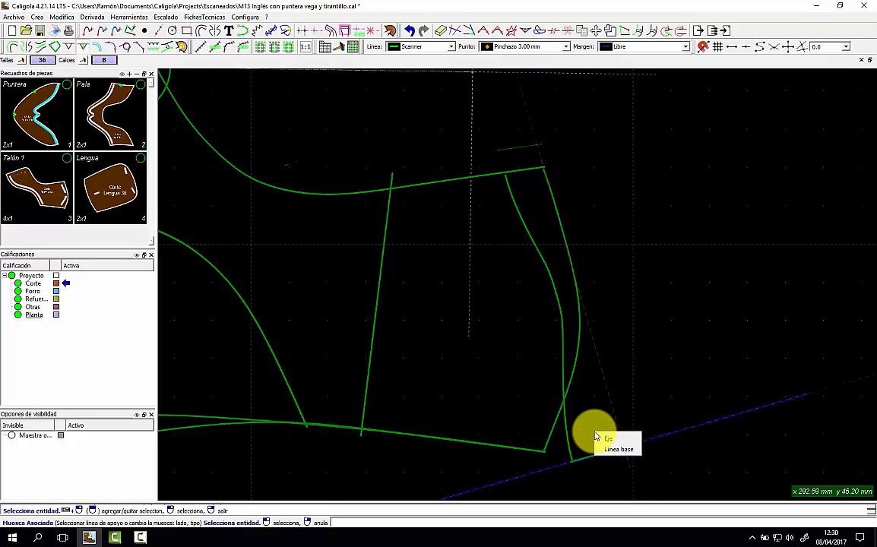
click(620, 449)
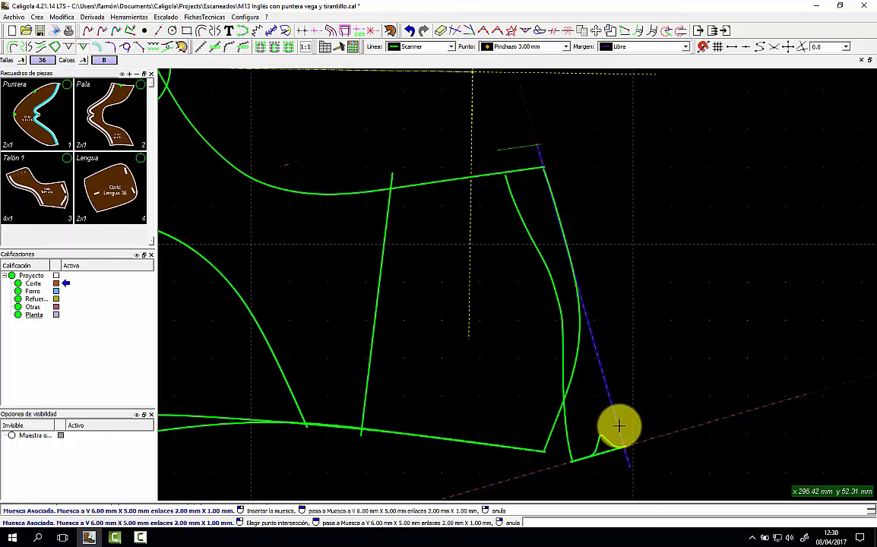
click(616, 426)
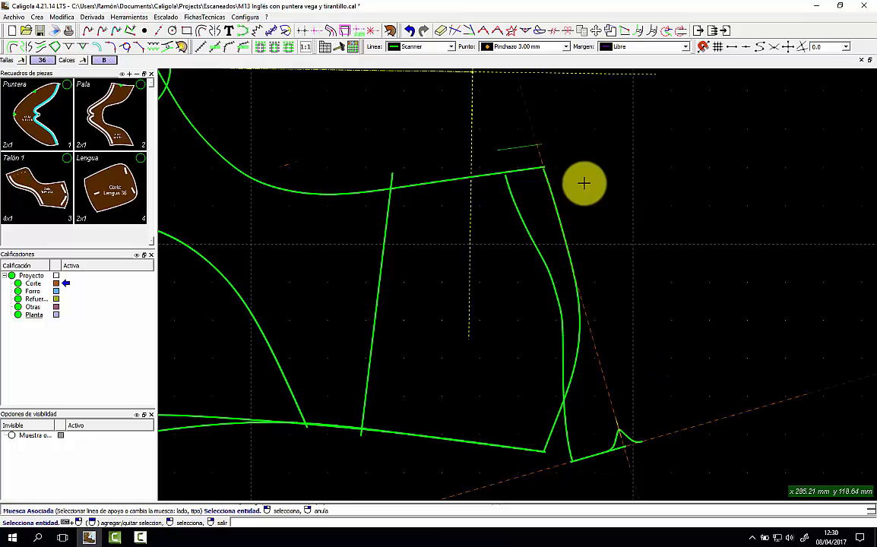
Mirror the short upper margin, the inner heel curve and the lower base line across the heel axis with Simetría.
click(27, 44)
click(540, 156)
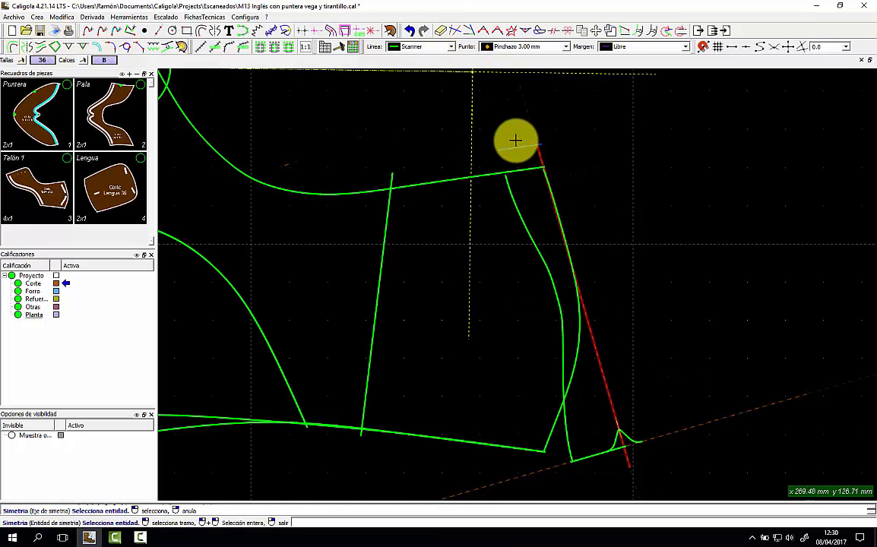
click(519, 146)
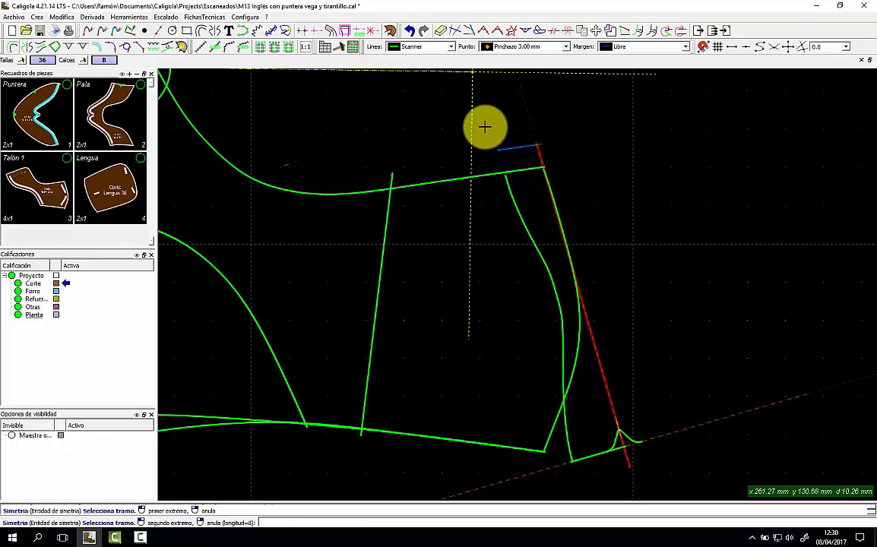
click(509, 186)
click(506, 186)
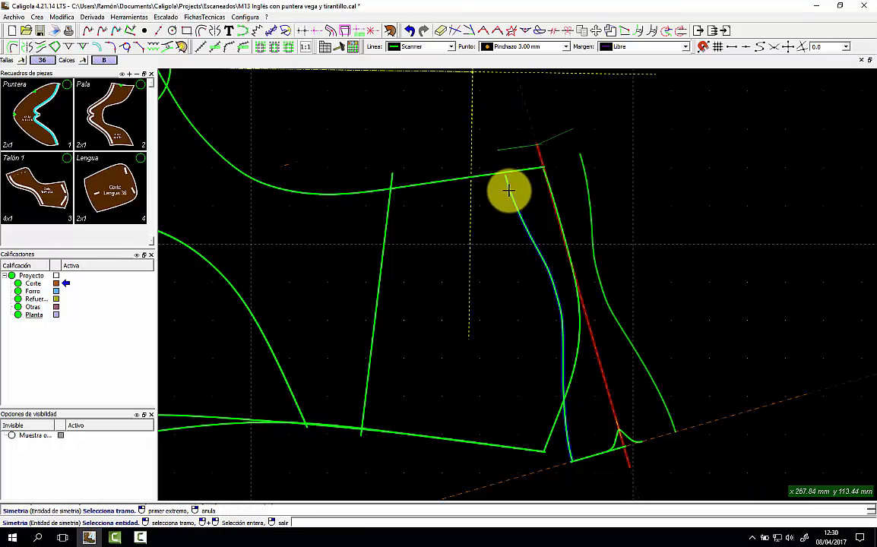
click(603, 447)
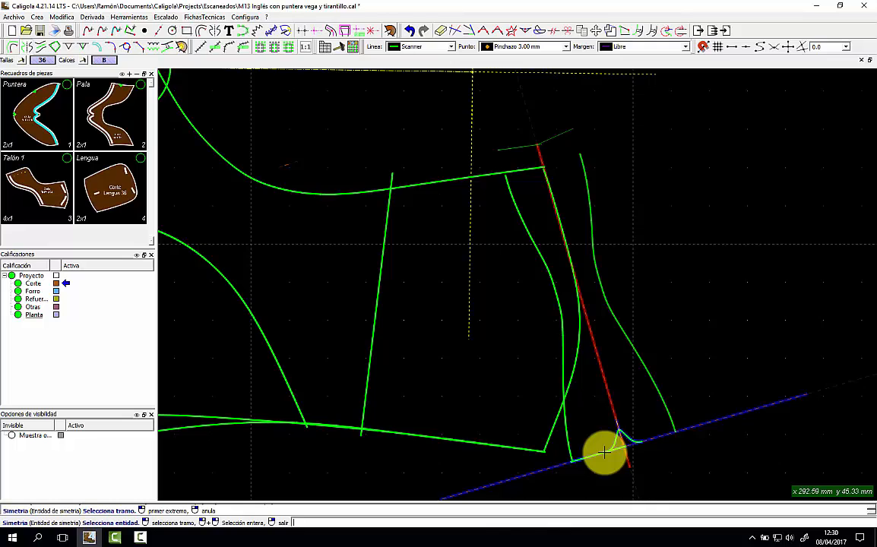
click(604, 454)
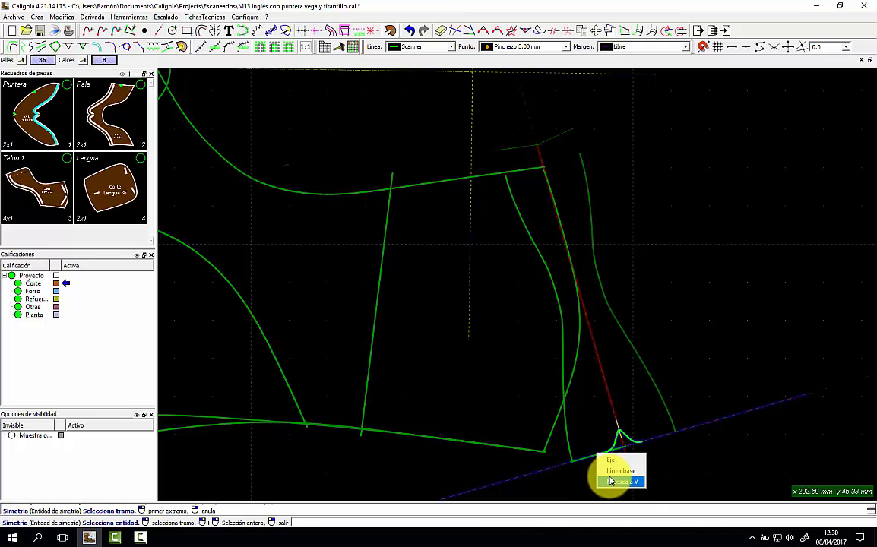
click(612, 470)
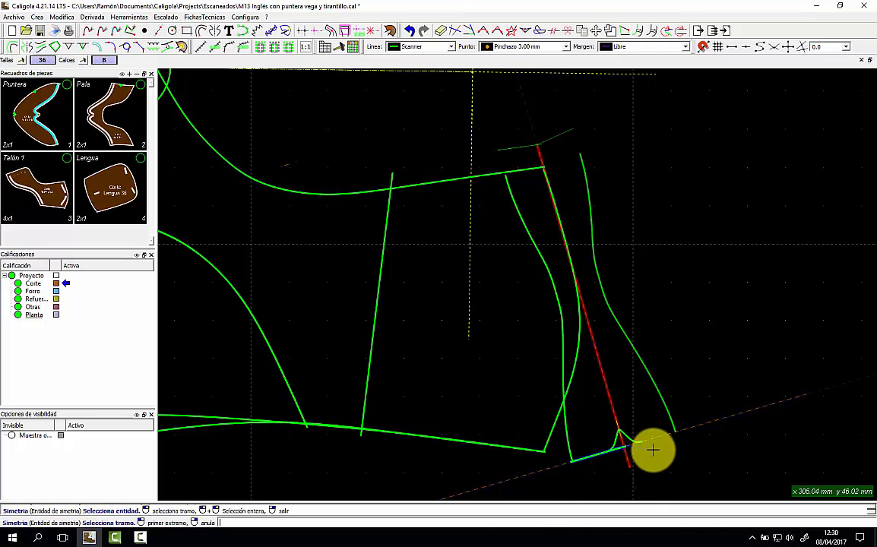
click(632, 464)
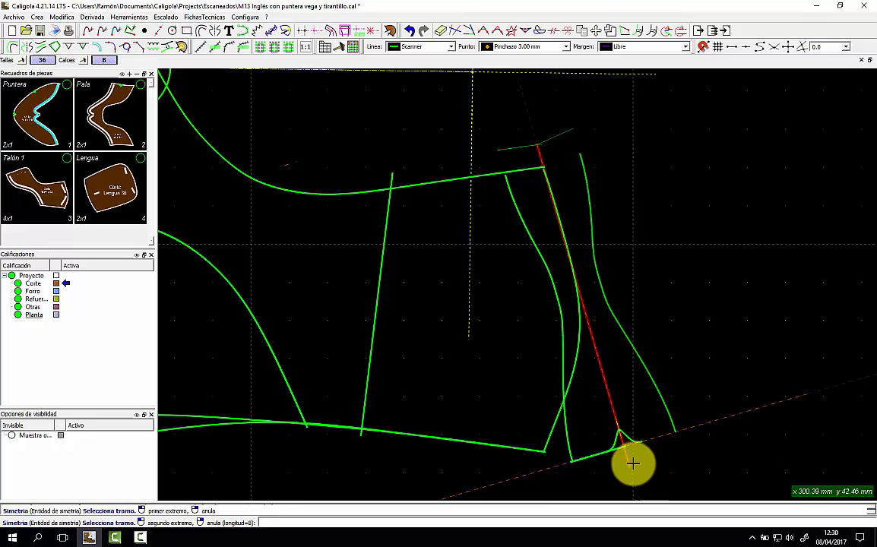
click(692, 454)
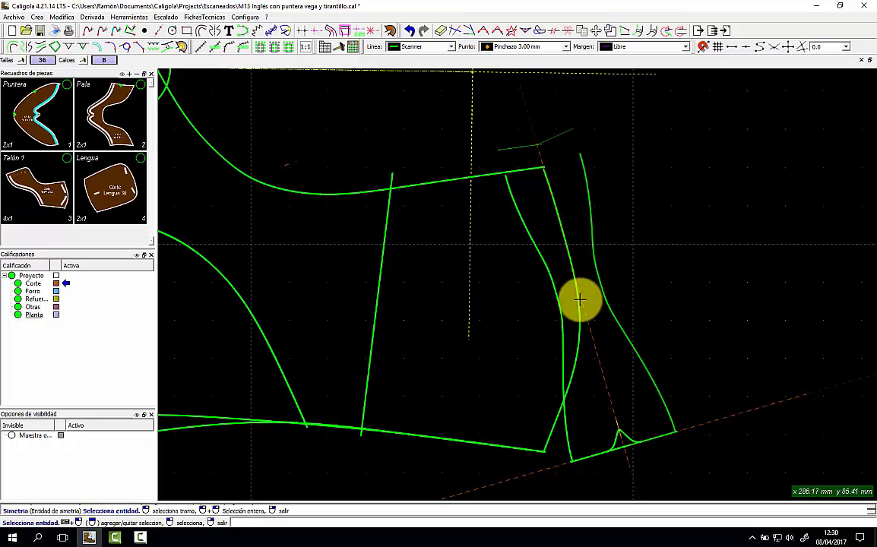
Smooth the middle stretch of the inner heel curve again so its mirrored counterpart follows.
click(512, 32)
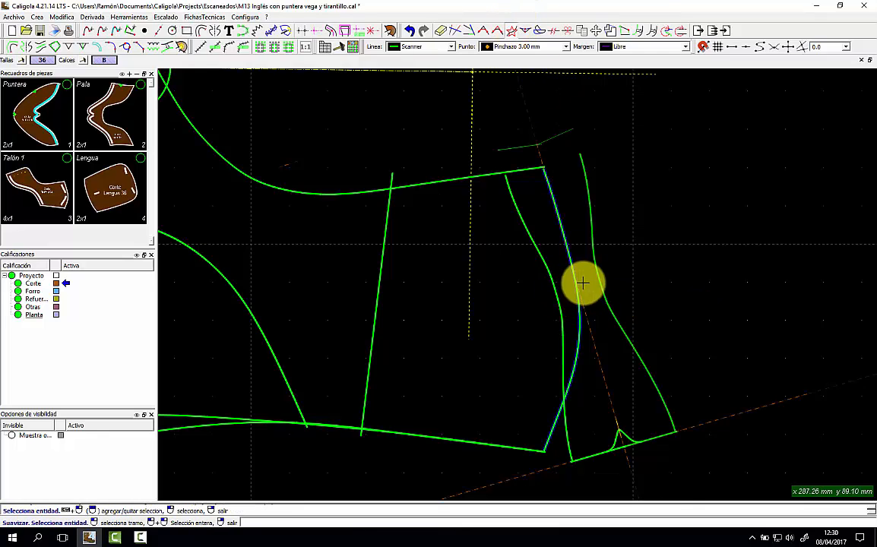
click(547, 266)
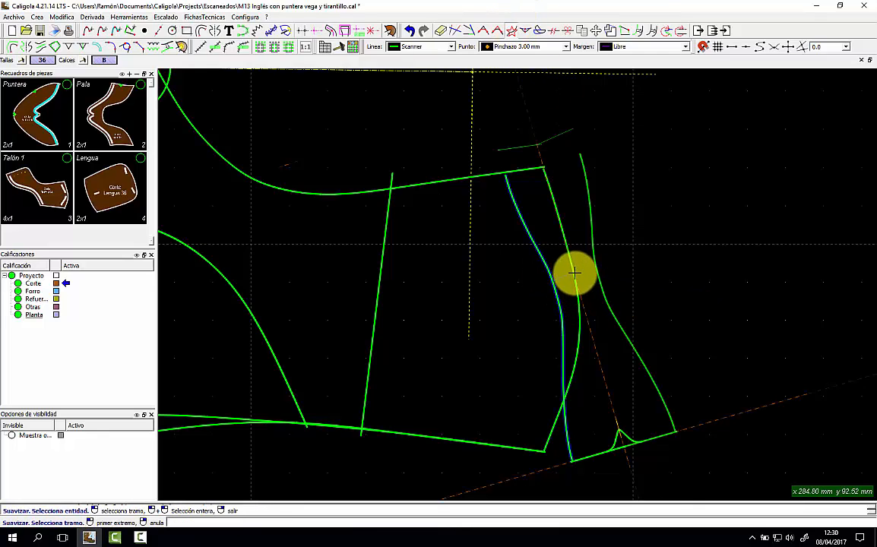
click(569, 269)
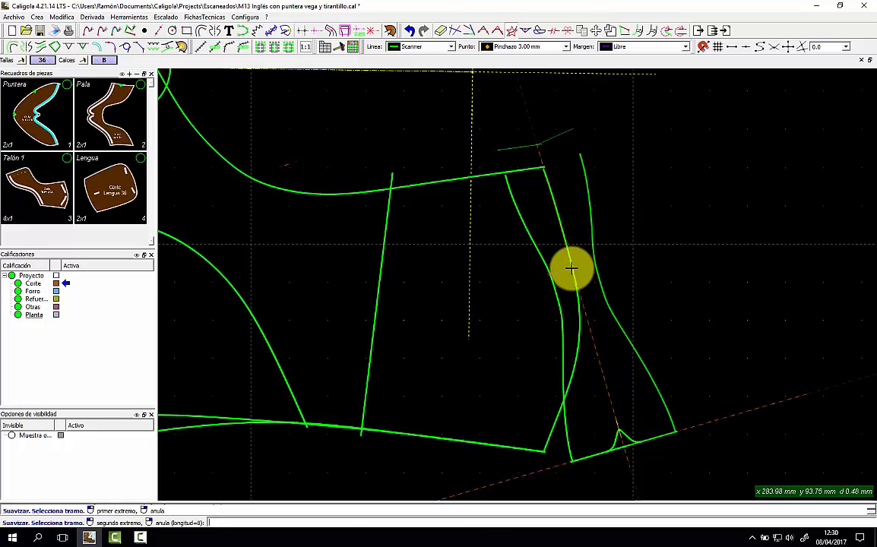
click(592, 312)
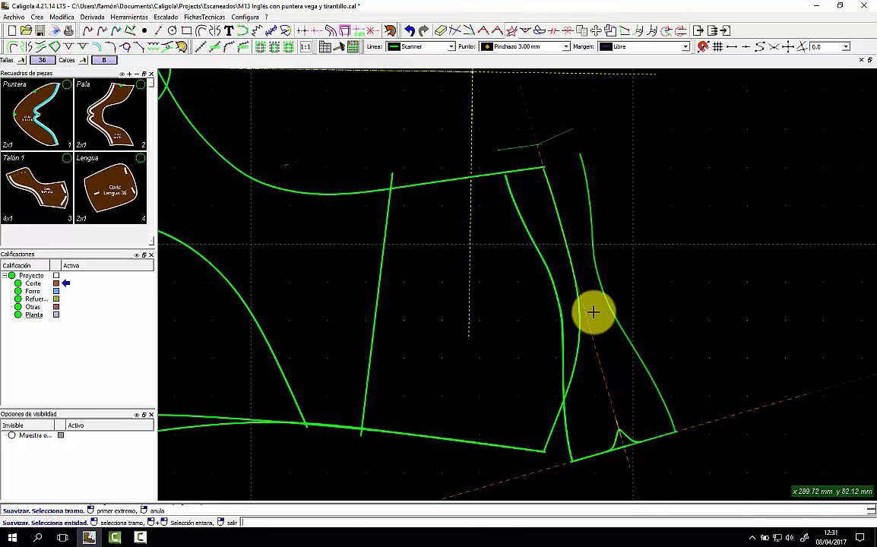
right_click(593, 312)
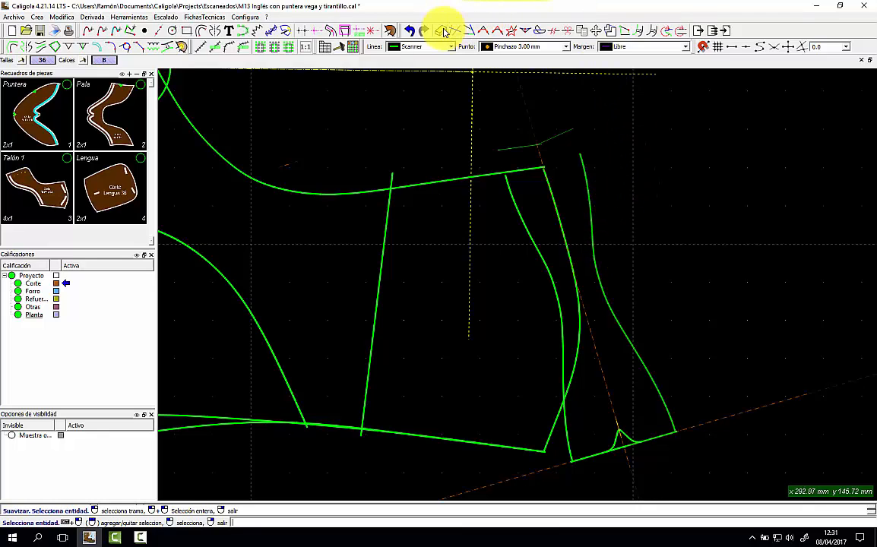
Create a Corte piece with Crea pieza from the heel strap outline: short upper margin, inner heel curve, notched base line and mirrored side.
click(391, 31)
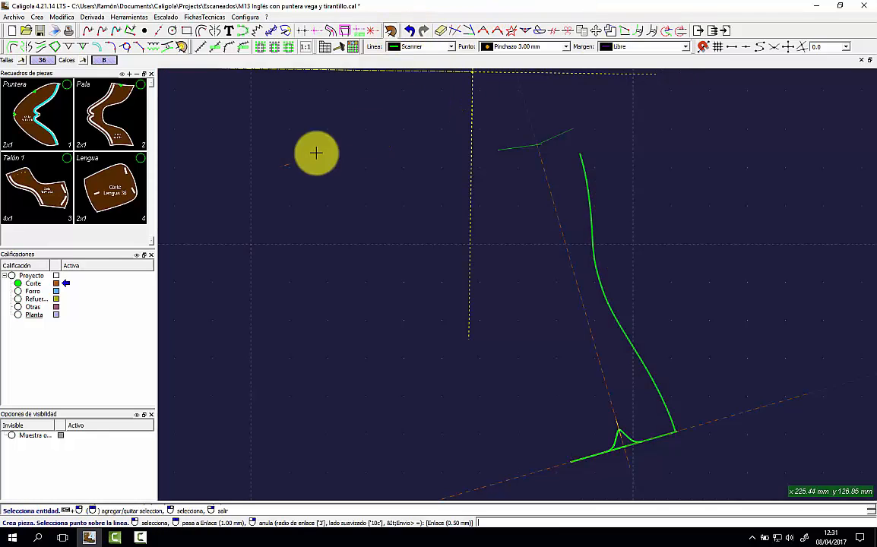
click(13, 275)
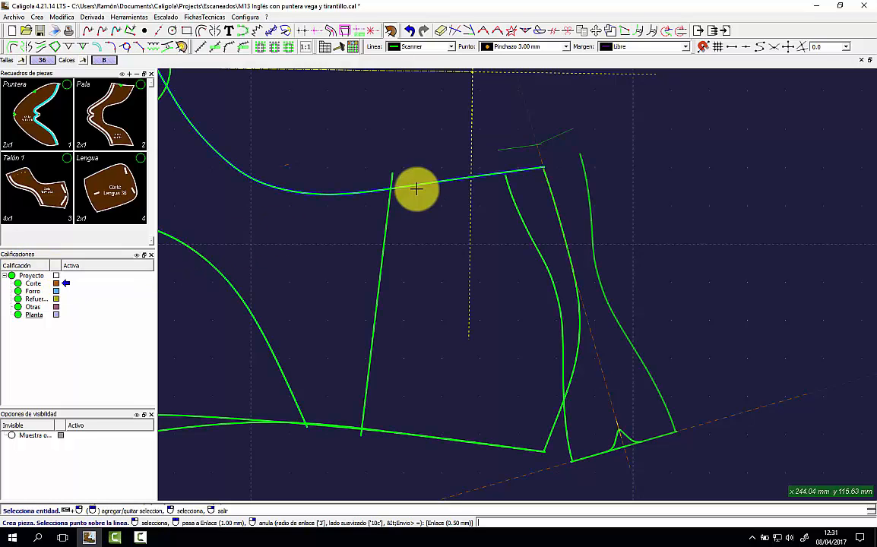
click(527, 146)
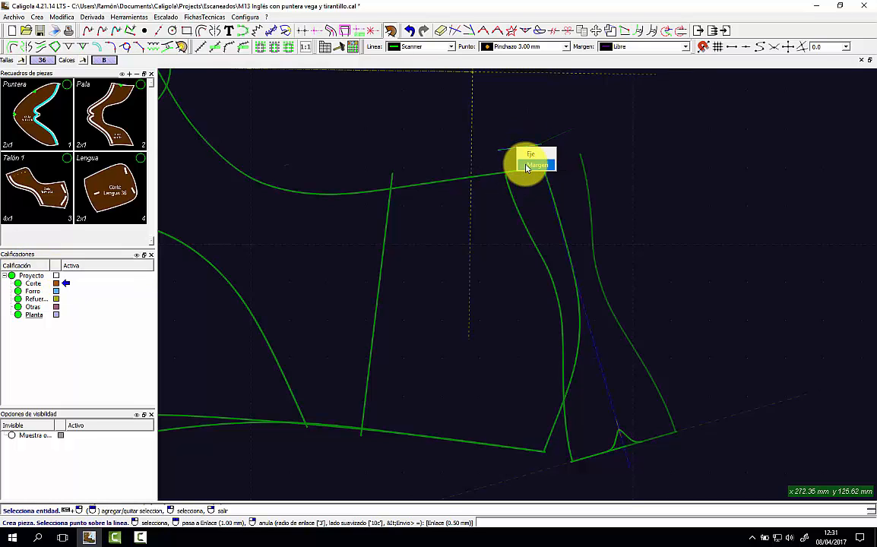
click(525, 162)
click(508, 188)
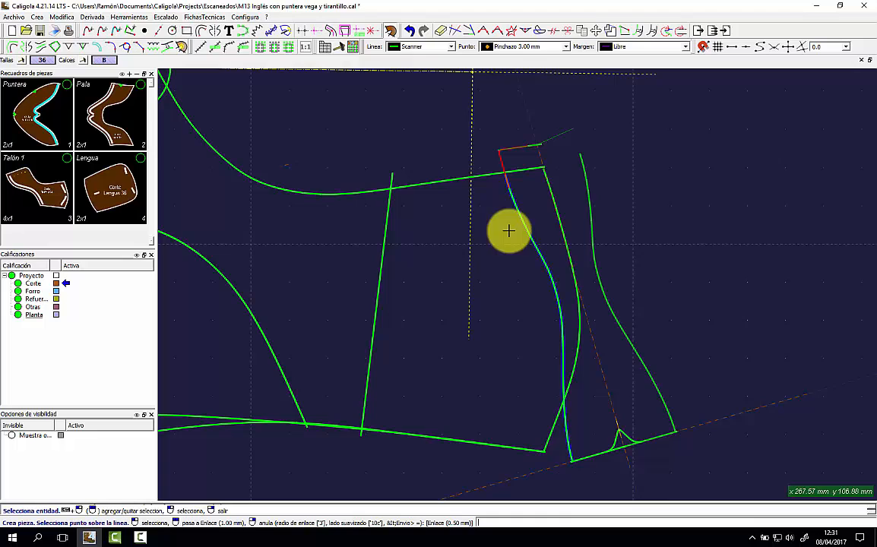
click(595, 454)
click(612, 475)
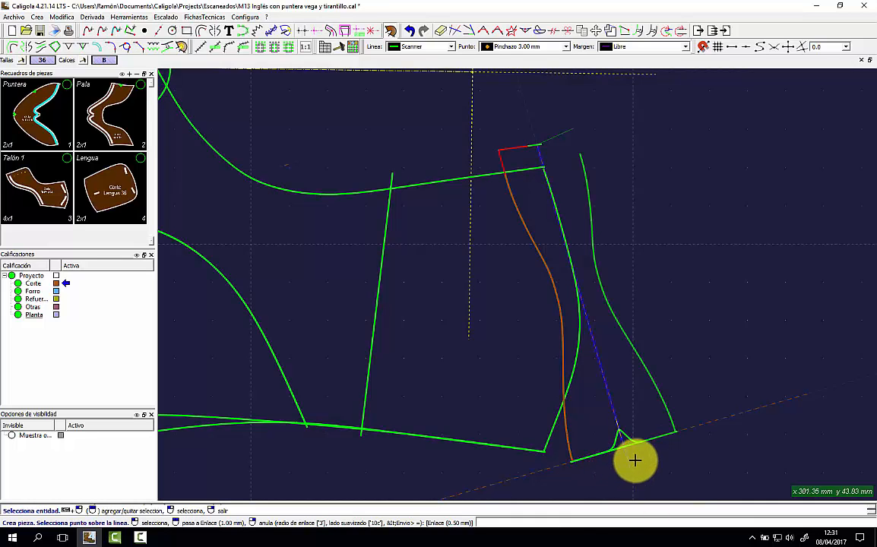
click(660, 436)
click(672, 451)
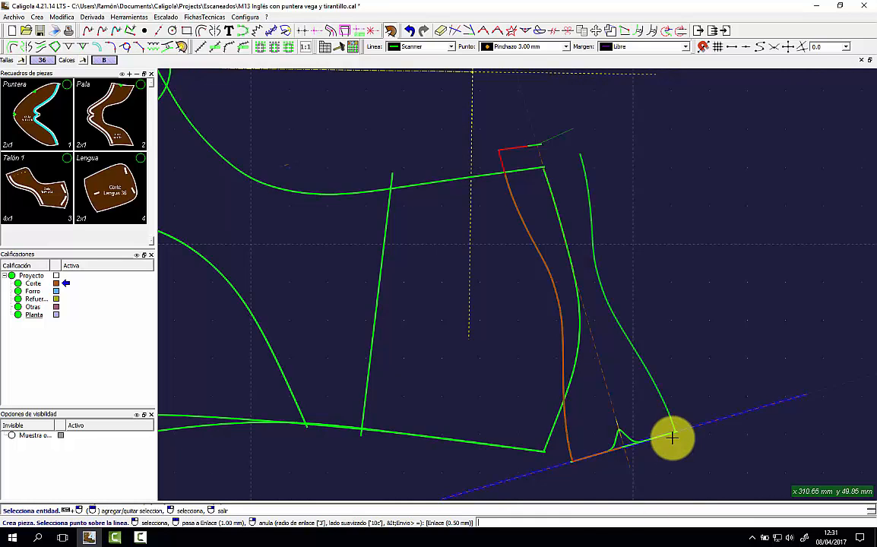
click(669, 412)
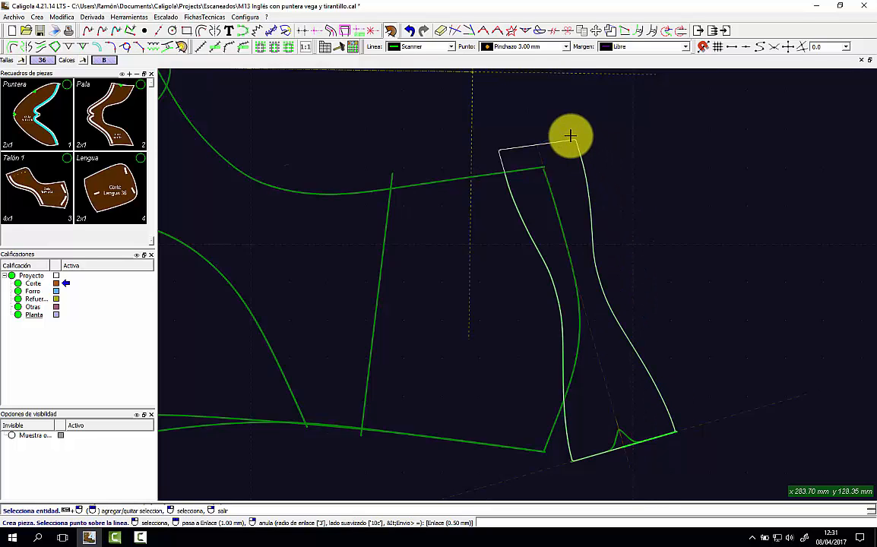
click(552, 181)
click(579, 303)
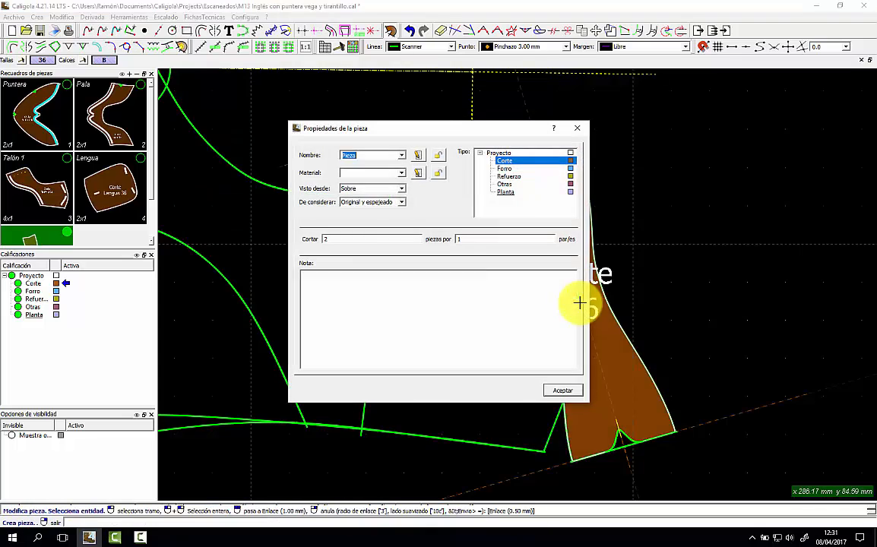
Name the new piece Tirante and assign it the material Charol rojo.
click(402, 156)
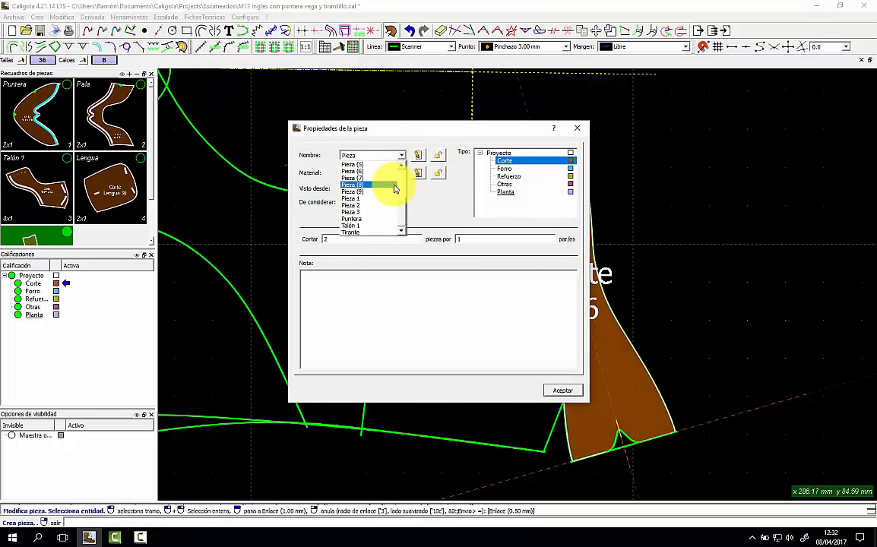
click(389, 216)
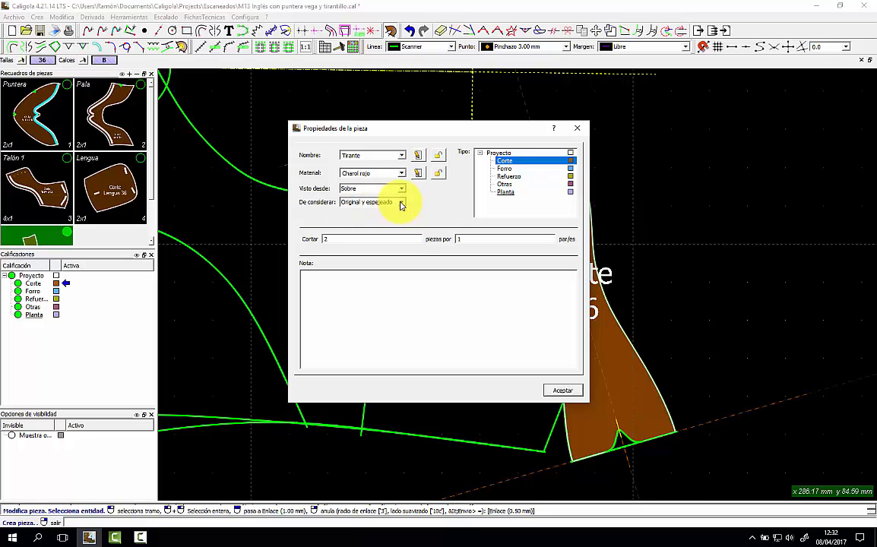
click(559, 391)
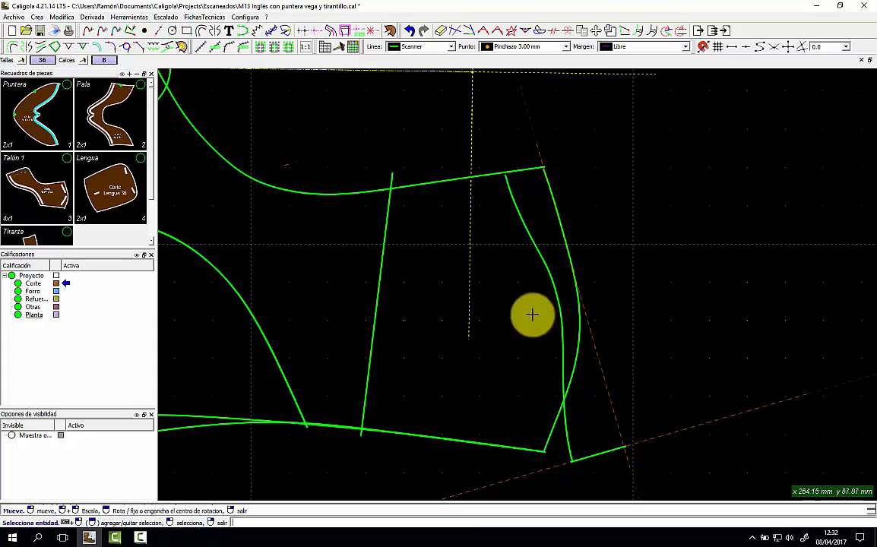
Review the Puntera, Pala, Talón 1 and Lengua pieces one by one in the drawing.
click(63, 100)
scroll(203, 167, down, 4)
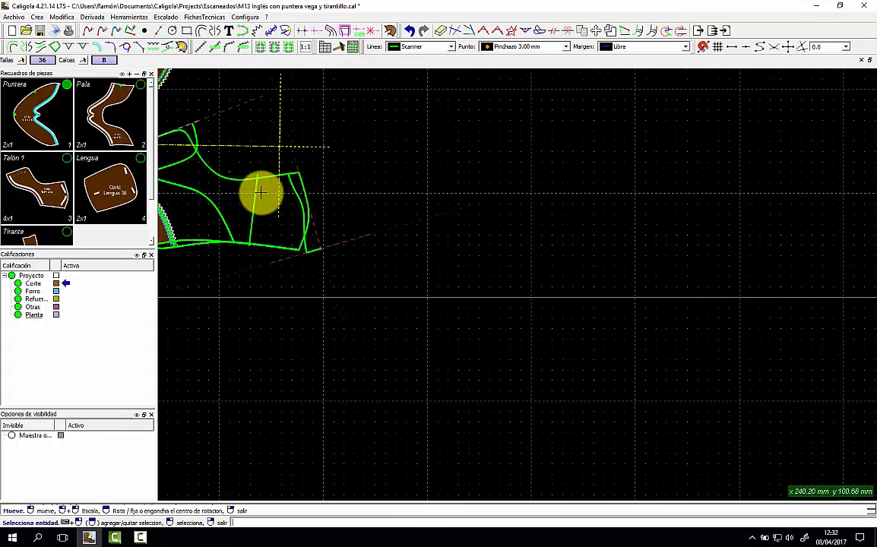
middle_drag(260, 192, 548, 315)
click(127, 120)
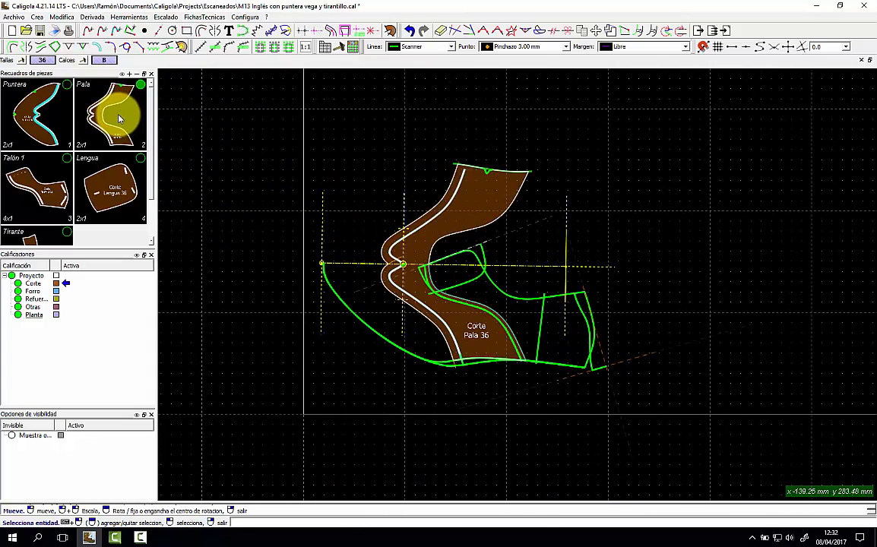
click(48, 170)
click(101, 187)
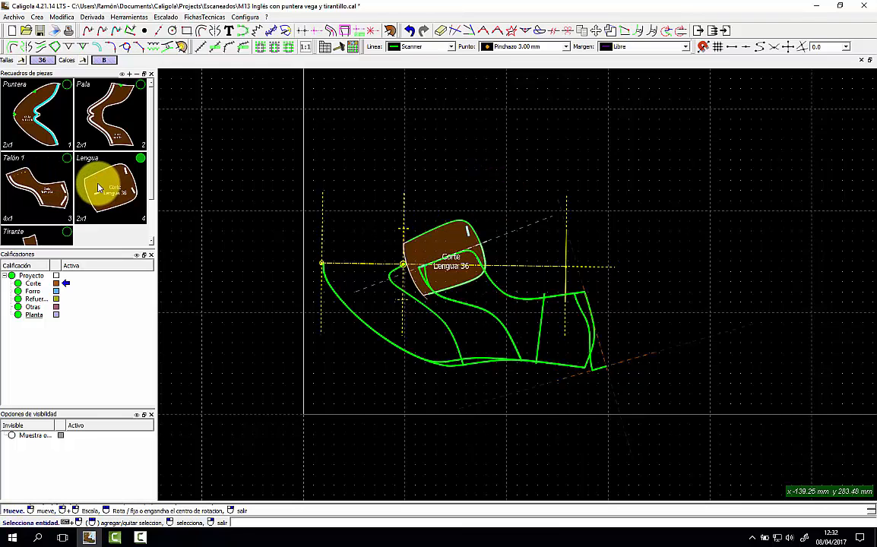
Display the Tirante piece and shrink and reposition its label so the text fits inside the lower part of the strap.
scroll(46, 221, down, 1)
click(44, 228)
scroll(601, 356, up, 3)
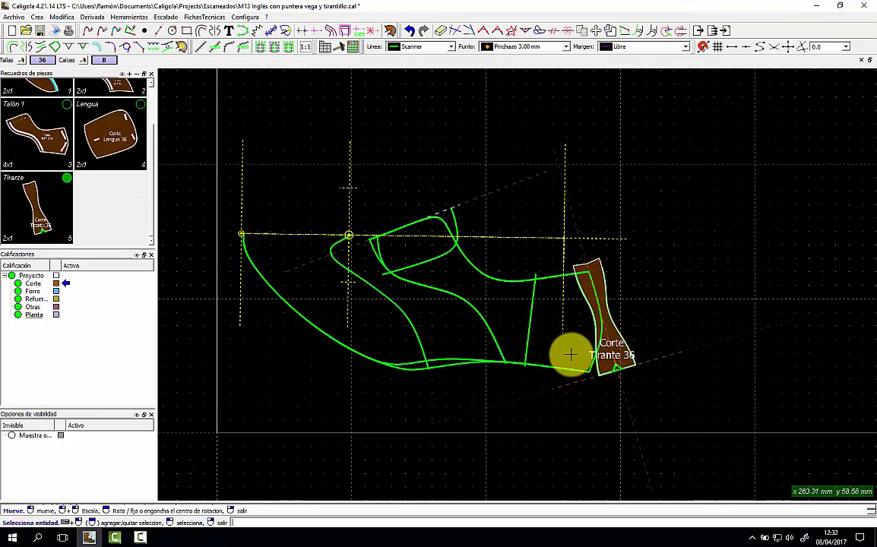
right_click(643, 347)
mouse_move(642, 347)
mouse_down()
mouse_move(666, 349)
mouse_move(658, 344)
mouse_up()
click(676, 342)
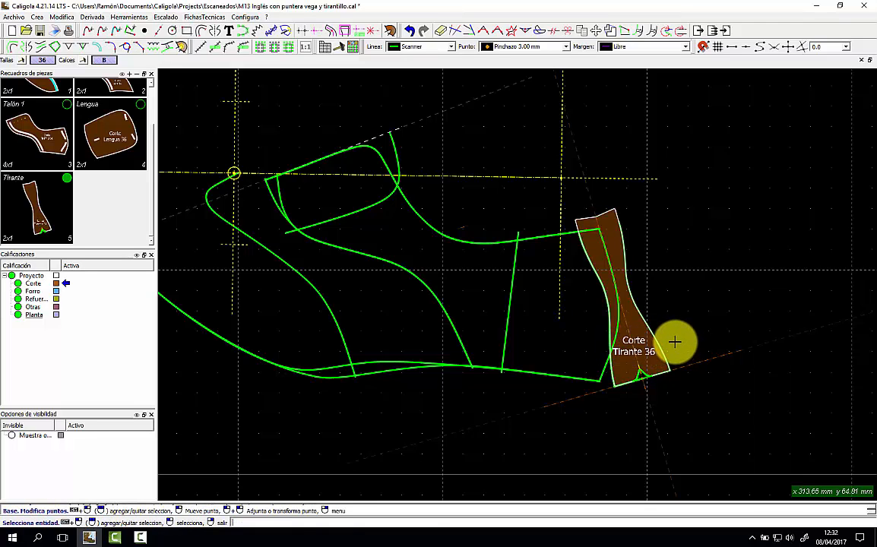
scroll(289, 222, up, 4)
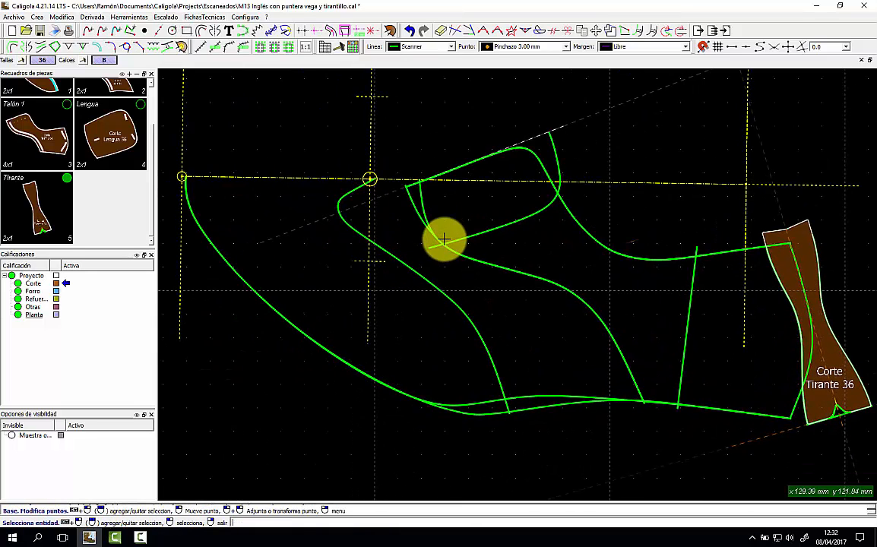
Switch from the Tirante piece to the Forro classification and hide the inner heel curve there.
click(67, 179)
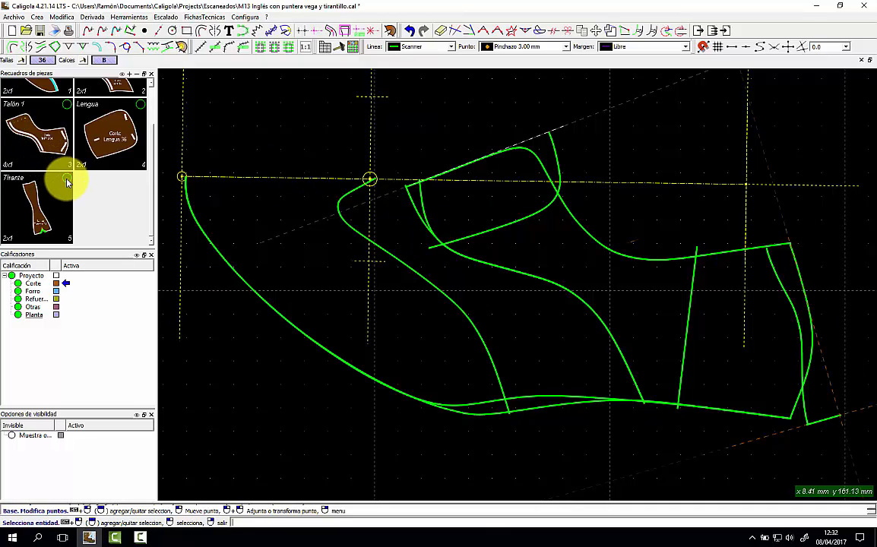
click(68, 293)
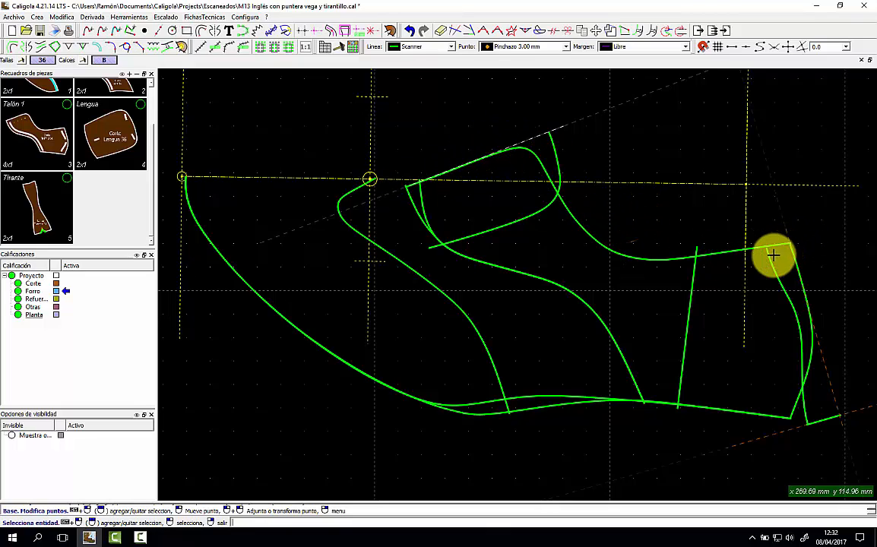
scroll(764, 270, up, 1)
middle_drag(764, 270, 680, 235)
click(680, 236)
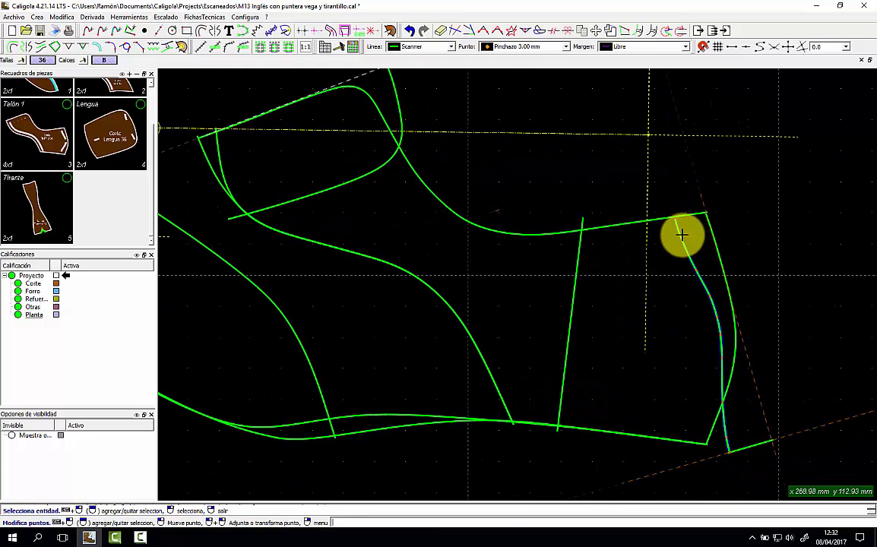
click(263, 49)
scroll(568, 280, down, 1)
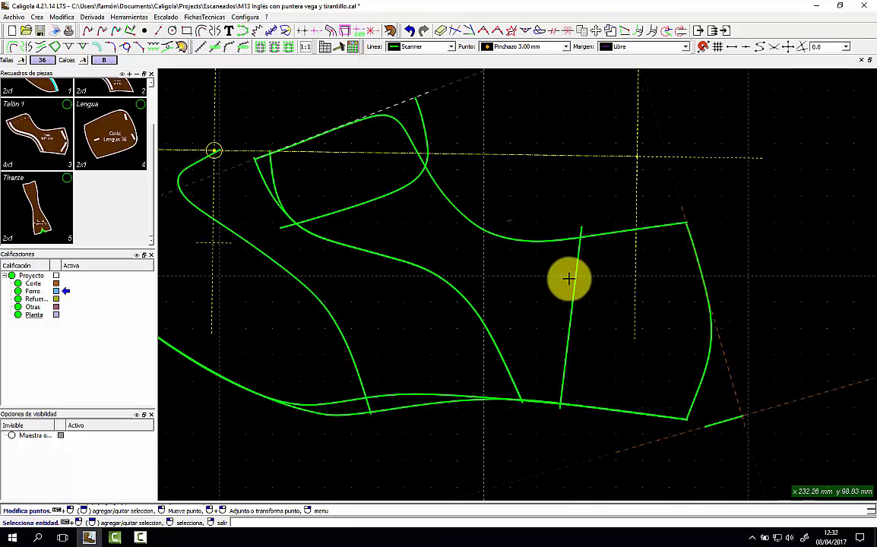
Add a 5 mm inward free margin along the higher of the two lower base lines, from toe to heel.
middle_drag(529, 294, 661, 301)
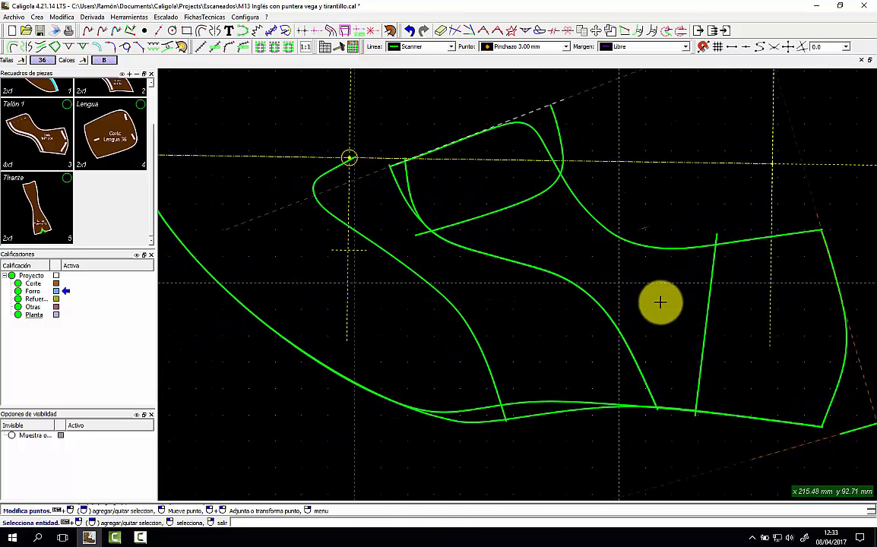
scroll(650, 303, down, 1)
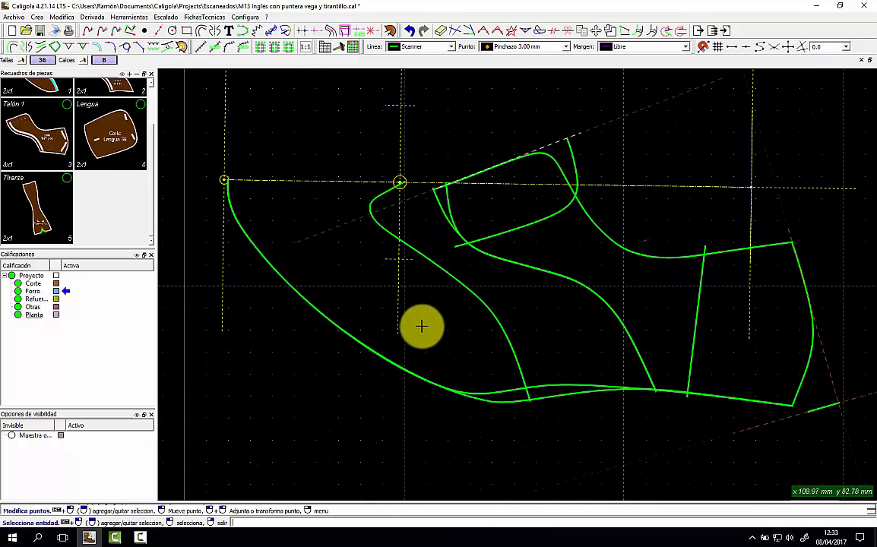
click(14, 48)
click(499, 391)
click(201, 157)
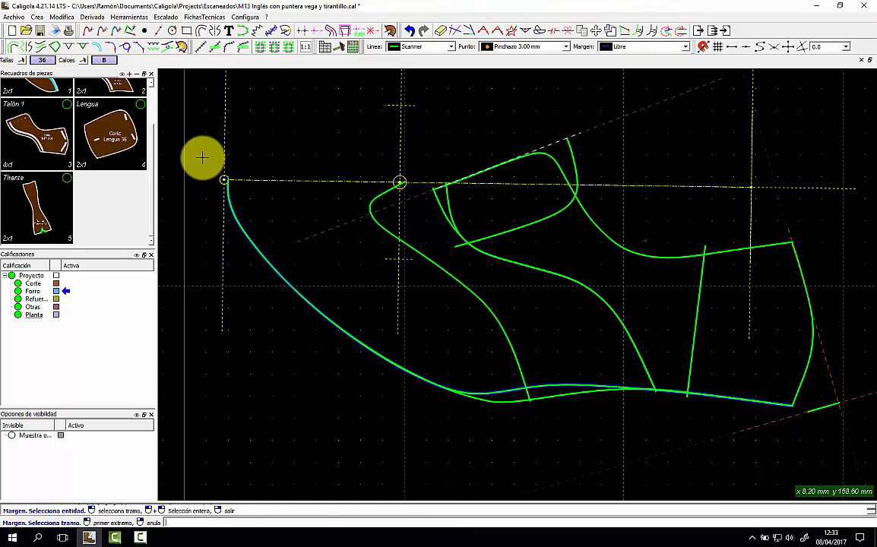
click(795, 354)
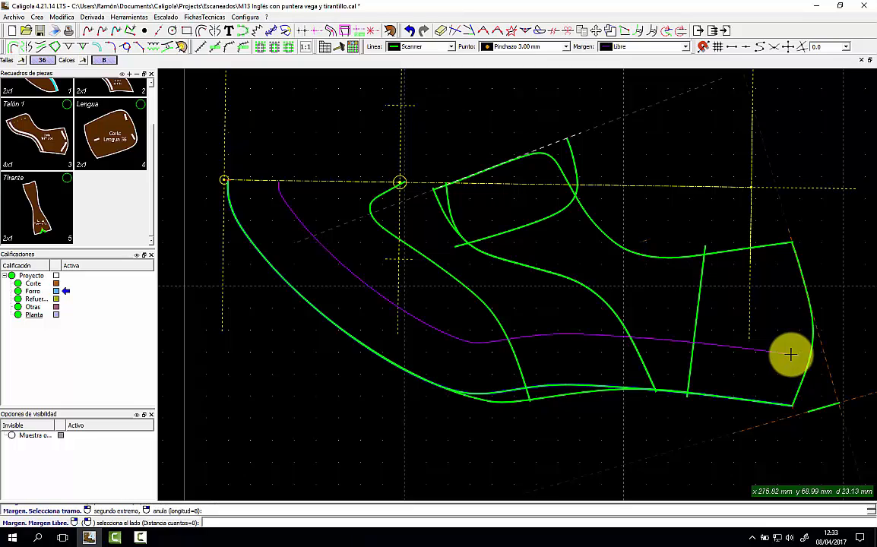
text(5)
click(724, 371)
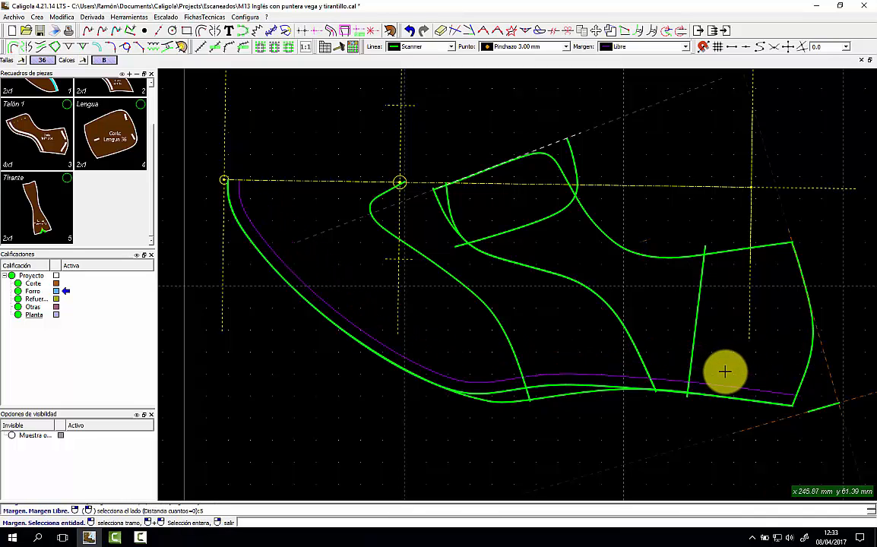
Add a 5 mm inward free margin along the second, lower base line, from heel to toe.
click(601, 392)
click(802, 430)
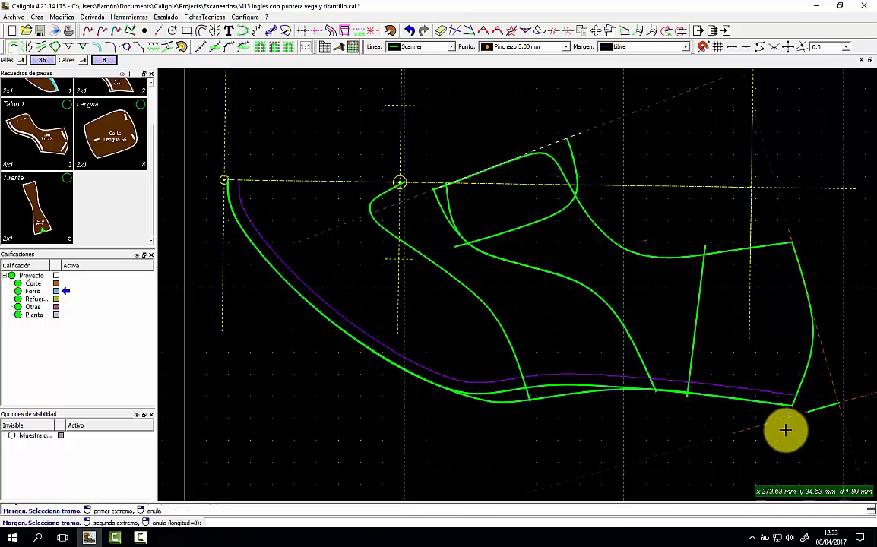
click(171, 175)
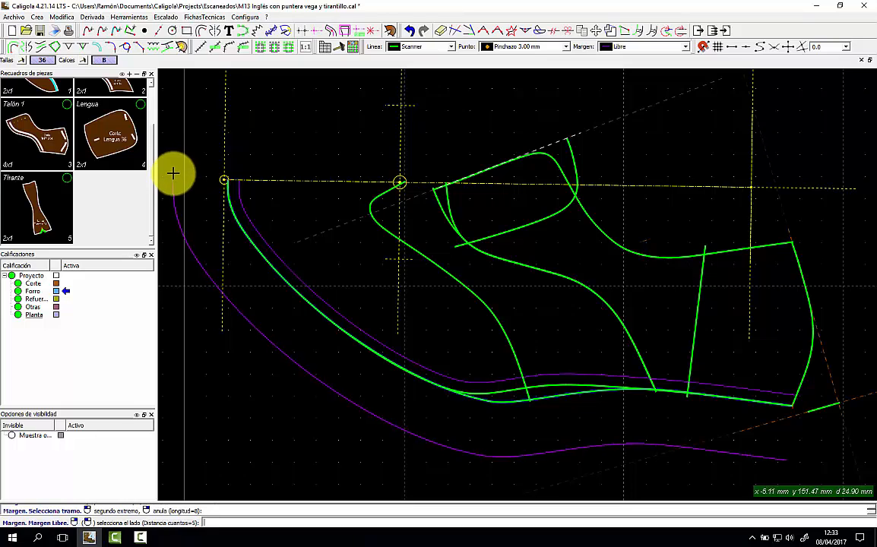
click(247, 185)
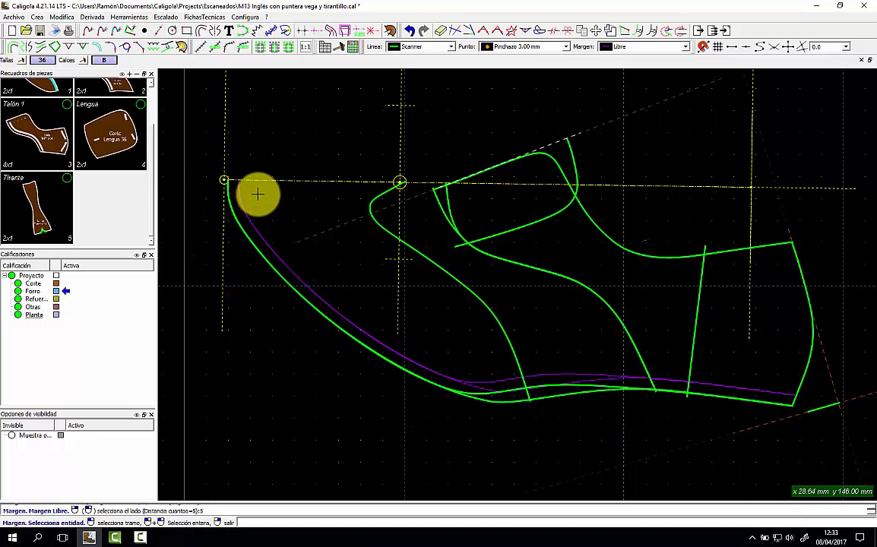
right_click(340, 247)
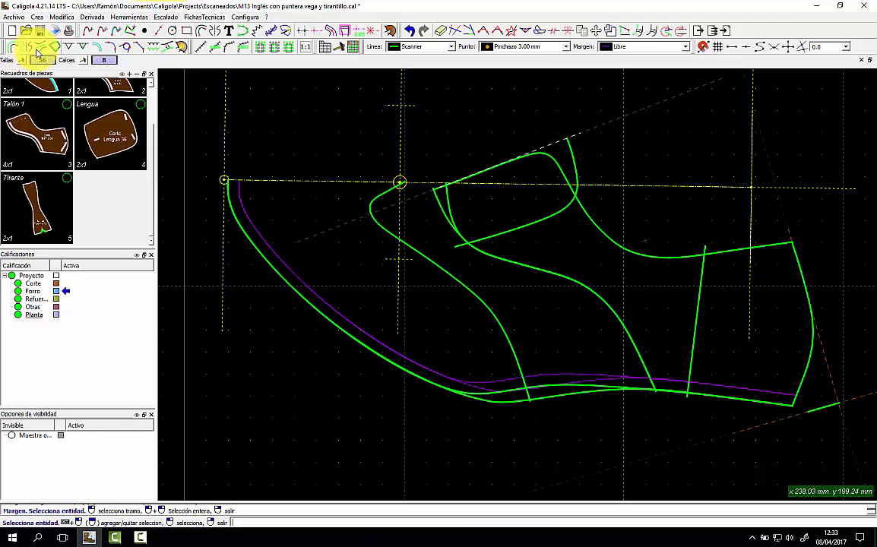
Add an 8 mm outward free margin along the upper line, from the middle of the instep edge to the collar near the heel.
click(613, 238)
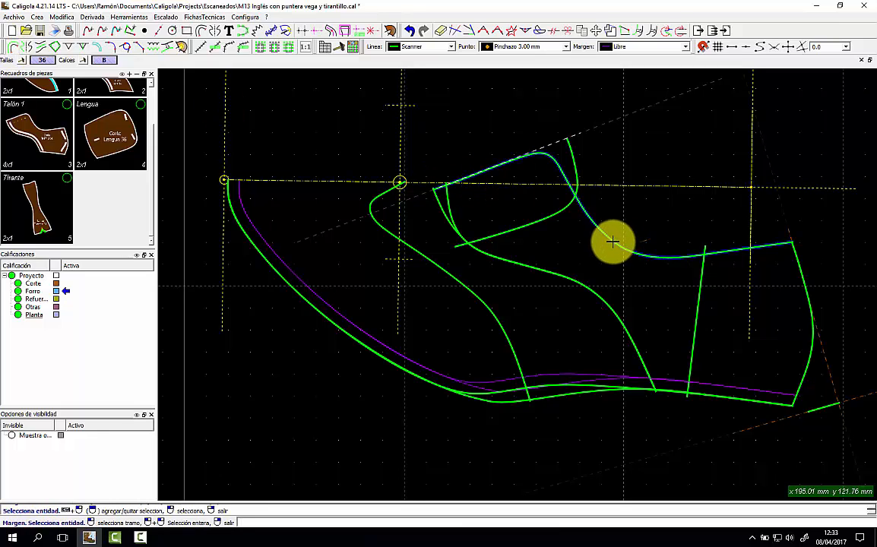
click(494, 139)
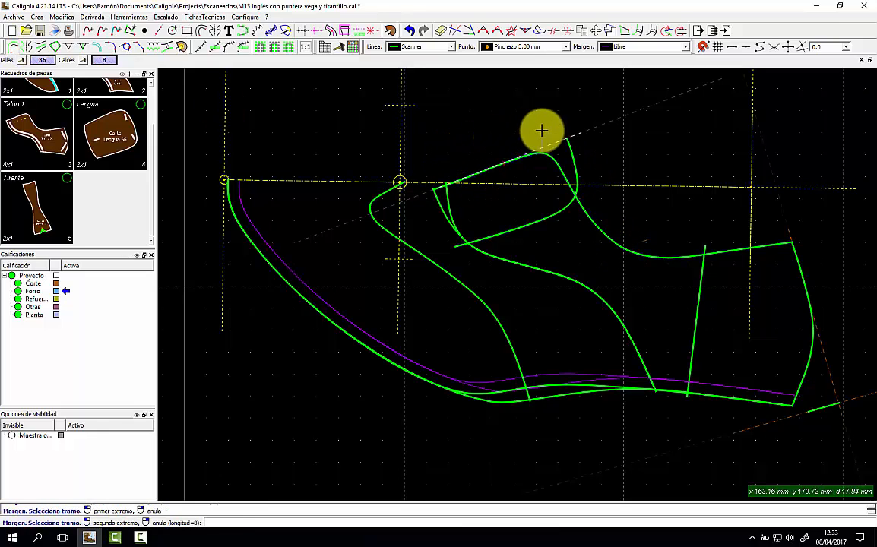
click(679, 237)
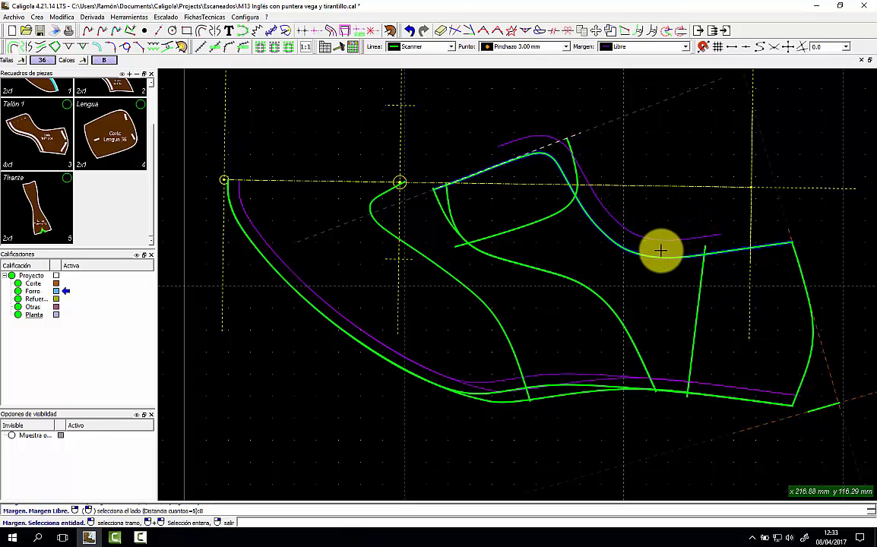
right_click(688, 208)
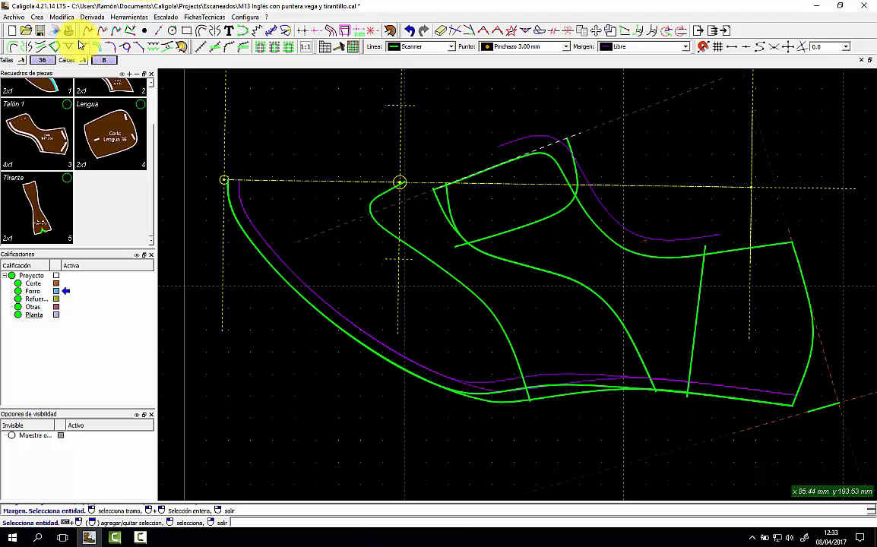
Add three consecutive marks along the upper base line, from near the instep point, over the crest and around the collar curve.
click(114, 50)
click(474, 180)
click(470, 179)
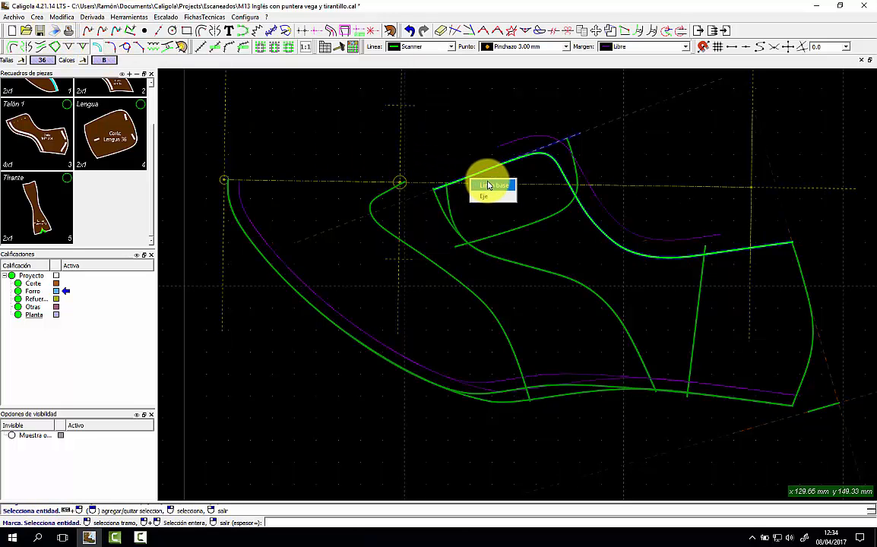
click(493, 187)
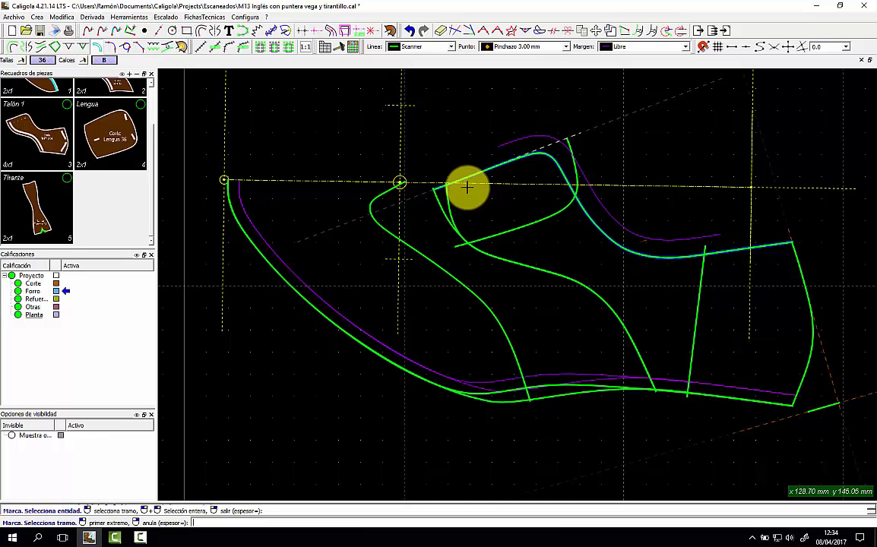
click(466, 186)
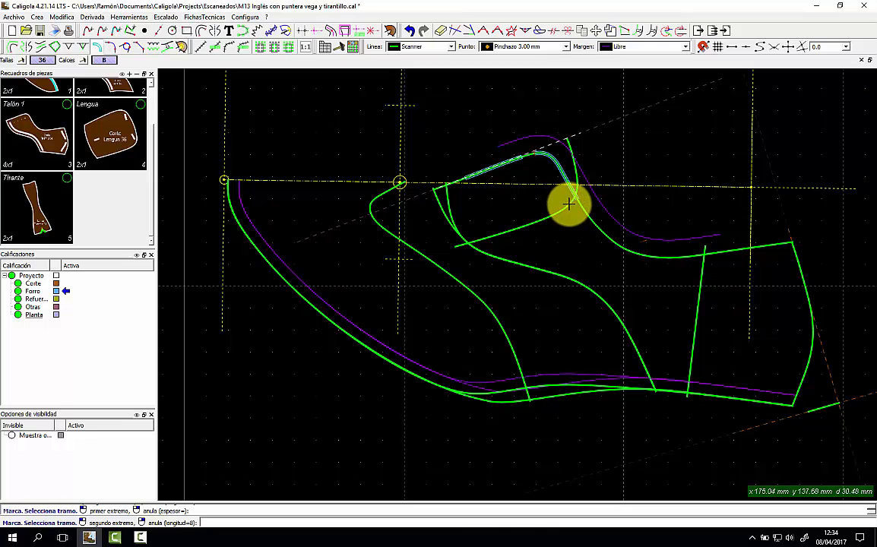
click(585, 232)
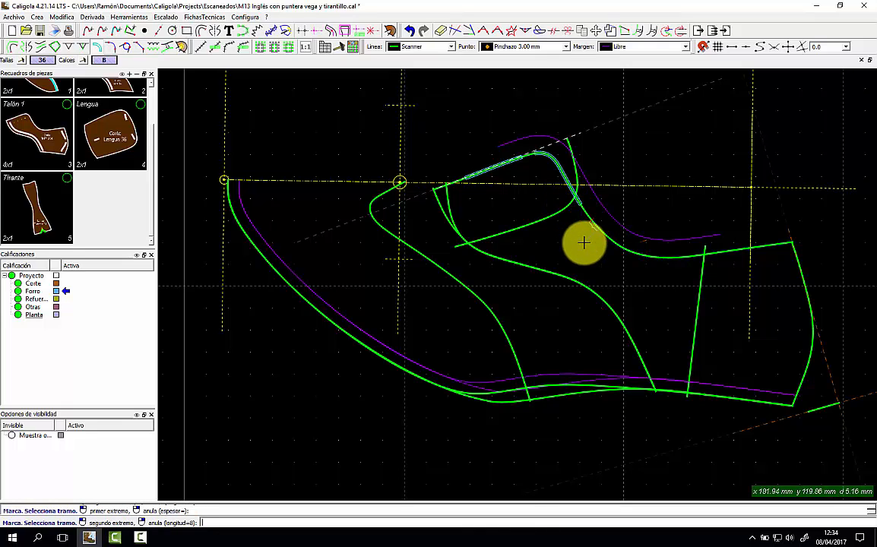
click(651, 282)
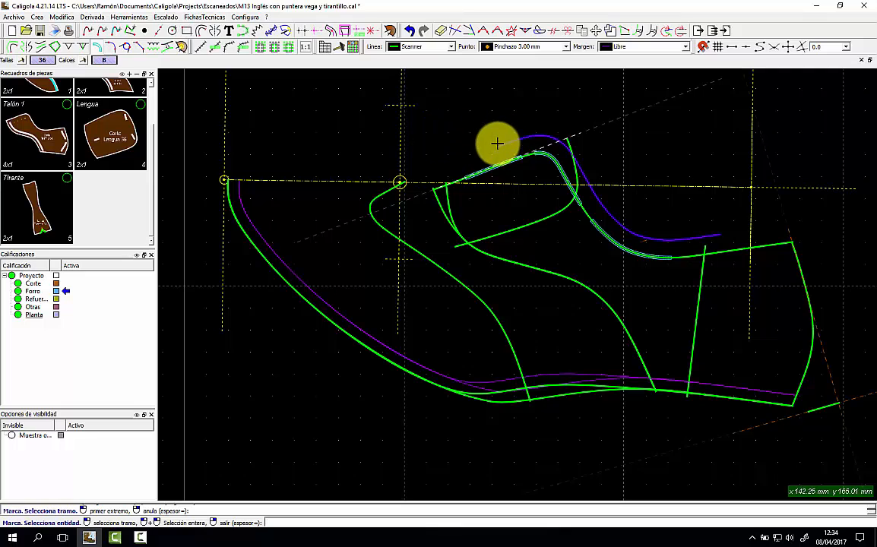
click(440, 184)
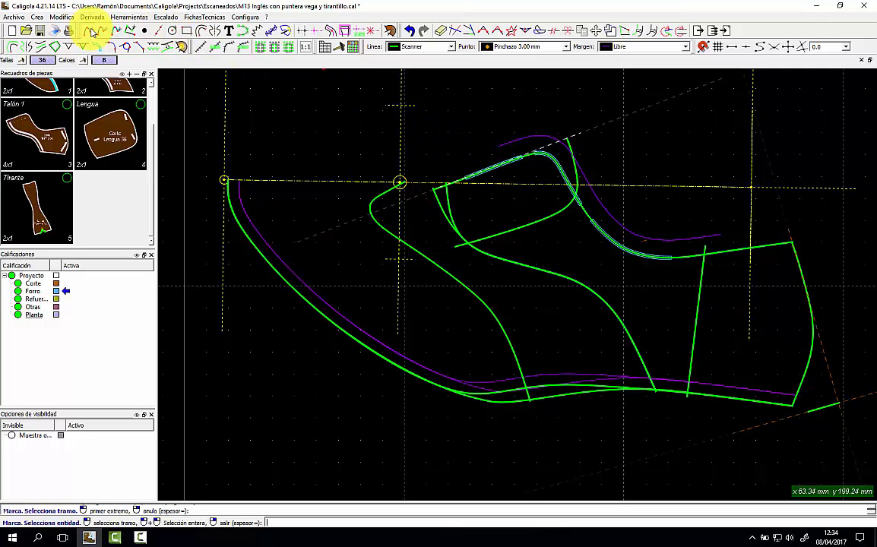
Draw a base line joining the front end of the 8 mm upper margin to the instep point.
click(91, 32)
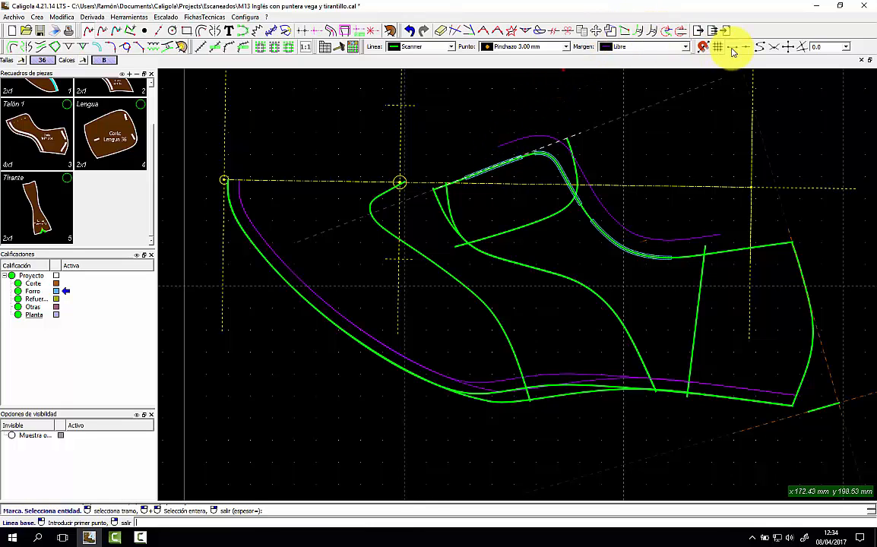
click(490, 146)
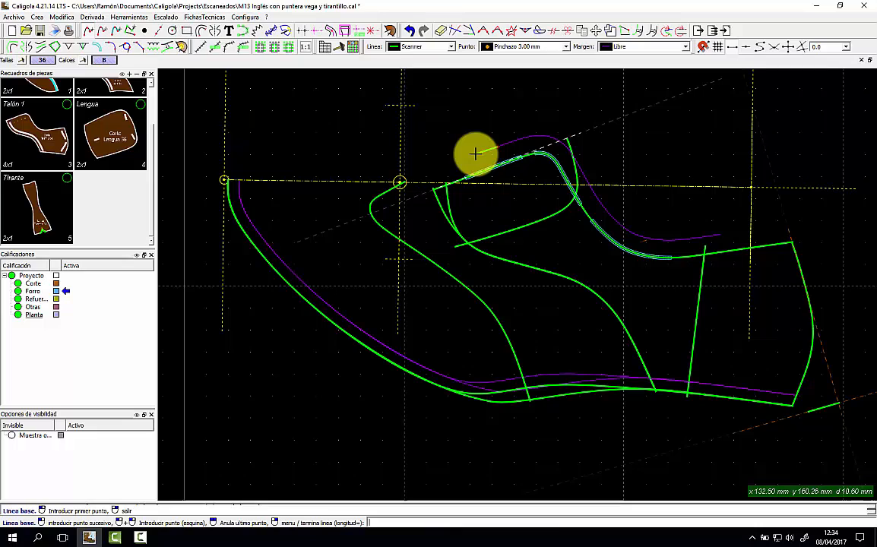
click(437, 187)
right_click(449, 153)
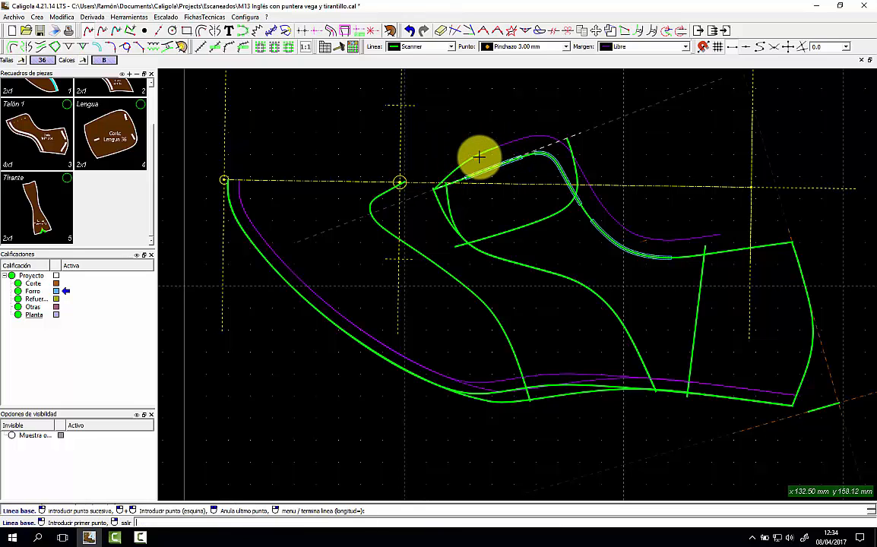
Mirror the collar section of the upper margin across the horizontal symmetry axis.
scroll(446, 134, down, 1)
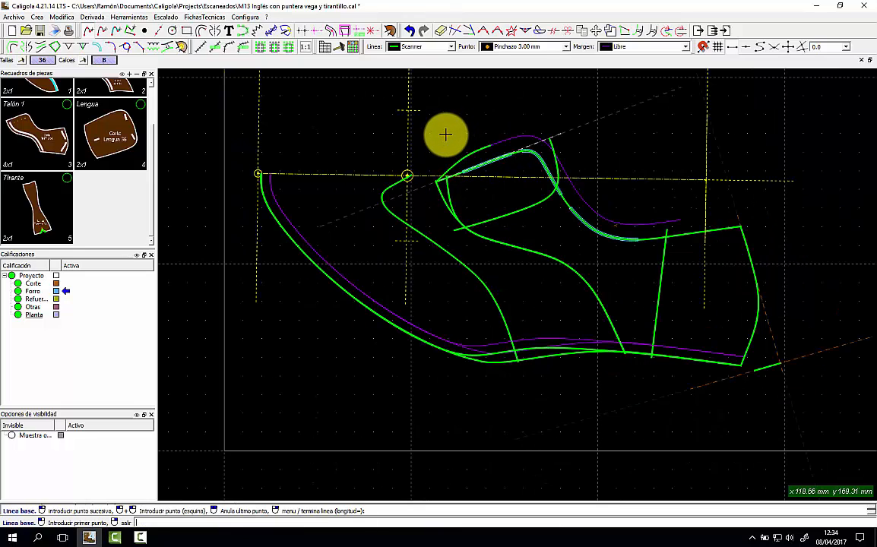
click(35, 47)
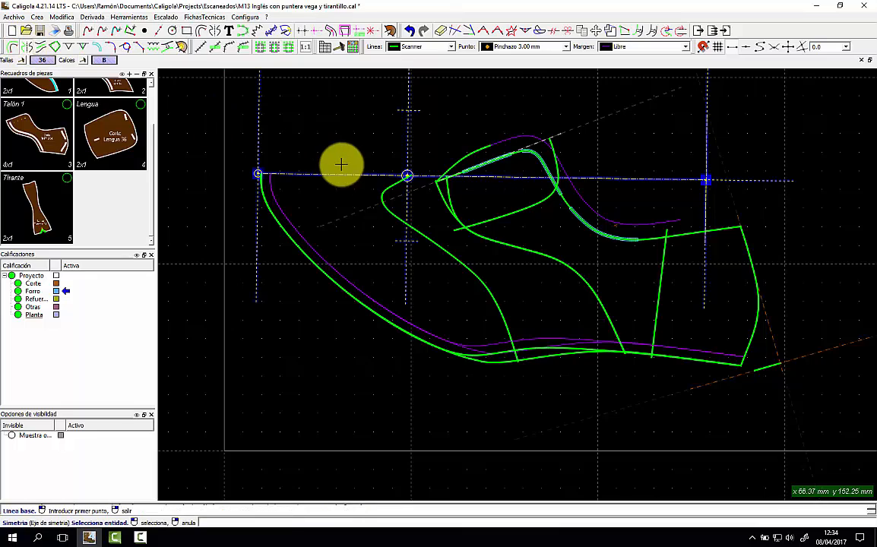
click(352, 175)
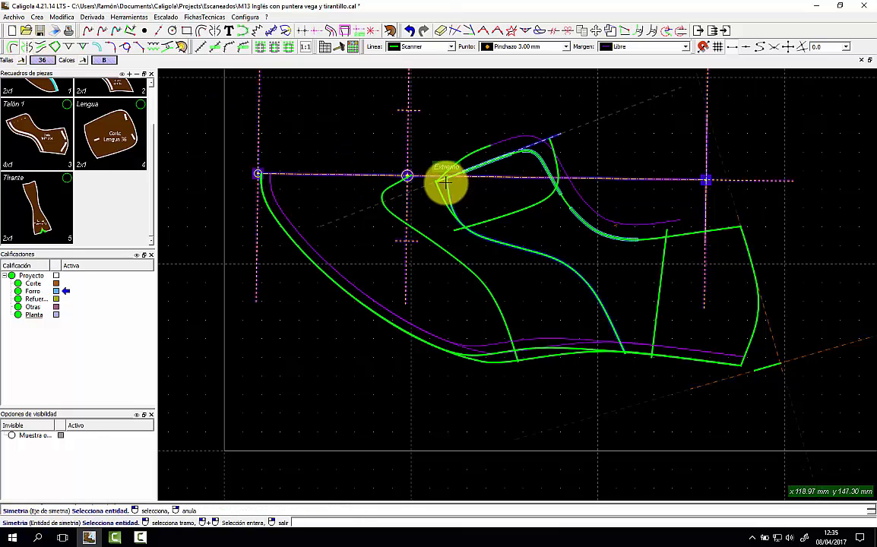
click(578, 189)
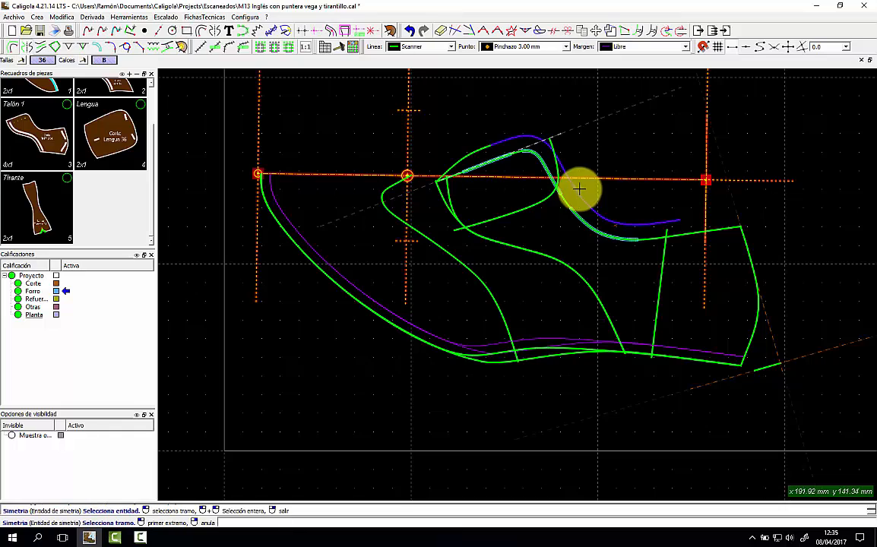
click(616, 131)
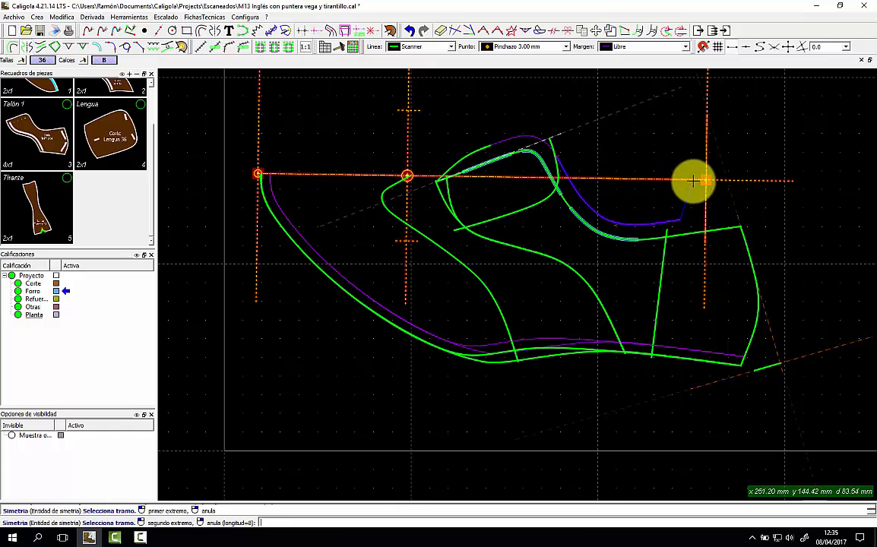
Mirror the lower margin, from the toe to the straight heel-side line, and that heel-side line across the same axis.
click(582, 344)
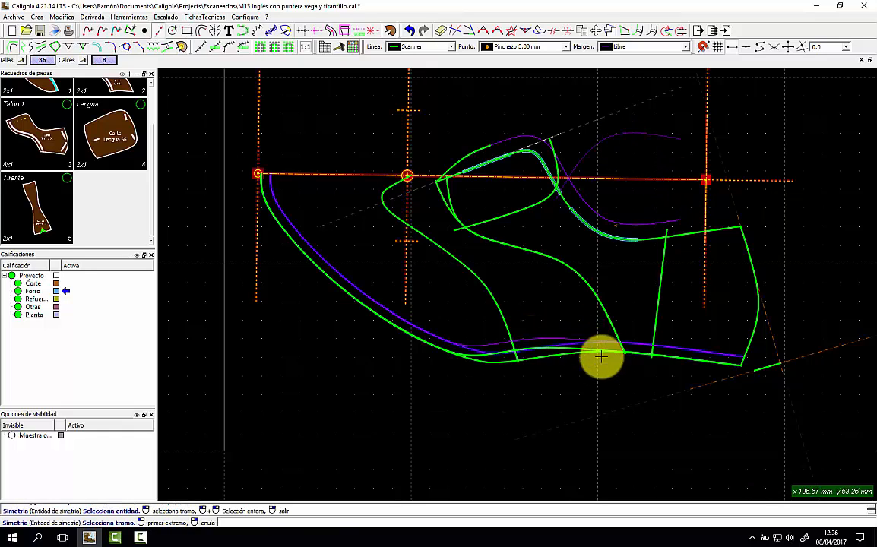
click(653, 387)
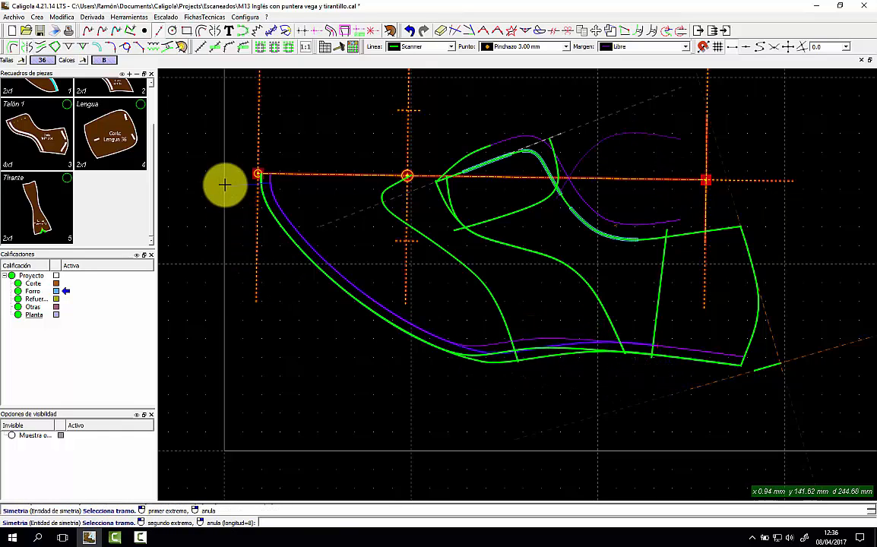
click(656, 292)
click(696, 369)
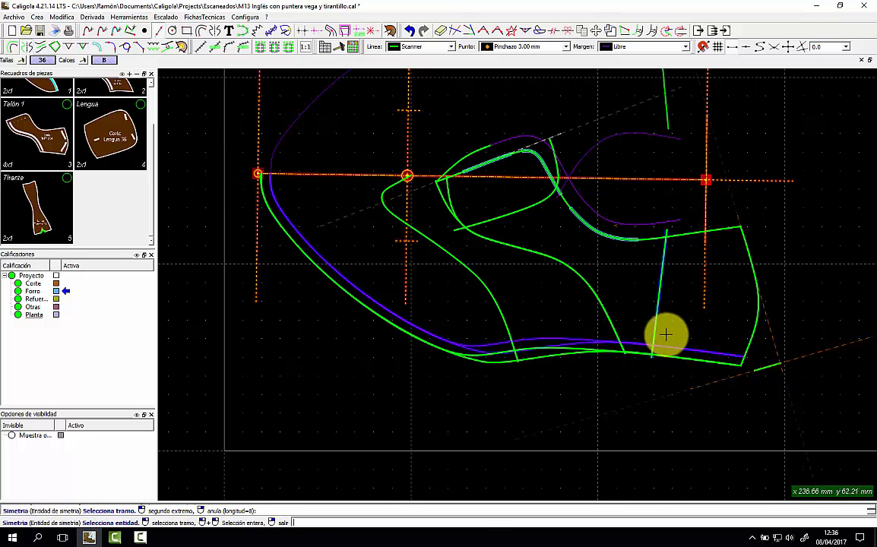
Draw a second base line from the instep point, arching above the upper margin and down to the mirrored collar margin near the axis.
scroll(536, 141, up, 1)
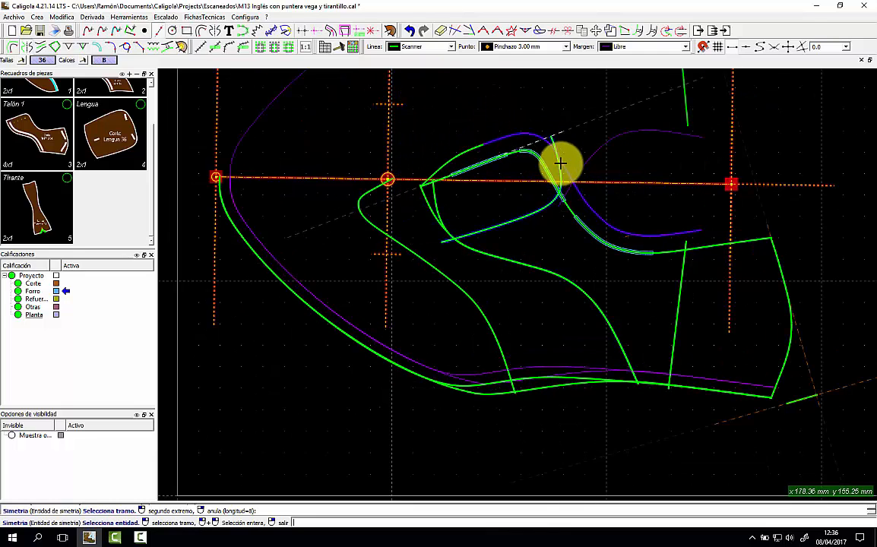
click(92, 32)
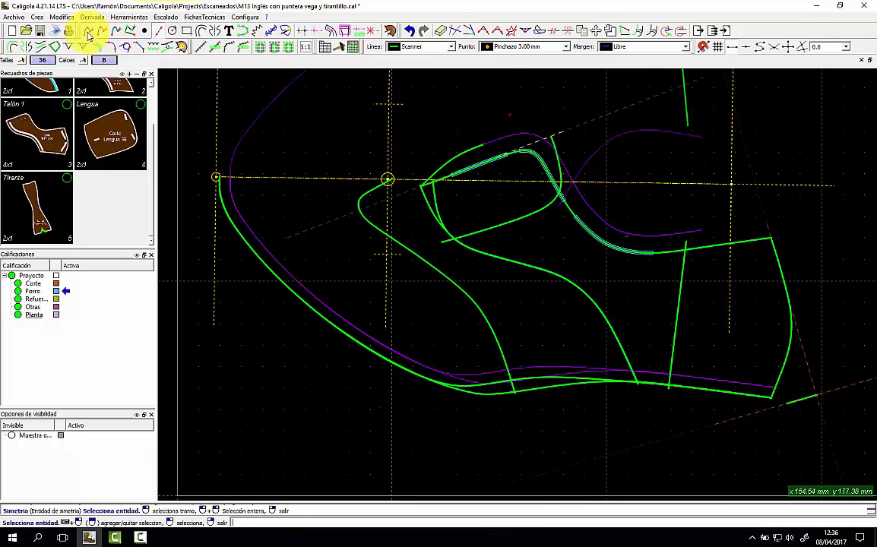
click(421, 186)
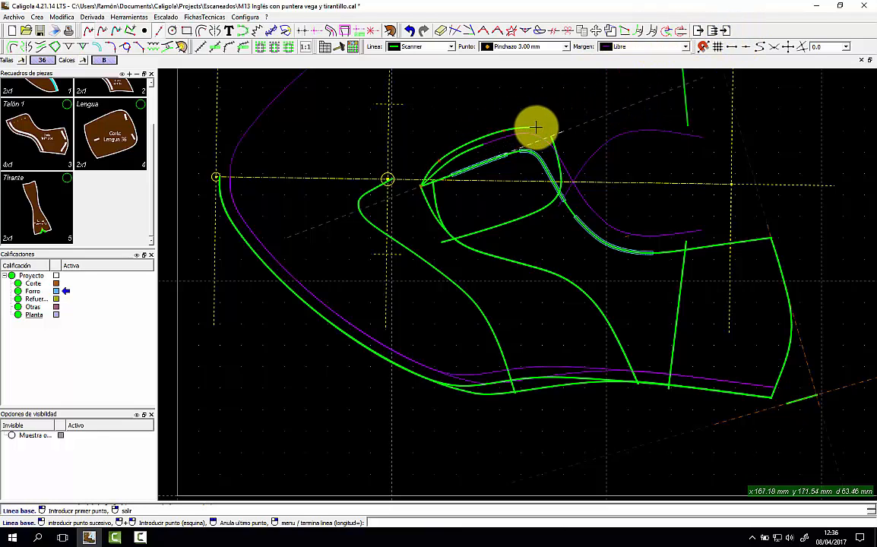
click(585, 178)
scroll(555, 130, up, 1)
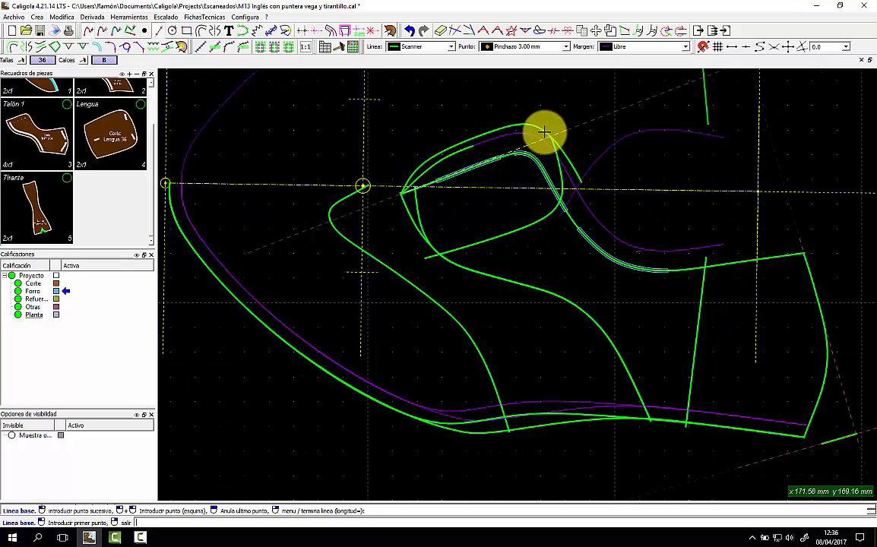
scroll(544, 132, up, 1)
scroll(535, 130, down, 1)
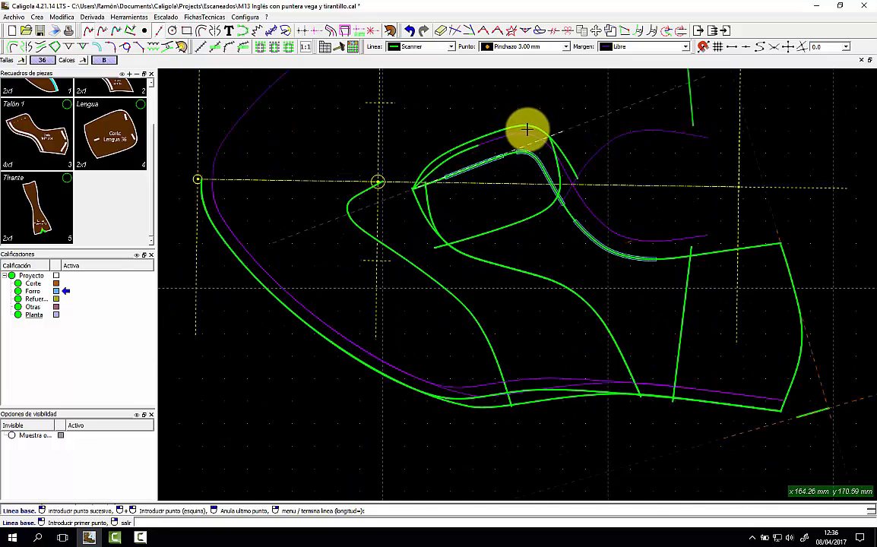
Mirror the collar curve mark across the horizontal symmetry axis.
scroll(527, 182, down, 3)
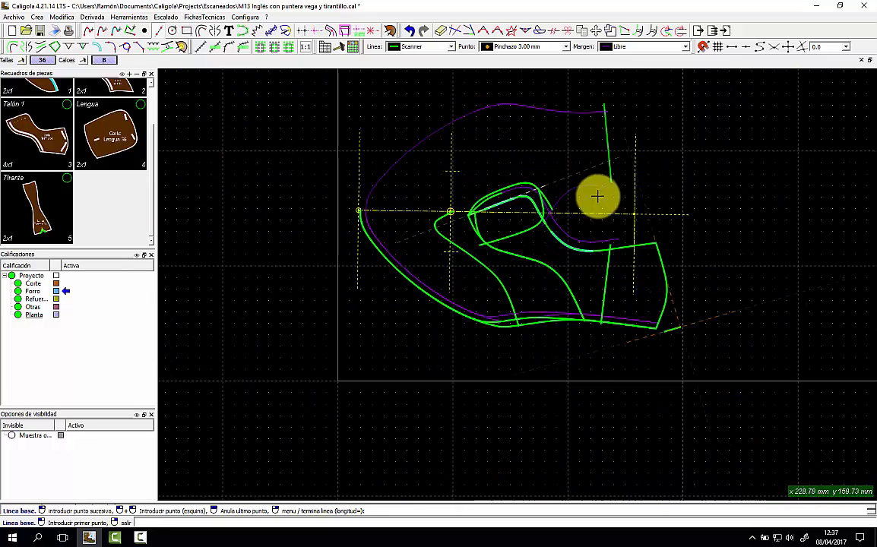
click(29, 48)
click(423, 212)
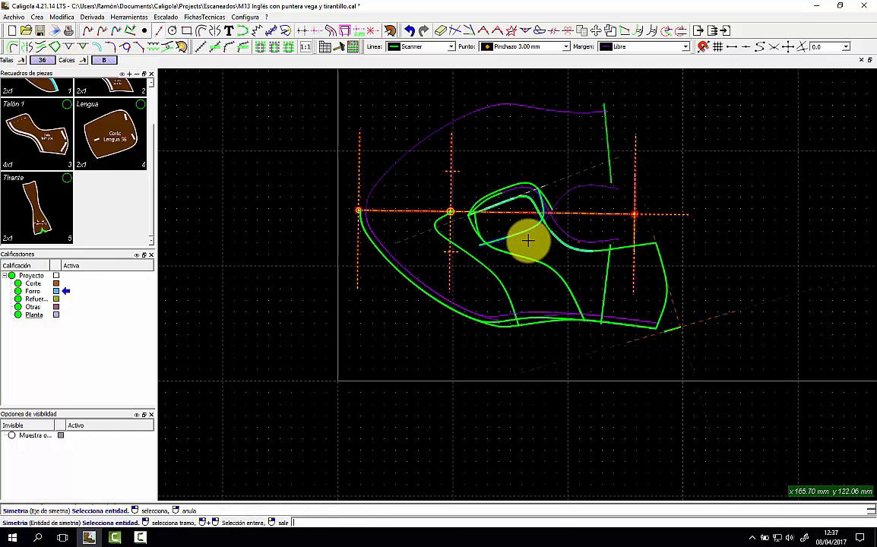
click(561, 240)
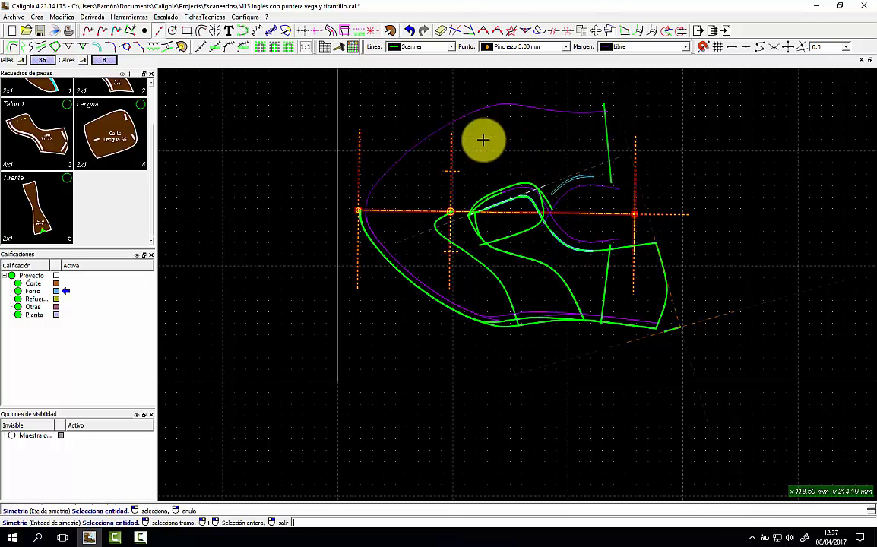
key(Escape)
Insert a 6.00 x 5.00 mm V notch on the mirrored outer margin and an associated notch where the axis meets the toe.
click(69, 48)
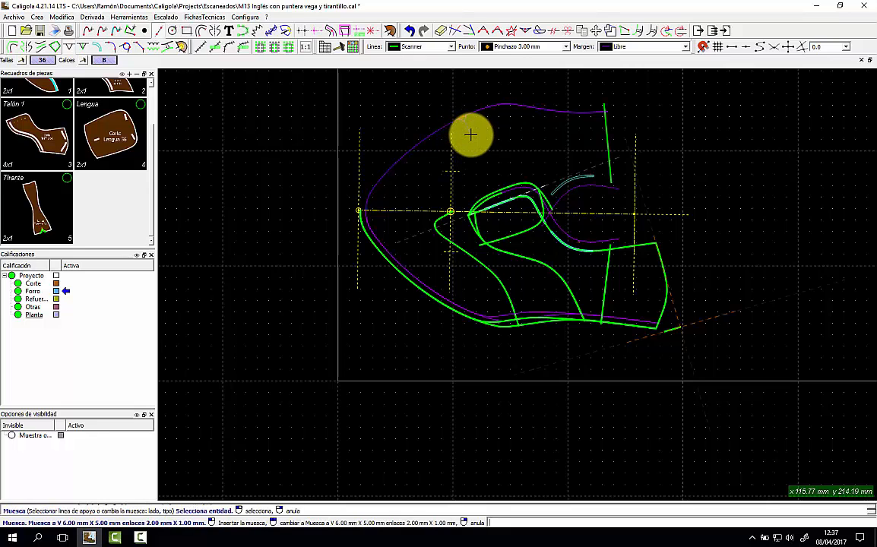
click(470, 135)
click(85, 49)
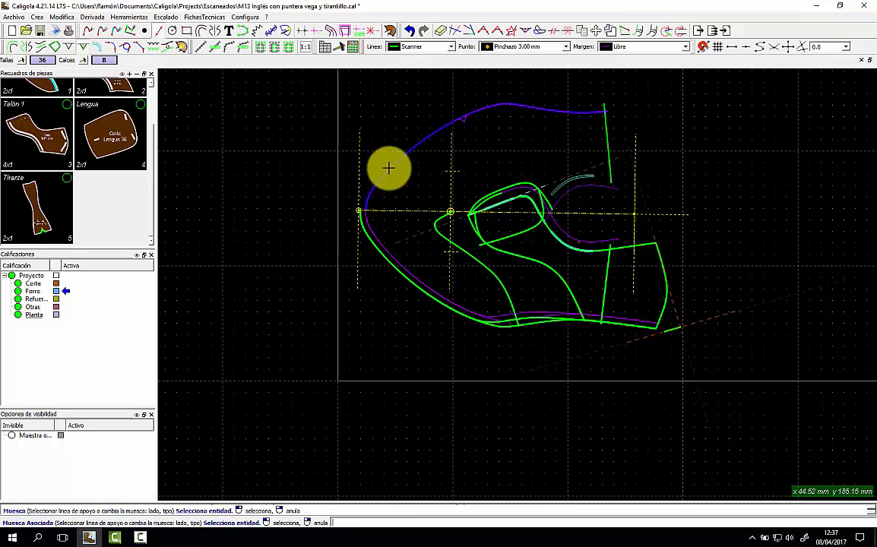
click(389, 212)
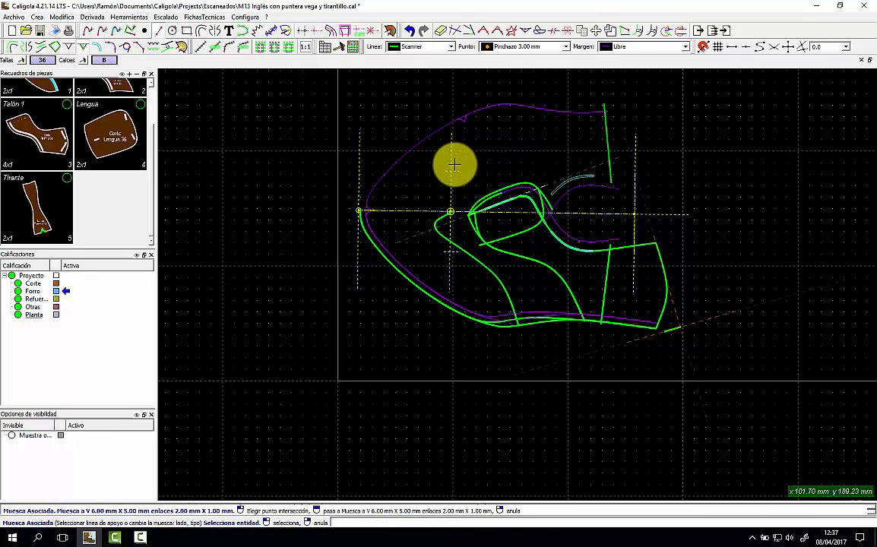
scroll(462, 172, up, 1)
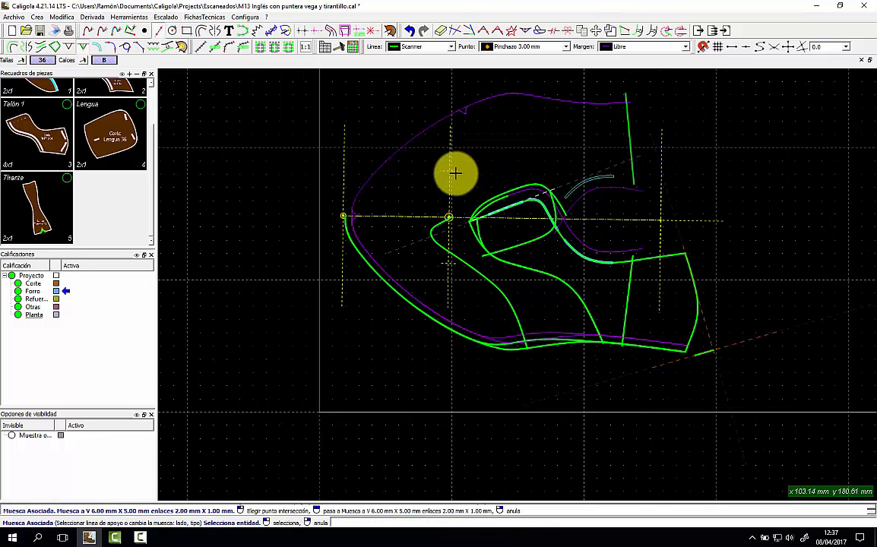
Adjust a point near the crest of the arched base line above the upper margin.
scroll(506, 183, up, 1)
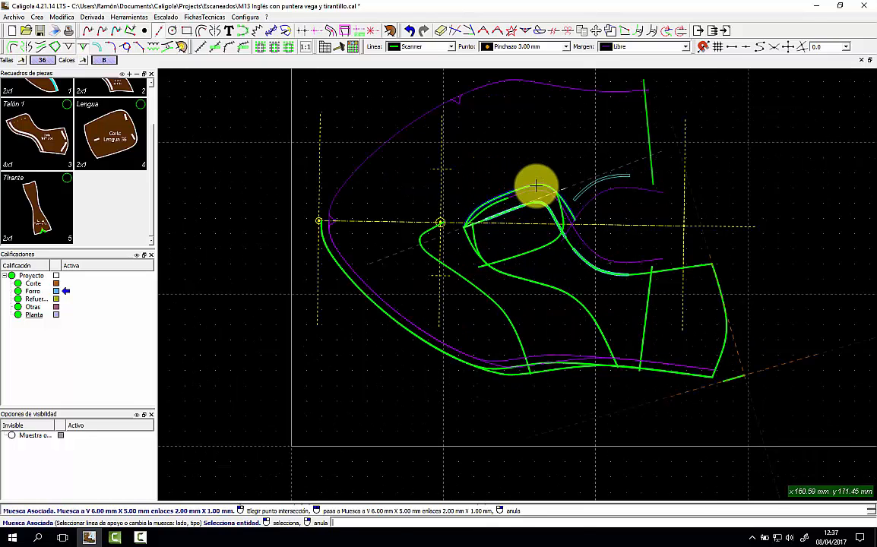
right_click(536, 186)
click(543, 187)
click(537, 193)
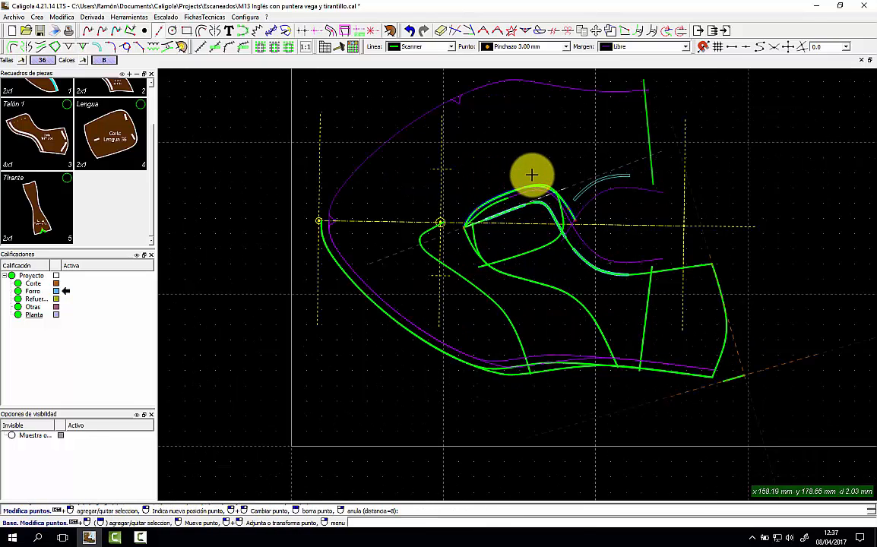
key(Escape)
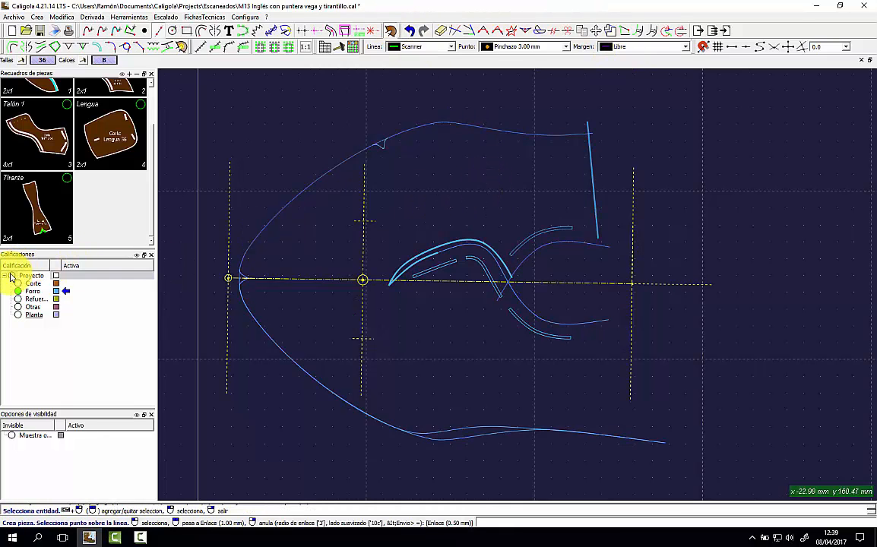
Show all layers and create the mirrored lining piece from its outer margins, collar margins, side lines and arched instep lines.
click(11, 276)
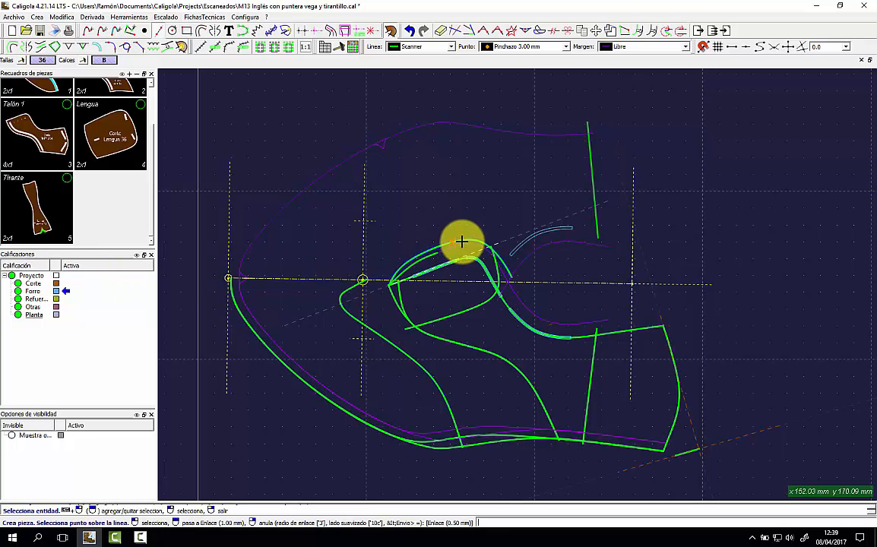
click(592, 182)
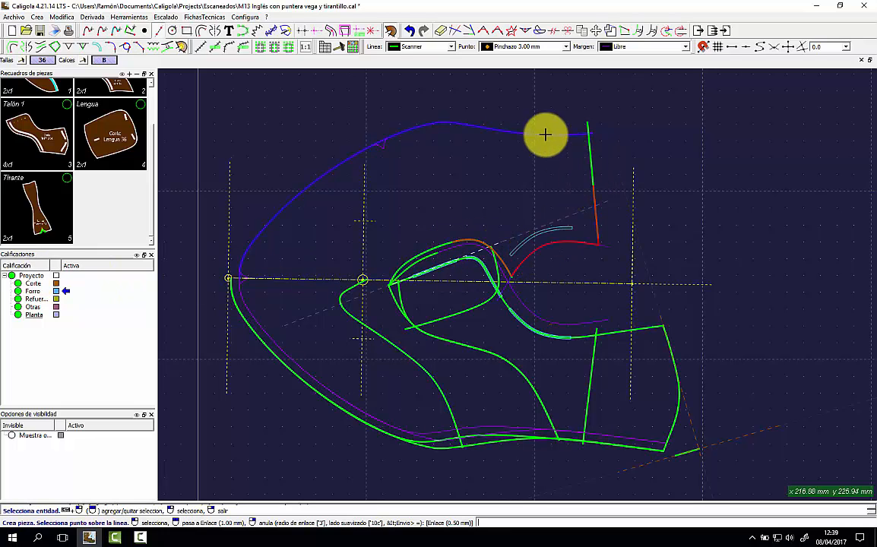
click(436, 430)
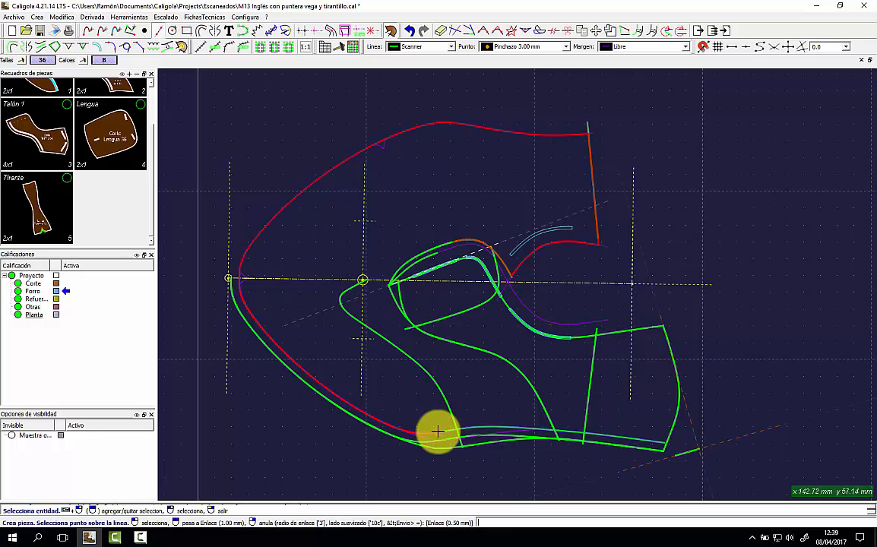
click(583, 323)
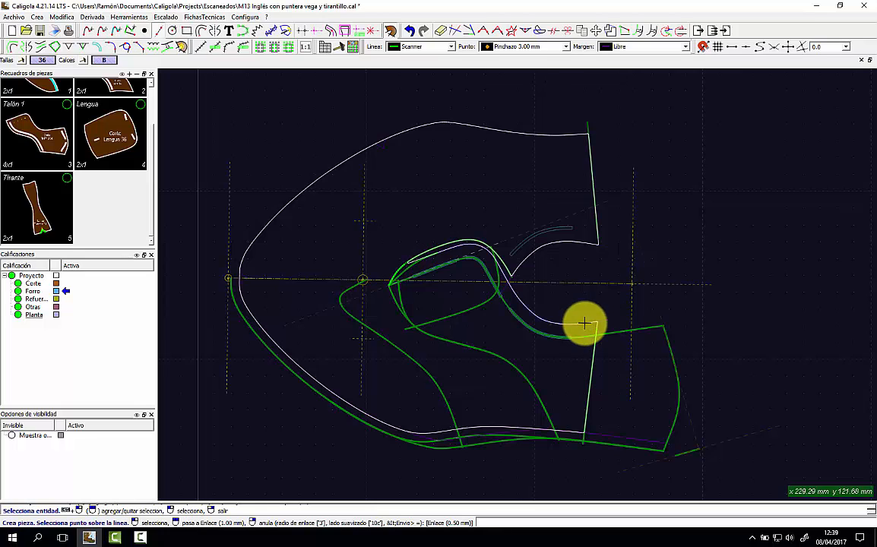
scroll(399, 327, up, 1)
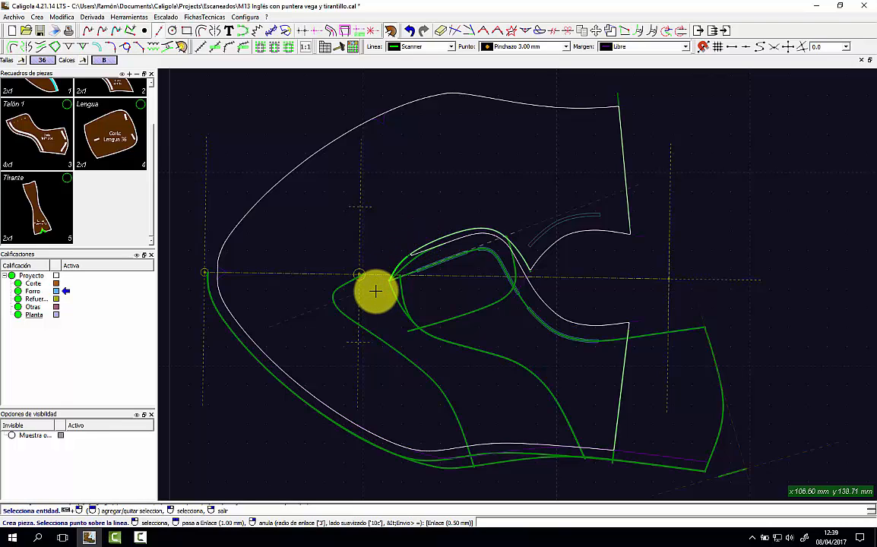
click(409, 265)
click(419, 283)
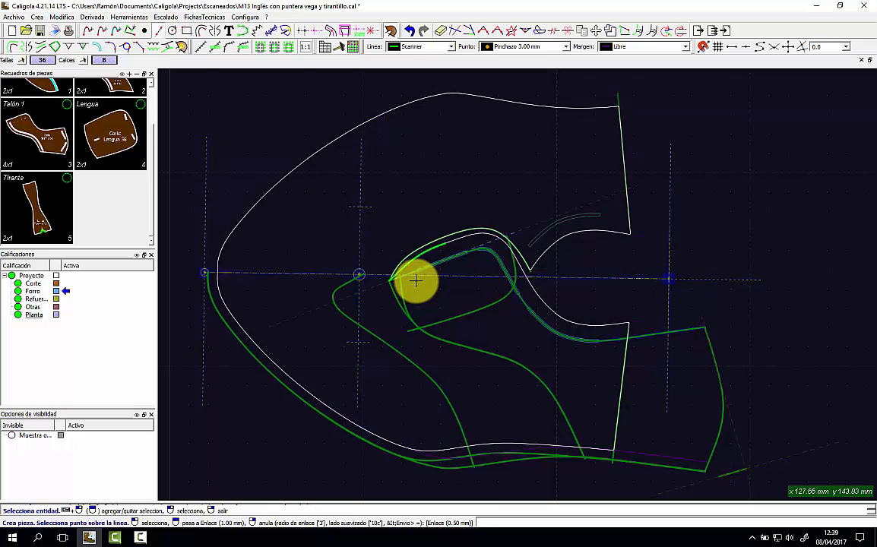
click(370, 222)
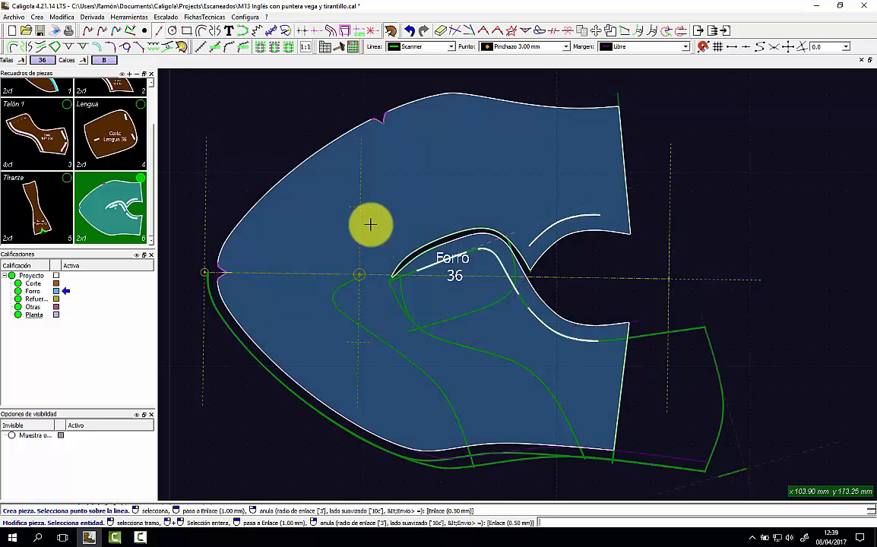
Name the lining piece Pala with material piel cerdo, and place its text label in the half below the symmetry axis.
click(370, 224)
click(402, 155)
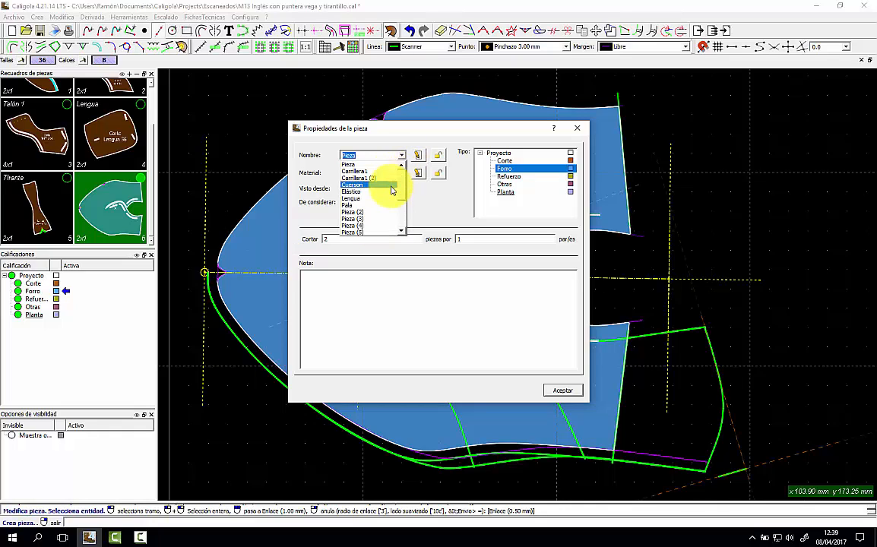
click(378, 205)
click(401, 174)
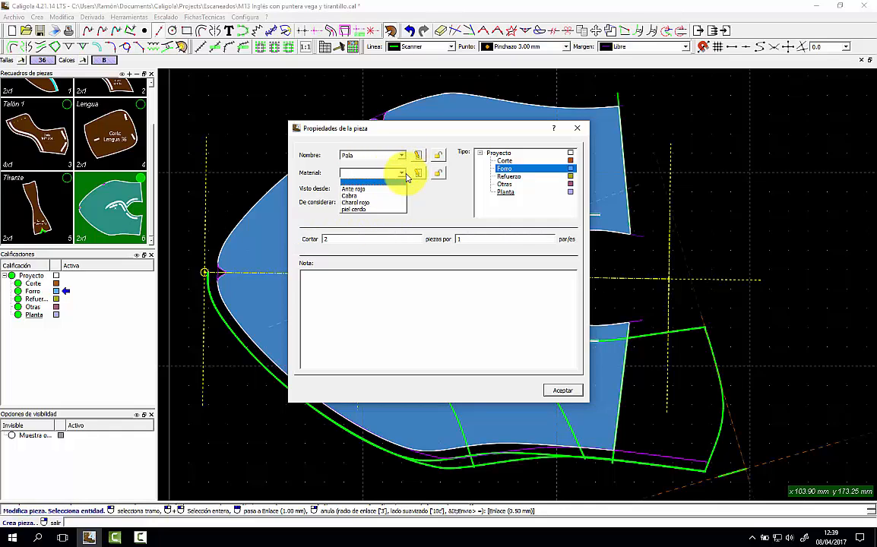
click(384, 185)
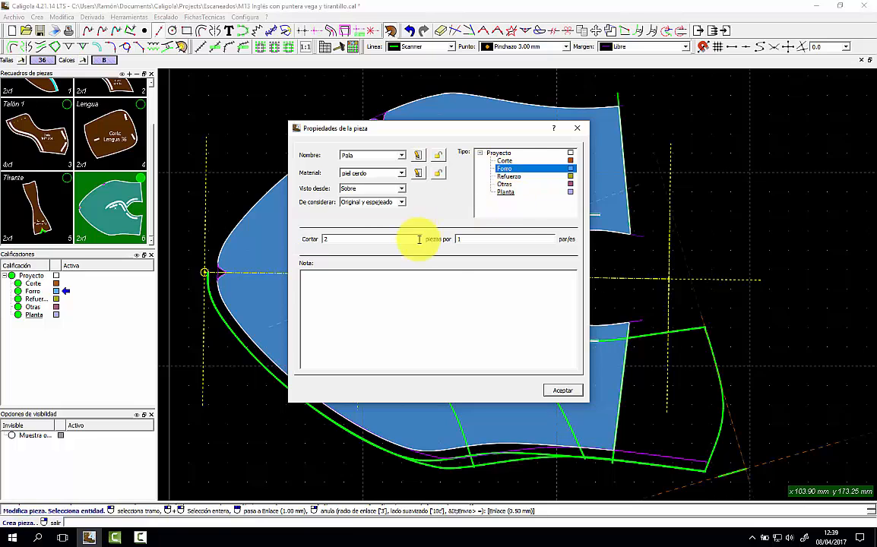
click(562, 390)
click(479, 348)
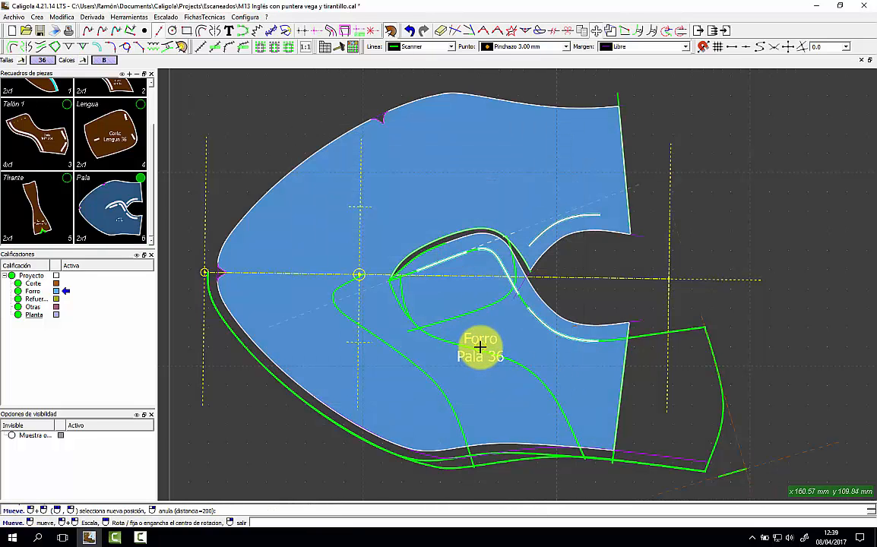
click(480, 348)
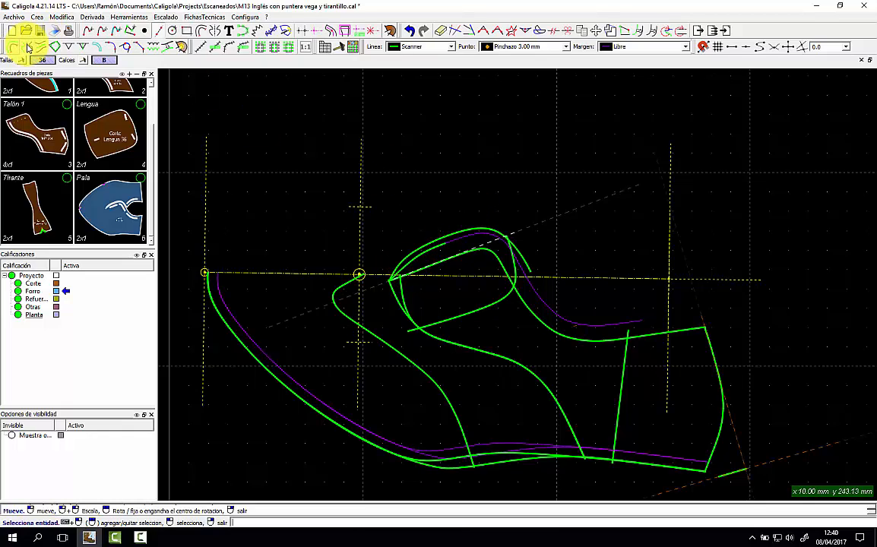
Mirror the arched base line above the instep across the horizontal symmetry axis.
click(27, 47)
click(303, 272)
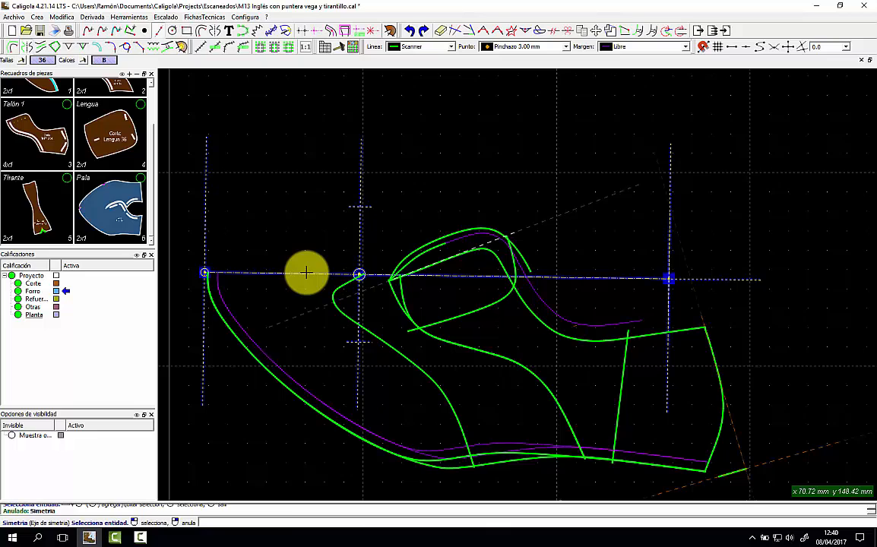
click(351, 273)
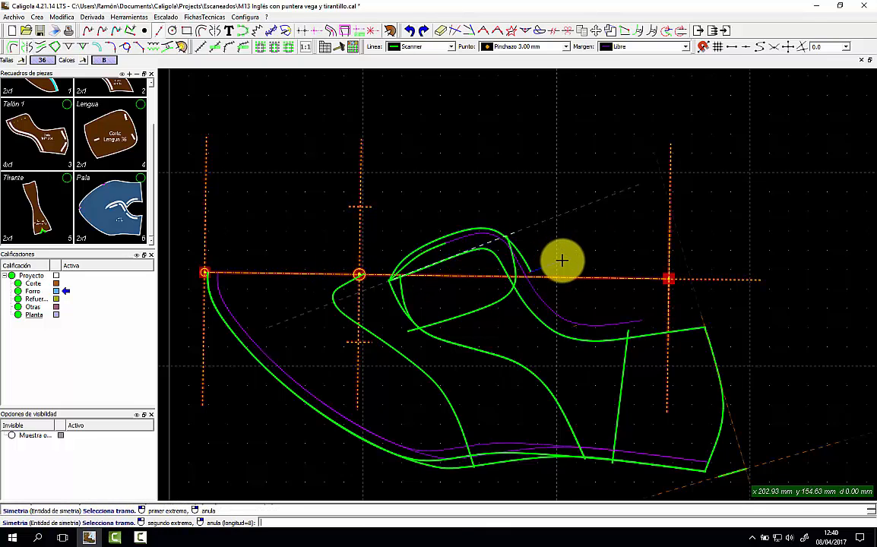
click(323, 262)
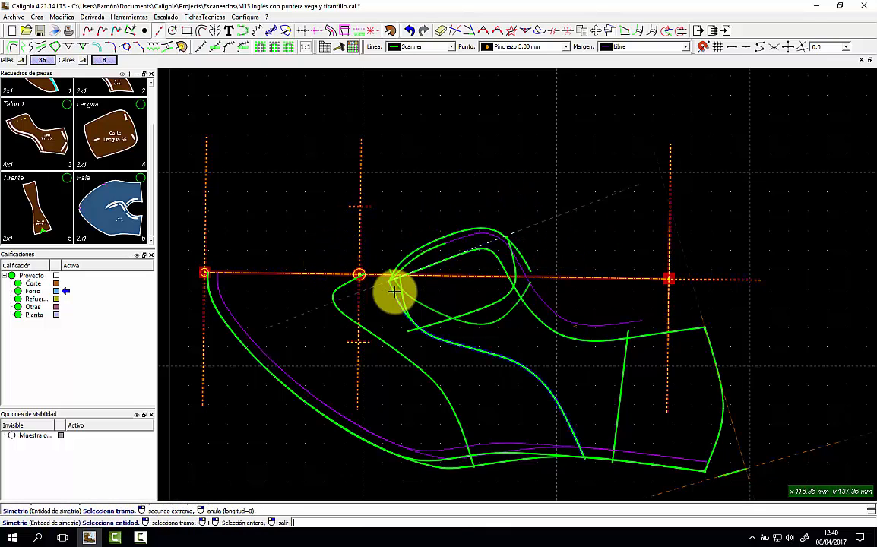
click(578, 299)
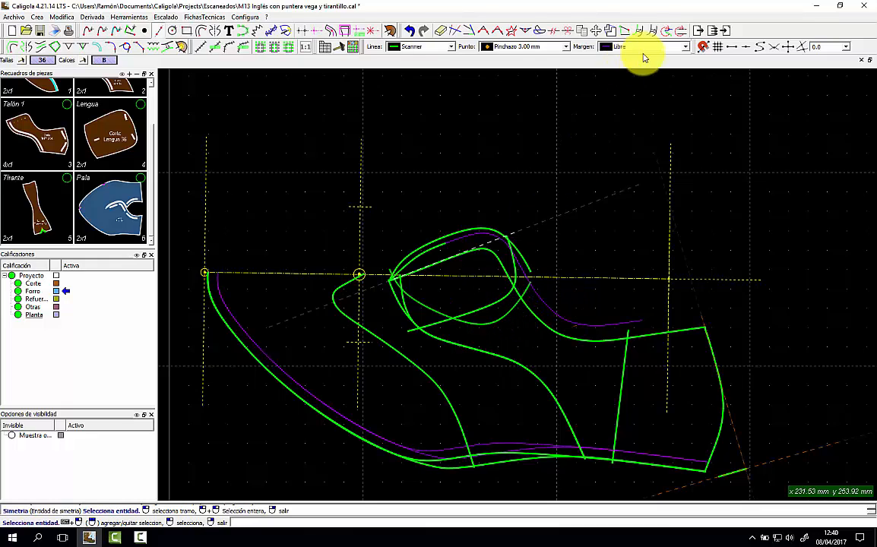
Add a free margin of 8 mm on the outer side of the mirrored arched line.
click(13, 46)
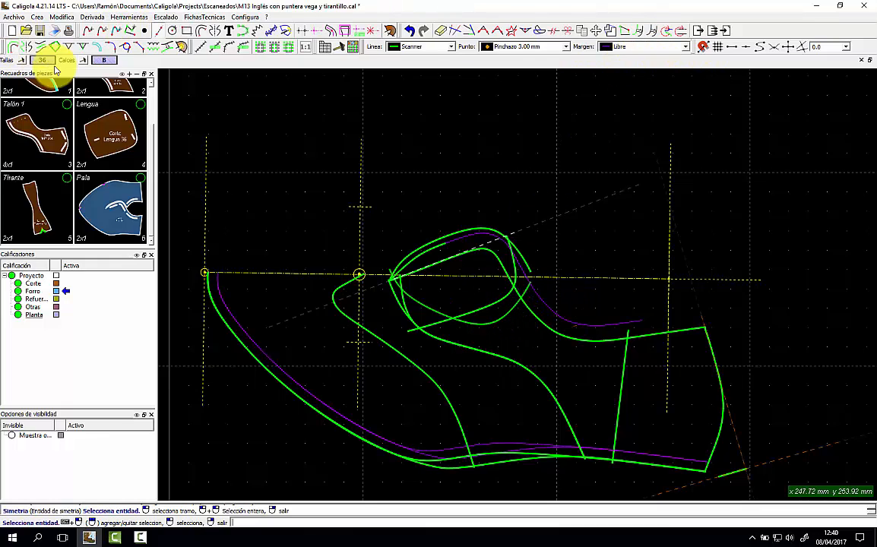
click(493, 316)
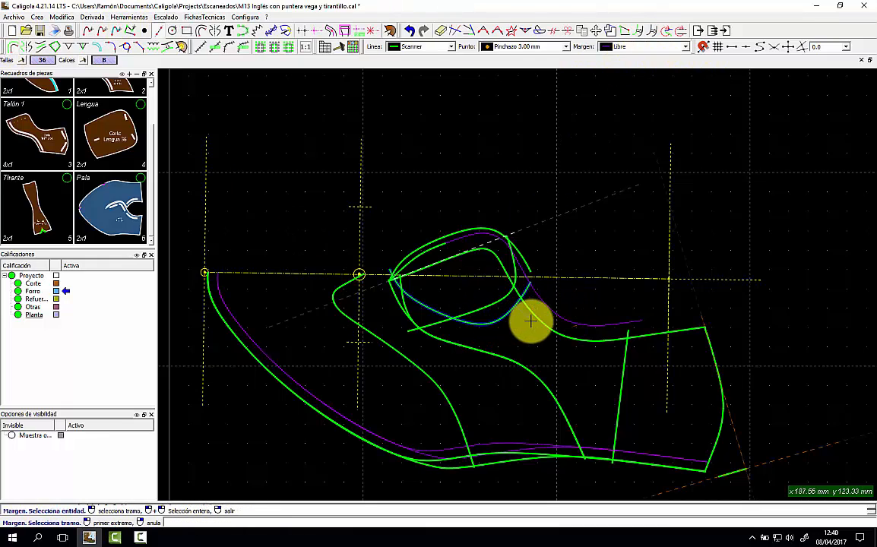
click(339, 283)
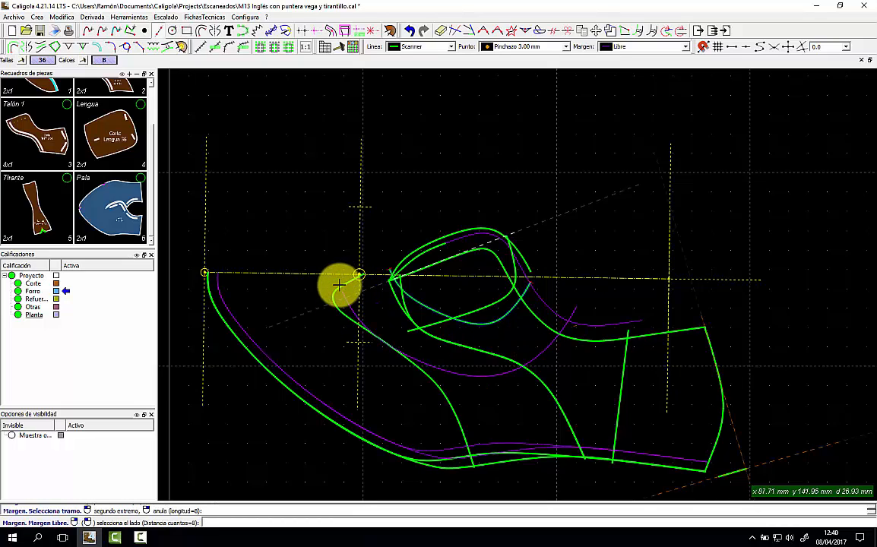
click(339, 283)
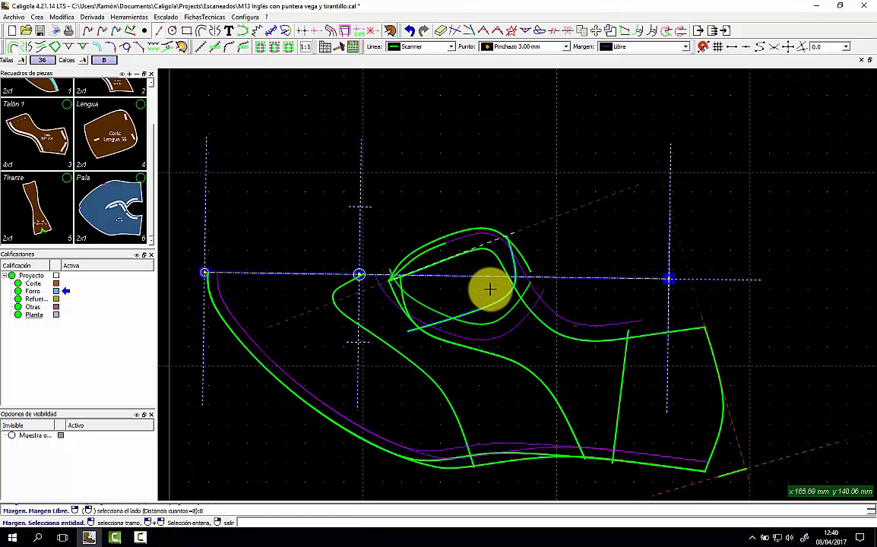
scroll(483, 290, up, 1)
scroll(477, 289, up, 1)
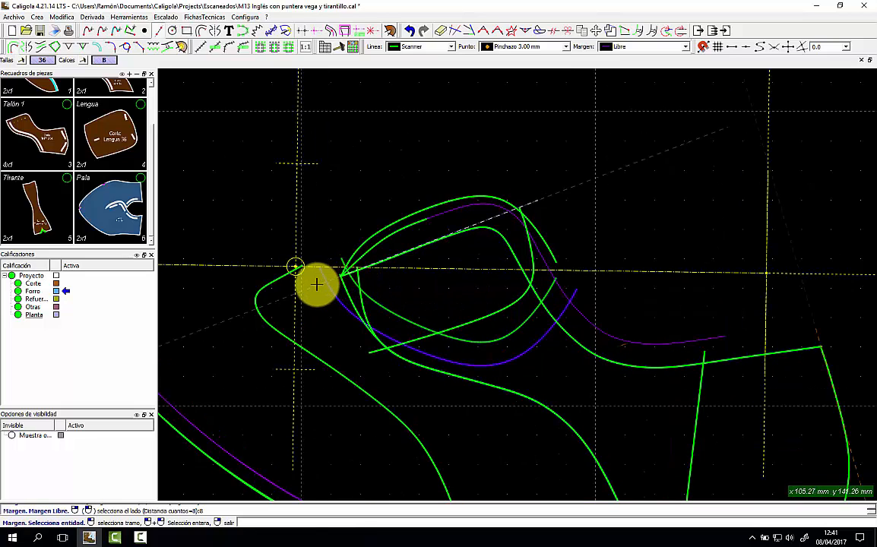
right_click(349, 232)
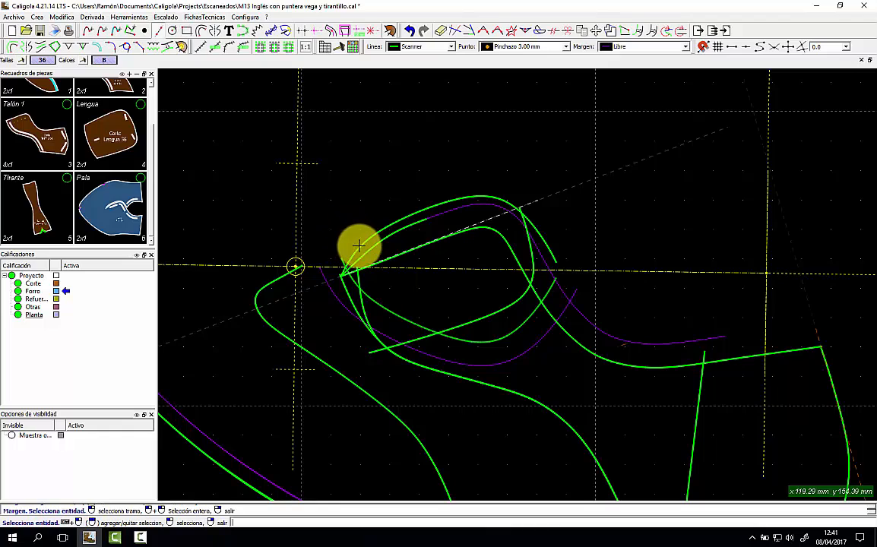
Extend the toe-side end of the short instep base line out to the new 8 mm margin.
click(360, 256)
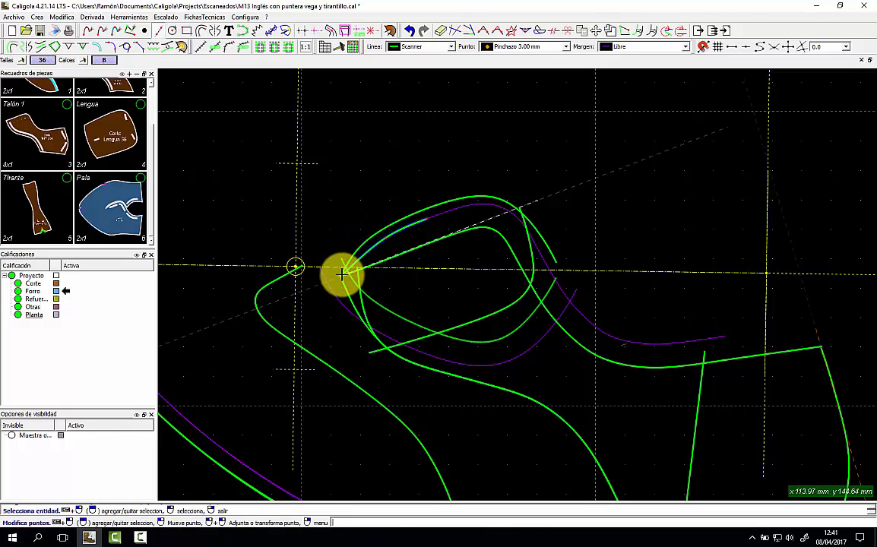
click(339, 276)
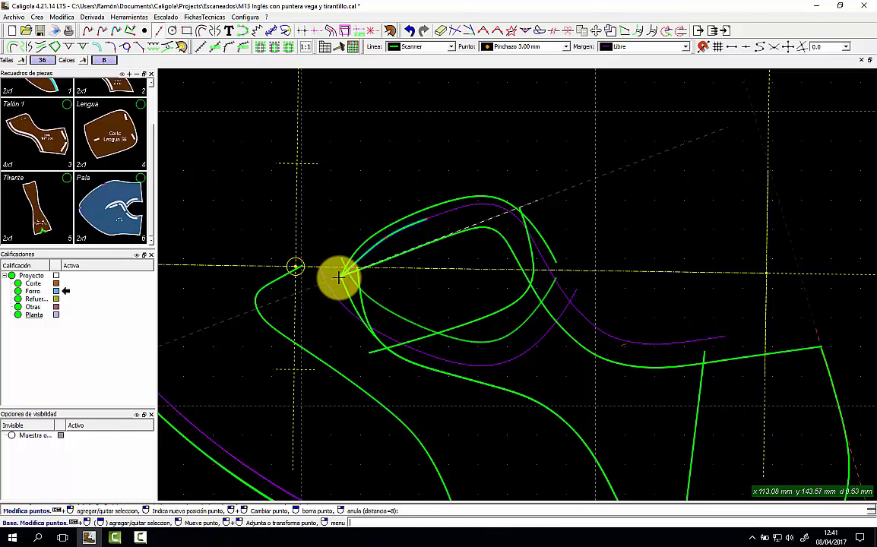
click(340, 277)
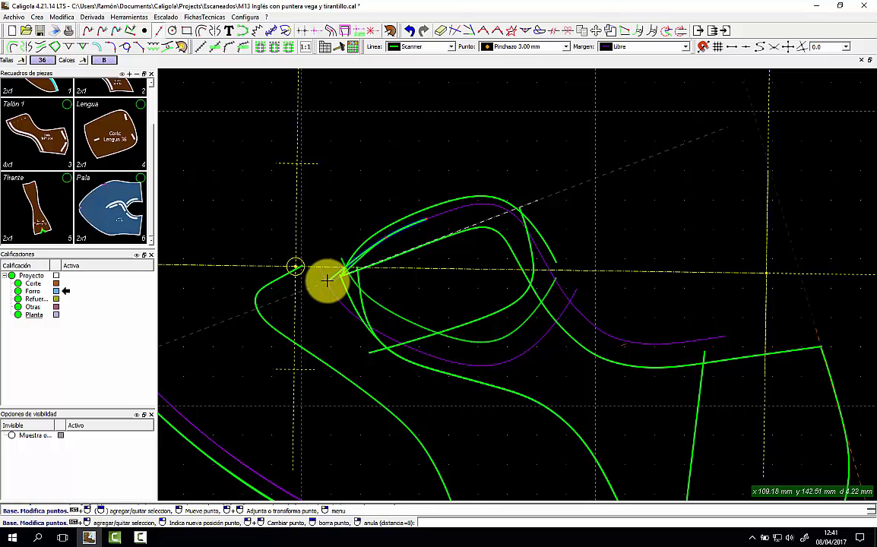
Add a point to the extended instep base line and place it on the instep point where the base lines meet.
click(342, 274)
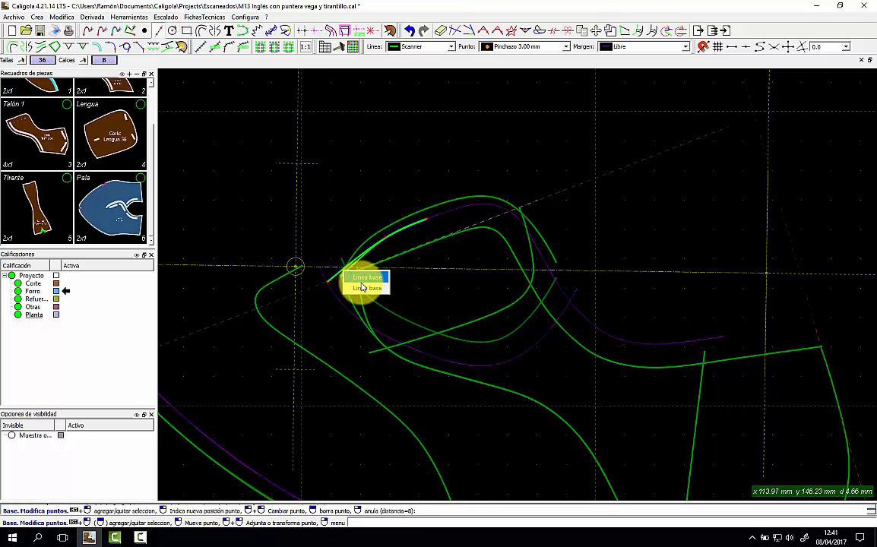
click(365, 286)
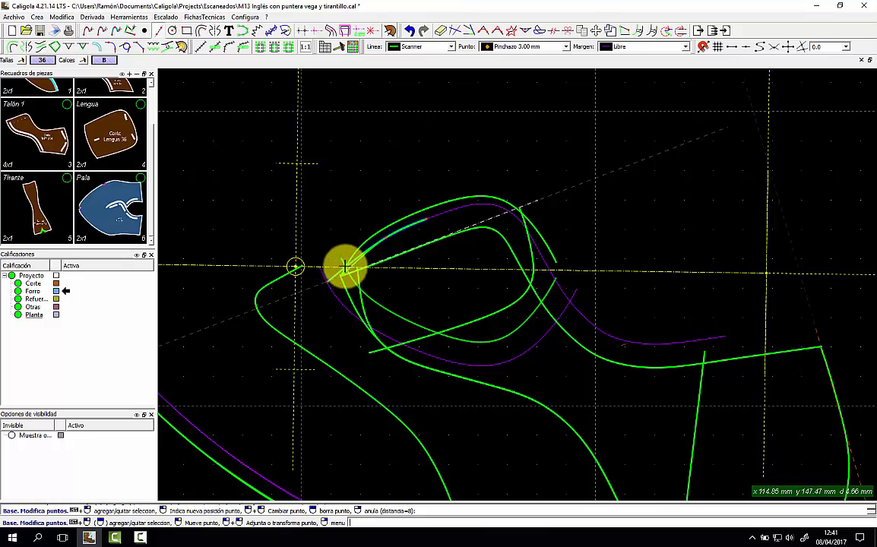
click(344, 266)
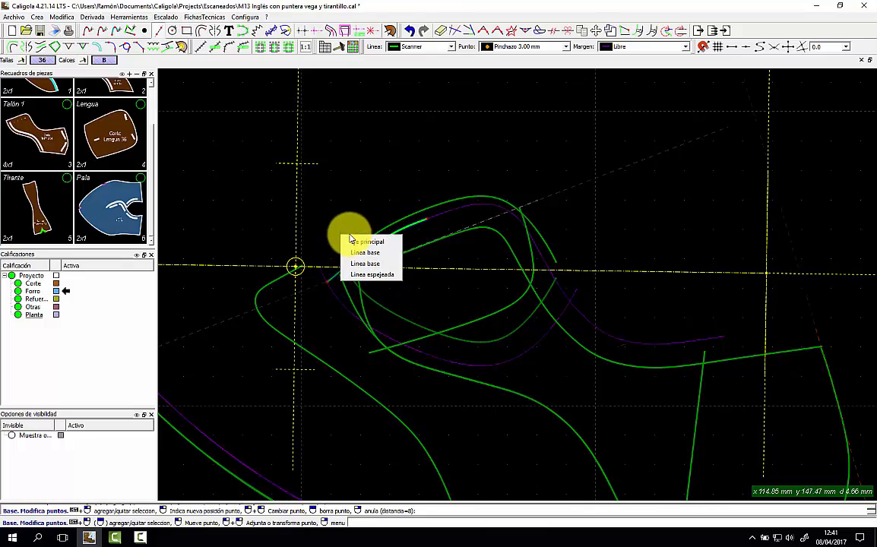
click(351, 241)
scroll(352, 240, up, 2)
scroll(356, 254, up, 1)
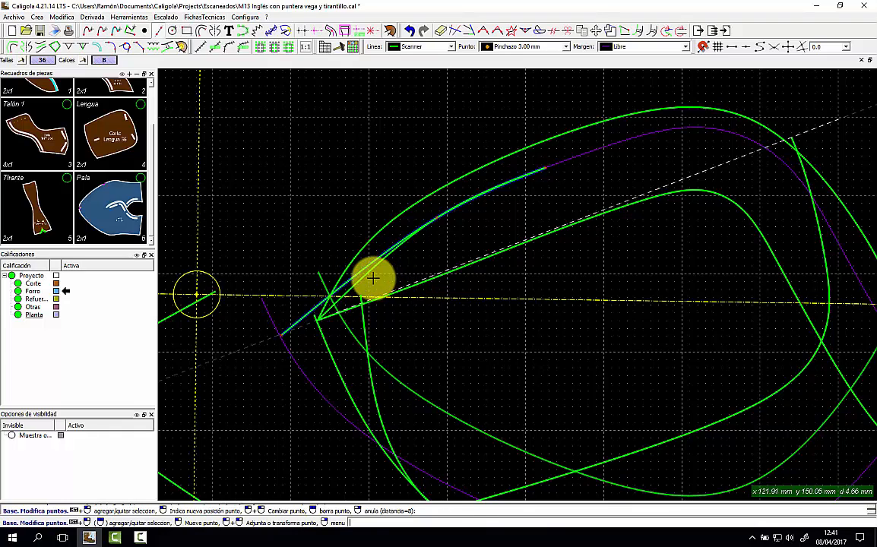
click(358, 271)
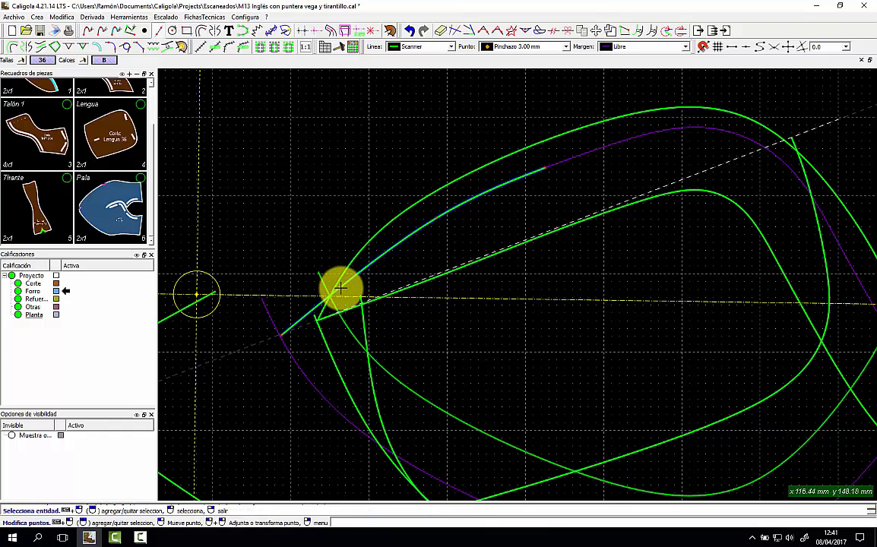
click(341, 289)
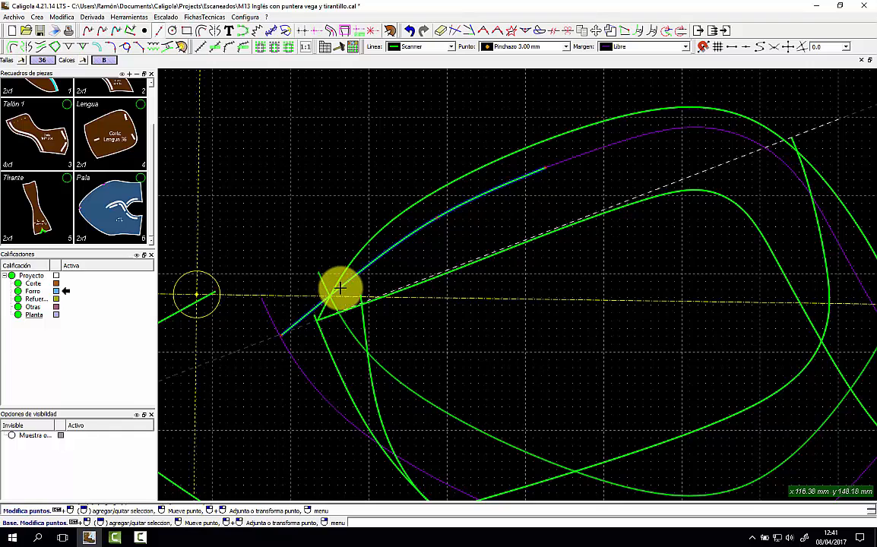
click(340, 288)
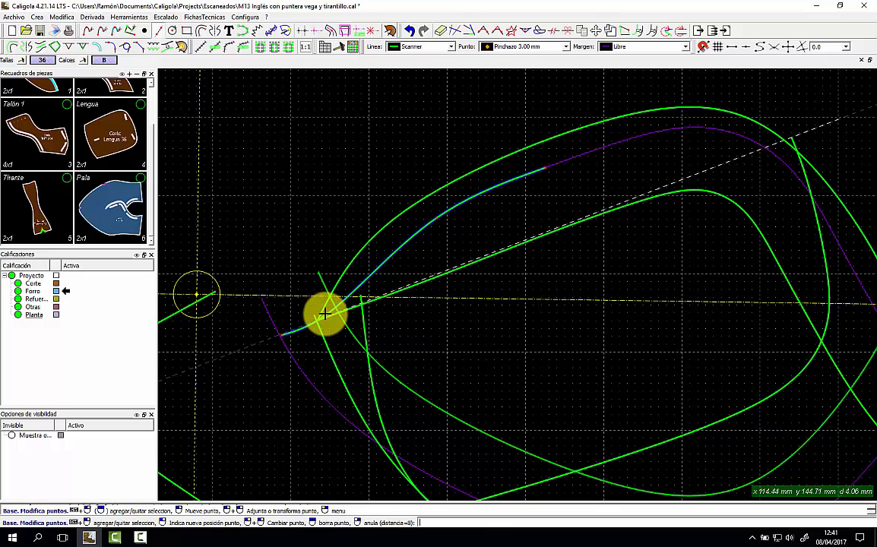
click(316, 318)
key(Escape)
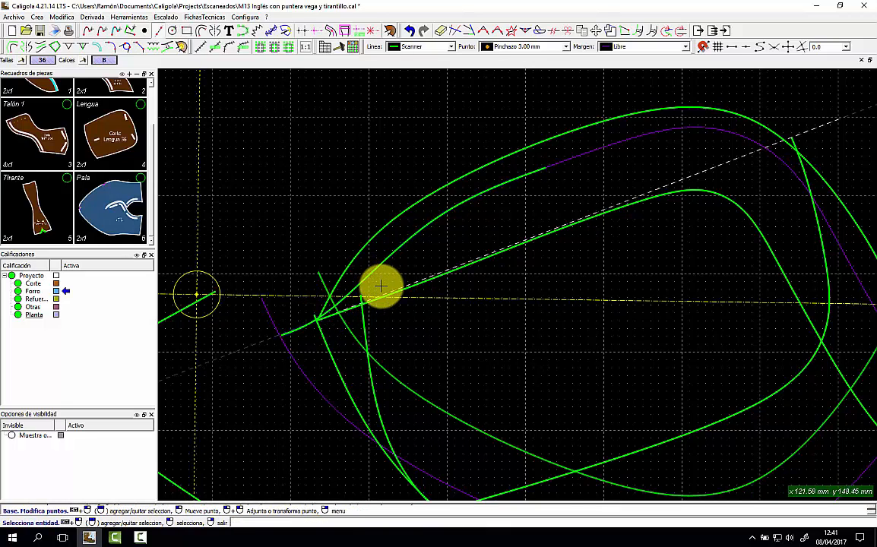
Display the Pala lining piece over the pattern lines.
scroll(381, 287, down, 2)
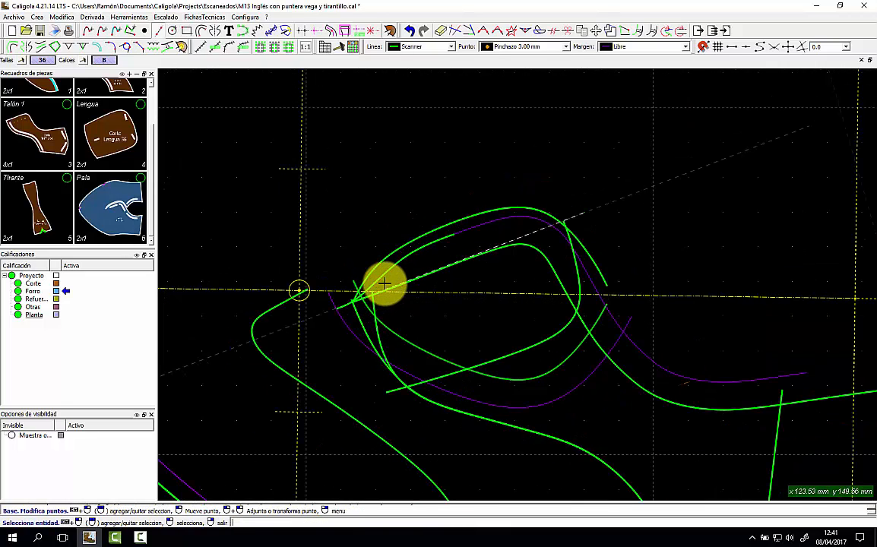
click(130, 209)
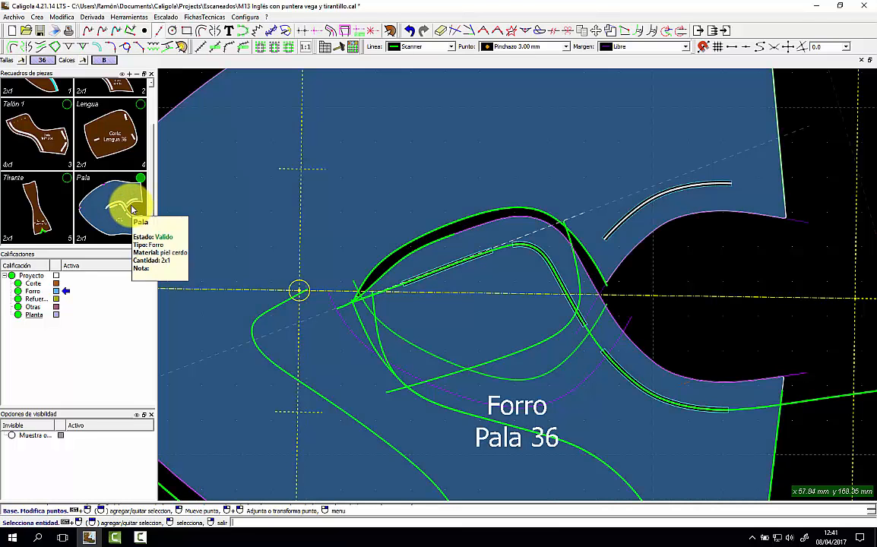
Hide the Pala lining piece and add two separate marks along the lower arched line.
click(129, 201)
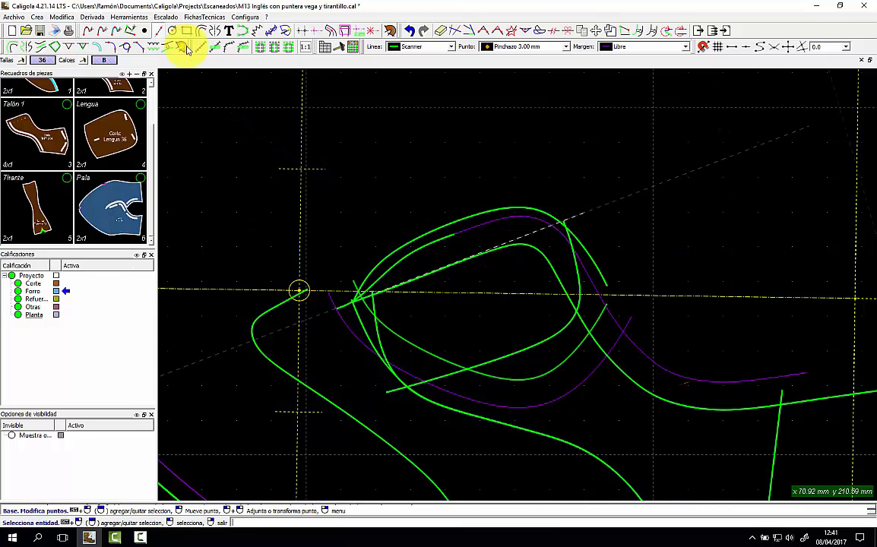
click(107, 47)
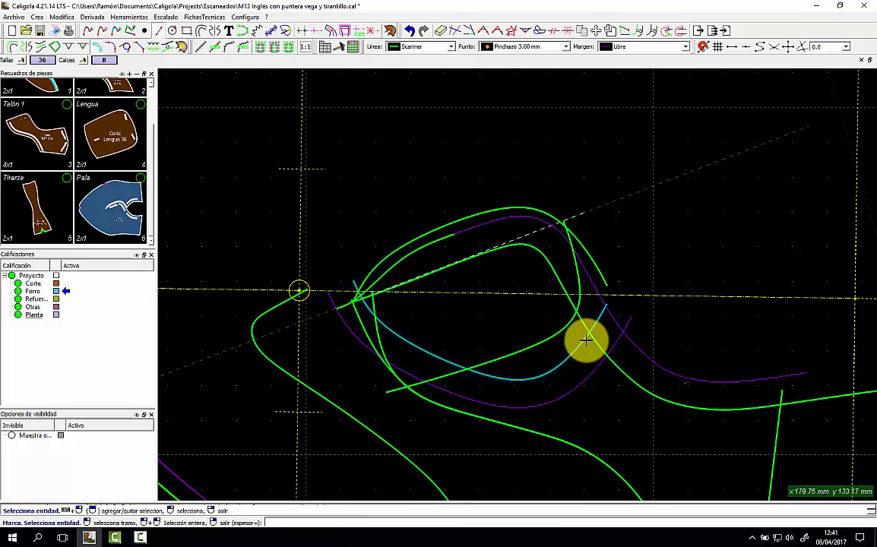
click(586, 340)
click(603, 333)
click(507, 374)
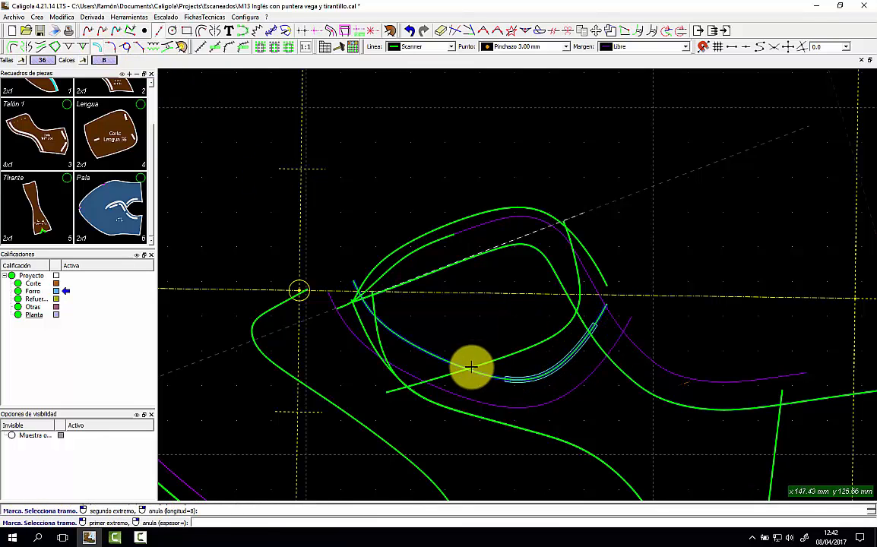
click(476, 371)
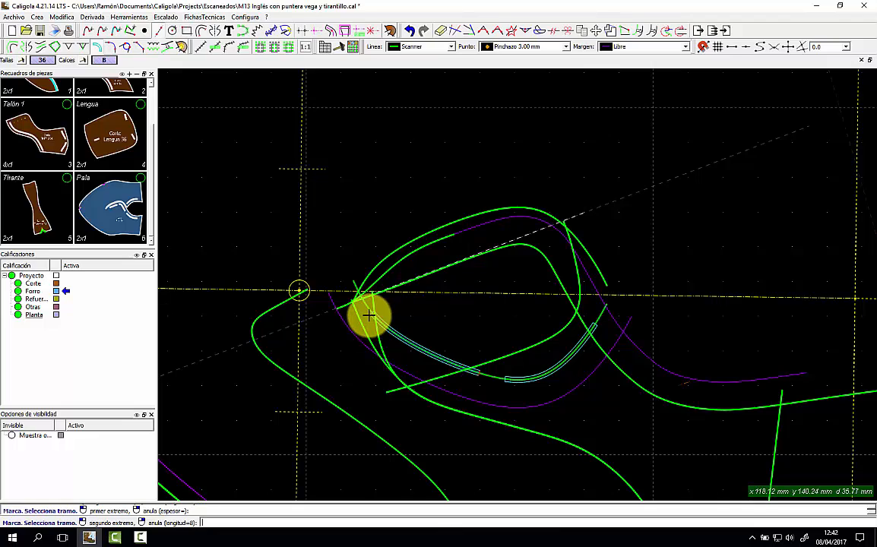
click(368, 314)
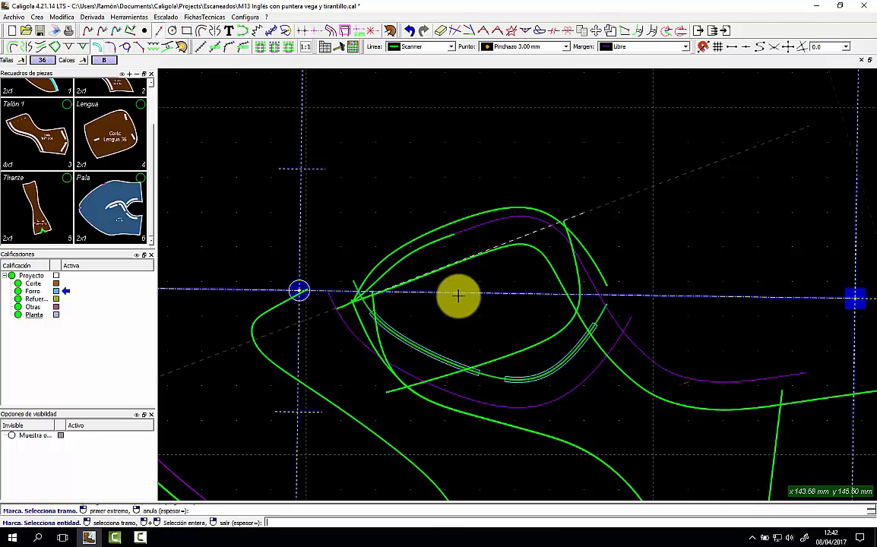
Add two marks on the long vamp line, one on the slope behind its peak and one along its straight toe-side stretch.
click(542, 256)
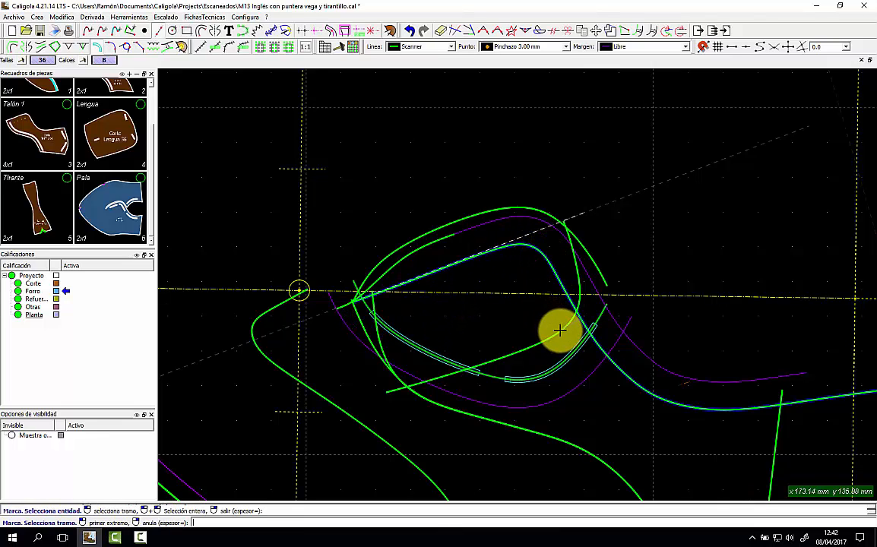
click(559, 330)
click(529, 253)
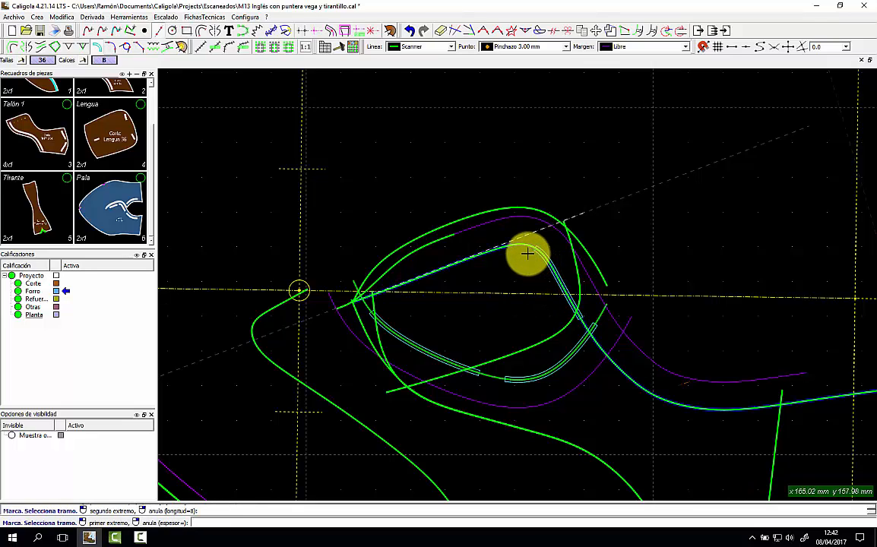
click(519, 248)
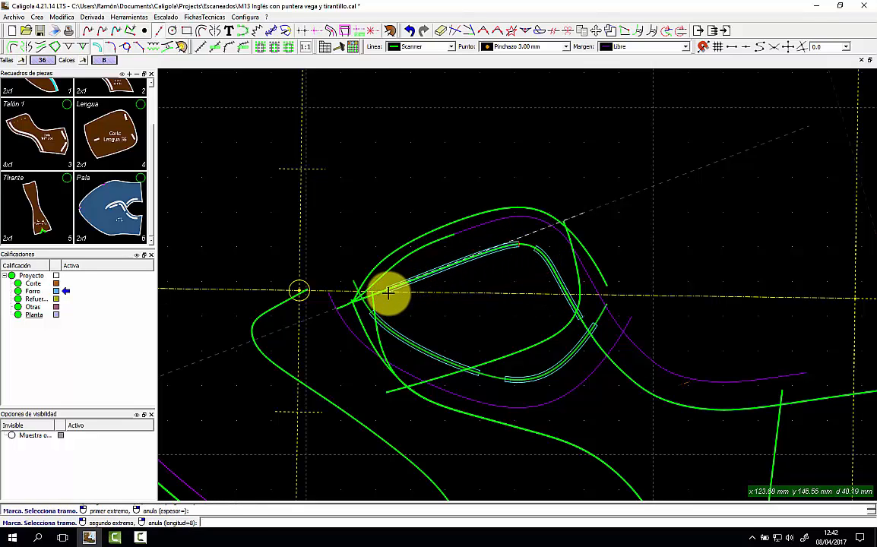
click(388, 292)
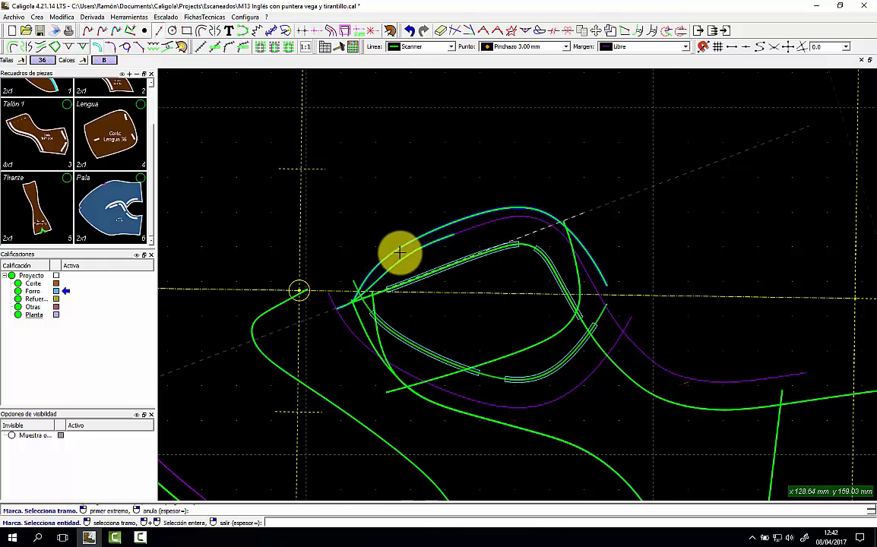
Delete the upper arched line and mirror both 8 mm margins and the short instep base line about the dashed instep axis.
scroll(663, 318, down, 1)
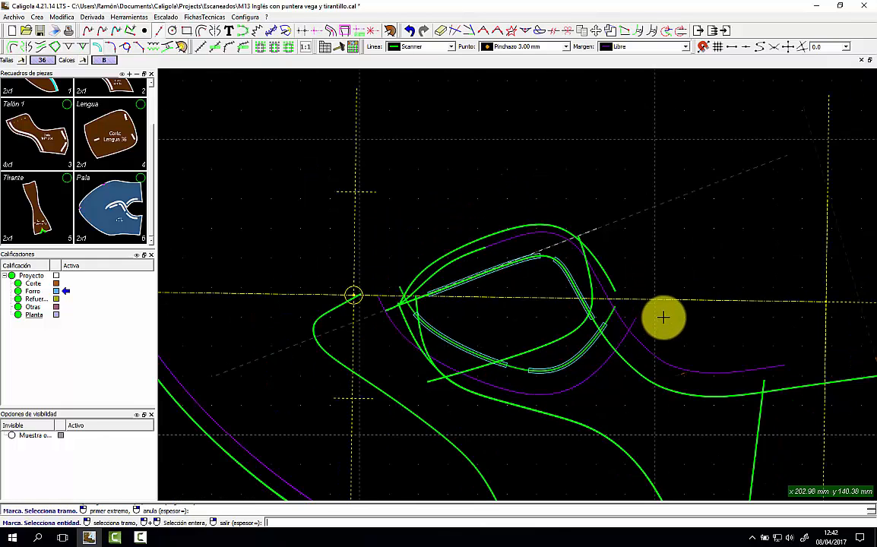
click(260, 46)
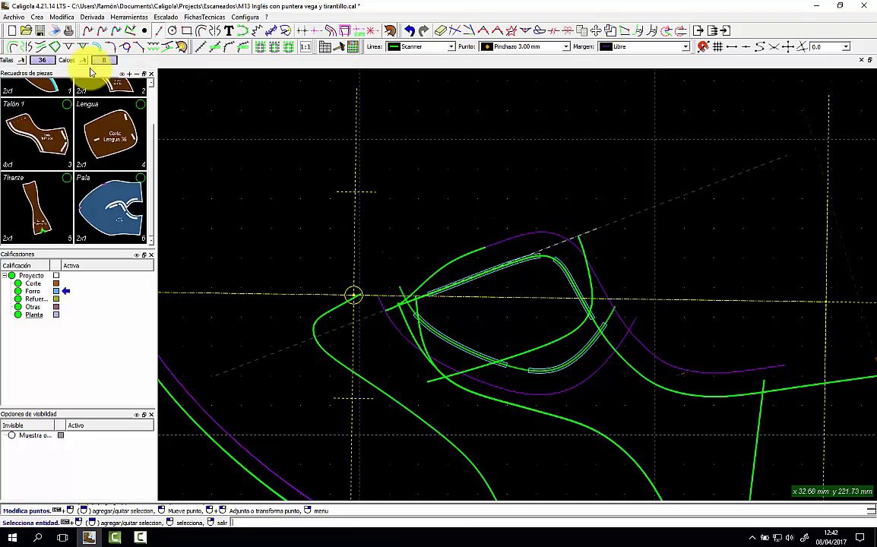
click(29, 49)
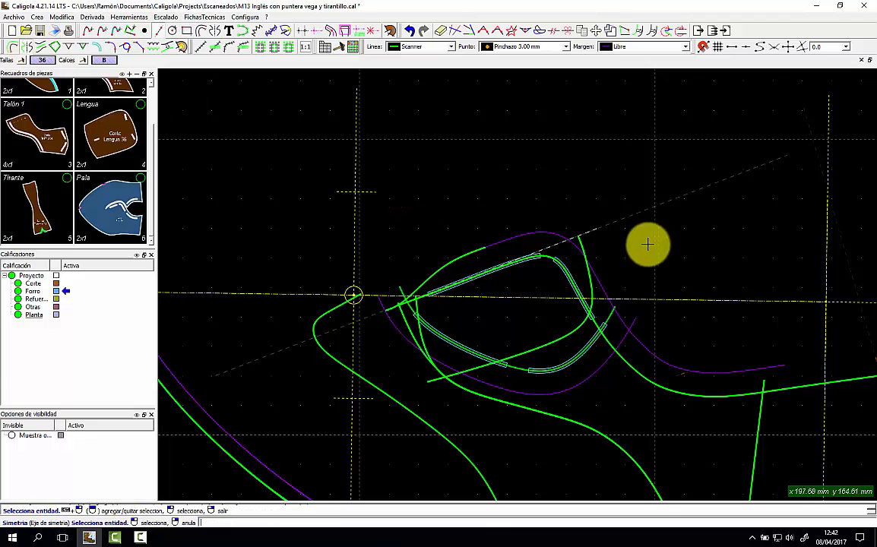
click(575, 240)
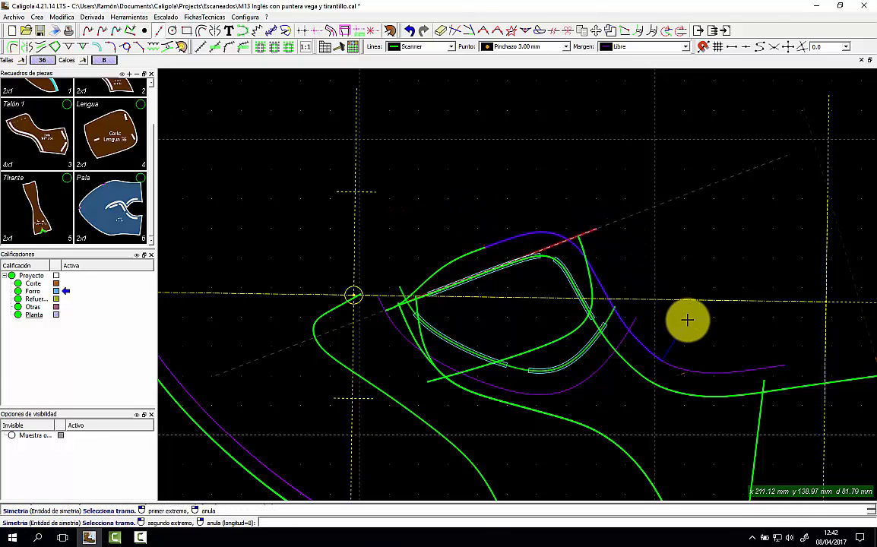
click(665, 304)
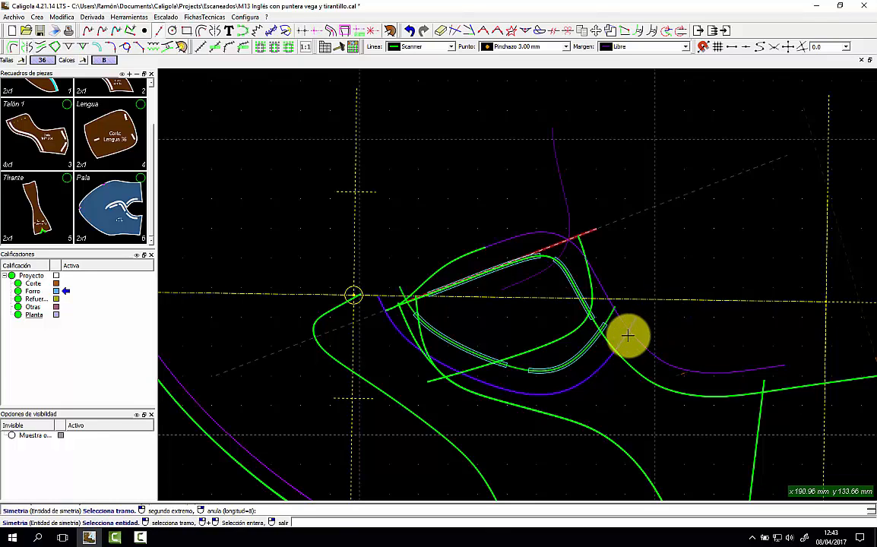
click(653, 329)
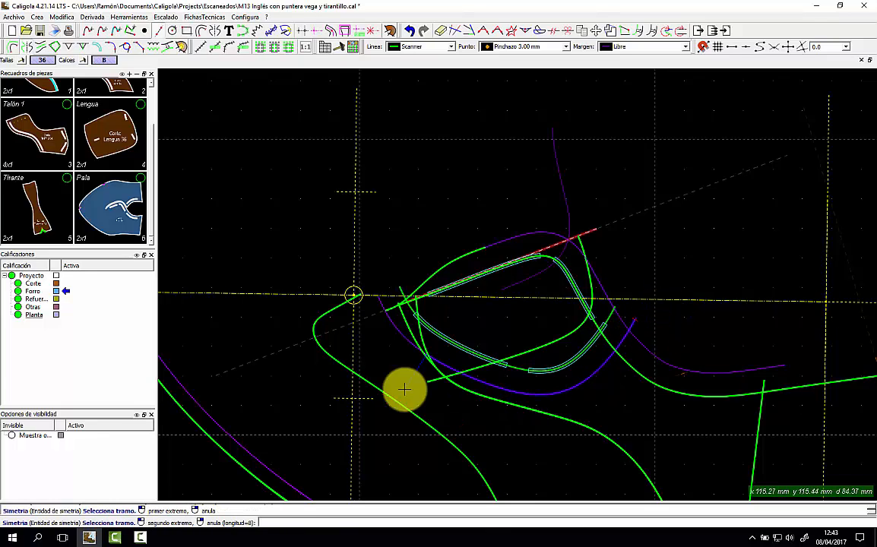
click(303, 317)
click(482, 251)
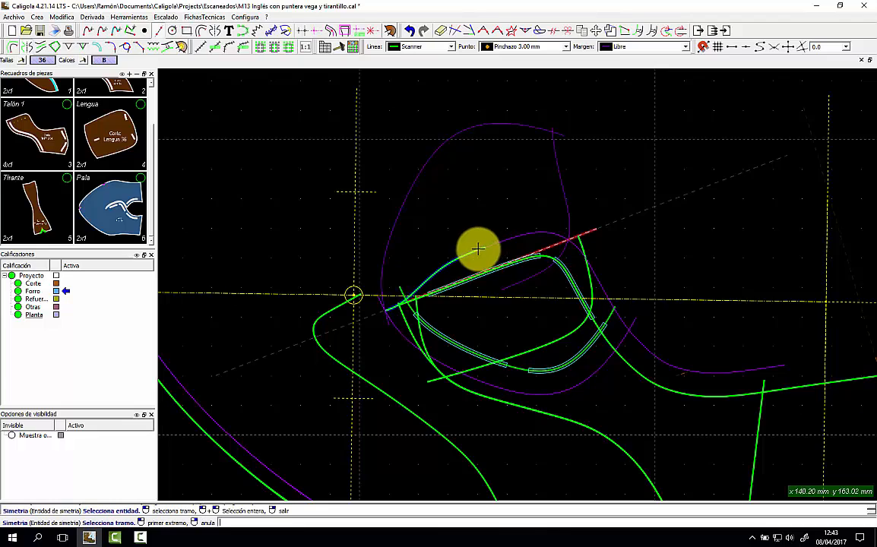
click(486, 235)
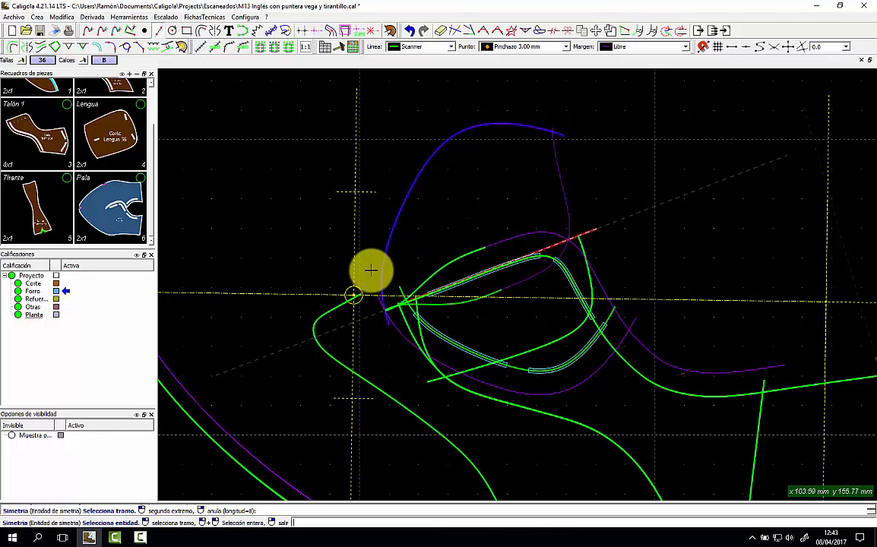
right_click(371, 266)
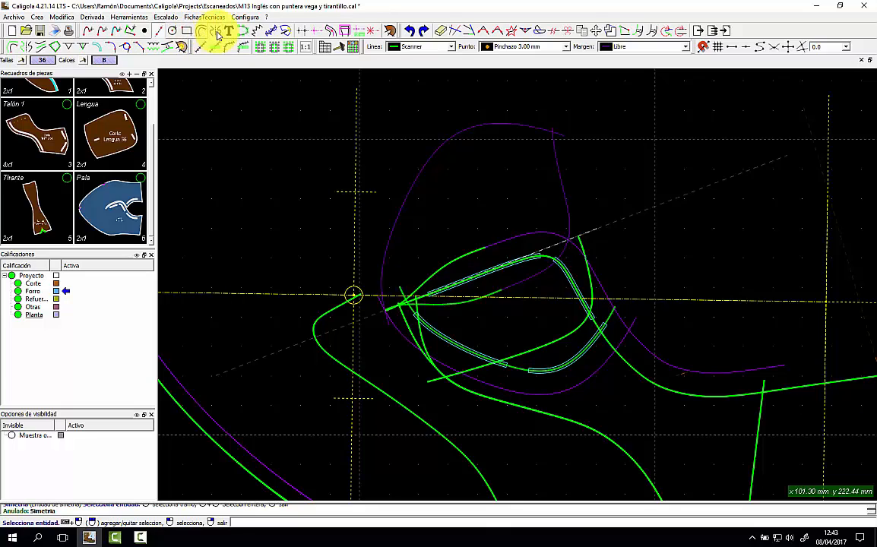
Mirror the four marks about the dashed instep axis with base symmetry.
click(216, 32)
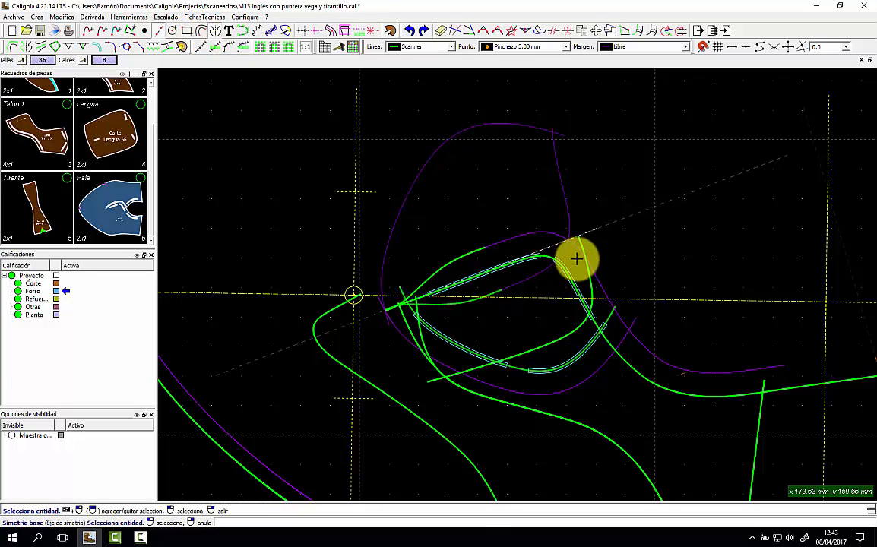
click(535, 257)
click(546, 267)
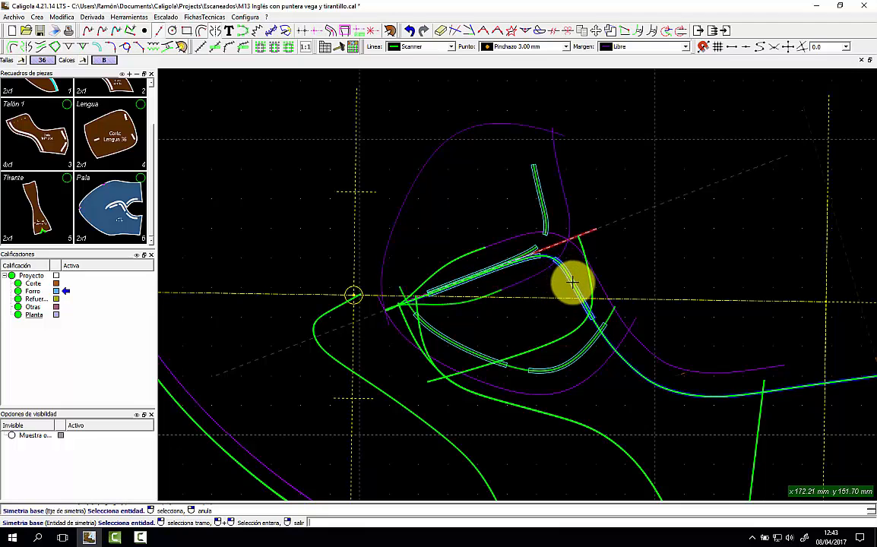
click(572, 283)
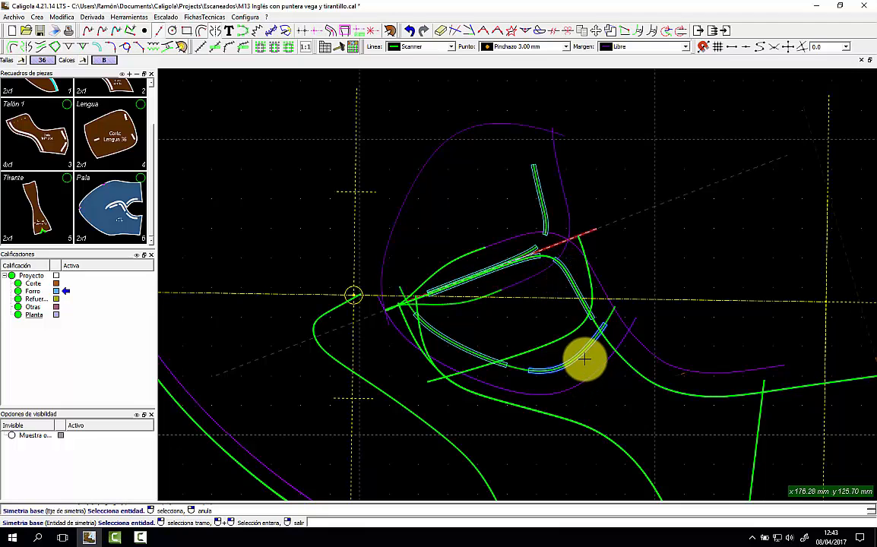
click(488, 358)
click(494, 365)
right_click(528, 304)
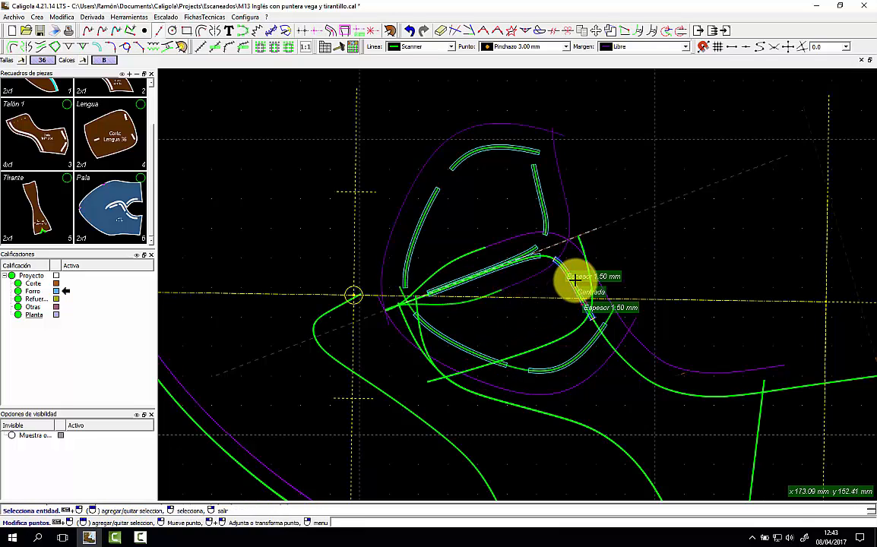
Delete the original marks on the vamp line's rear slope and on the lower arched line.
click(390, 31)
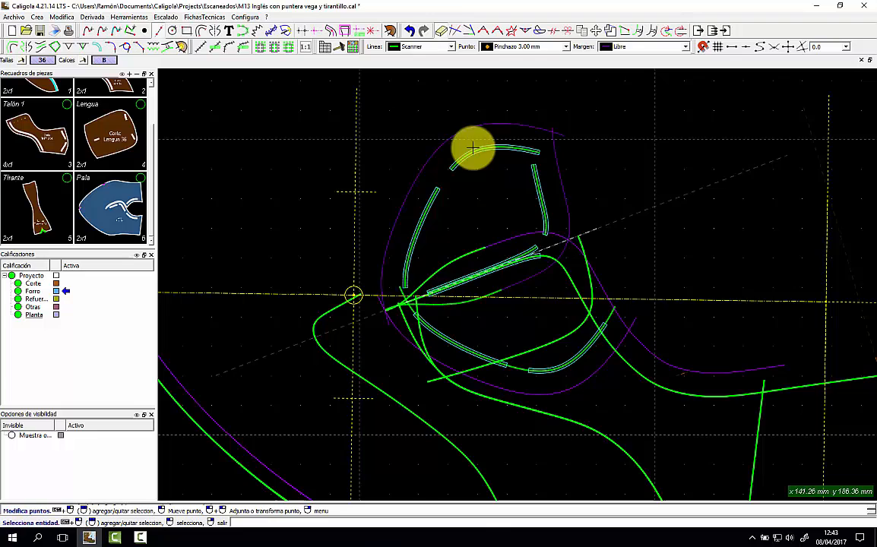
click(564, 367)
click(579, 378)
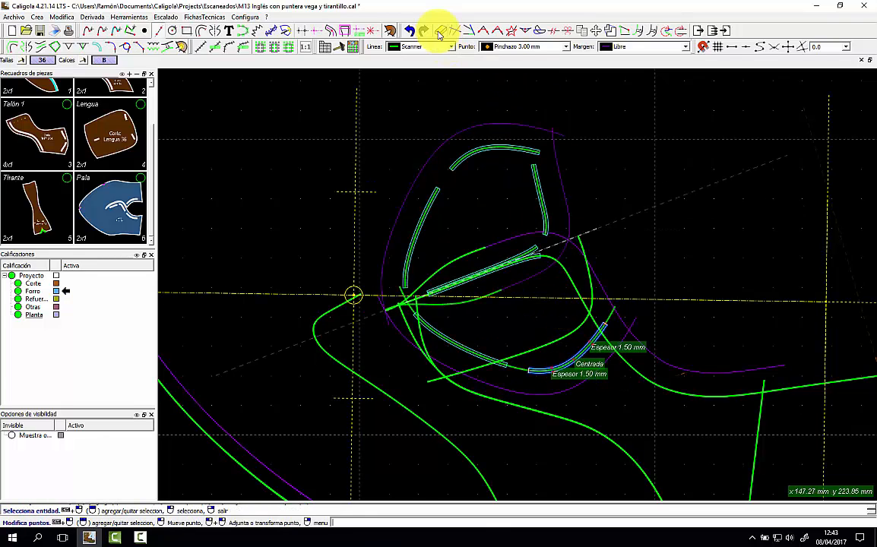
click(390, 31)
click(479, 359)
click(484, 362)
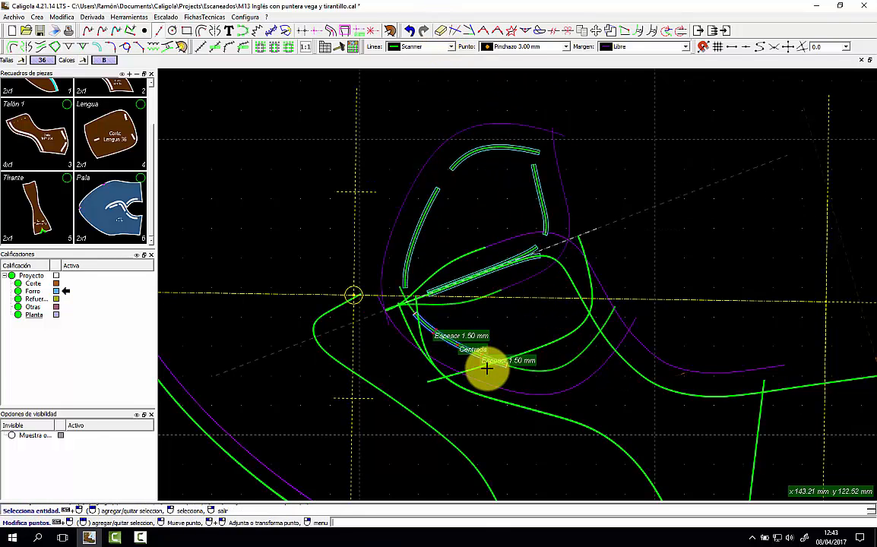
click(390, 31)
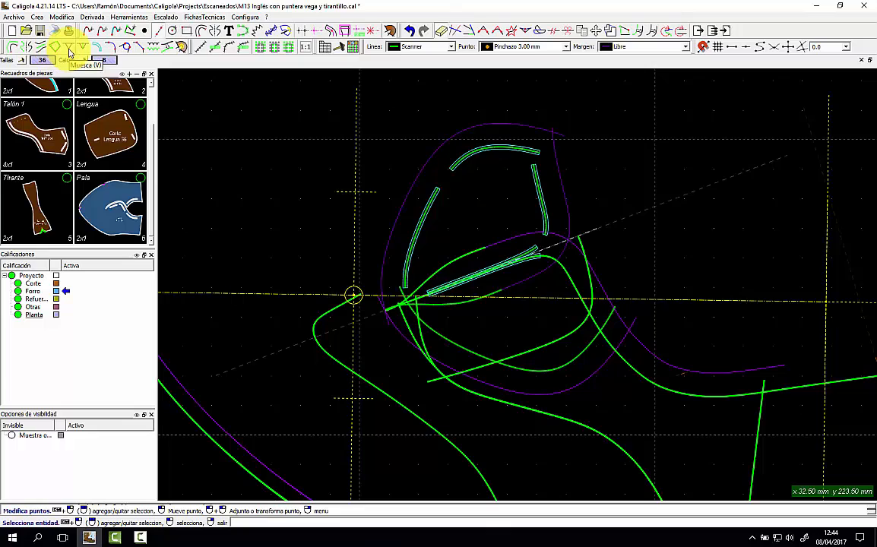
Add a notch on the mirrored arch margin and delete the remaining original mark along the instep axis.
click(68, 47)
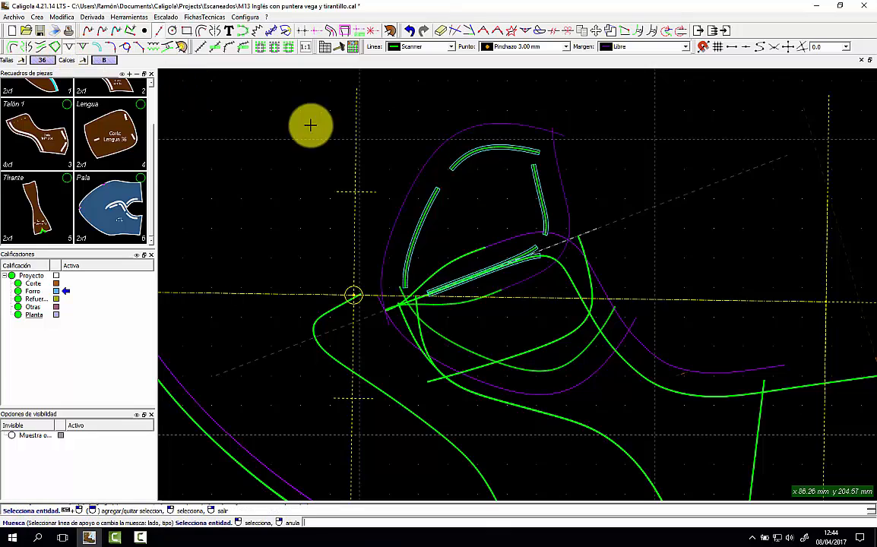
click(429, 173)
right_click(391, 159)
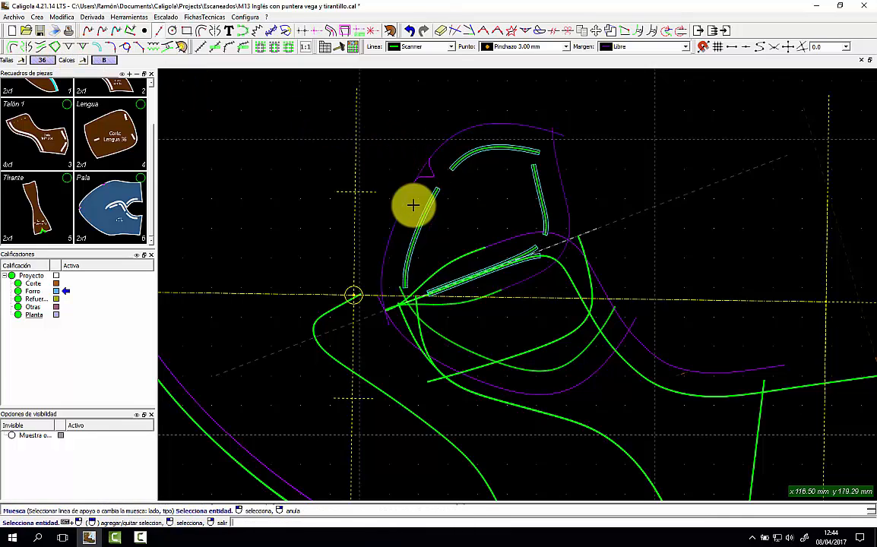
click(535, 258)
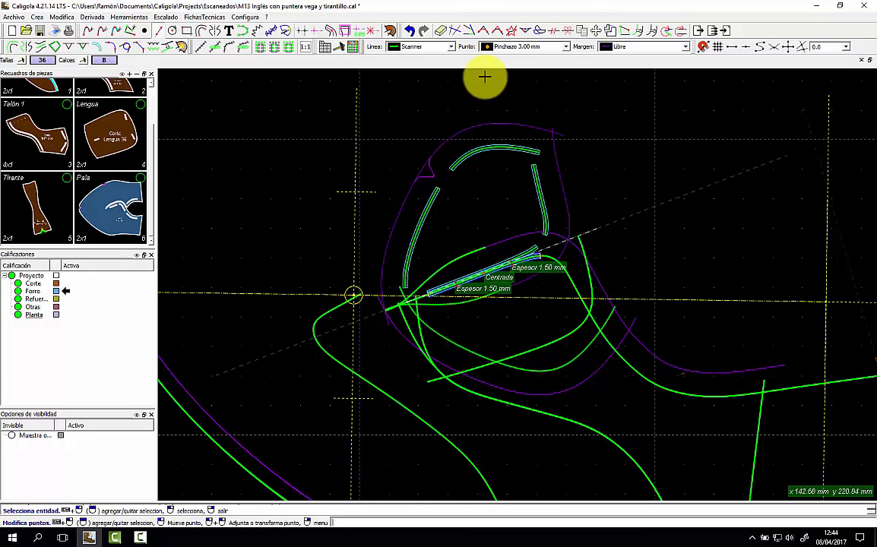
click(441, 30)
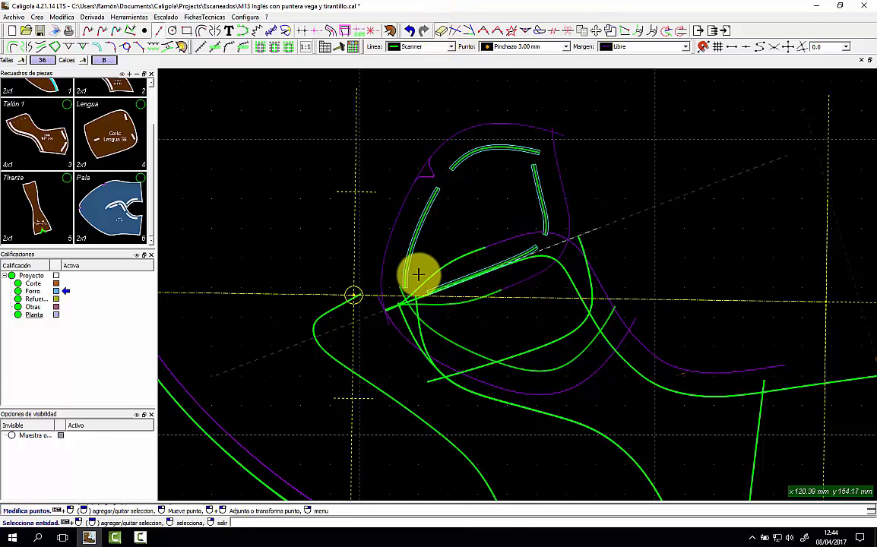
Create a lining piece enclosed by the mirrored arch margin, the mirrored rear line and the mirrored line along the instep base.
click(391, 30)
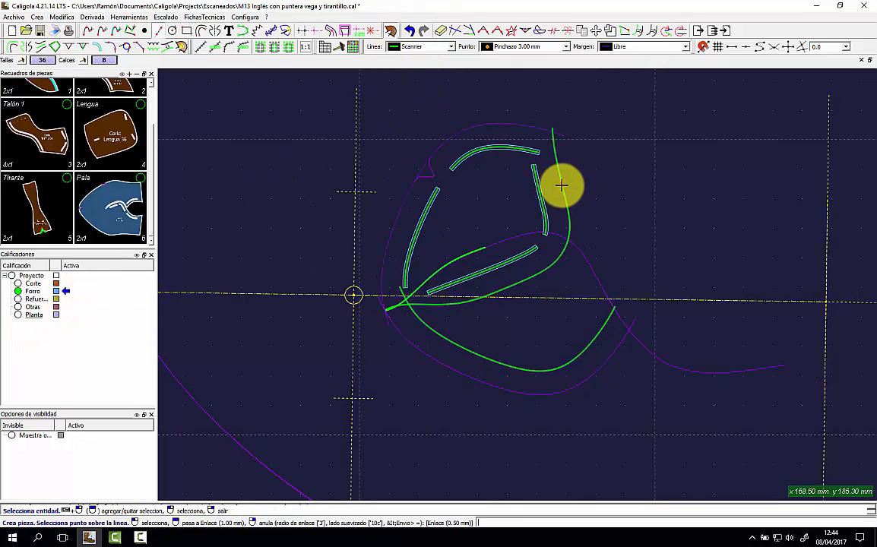
click(453, 306)
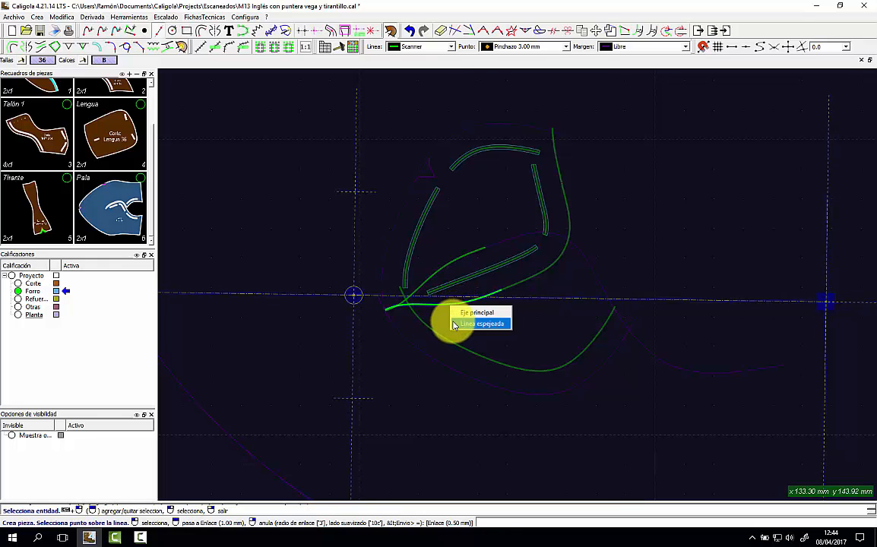
click(456, 324)
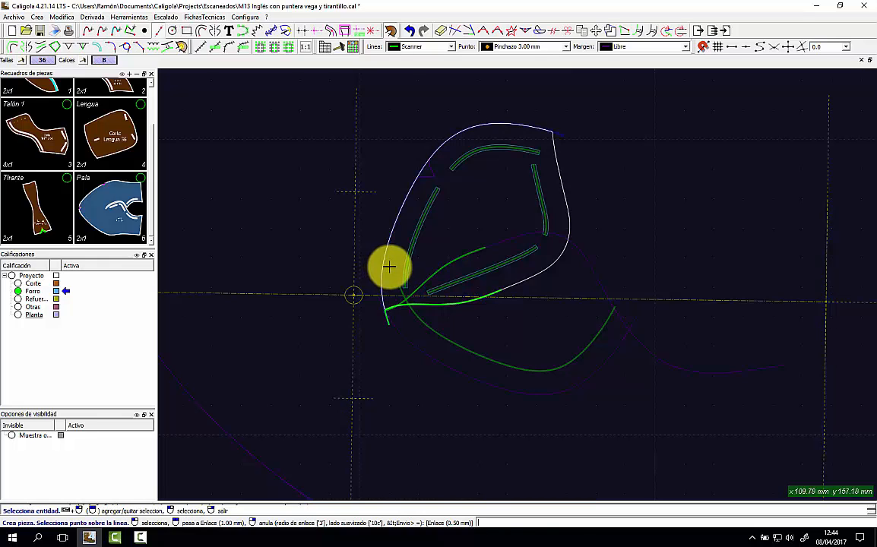
click(497, 201)
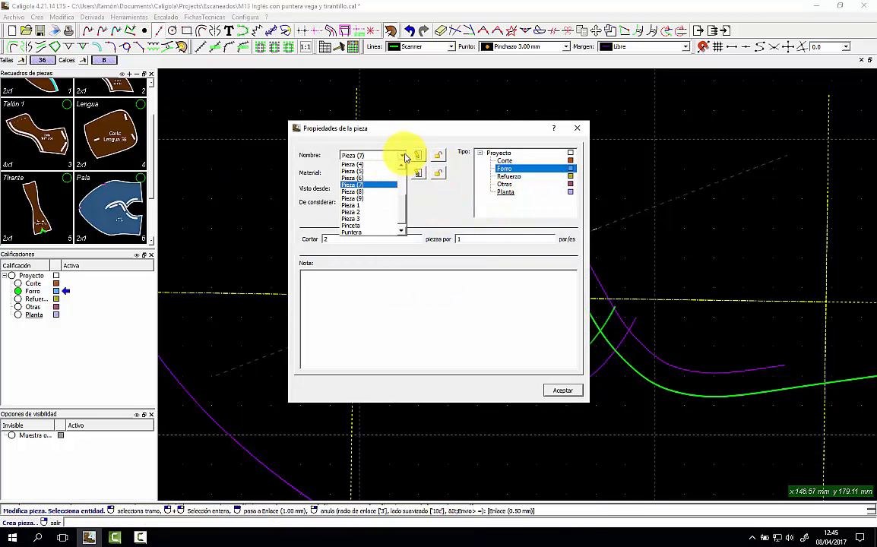
Name the Forro piece Pinceta, set its material to piel cerdo and place its label in the middle of the piece.
click(373, 226)
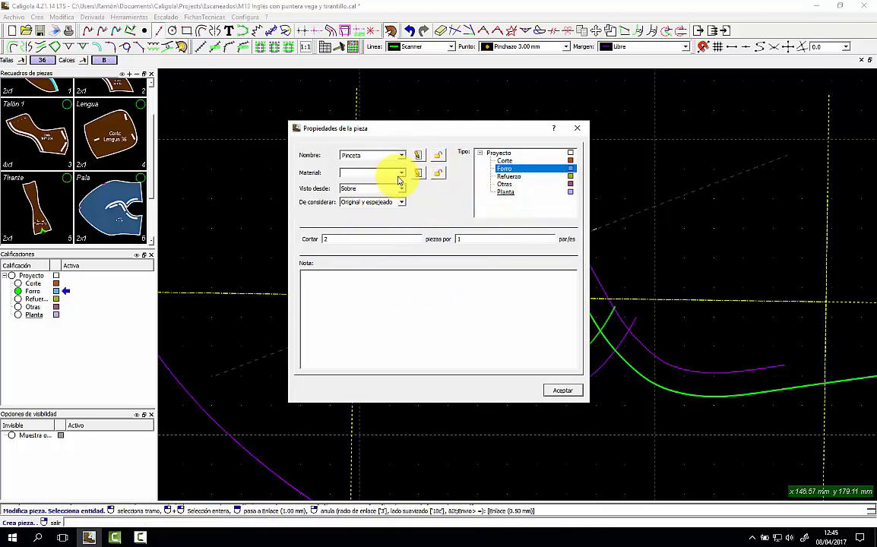
click(371, 197)
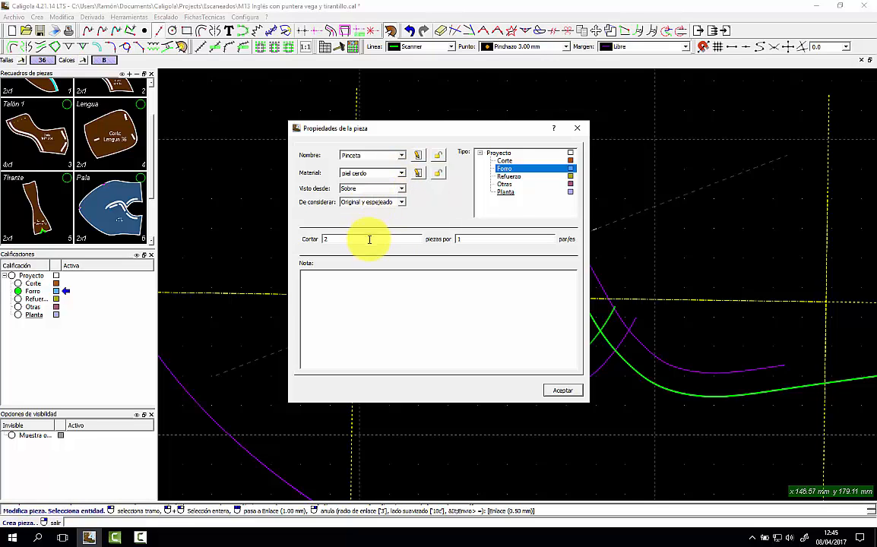
click(562, 394)
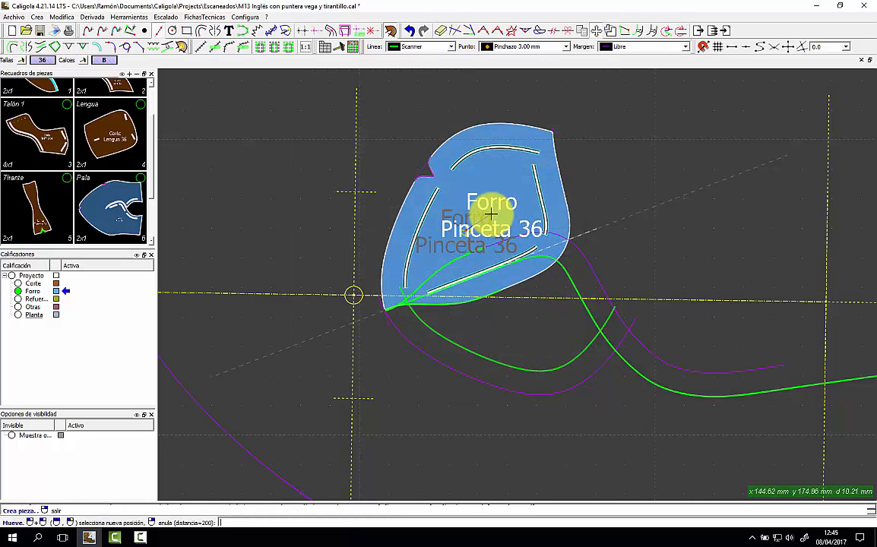
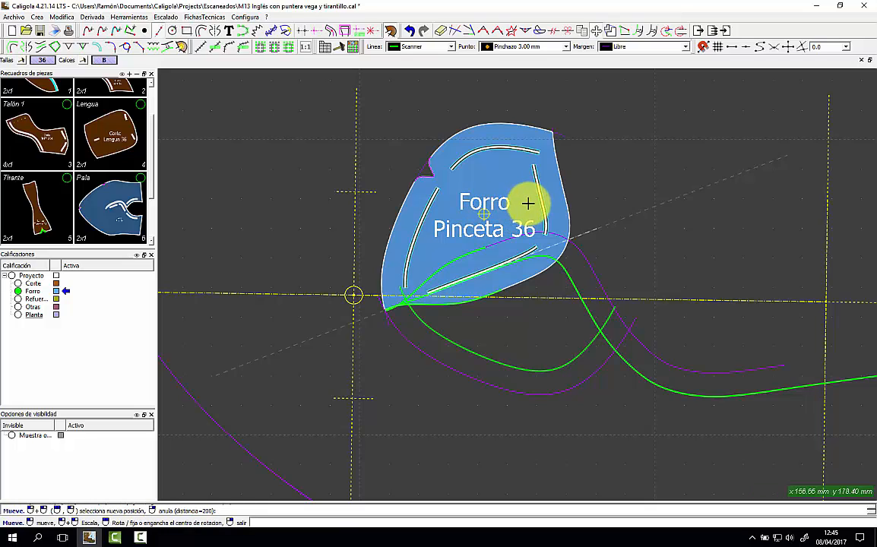
click(580, 198)
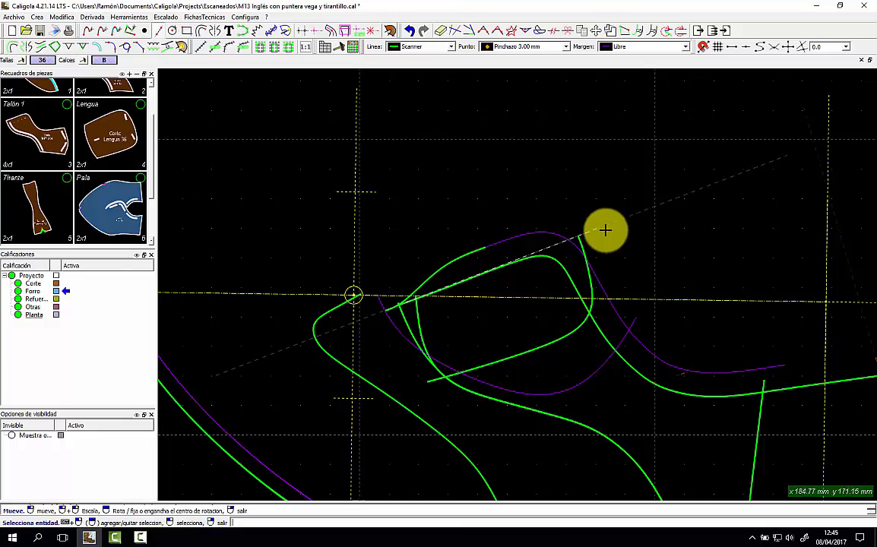
Add a short 2.5 mm free margin inside the top of the curved heel line.
scroll(623, 242, down, 4)
scroll(716, 349, up, 1)
scroll(666, 313, up, 1)
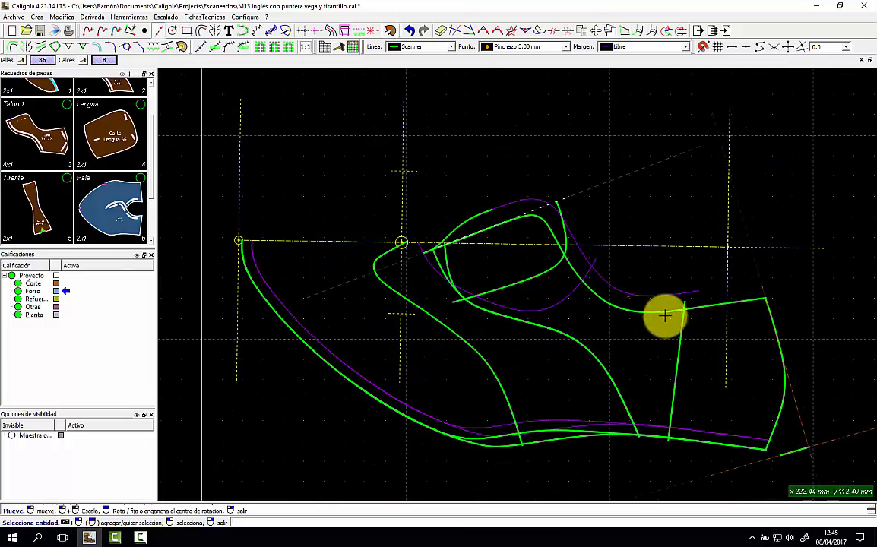
scroll(625, 329, up, 1)
scroll(715, 335, up, 1)
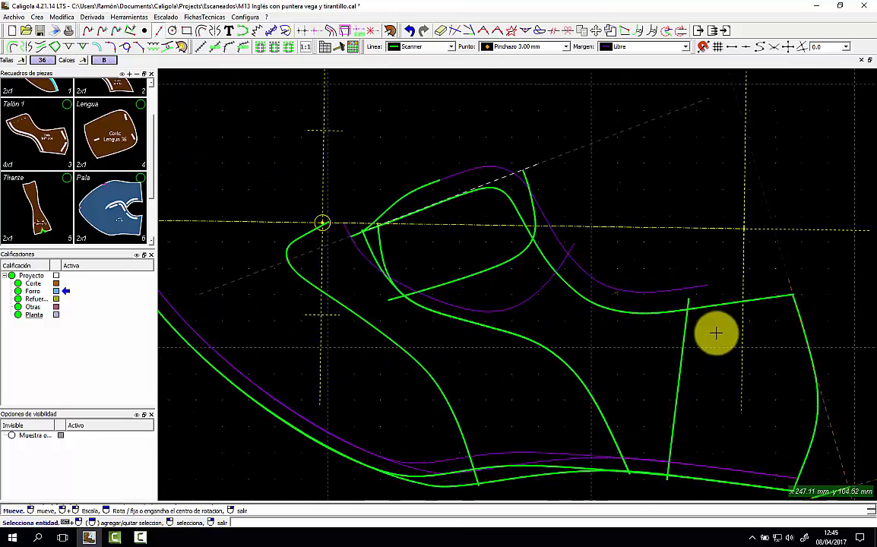
scroll(513, 288, up, 1)
scroll(473, 268, up, 1)
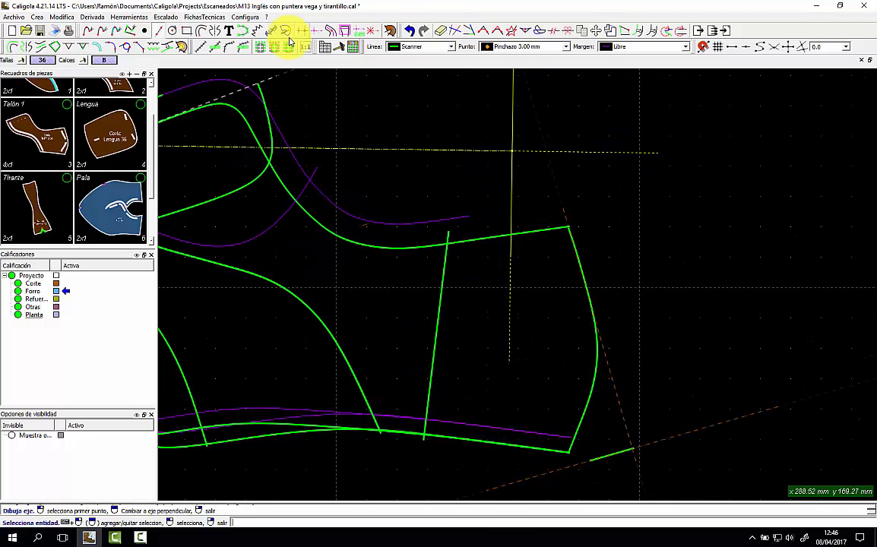
click(13, 48)
click(32, 48)
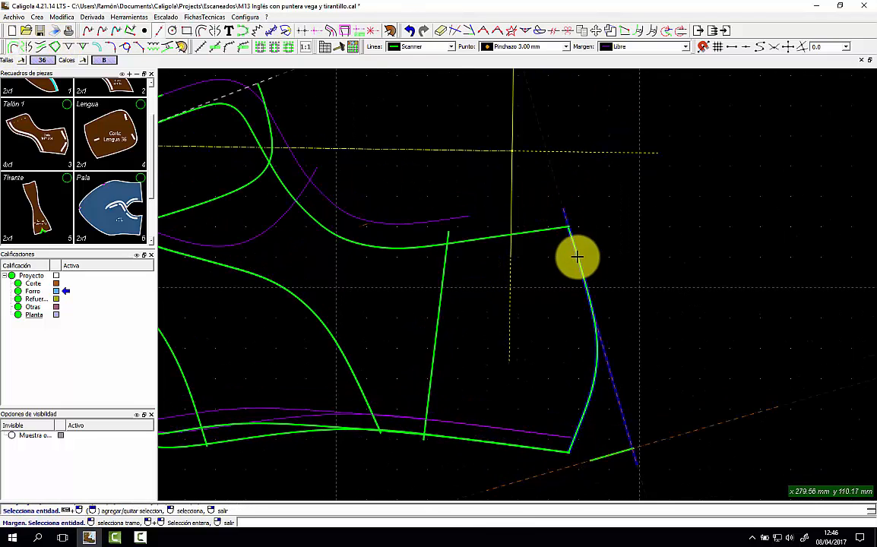
click(592, 346)
click(532, 275)
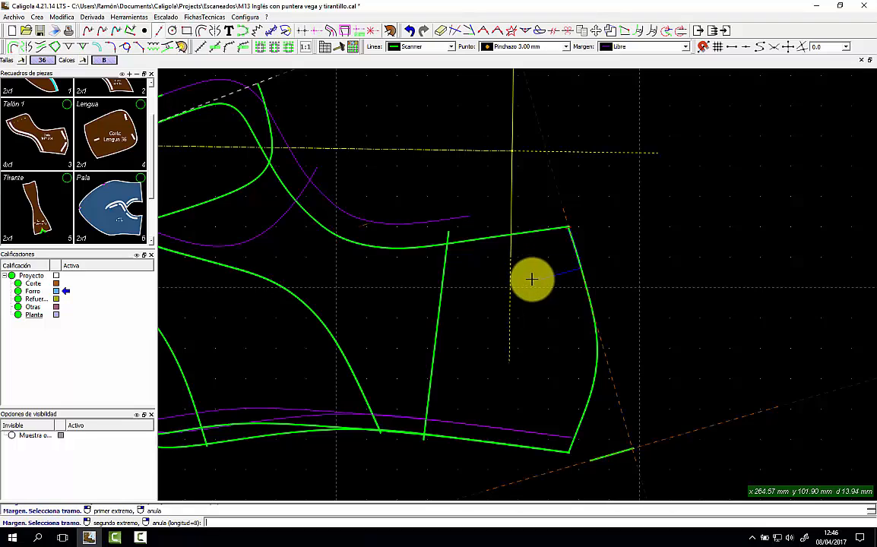
click(539, 271)
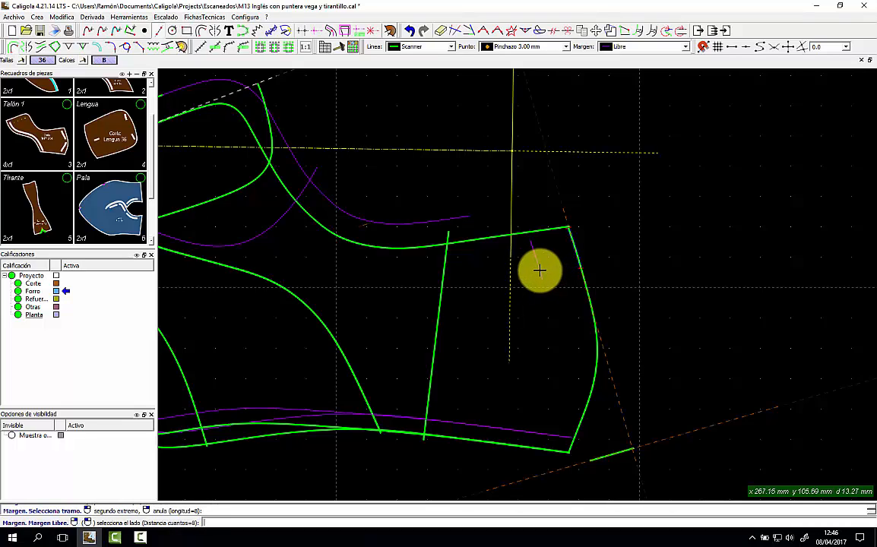
click(539, 271)
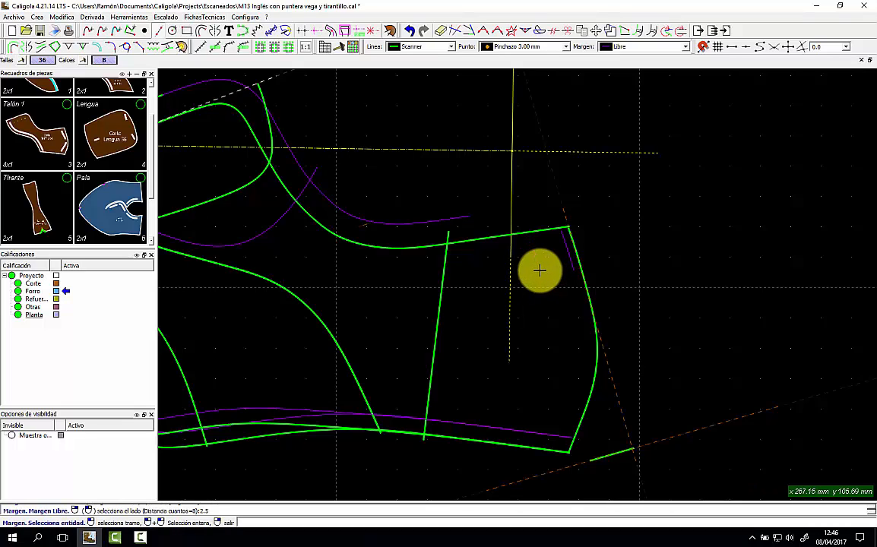
Add a 5.5 mm free margin inside the lower part of the curved heel line, down to its base.
click(594, 349)
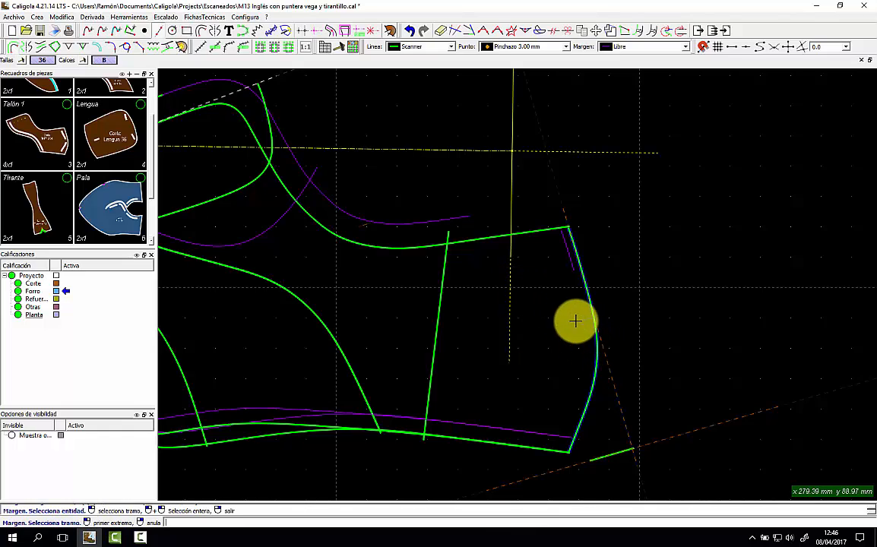
click(571, 332)
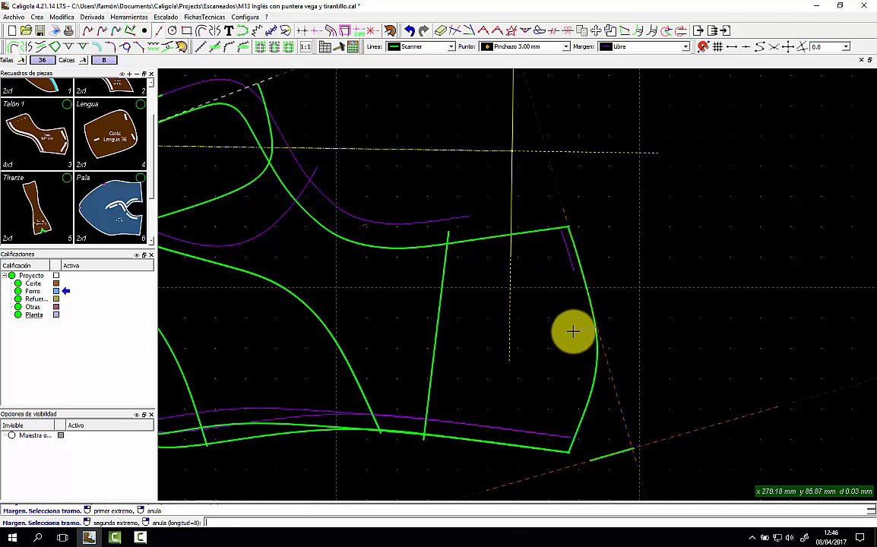
click(550, 440)
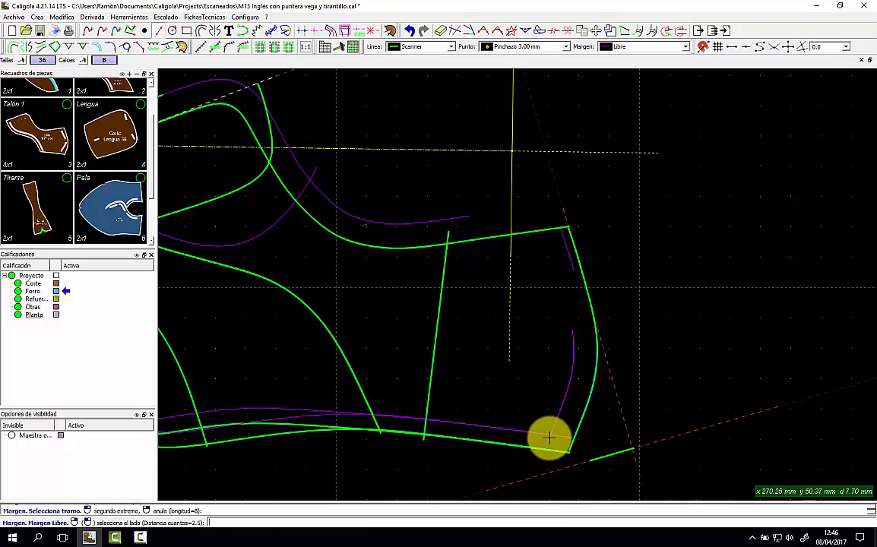
text(5.5)
key(Return)
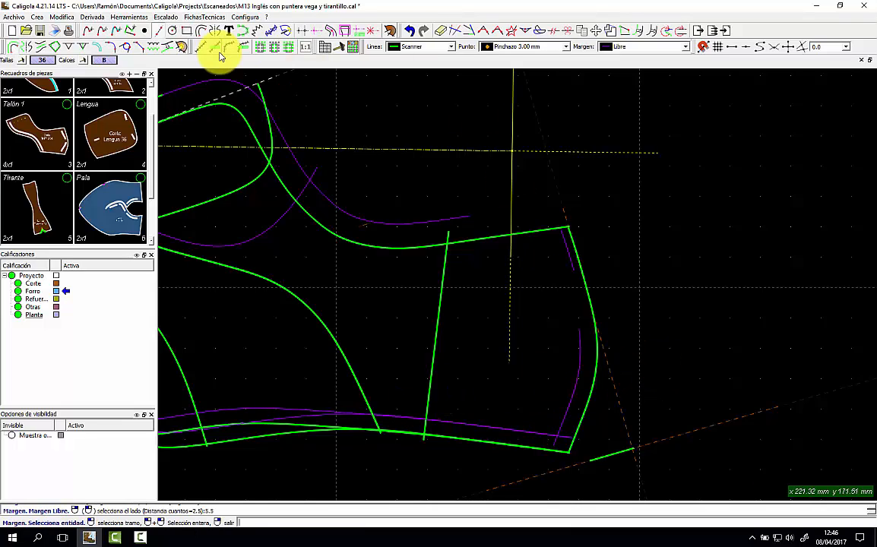
Draw an axis from above the heel's top corner to below its base, passing along the two inner heel margins.
click(159, 32)
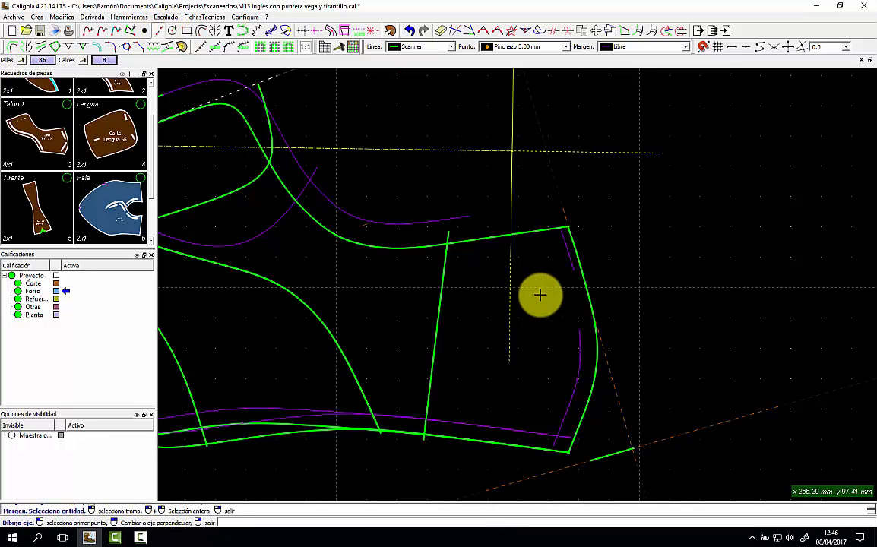
click(557, 207)
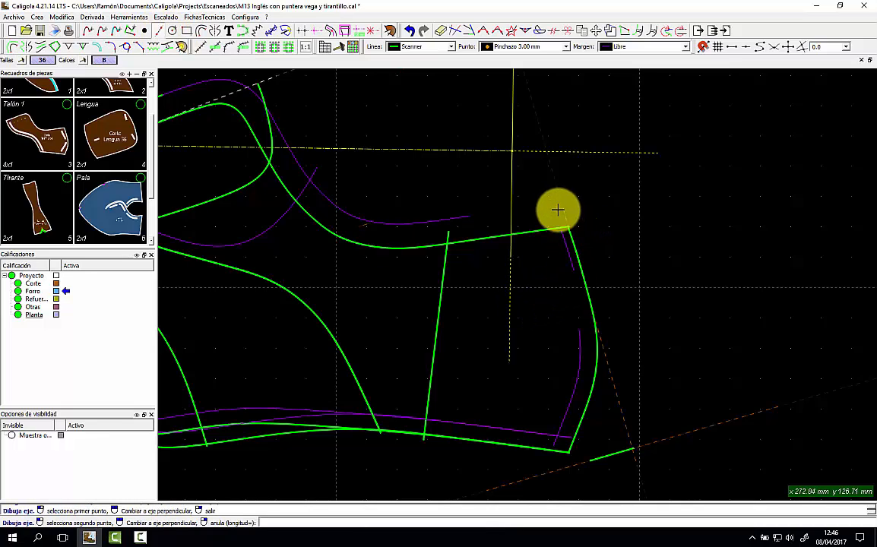
click(602, 469)
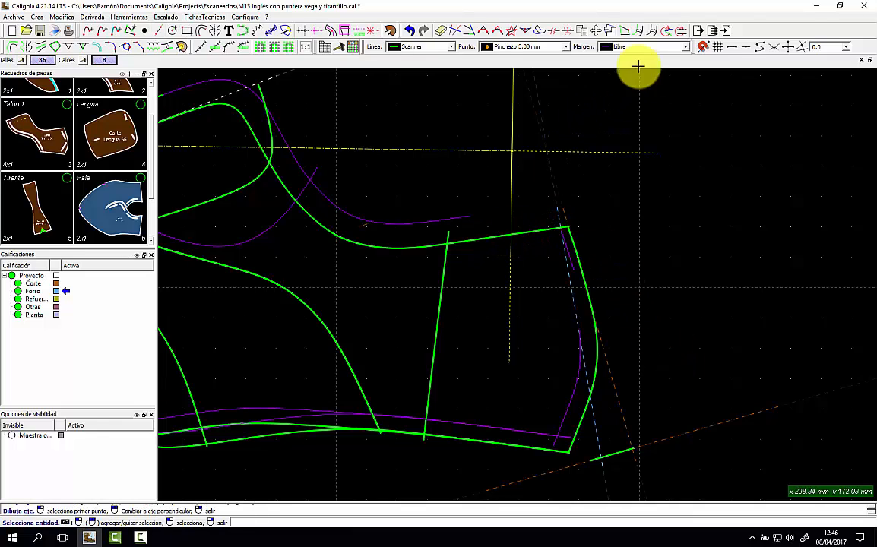
Add an 8 mm free margin above the rear stretch of the collar line, up to the heel's top corner.
click(663, 47)
click(638, 136)
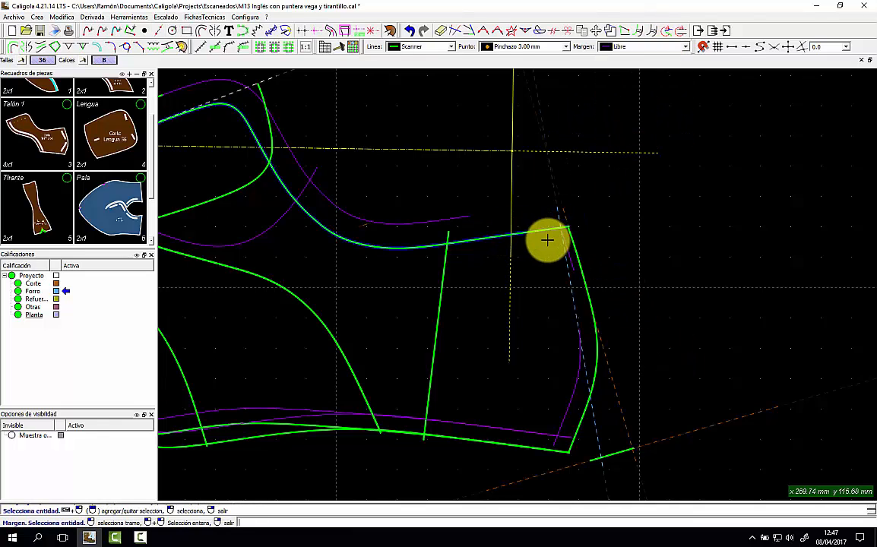
click(548, 231)
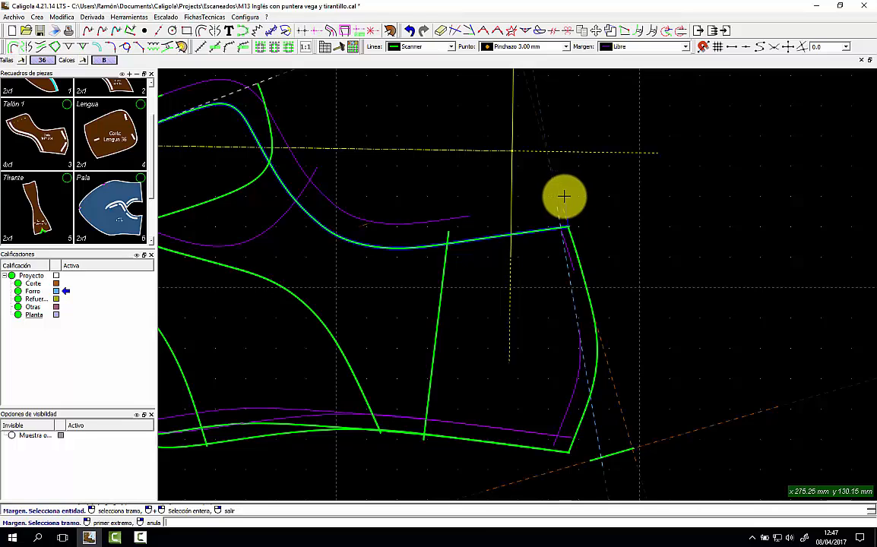
click(557, 196)
click(420, 200)
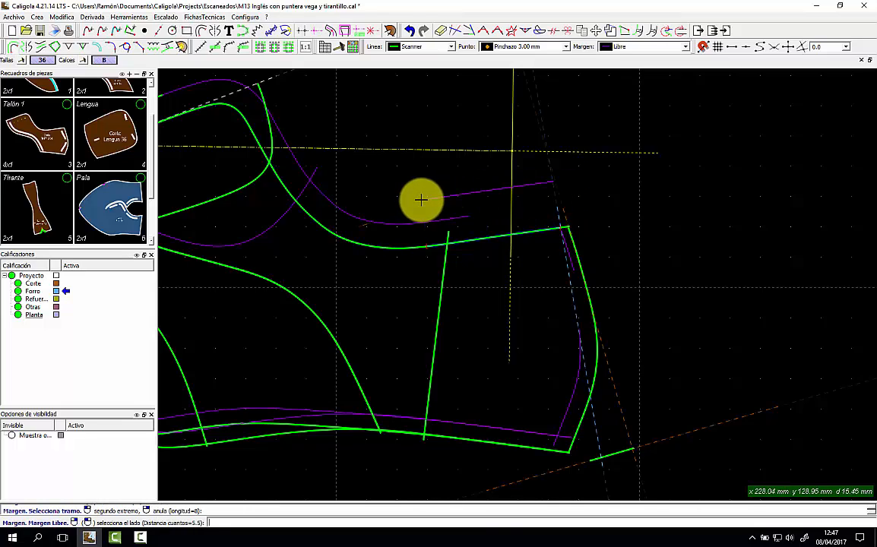
click(473, 174)
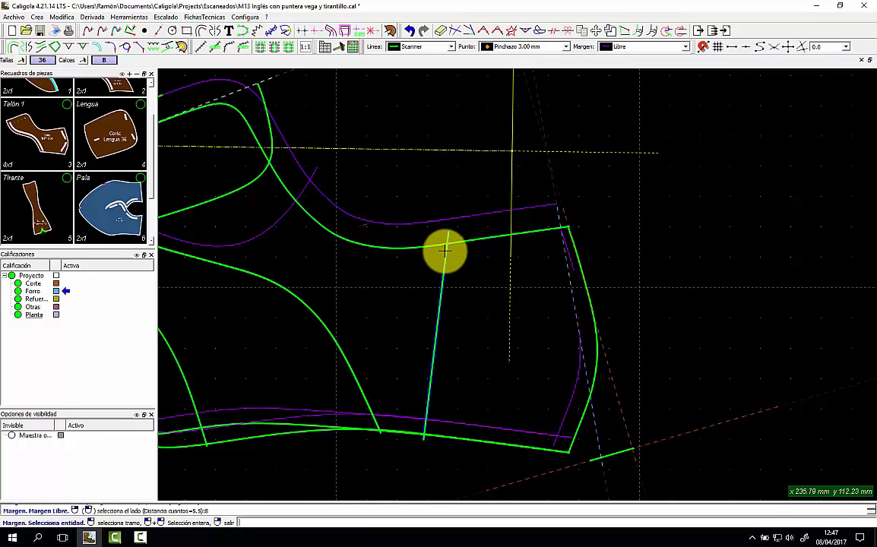
Add an Empalme 8.00 mm margin to the straight heel piece line, on its toe side.
click(620, 47)
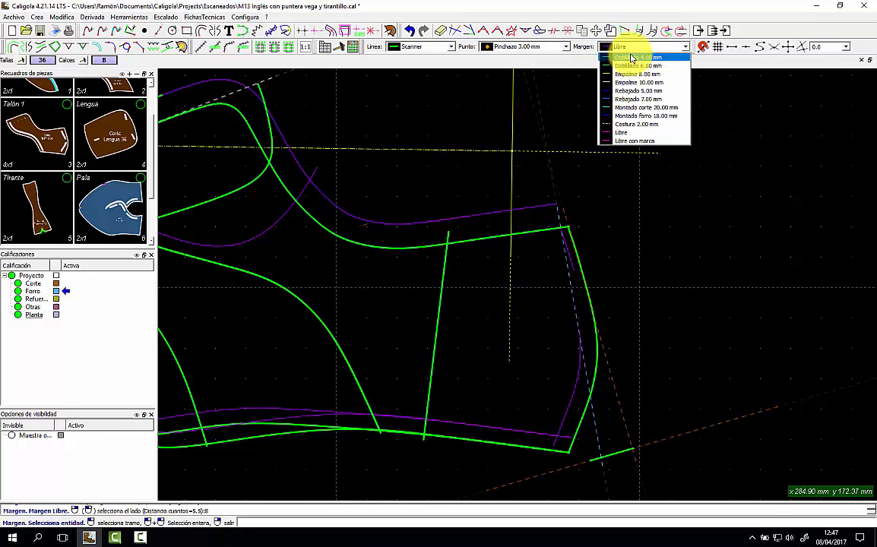
click(632, 74)
click(447, 232)
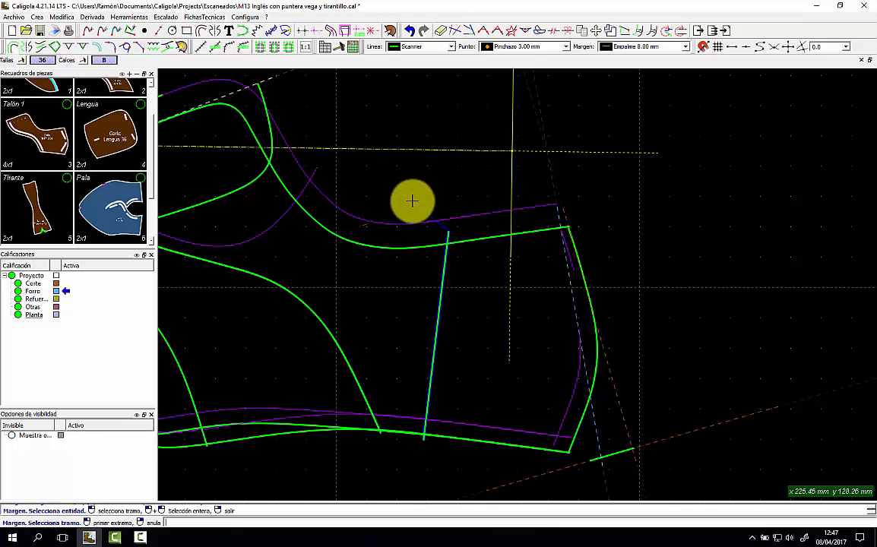
click(378, 432)
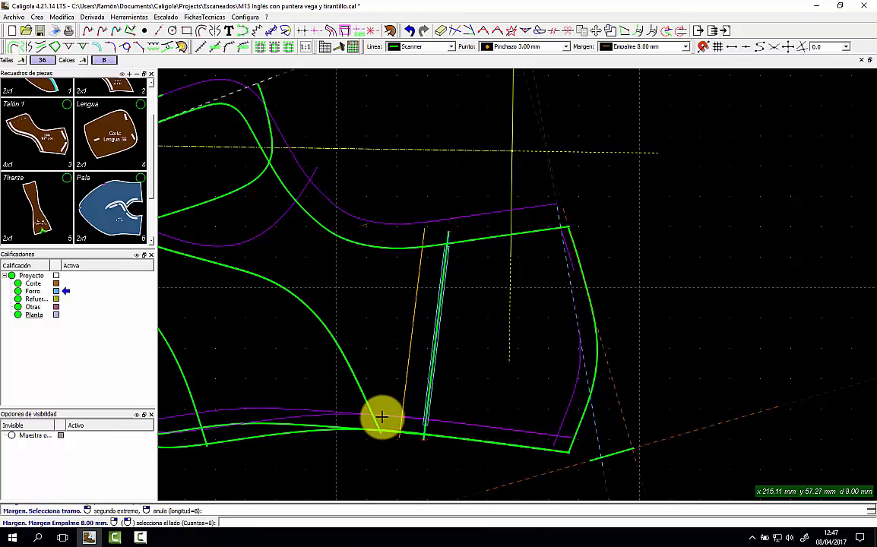
click(460, 386)
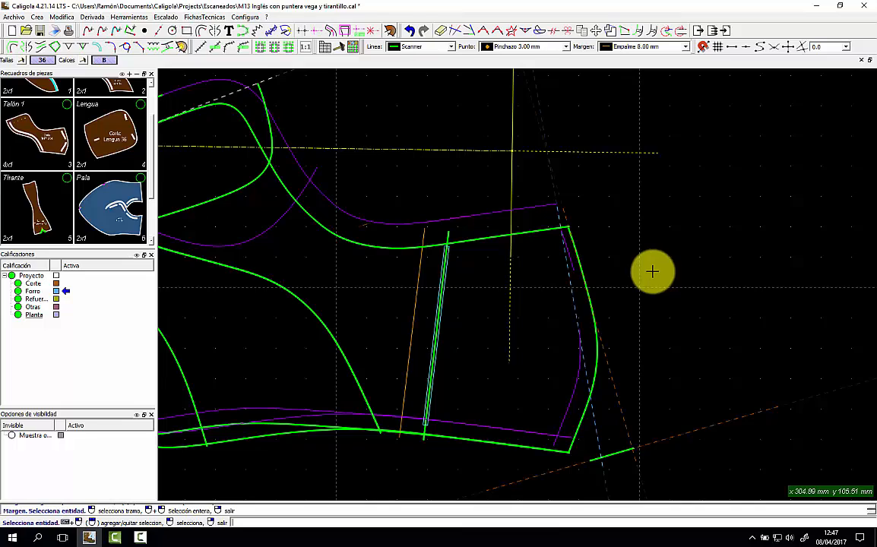
click(574, 385)
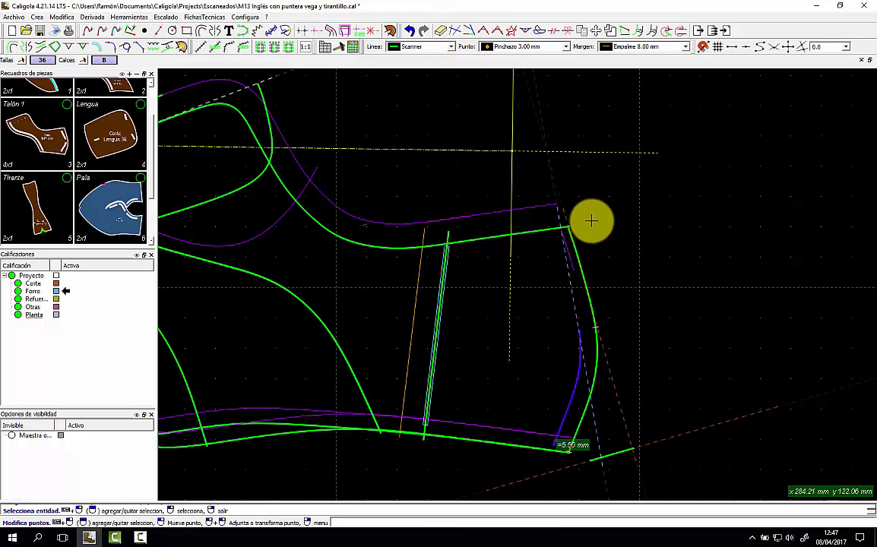
key(Escape)
scroll(601, 231, up, 3)
scroll(598, 243, down, 3)
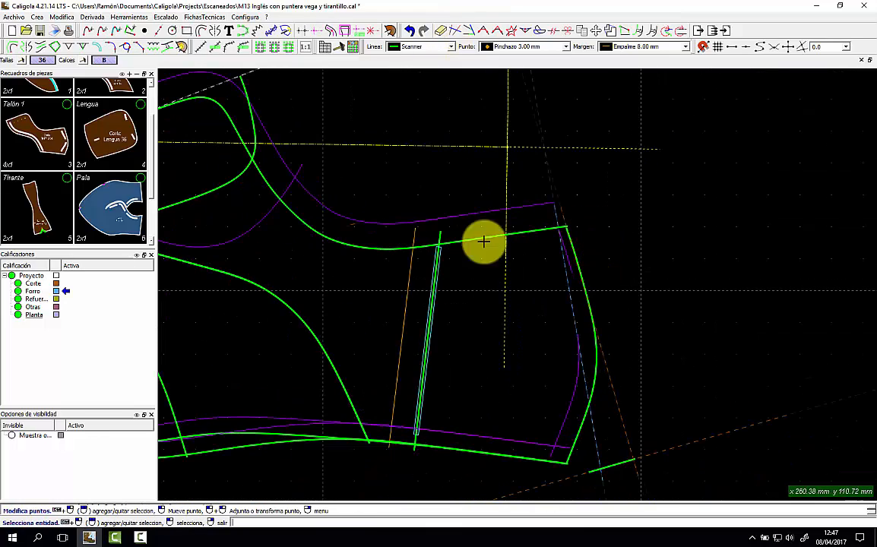
Place a Marca micro 1.00 mm point where the heel axis meets the inner margin of the heel curve.
click(144, 30)
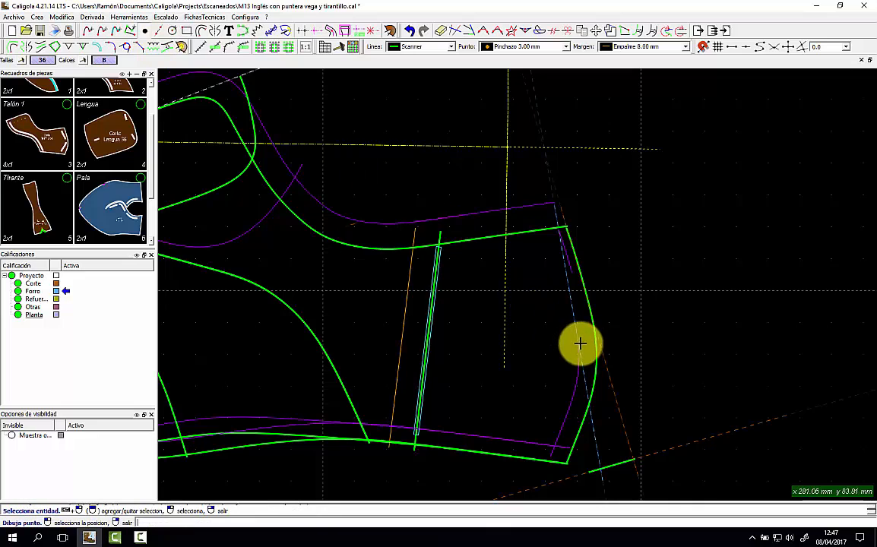
click(551, 48)
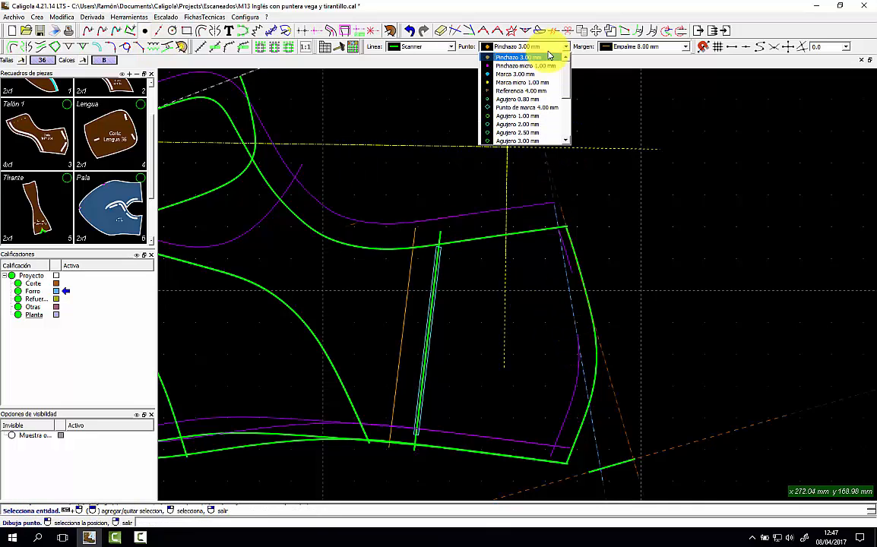
click(542, 82)
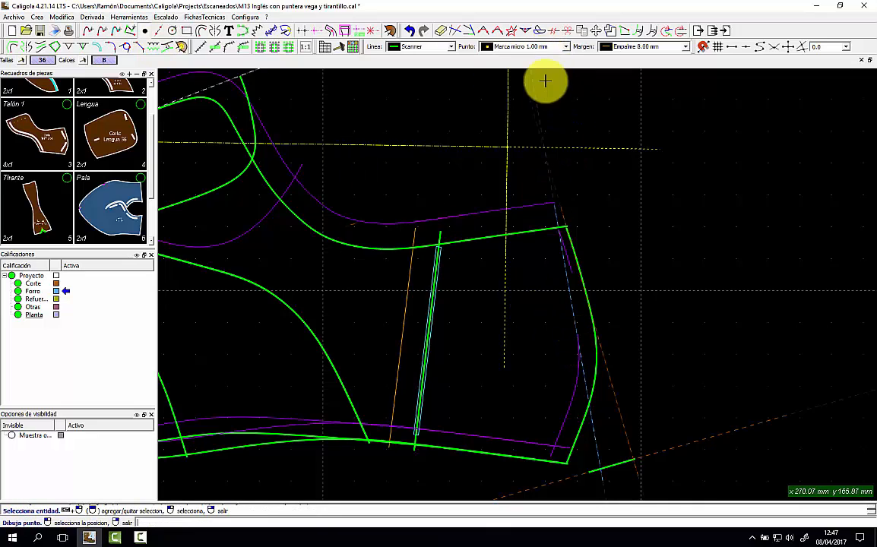
click(579, 354)
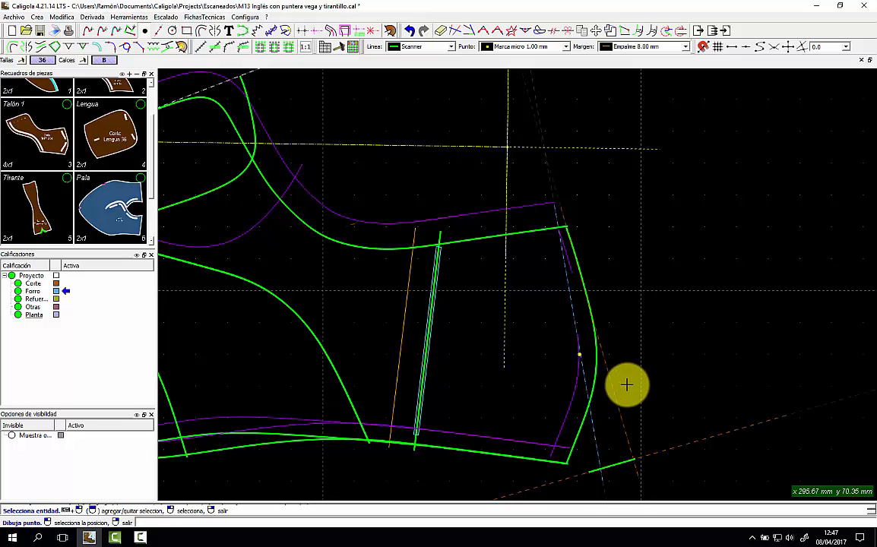
right_click(669, 362)
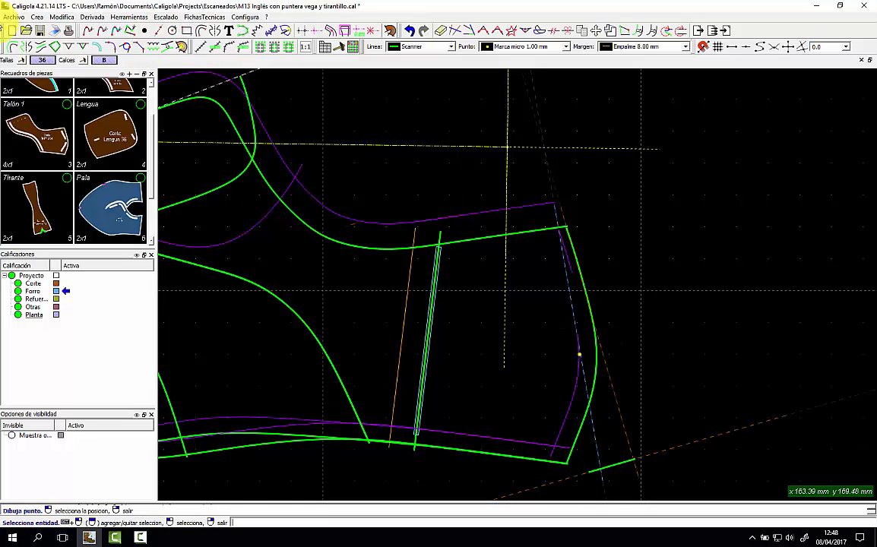
Mirror the collar margin, Empalme margin, upper base line's rear stretch and narrow rectangular mark across the heel axis.
click(25, 45)
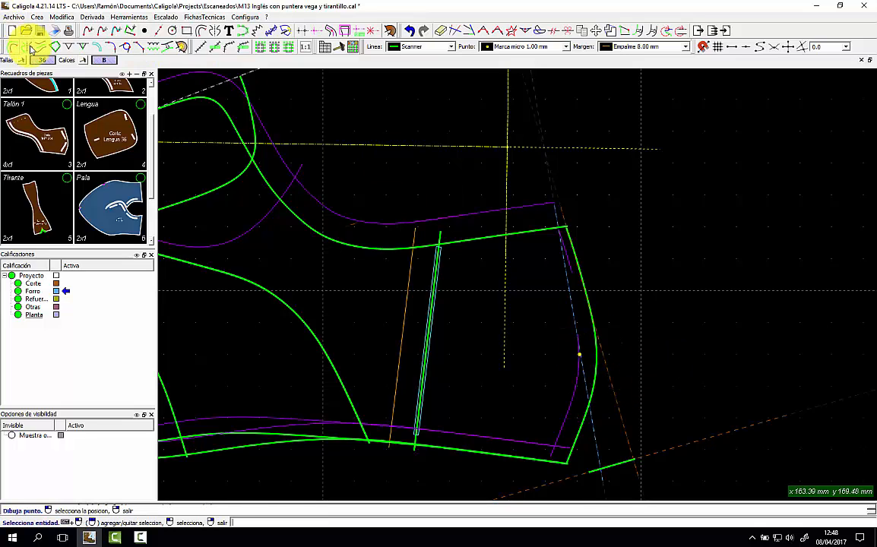
click(595, 428)
click(541, 204)
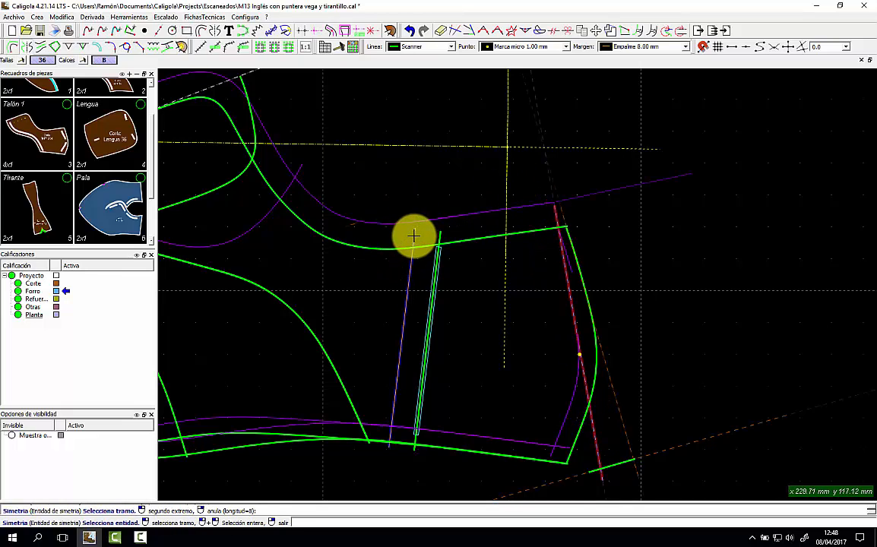
click(380, 218)
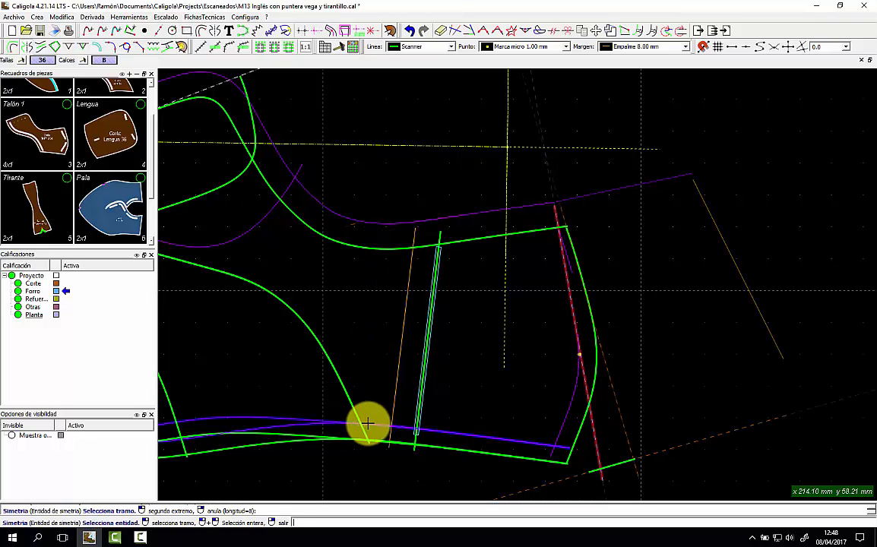
click(470, 439)
click(470, 447)
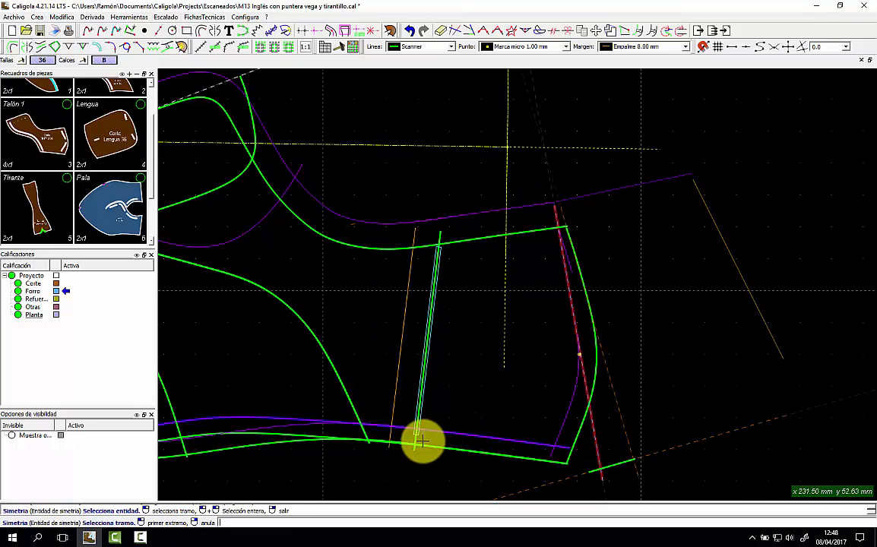
click(575, 457)
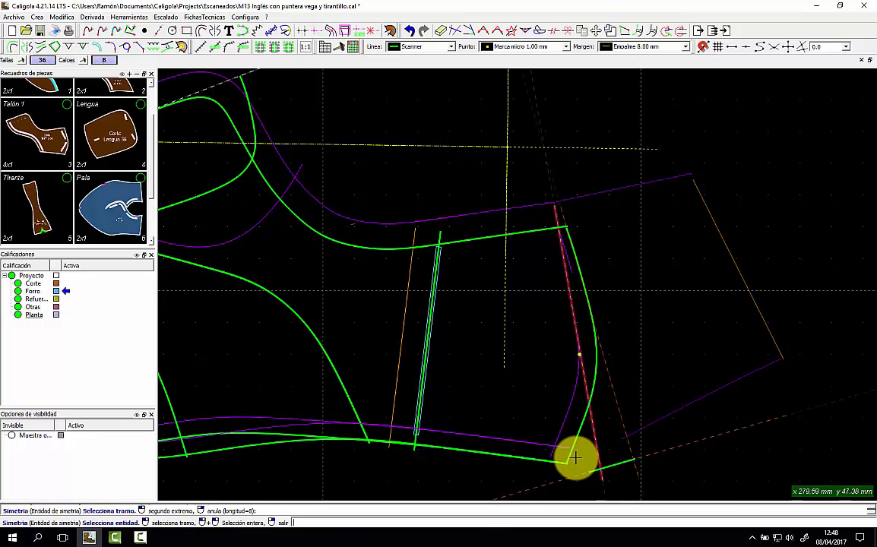
click(423, 389)
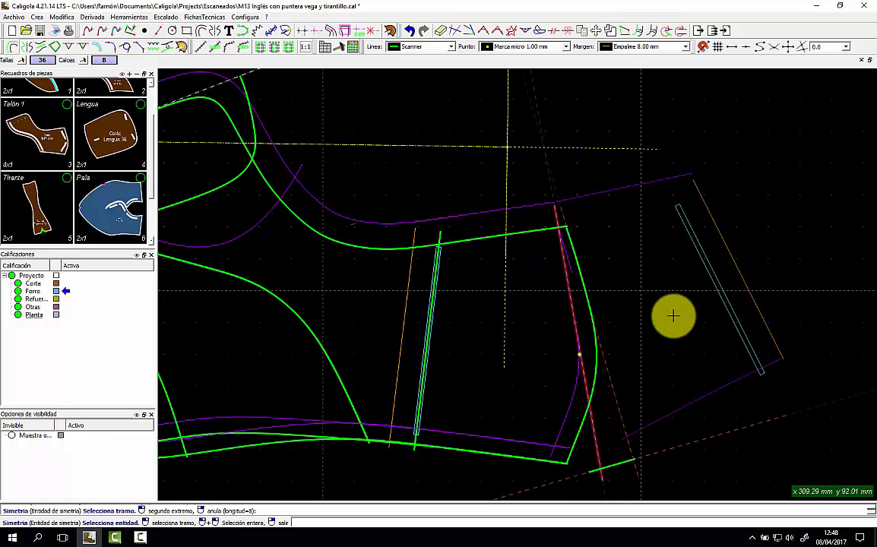
right_click(488, 272)
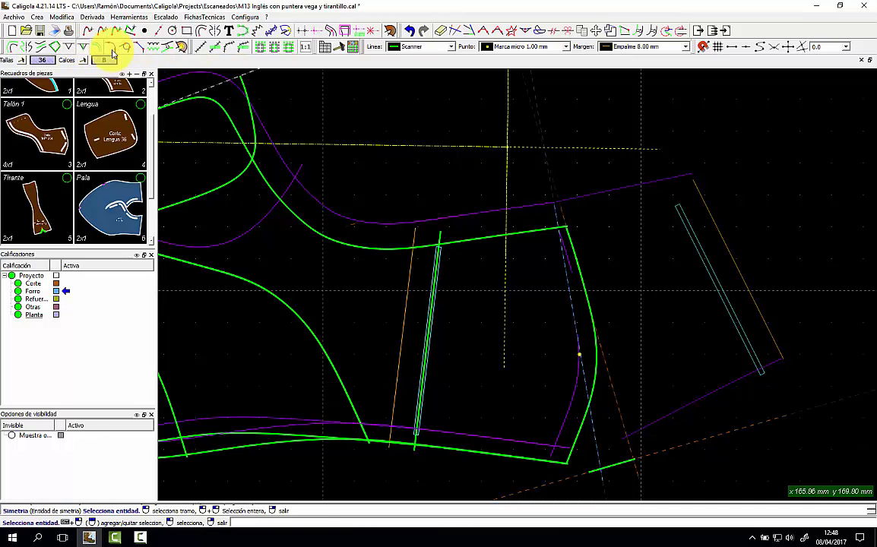
Insert an associated 6.00 x 5.00 mm V notch where the collar margin meets the heel axis.
click(112, 46)
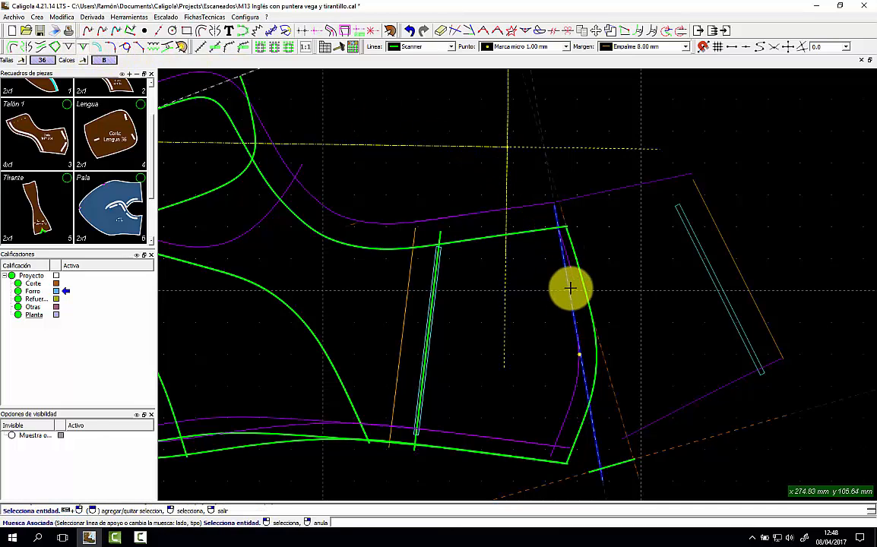
click(523, 210)
click(571, 309)
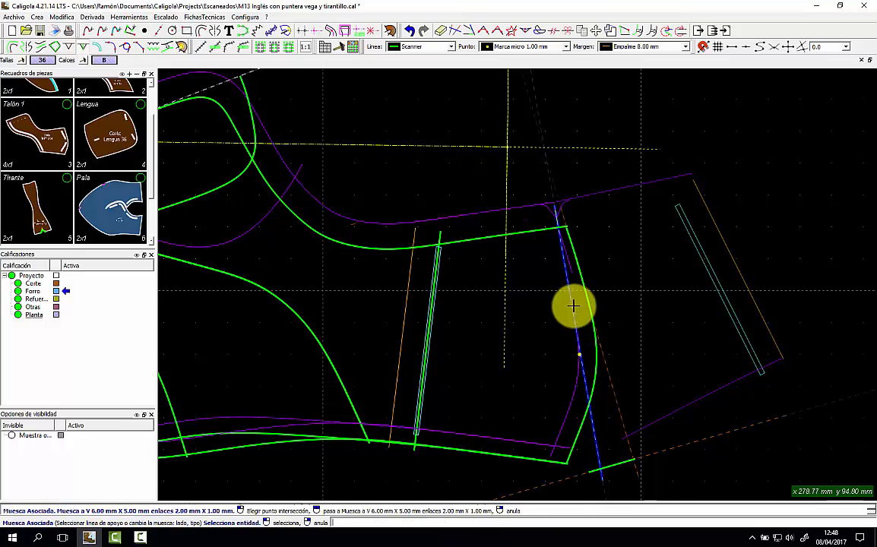
scroll(573, 304, up, 3)
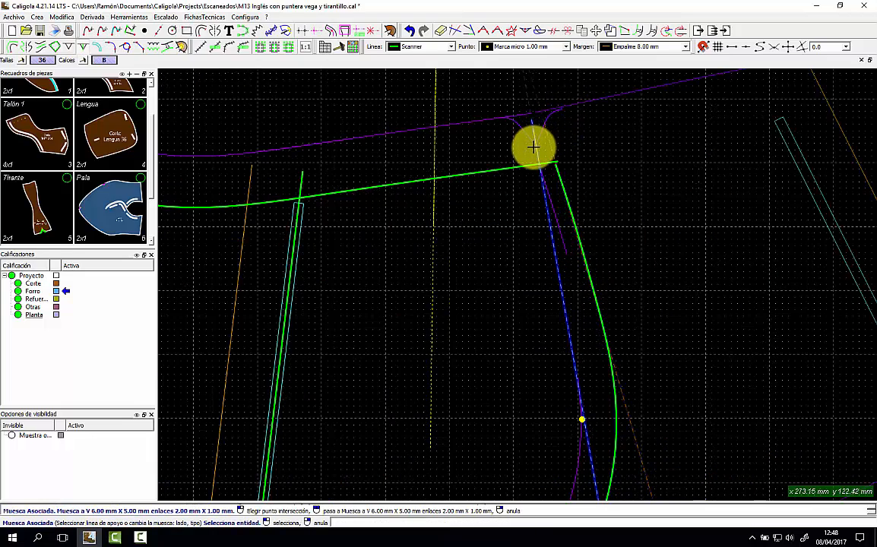
click(473, 124)
click(476, 129)
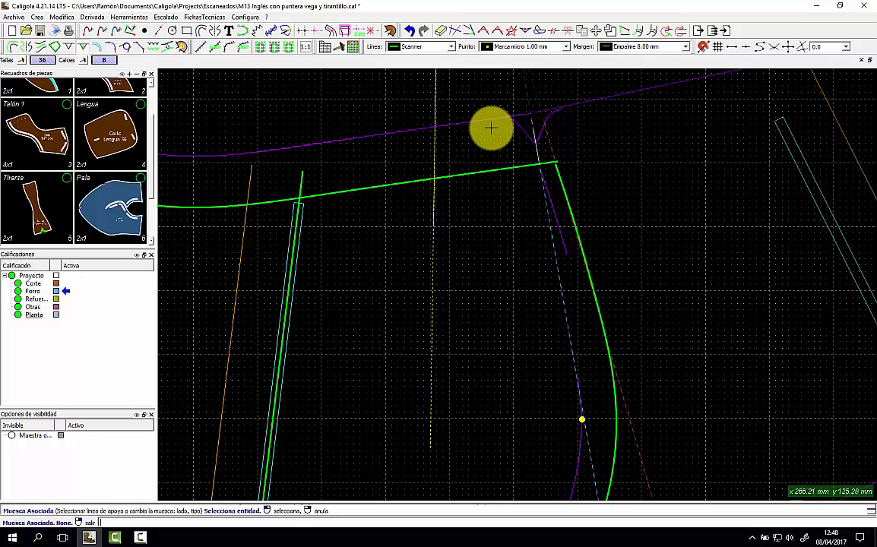
scroll(511, 118, up, 2)
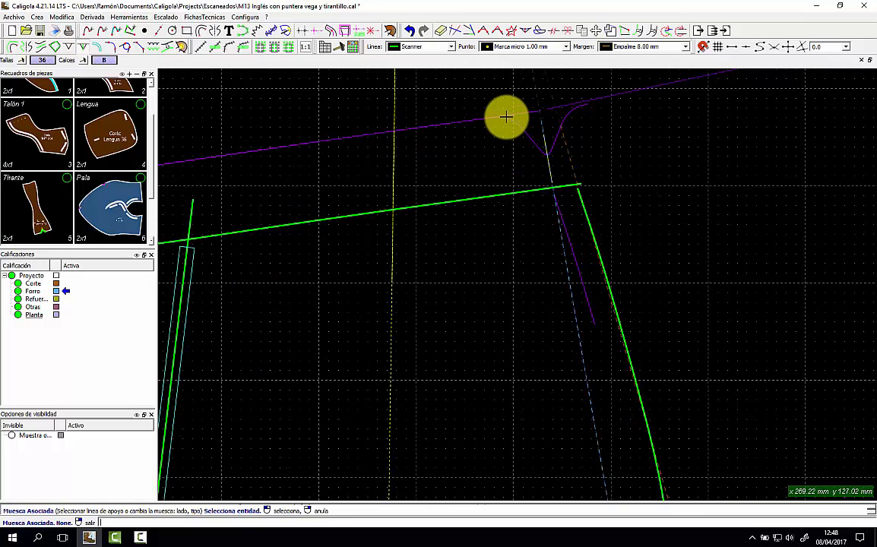
Reshape the V notch to a depth of about 3.96 mm and a tip rounding of about 2.58 mm.
click(507, 125)
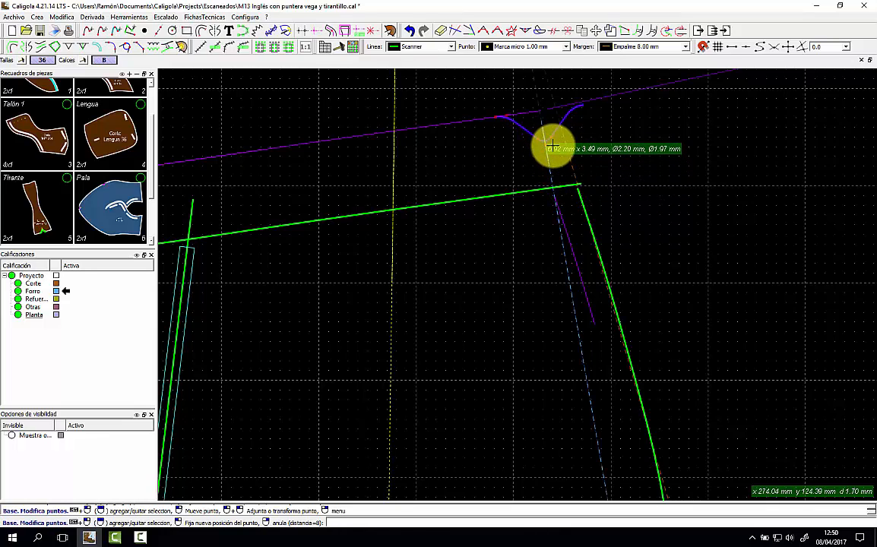
click(554, 144)
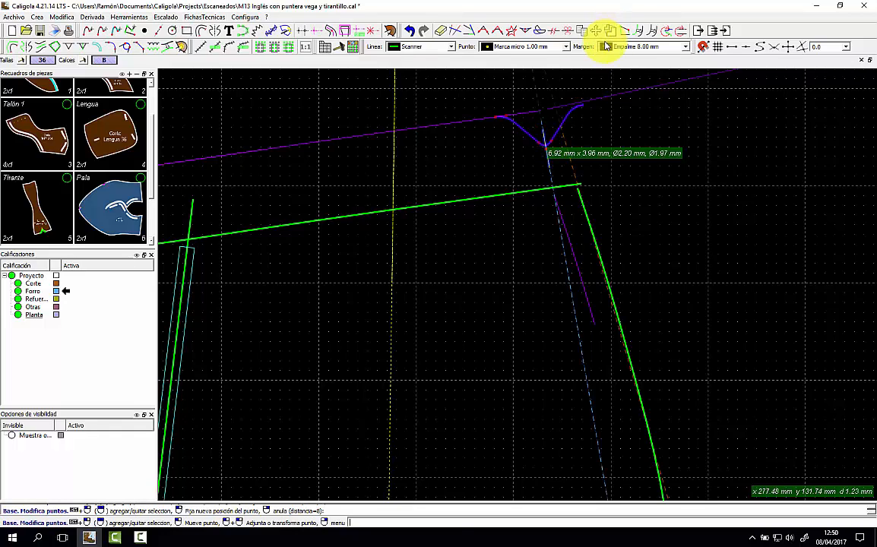
click(584, 113)
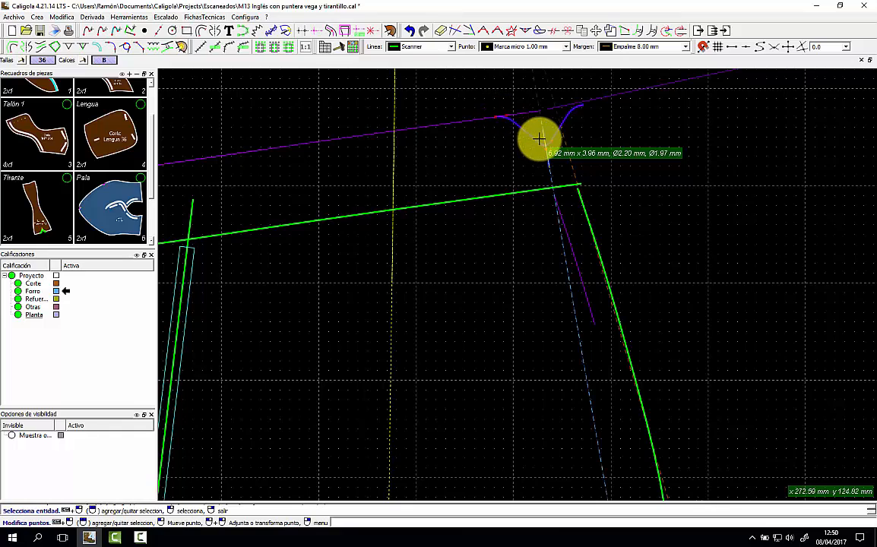
click(539, 142)
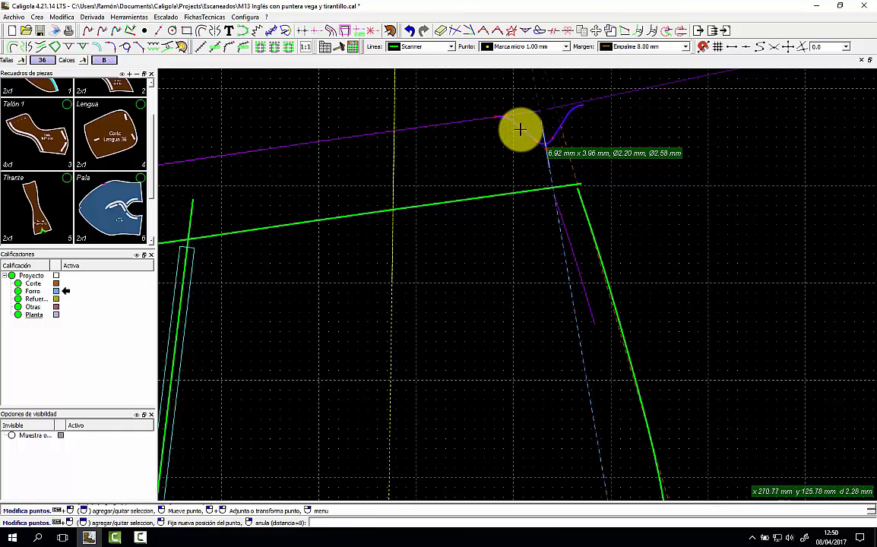
click(571, 136)
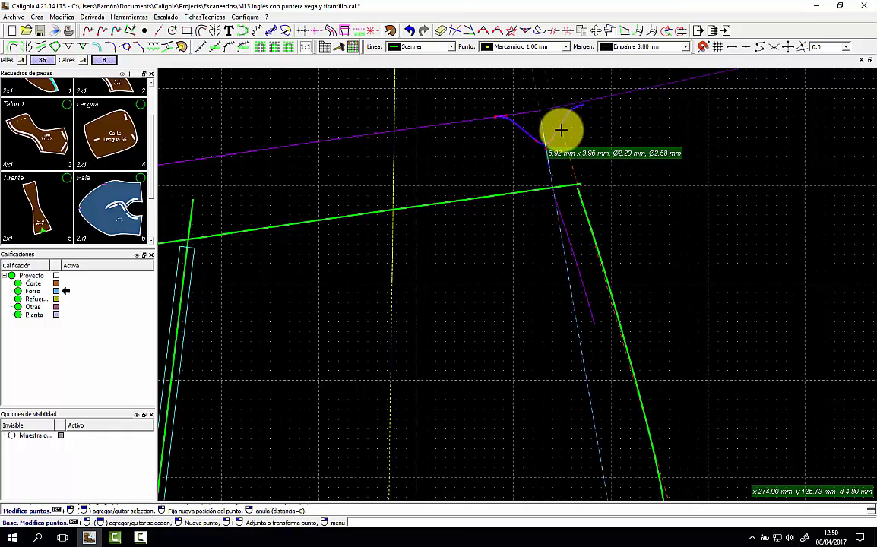
click(559, 129)
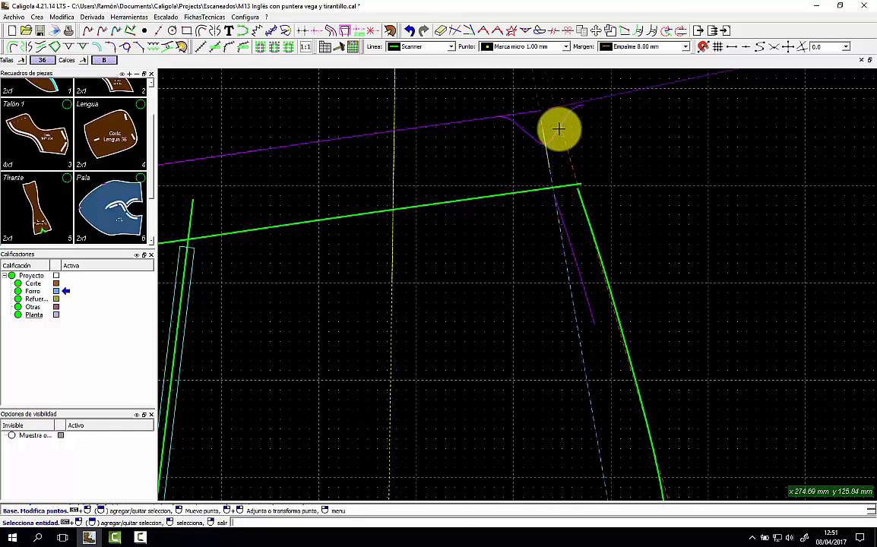
Widen the V notch's mouth to about 7.28 mm with about 1.78 mm outer rounding, and undo the associated notch work.
click(526, 132)
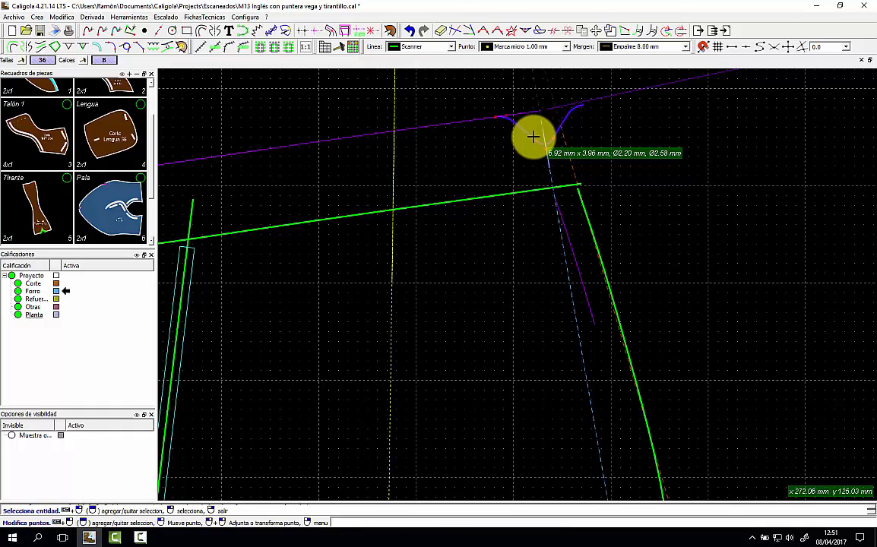
click(512, 122)
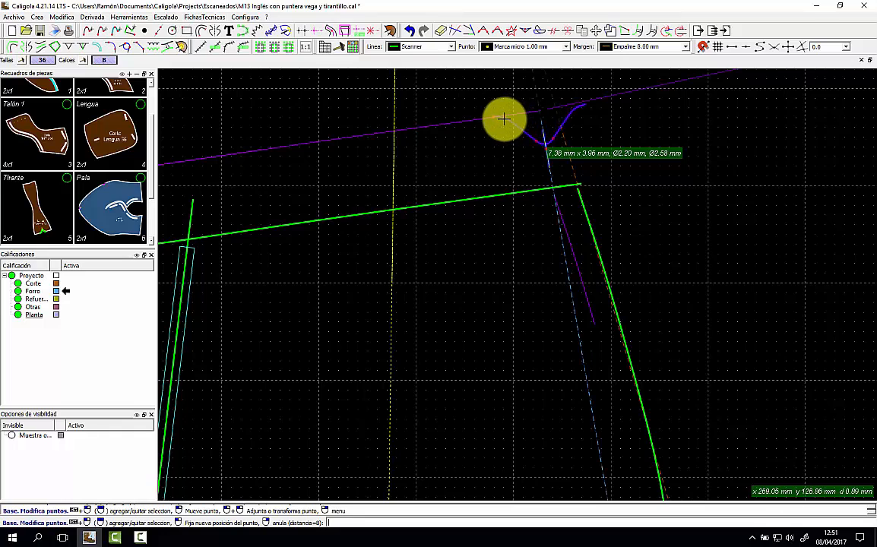
click(494, 116)
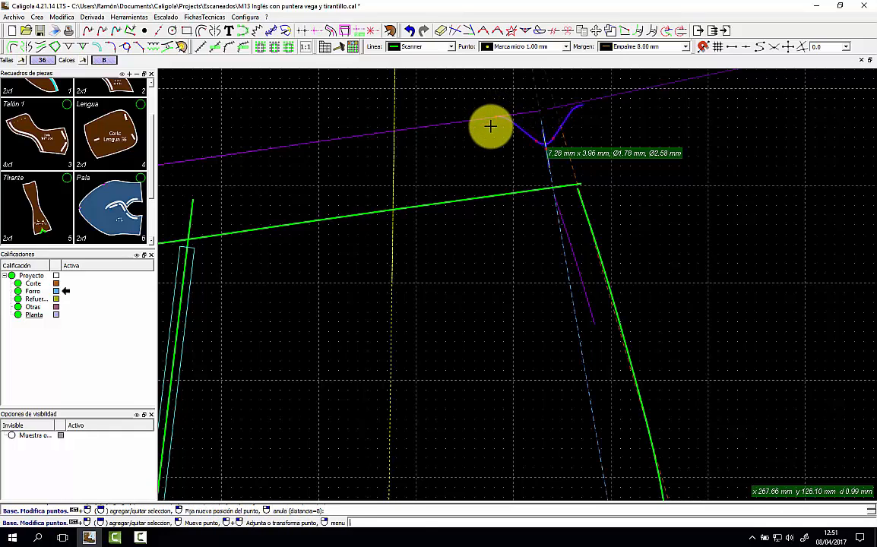
key(Escape)
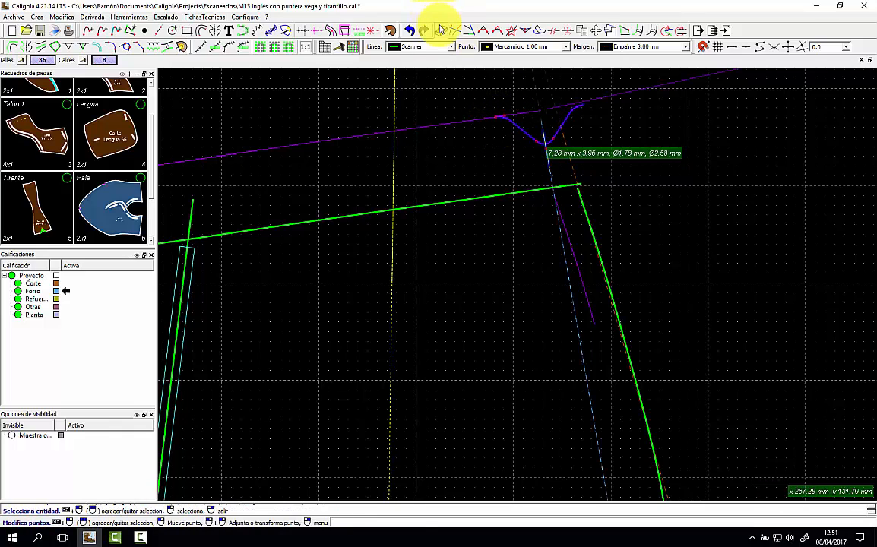
click(409, 30)
Insert 6.00 x 5.00 mm V notches at the heel-axis ends of the collar margin and its mirrored copy.
click(79, 50)
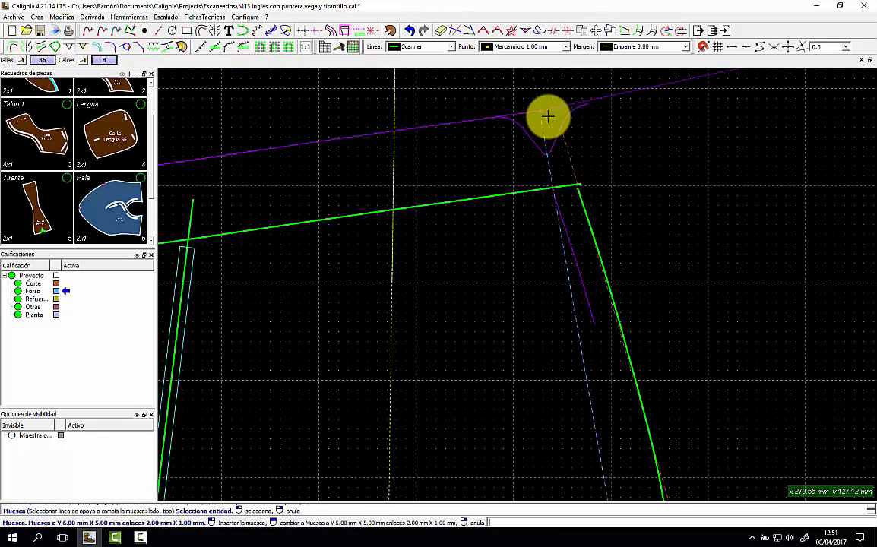
click(548, 115)
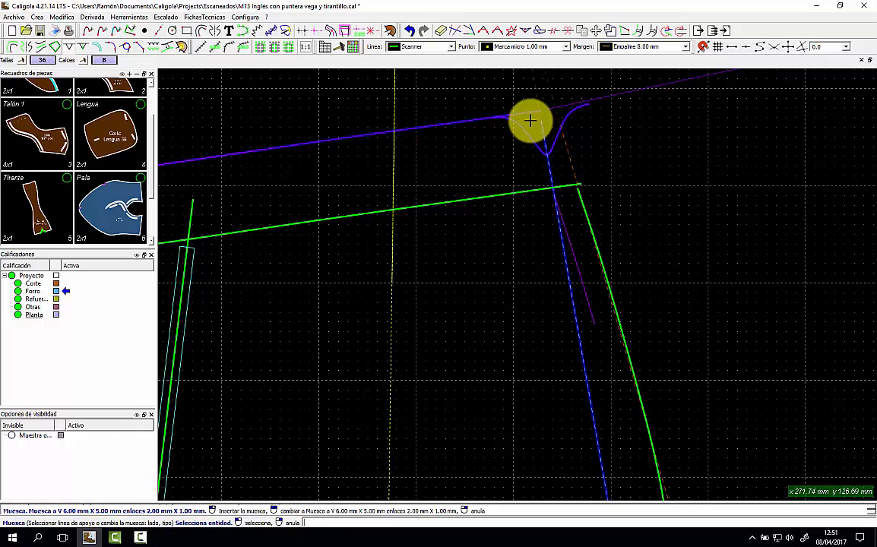
click(565, 109)
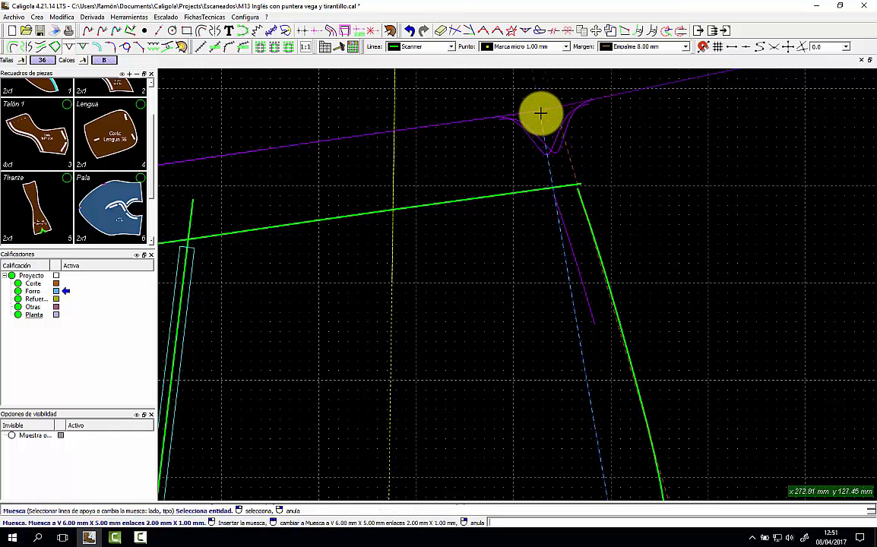
click(530, 121)
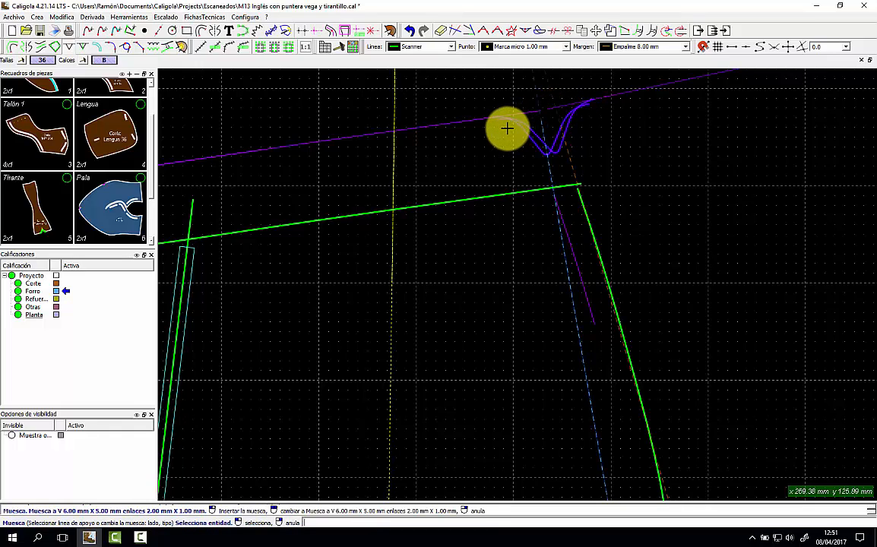
click(506, 132)
click(519, 133)
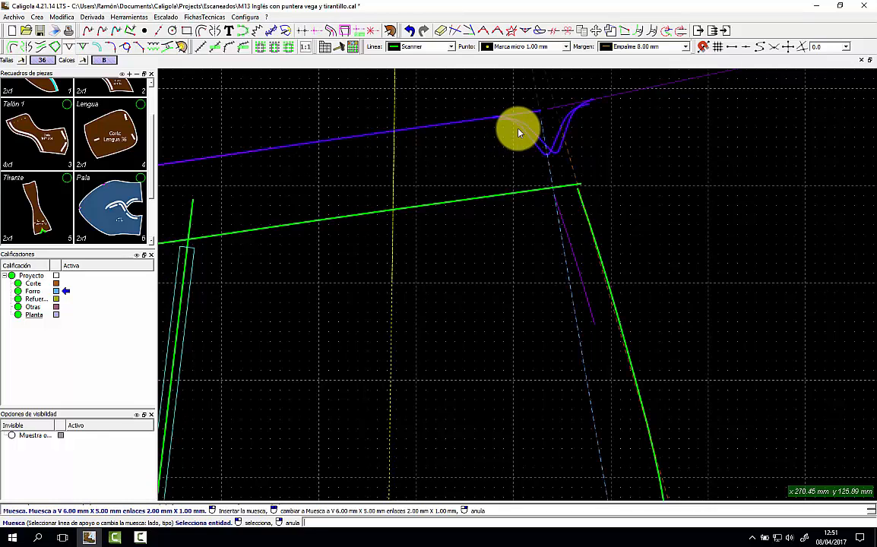
click(559, 133)
click(547, 133)
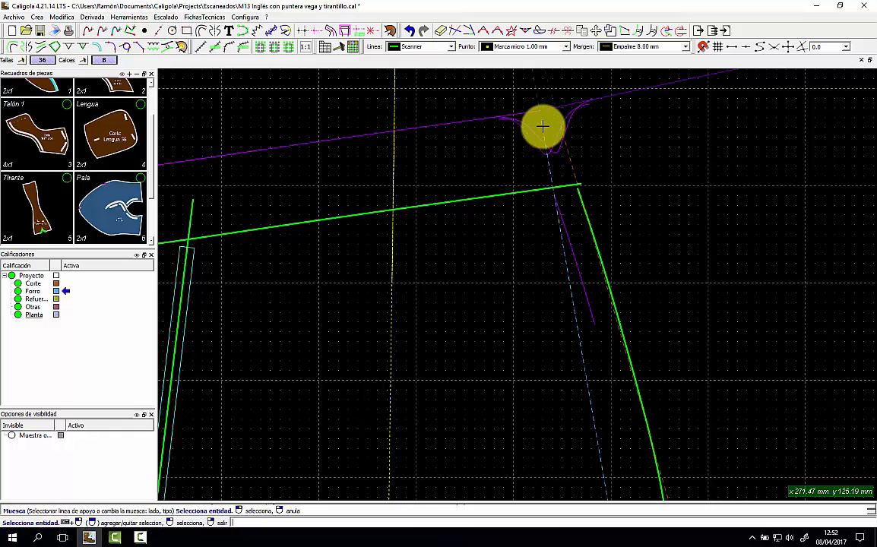
Reduce the outer rounding of the collar margin's V notch to about 2.92 mm and try to shift its base point.
click(532, 131)
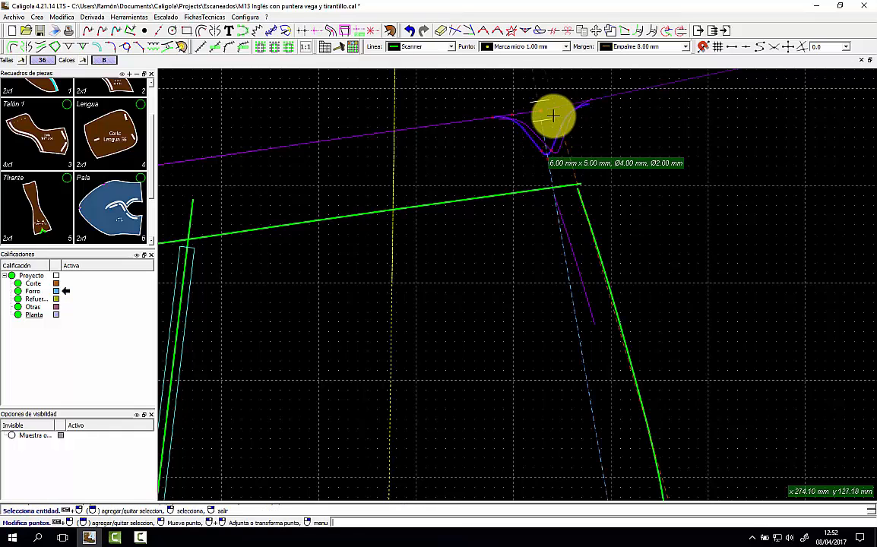
click(540, 111)
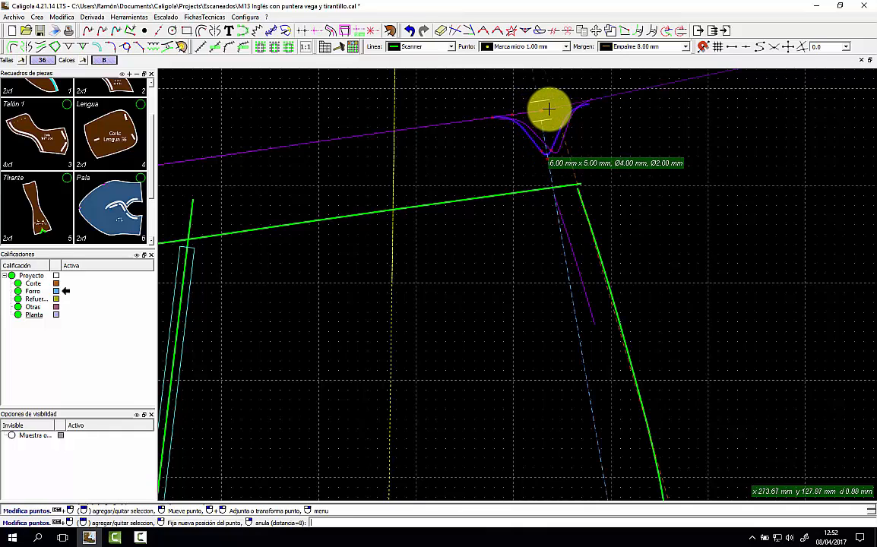
click(549, 109)
click(493, 116)
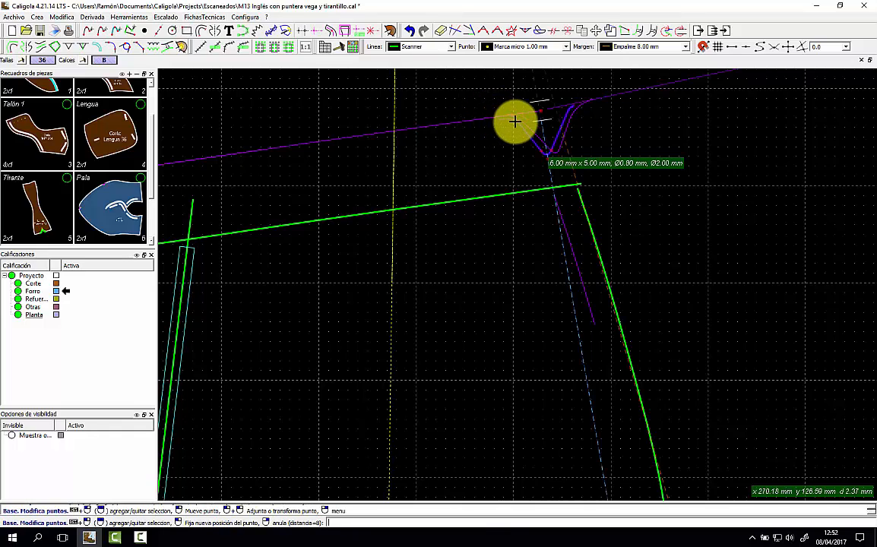
click(484, 123)
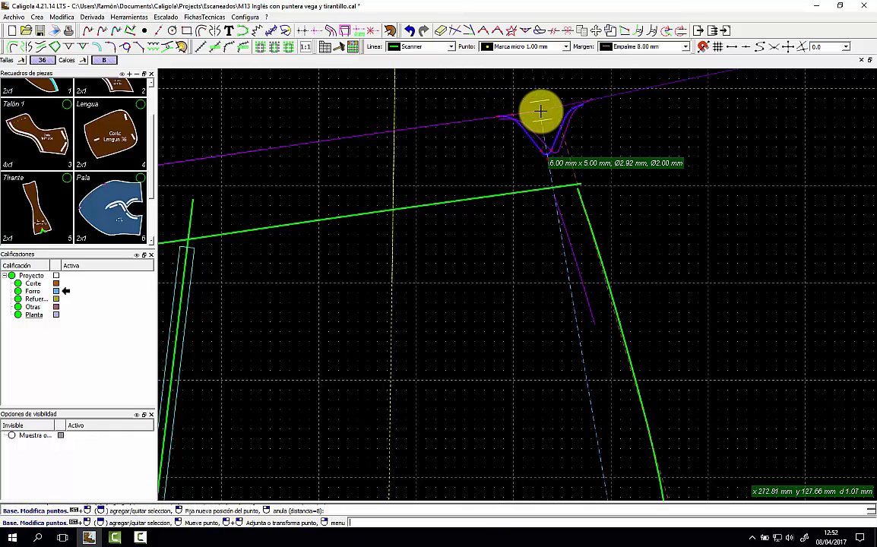
click(541, 112)
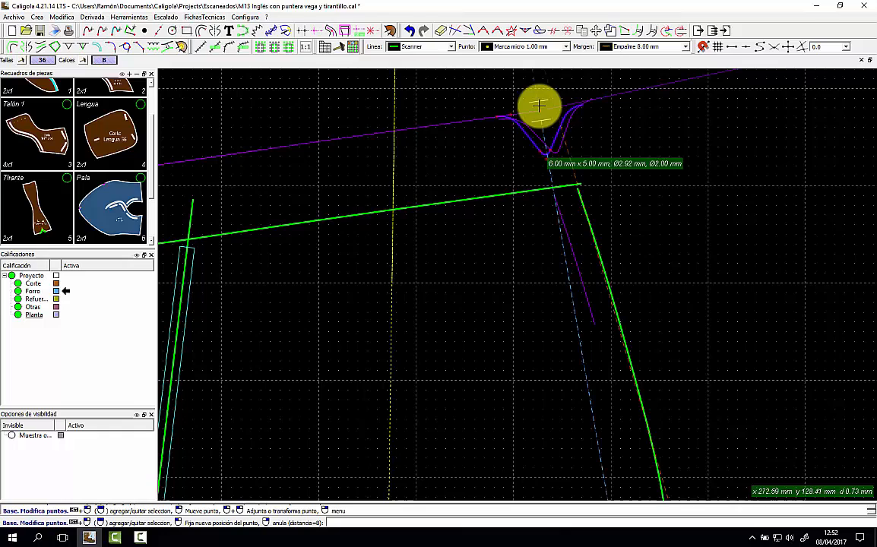
click(575, 118)
key(Escape)
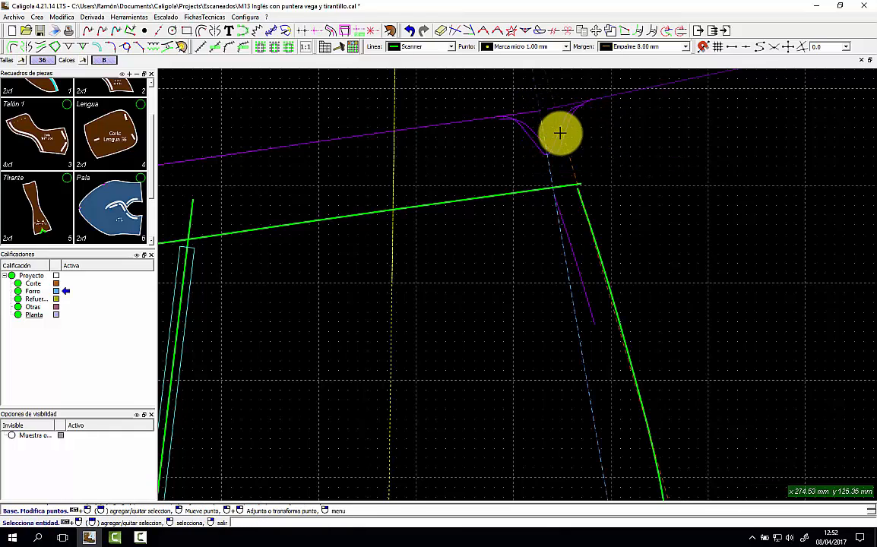
click(530, 137)
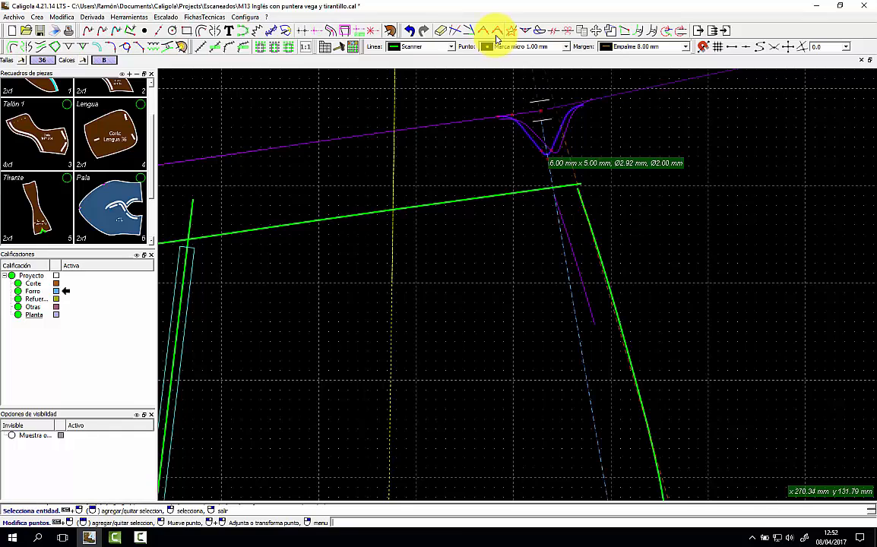
Cut the V-notch curve with the 2.92 mm diameter at its lowest point and erase its right half.
click(555, 32)
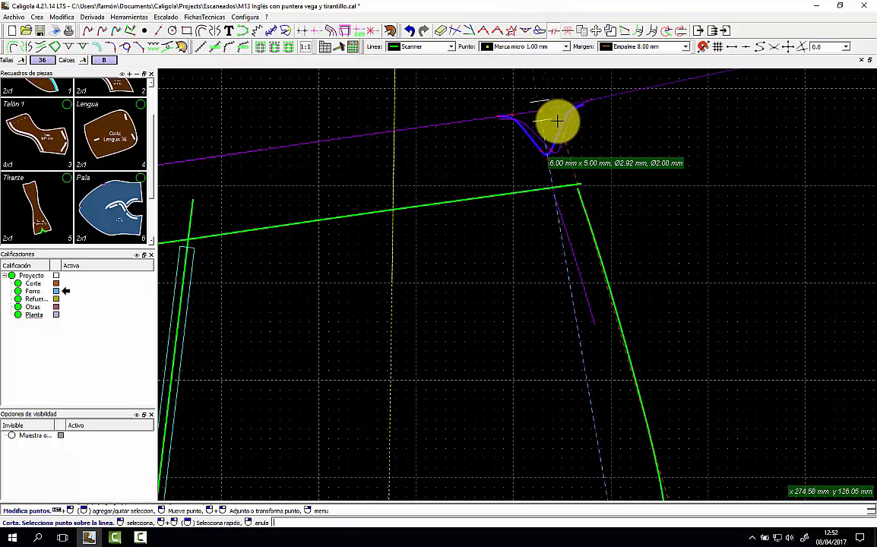
click(547, 154)
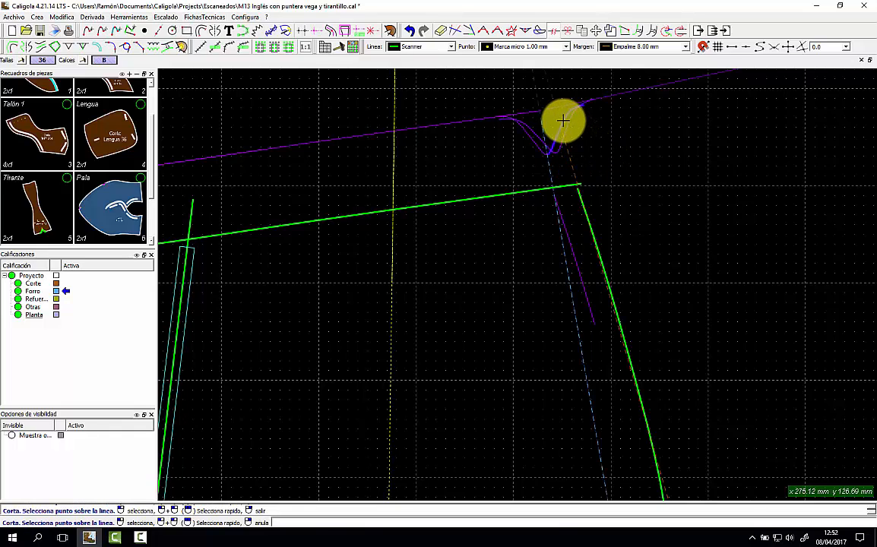
click(597, 128)
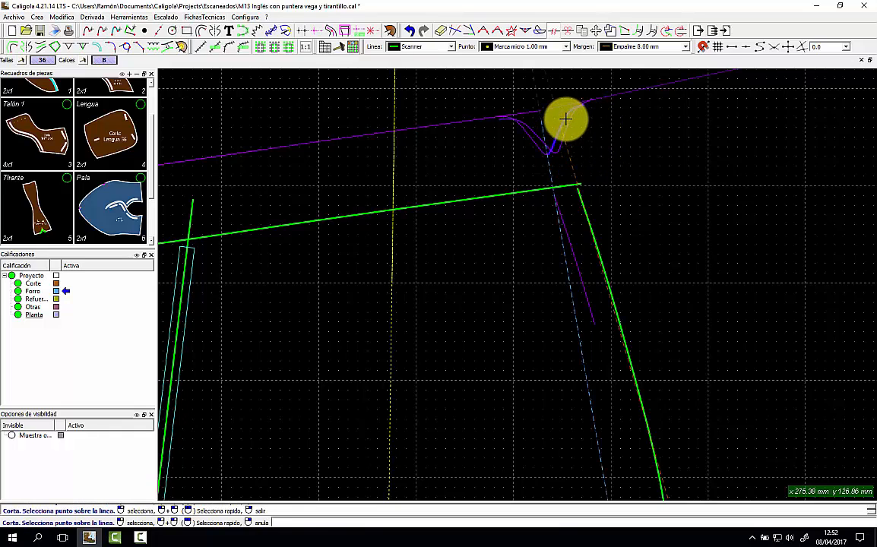
click(441, 31)
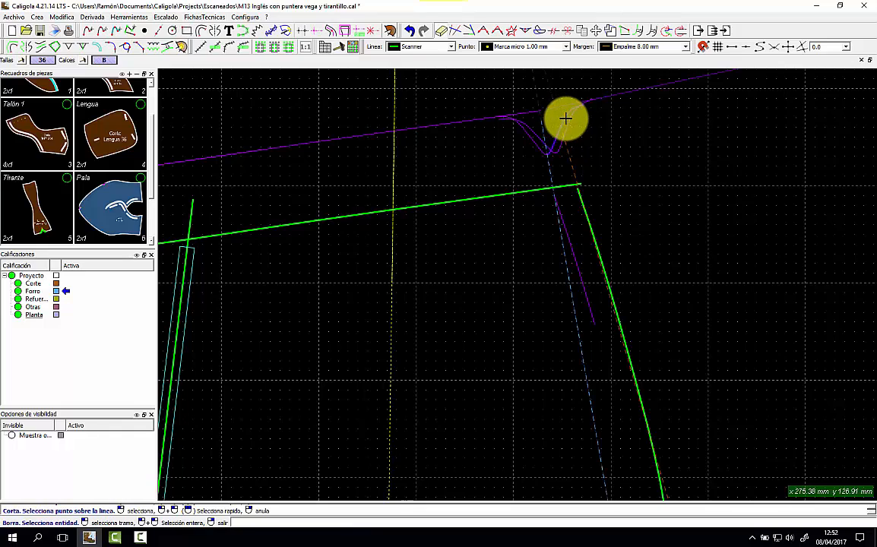
click(609, 123)
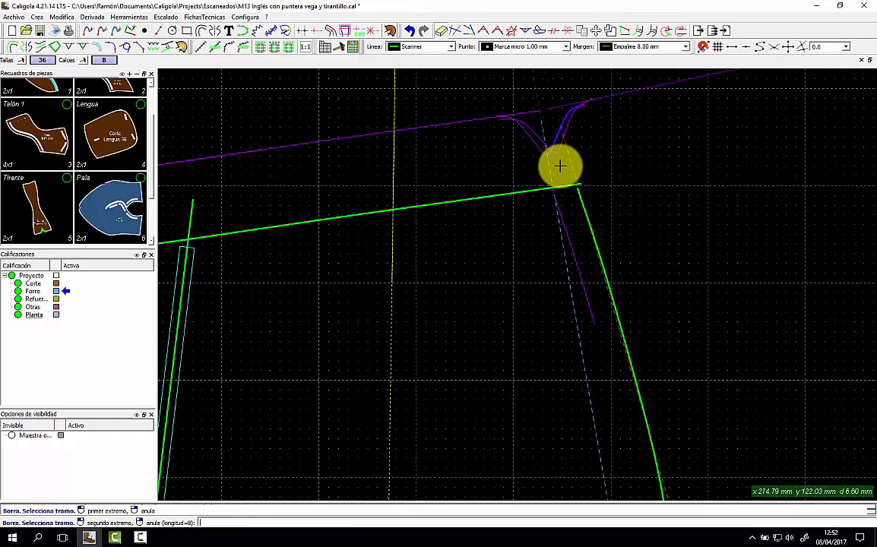
click(554, 164)
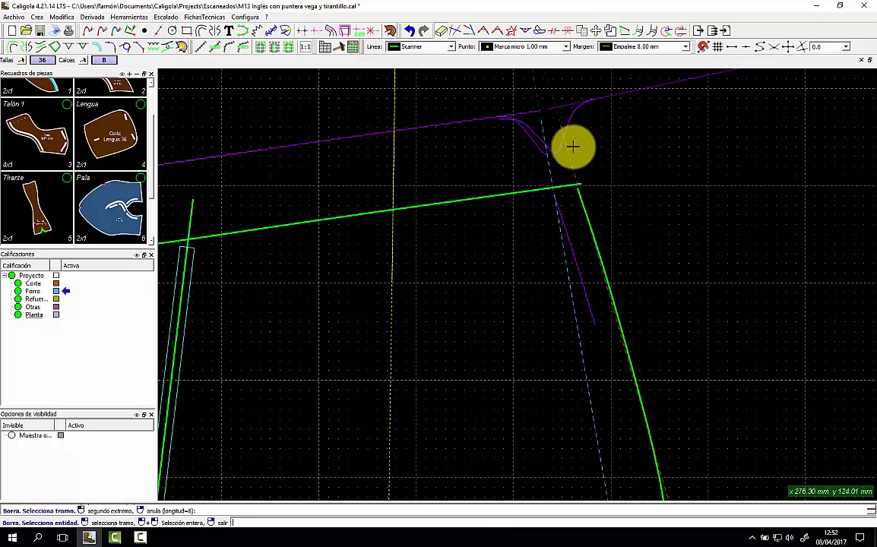
right_click(562, 149)
Cut the overlapping V-notch curve with the 4 mm diameter at its lowest point and erase its left half.
click(558, 152)
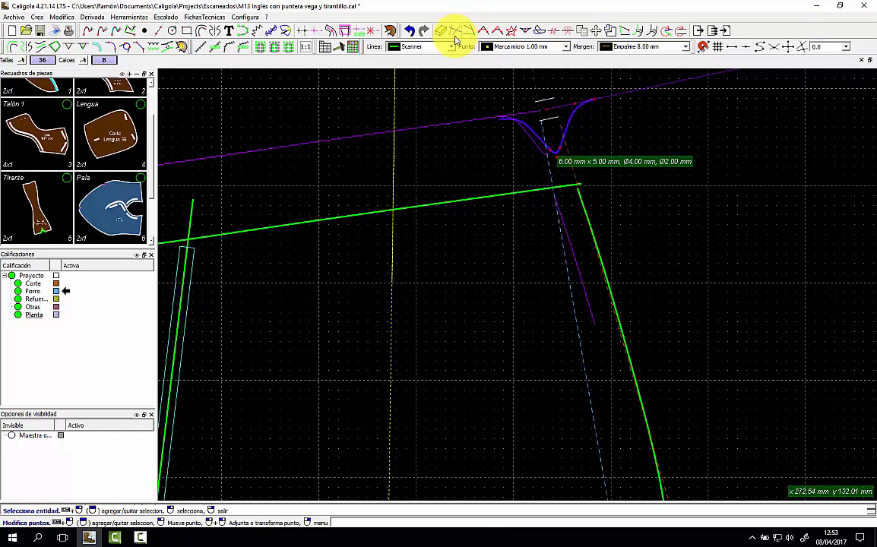
click(622, 118)
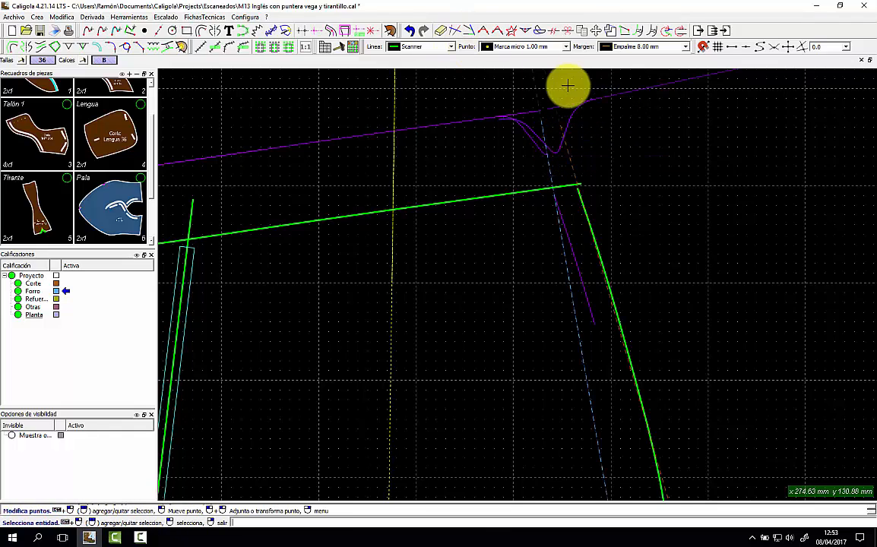
click(553, 30)
click(555, 152)
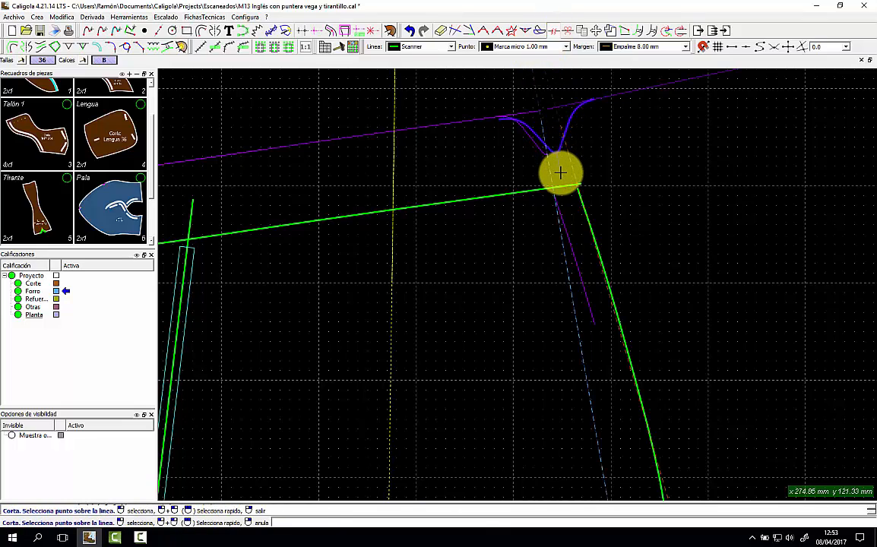
click(560, 175)
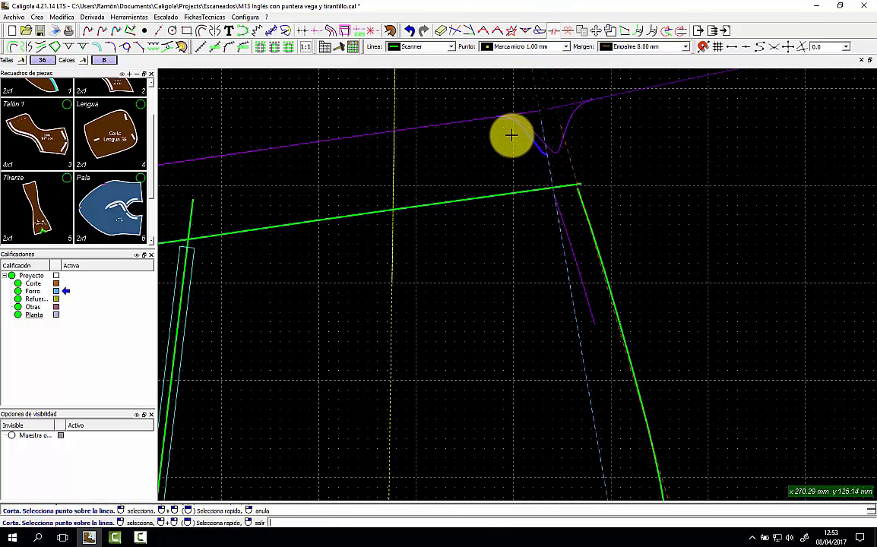
click(555, 154)
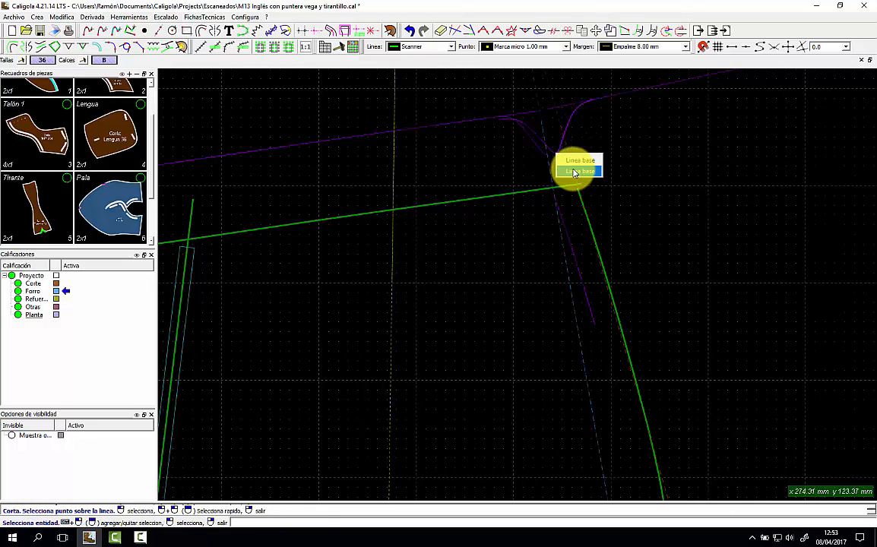
click(575, 172)
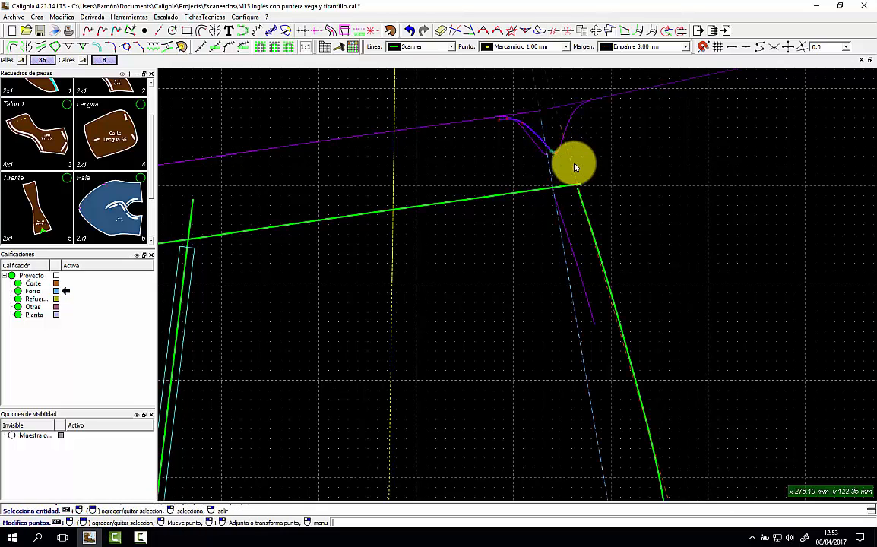
click(443, 34)
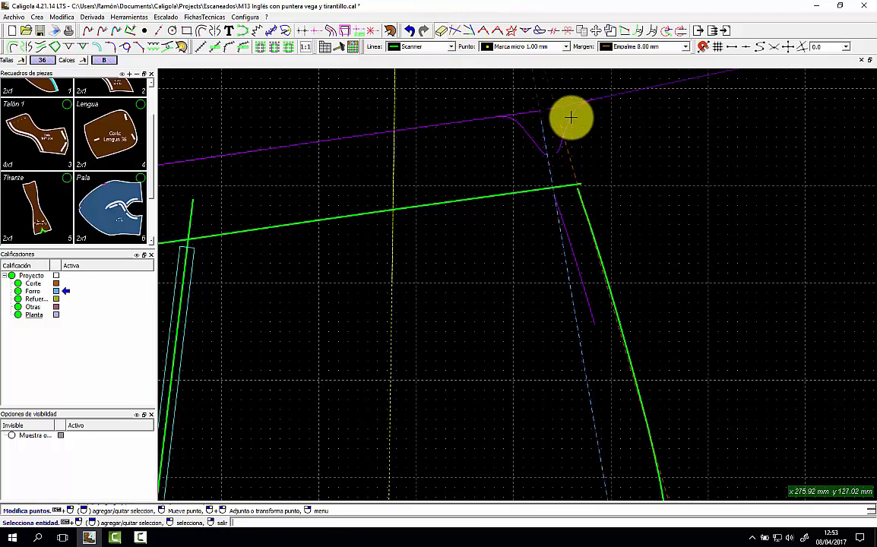
Move the remaining right half of the notch so its lower end meets the lowest point of the left half.
drag(571, 118, 583, 82)
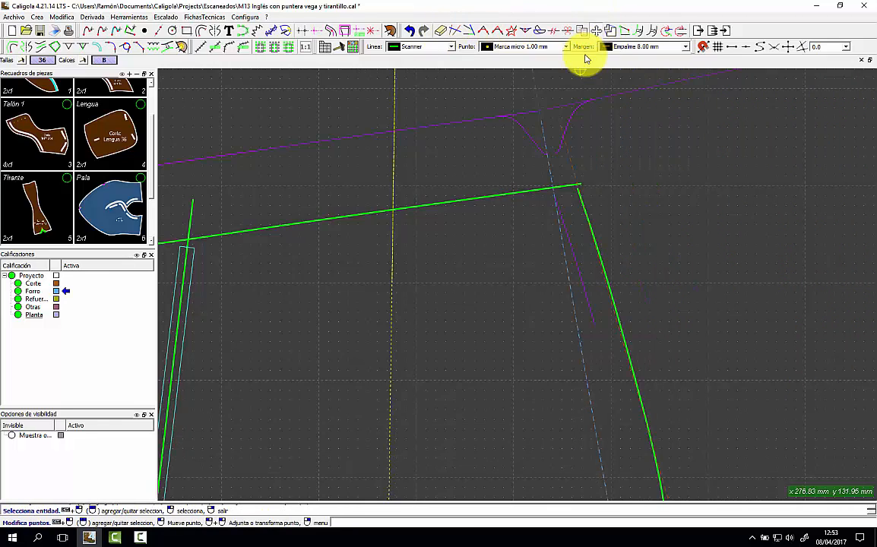
click(567, 121)
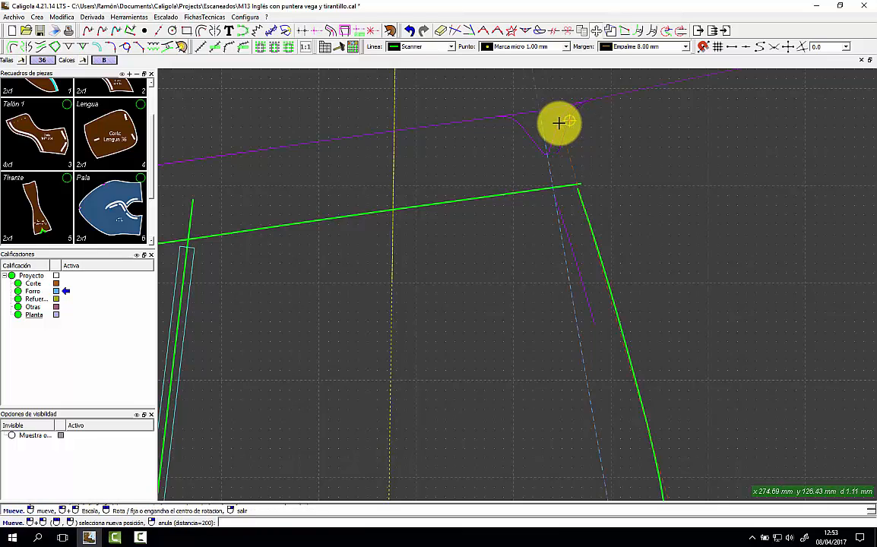
click(603, 136)
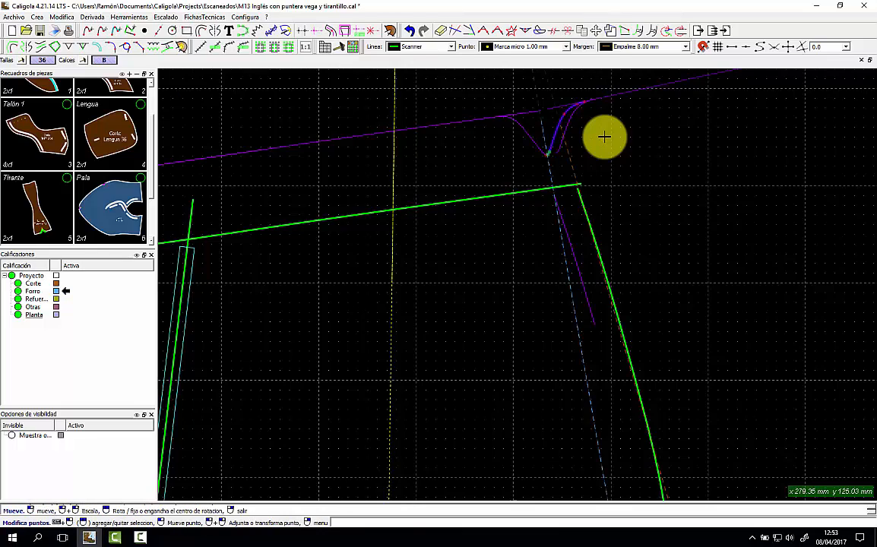
right_click(600, 139)
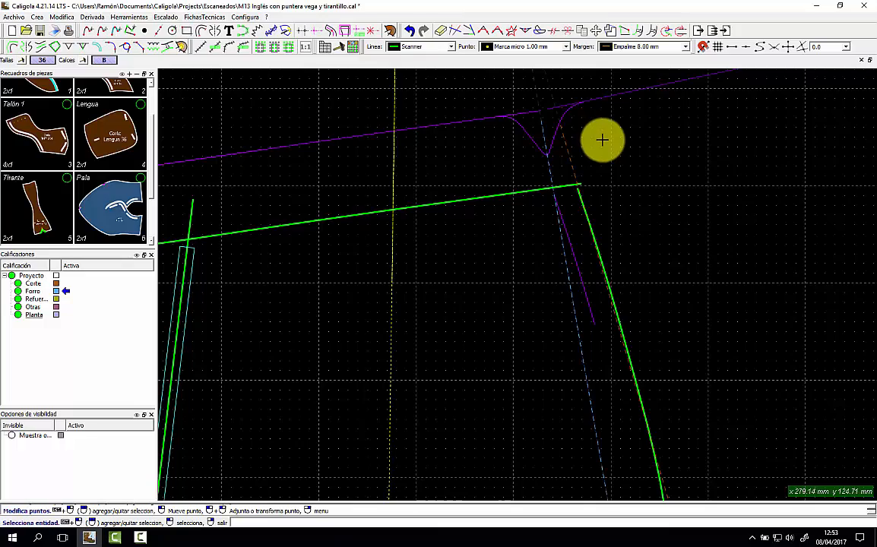
Start creating a Forro piece and trace its upper edge along the base lines, following both sides of the V notch.
scroll(604, 145, down, 2)
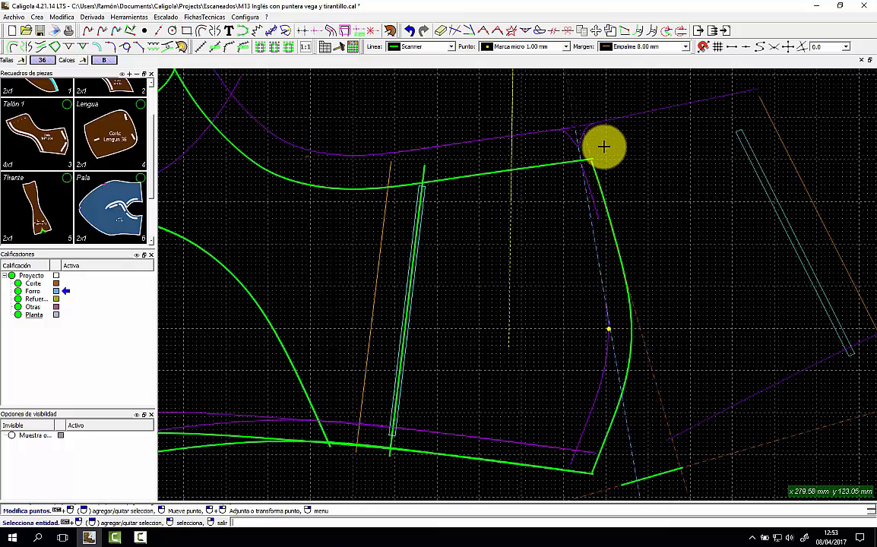
scroll(604, 146, down, 1)
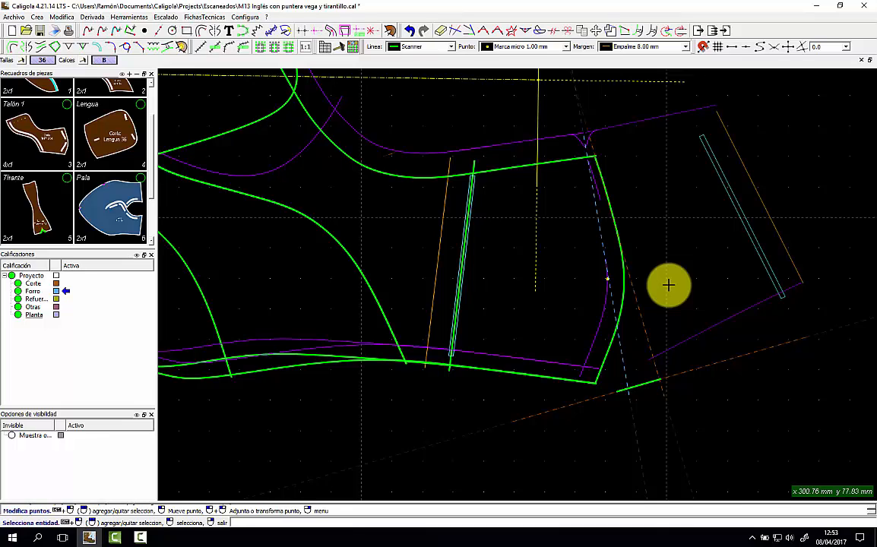
click(390, 31)
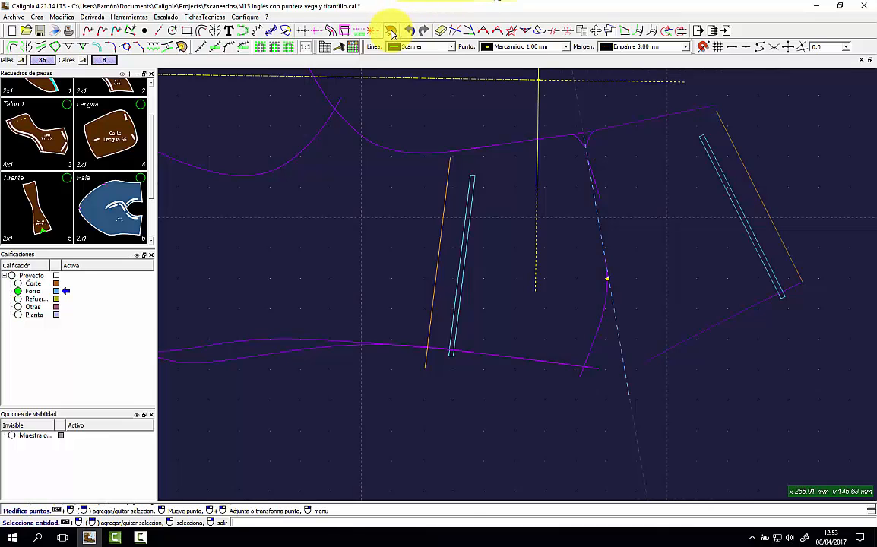
click(634, 123)
click(588, 141)
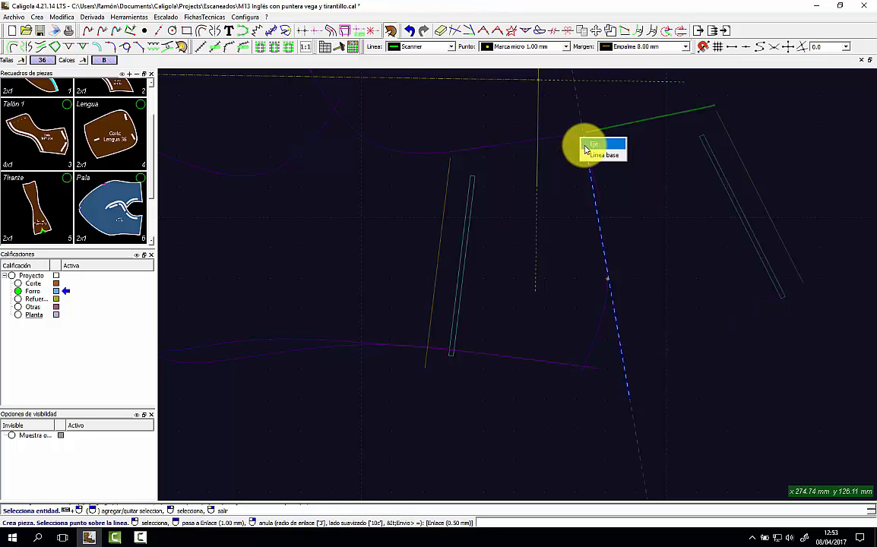
click(589, 154)
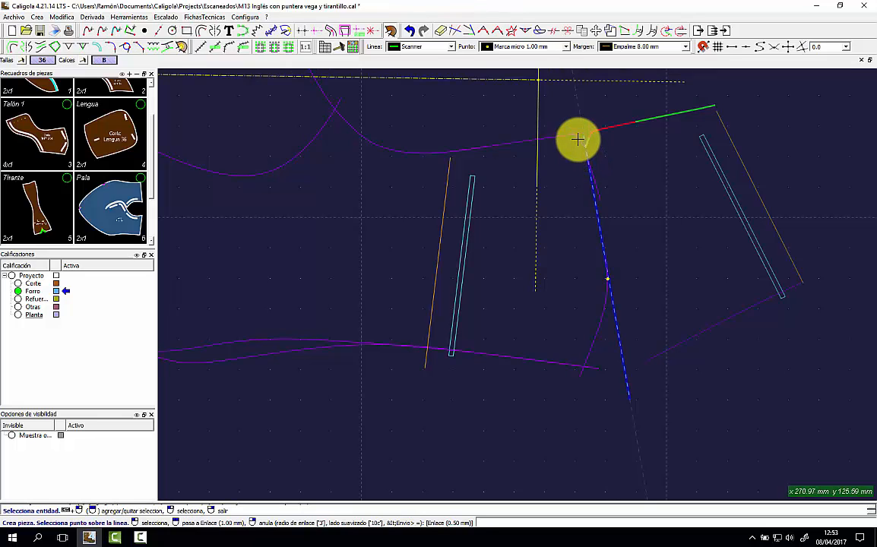
click(578, 139)
click(579, 153)
click(523, 145)
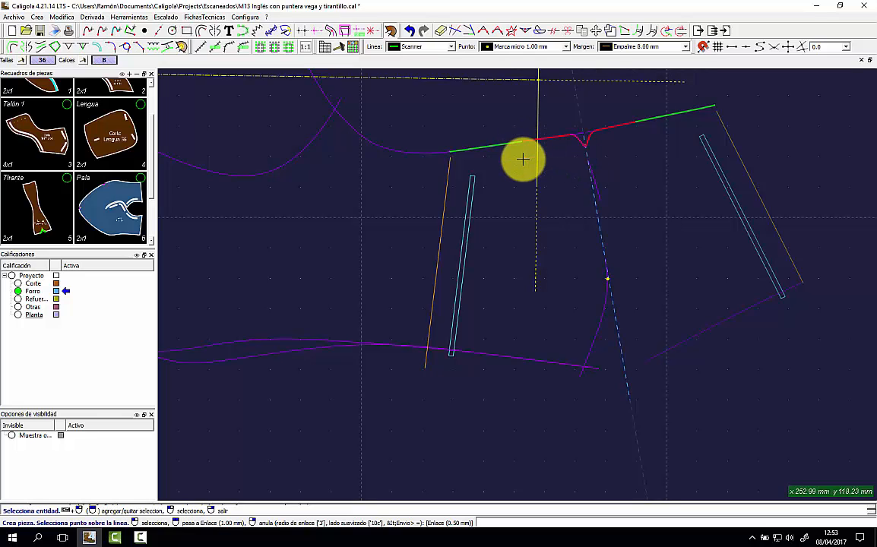
Complete the Forro piece's outline along the front line, the lower base lines and the slanted rear line.
click(446, 200)
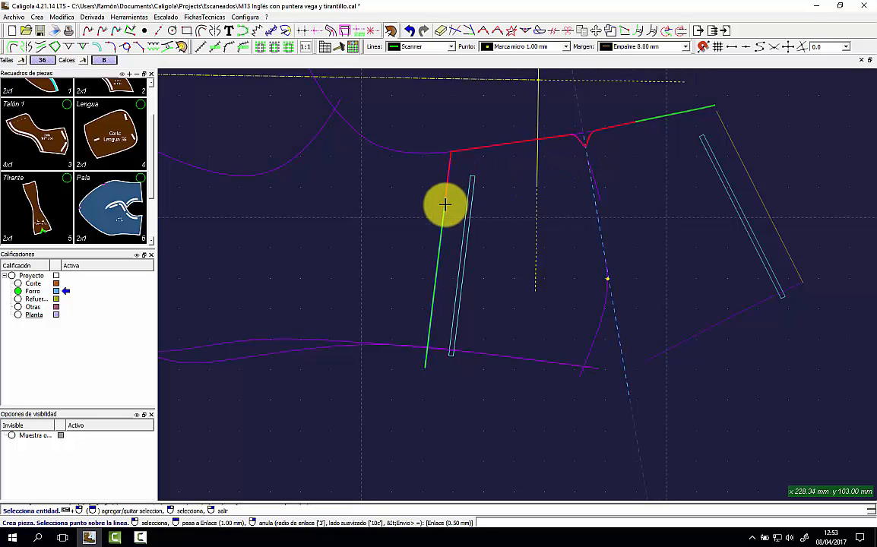
click(512, 359)
click(524, 366)
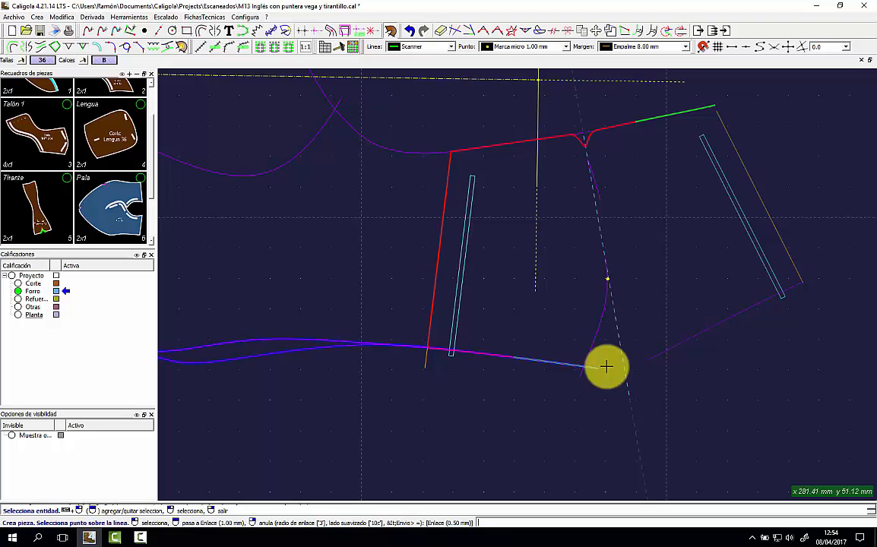
click(665, 350)
click(783, 241)
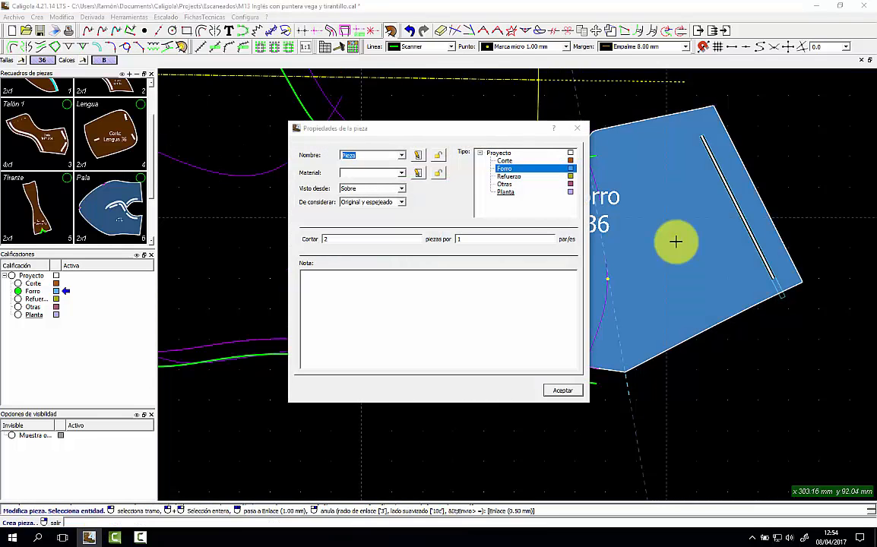
Name the new lining piece Sudadera, assign it the material piel cerdo, and accept its properties and label placement.
click(401, 156)
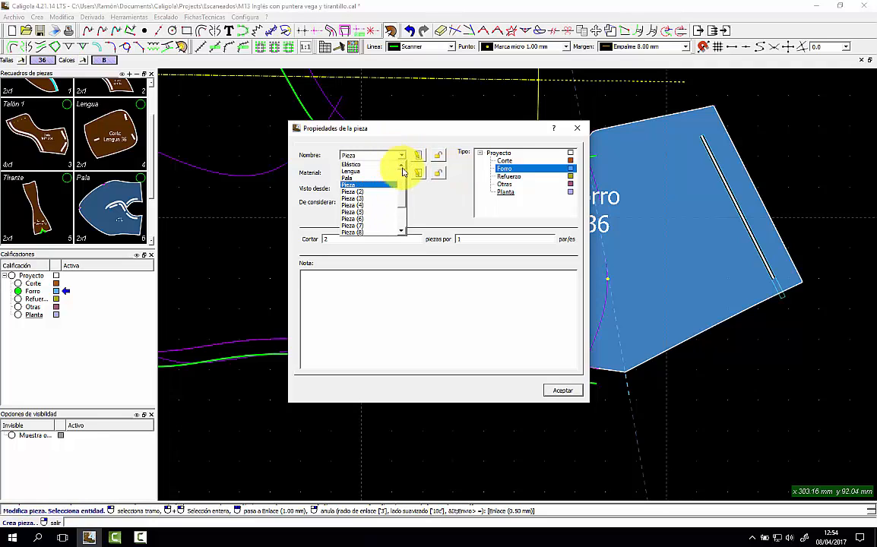
scroll(382, 196, down, 5)
click(372, 231)
click(402, 173)
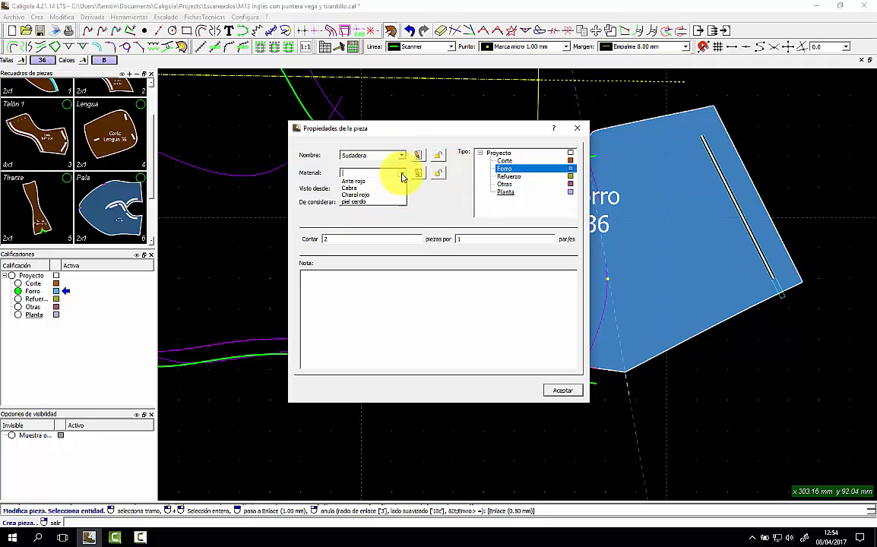
click(384, 202)
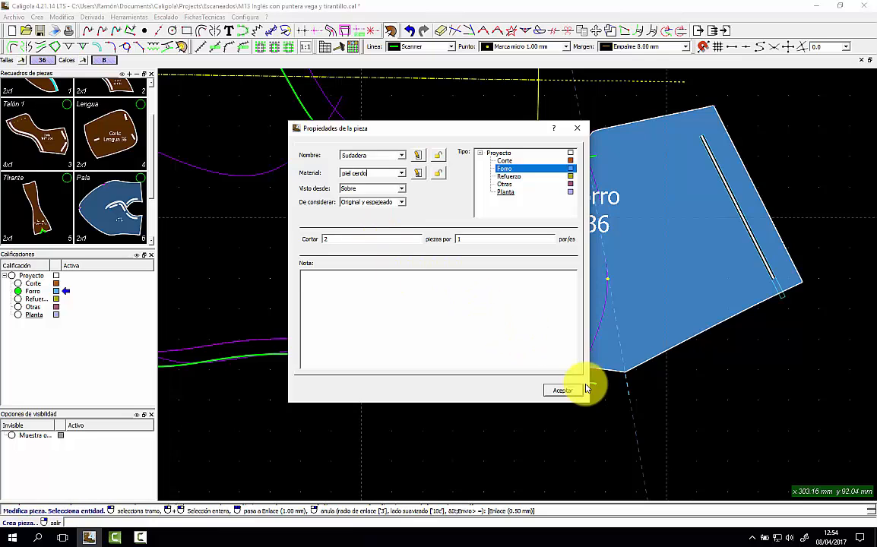
click(562, 390)
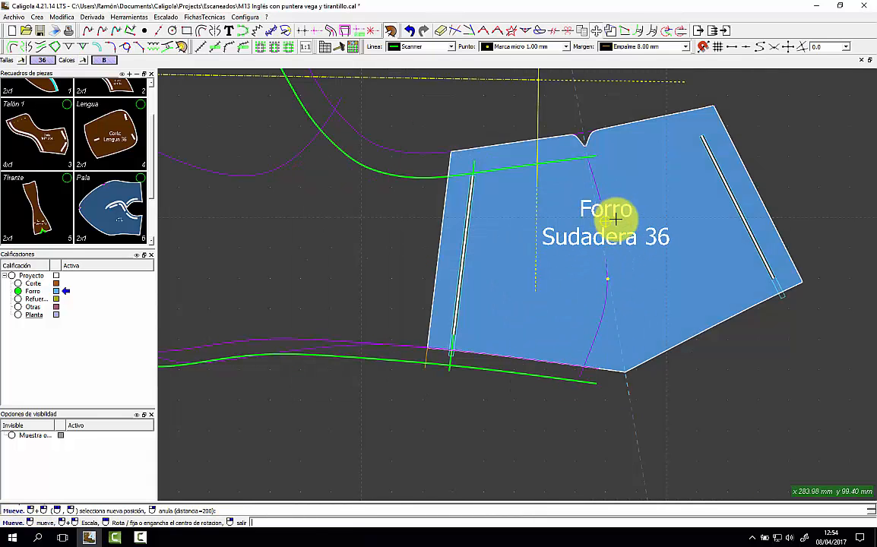
click(649, 202)
click(648, 200)
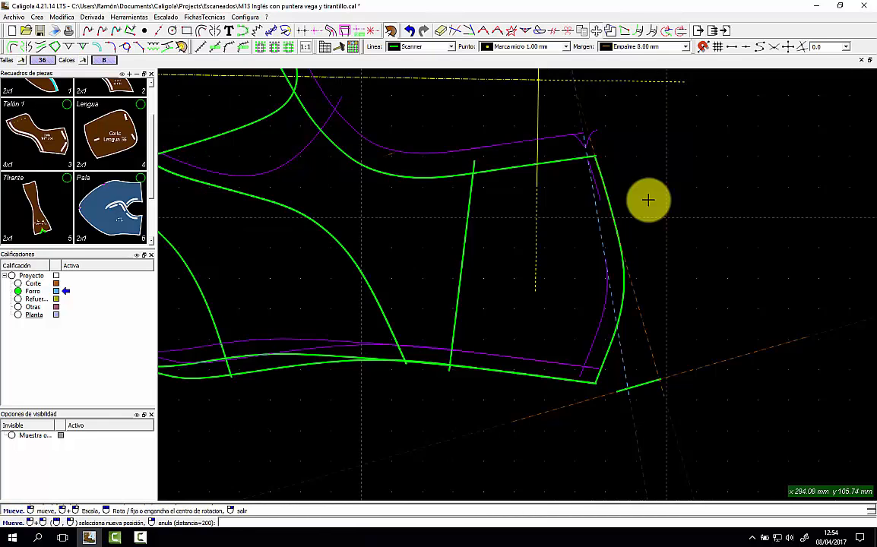
Add the lower part of the rear margin curve to the Sudadera piece as an internal line and round the piece's lower corner with Enlace (2.00 mm).
click(116, 205)
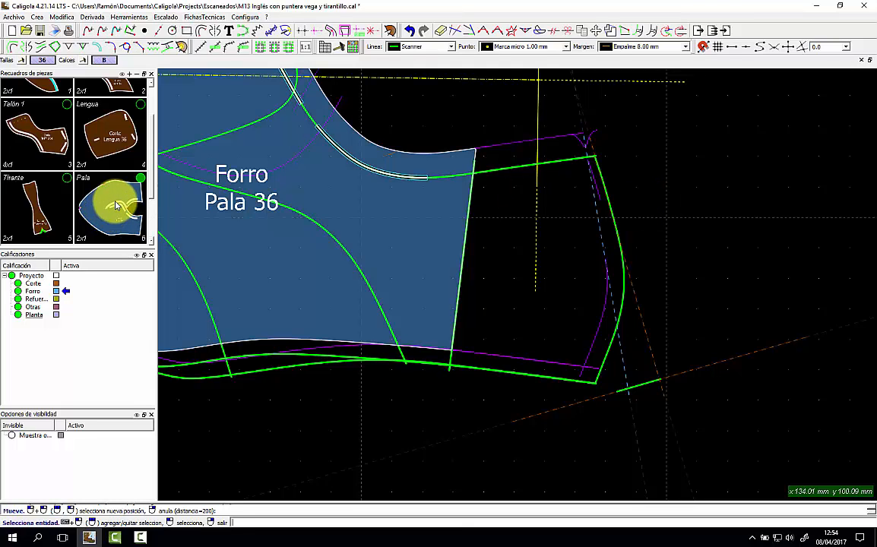
scroll(117, 205, down, 1)
click(118, 196)
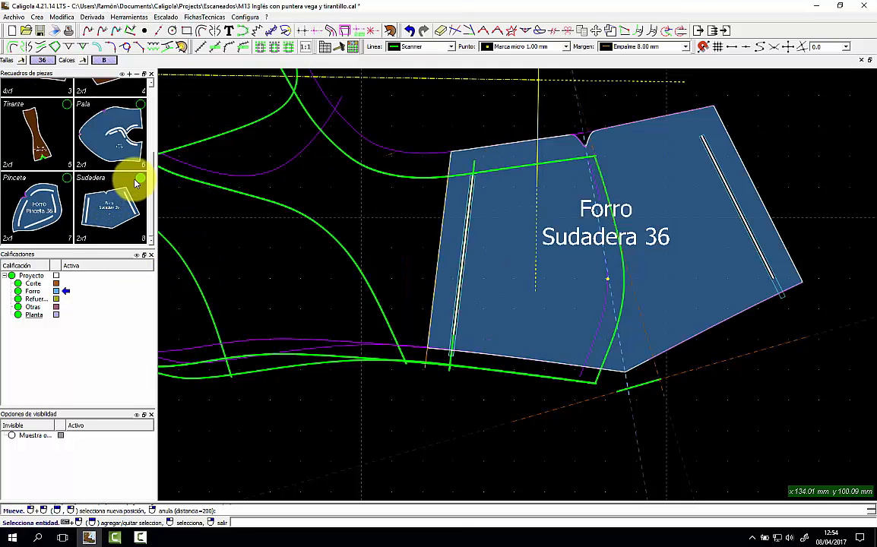
right_click(135, 182)
click(163, 187)
click(599, 303)
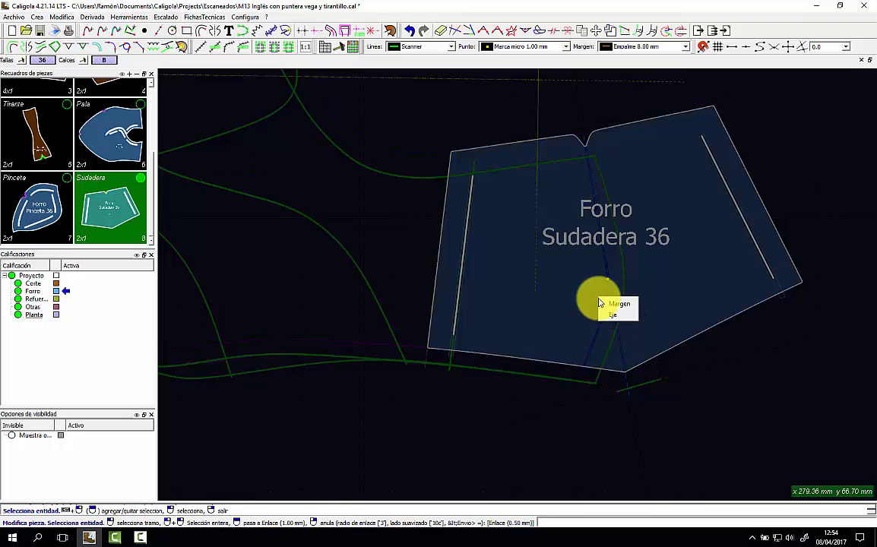
click(615, 304)
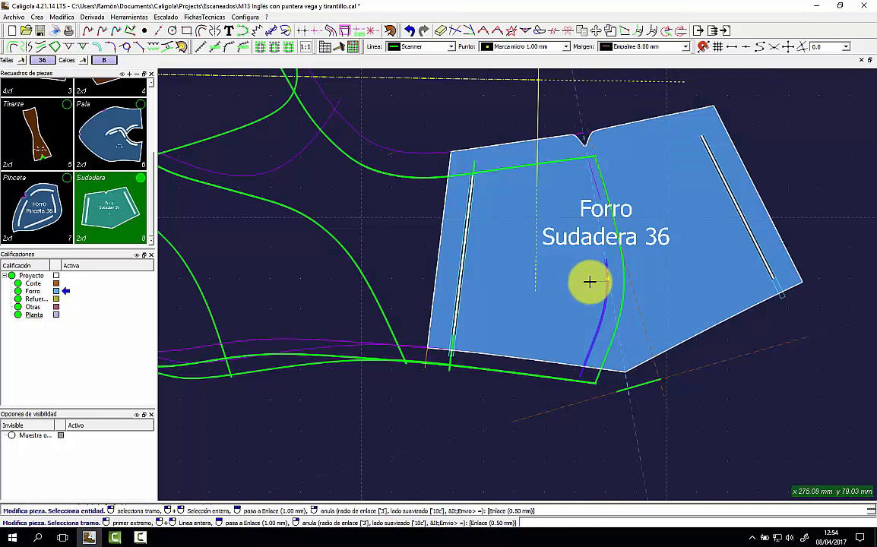
click(590, 282)
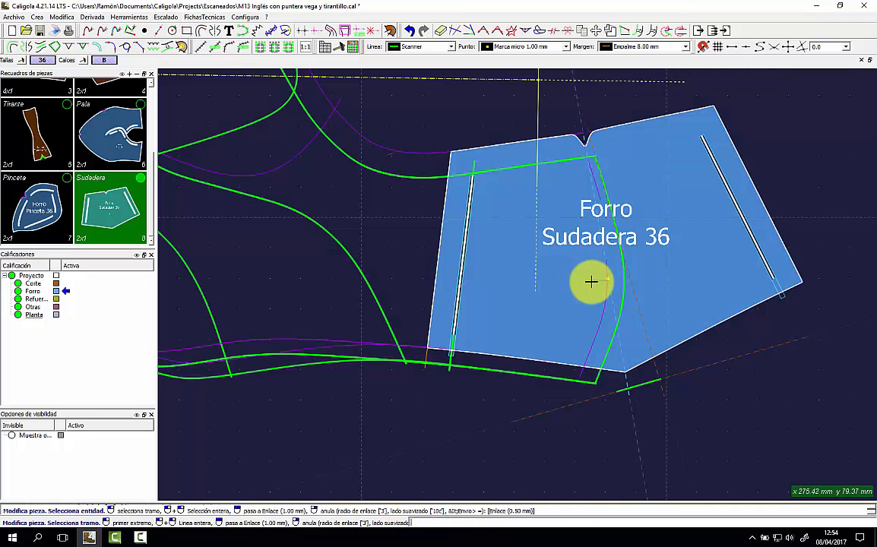
click(553, 353)
right_click(564, 324)
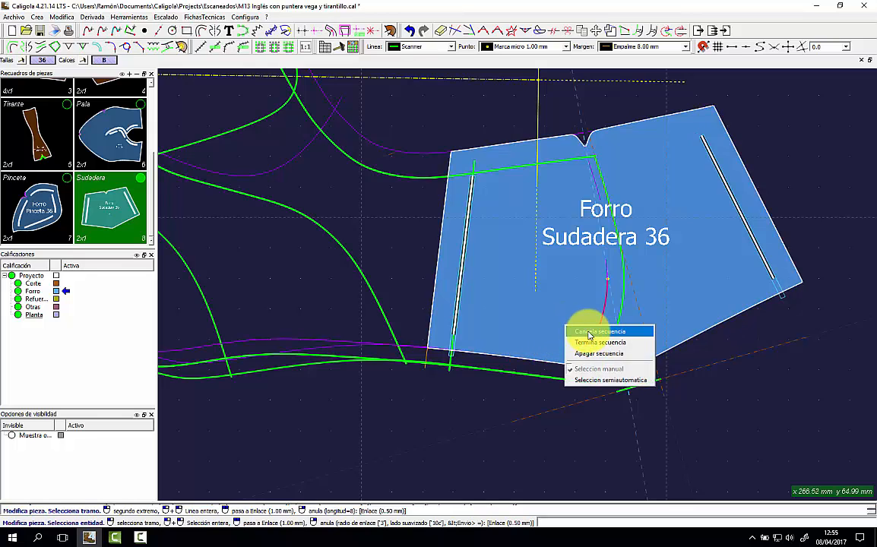
click(590, 335)
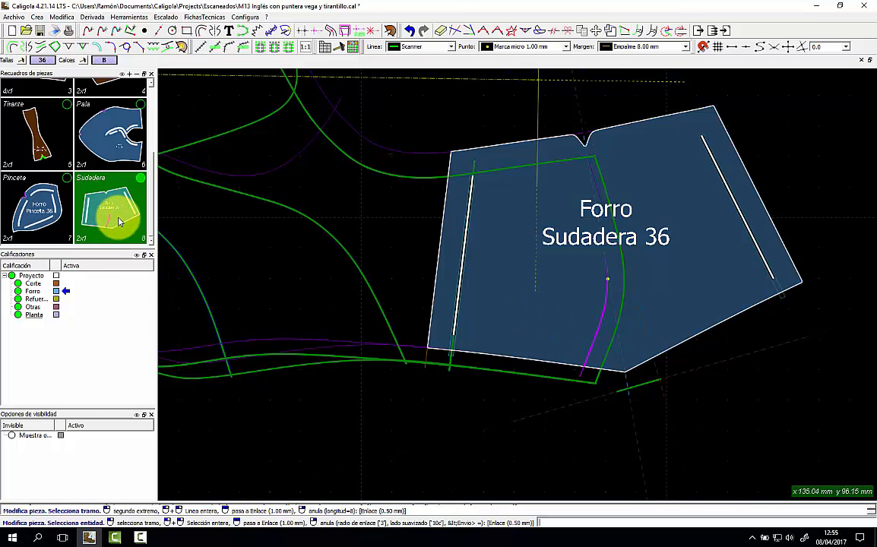
right_click(624, 374)
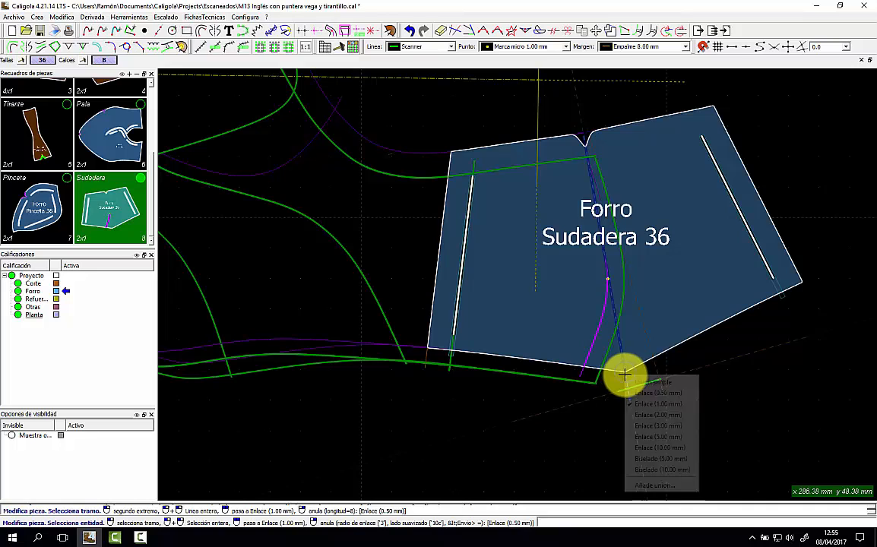
click(648, 415)
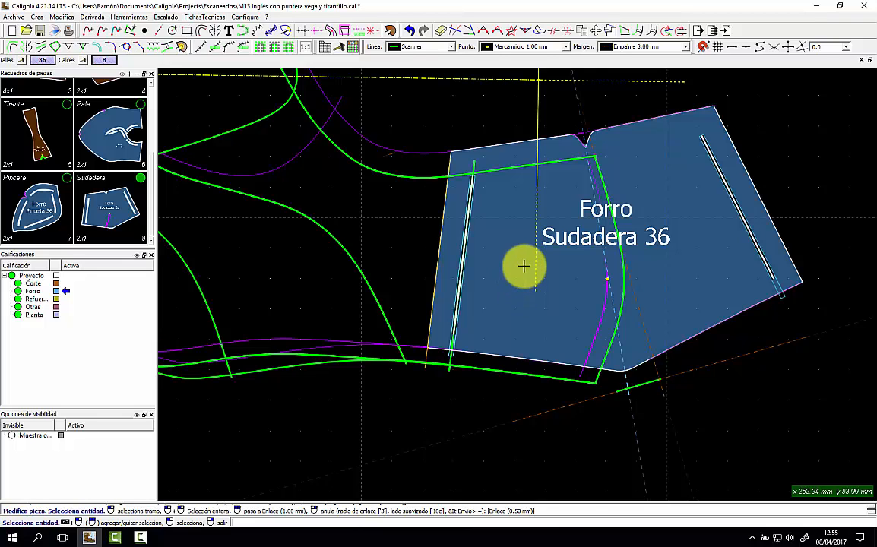
Make Refuerzo the active piece category and create a Libre margin line just outside the short front curve of the eyelet area.
scroll(522, 266, down, 2)
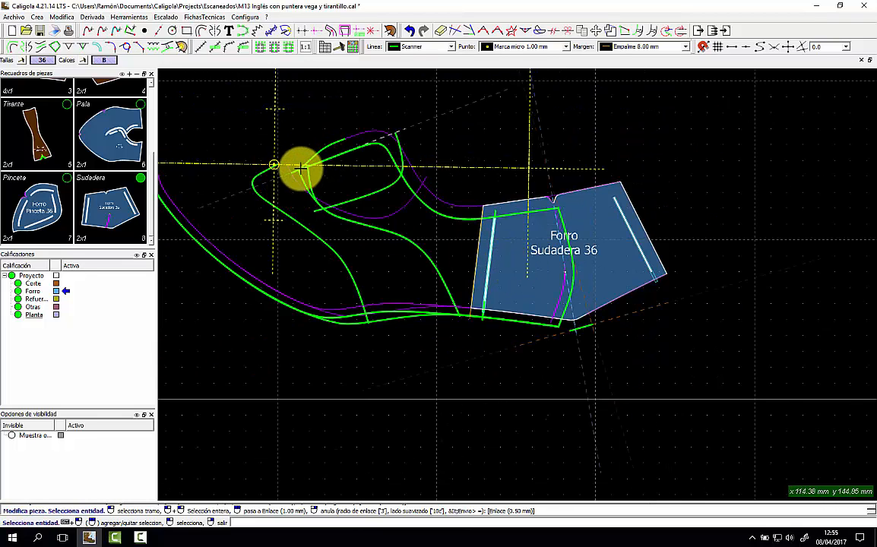
middle_drag(268, 221, 354, 272)
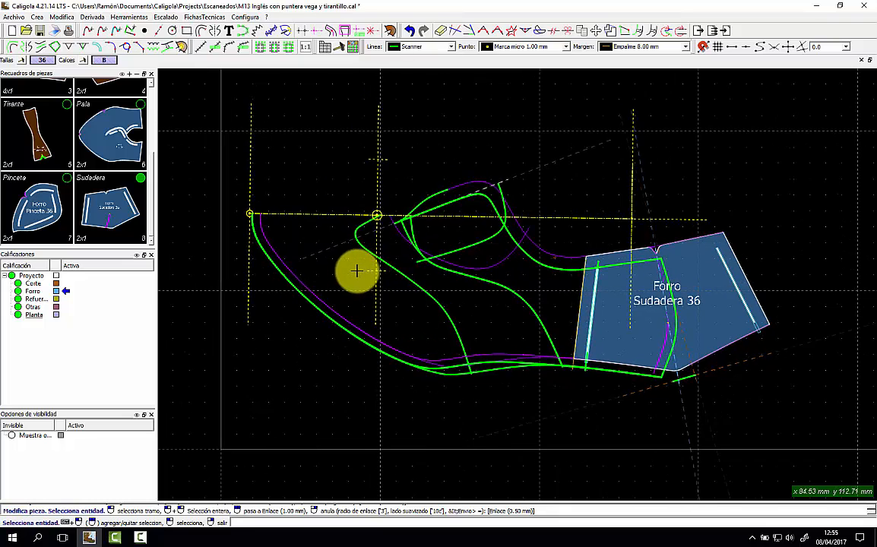
scroll(118, 141, up, 2)
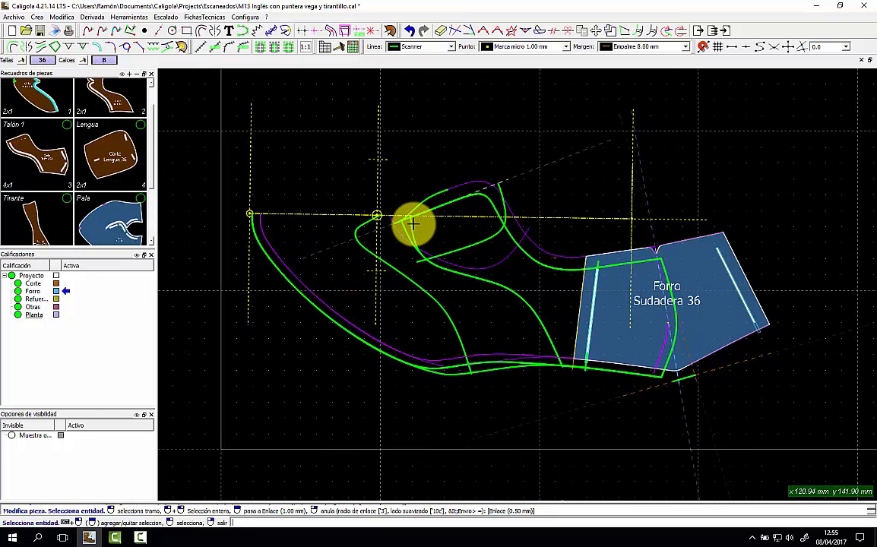
scroll(411, 223, up, 2)
click(81, 300)
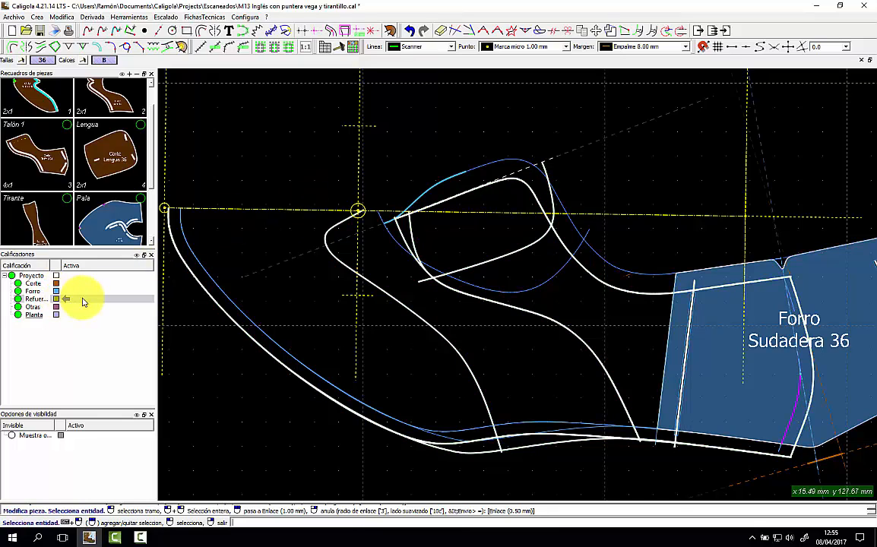
click(527, 196)
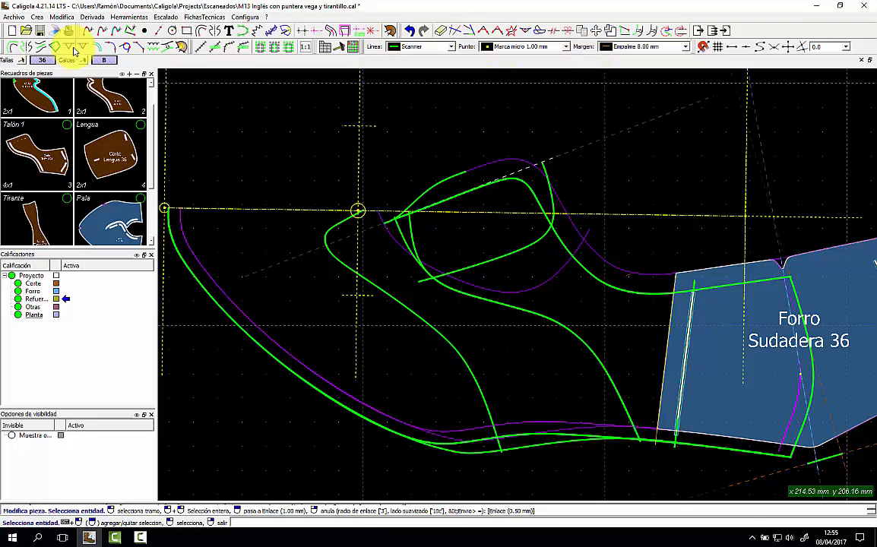
click(13, 46)
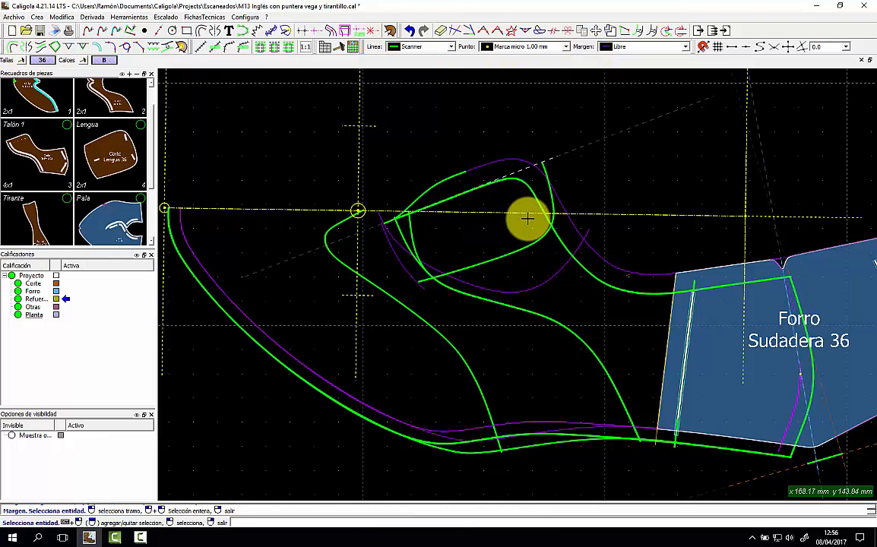
Draw a wavy base line from the lower end of the front margin line, over a small hump, to the collar line at the rear.
click(88, 32)
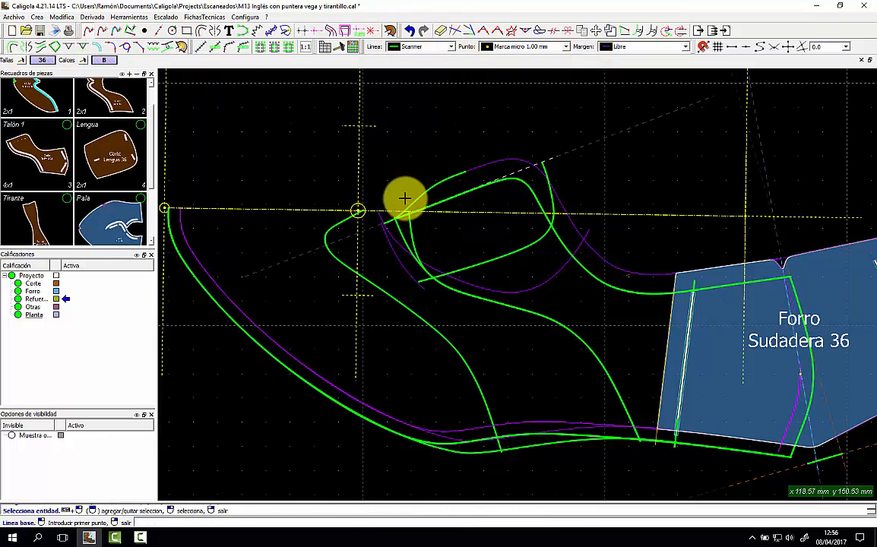
click(411, 279)
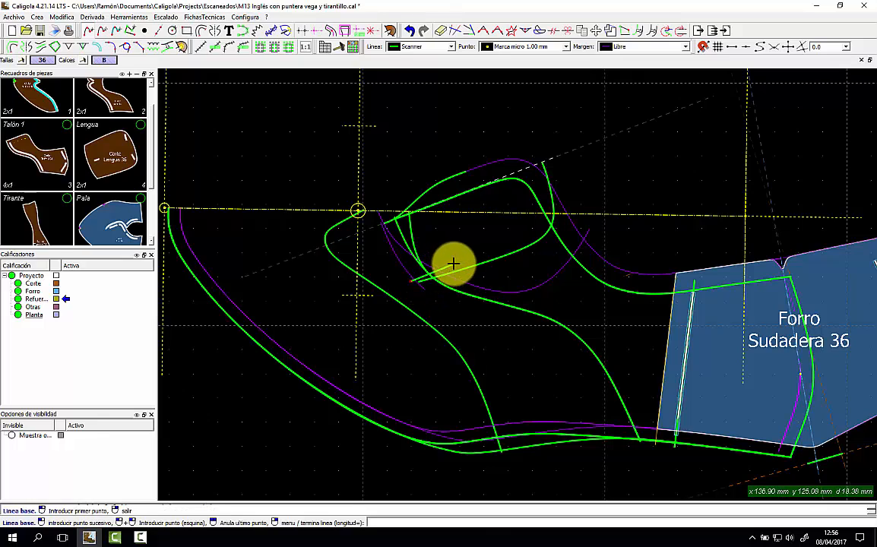
click(487, 242)
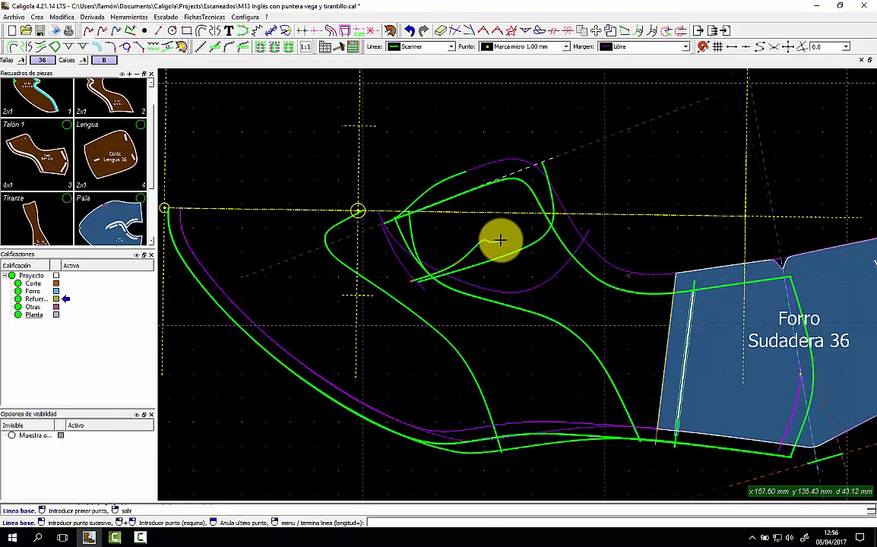
right_click(559, 228)
click(554, 221)
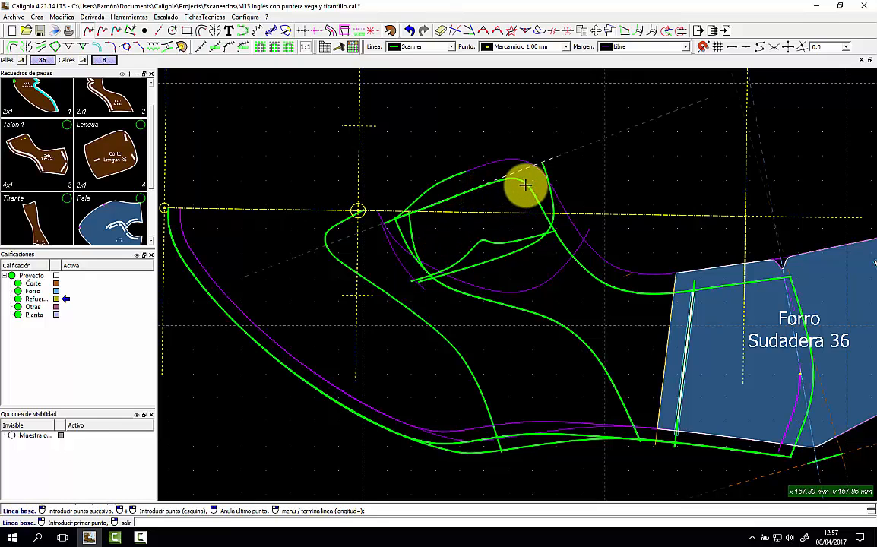
Create a 1.5 mm Libre margin inside the collar line, from the rear end of the wavy base line to the collar's front end.
scroll(521, 184, up, 2)
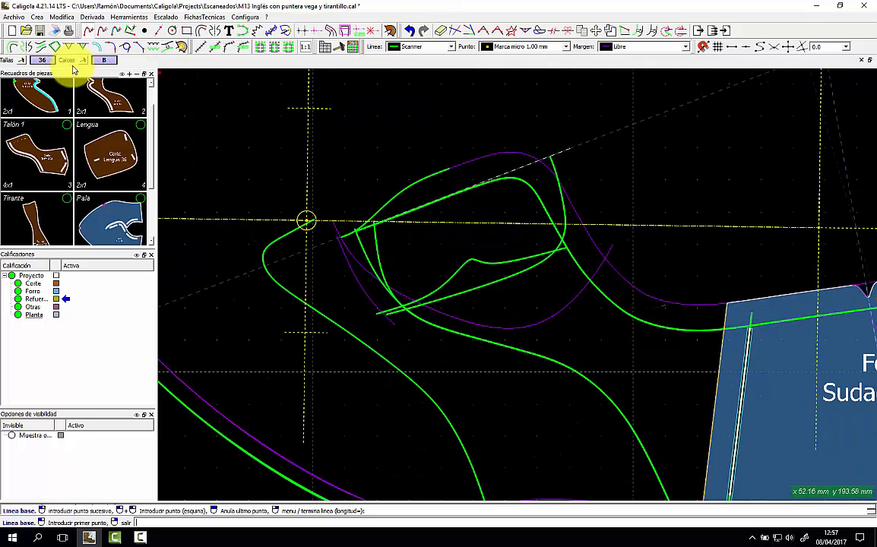
click(14, 46)
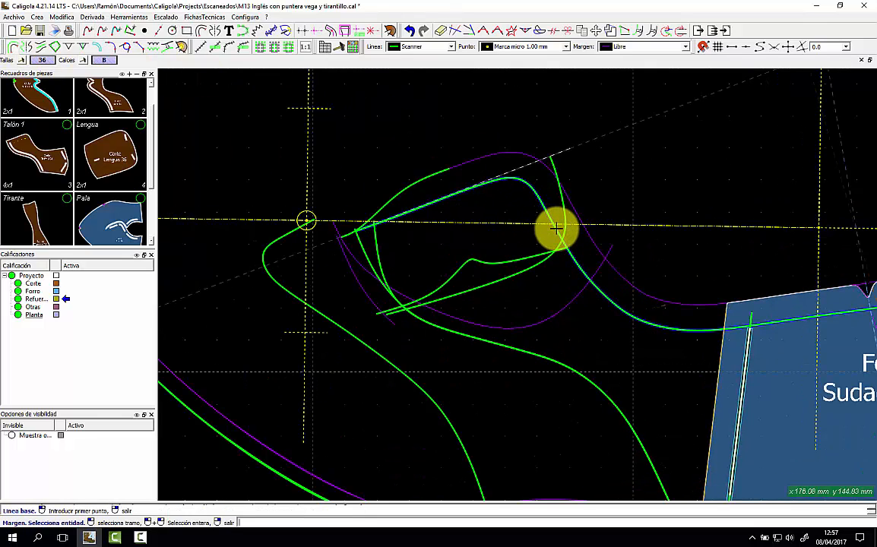
click(559, 226)
click(528, 222)
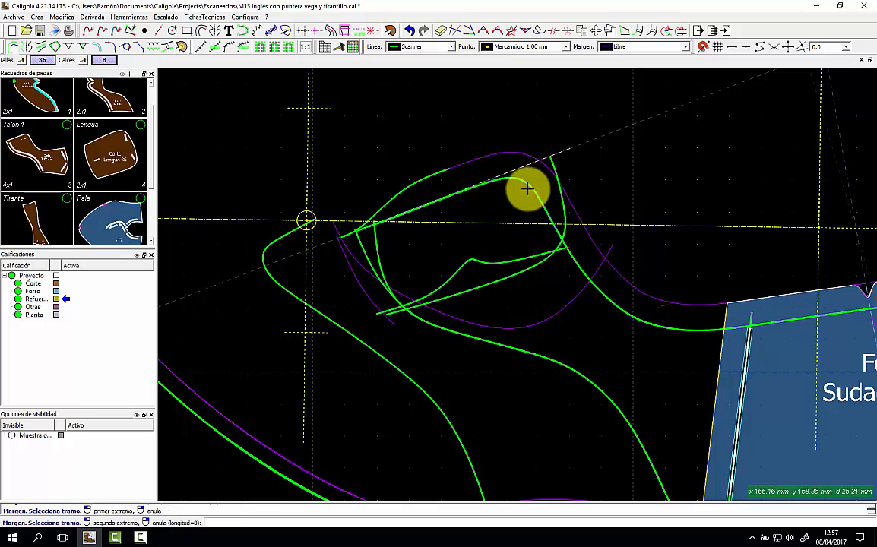
click(274, 232)
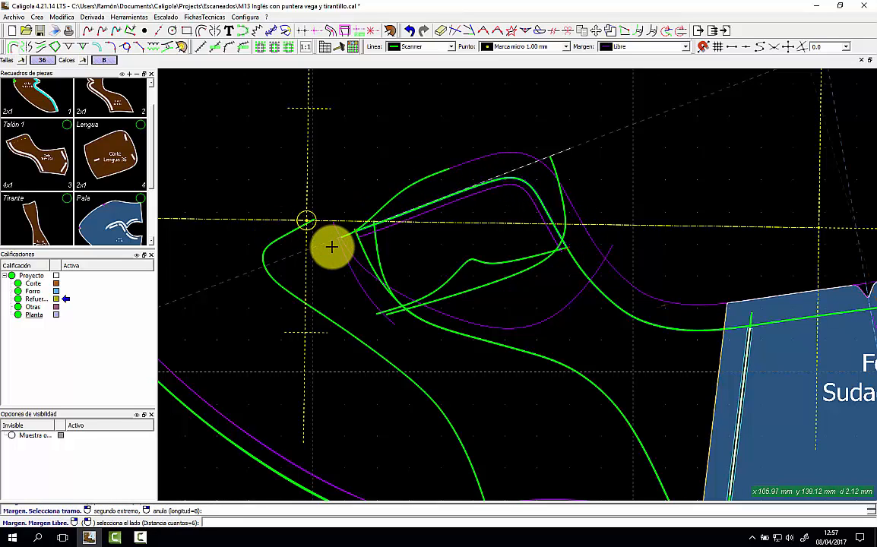
text(1)
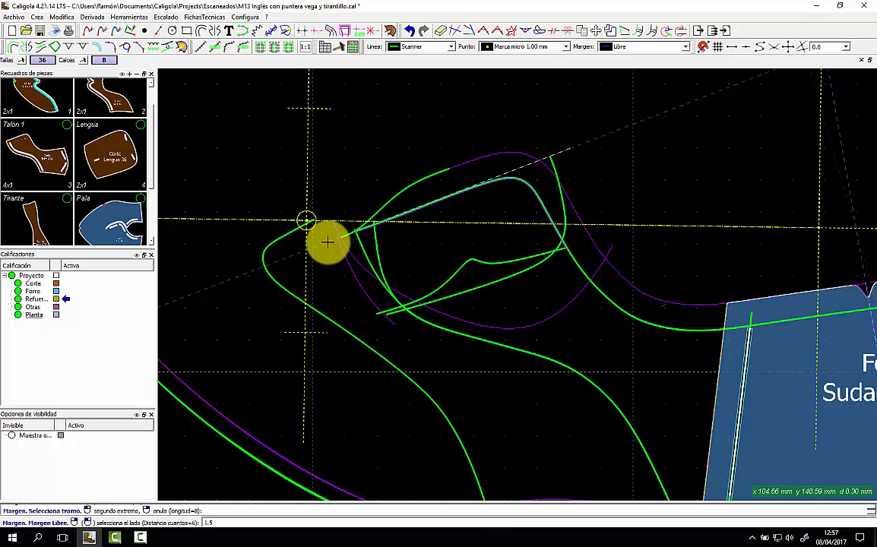
text(.5)
key(Return)
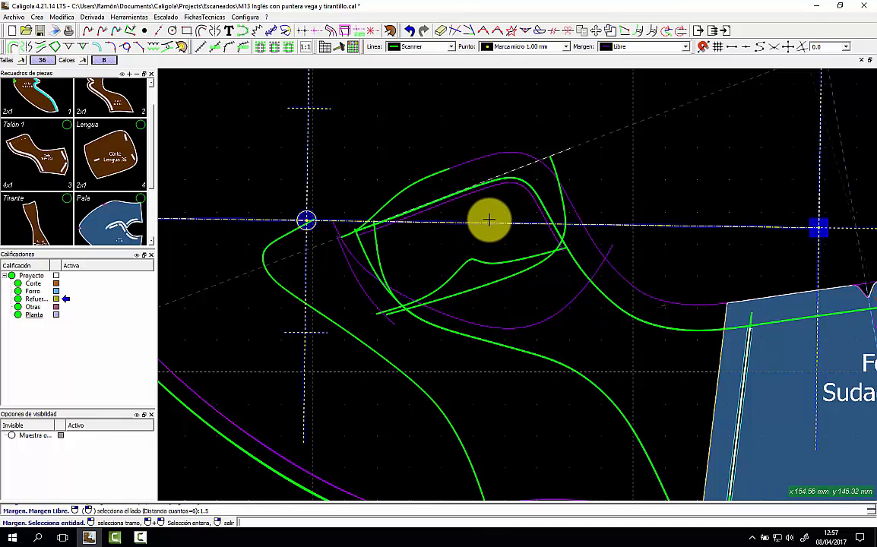
right_click(347, 259)
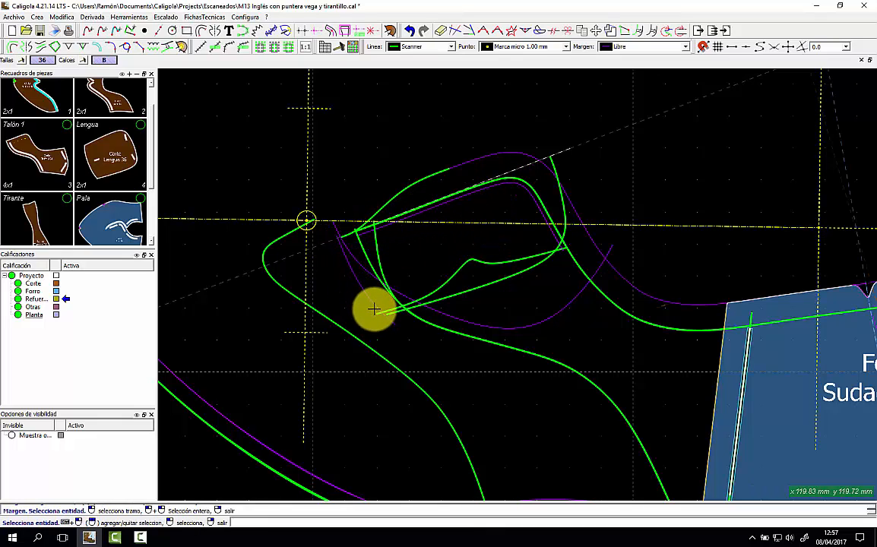
Create a Refuerzo piece outlined by the inner collar margin, the front margin line and the wavy base line.
click(390, 31)
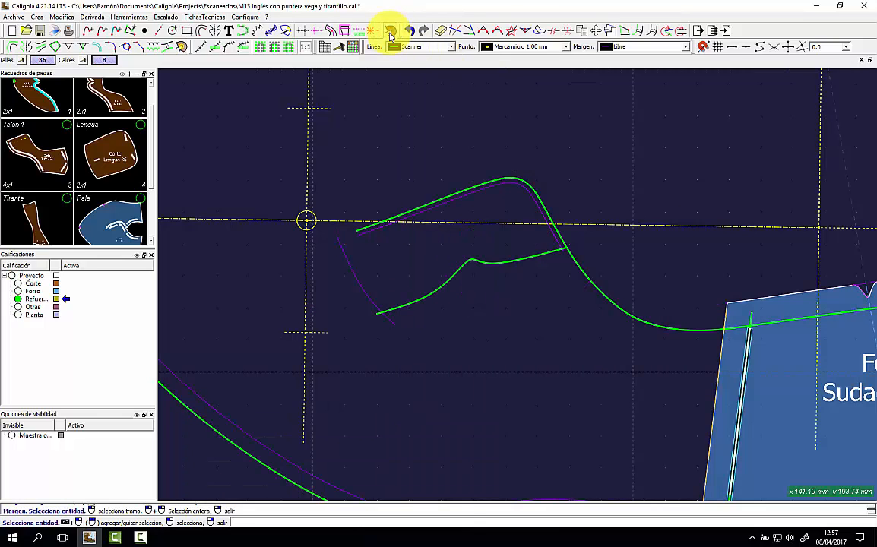
click(444, 204)
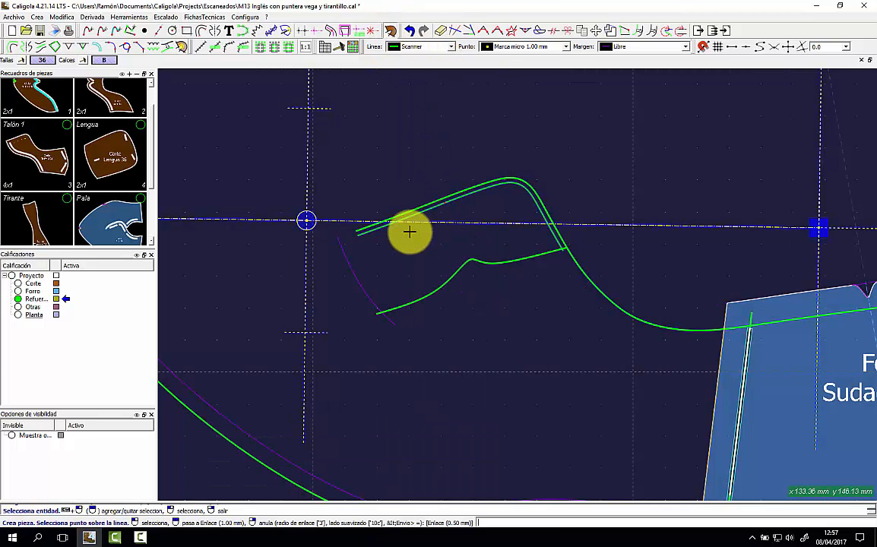
click(342, 251)
click(430, 292)
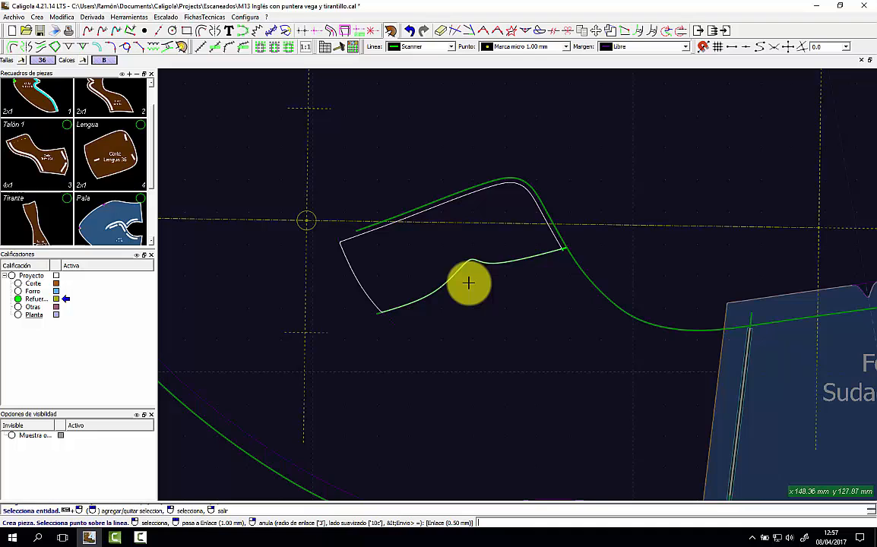
right_click(474, 232)
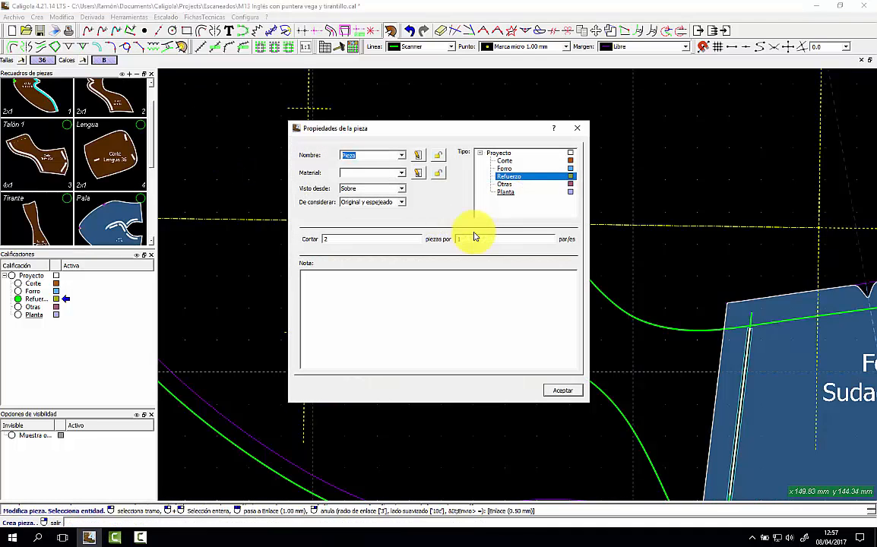
Name the reinforcement piece Cuerson, with material piel cerdo, seen from Abajo and 4 pieces to cut, and accept its properties.
click(402, 156)
click(382, 183)
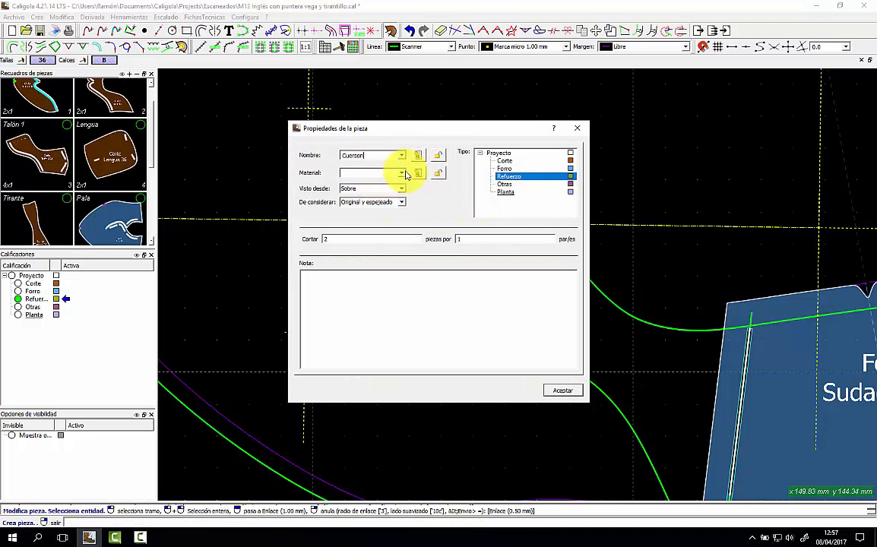
click(402, 173)
click(380, 213)
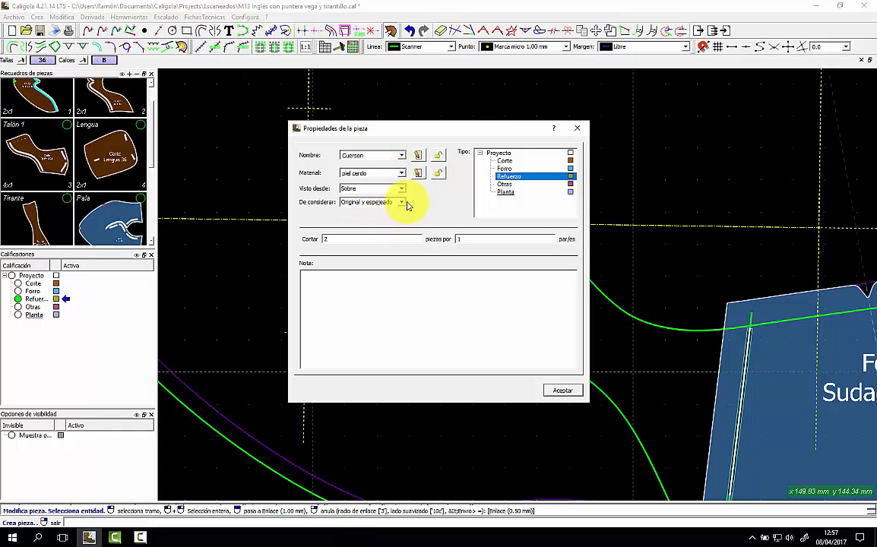
click(399, 205)
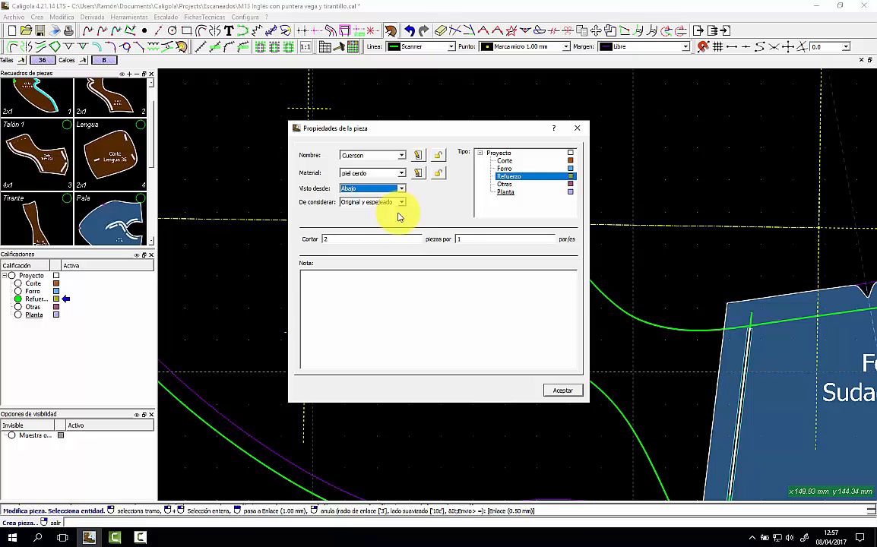
drag(389, 243, 300, 239)
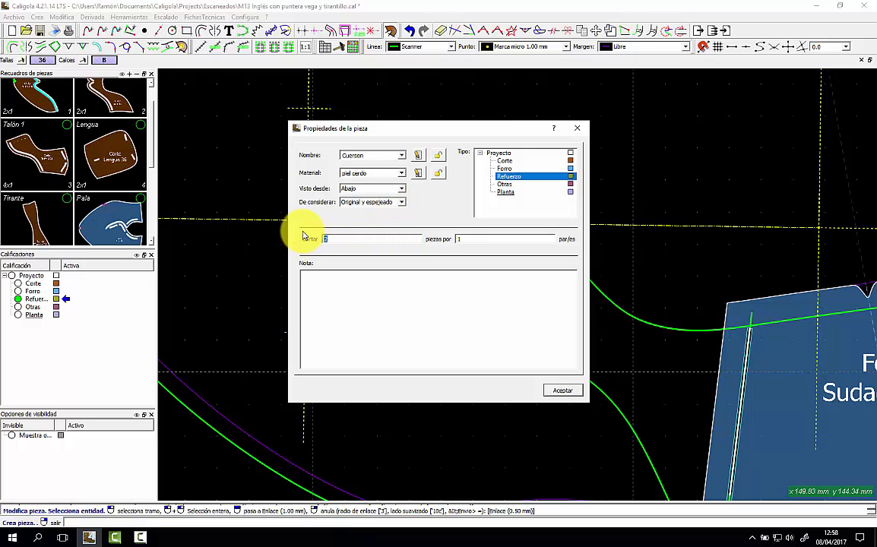
text(4)
key(Return)
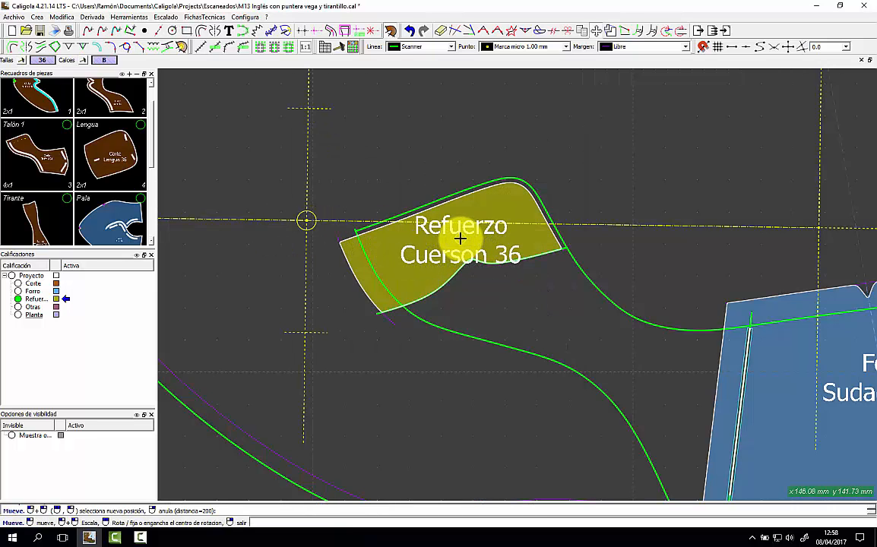
Place the Cuerson piece's label inside its outline, reduced in size and tilted to follow the piece's slant.
click(459, 237)
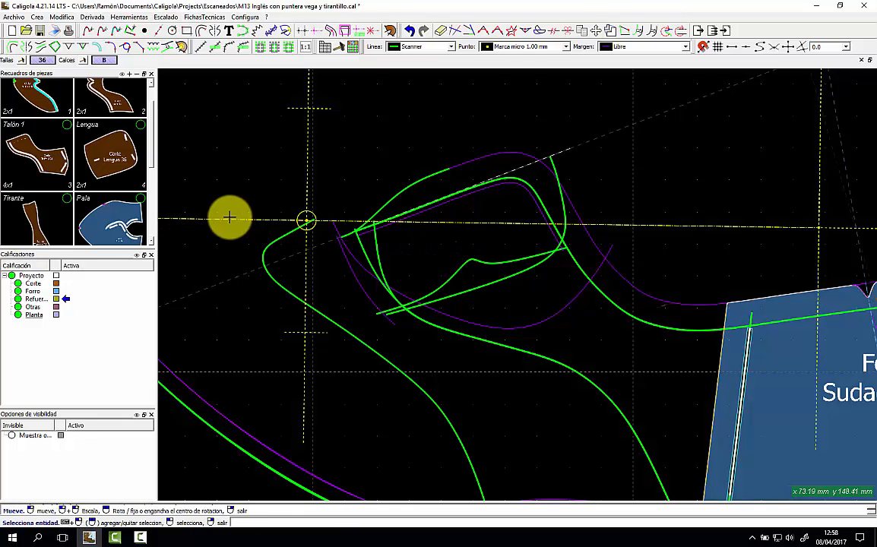
scroll(131, 180, down, 2)
click(454, 231)
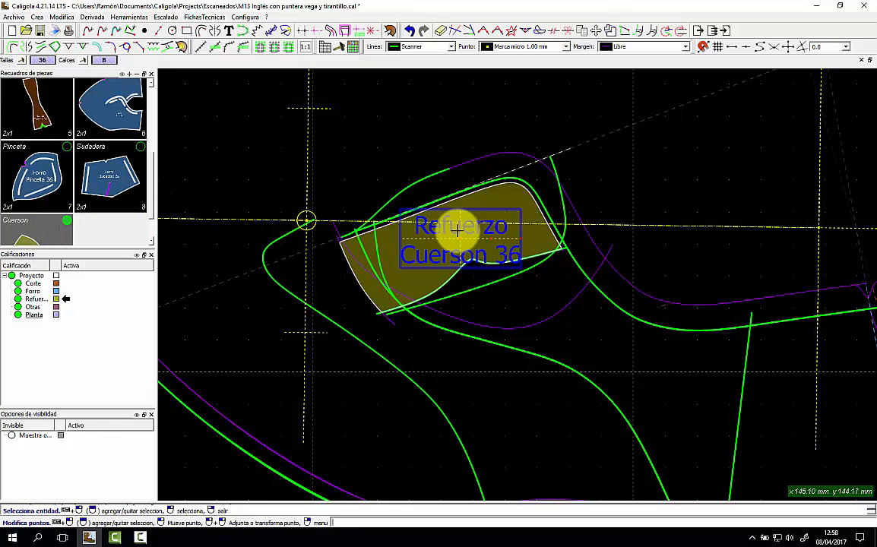
mouse_move(522, 239)
mouse_down()
mouse_move(456, 238)
mouse_move(517, 232)
mouse_up()
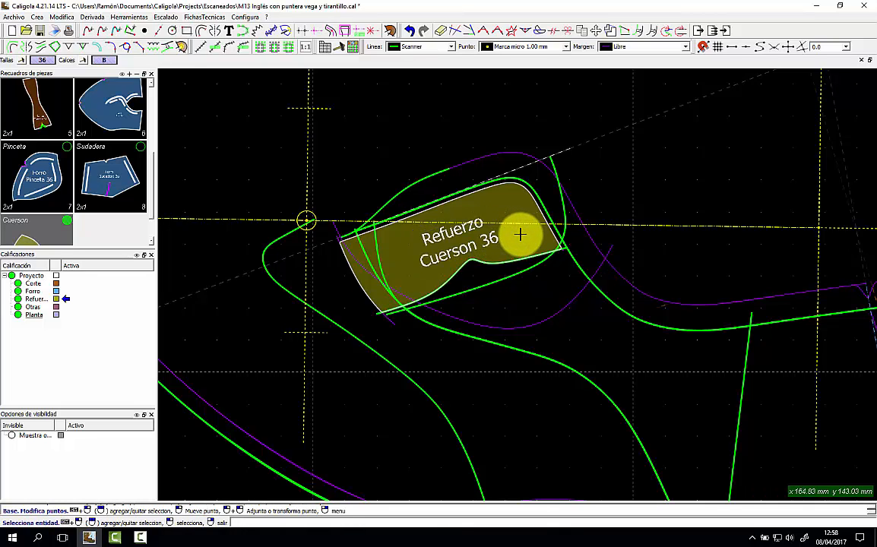
Set the main grading parameters to base size 37 with graded sizes from 35 to 42, and accept them.
scroll(520, 235, down, 2)
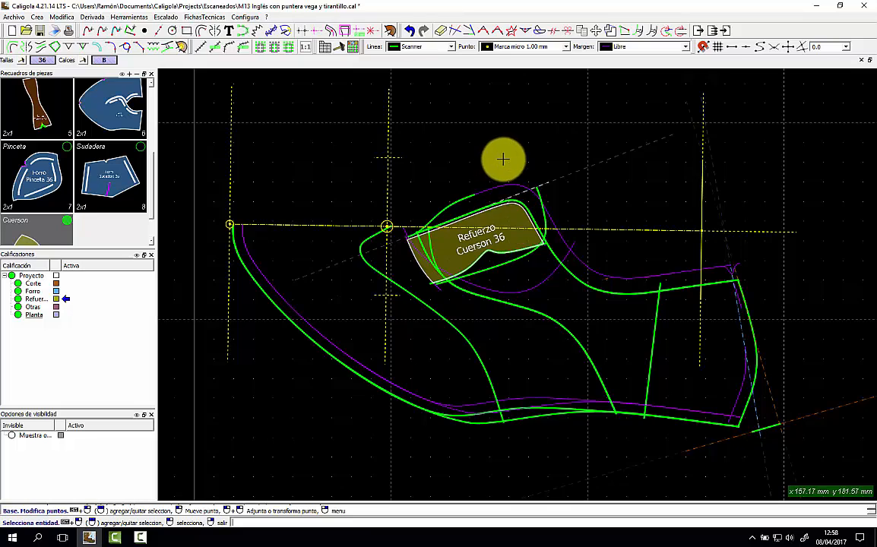
click(172, 19)
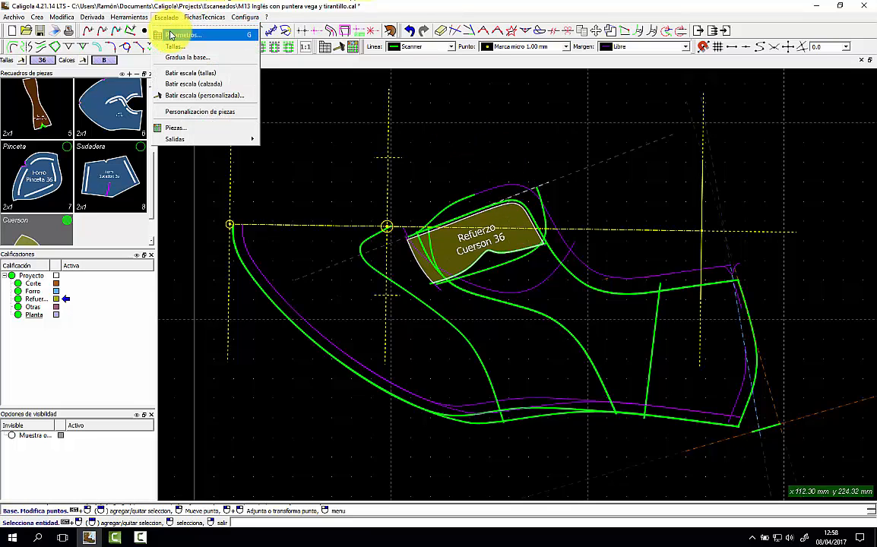
click(174, 30)
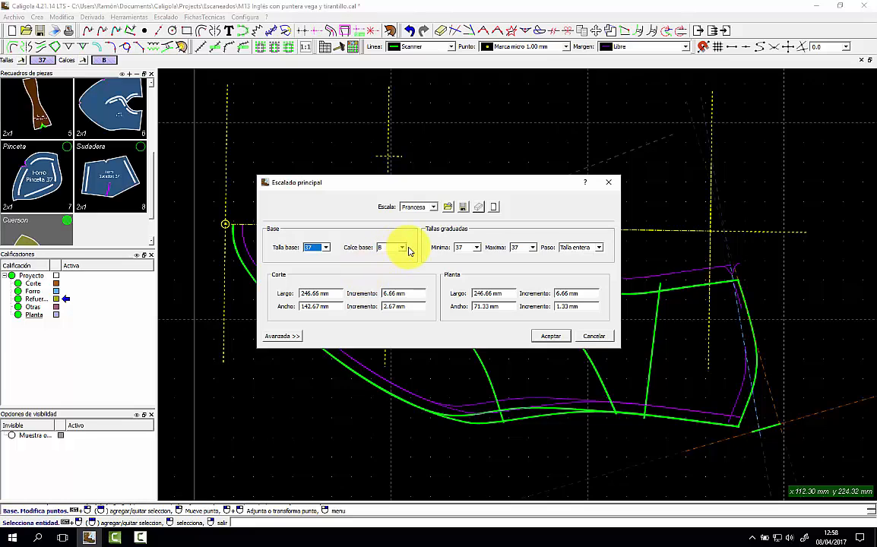
click(478, 248)
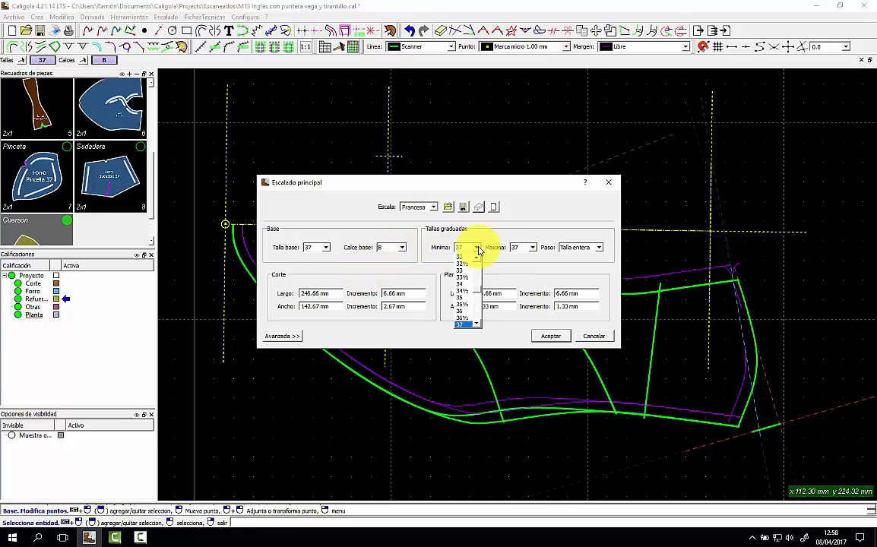
click(470, 302)
click(533, 248)
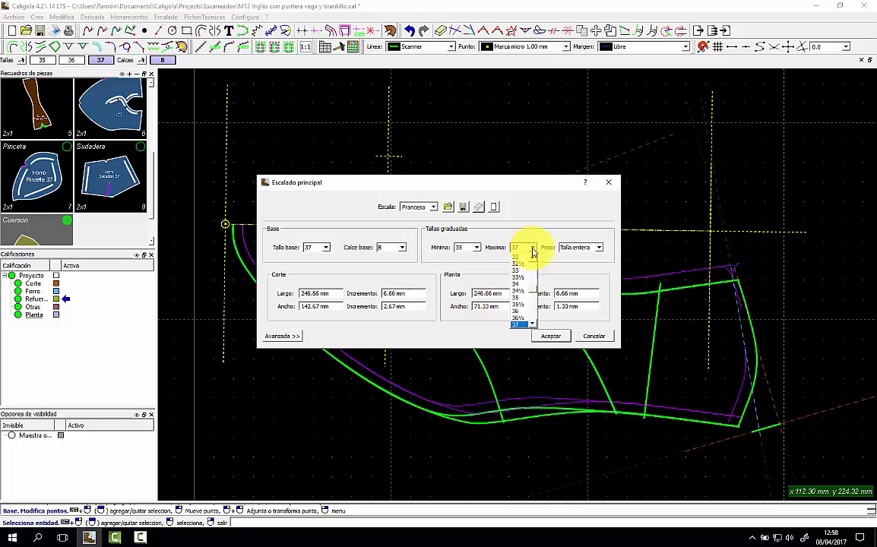
click(527, 314)
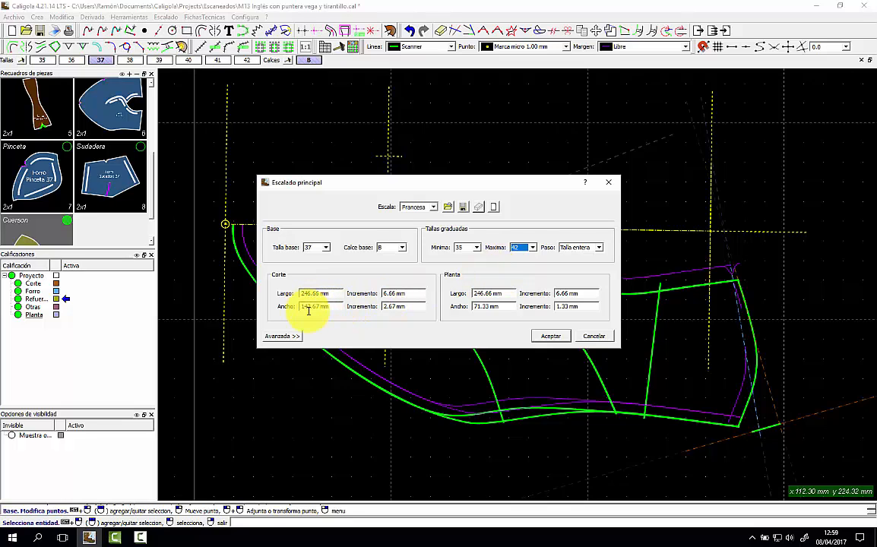
click(555, 339)
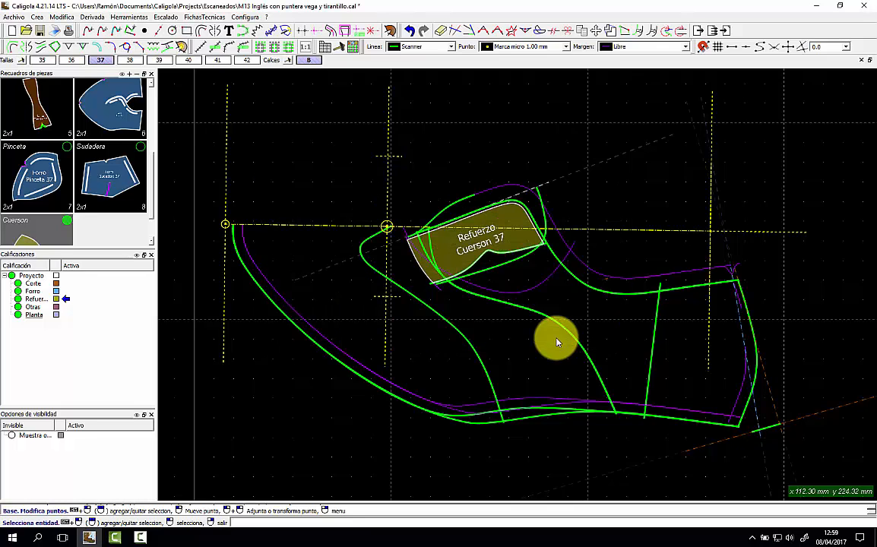
Measure the pattern from toe to heel with the curved ruler and set the Corte length to 265.68 mm in the grading parameters.
click(204, 48)
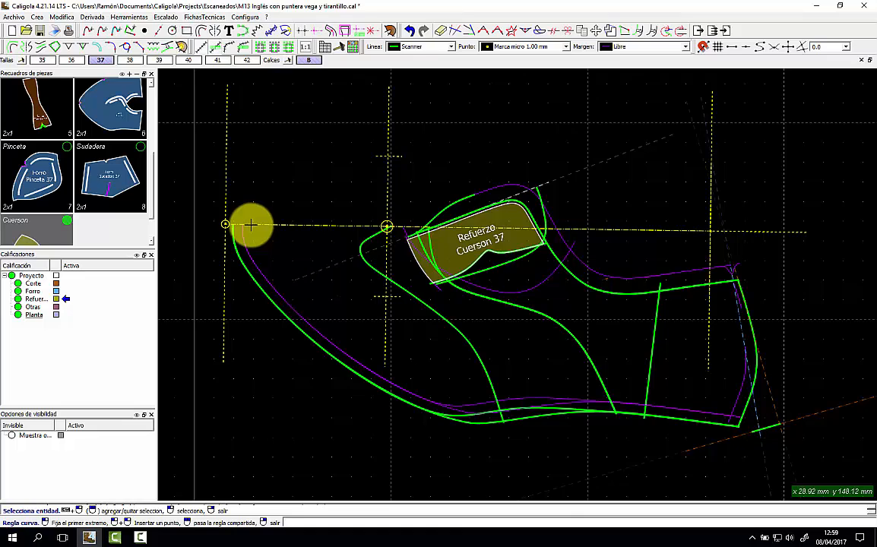
click(251, 225)
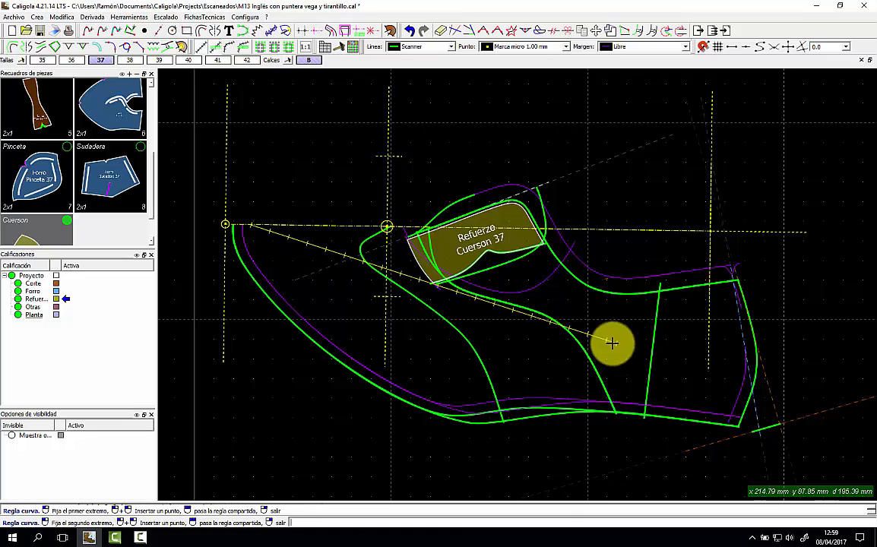
click(755, 356)
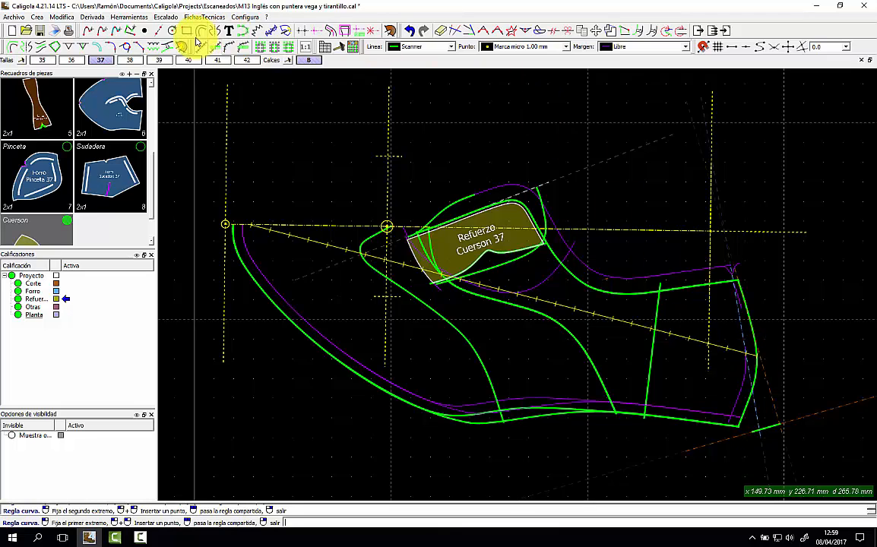
click(158, 16)
click(171, 36)
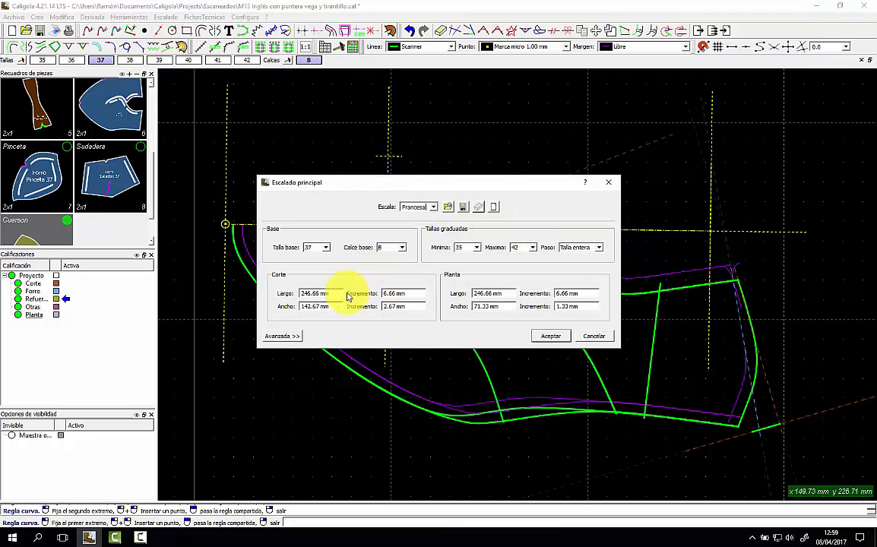
text(265.68)
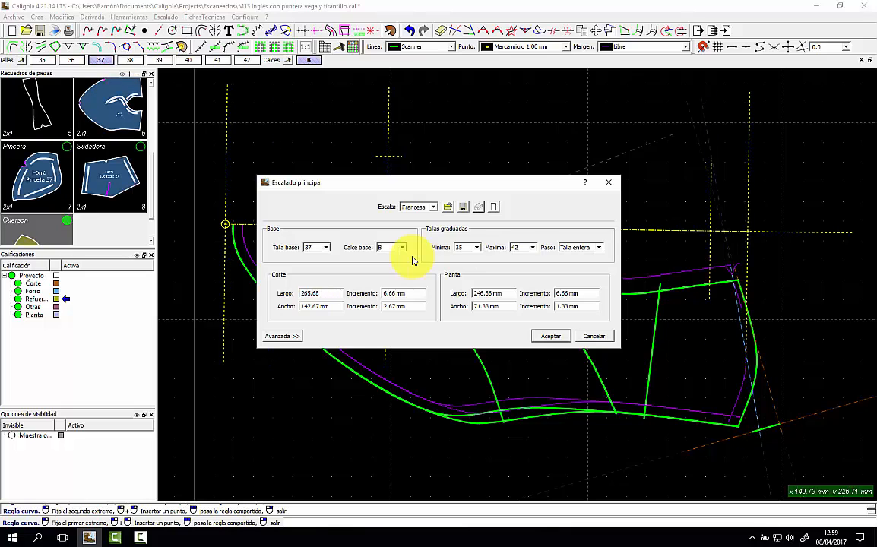
click(549, 336)
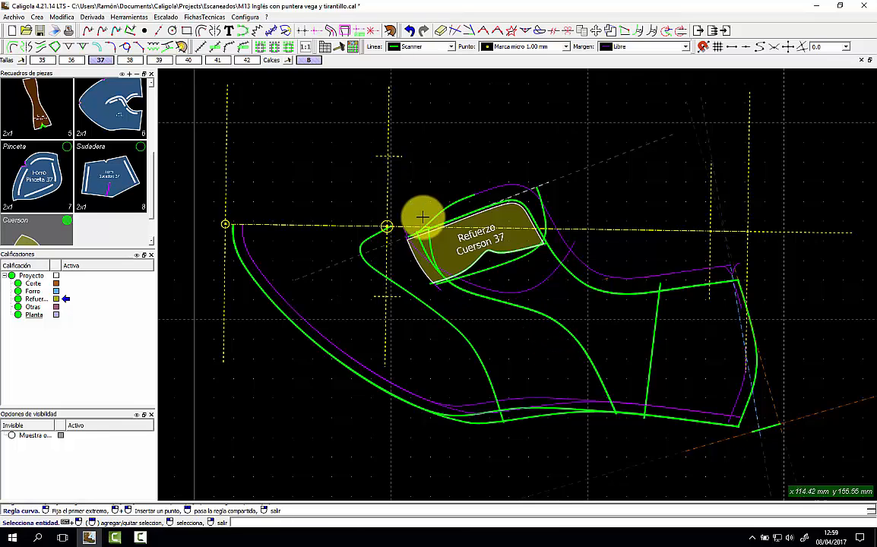
Measure from the instep point down toward the lower edge and set the Corte width to 159 mm in the grading parameters.
click(203, 50)
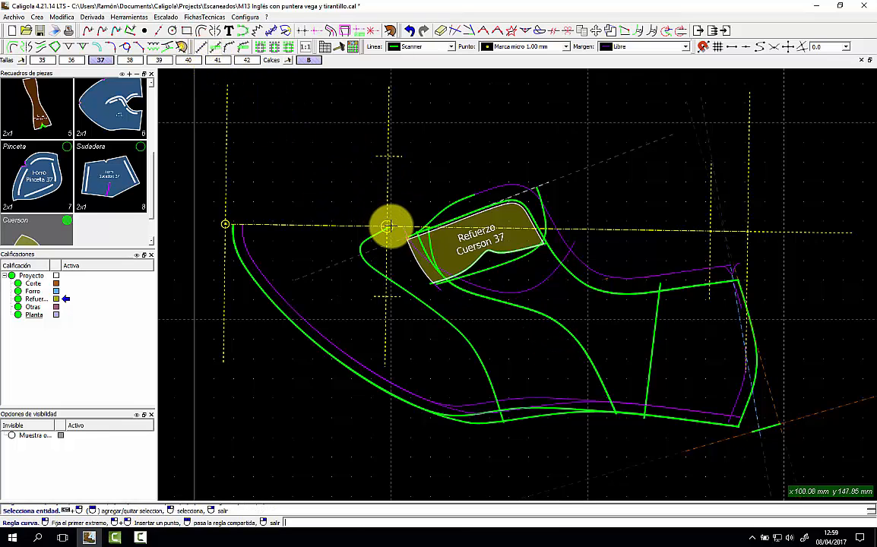
click(387, 226)
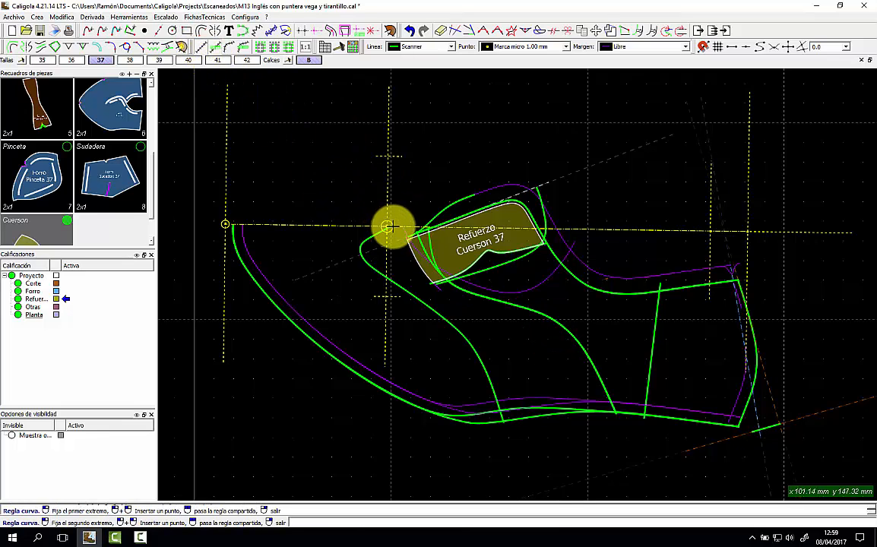
click(435, 376)
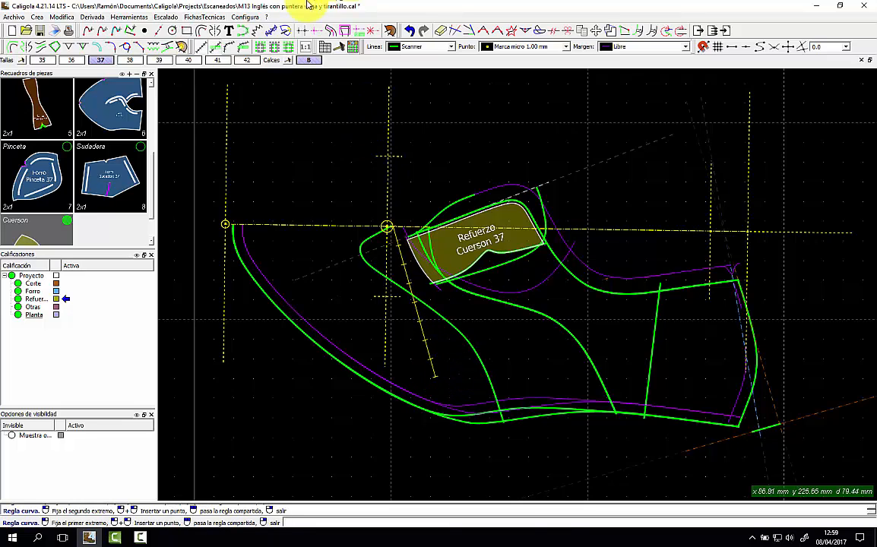
click(166, 17)
key(Escape)
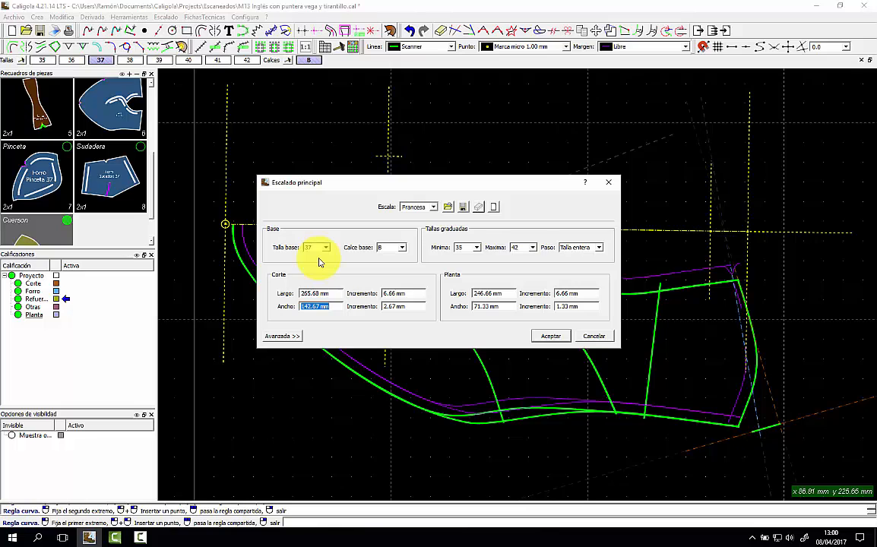
text(159)
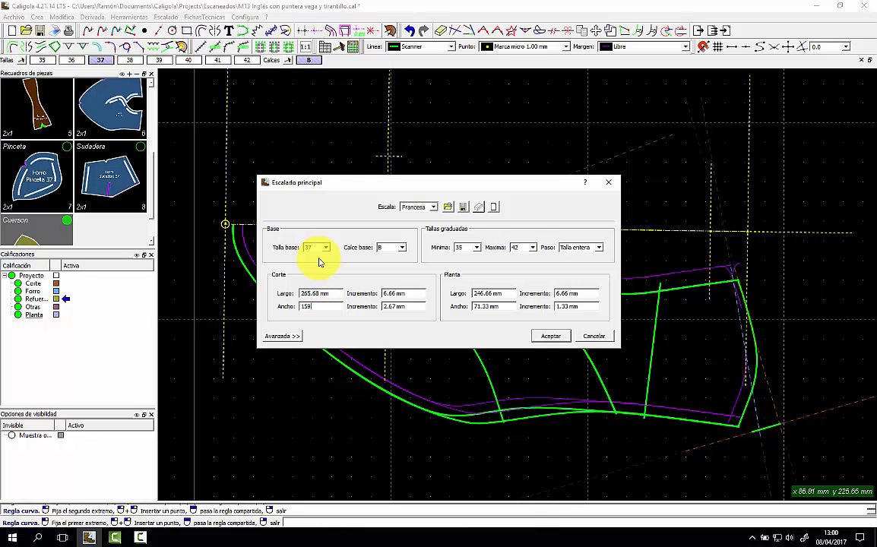
key(Return)
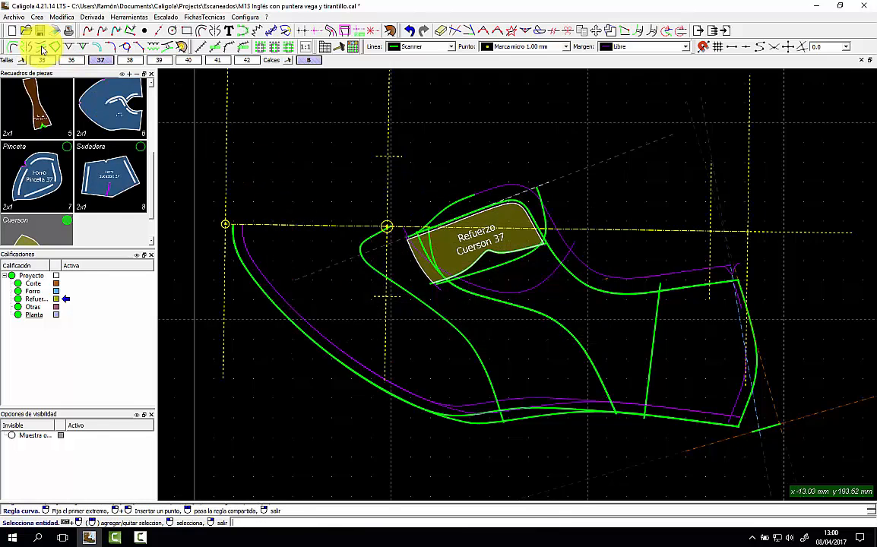
Show the nested graded sizes of the Cuerson reinforcement and examine how the outlines spread.
click(12, 46)
scroll(286, 190, up, 3)
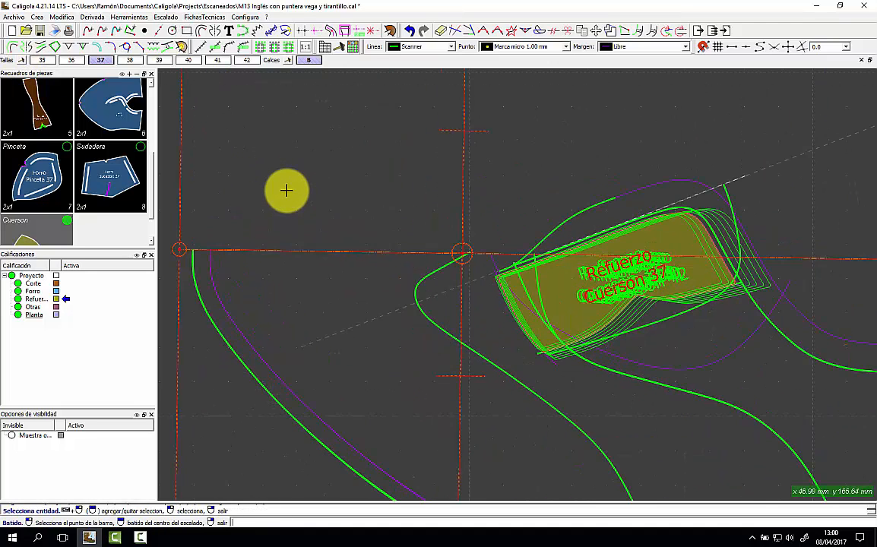
scroll(285, 194, down, 3)
scroll(34, 114, up, 3)
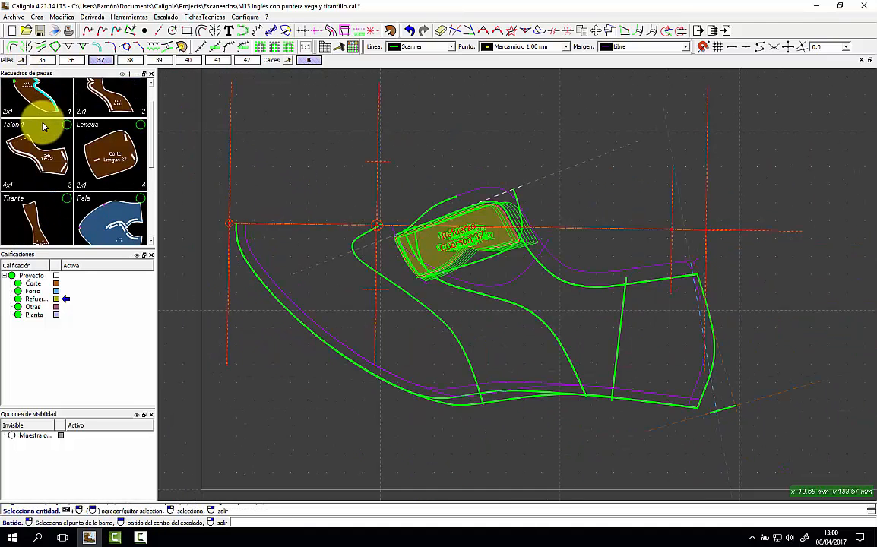
Show the nested sizes of the Puntera piece and restack them from several alignment points to compare the grading.
click(54, 103)
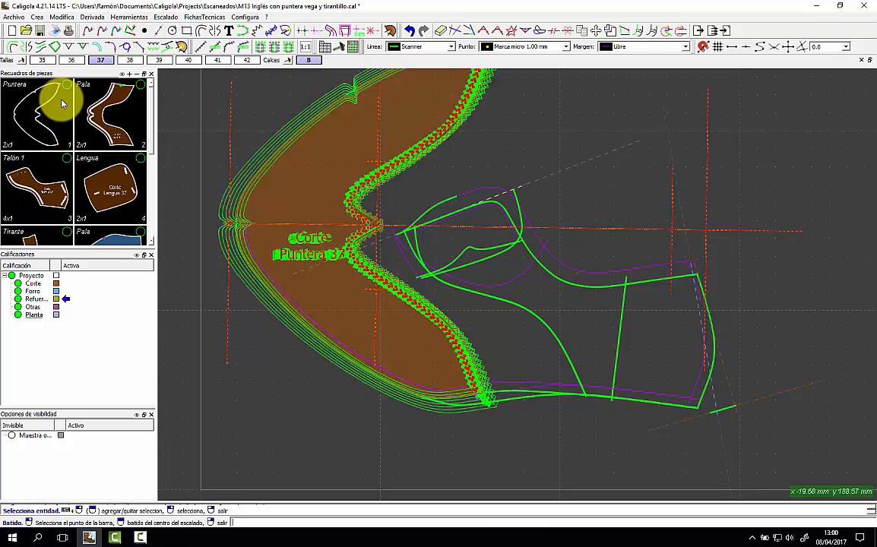
click(62, 102)
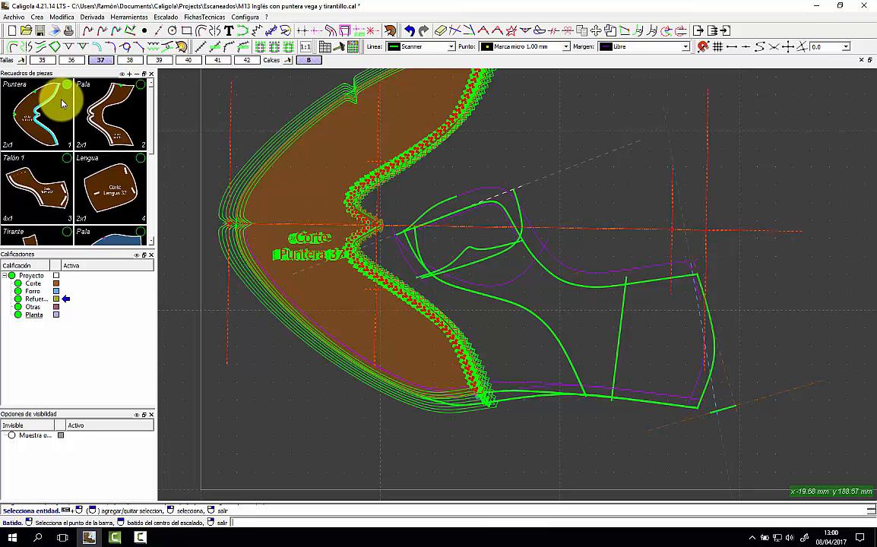
scroll(402, 155, down, 3)
scroll(418, 162, up, 2)
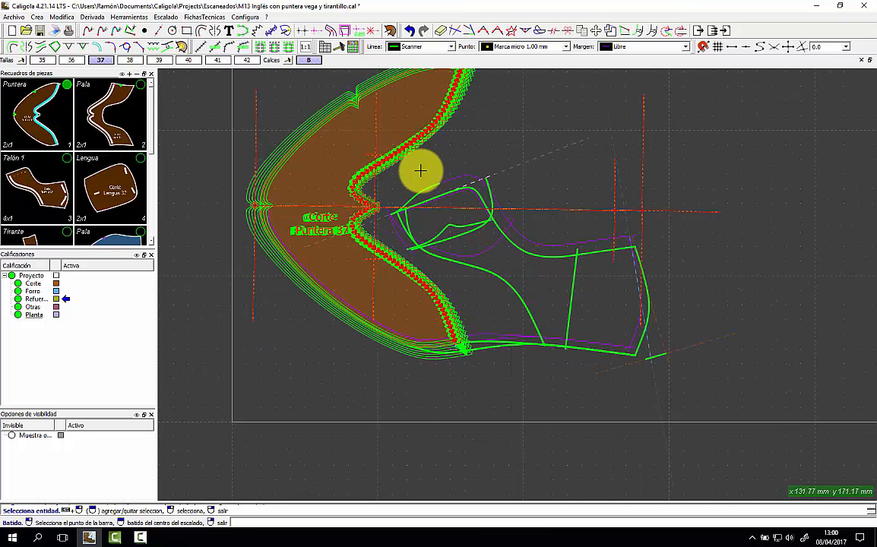
scroll(374, 206, up, 1)
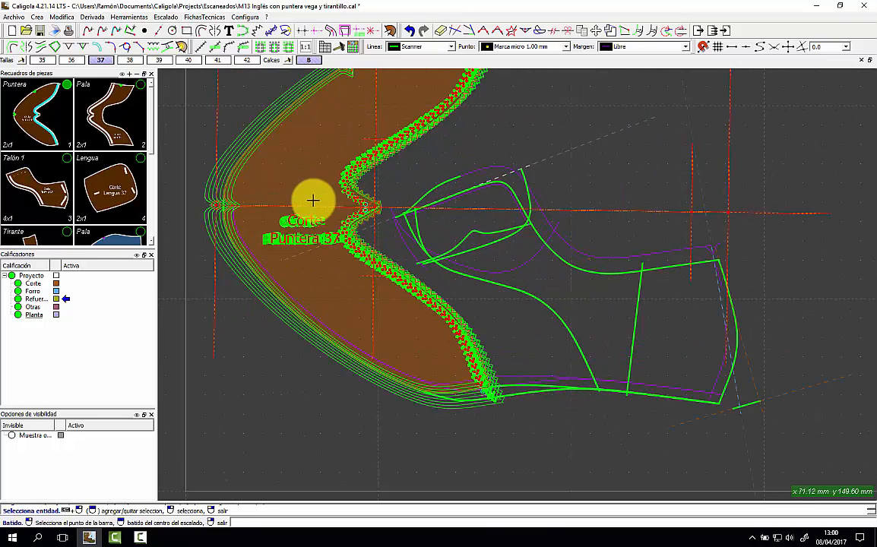
click(242, 198)
click(331, 196)
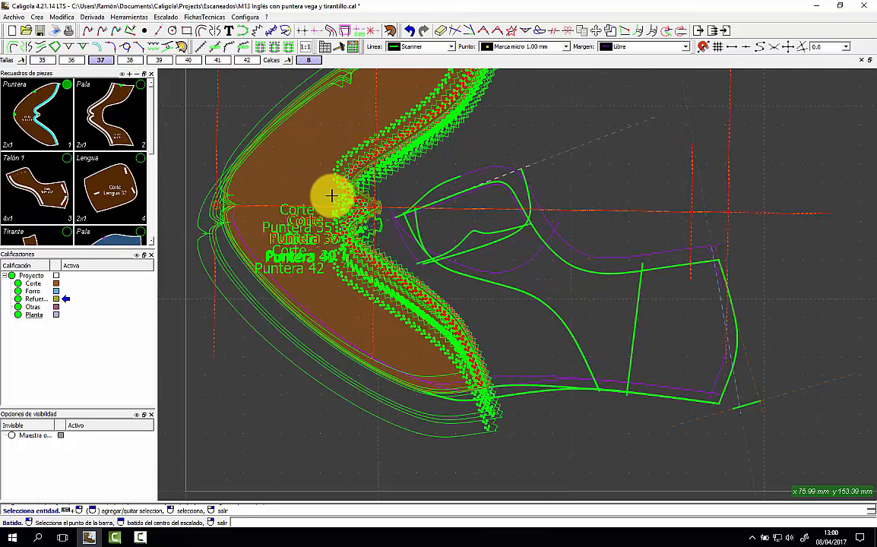
click(323, 323)
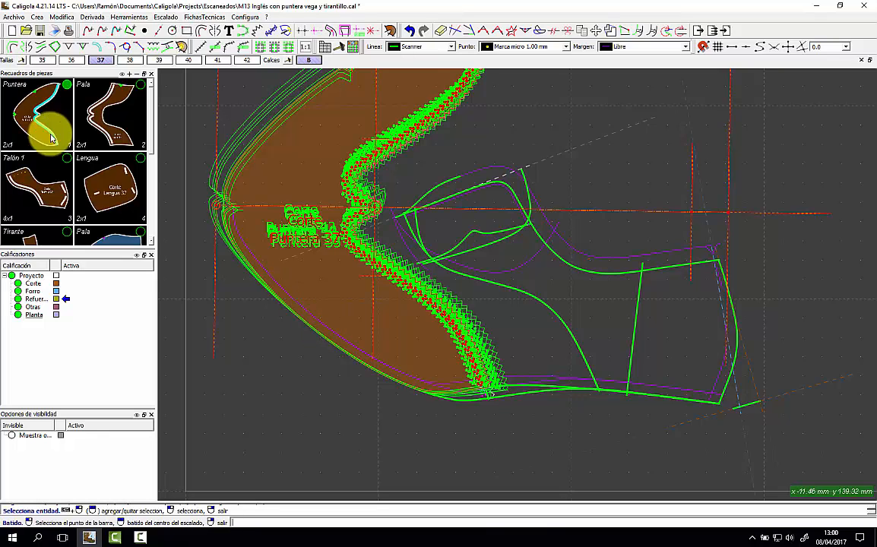
Show the nested sizes of the Corte Pala piece and restack them near the front centre point and the throat.
click(108, 113)
click(373, 212)
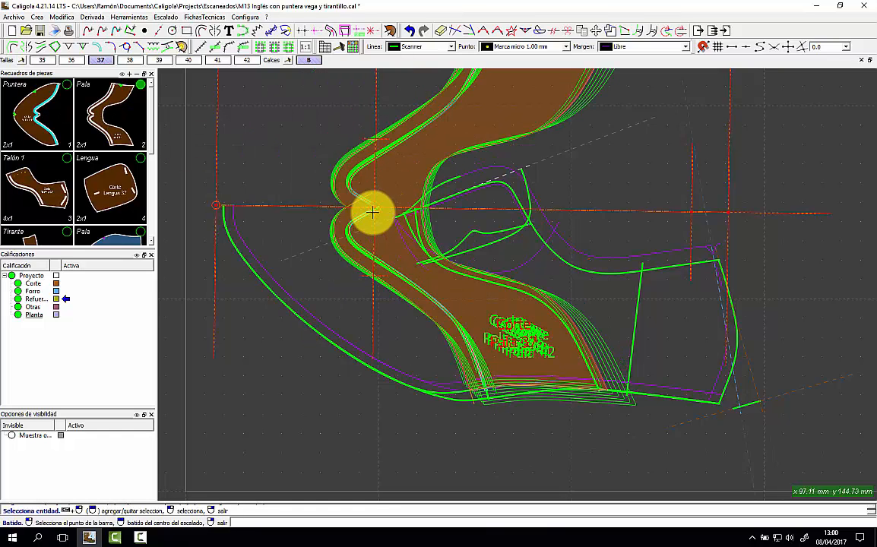
click(421, 207)
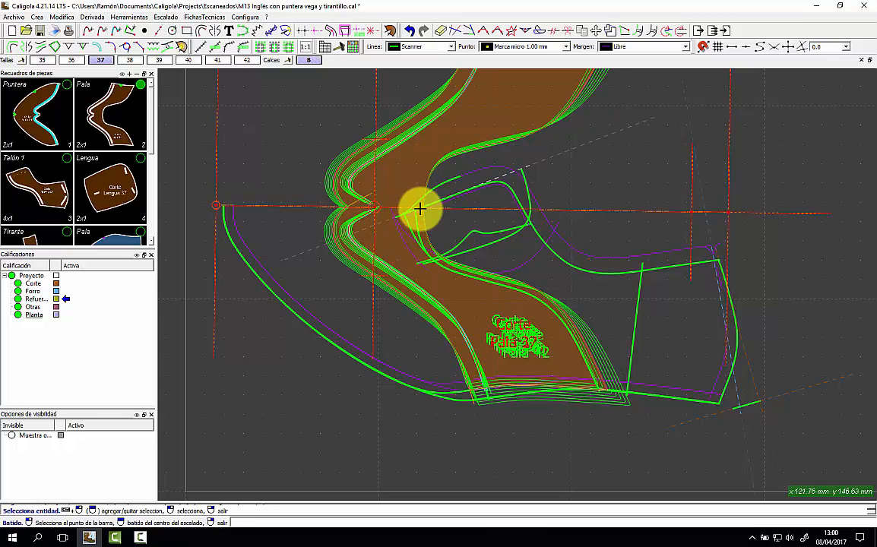
Examine the nested graded sizes of the Lengua, Talón 1 and Pinceta pieces one after another.
click(130, 189)
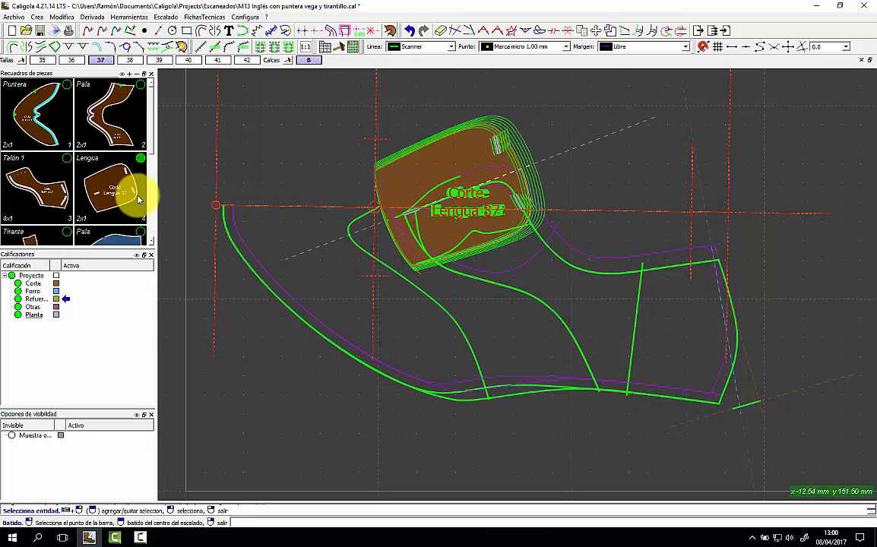
click(54, 192)
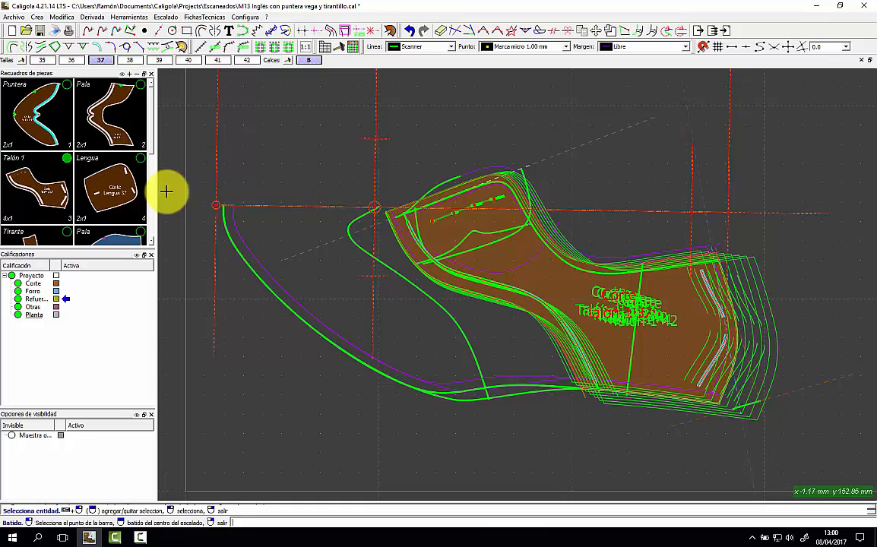
scroll(99, 163, down, 3)
click(45, 149)
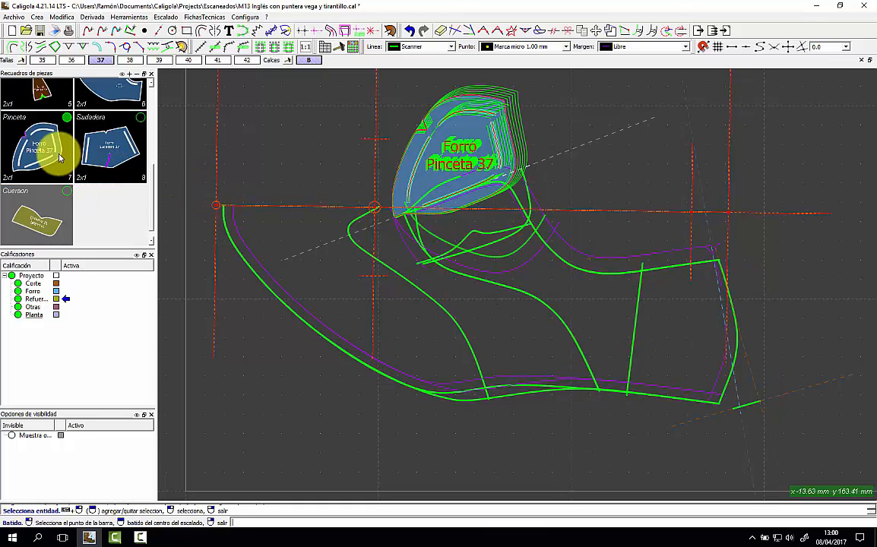
Examine the Sudadera lining and the Cuerson reinforcement one after another, using the front centre point for the size restacking.
click(90, 149)
click(66, 215)
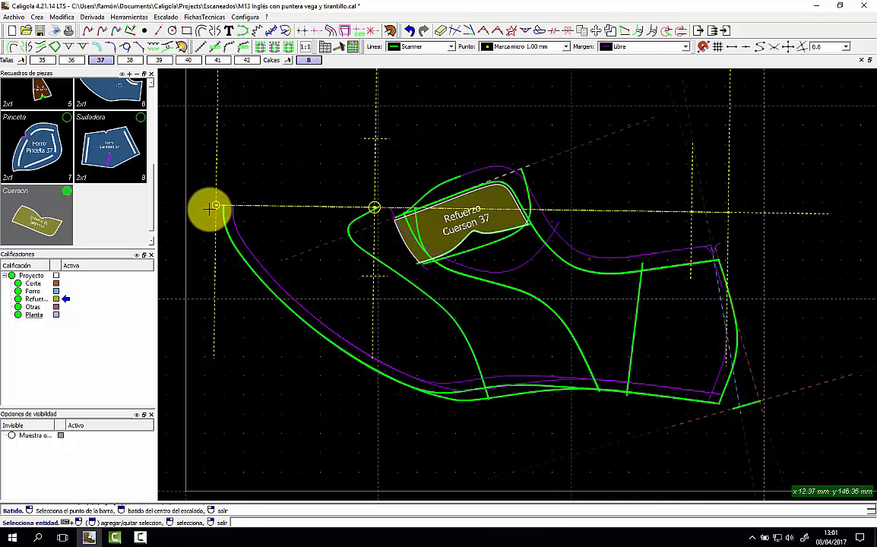
click(213, 205)
scroll(555, 189, down, 2)
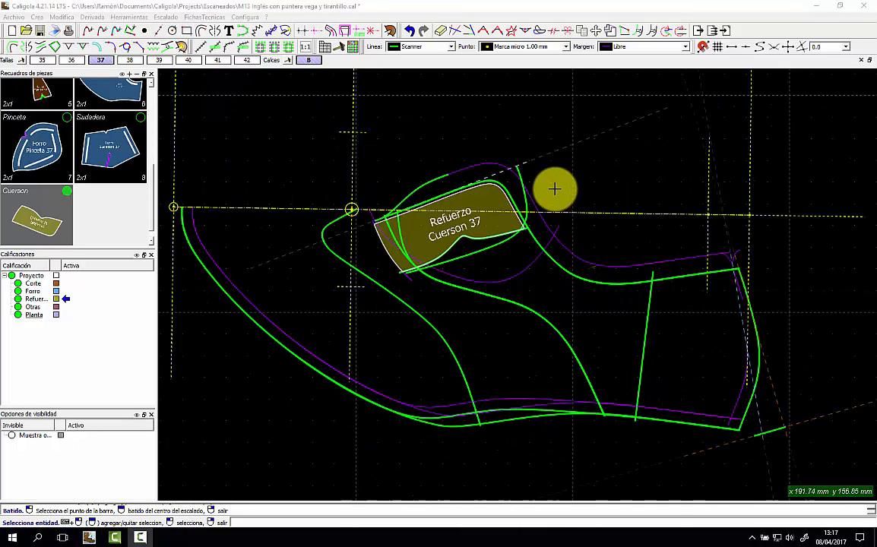
Display the cutting pieces Puntera, Pala, Talón 1, Lengua and Tirante together over the base pattern.
scroll(30, 114, up, 4)
click(29, 114)
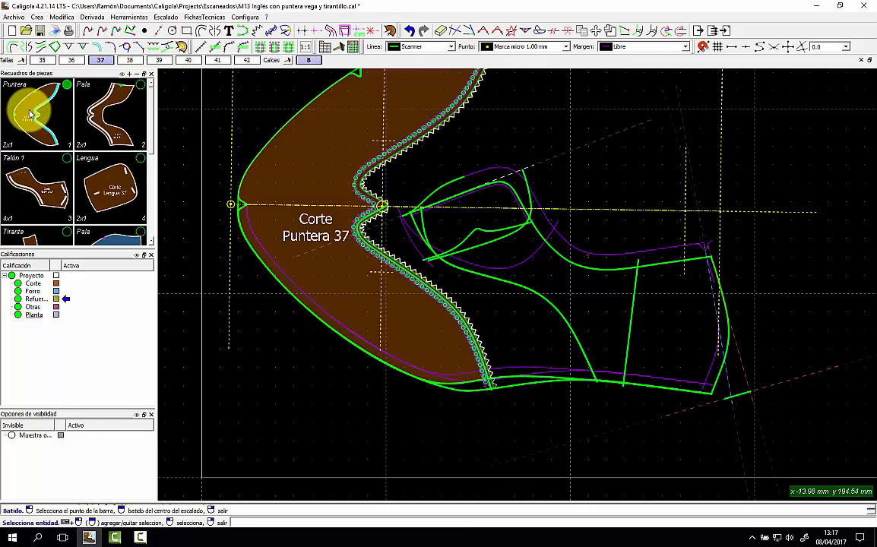
click(92, 120)
click(67, 172)
click(101, 186)
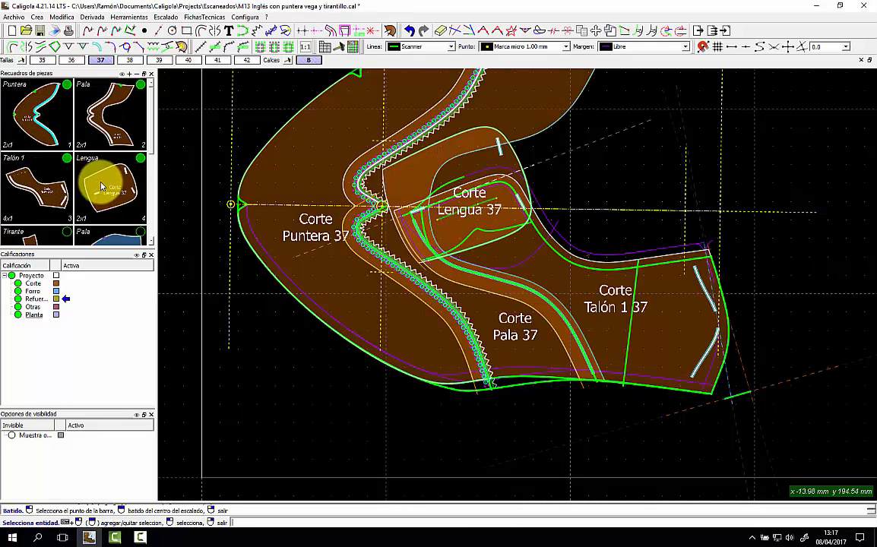
scroll(92, 190, down, 2)
click(46, 152)
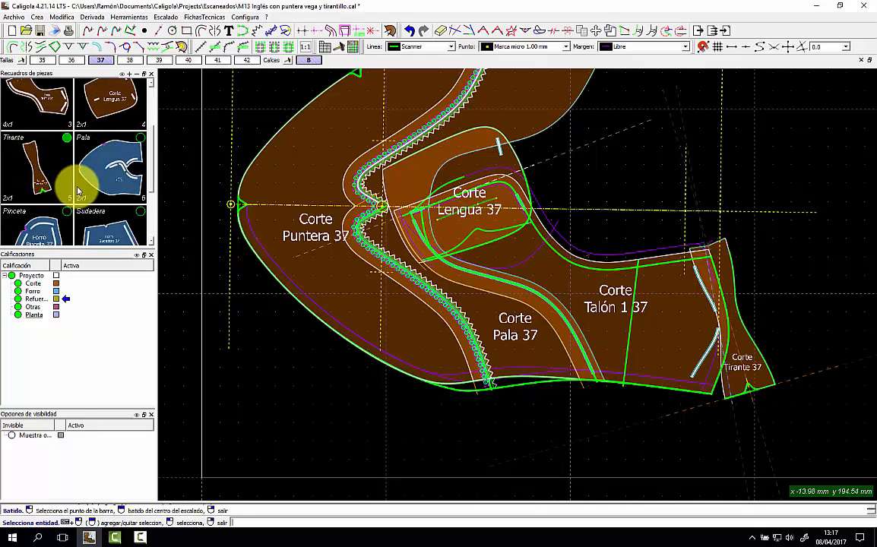
Add the lining pieces Pala, Pinceta and Sudadera and the Cuerson reinforcement to the displayed set.
click(102, 178)
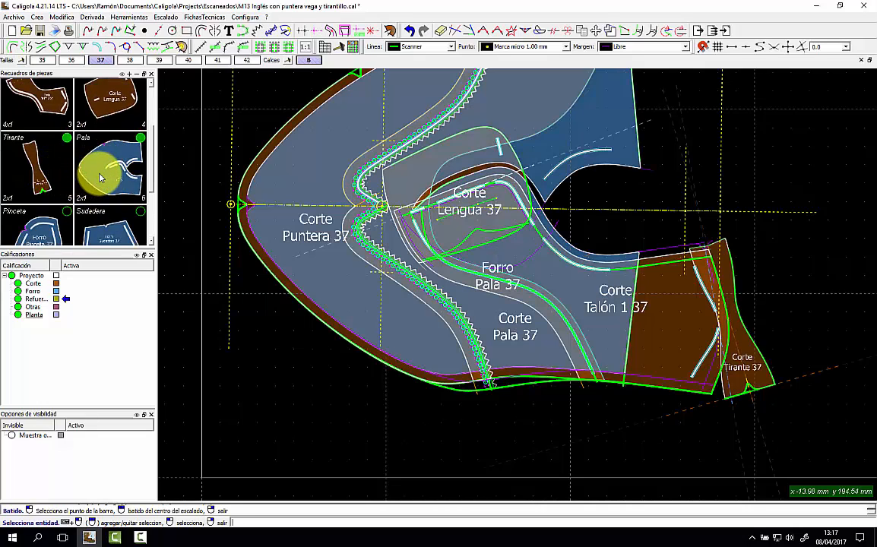
click(64, 208)
click(105, 221)
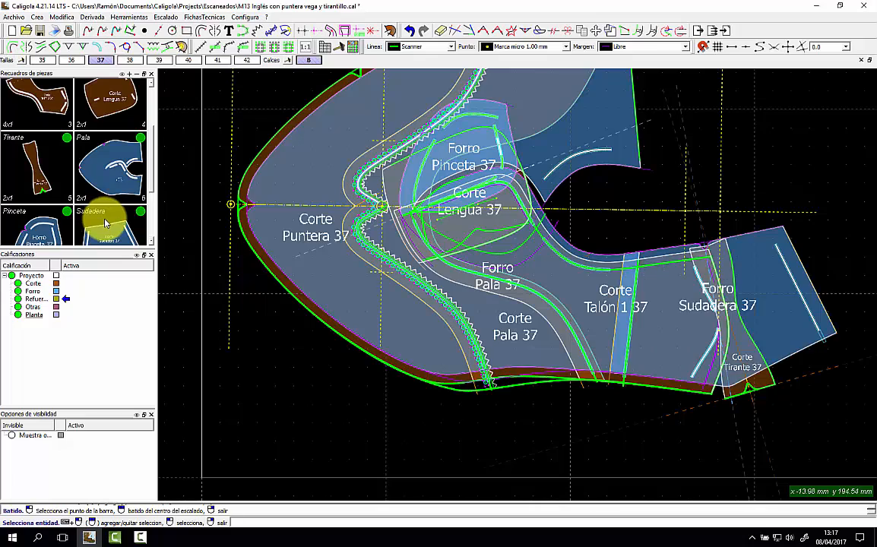
scroll(99, 209, down, 3)
click(38, 196)
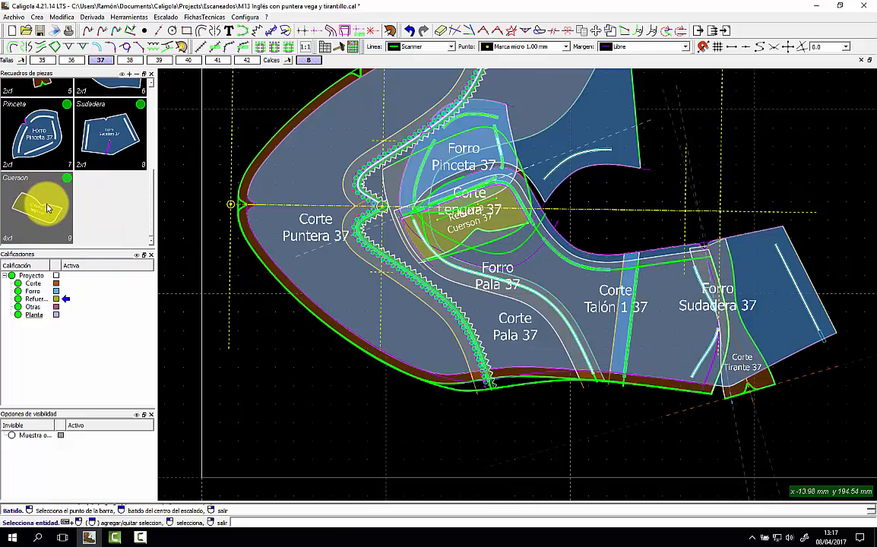
middle_drag(313, 207, 314, 276)
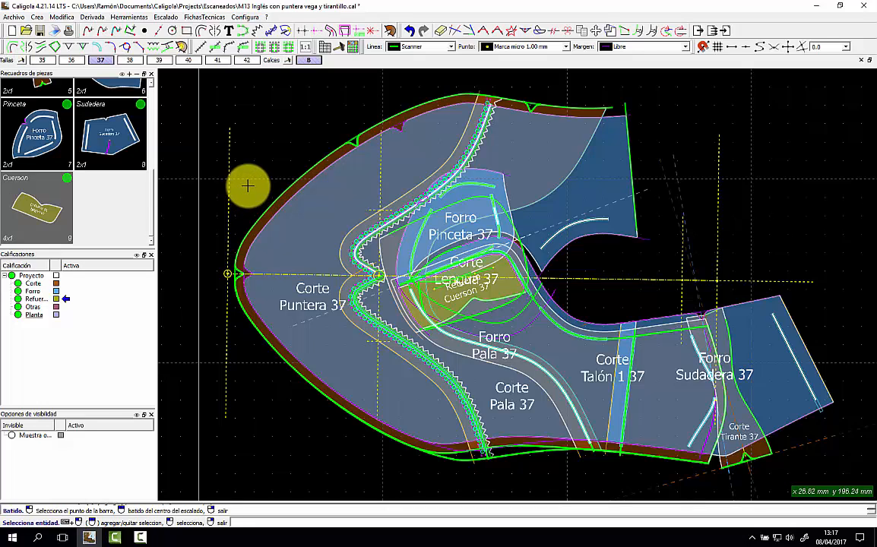
Show only the Cuerson reinforcement again and create a cover page (portada) for the main variant.
click(66, 183)
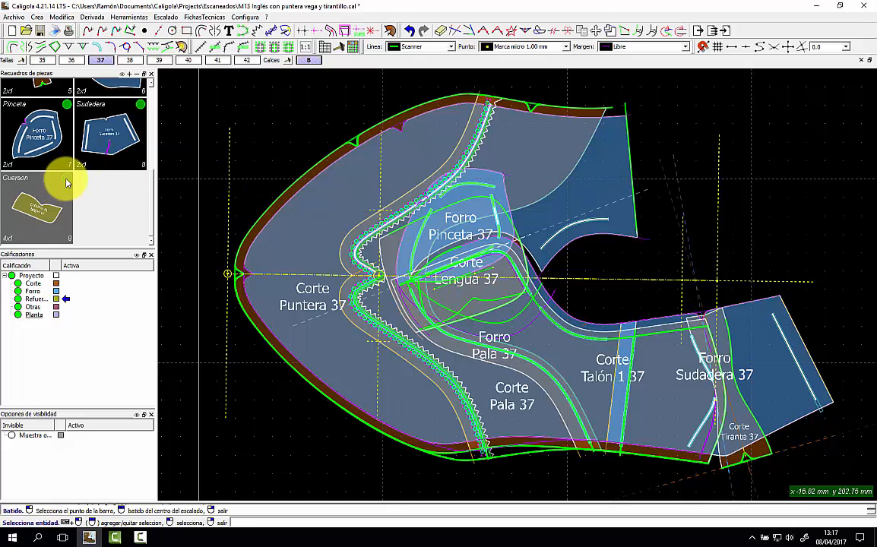
click(66, 183)
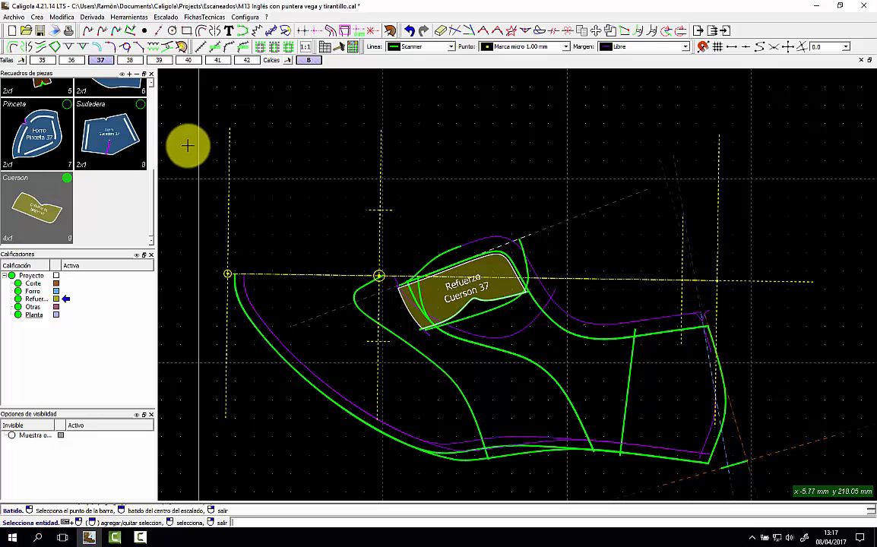
click(203, 18)
mouse_move(219, 34)
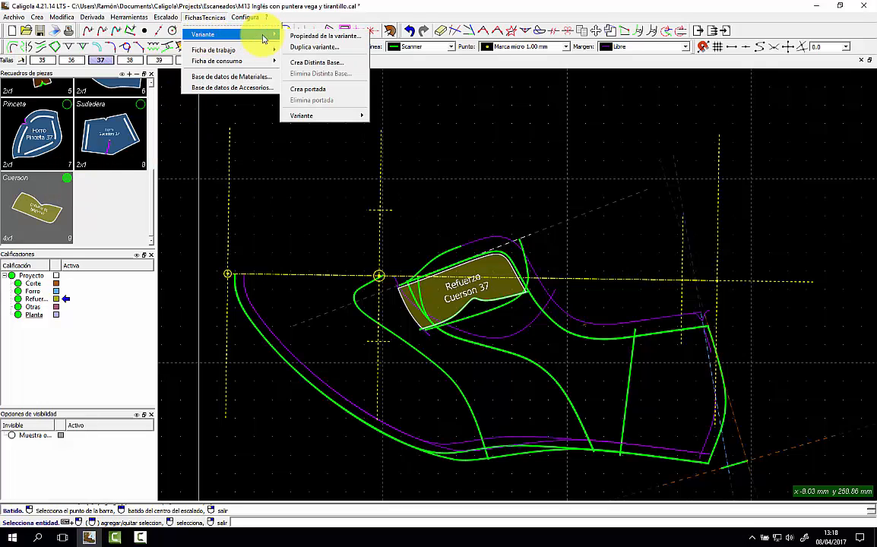
click(307, 87)
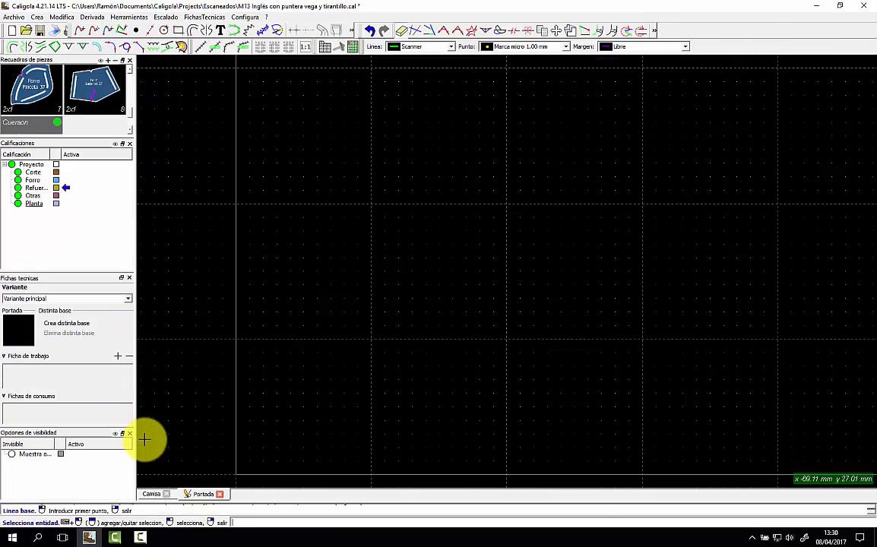
Import the lines of the Puntera, Pala and Talón 1 pieces into the cover page and place them there.
click(62, 17)
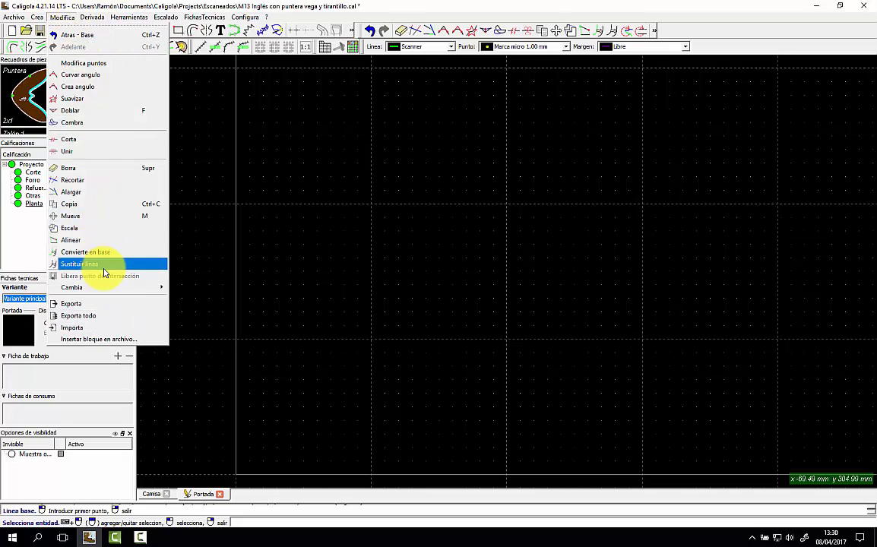
click(91, 325)
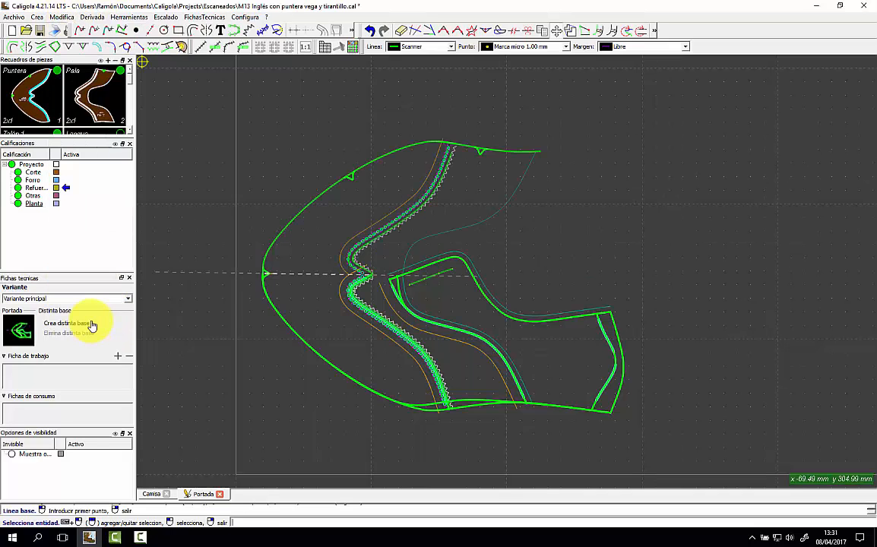
scroll(510, 257, up, 1)
click(516, 251)
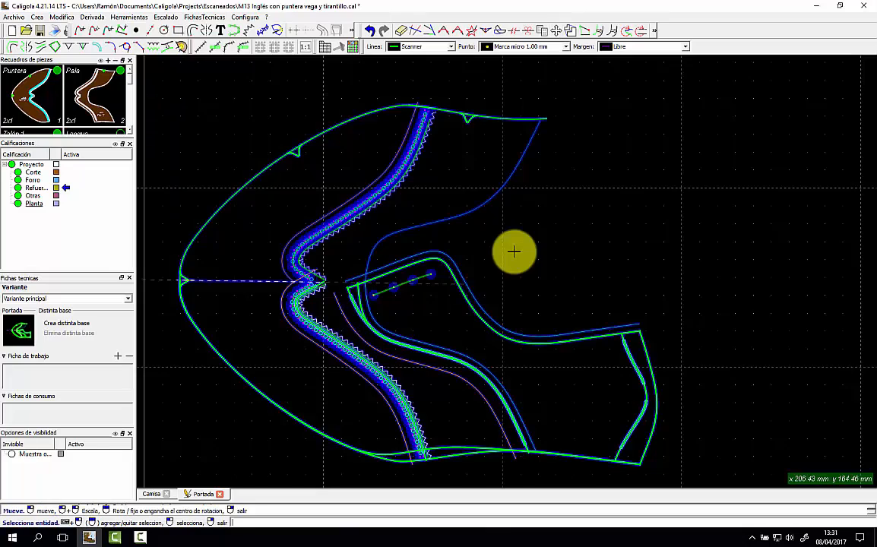
click(514, 251)
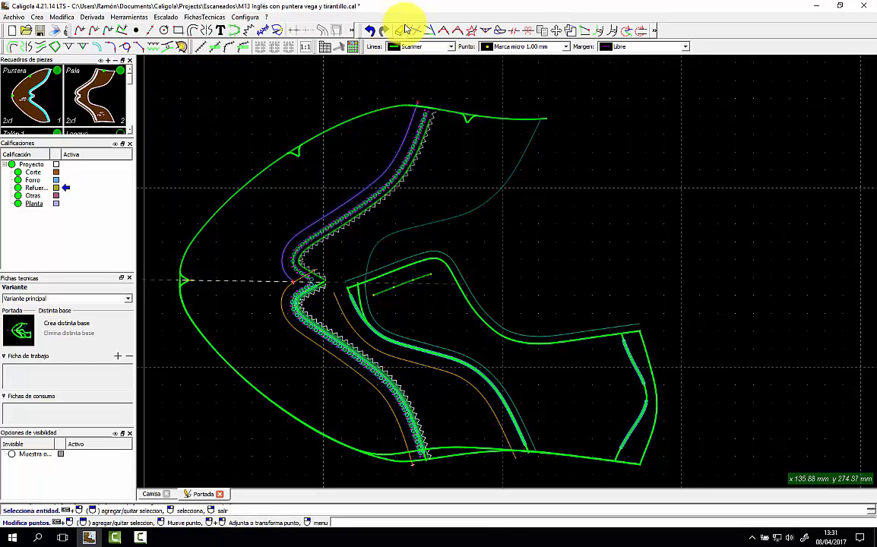
Delete the three 8 mm margin lines beside the toe cap seams and the heel piece's front curve.
click(400, 29)
click(285, 302)
click(283, 308)
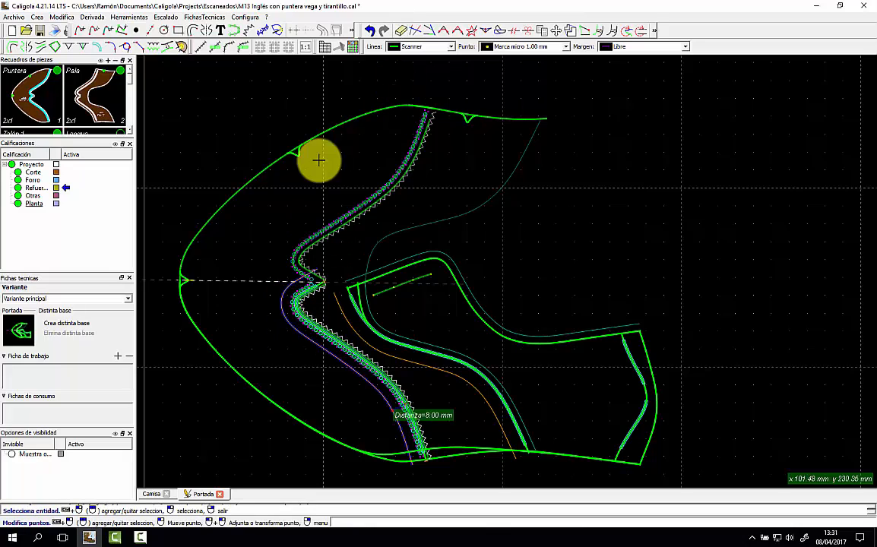
click(401, 29)
click(412, 362)
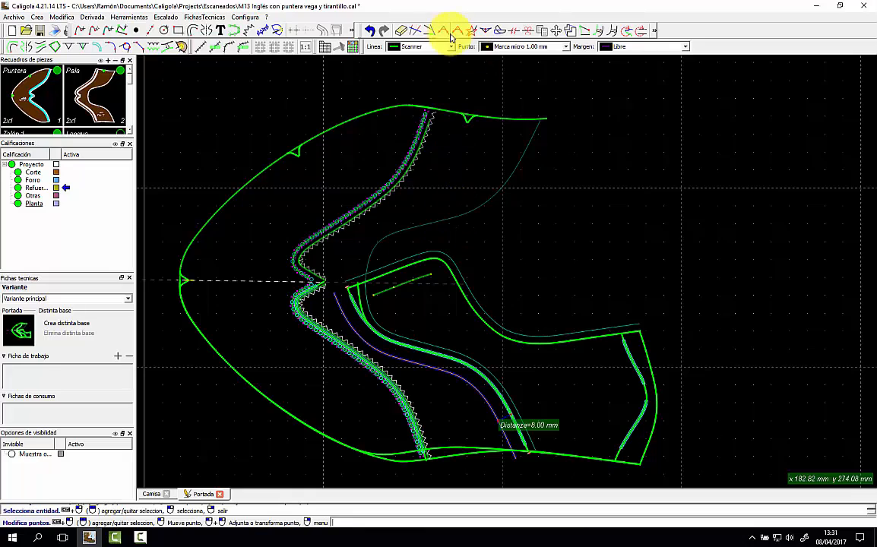
click(401, 30)
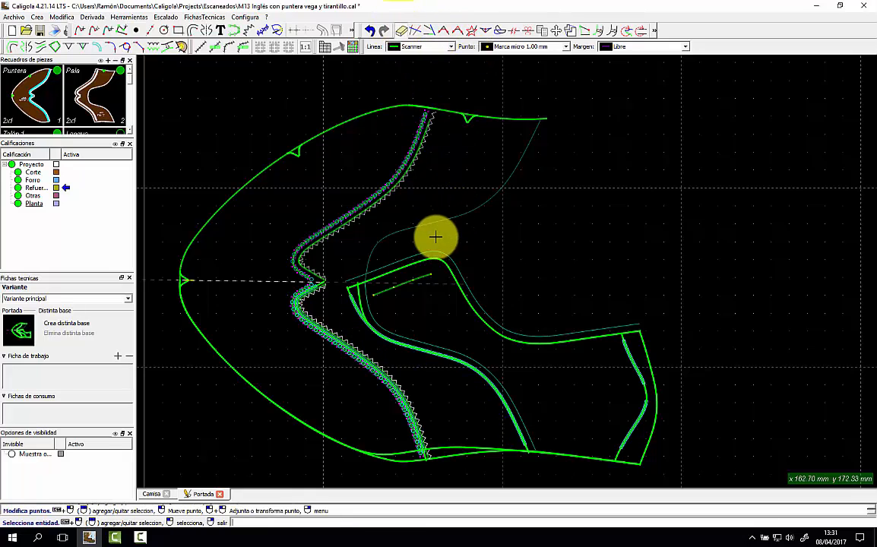
Delete the 1.50 mm band and the duplicate line along the heel piece's front curve.
right_click(351, 302)
click(368, 307)
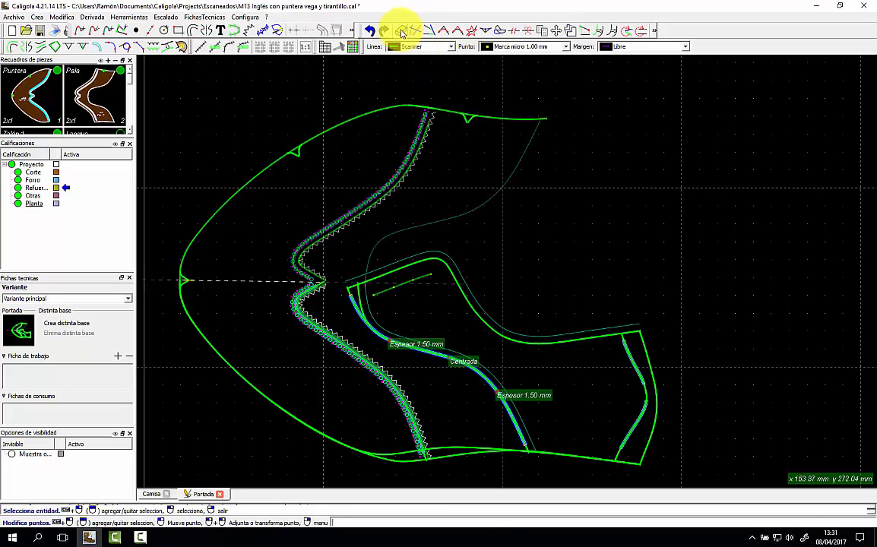
click(400, 30)
click(354, 299)
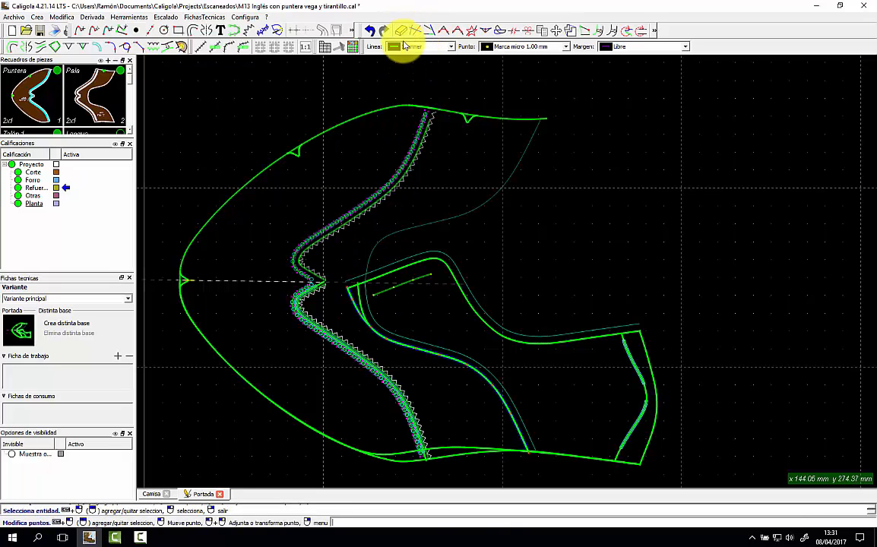
click(404, 32)
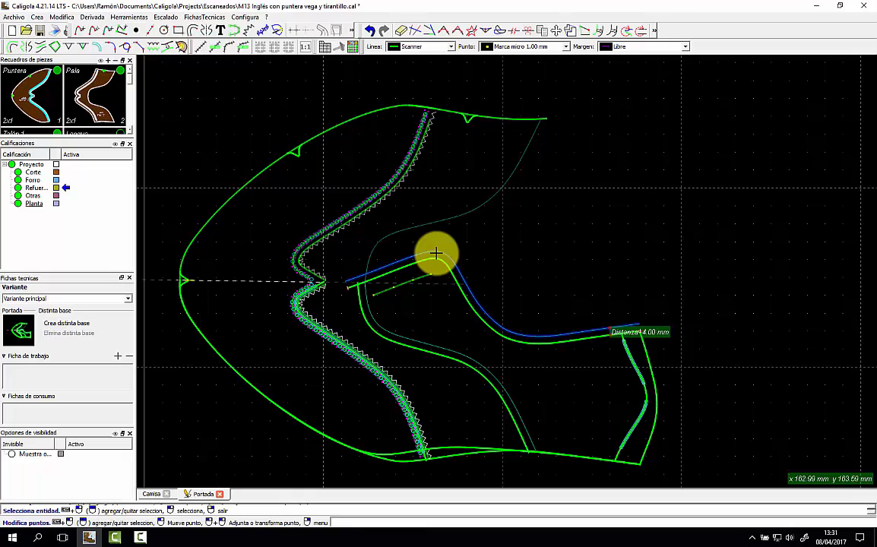
Delete the 4 mm margin above the topline and the thin offset curves on both halves of the vamp.
click(399, 33)
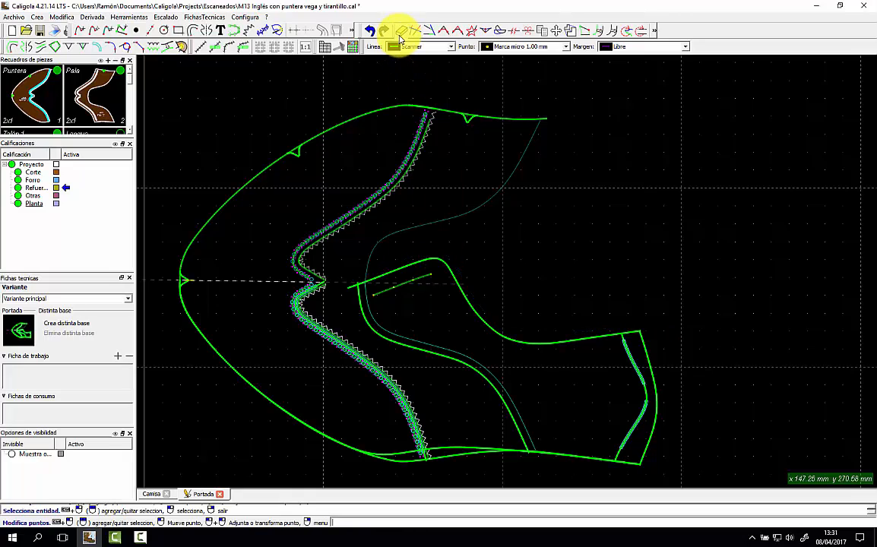
click(425, 224)
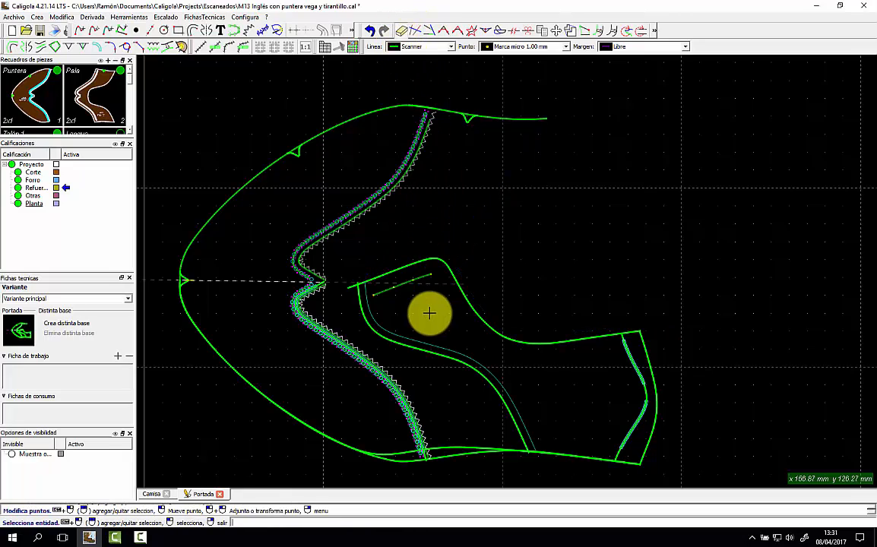
click(413, 336)
click(401, 31)
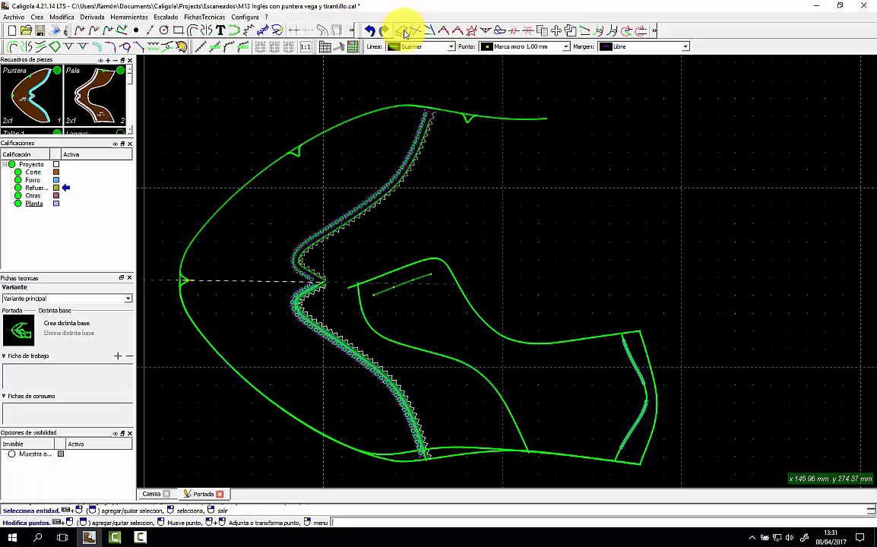
Delete the upper and lower 1.50 mm bands along the curve at the heel's back end.
click(640, 376)
click(404, 35)
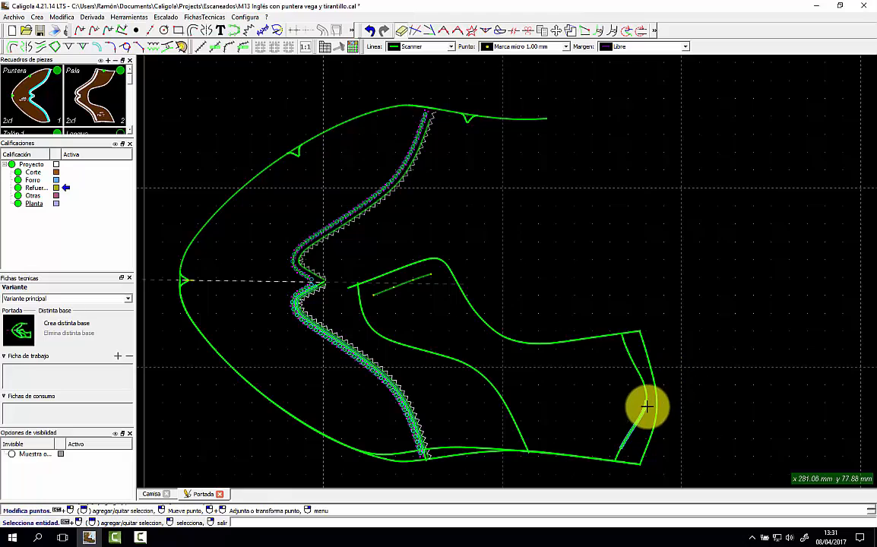
click(648, 397)
click(667, 400)
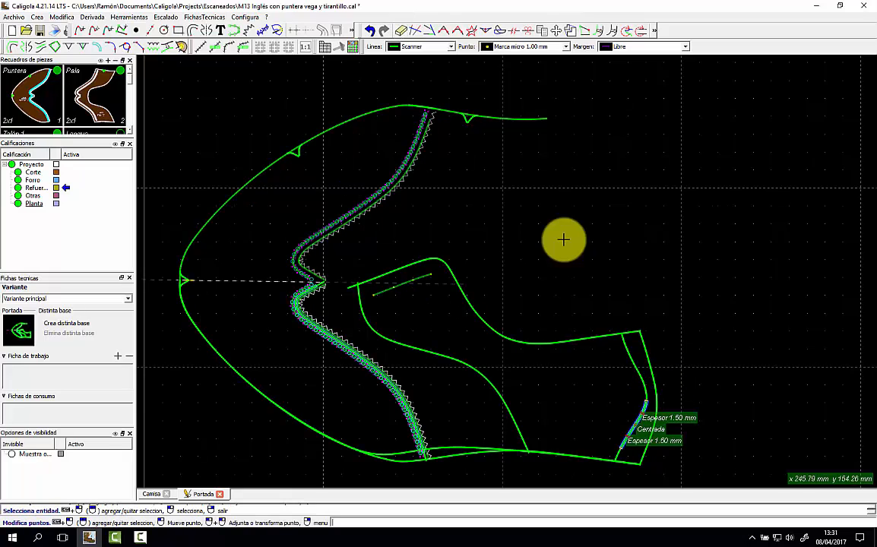
click(406, 34)
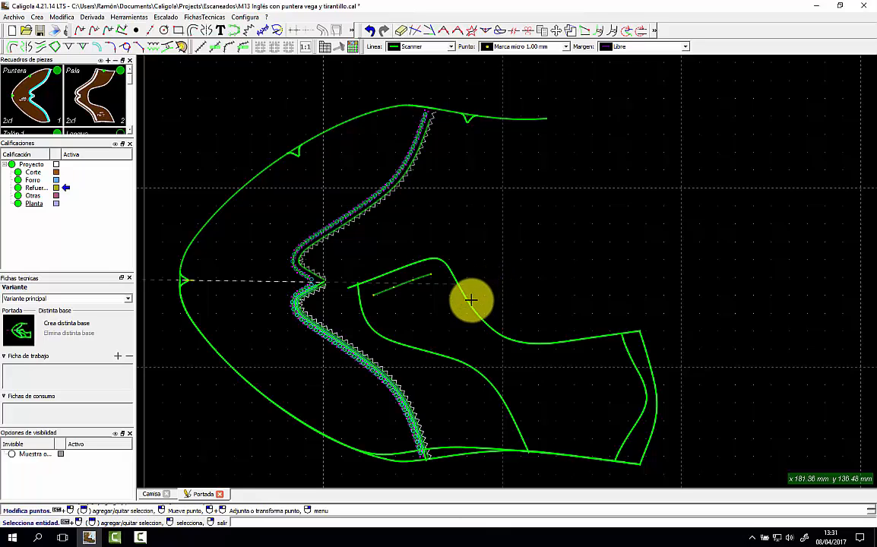
Add a Costura 2.00 mm stitching margin along the inner side of the heel piece's full topline.
click(641, 47)
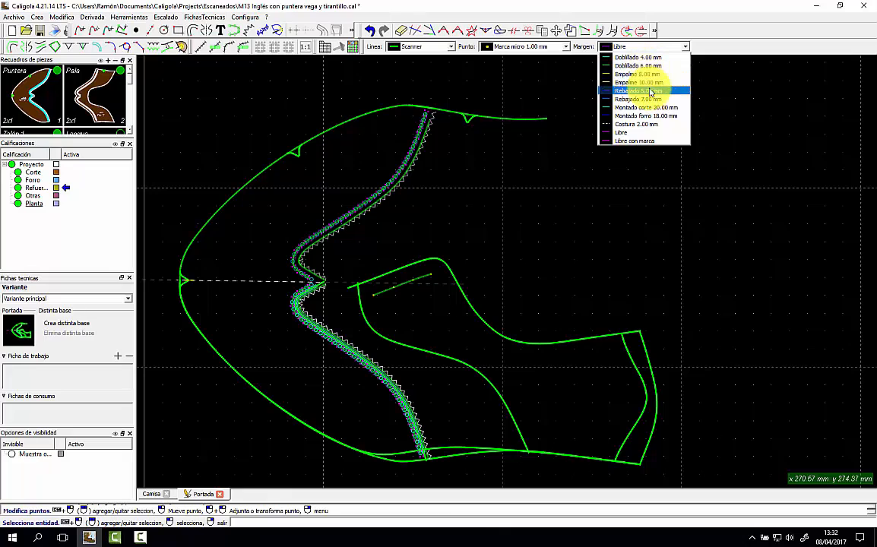
click(637, 124)
scroll(605, 342, up, 1)
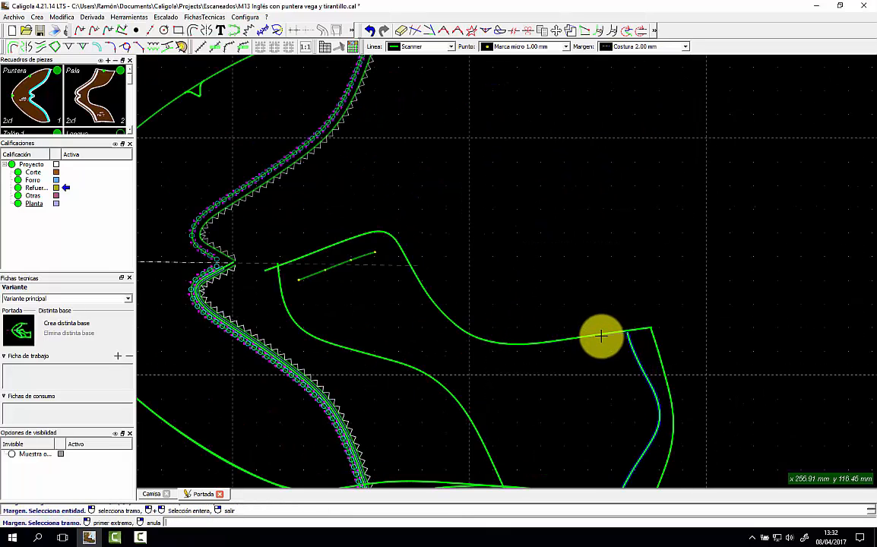
click(601, 335)
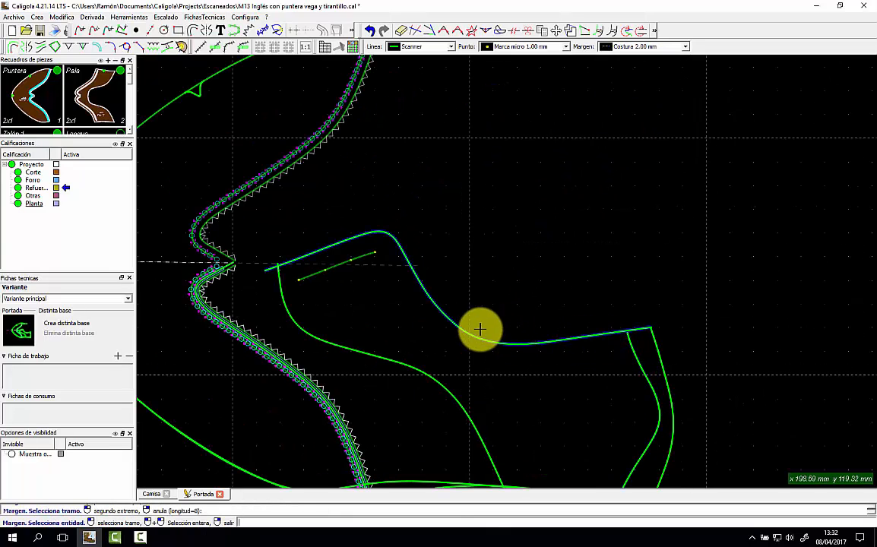
click(651, 359)
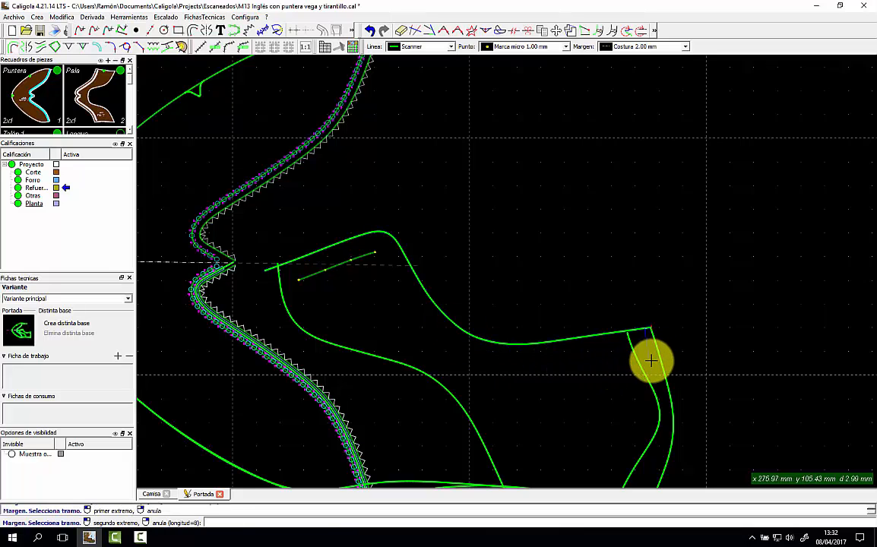
click(292, 291)
click(316, 292)
scroll(390, 327, up, 3)
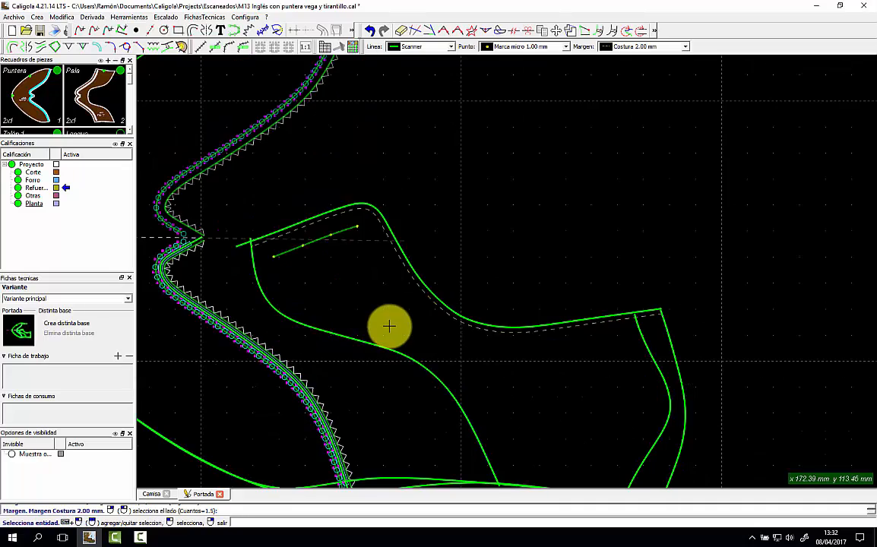
middle_drag(393, 339, 417, 225)
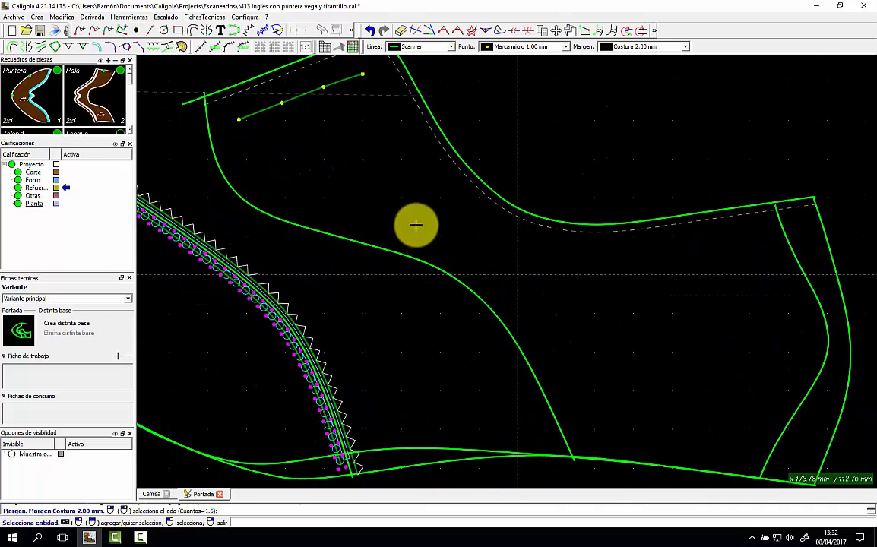
Add a Costura 2.00 mm stitching margin on the toe-facing side of the heel piece's full front curve.
click(256, 208)
click(174, 99)
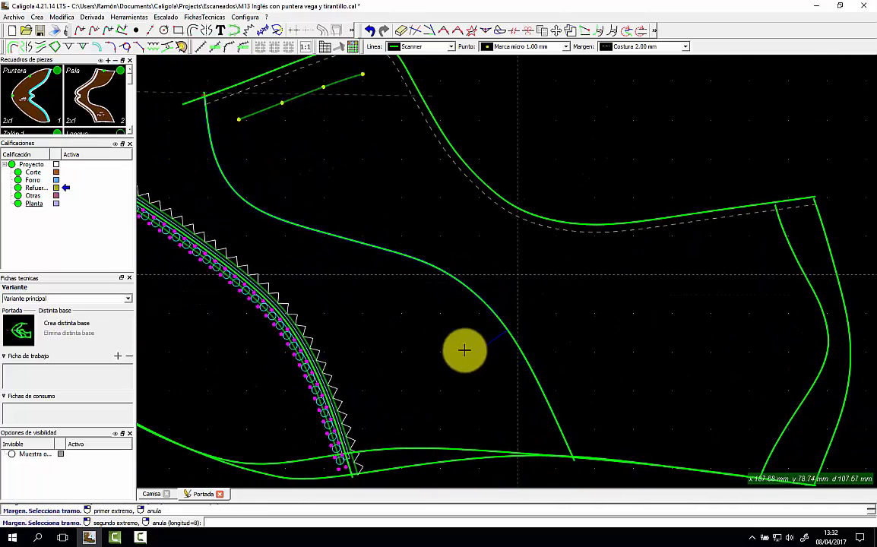
click(542, 457)
click(515, 404)
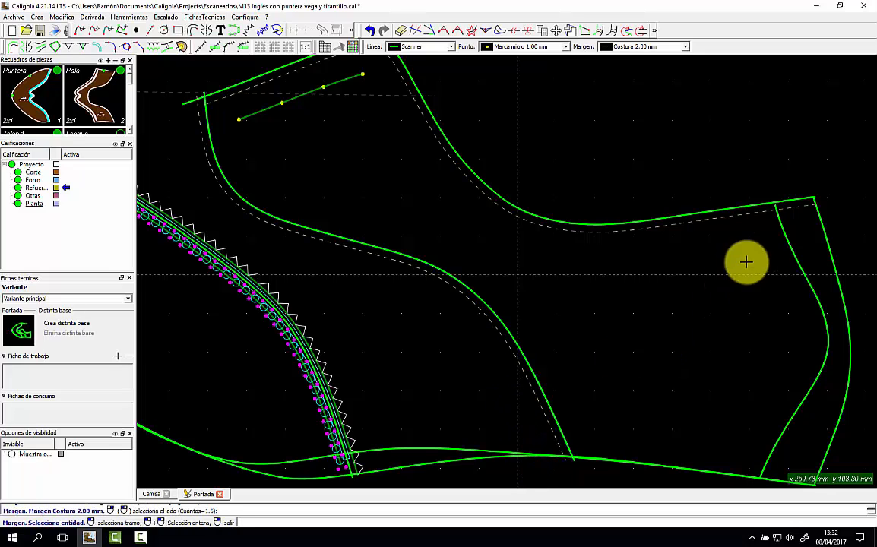
Add a Costura 2.00 mm stitching margin along the rear side of the curve at the heel's back end.
click(789, 242)
click(812, 196)
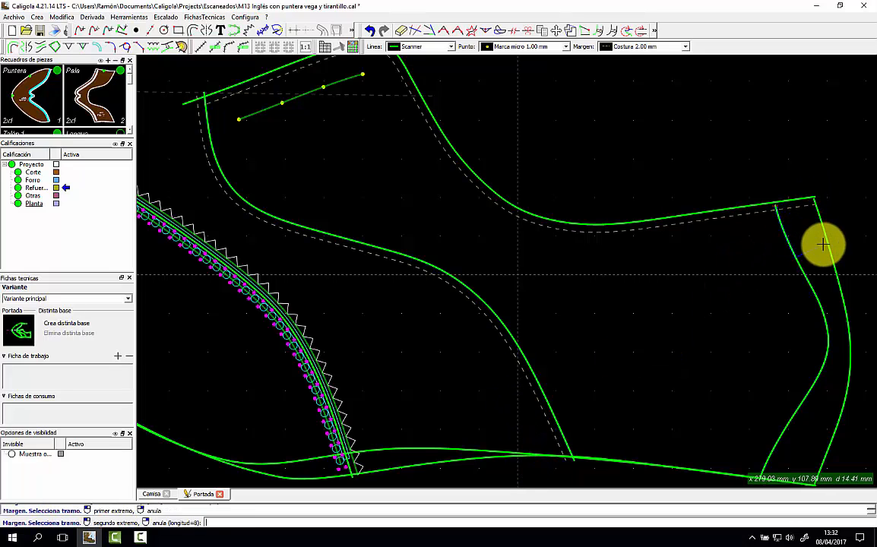
click(766, 473)
click(738, 431)
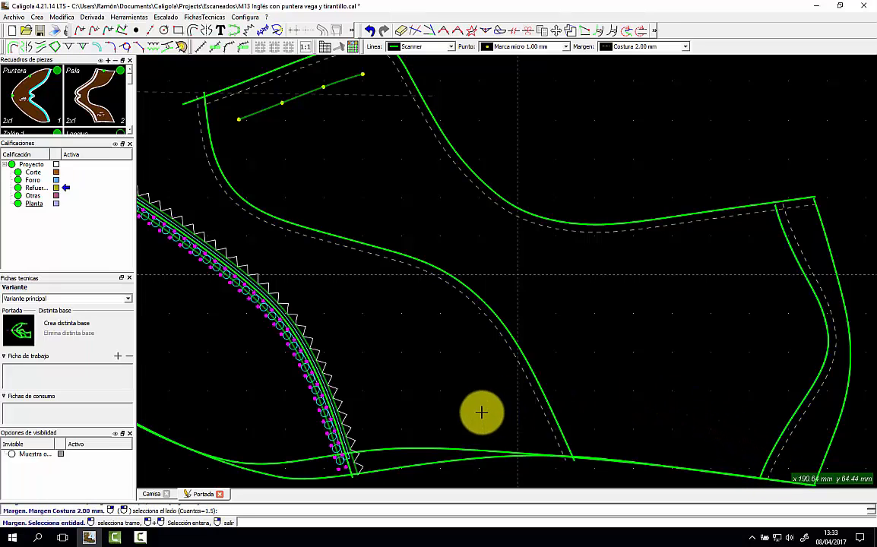
Delete the 1.50 mm band along the lower half of the toe cap seam and add a Costura 2.00 mm stitching margin there.
click(346, 456)
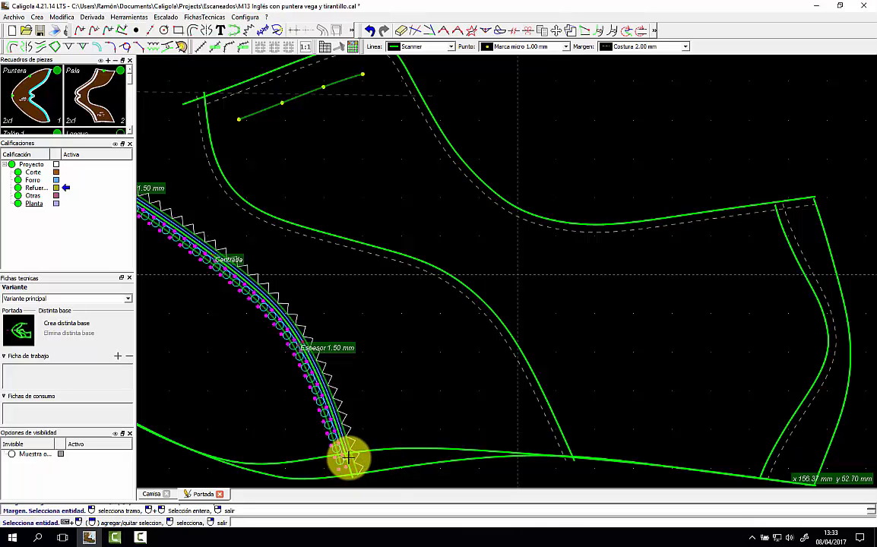
click(398, 32)
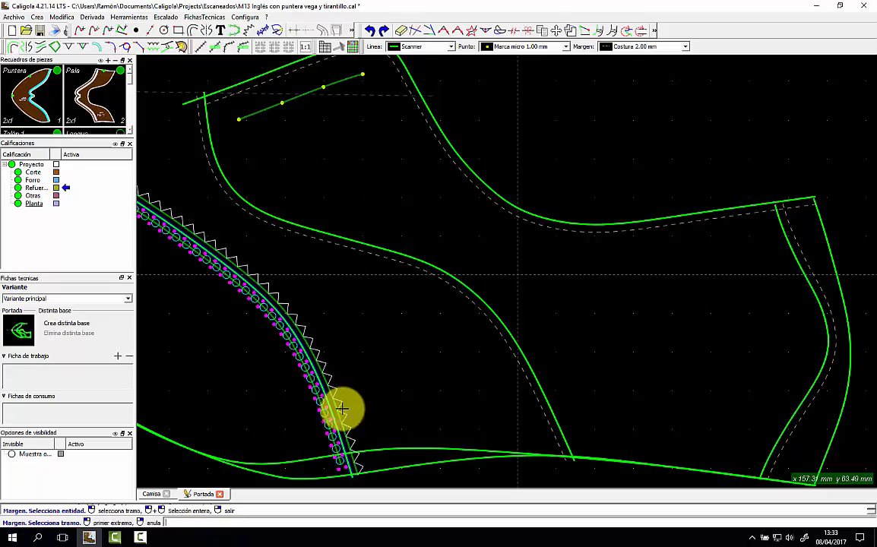
click(376, 466)
click(332, 383)
scroll(332, 382, up, 3)
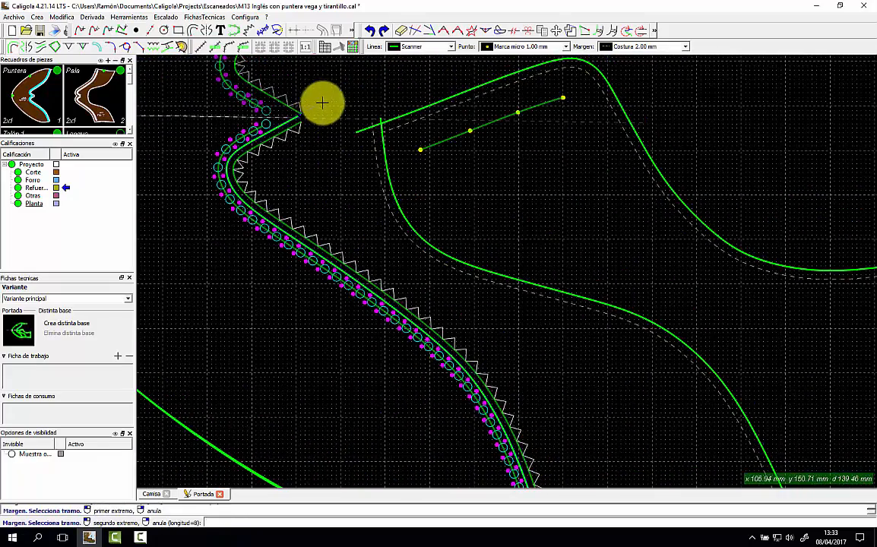
click(289, 111)
scroll(291, 120, up, 1)
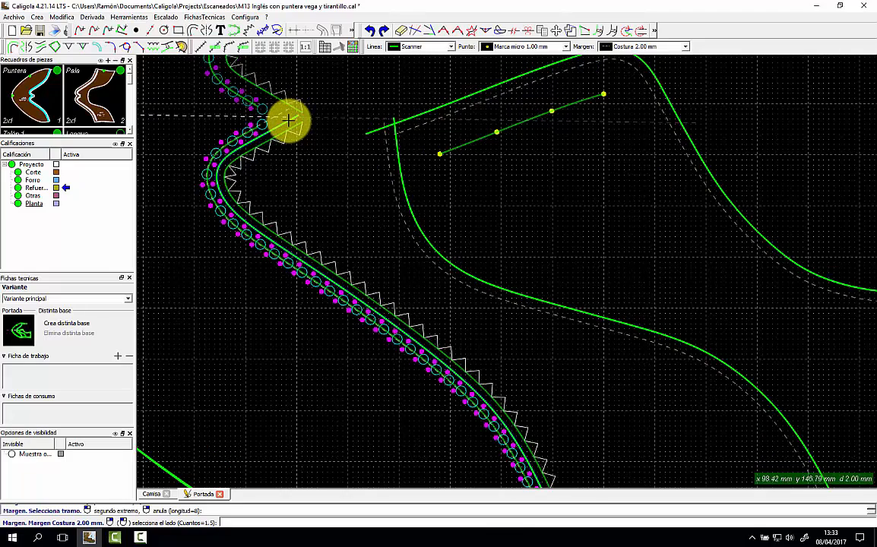
click(277, 129)
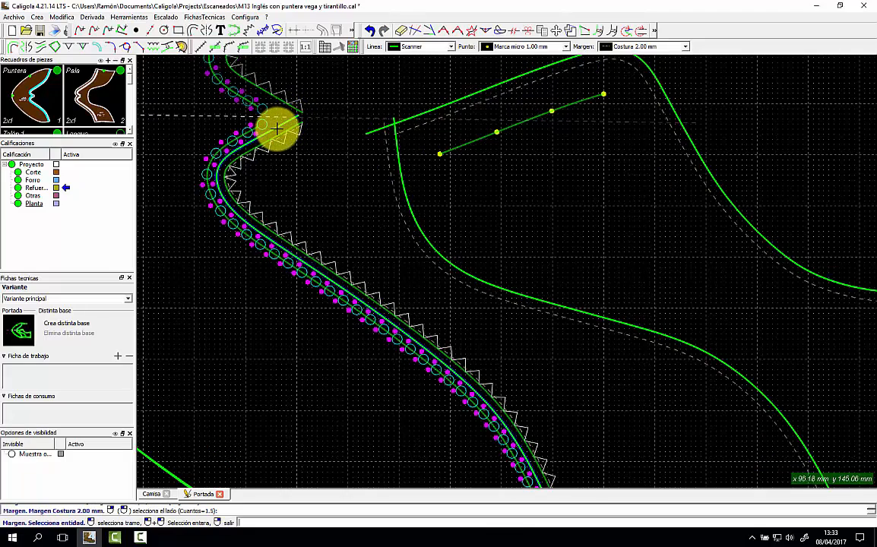
Move the front end point of the heel piece's topline back to the top end of its front curve.
scroll(304, 161, down, 3)
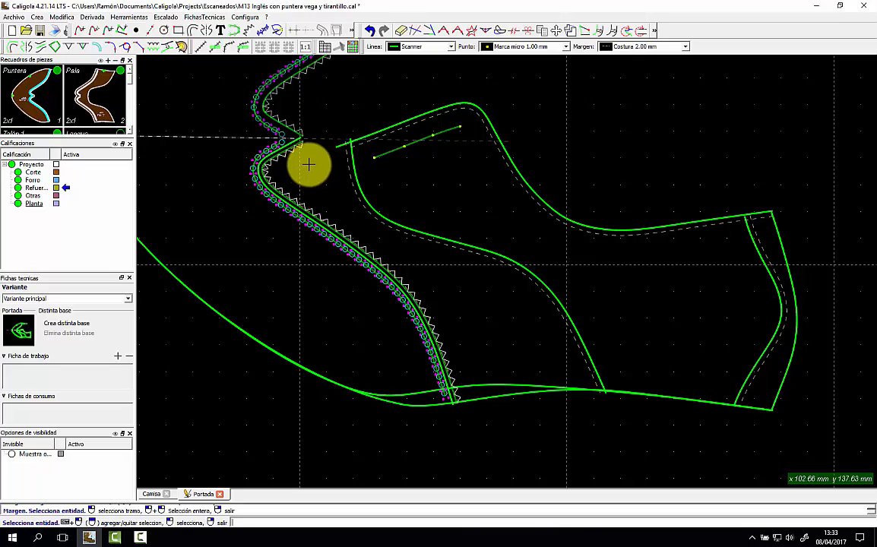
scroll(309, 163, up, 2)
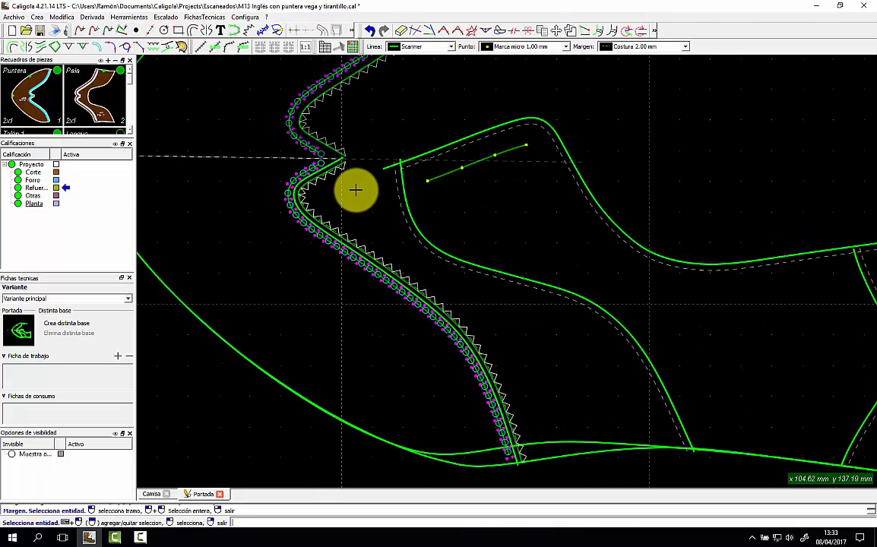
click(395, 168)
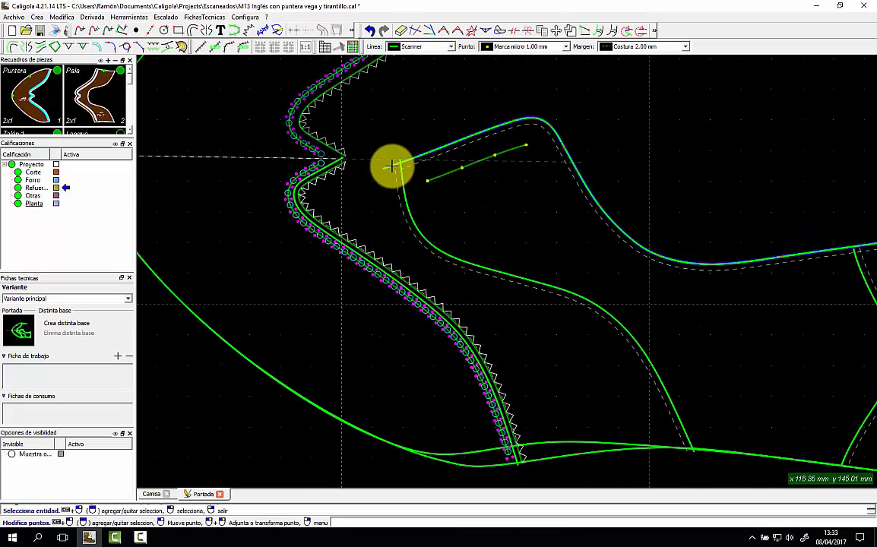
click(398, 161)
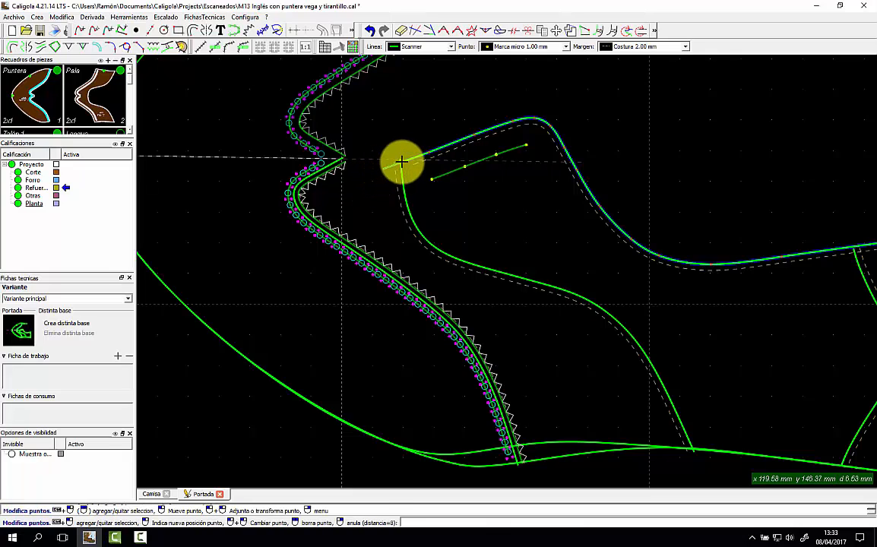
key(Escape)
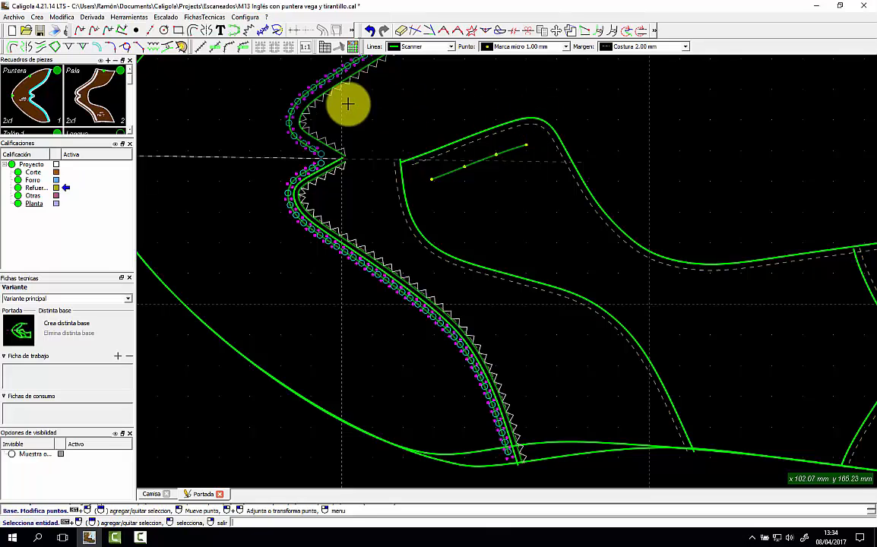
Delete the decorated toe cap seam and the outer toe outline on the upper half, above the centre line.
click(305, 95)
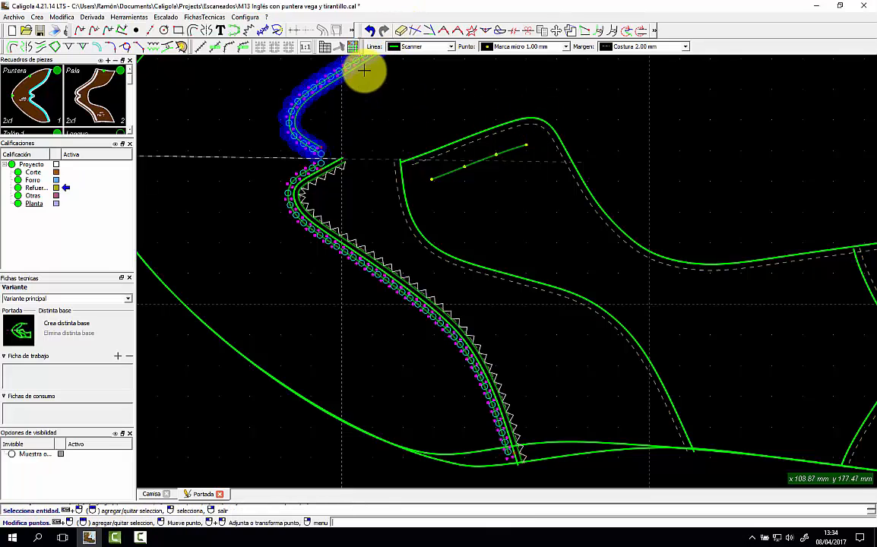
click(400, 32)
scroll(331, 145, down, 1)
scroll(331, 145, down, 1)
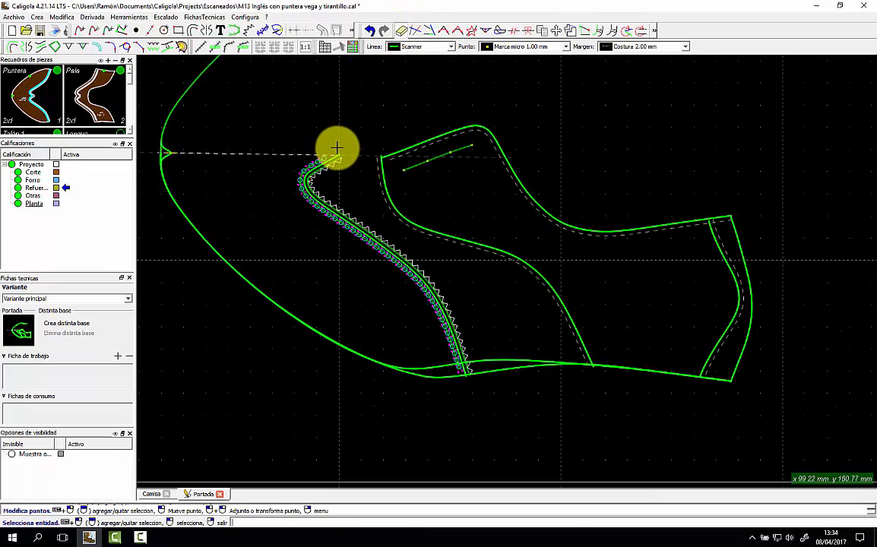
click(188, 88)
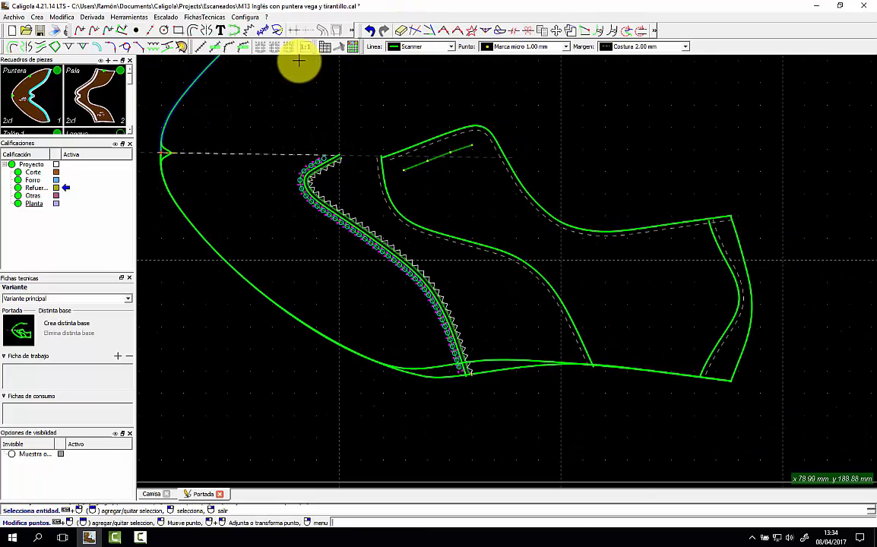
click(400, 31)
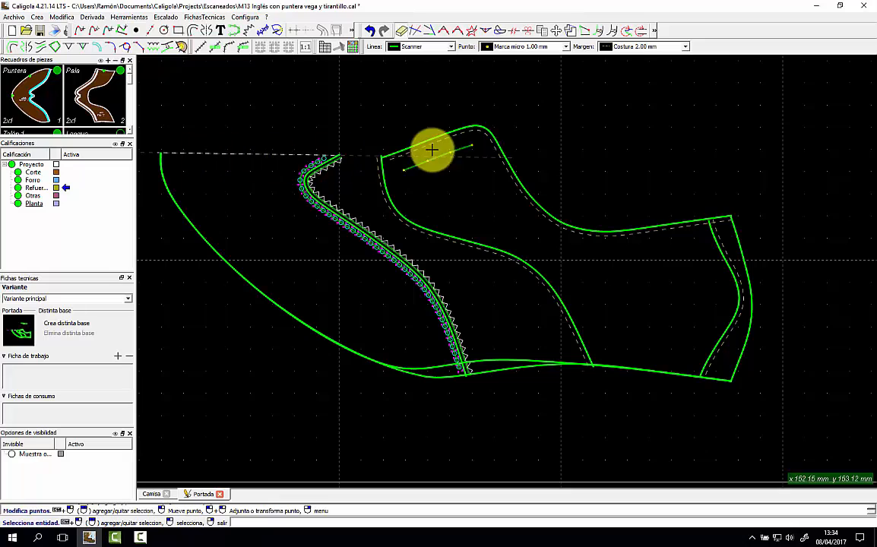
Draw a Blanca base line from the toe tip along the centre line and up the instep, ending just above the topline's peak.
click(426, 46)
click(426, 55)
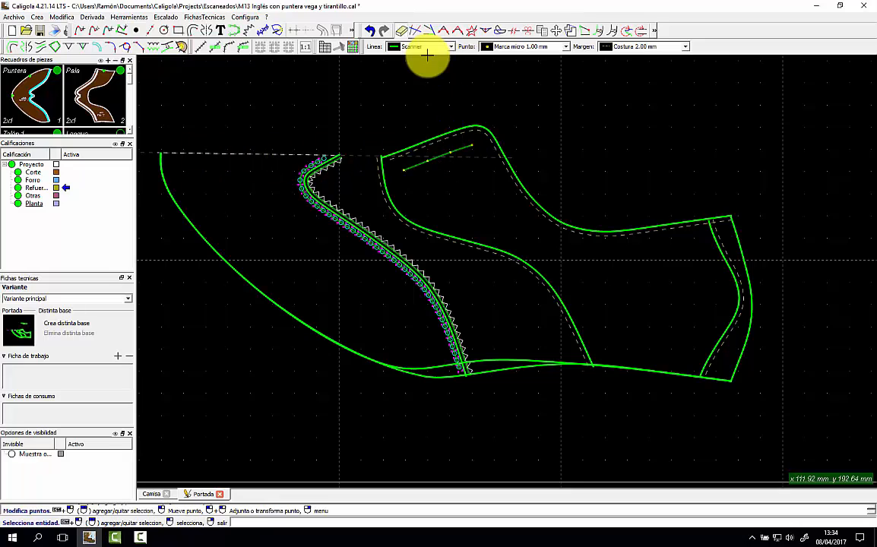
click(160, 153)
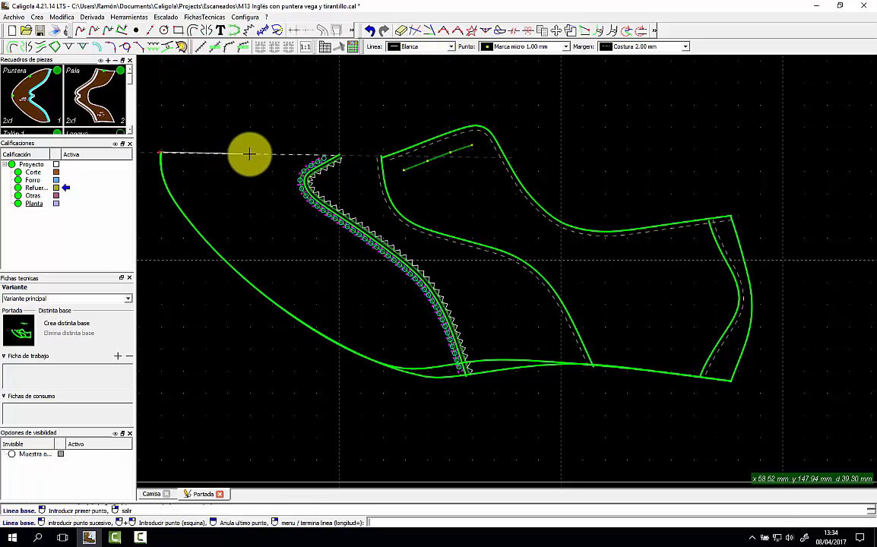
click(381, 155)
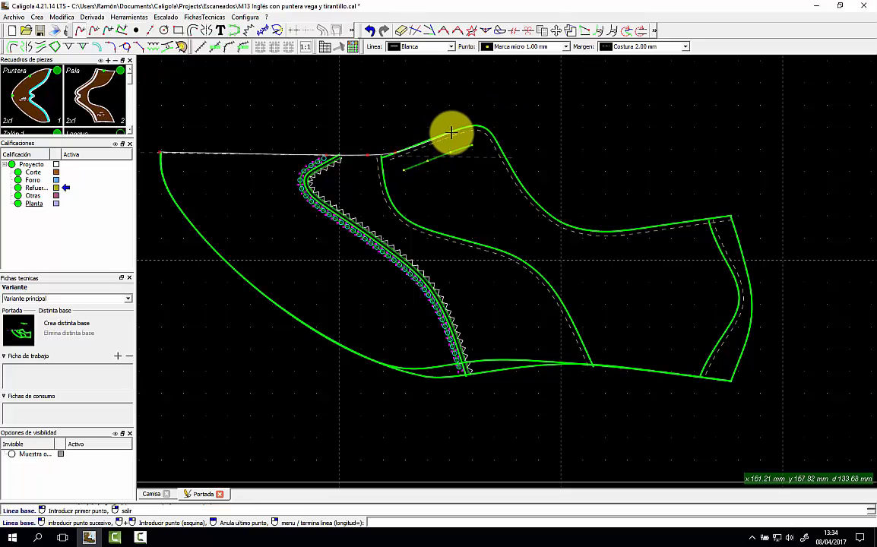
click(497, 116)
right_click(498, 123)
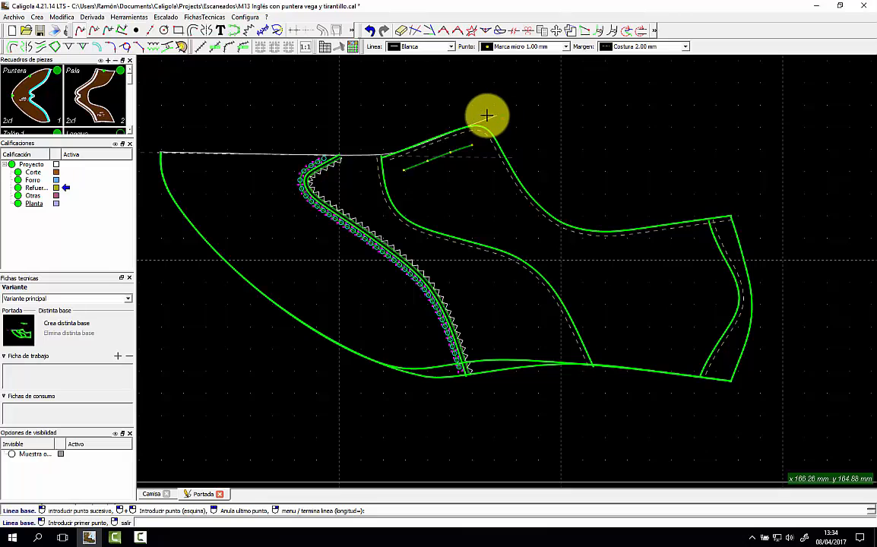
Draw a short curved Blanca base line from the instep line's end down to the topline to close the tongue tip.
click(496, 116)
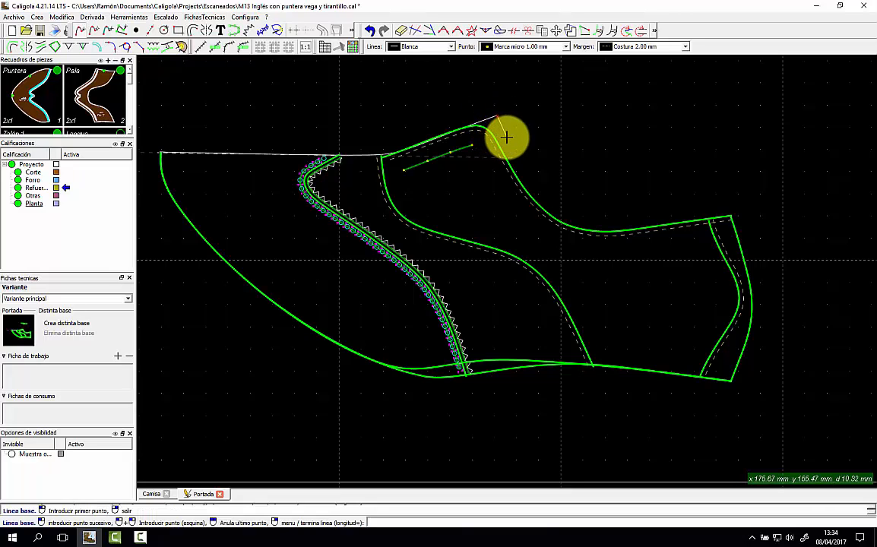
click(507, 151)
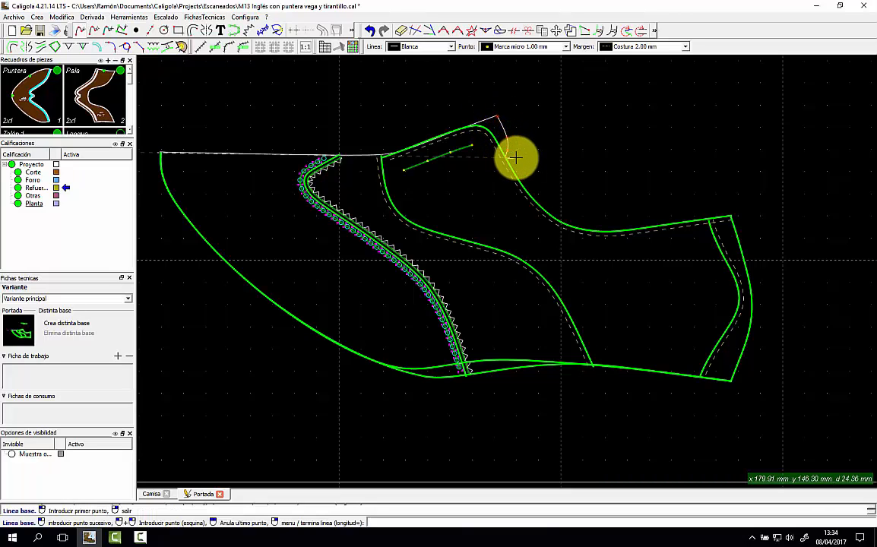
right_click(522, 157)
Add a Costura 2.00 mm stitching margin along the inner side of the tongue's curved end.
click(635, 47)
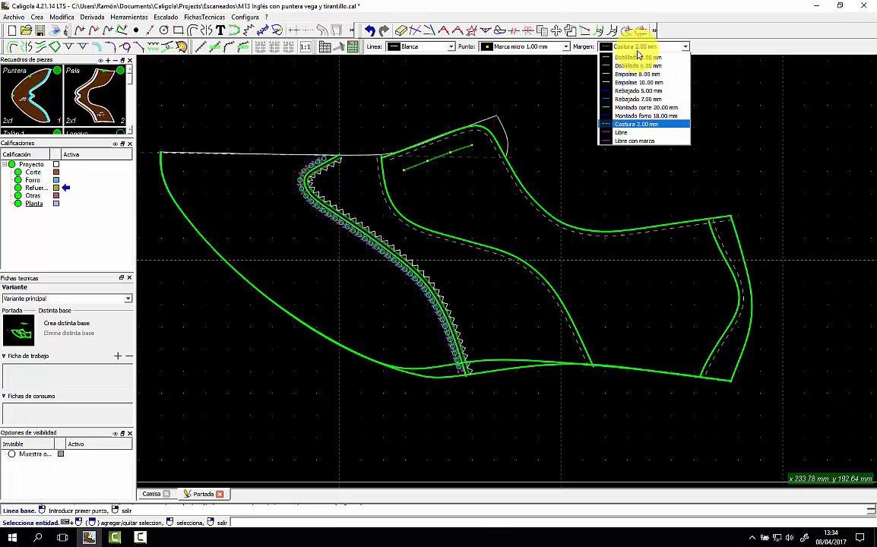
click(621, 125)
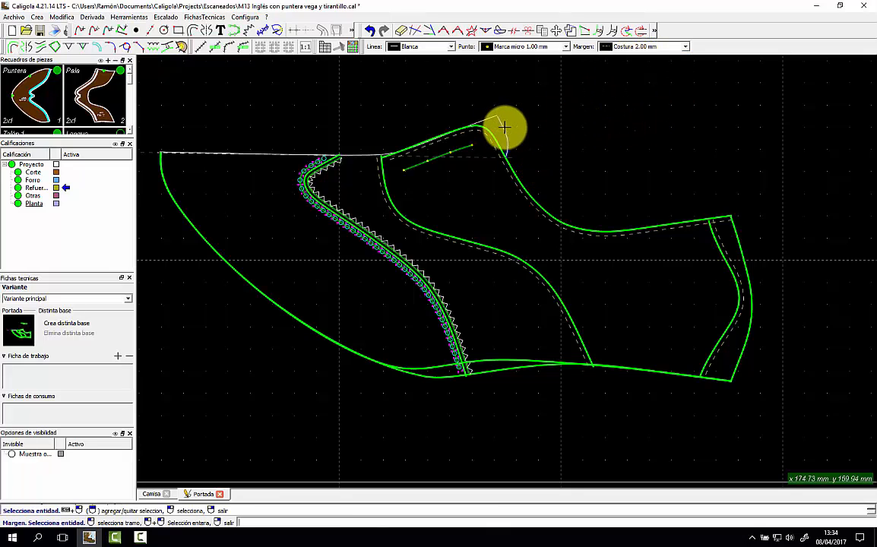
click(501, 128)
click(492, 121)
click(490, 159)
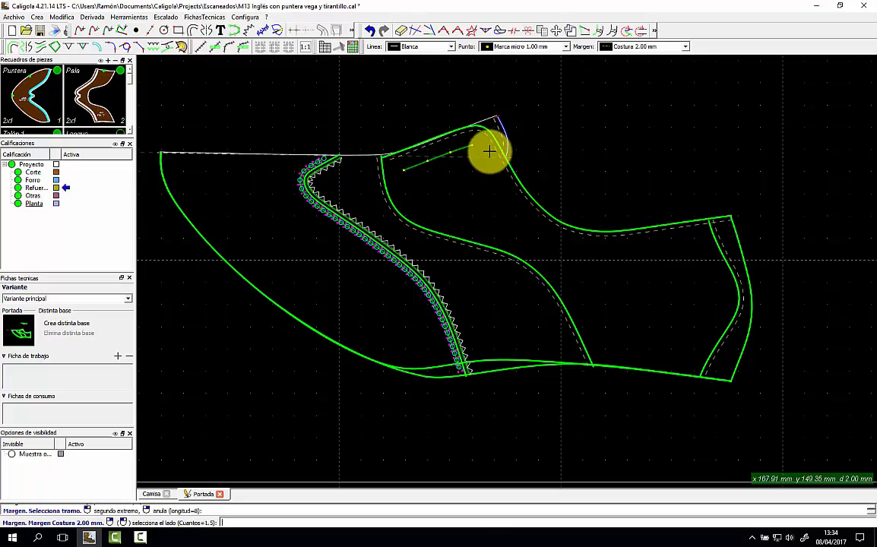
click(494, 141)
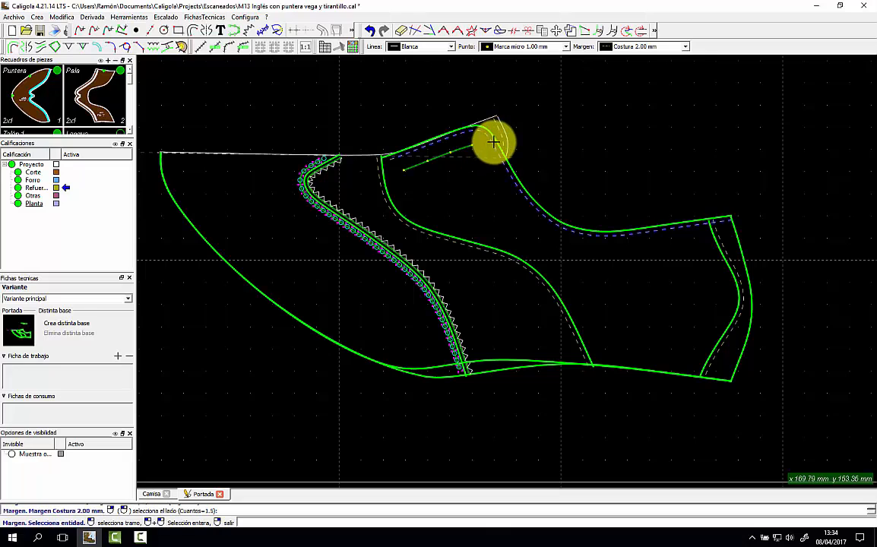
right_click(550, 162)
Place a centred 7.68 mm text label with the [corte], [Talla] and [Calce] fields inside the toe cap.
scroll(517, 136, up, 1)
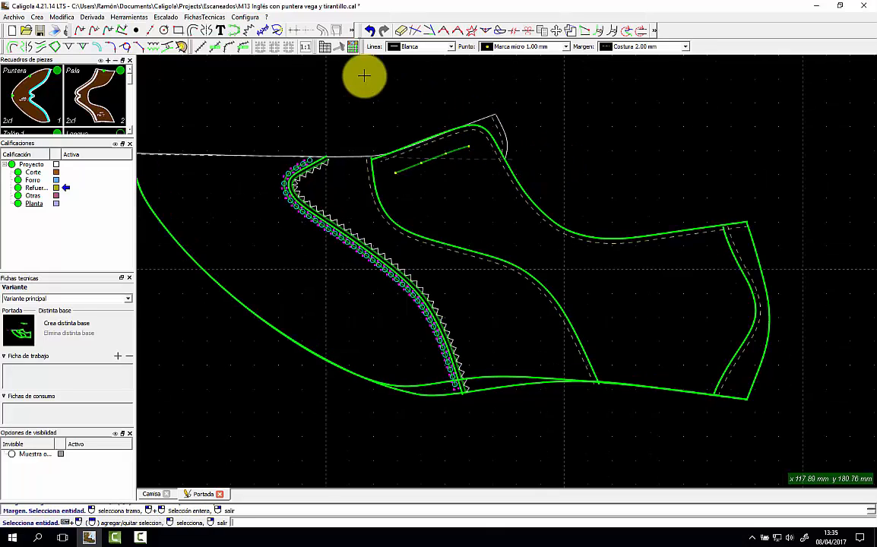
click(221, 30)
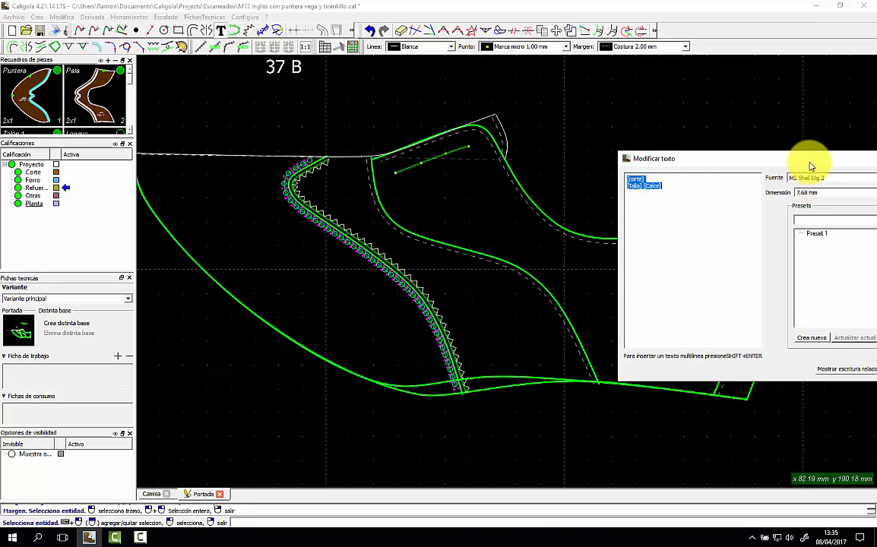
drag(809, 162, 644, 166)
click(777, 372)
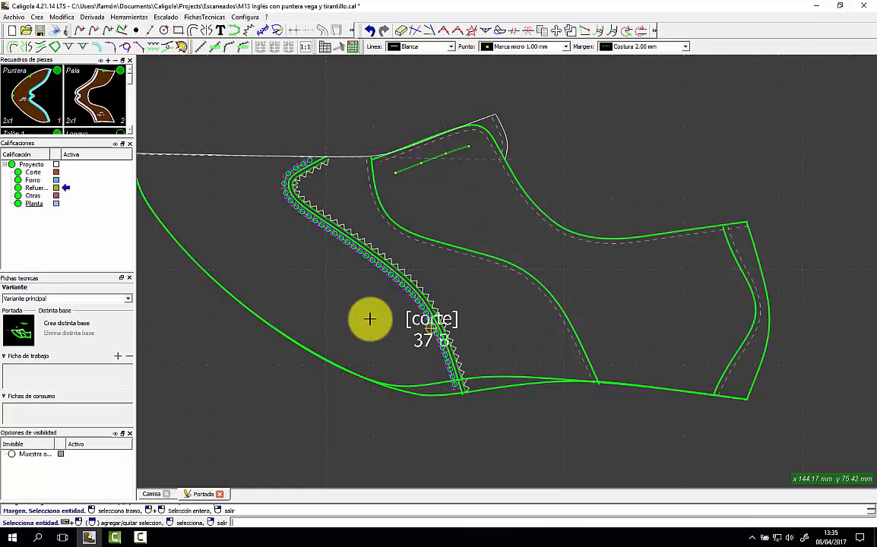
click(295, 265)
Move the toe cap's text label slightly upward and change its text to "Puntera".
click(402, 30)
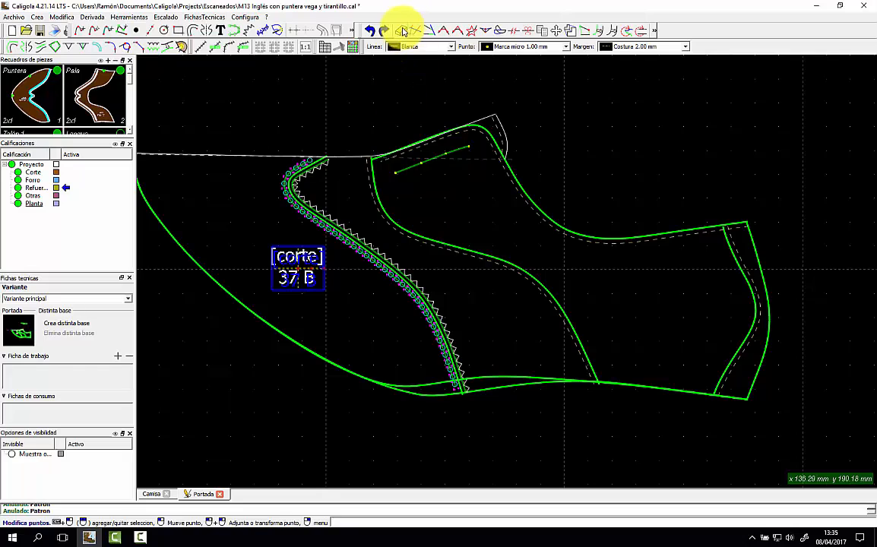
click(293, 251)
double_click(295, 254)
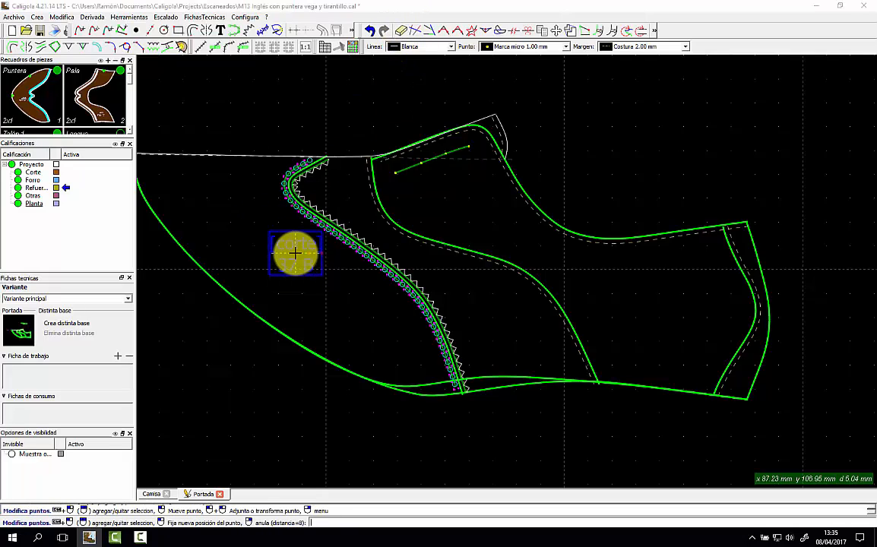
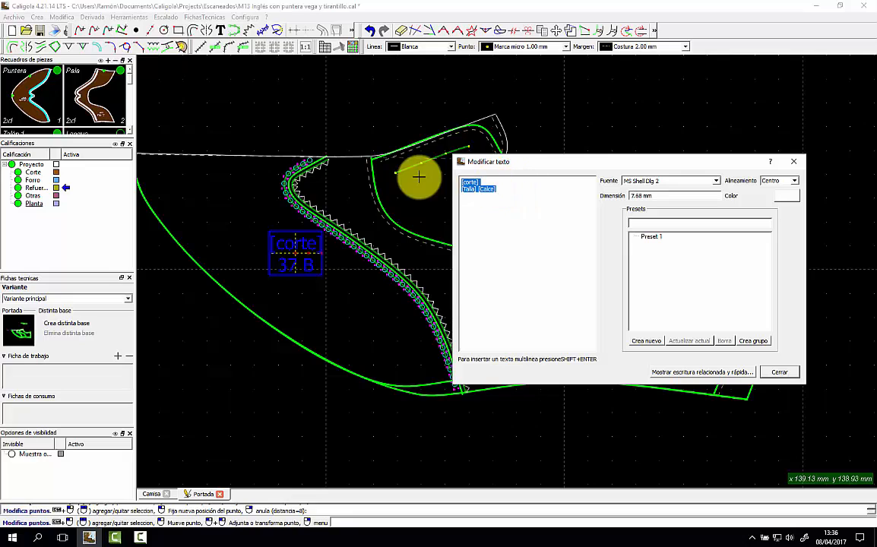
text(Pune)
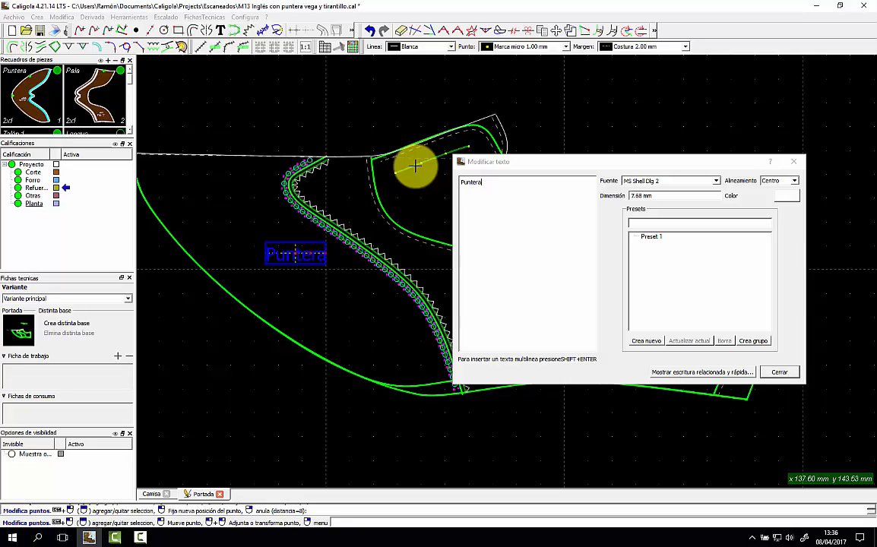
Finish the text edit and move the "Puntera" label up and further forward inside the toe cap.
key(Return)
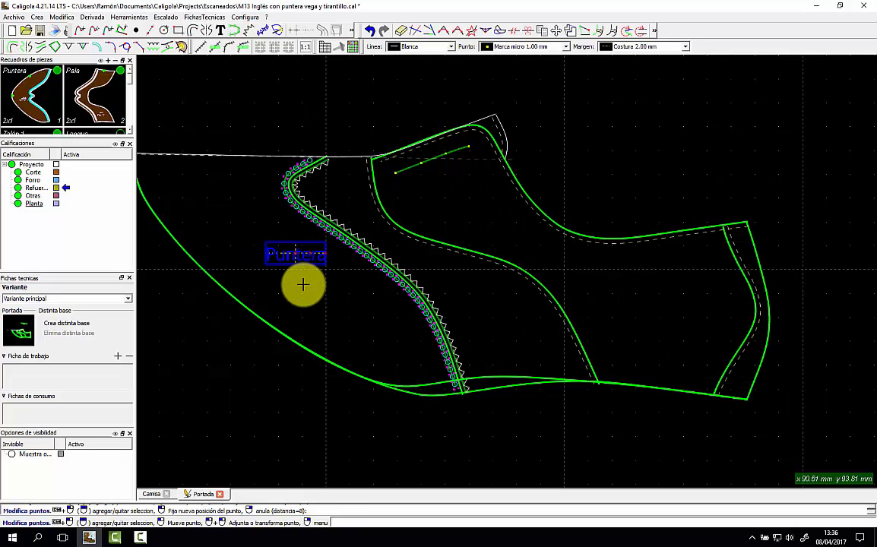
click(304, 284)
click(303, 257)
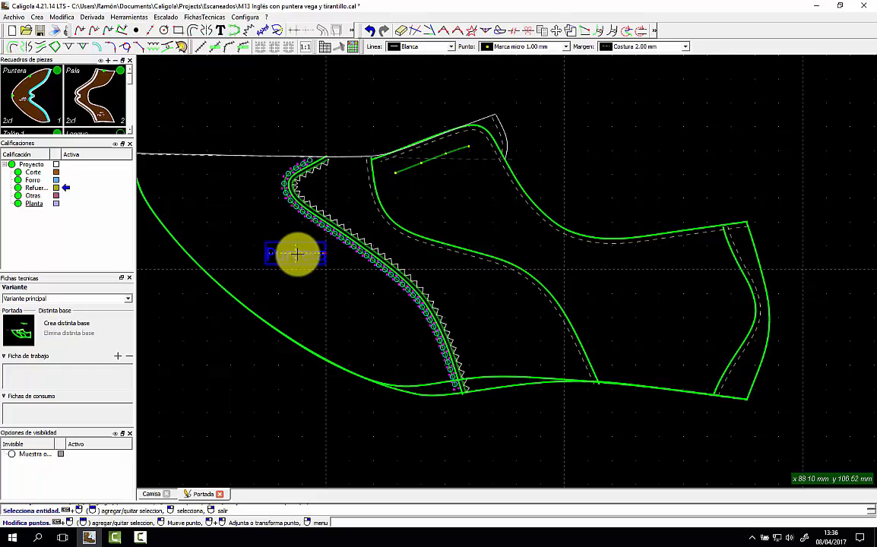
click(293, 254)
click(230, 208)
right_click(307, 262)
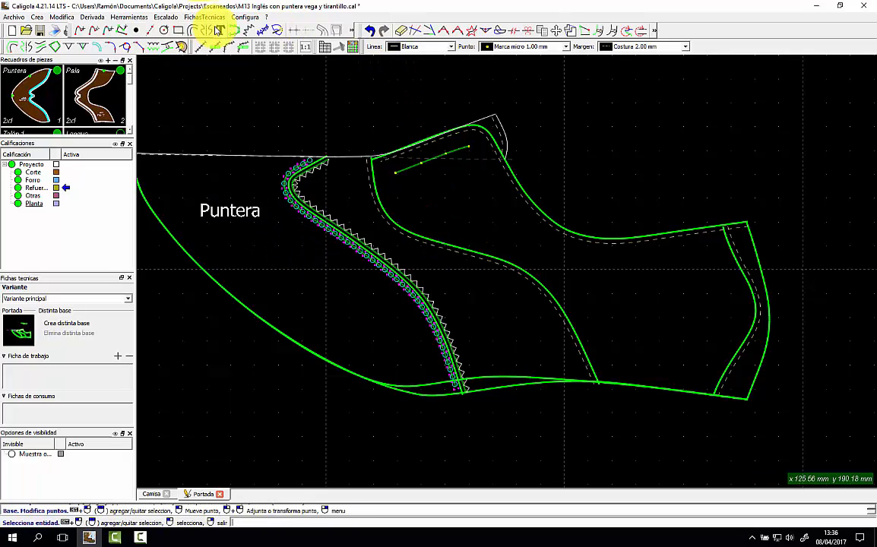
Add a centred 7.68 mm text label "Talón" in the middle of the heel quarter.
click(221, 30)
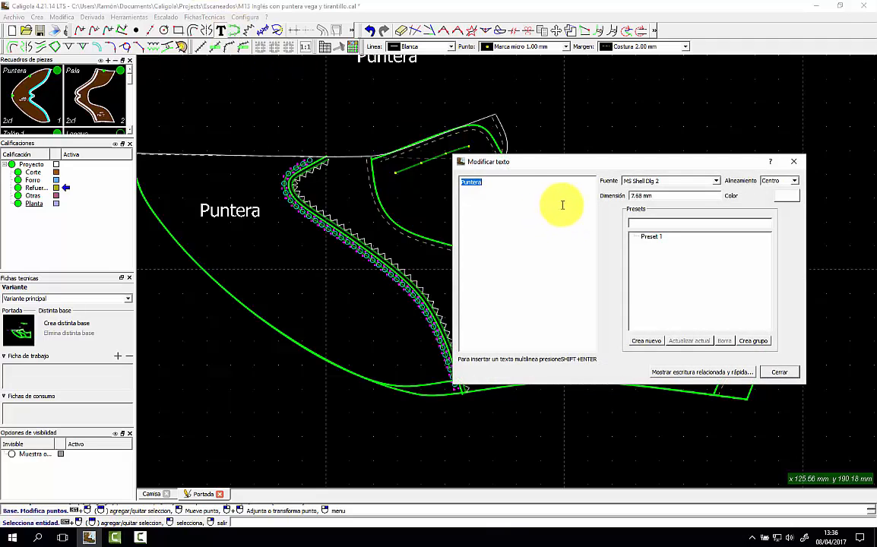
text(Talón)
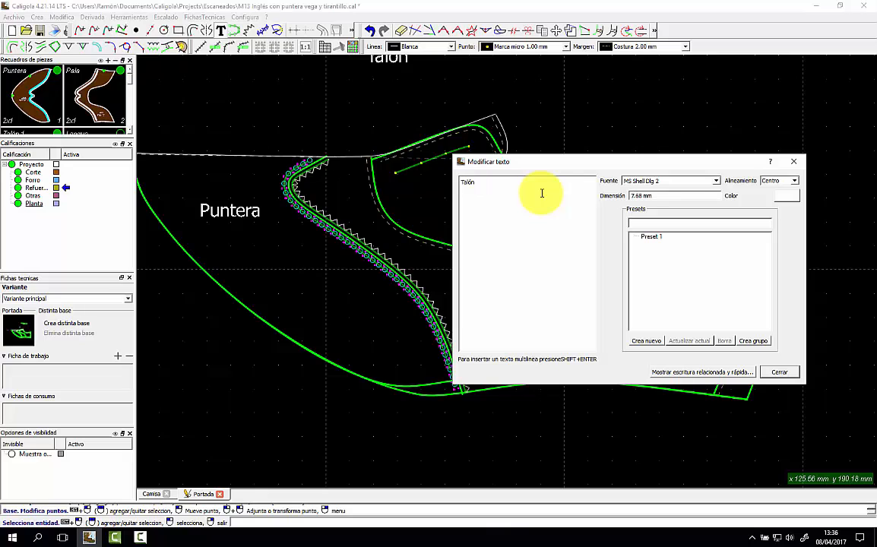
click(784, 377)
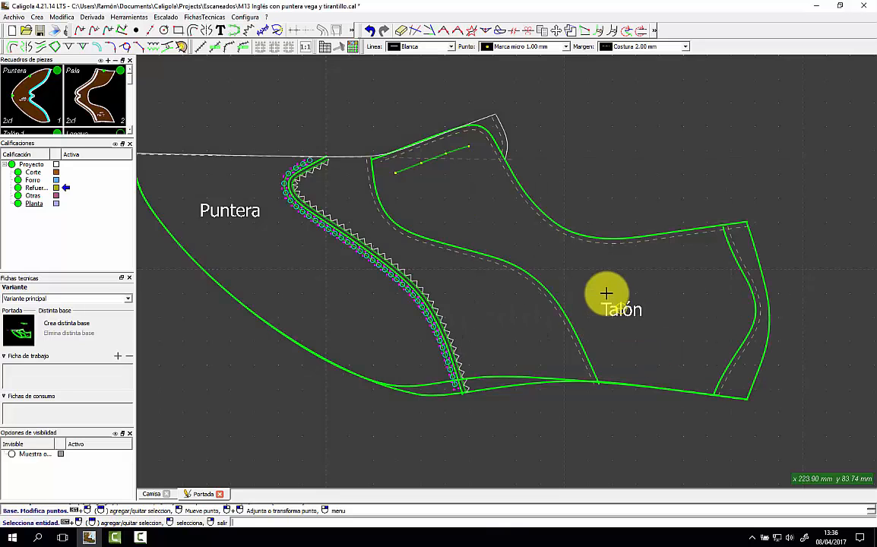
scroll(625, 290, up, 1)
click(624, 289)
click(746, 333)
click(746, 334)
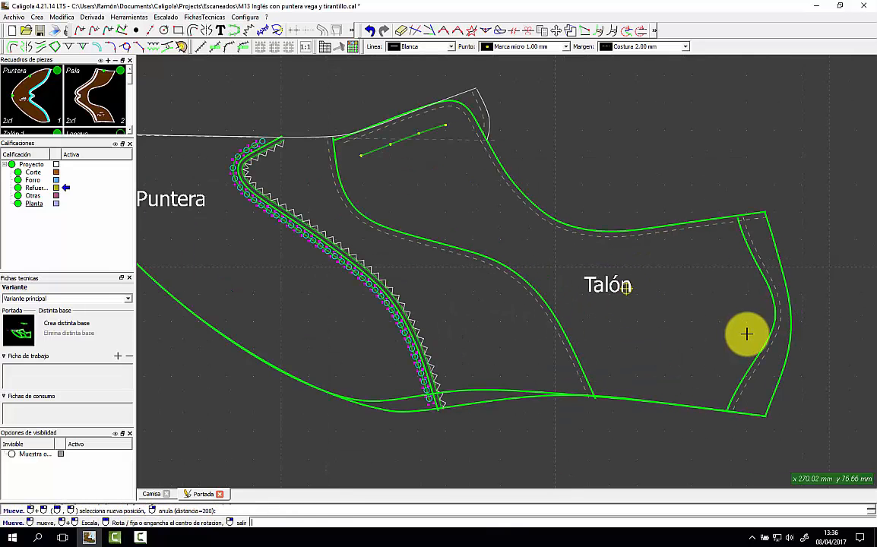
right_click(747, 333)
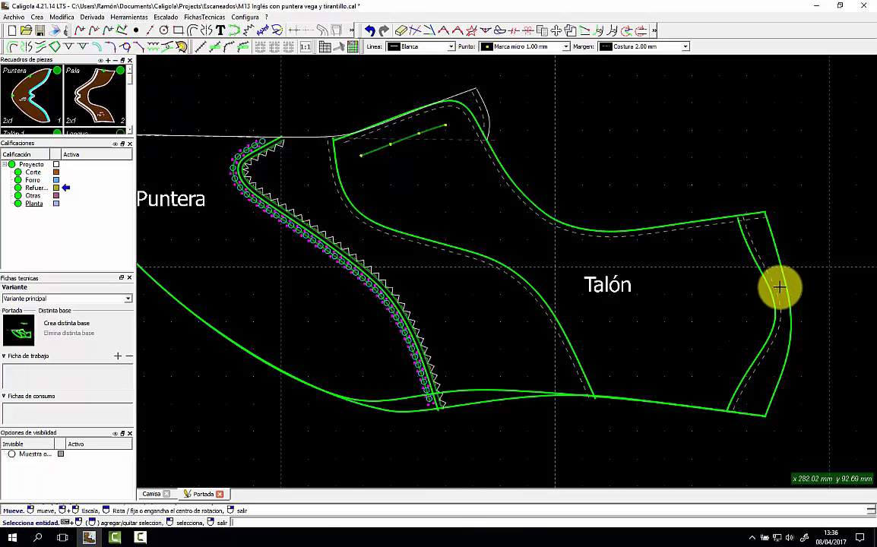
Add a 7.68 mm text label "Pala" on the vamp, between the toe cap seam and the heel quarter.
double_click(606, 284)
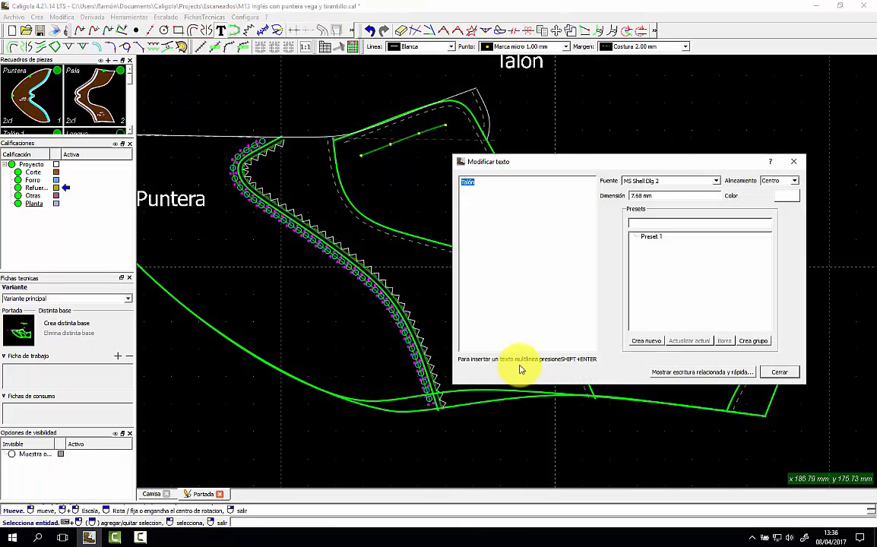
text(Pala)
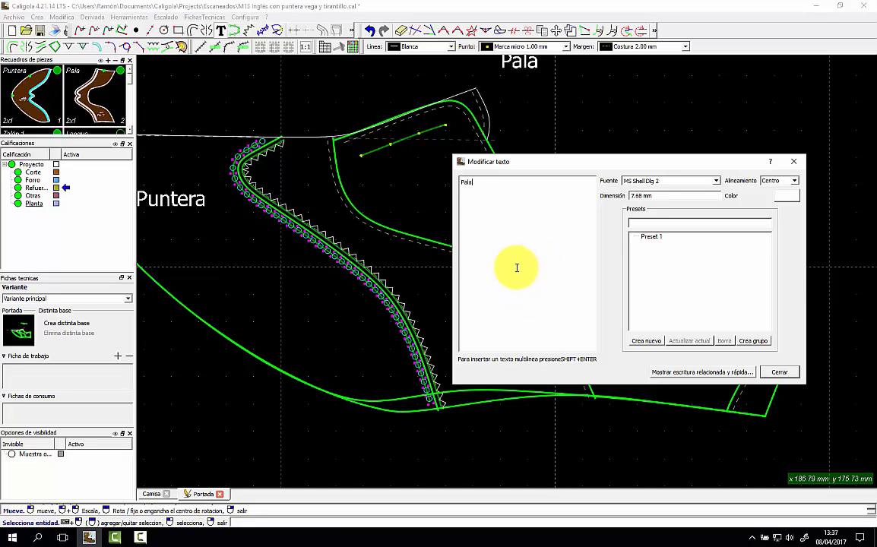
click(783, 372)
click(451, 285)
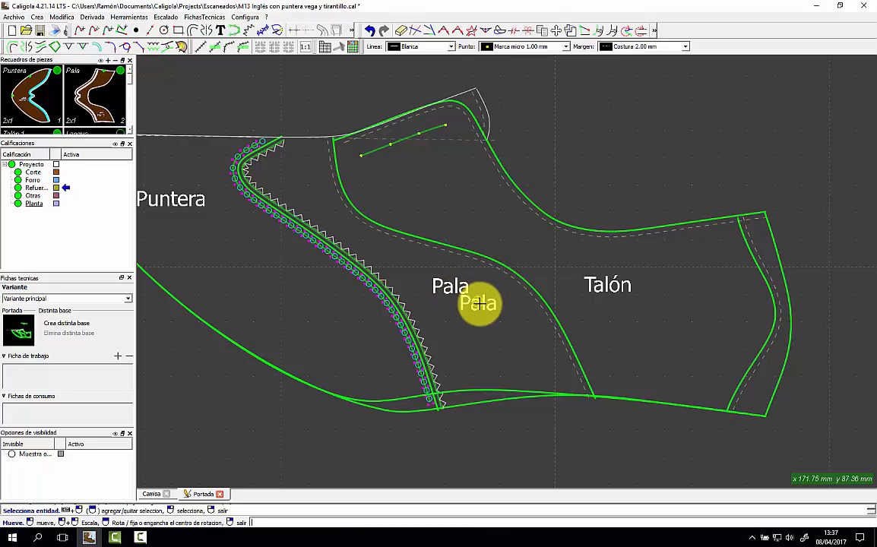
right_click(469, 301)
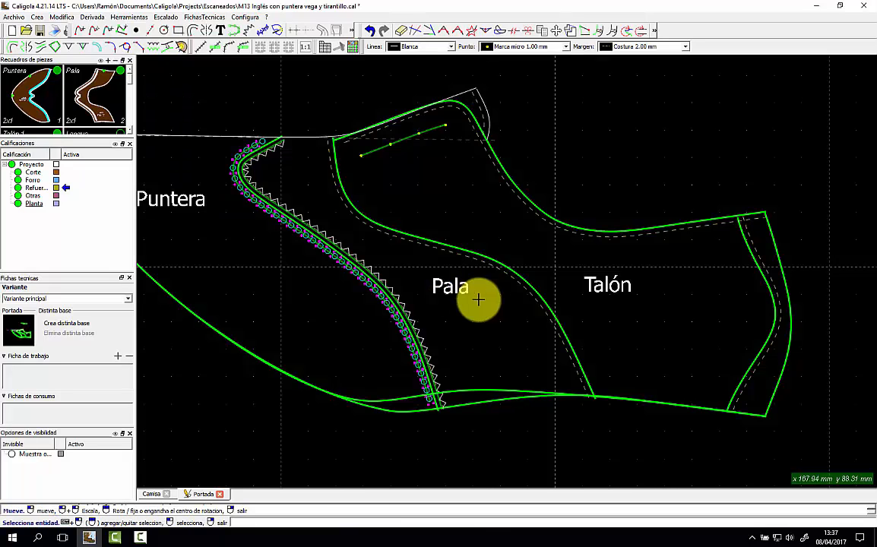
click(780, 309)
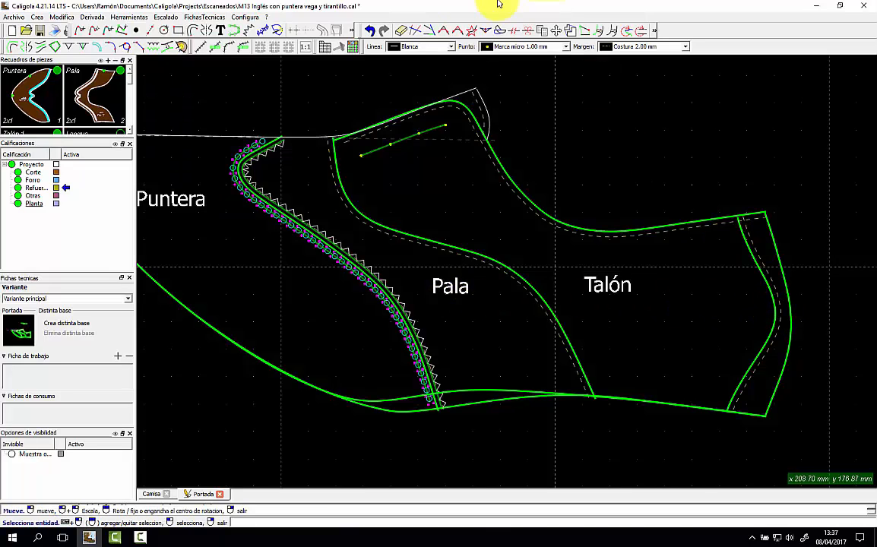
Add a 7.68 mm text label "Tirantillo" over the lower part of the back strip.
click(222, 31)
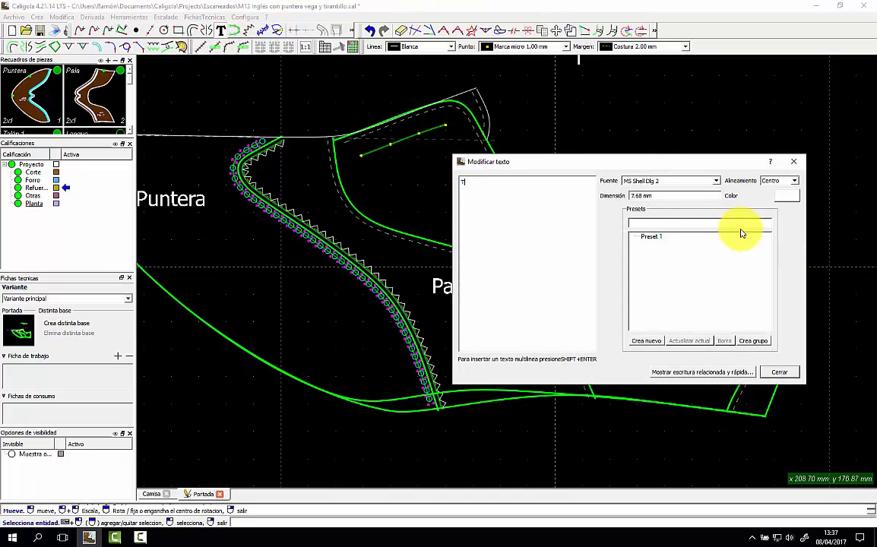
text(Tirantillo)
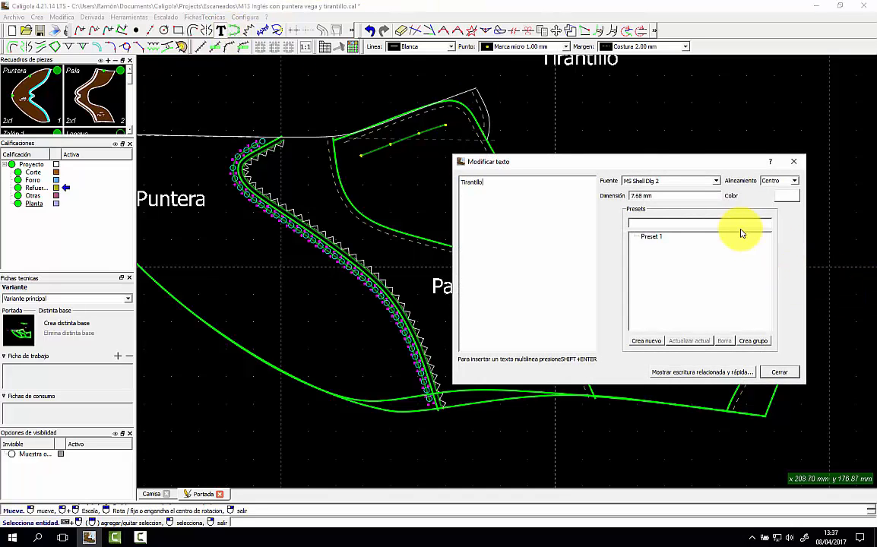
click(778, 372)
click(790, 352)
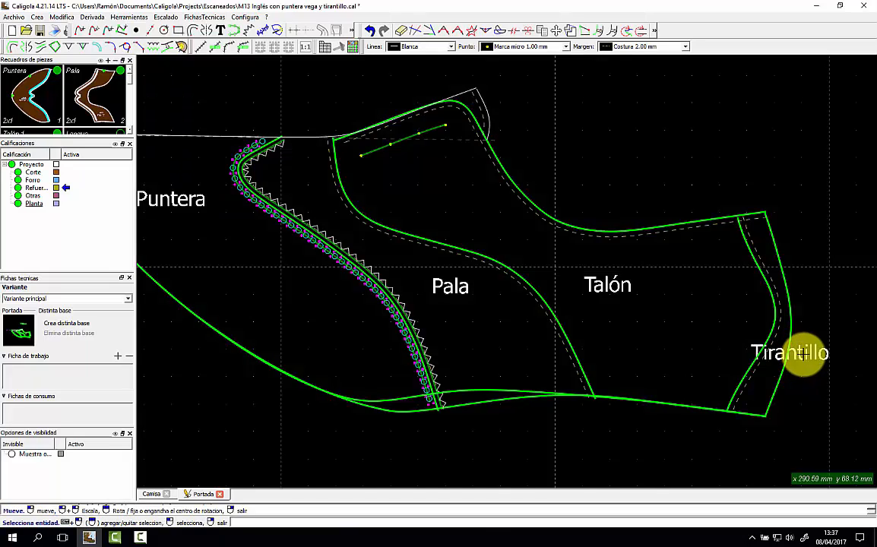
Shrink the "Tirantillo" label and move it up beside the top of the back strip.
click(806, 354)
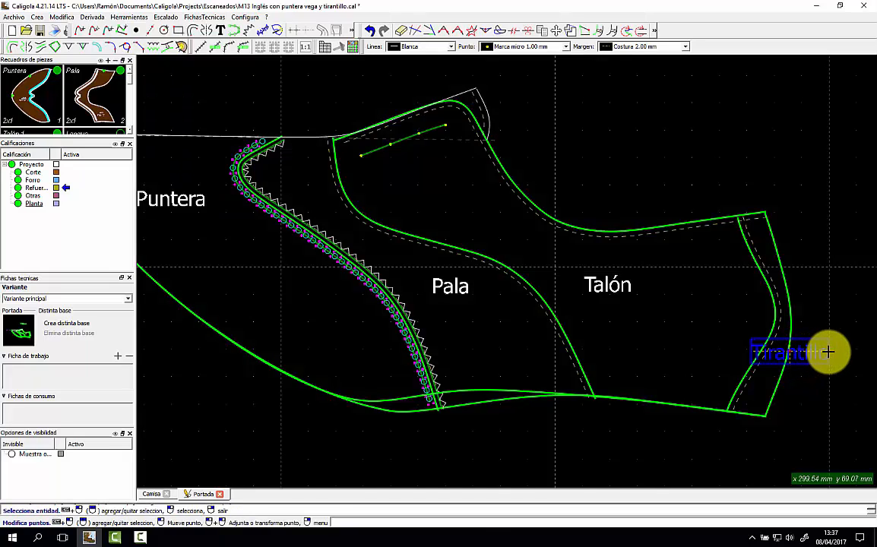
click(825, 351)
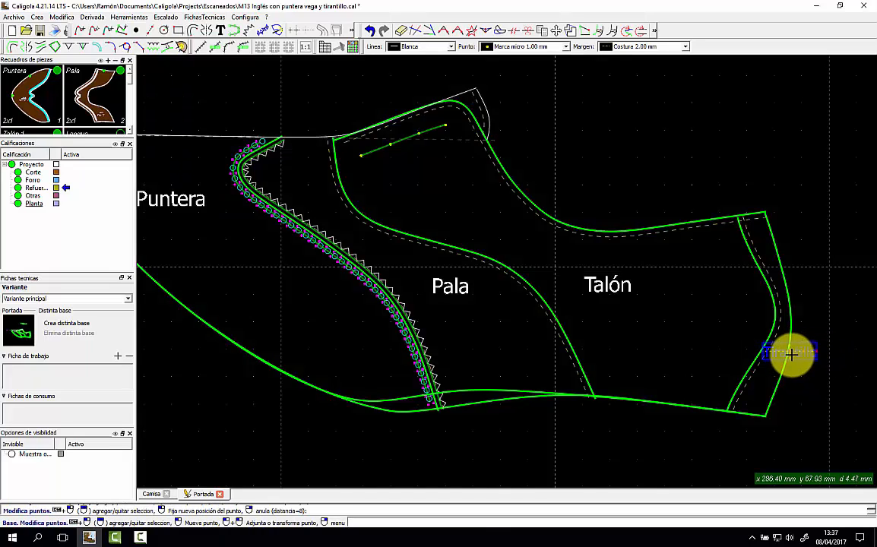
click(791, 355)
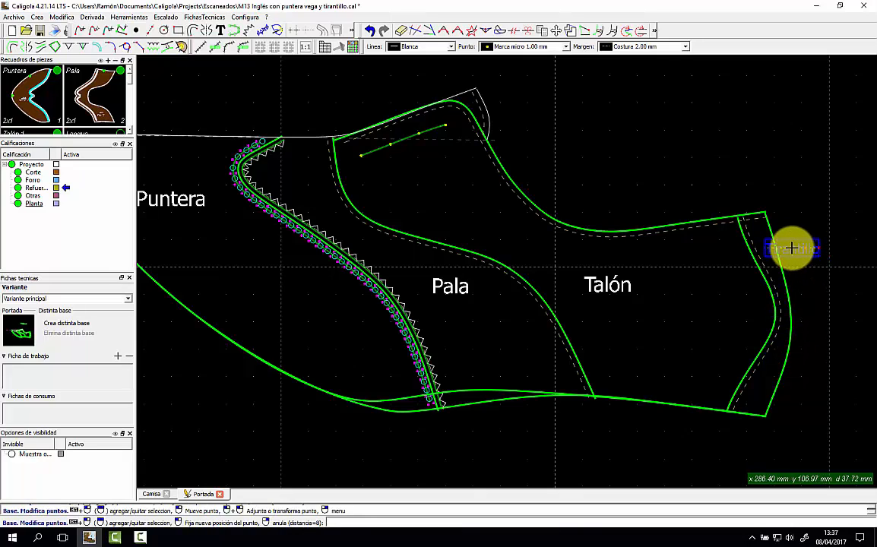
click(791, 249)
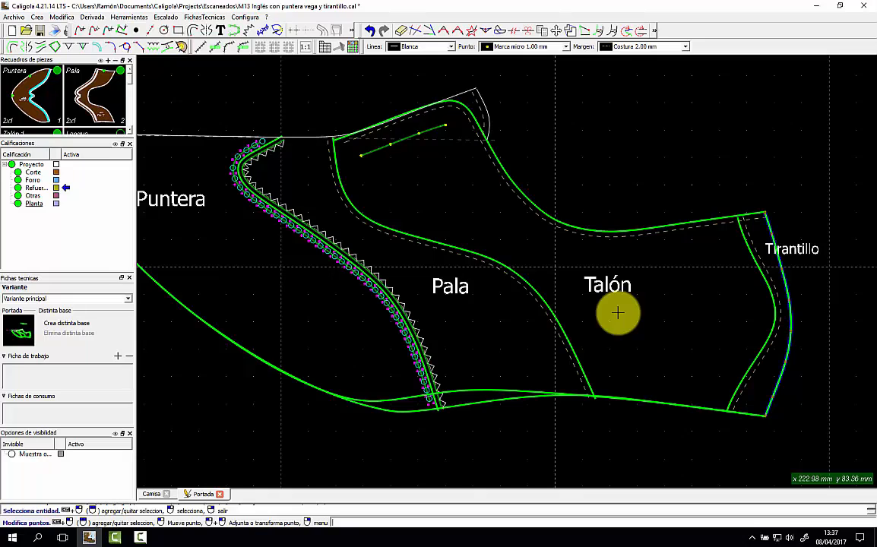
Start positioning a pair/model for the consumption sheet and enlarge the main variant's properties dialog to show all material groups.
click(218, 18)
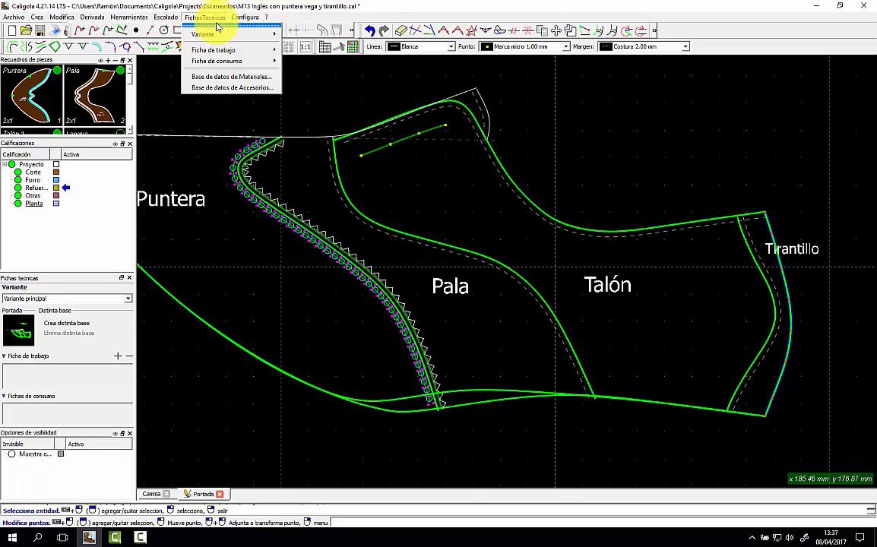
mouse_move(217, 51)
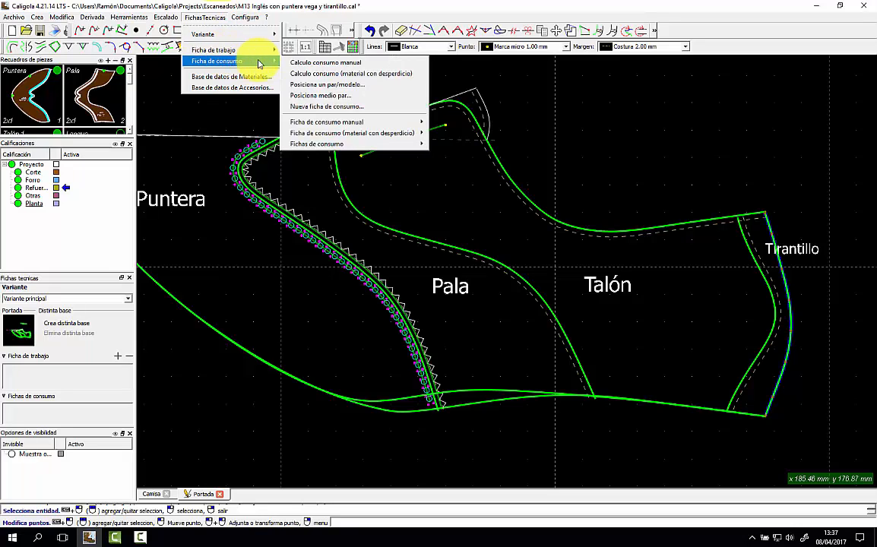
click(378, 85)
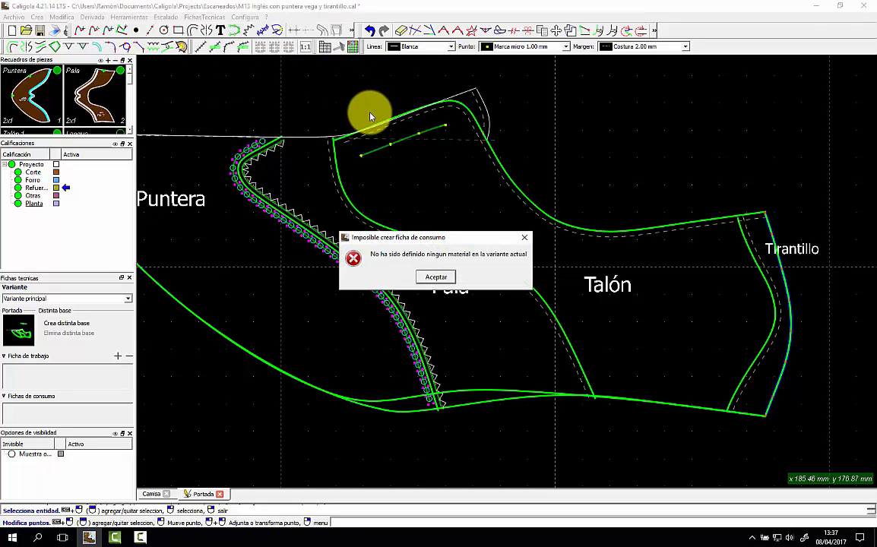
click(435, 277)
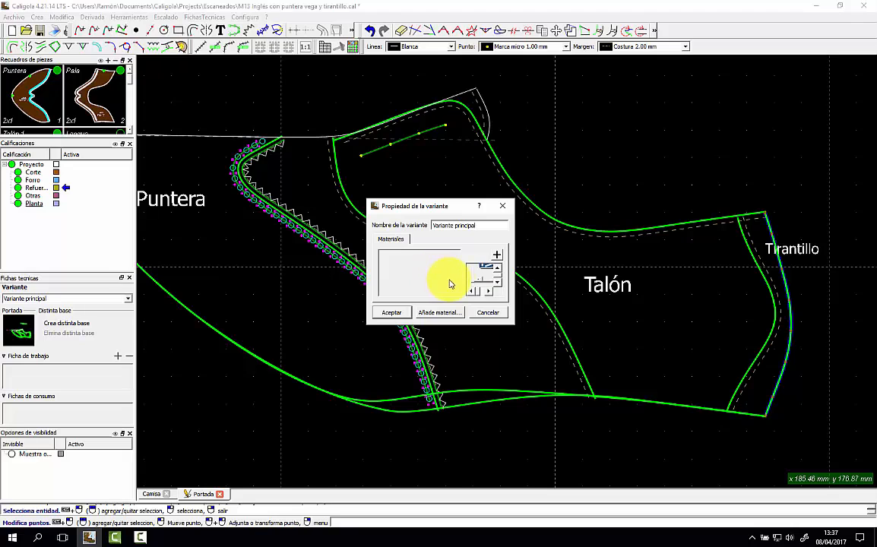
drag(515, 326, 756, 424)
drag(618, 210, 506, 146)
drag(623, 268, 627, 224)
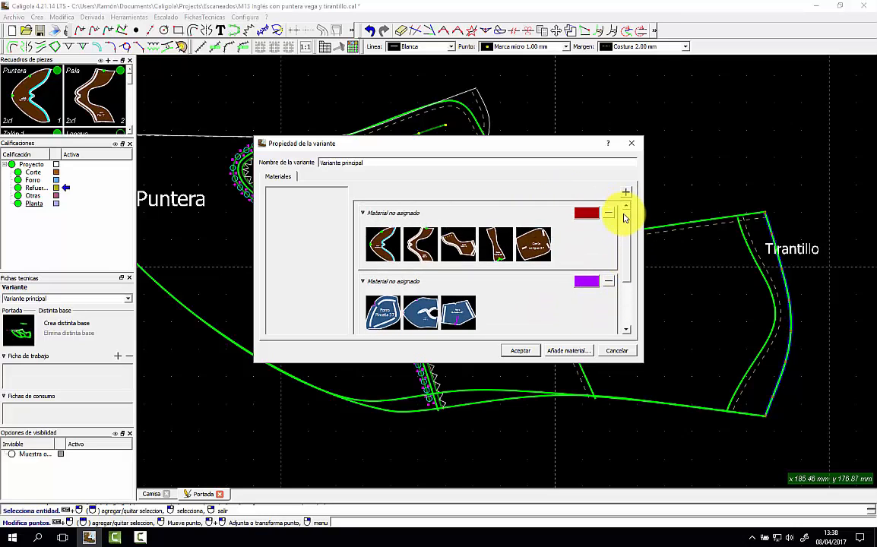
Assign the material 04 - Charol rojo to the brown cut pieces and 02 - Forro to the blue lining pieces.
click(417, 215)
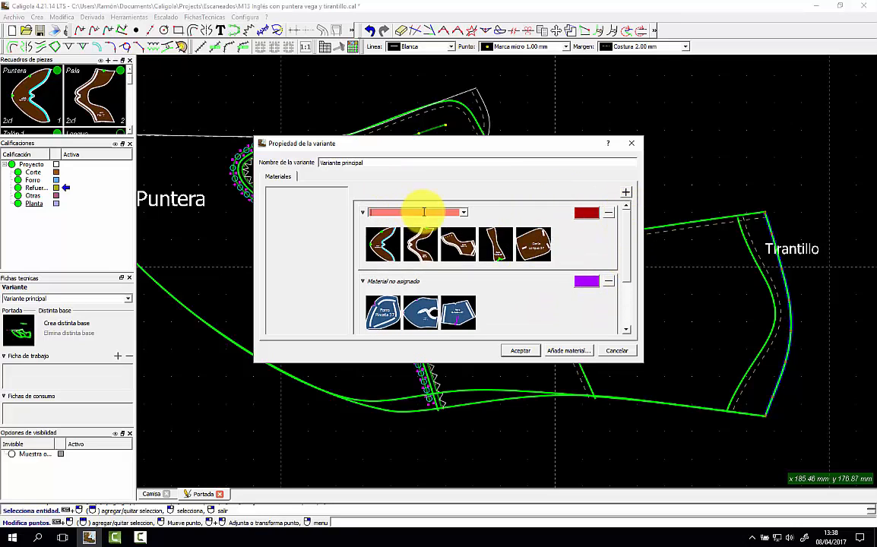
click(455, 212)
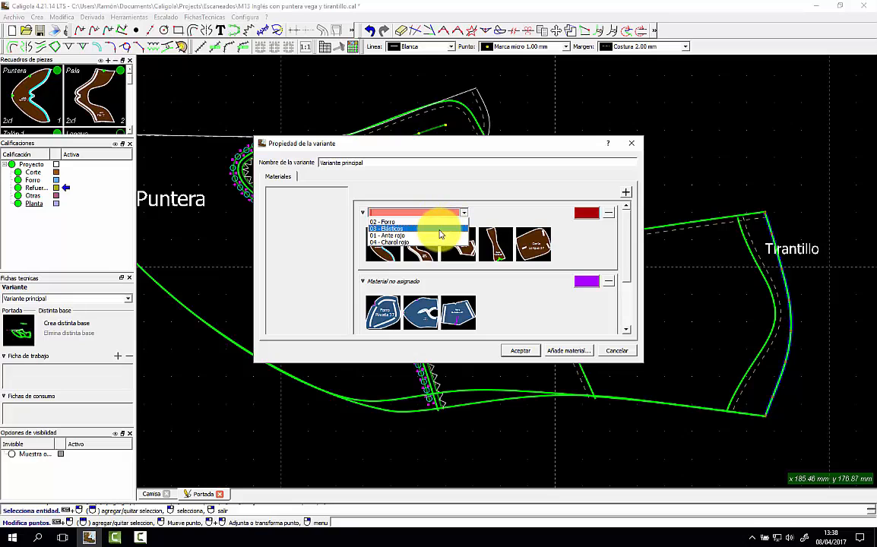
click(438, 236)
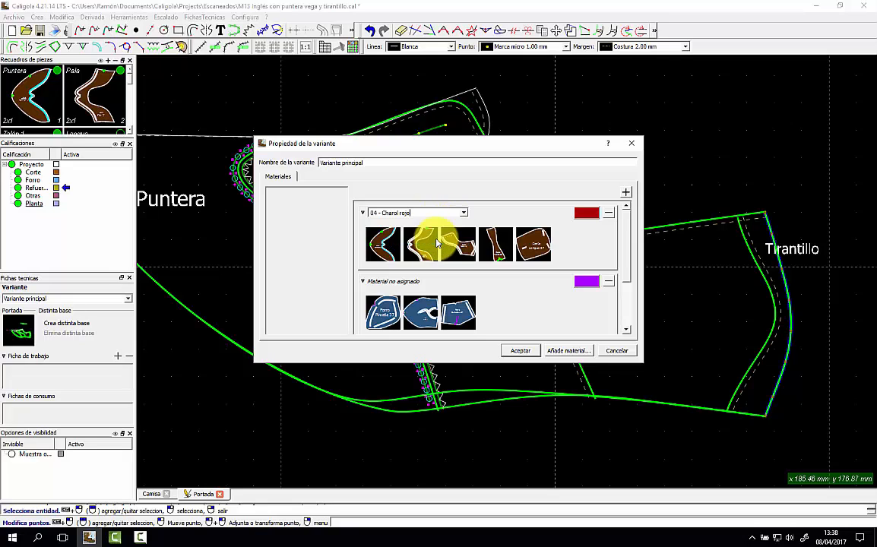
scroll(458, 250, down, 2)
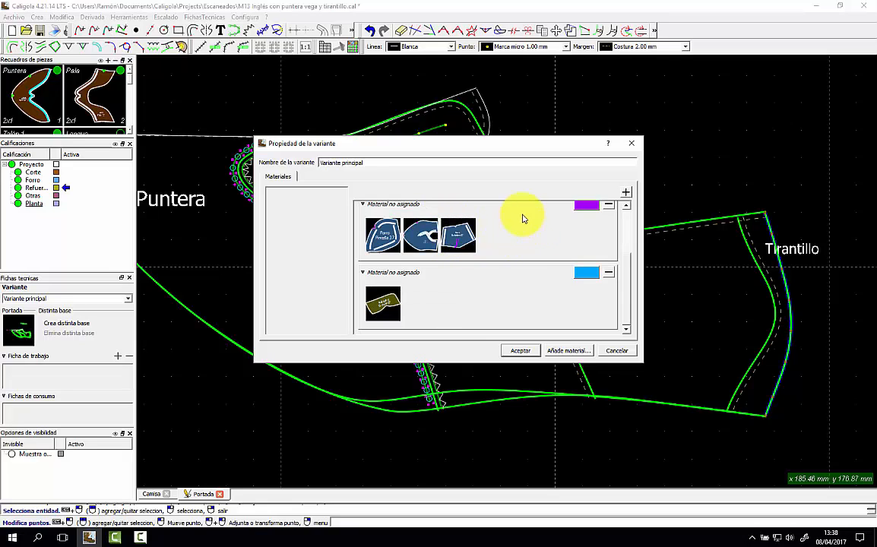
click(418, 205)
click(464, 204)
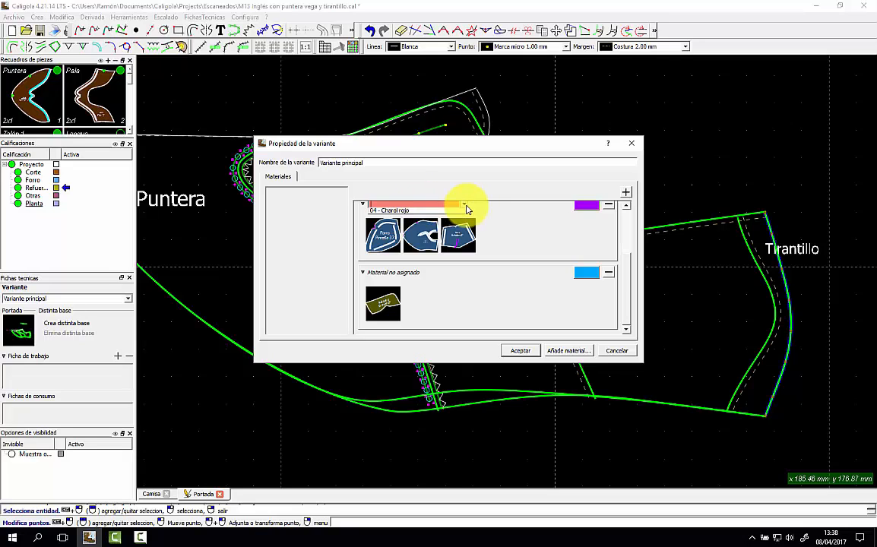
click(443, 213)
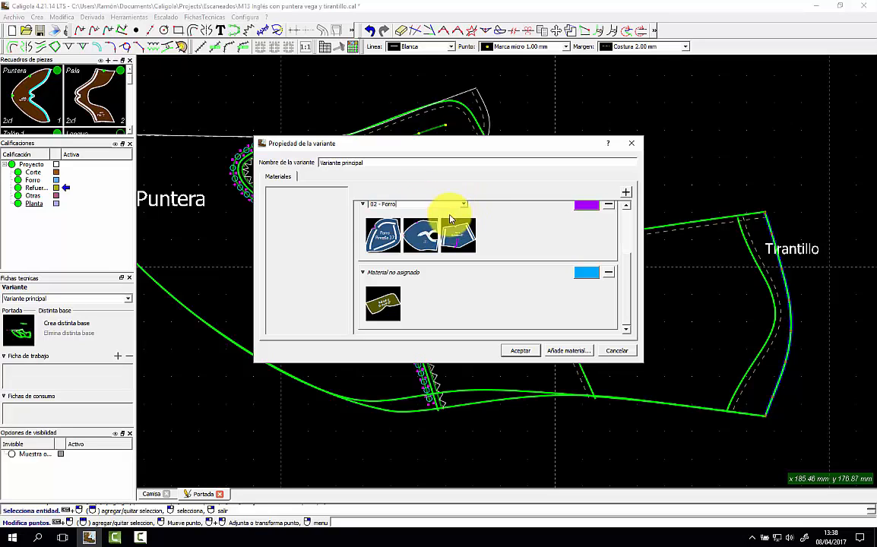
click(417, 274)
click(464, 273)
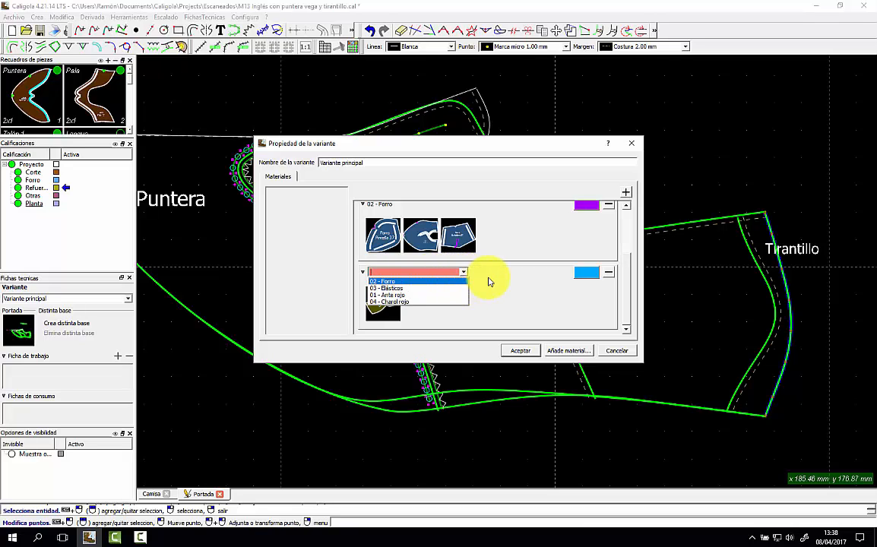
click(487, 281)
Add and save material 05, year 2017, supplier Serrano, description Refuerzo, price 0.5, unit m2 and waste 0.1 % in the materials database.
click(566, 352)
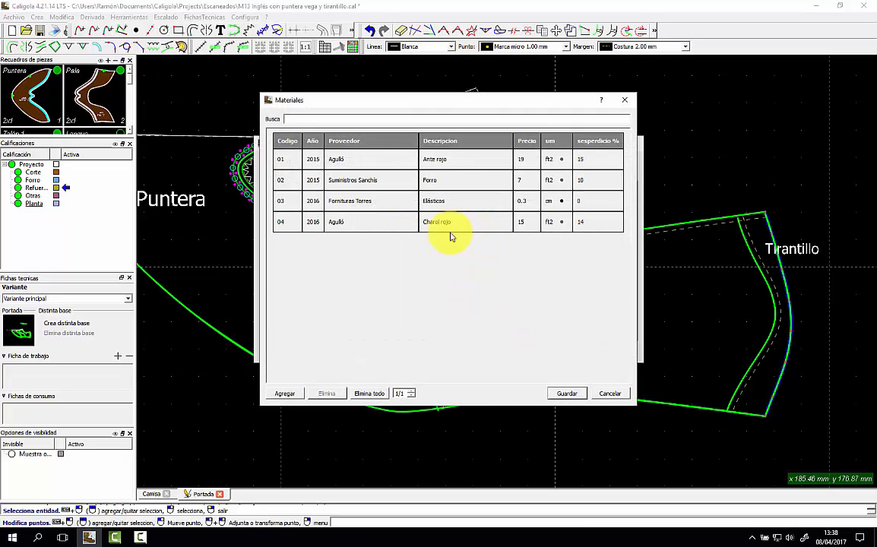
click(285, 393)
click(289, 245)
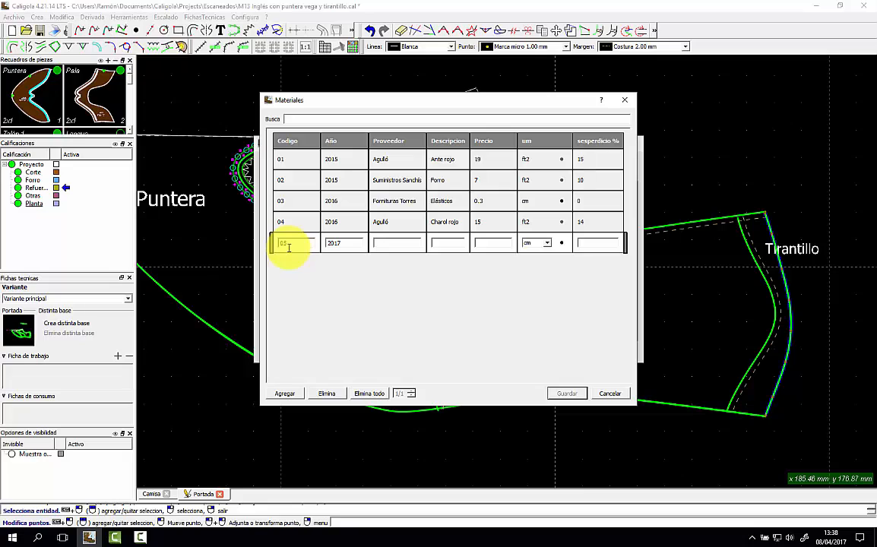
text(Serrano)
key(Tab)
text(R)
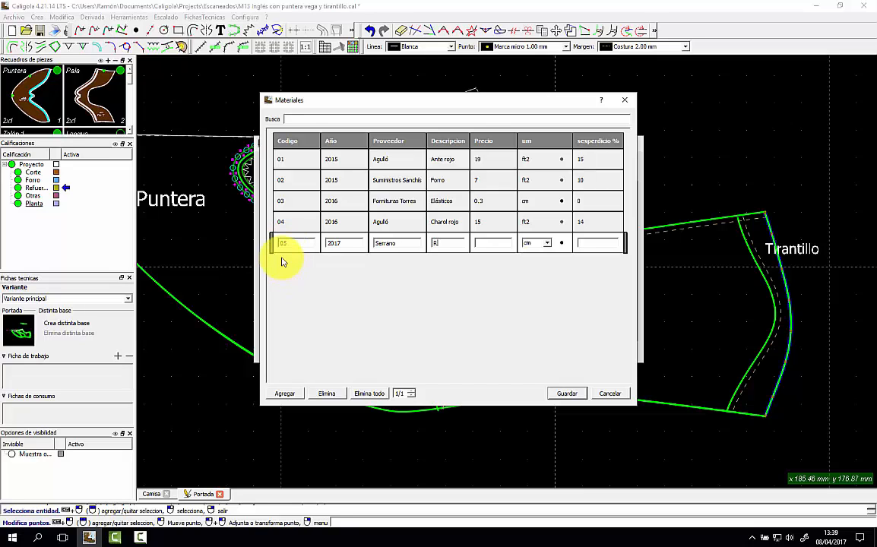
text(efuerzo)
click(547, 244)
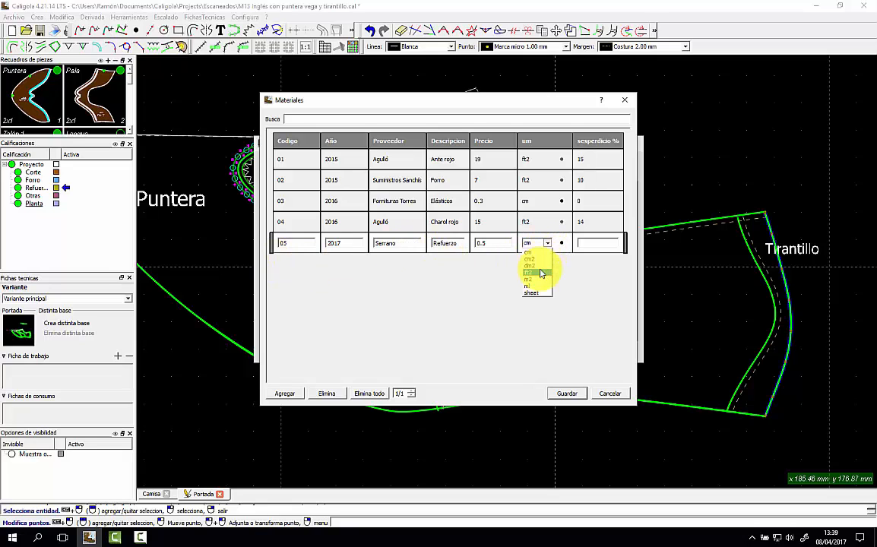
click(539, 280)
click(601, 244)
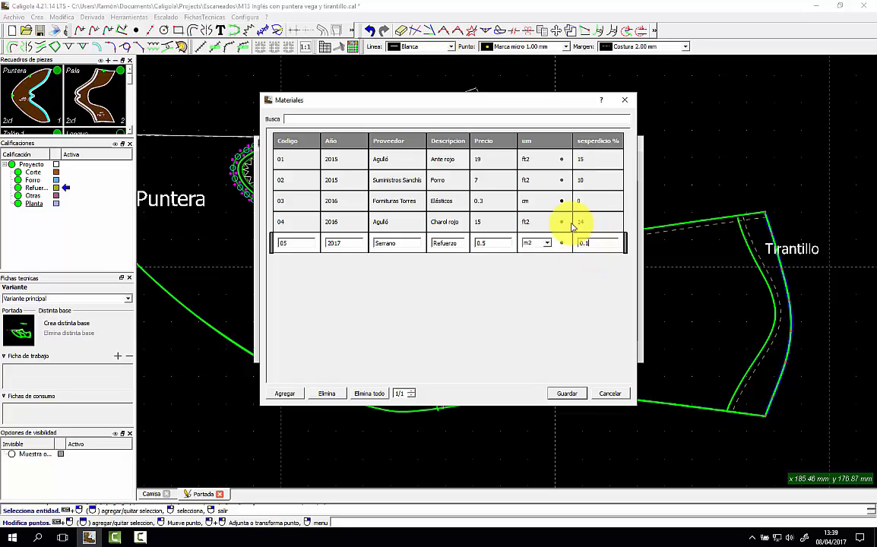
click(566, 394)
Assign the material 05 - Refuerzo to the olive reinforcement piece and accept the variant's properties.
double_click(406, 273)
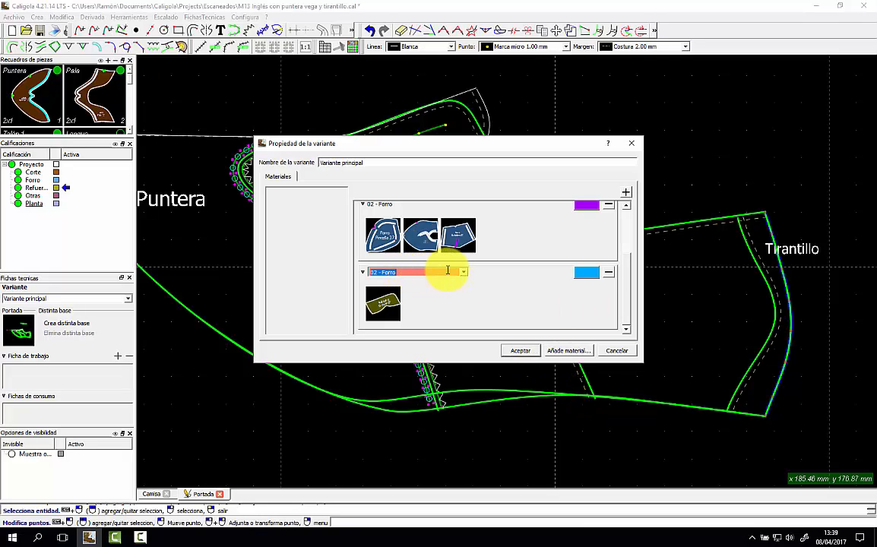
click(462, 272)
click(436, 301)
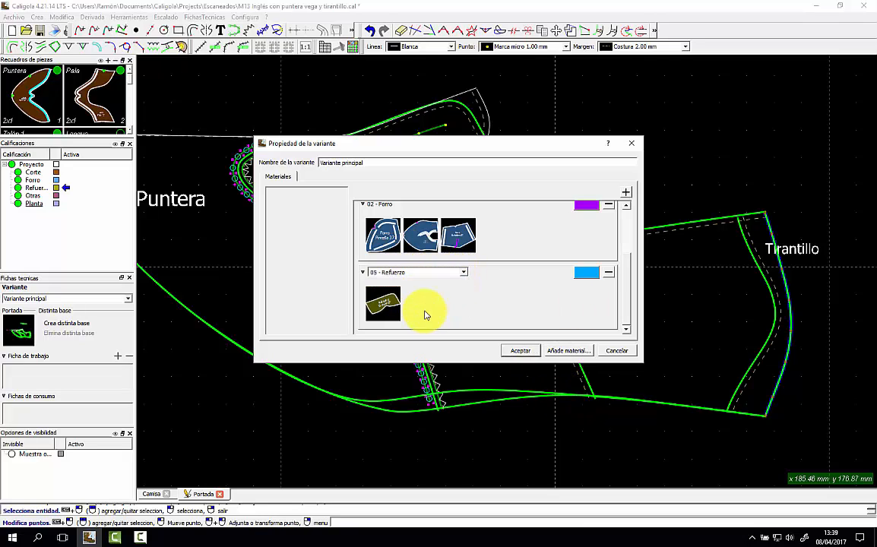
click(522, 351)
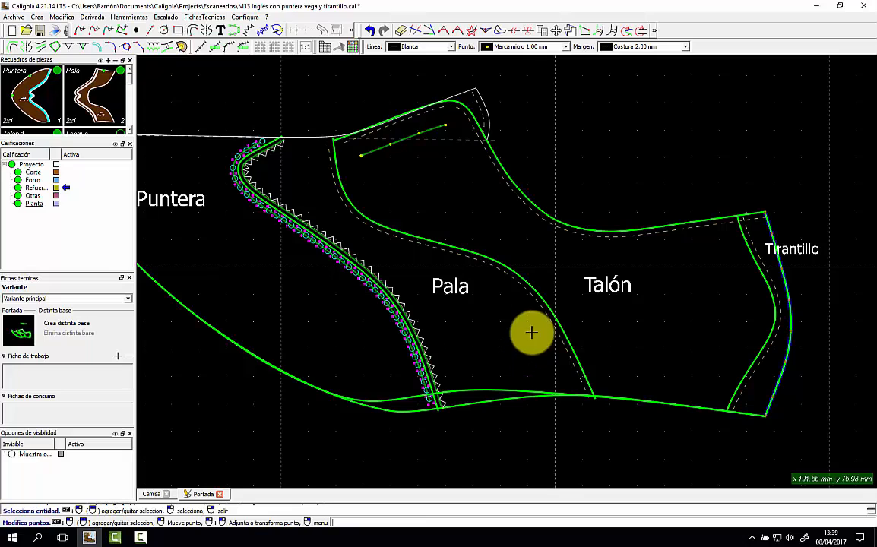
Add a vertical Portada sheet to the technical sheets print collection and examine its preview.
click(13, 17)
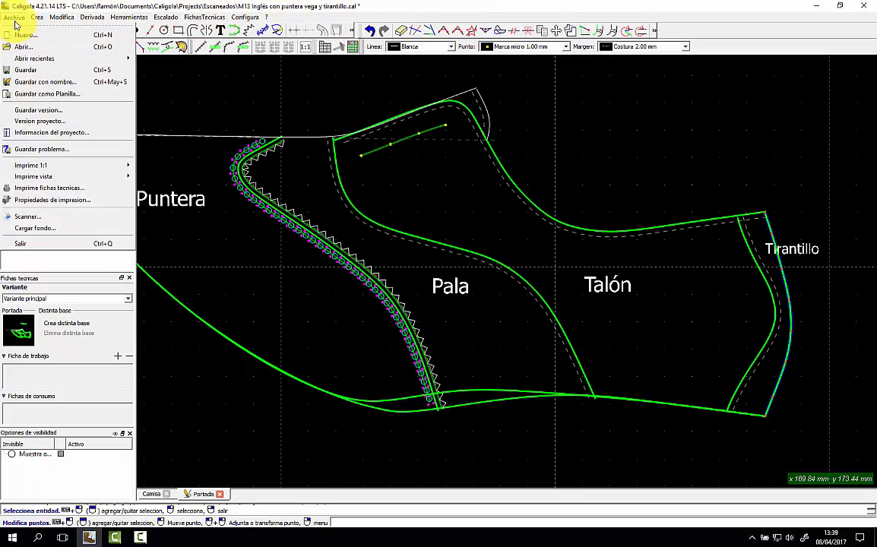
click(71, 188)
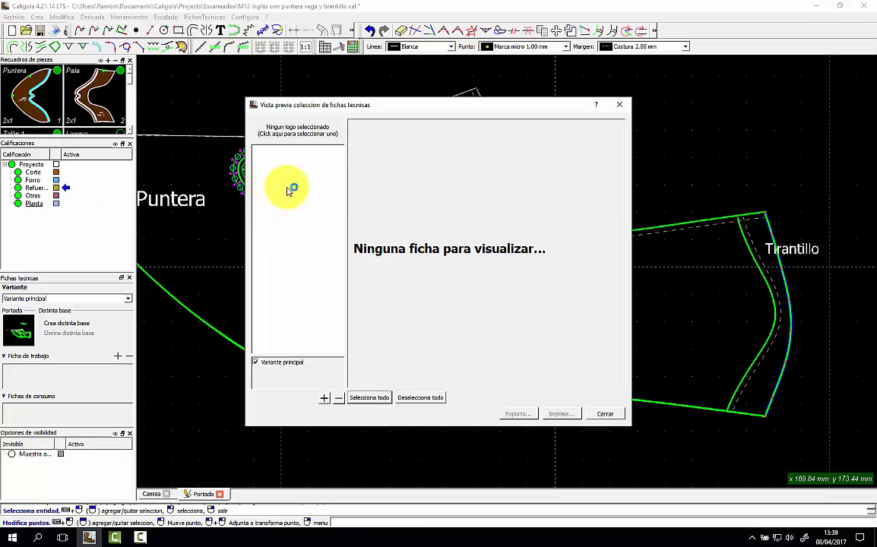
click(326, 400)
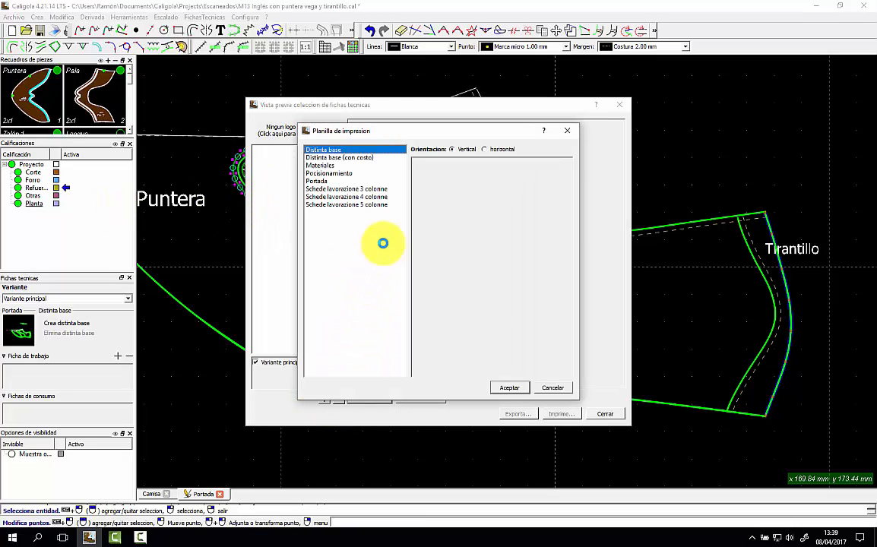
click(335, 166)
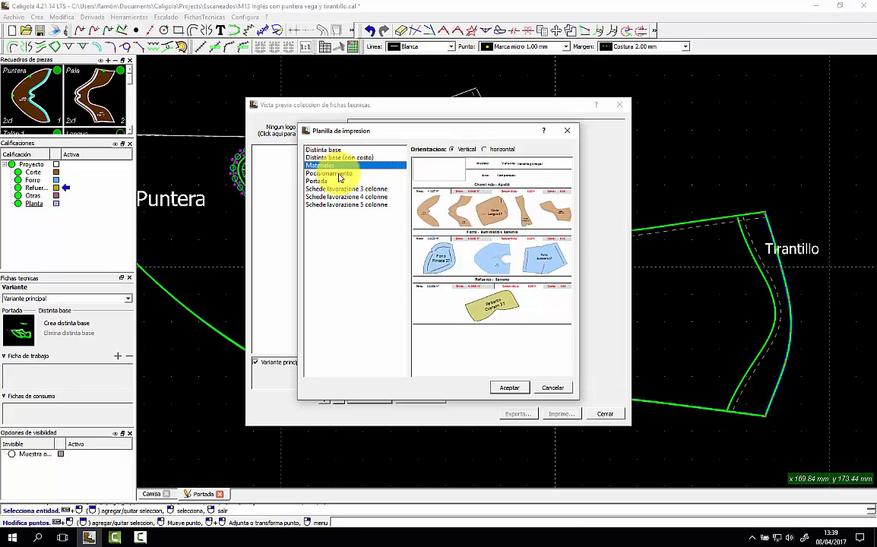
click(323, 181)
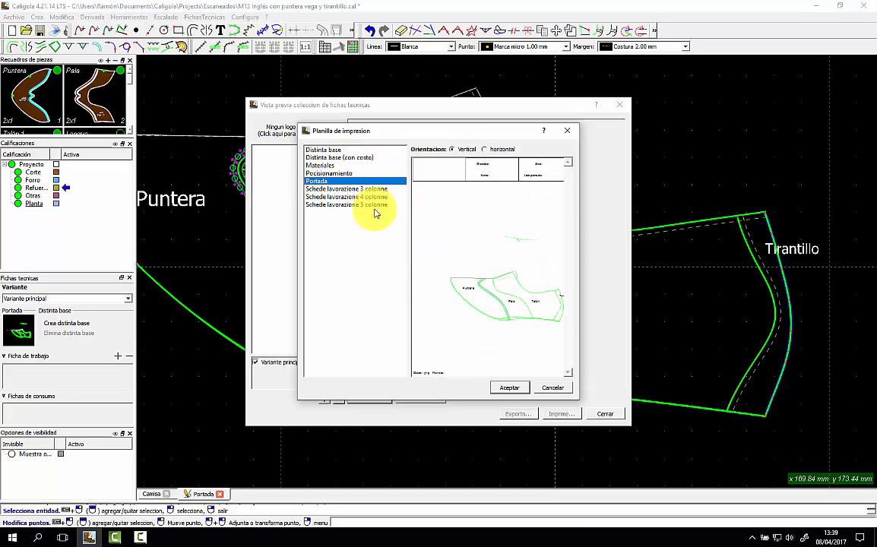
click(514, 391)
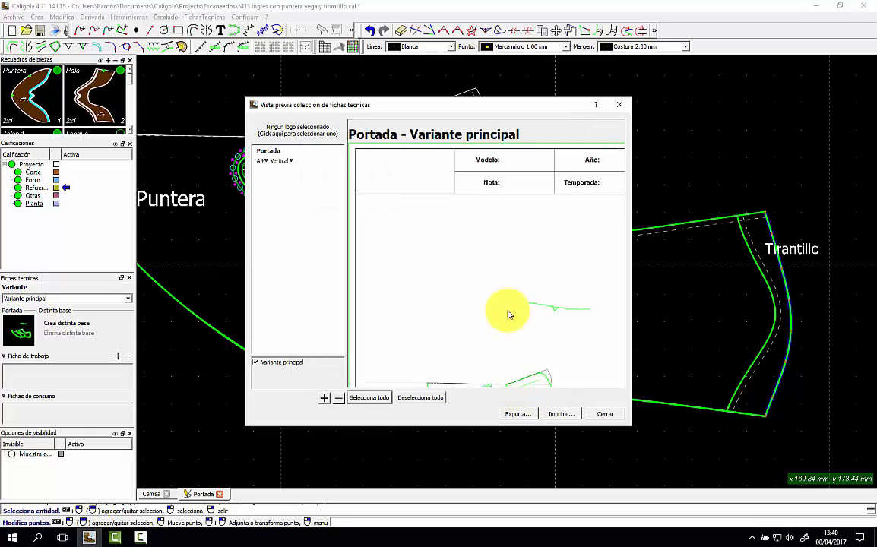
scroll(507, 318, down, 3)
scroll(515, 360, up, 2)
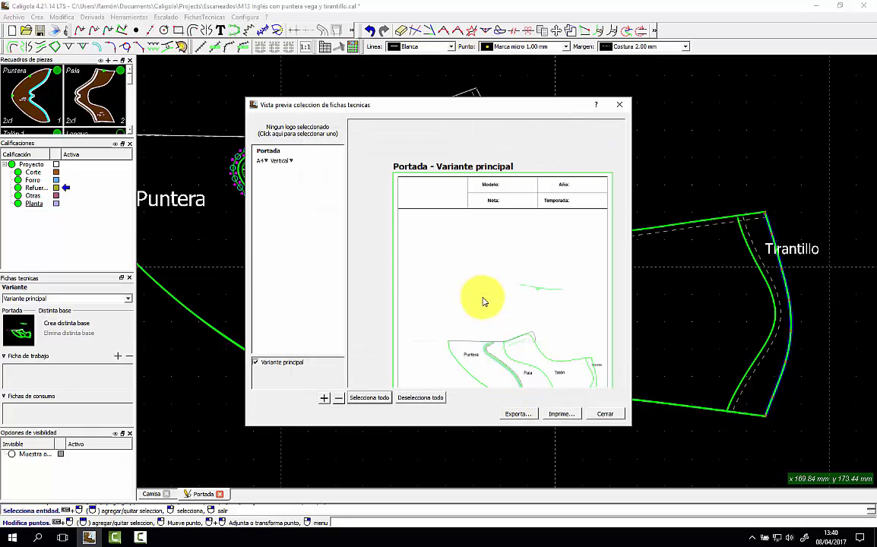
scroll(525, 312, down, 3)
scroll(551, 376, up, 2)
scroll(532, 322, up, 4)
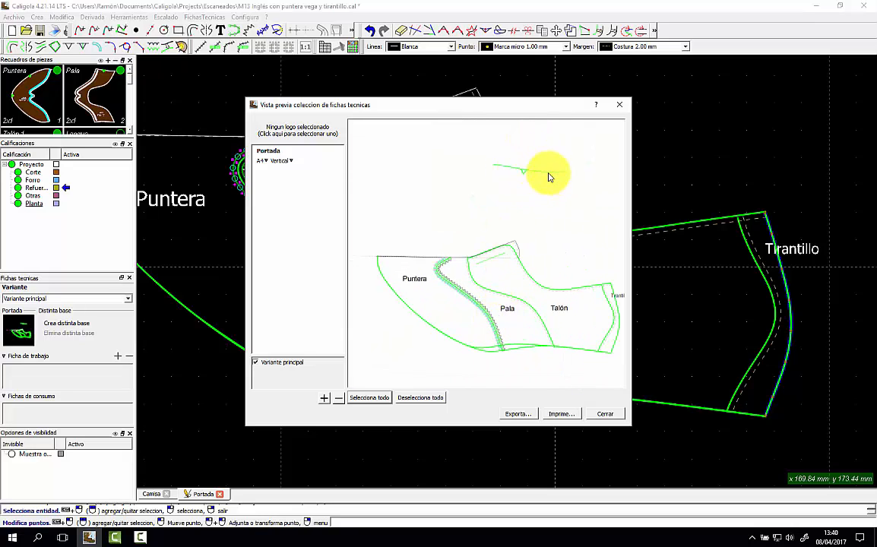
click(604, 415)
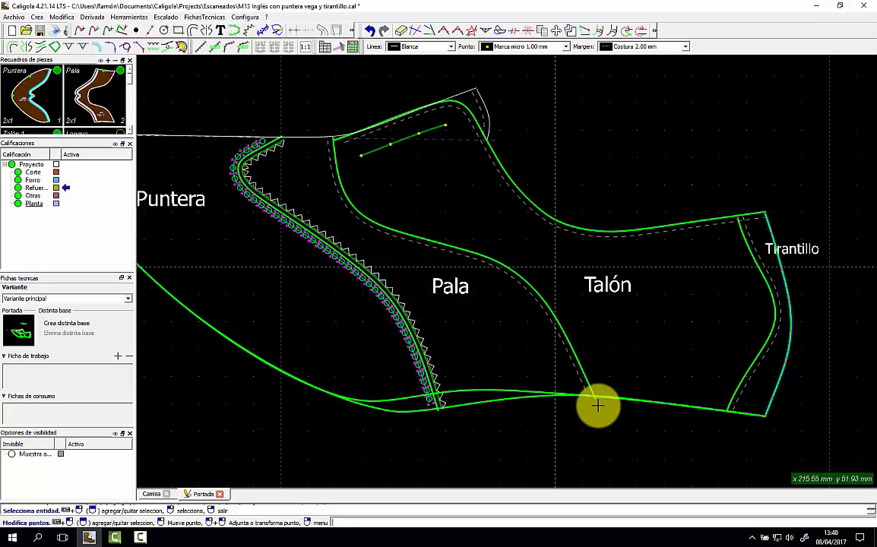
Delete the stray notch and the short green line above the shoe in the cover drawing.
scroll(576, 282, down, 4)
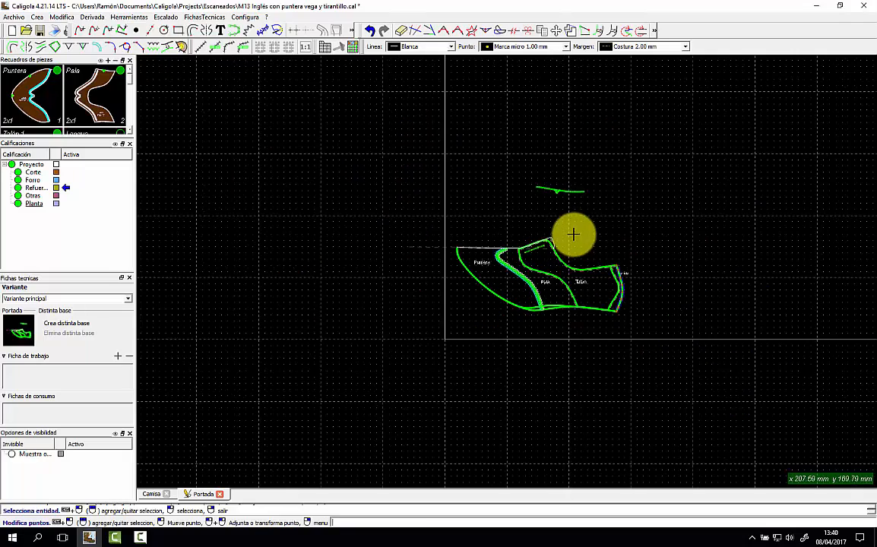
click(560, 191)
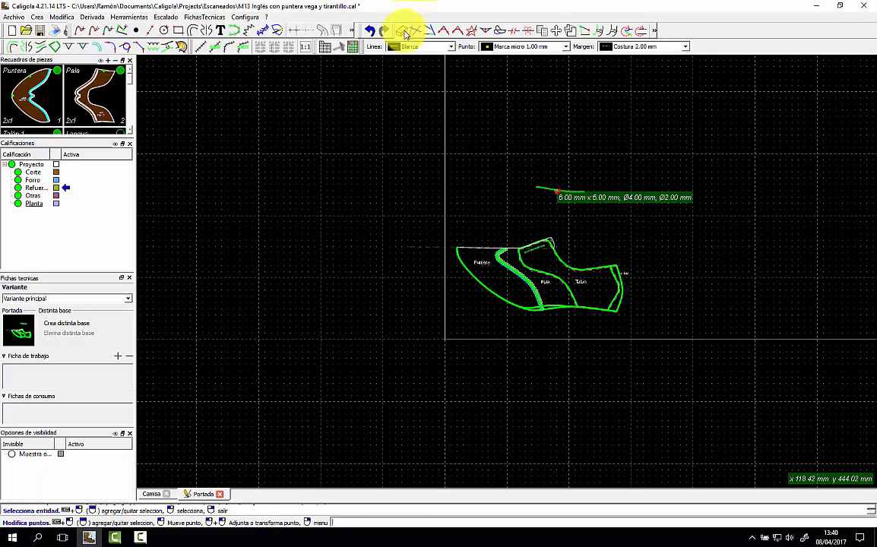
click(544, 189)
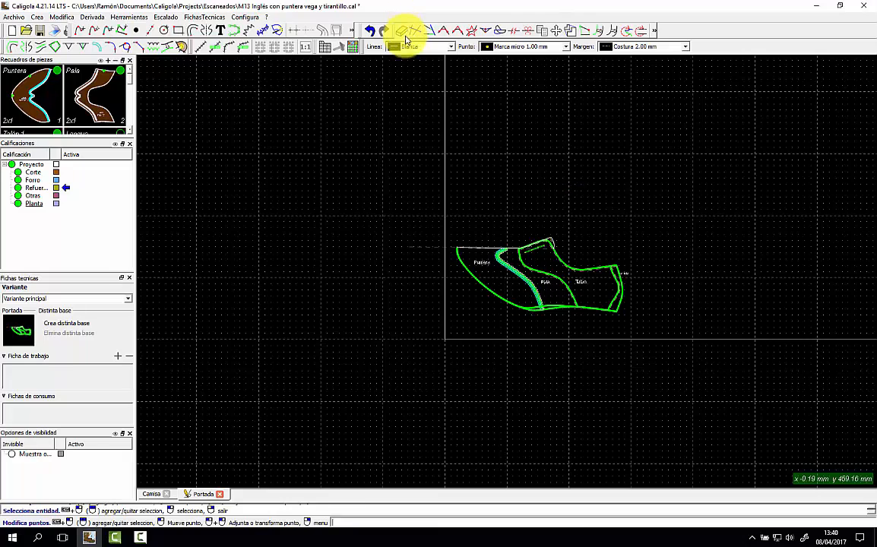
Place the title text "M13 Inglés con puntera, festones y tirantillo en caligola" just above the shoe drawing.
scroll(524, 233, up, 2)
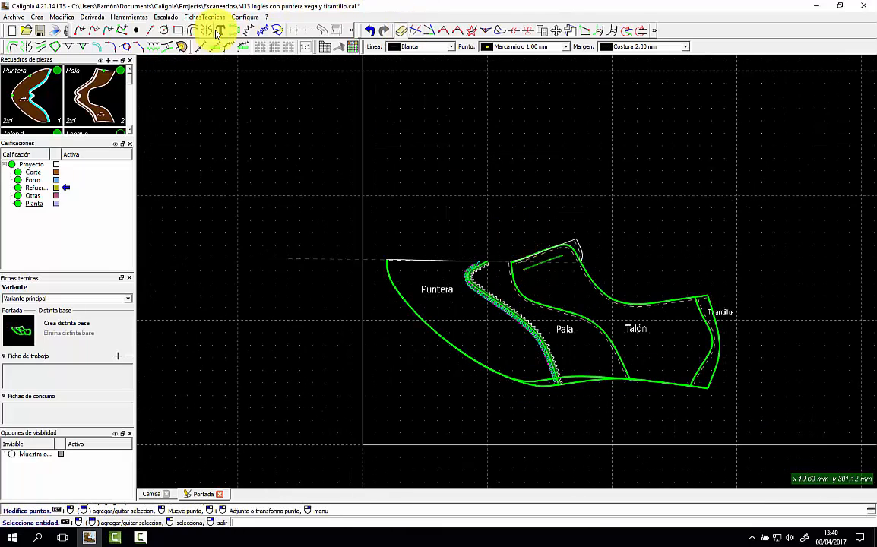
click(221, 31)
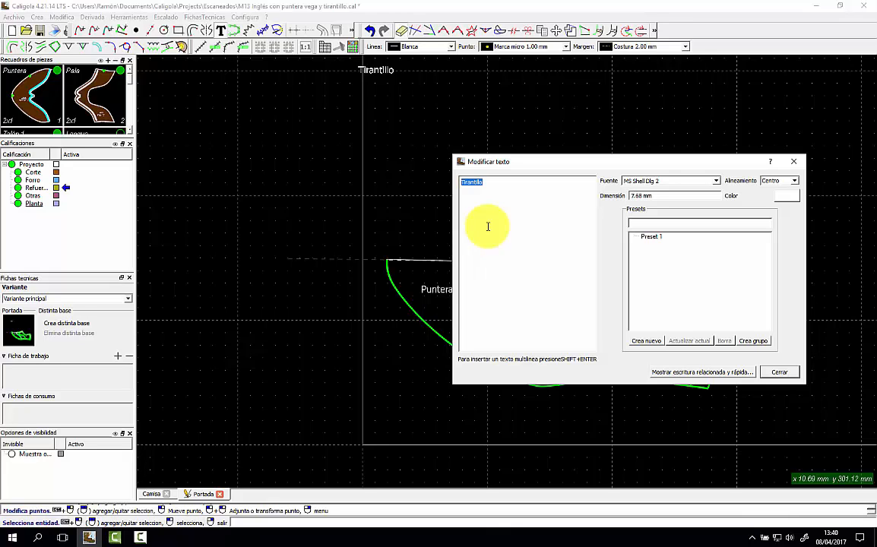
text(M13 Inglés con puntera, festones y tirantillo en caligola)
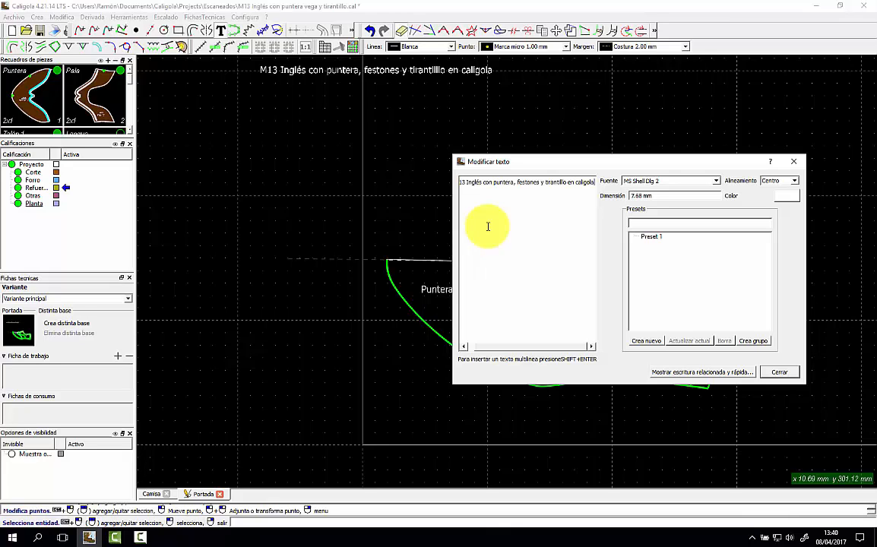
click(766, 371)
click(552, 228)
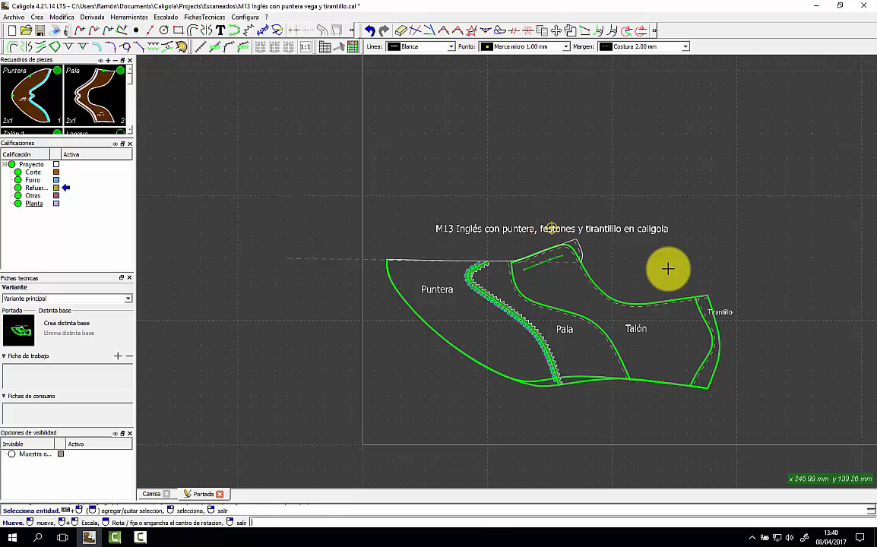
click(662, 267)
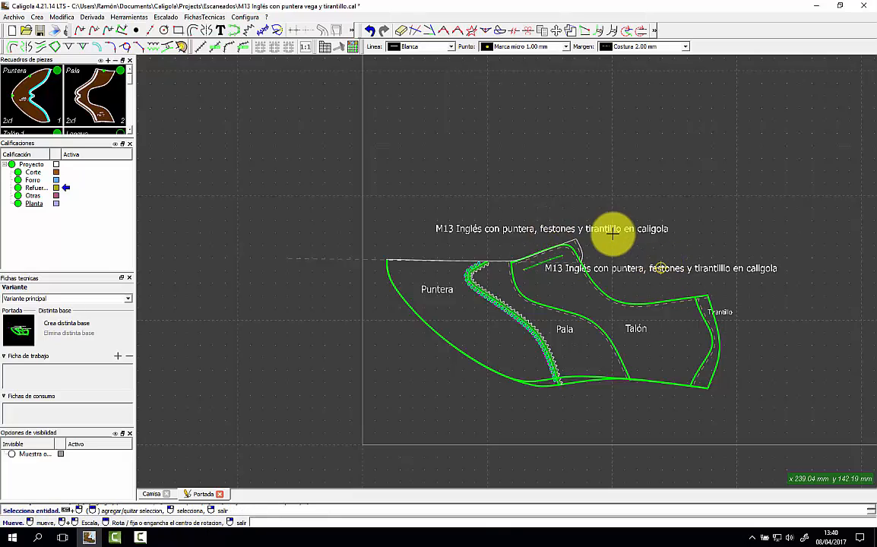
right_click(612, 238)
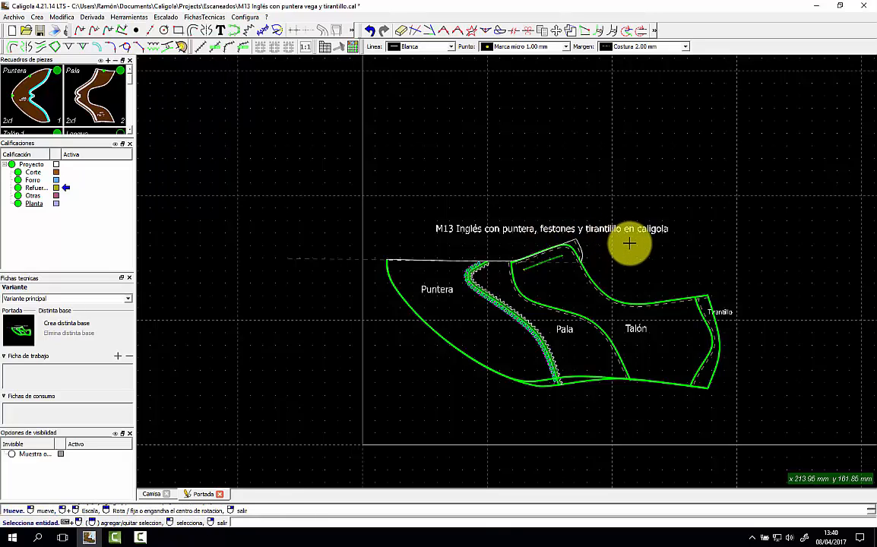
Add a vertical Materiales sheet to the technical sheets print collection and check its preview alongside the updated cover.
click(17, 17)
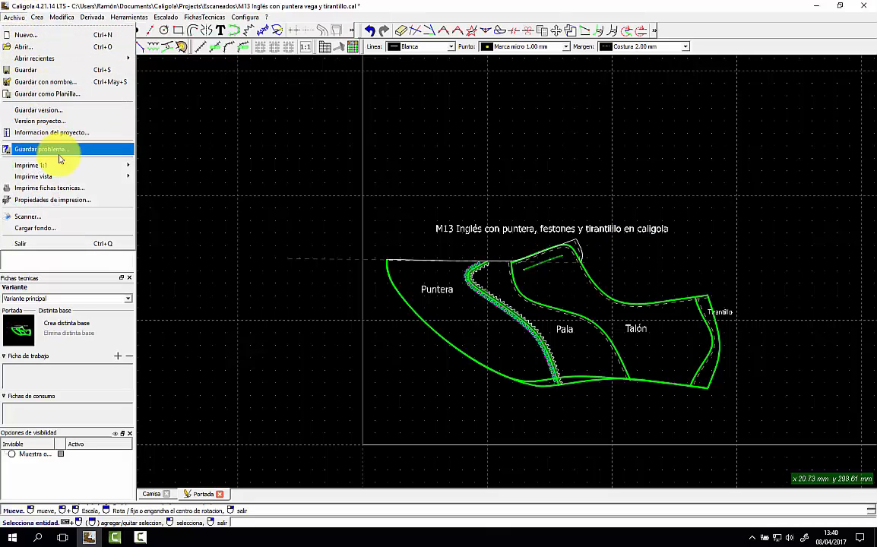
click(64, 189)
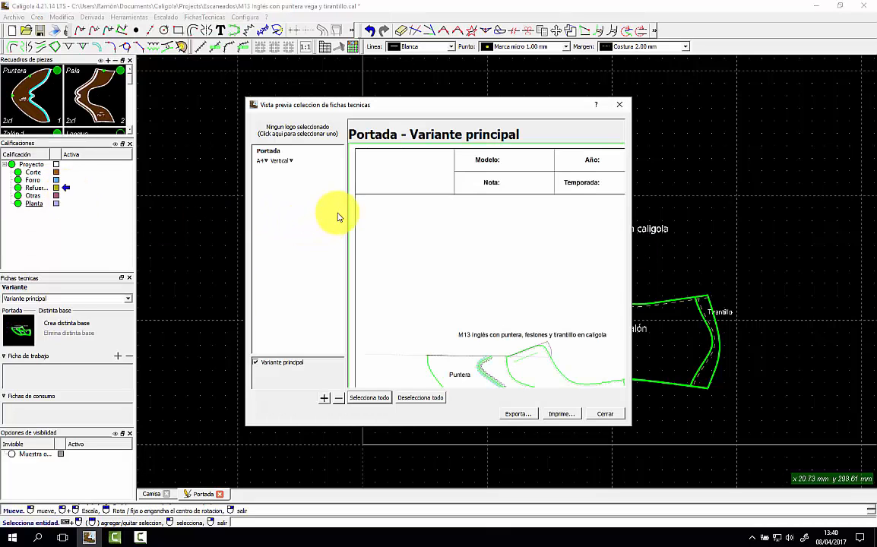
scroll(512, 346, down, 3)
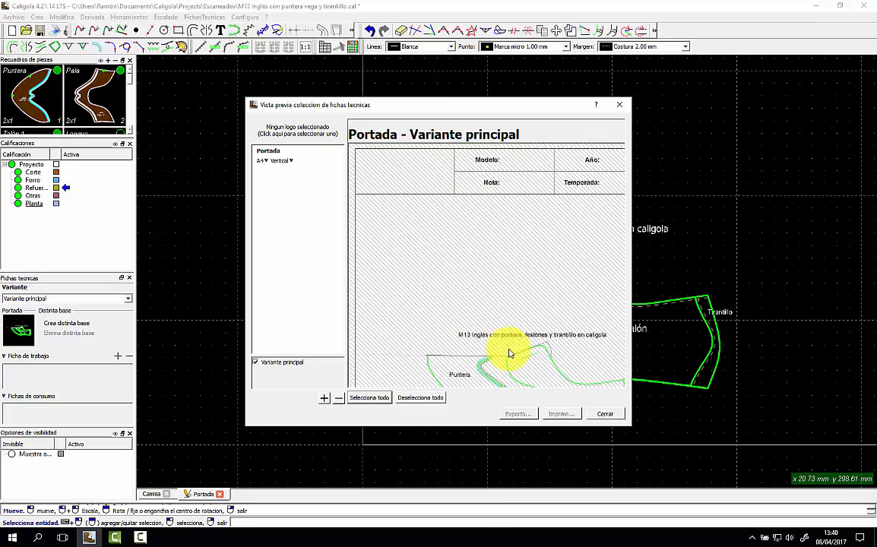
click(324, 397)
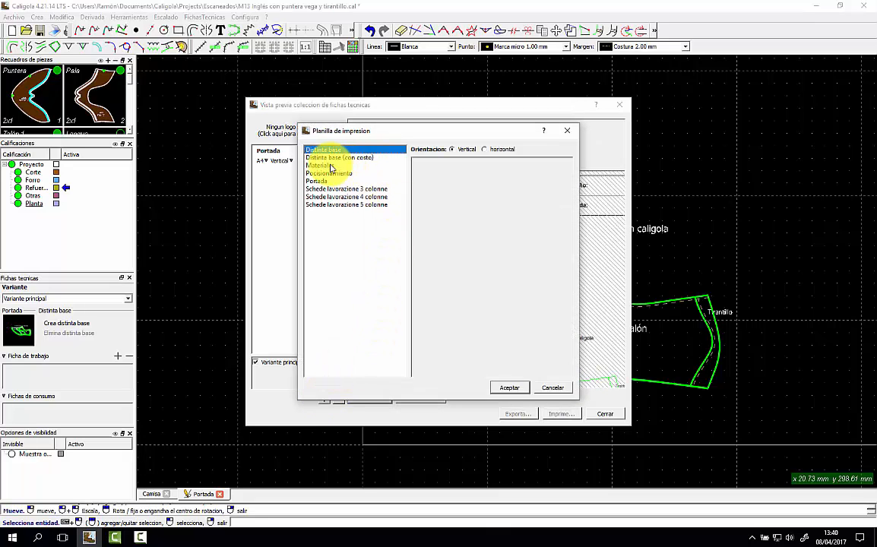
click(329, 164)
click(511, 387)
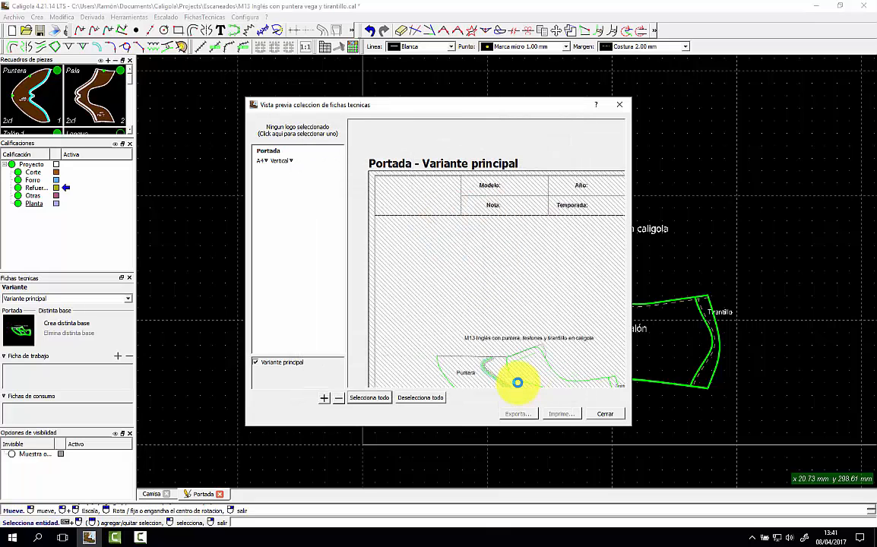
scroll(502, 316, down, 4)
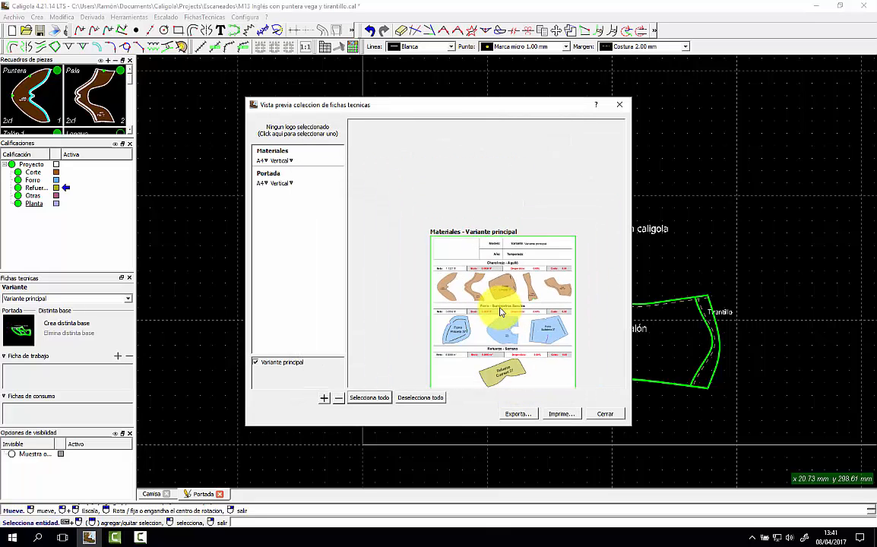
scroll(500, 311, up, 2)
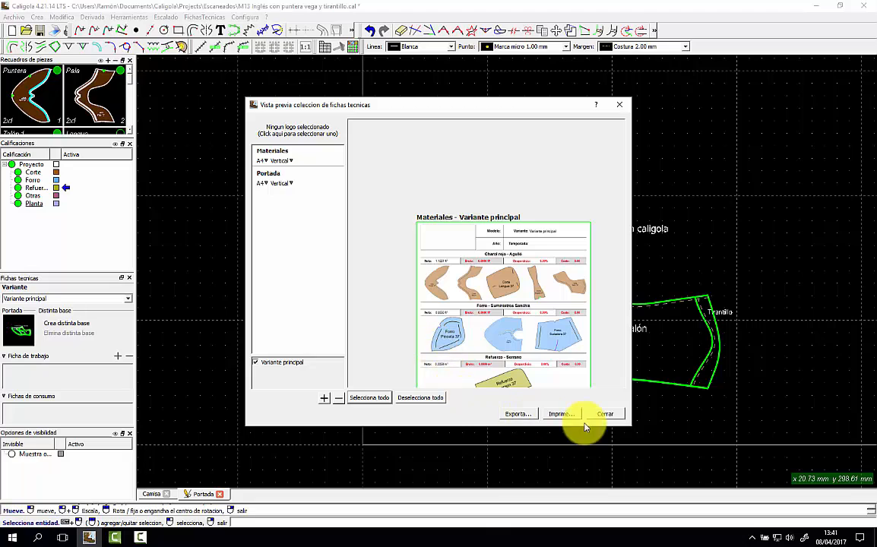
click(606, 414)
Generate the variant's consumption sheets by positioning one pair of the model, and close the positioning window over the reinforcement sheet.
click(203, 18)
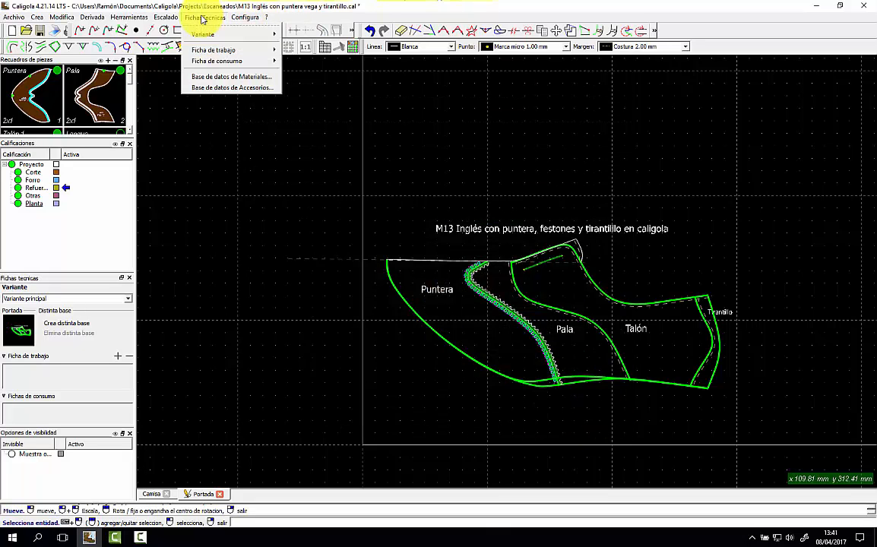
mouse_move(206, 62)
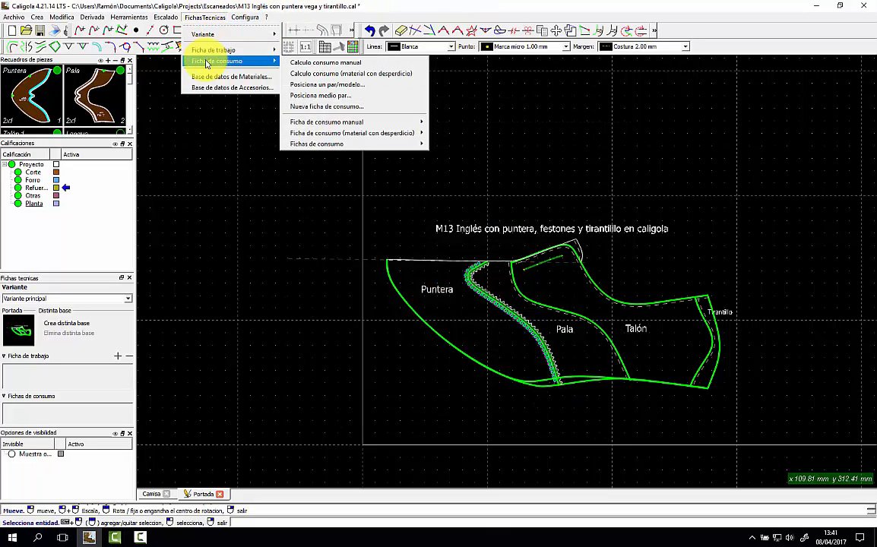
click(368, 84)
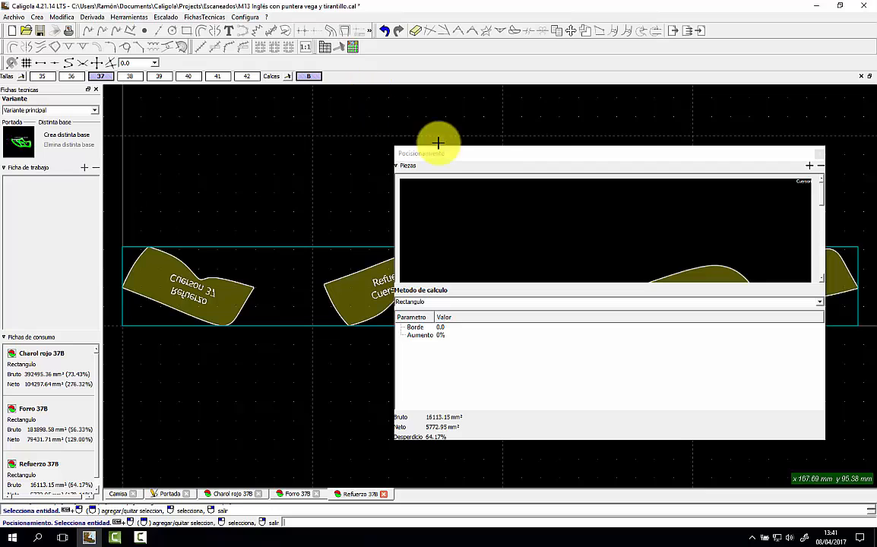
drag(821, 193, 810, 266)
click(818, 153)
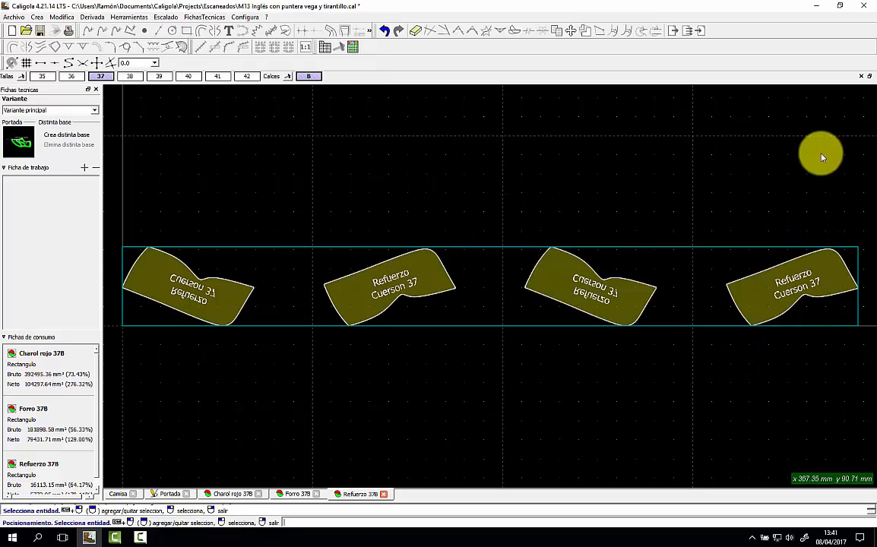
Nest the four Refuerzo Cuerson 37 pieces into a compact block of two rows by two at the first piece's position.
click(371, 283)
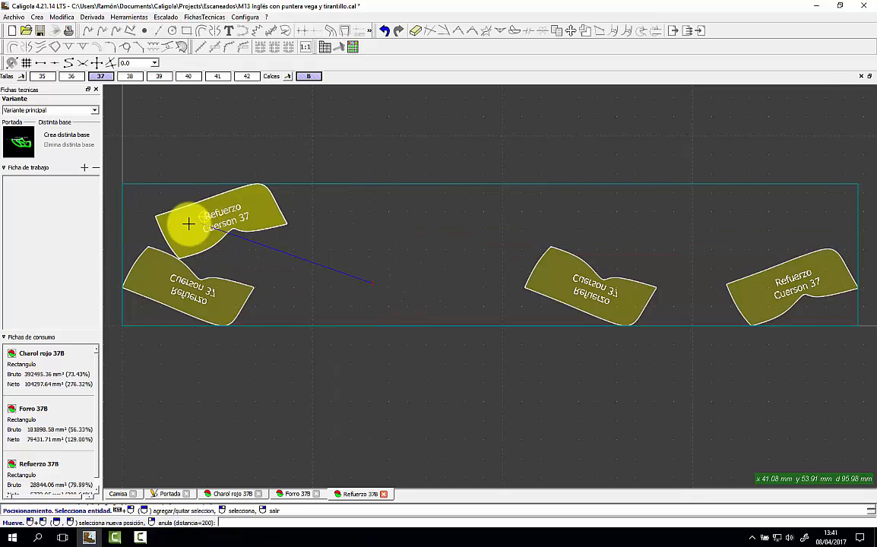
click(169, 258)
right_click(499, 283)
scroll(524, 283, up, 2)
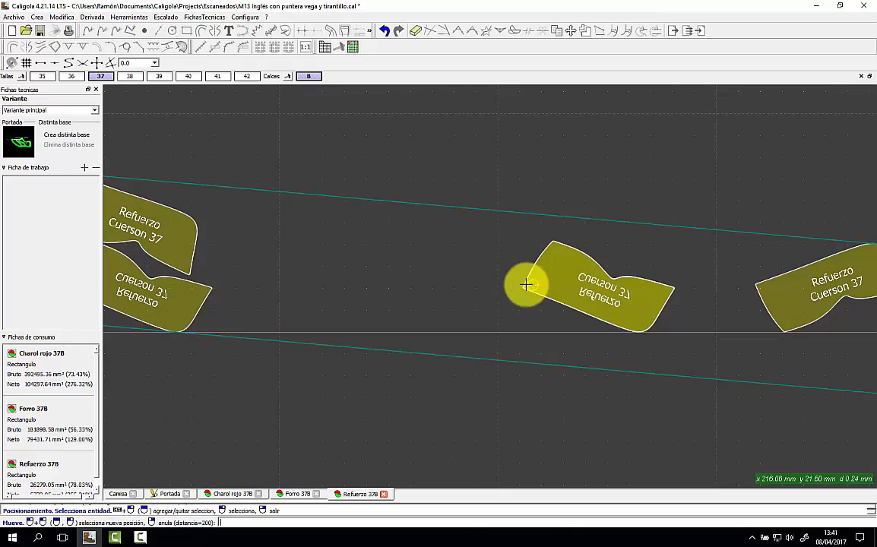
click(533, 286)
click(228, 317)
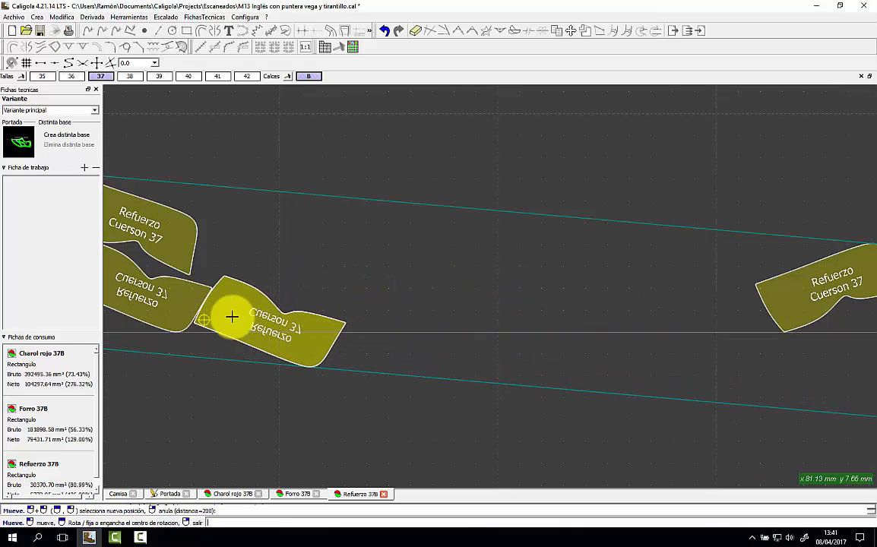
right_click(261, 310)
click(783, 291)
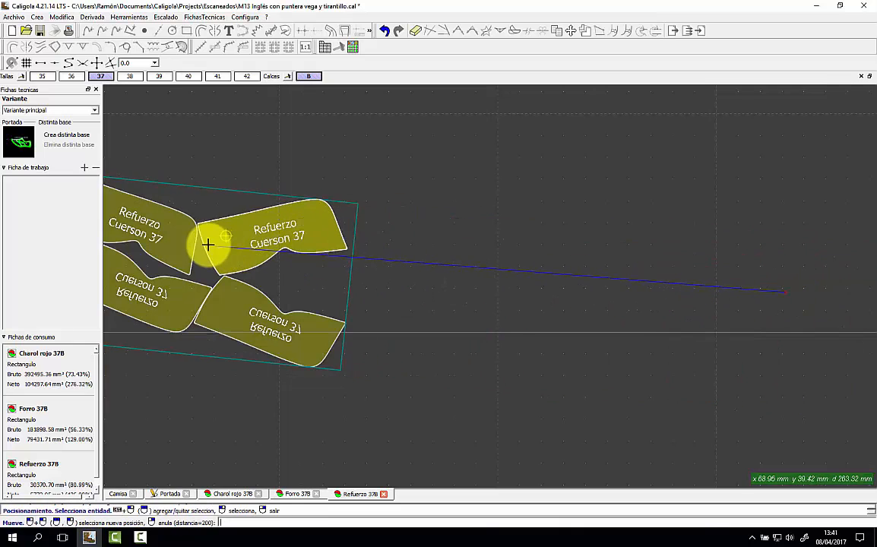
click(176, 280)
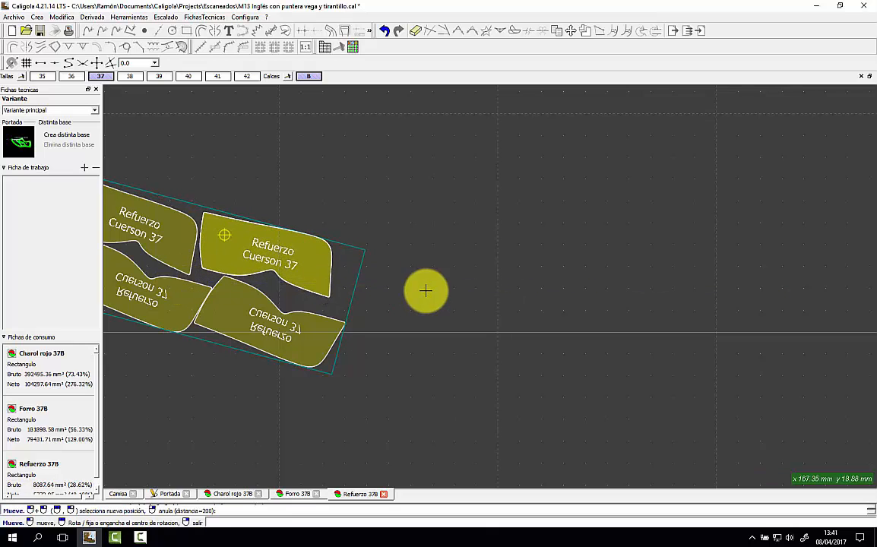
In the Forro 37B consumption sheet, tilt the first Pala lining up near the sheet's start and set both Pinceta linings aside beyond it.
click(298, 494)
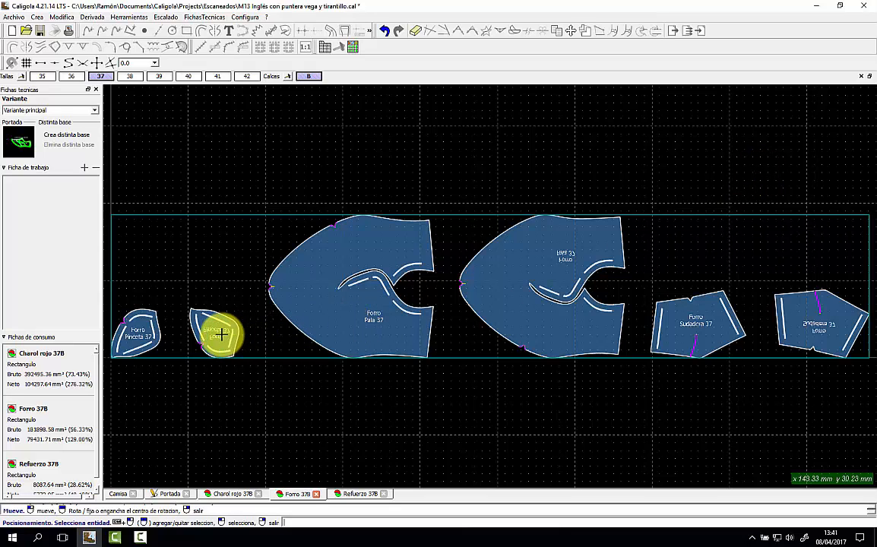
click(296, 294)
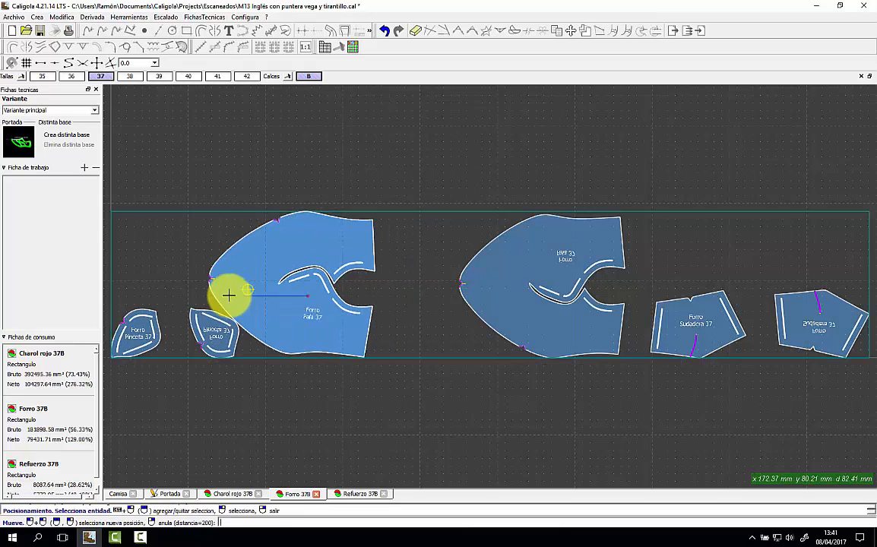
click(159, 292)
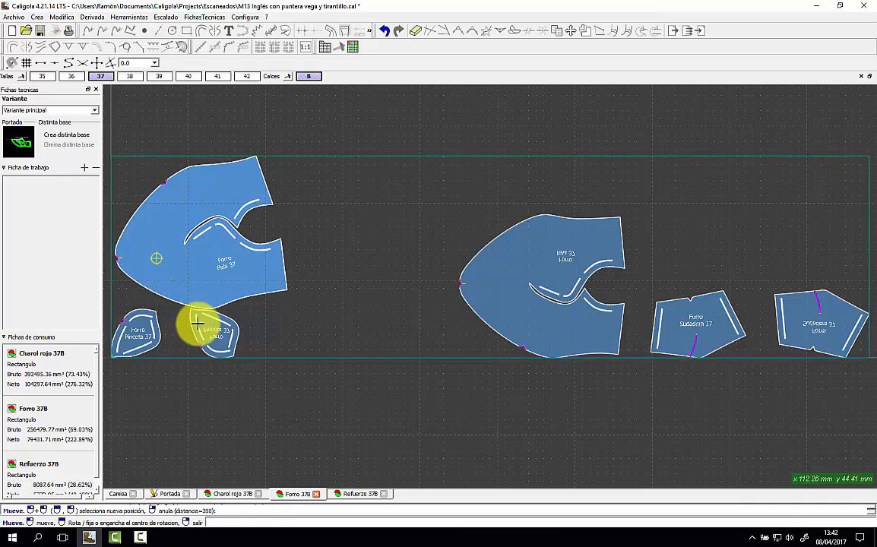
click(200, 327)
click(426, 343)
right_click(168, 319)
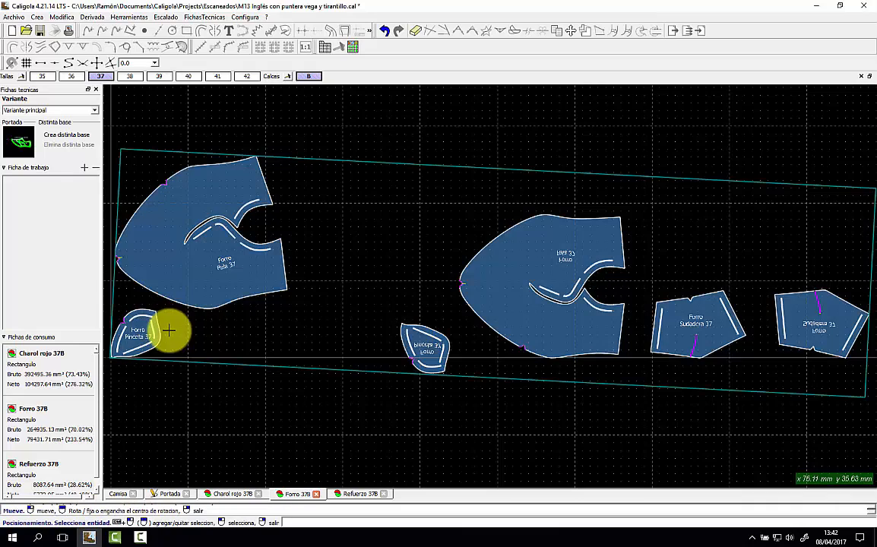
click(136, 329)
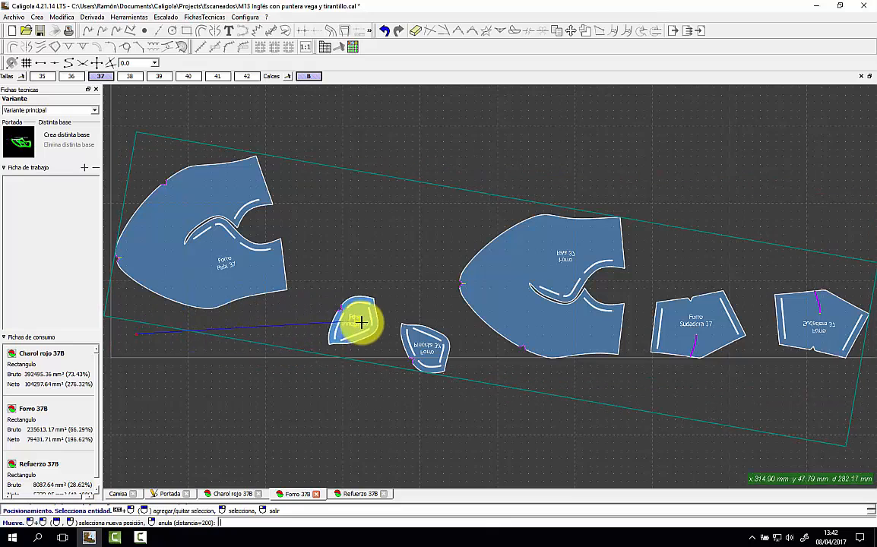
click(382, 346)
Rotate the second Pala lining so its toe points down and place it directly beside the first Pala lining.
click(570, 262)
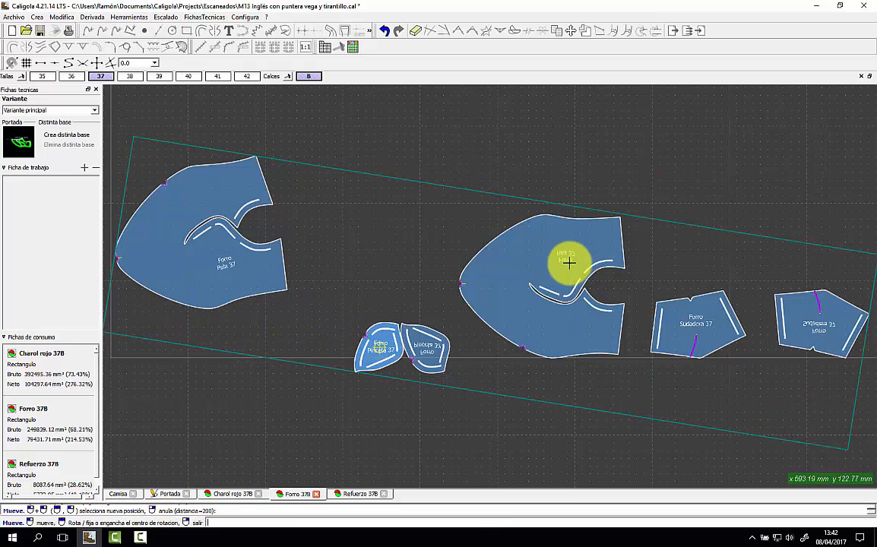
click(527, 263)
right_click(525, 261)
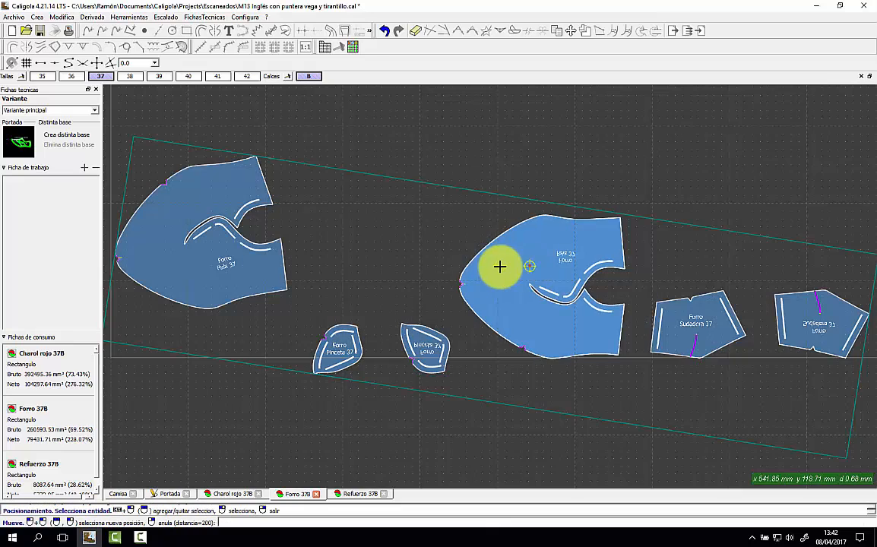
click(500, 266)
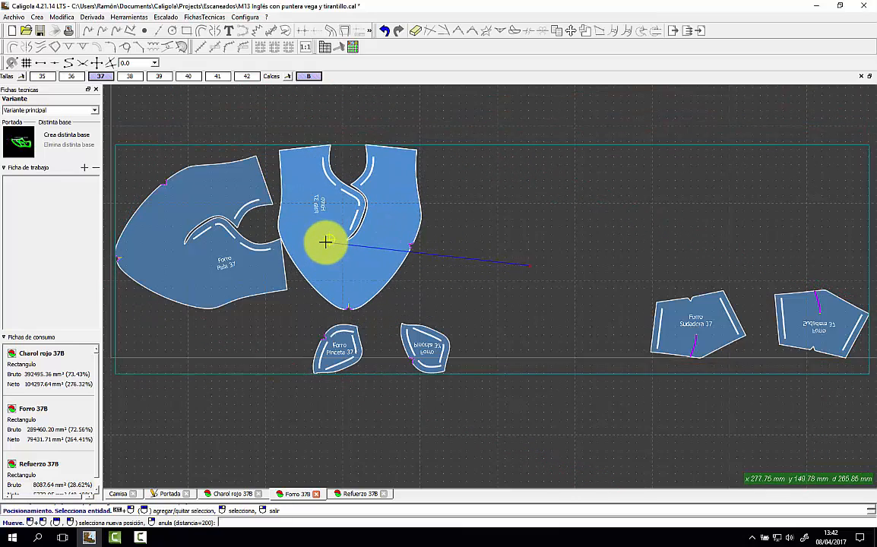
click(325, 242)
Rotate the two Sudadera linings and fit them side by side beneath the first Pala lining.
click(660, 317)
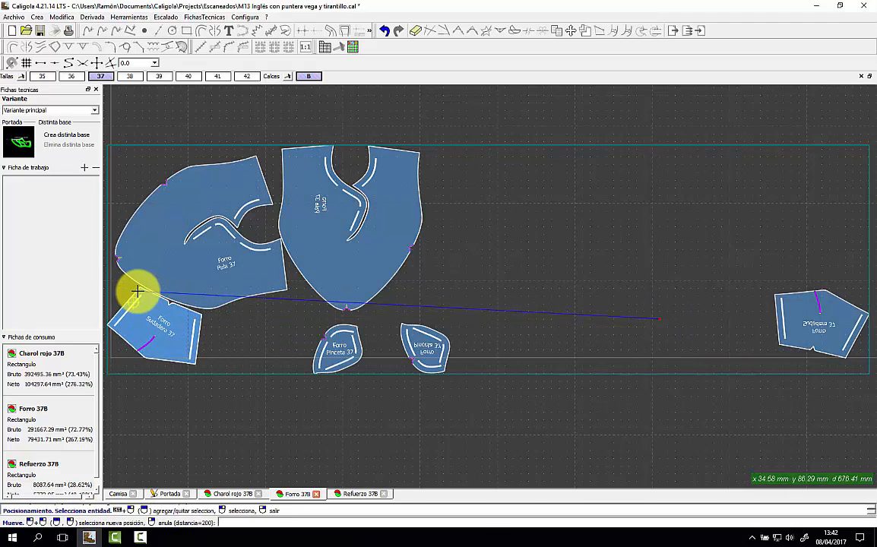
click(135, 290)
click(789, 319)
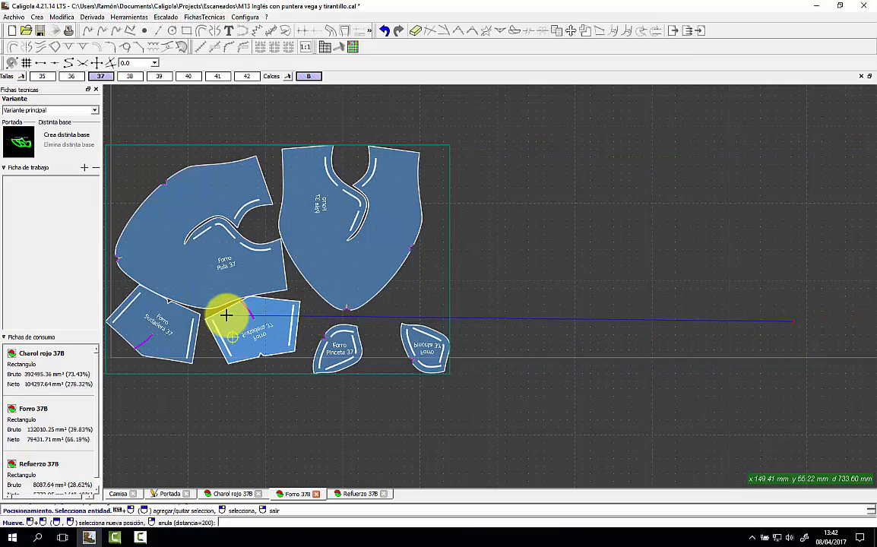
click(228, 314)
Rotate the two Pinceta linings and fit them along the upper curved edge of the first Pala lining.
click(423, 346)
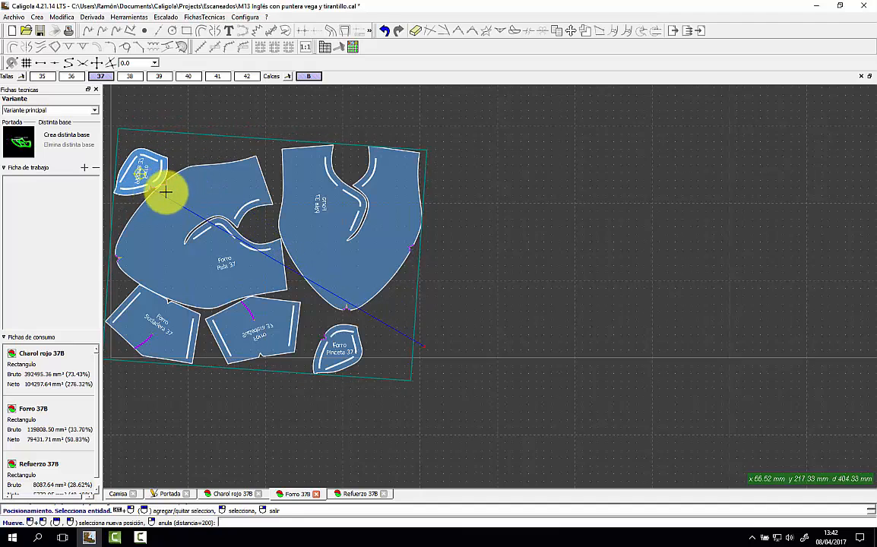
click(166, 192)
click(349, 344)
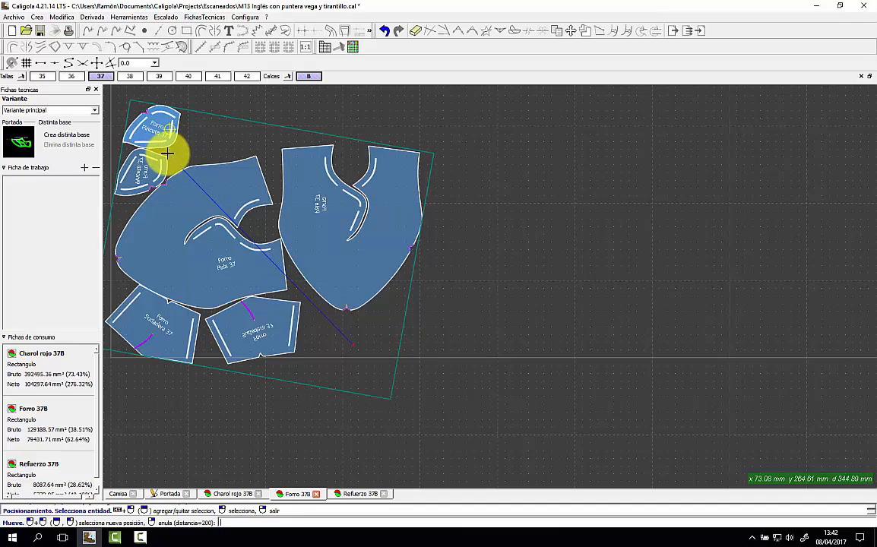
click(186, 164)
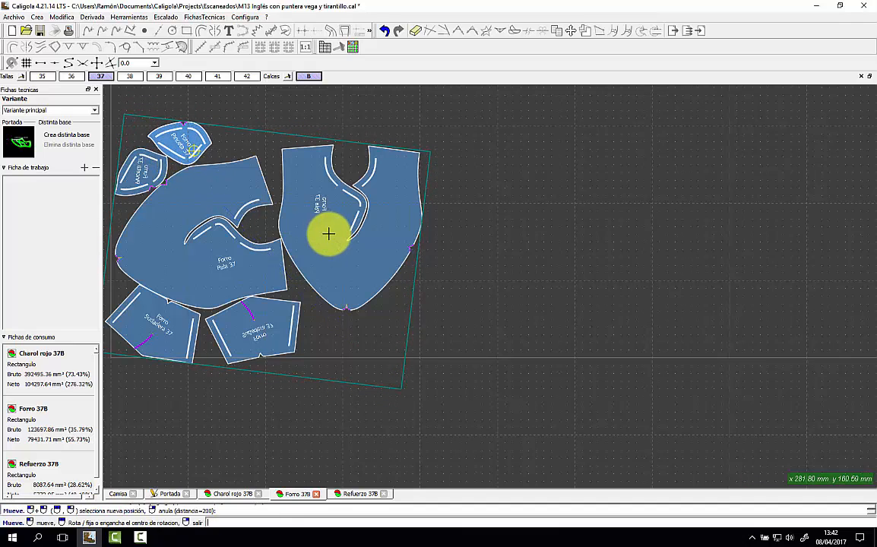
In the Charol rojo 37B consumption sheet, close the positioning window and nest the second Puntera piece inside the first.
click(249, 495)
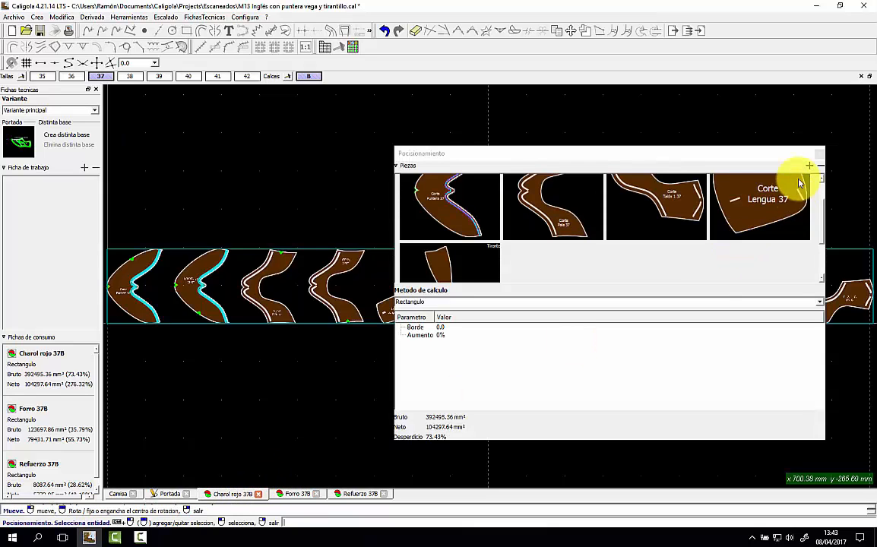
click(821, 158)
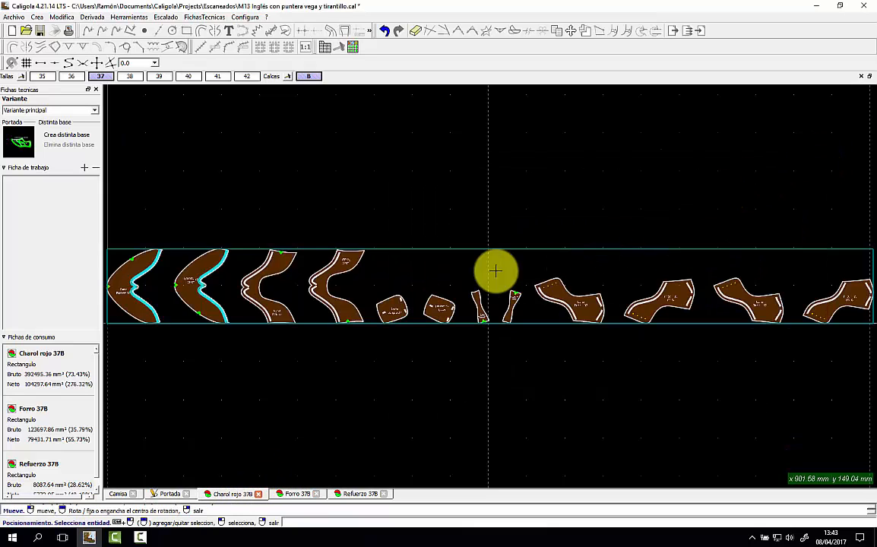
click(203, 299)
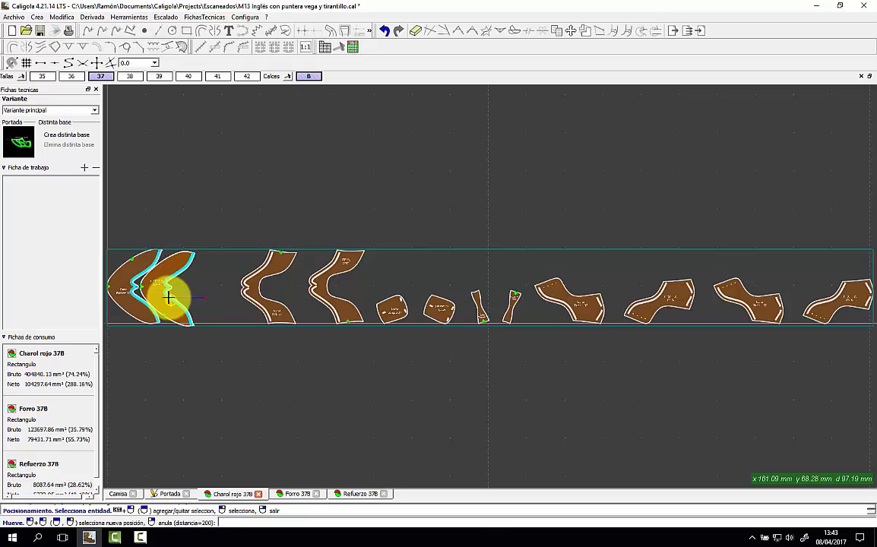
click(179, 297)
Nest the two Pala pieces one behind the other against the second Puntera piece.
click(248, 297)
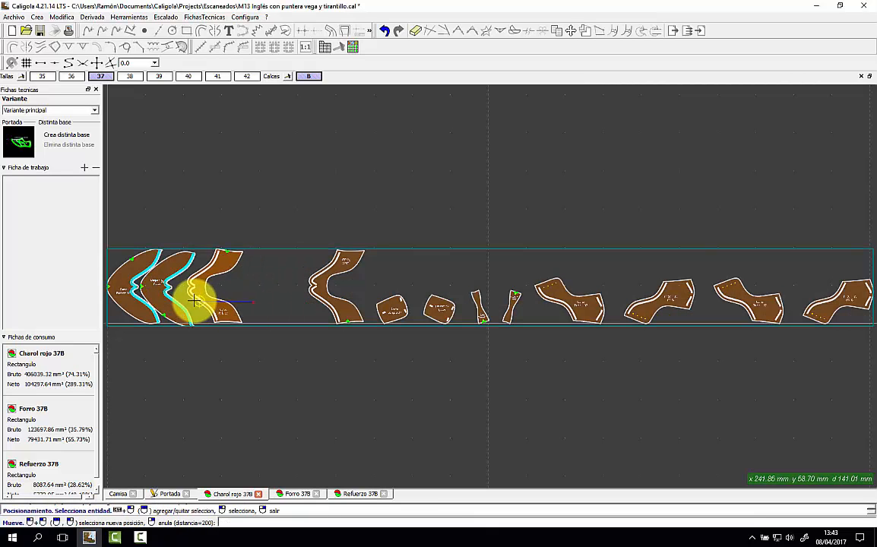
click(188, 302)
click(190, 301)
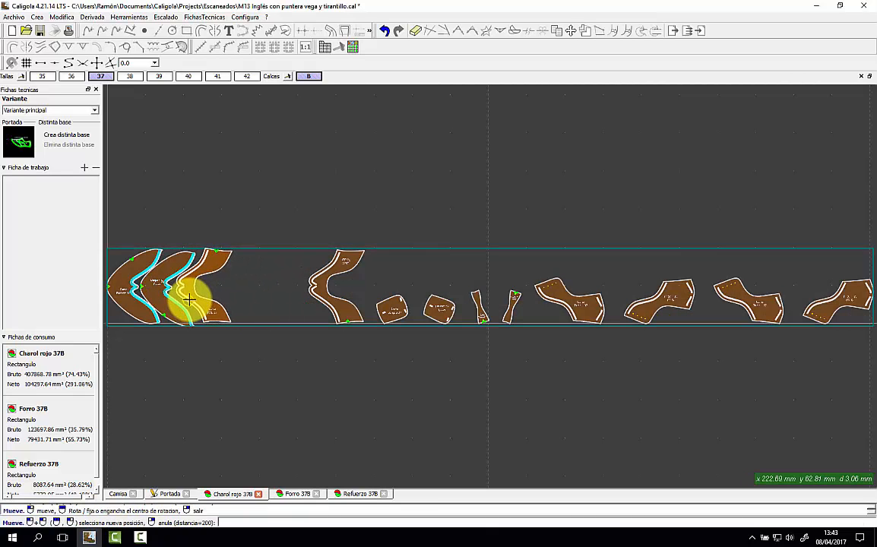
click(183, 302)
click(337, 307)
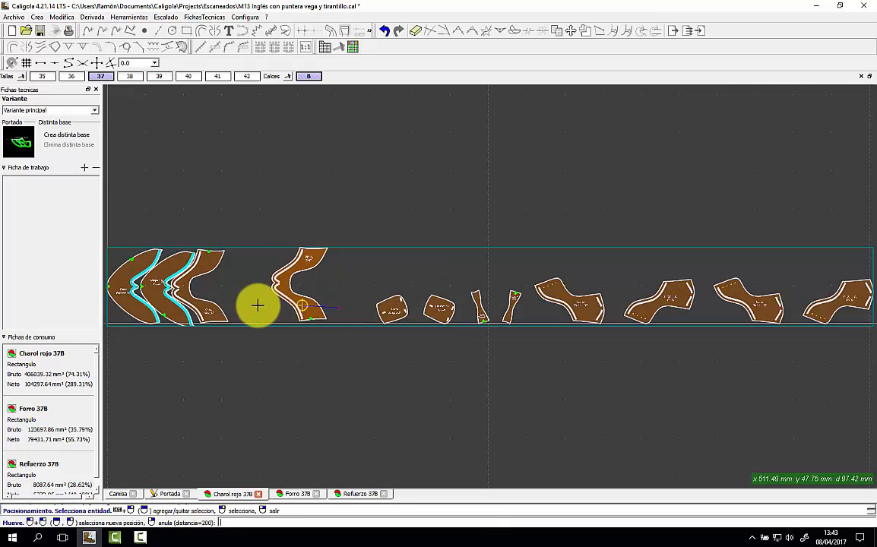
click(230, 306)
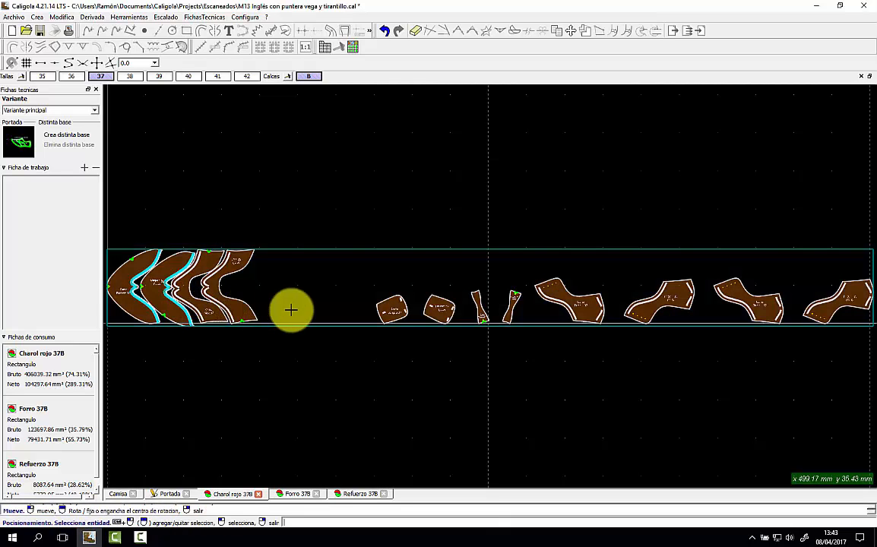
Shift the first Lengua piece slightly and nest the first Talón piece into the lower hollow of the second Pala piece.
click(384, 312)
click(376, 322)
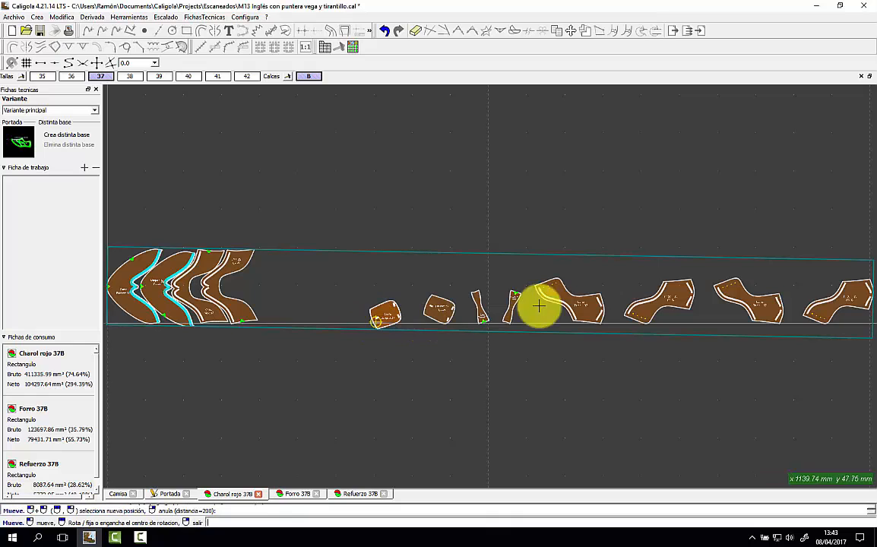
click(576, 302)
click(569, 301)
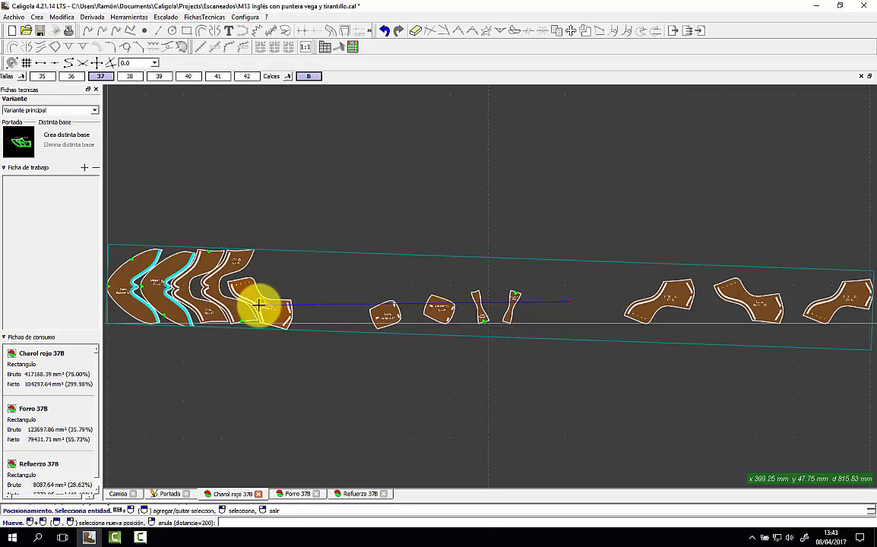
click(259, 300)
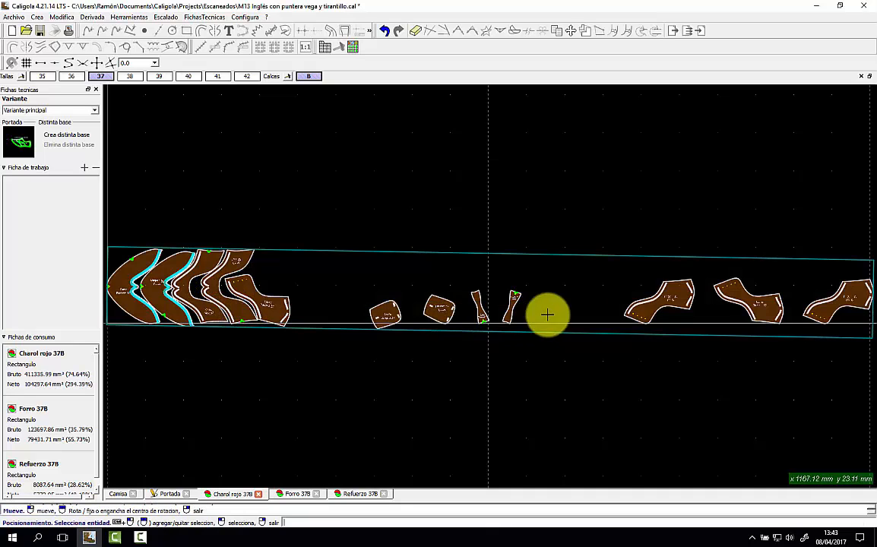
Nest the three remaining Talón pieces against the first Talón and the second Pala piece in the Charol rojo 37B layout.
click(667, 303)
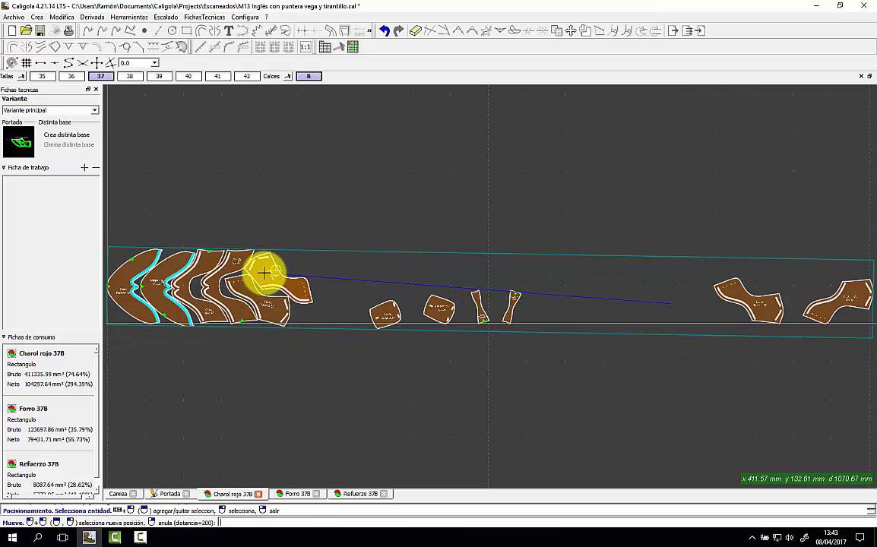
click(264, 272)
click(734, 298)
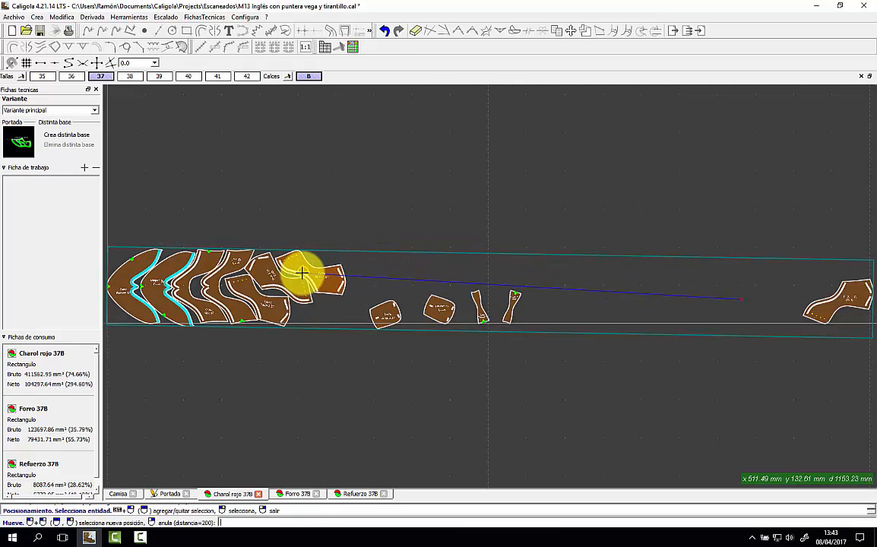
click(339, 279)
right_click(341, 278)
click(830, 313)
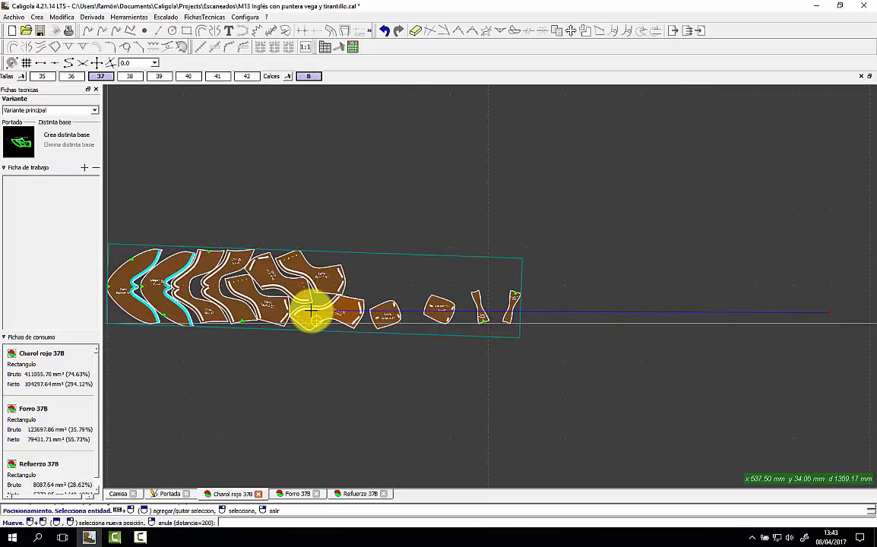
click(339, 307)
Place the two Lengua pieces side by side along the upper edge of the layout, above and beside the Talón pieces.
click(399, 313)
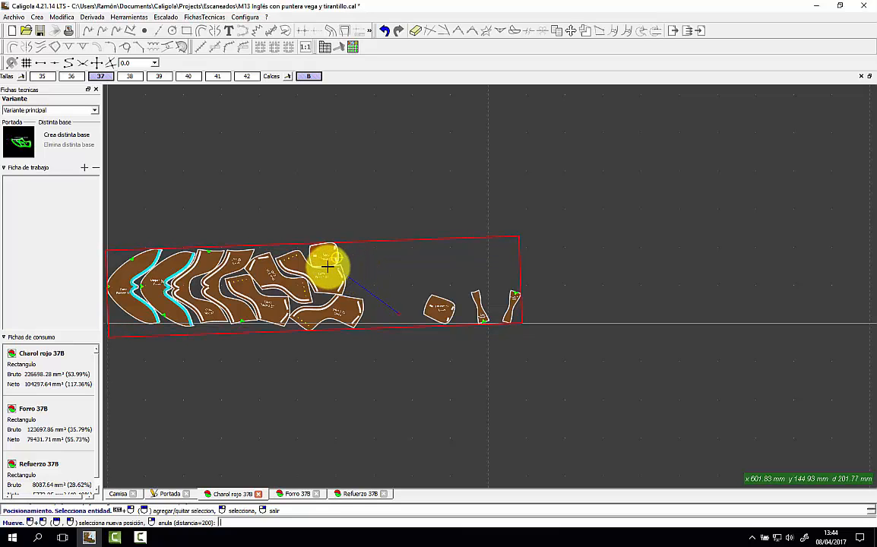
click(445, 311)
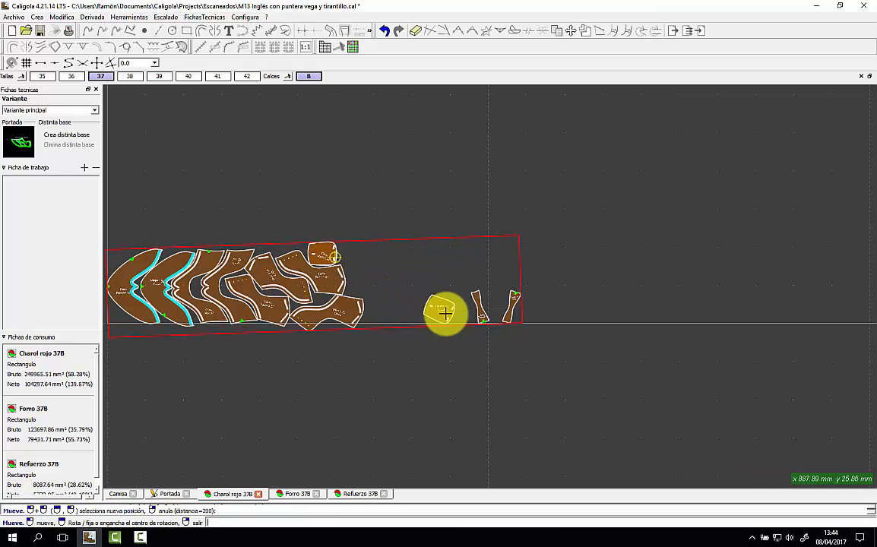
click(443, 311)
click(421, 304)
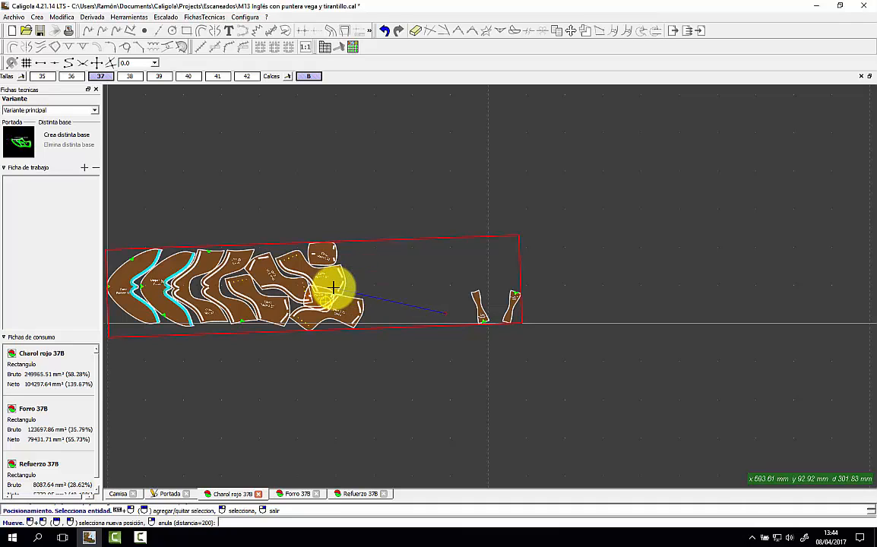
click(352, 269)
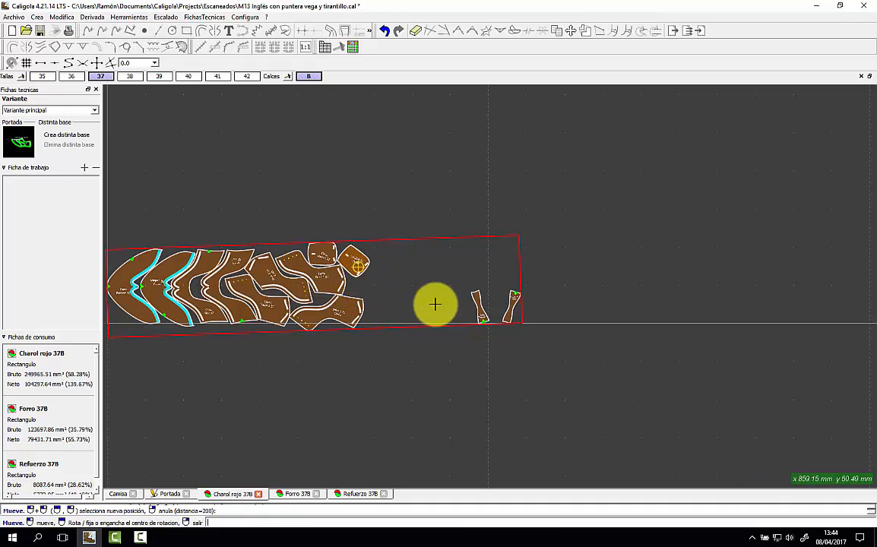
click(479, 313)
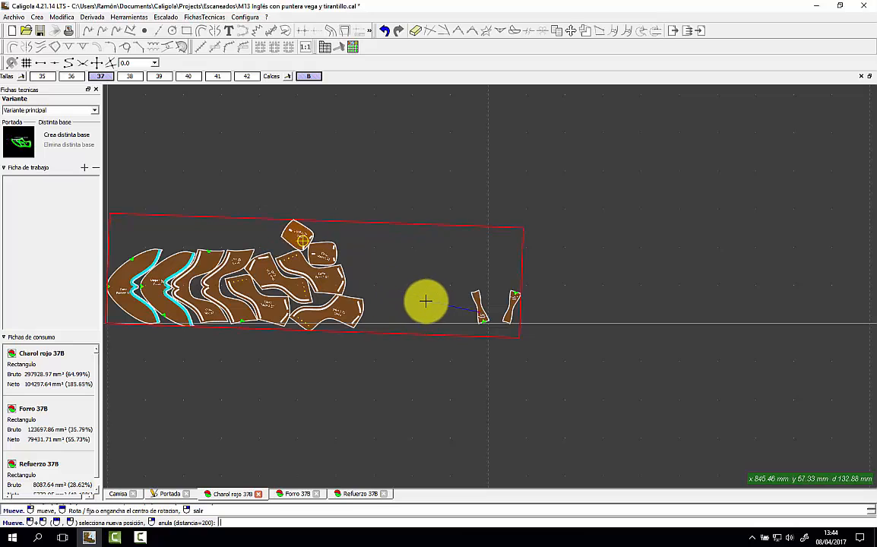
Fit the two narrow strap pieces together into the gap at the end of the layout, between the Talón and Lengua pieces.
click(480, 313)
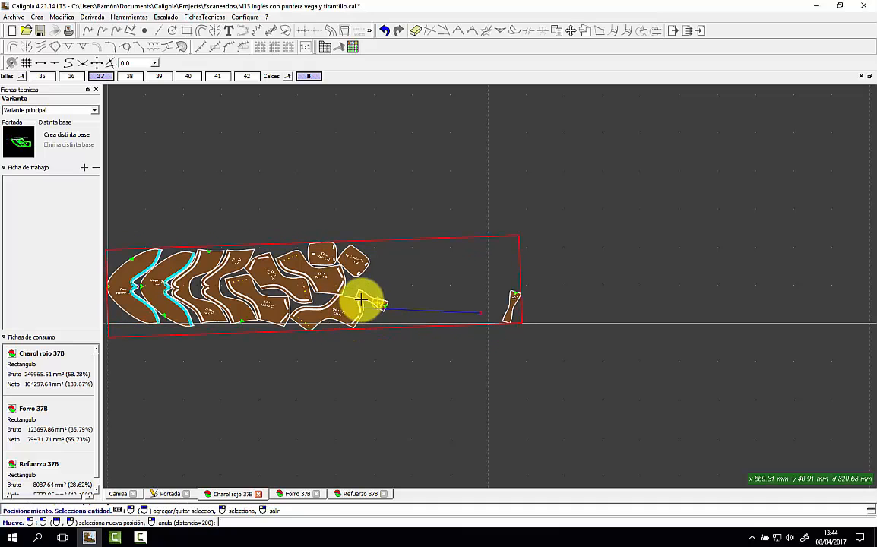
click(362, 304)
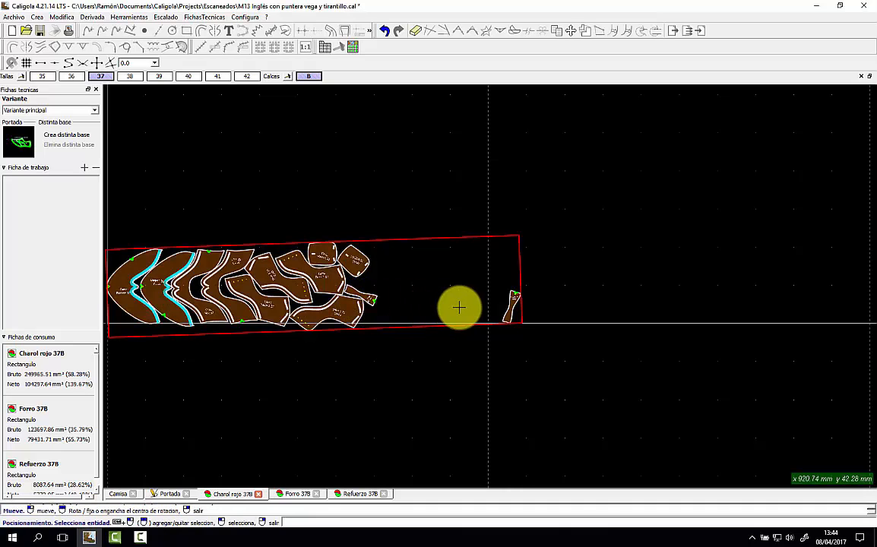
click(502, 312)
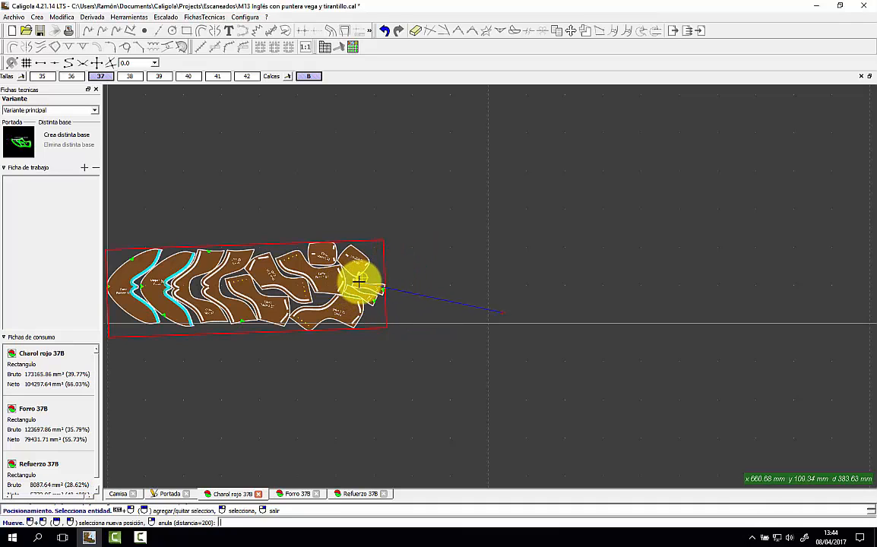
click(366, 285)
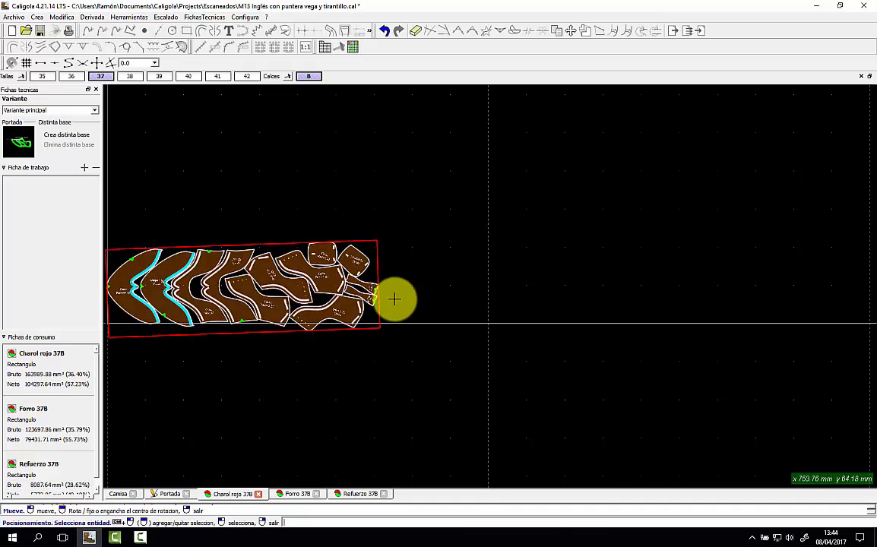
Open the technical sheet print preview and add the Pocisionamiento template in vertical orientation to the collection.
click(175, 494)
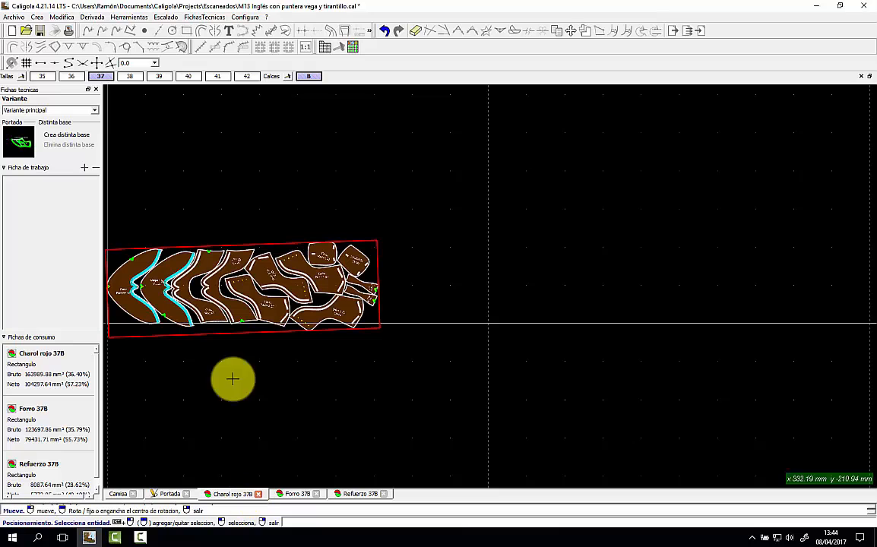
click(6, 17)
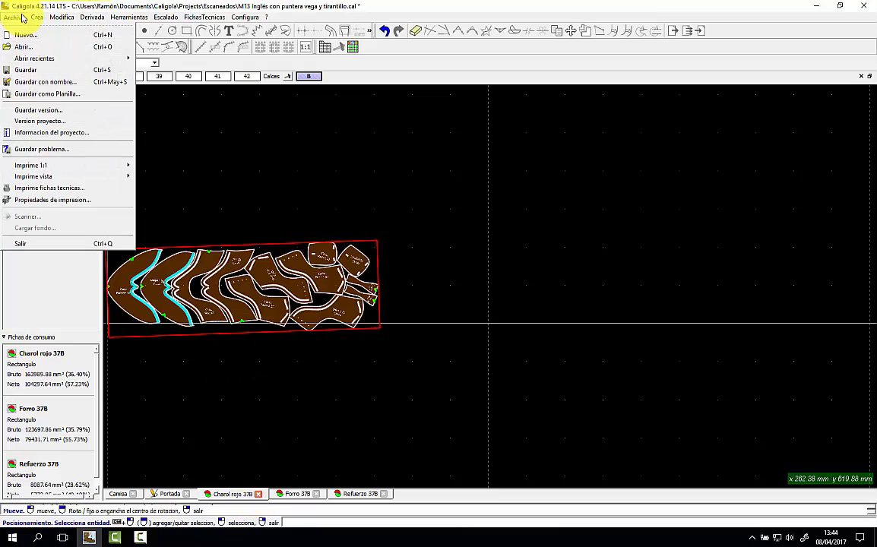
click(58, 188)
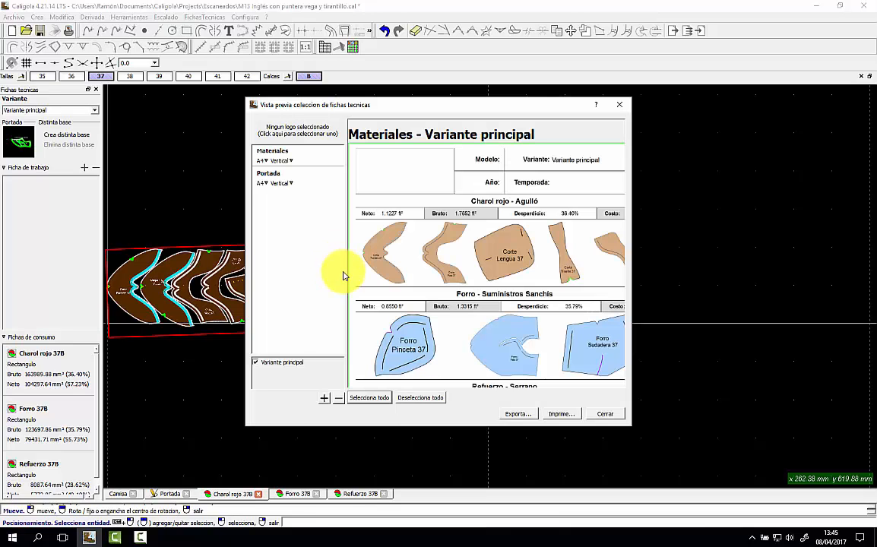
click(323, 400)
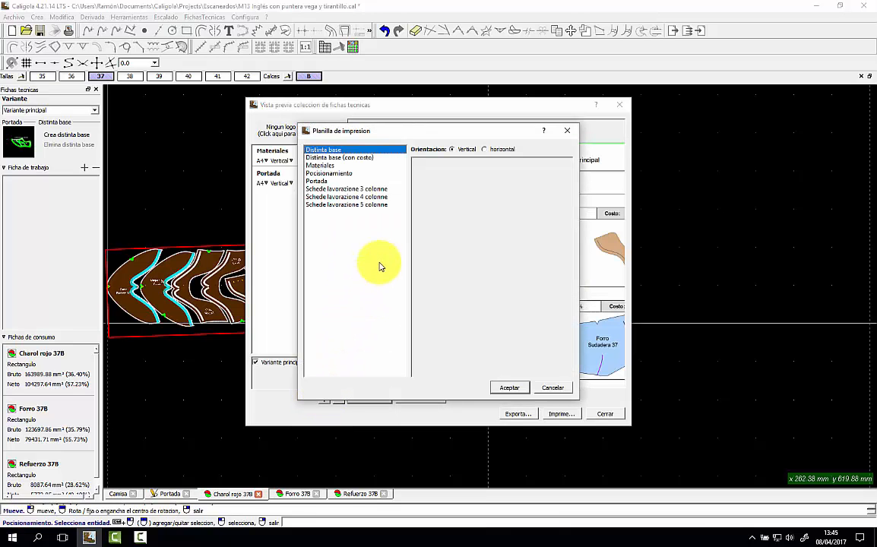
click(345, 174)
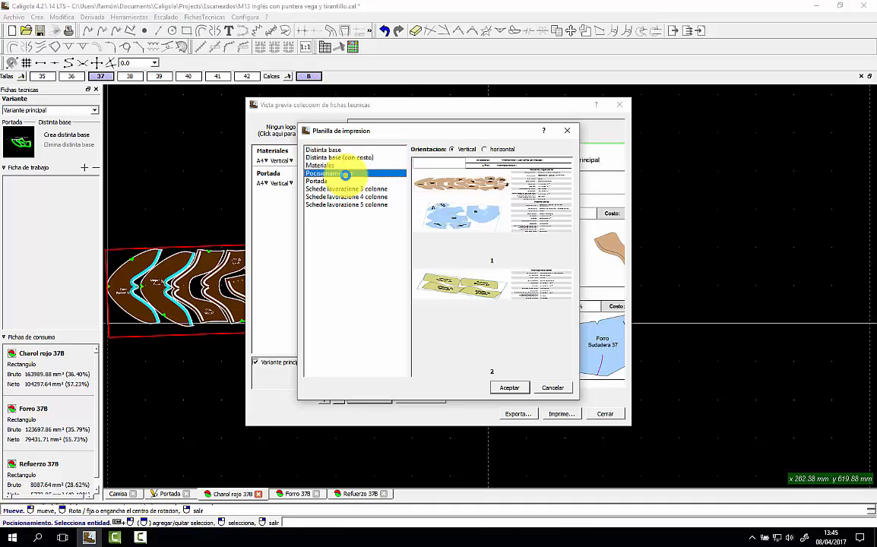
click(507, 386)
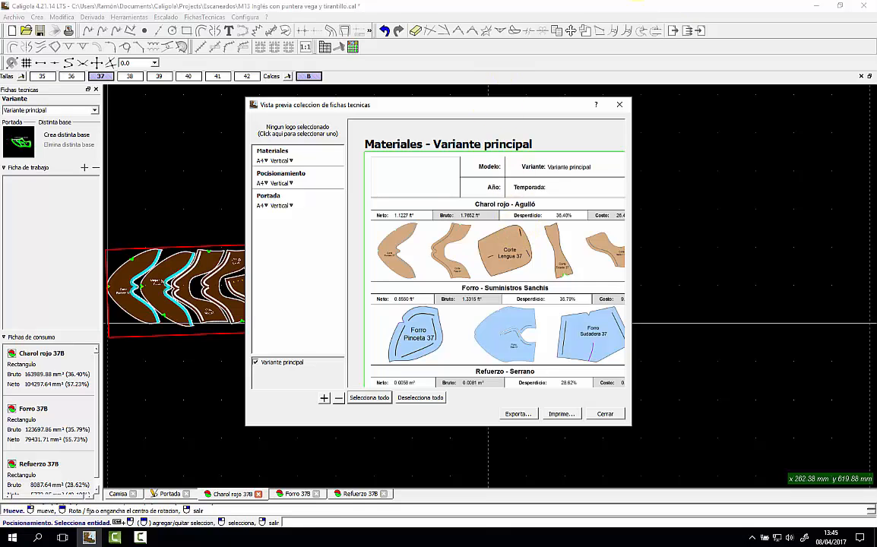
Check the Materiales sheet preview and set the Portada sheet's orientation to Horizontal.
scroll(525, 202, down, 2)
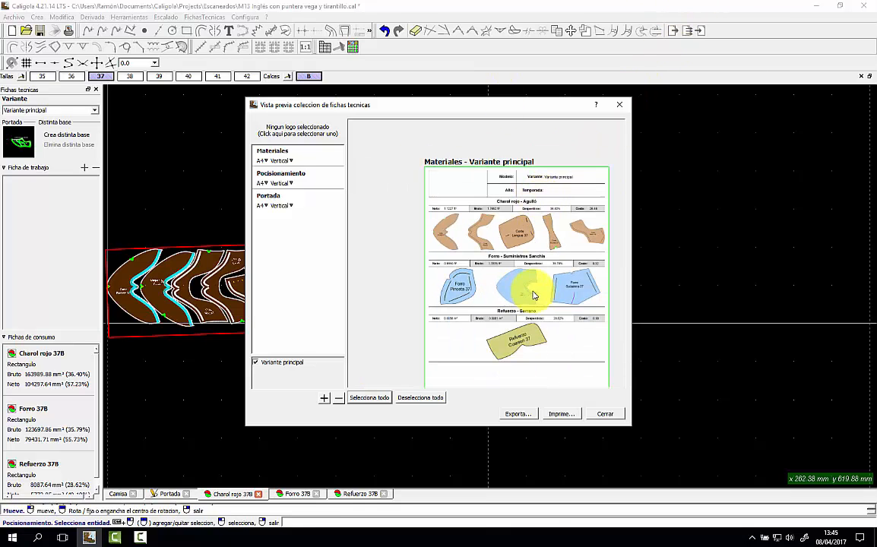
scroll(608, 173, up, 2)
scroll(608, 174, up, 1)
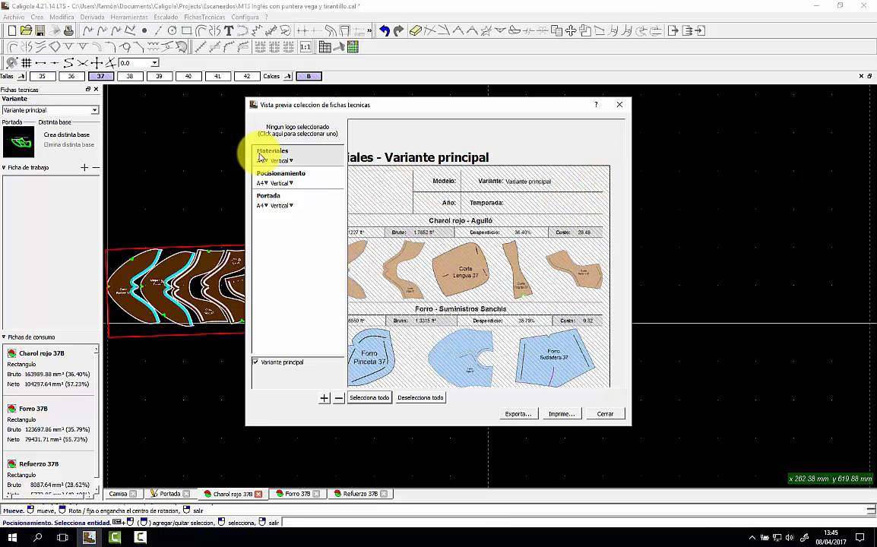
click(287, 206)
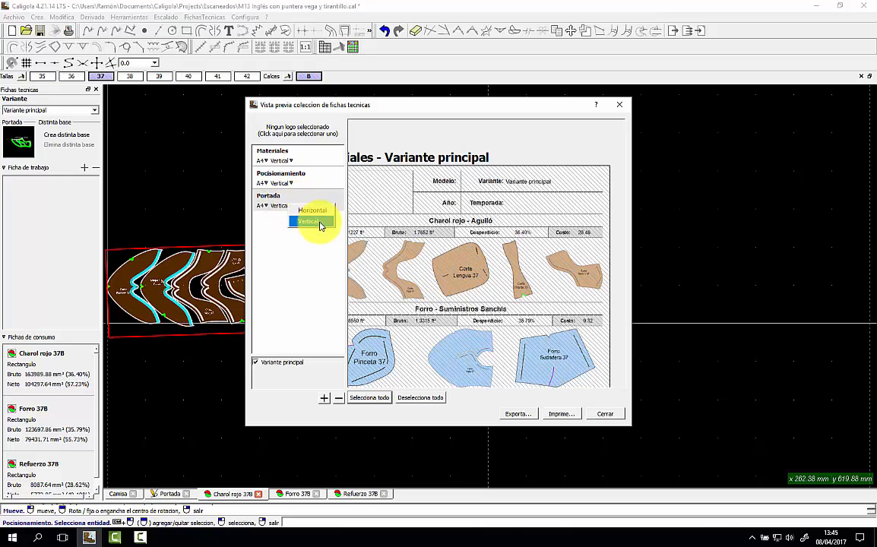
click(315, 221)
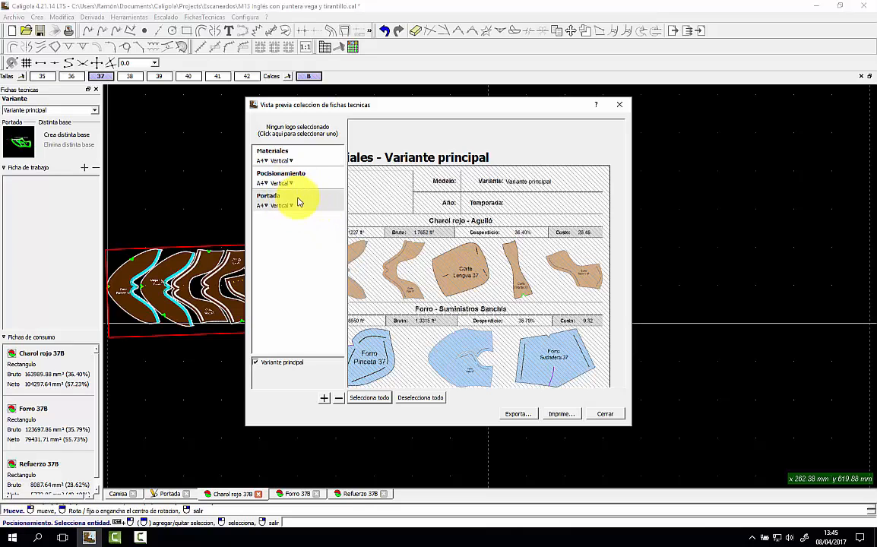
click(293, 206)
click(307, 217)
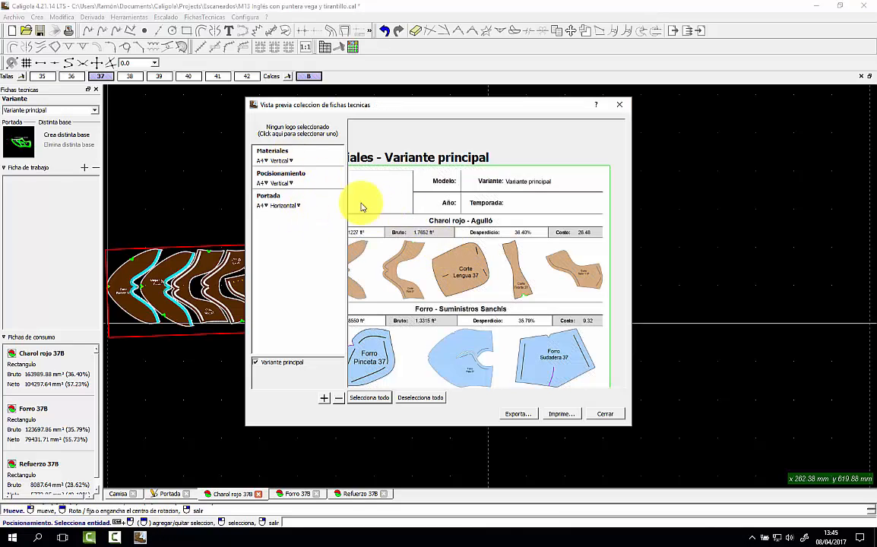
click(260, 206)
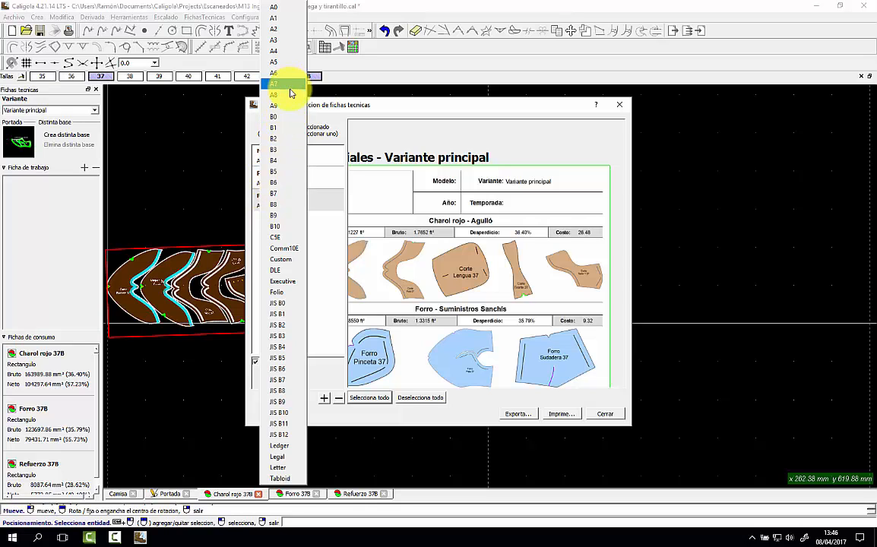
click(332, 239)
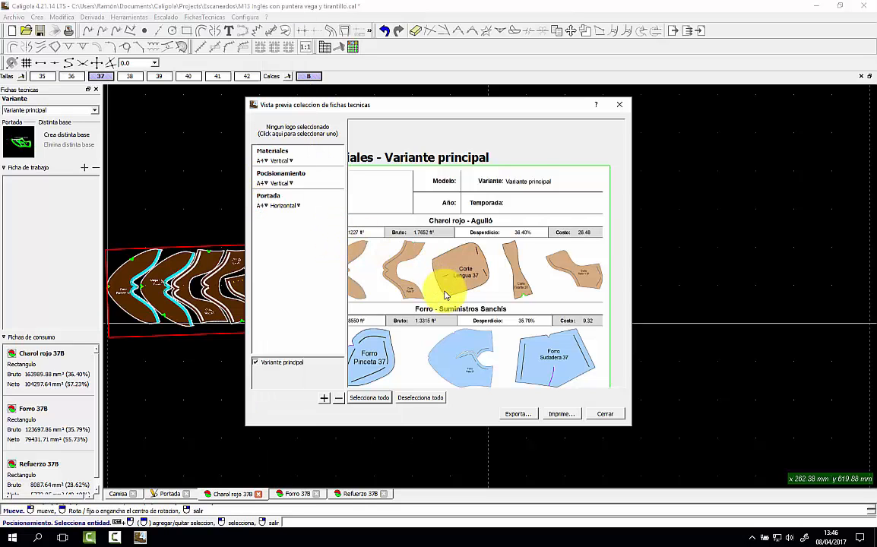
Export the technical sheet collection to the Desktop as a ZIP named "M13 Inglés con puntera, festones y tirantilllo en caligola".
click(517, 415)
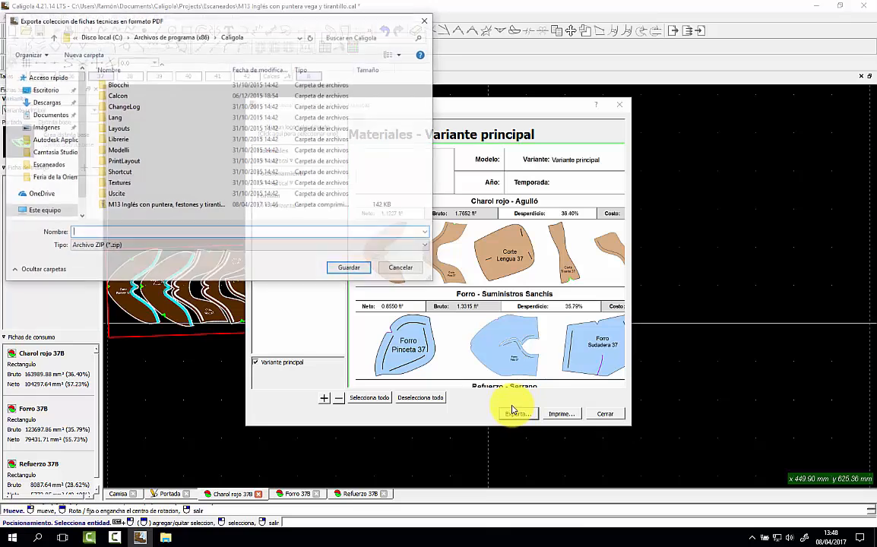
click(50, 115)
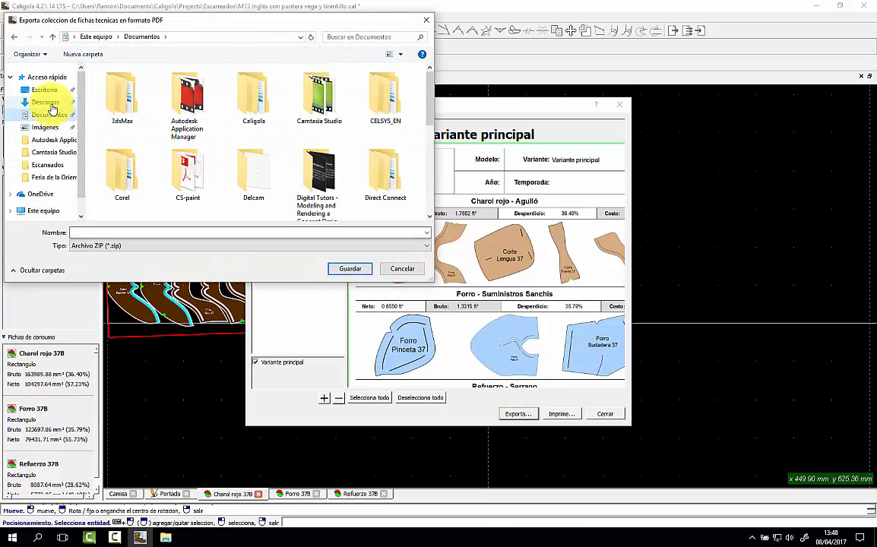
click(50, 91)
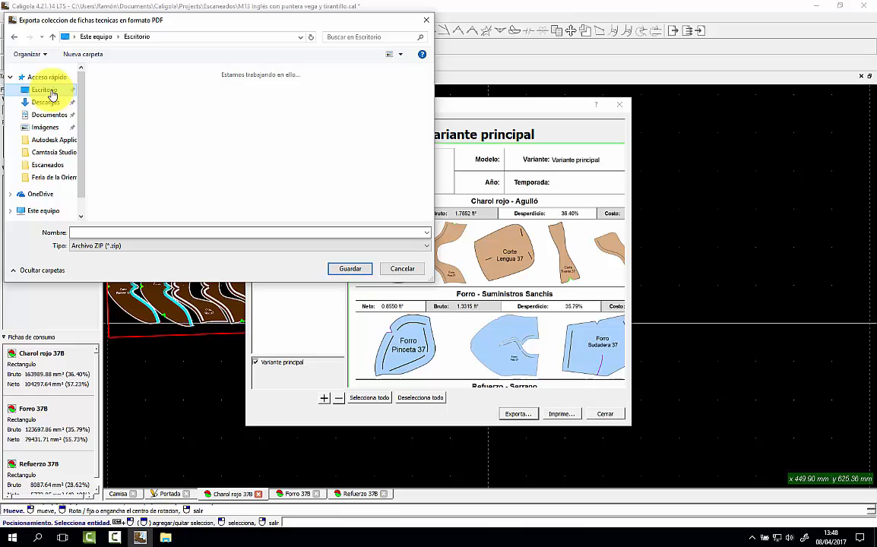
click(141, 231)
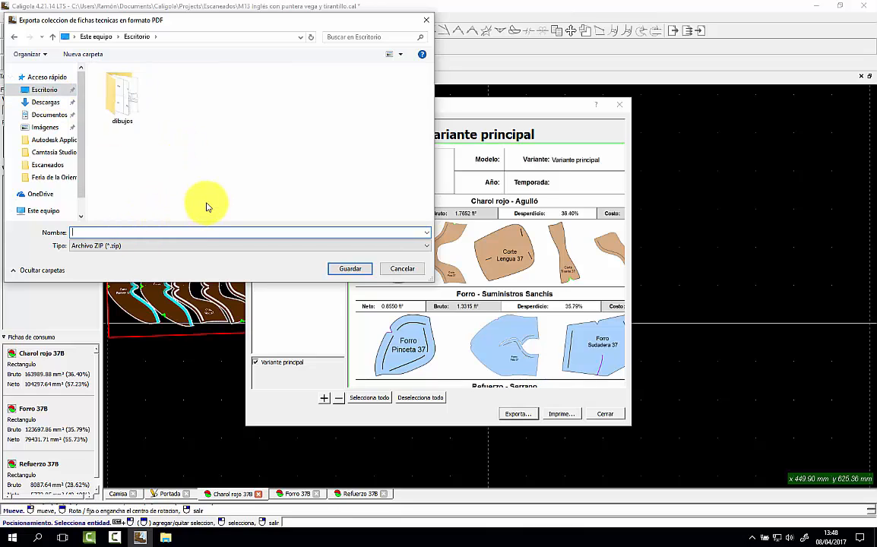
text(M13 Inglés con puntera, festones y tirantillo en caligola)
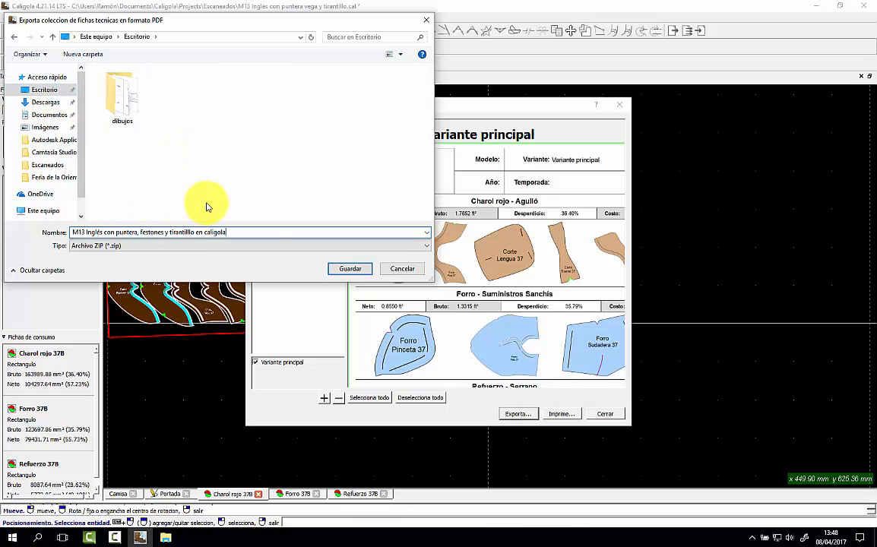
click(348, 269)
Switch to File Explorer, open the exported ZIP on the Desktop and select "Variante principal - Materiales.pdf".
click(166, 538)
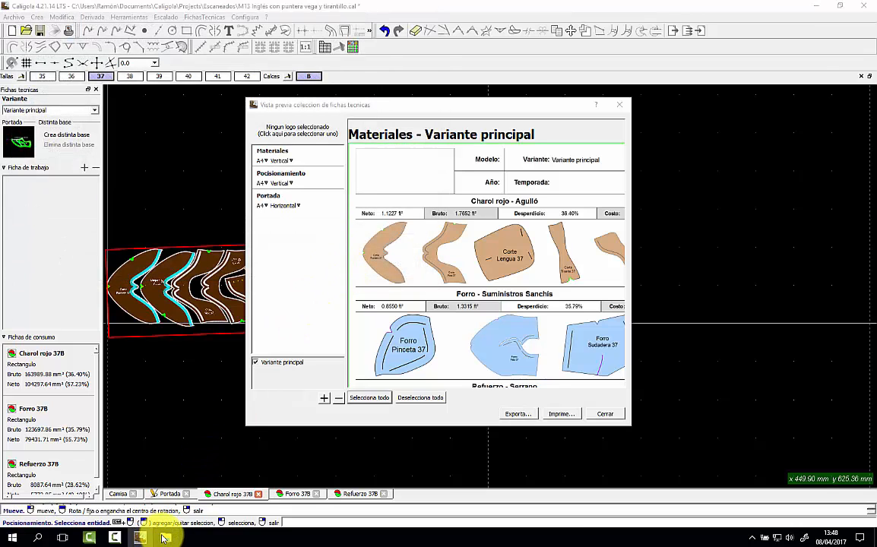
click(42, 119)
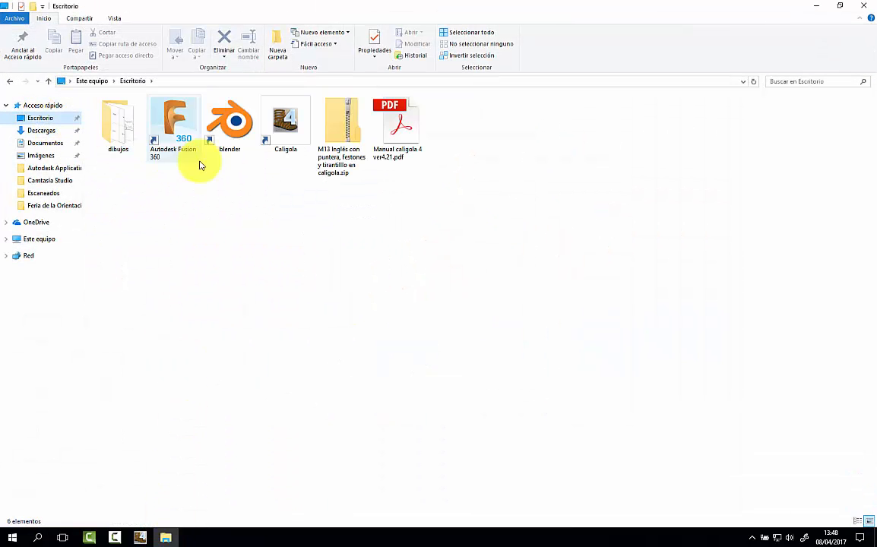
double_click(337, 154)
click(182, 114)
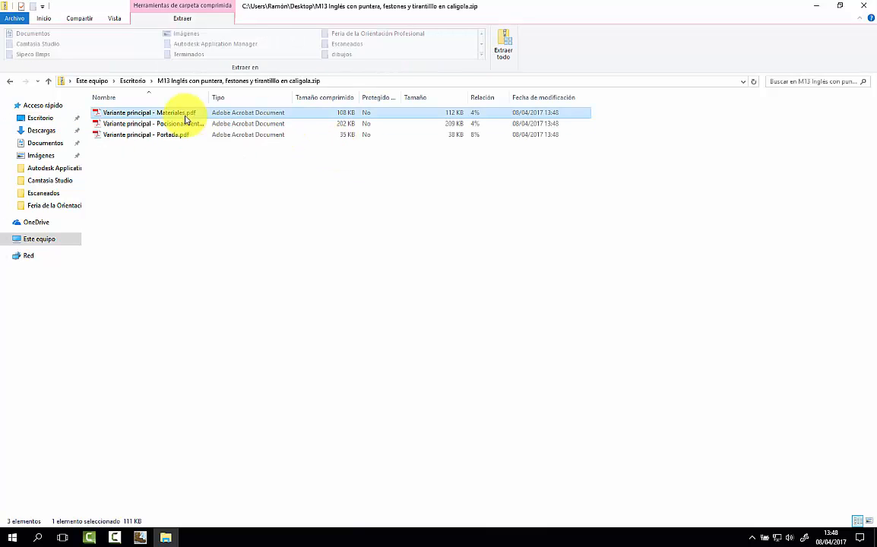